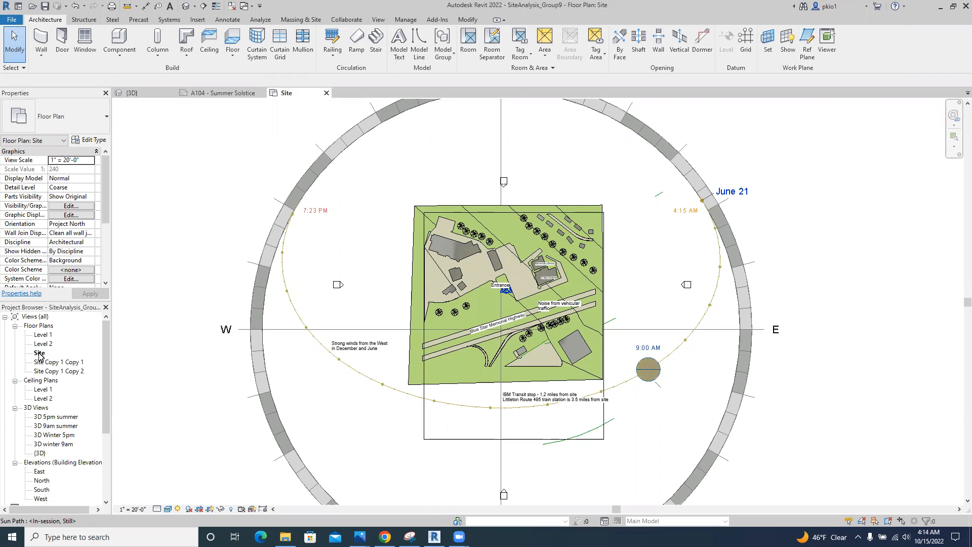
- Duplicate the Site floor plan view with detailing
{"action": "right_click", "coordinate": [39, 353]}
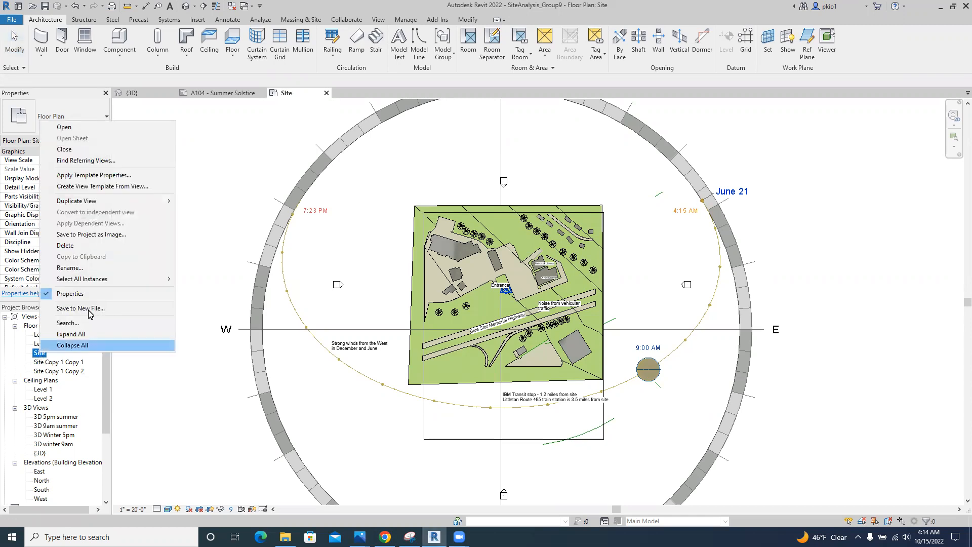
{"action": "mouse_move", "coordinate": [126, 204]}
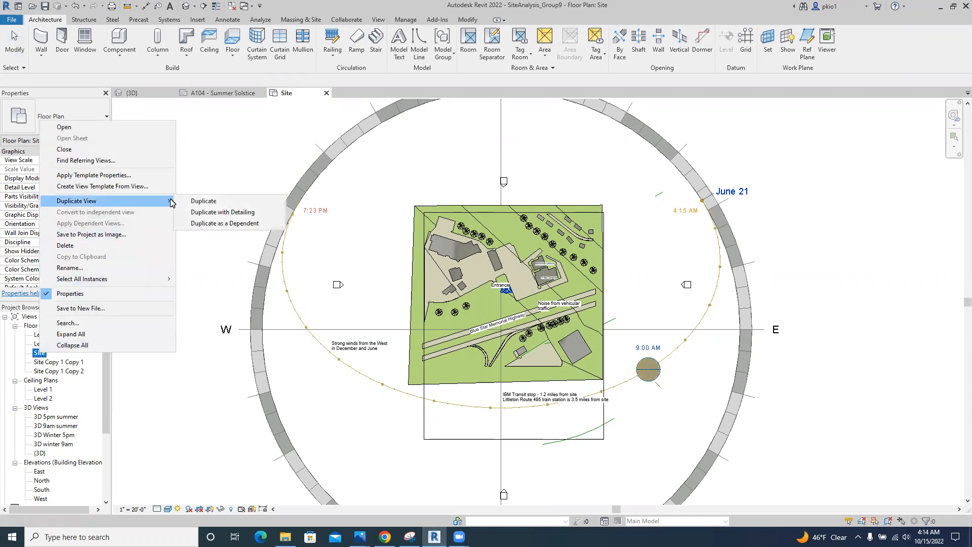
{"action": "left_click", "coordinate": [197, 211]}
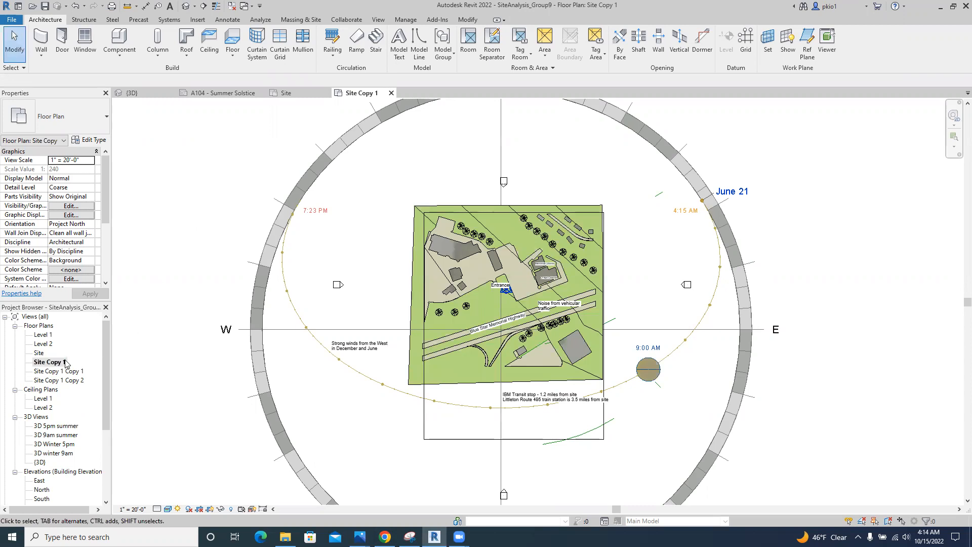
- Create a new sheet with the C 17 x 22 Horizontal title block
{"action": "scroll", "coordinate": [56, 373], "scroll_direction": "down", "scroll_amount": 5}
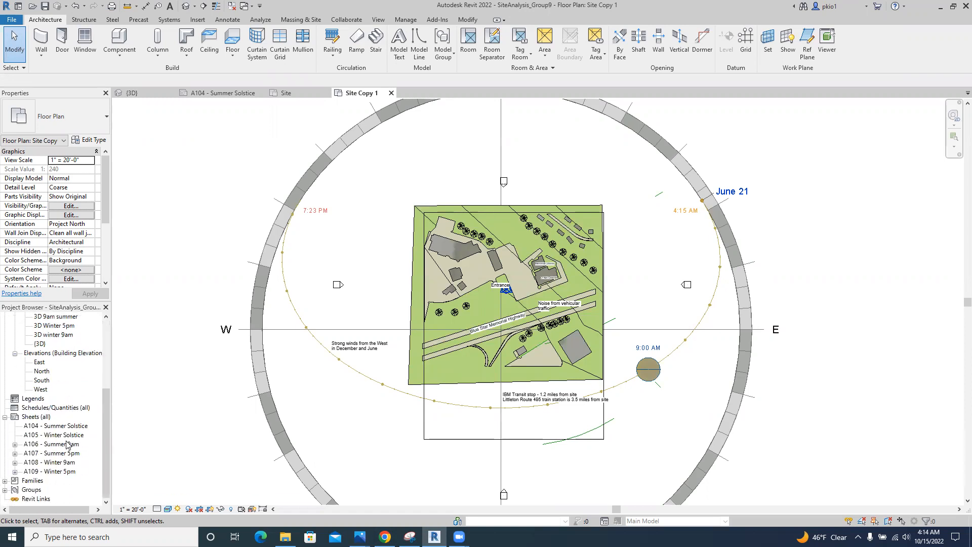
{"action": "right_click", "coordinate": [33, 417]}
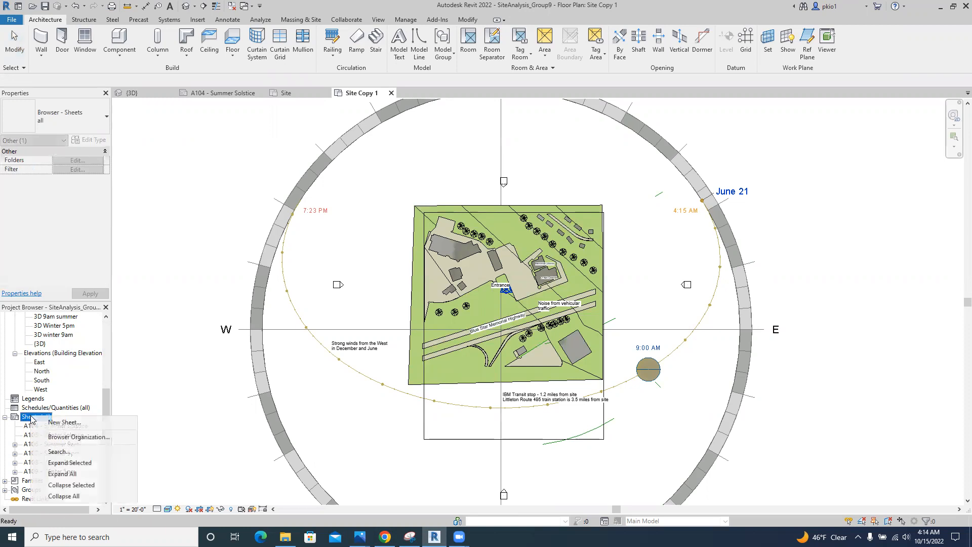
{"action": "left_click", "coordinate": [59, 423]}
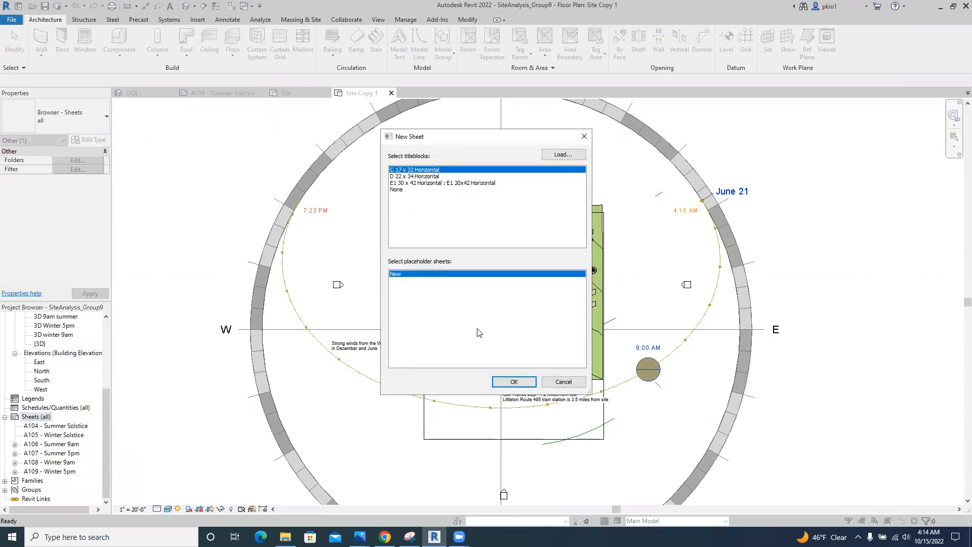
{"action": "left_click", "coordinate": [514, 382]}
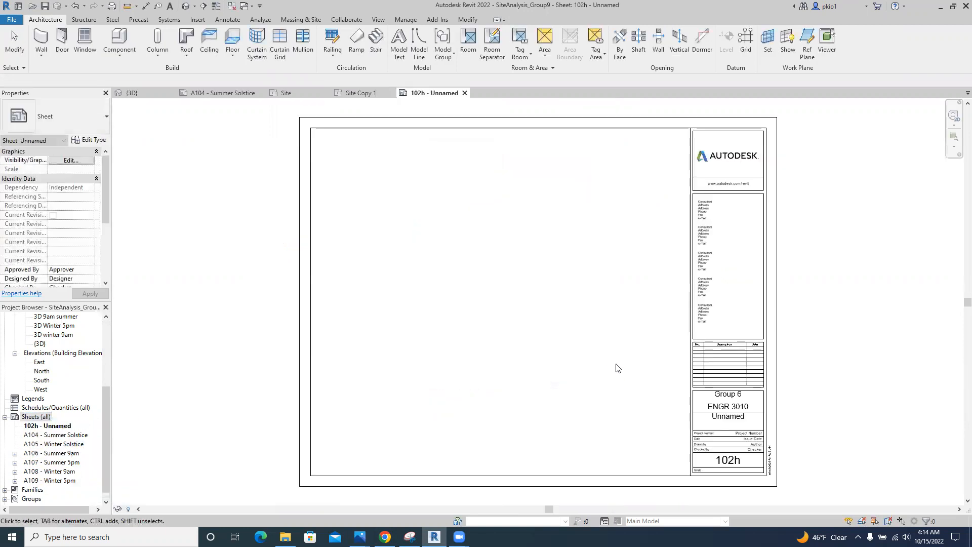
- Rename the new sheet to Site Analysis in its title block
{"action": "left_click", "coordinate": [733, 419]}
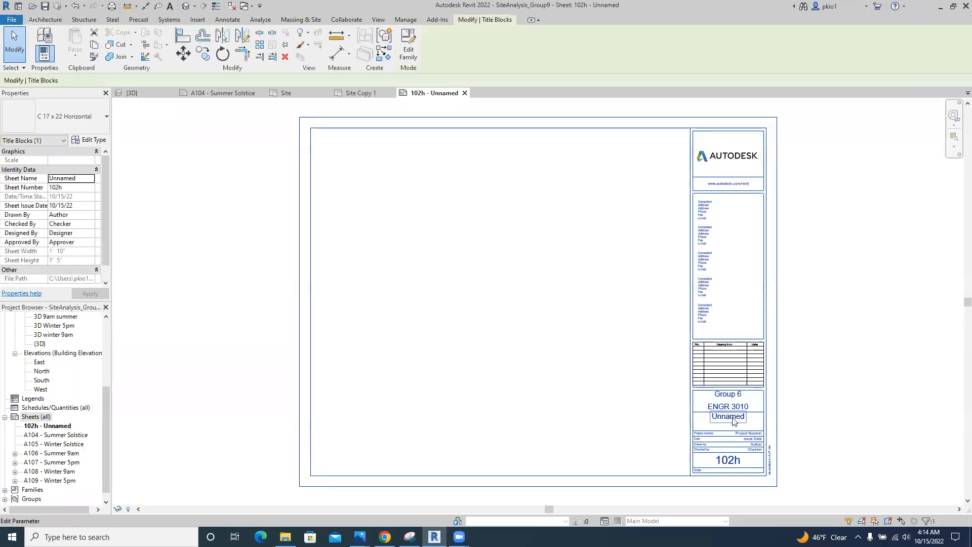
{"action": "left_click", "coordinate": [732, 418]}
{"action": "type", "text": "S"}
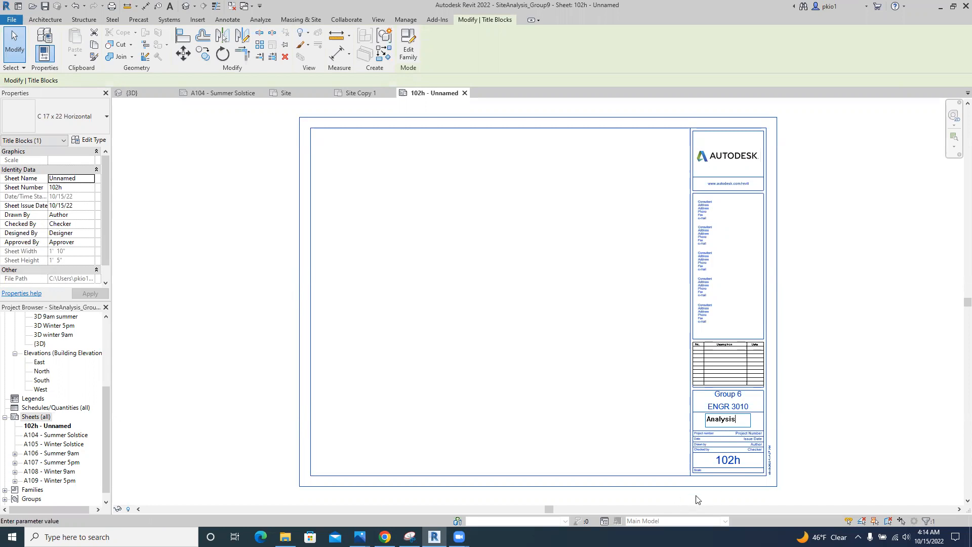
{"action": "type", "text": "Site"}
{"action": "left_click", "coordinate": [851, 436]}
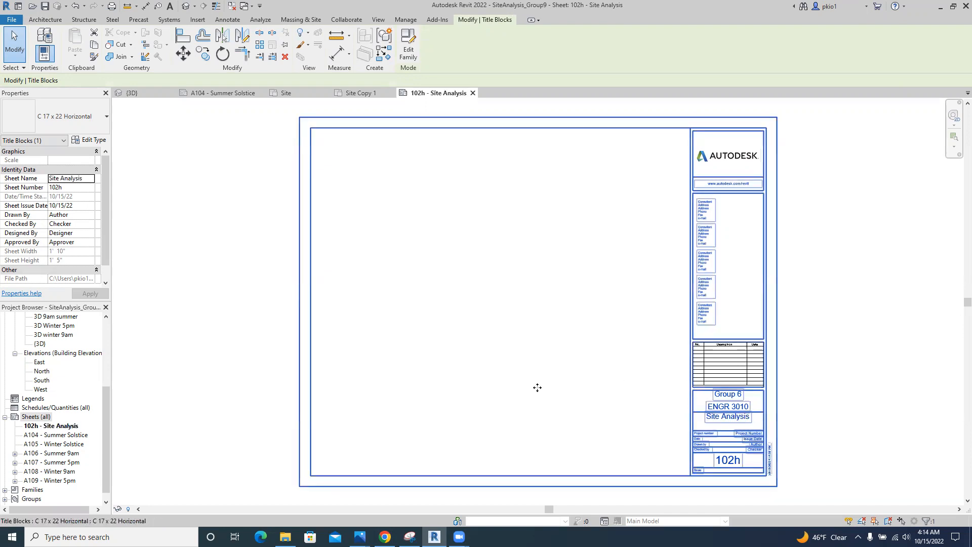
- Place the Site Copy 1 floor plan view on the Site Analysis sheet, centred over the drawing area
{"action": "scroll", "coordinate": [70, 388], "scroll_direction": "up", "scroll_amount": 4}
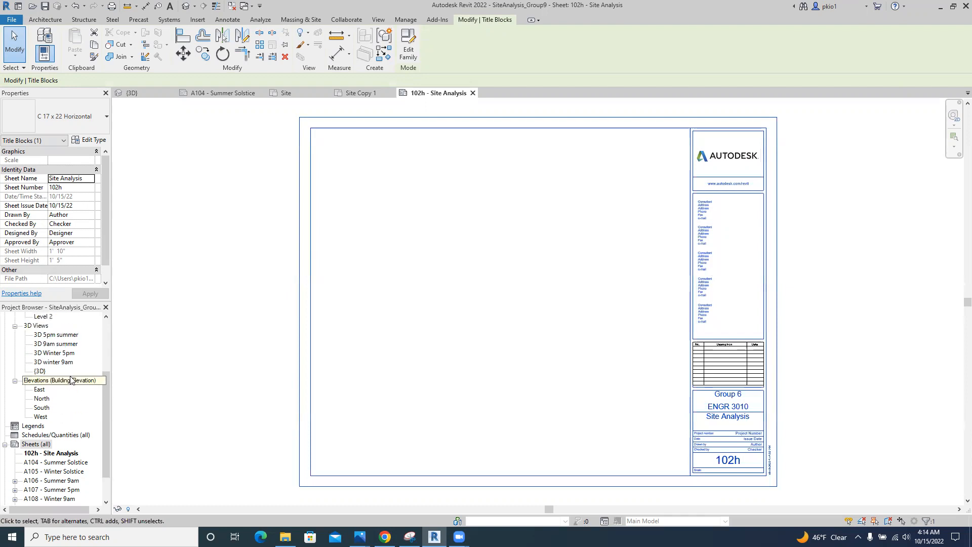
{"action": "scroll", "coordinate": [70, 380], "scroll_direction": "up", "scroll_amount": 1}
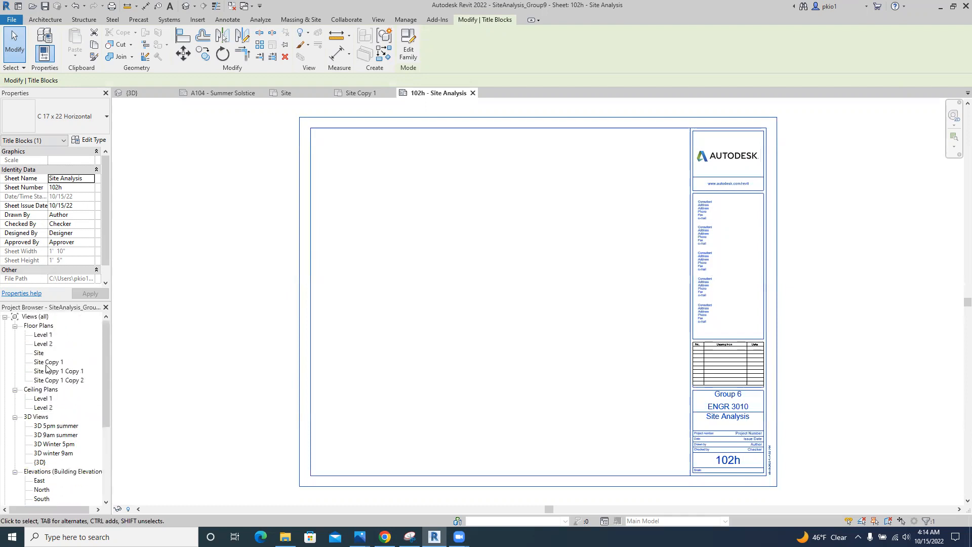
{"action": "left_click", "coordinate": [50, 362]}
{"action": "left_click_drag", "start_coordinate": [50, 363], "coordinate": [385, 339]}
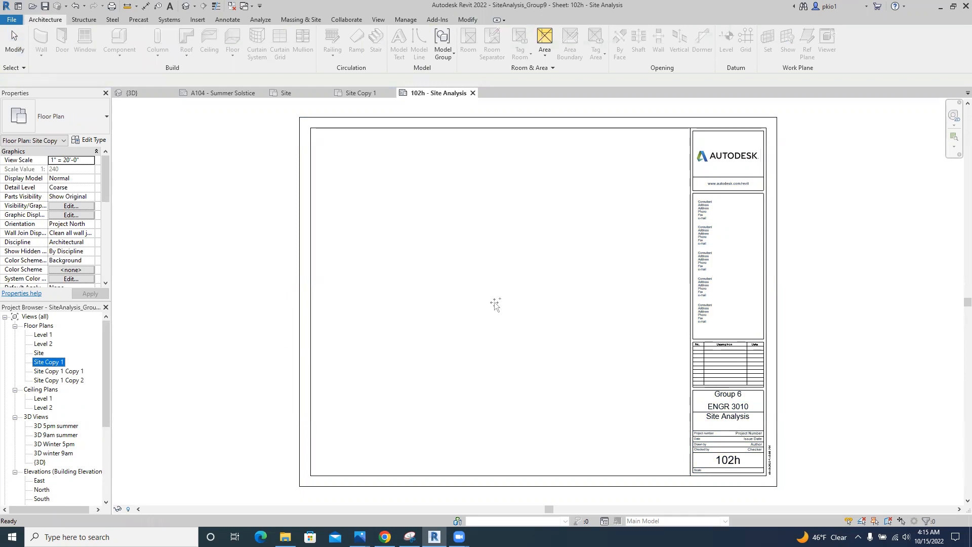
{"action": "left_click_drag", "start_coordinate": [515, 299], "coordinate": [512, 293]}
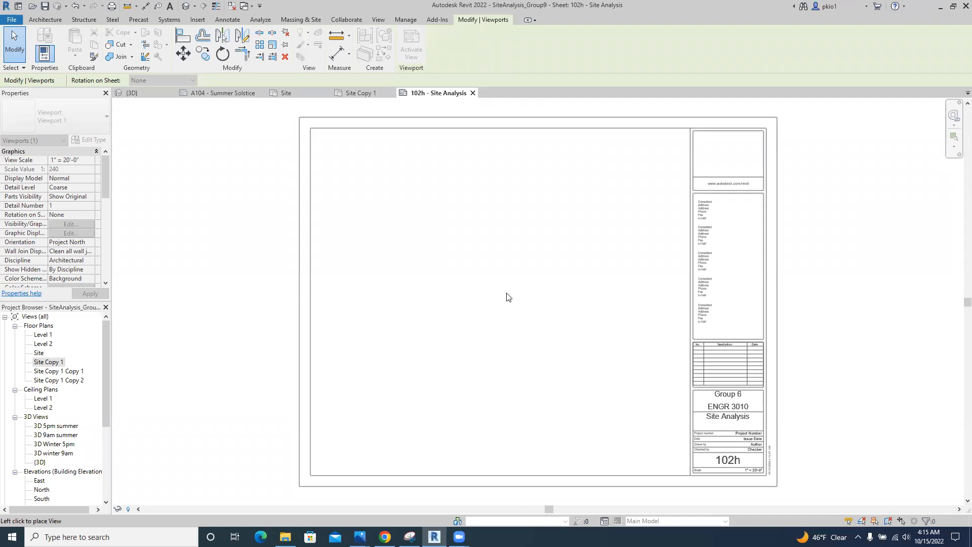
{"action": "left_click", "coordinate": [525, 286]}
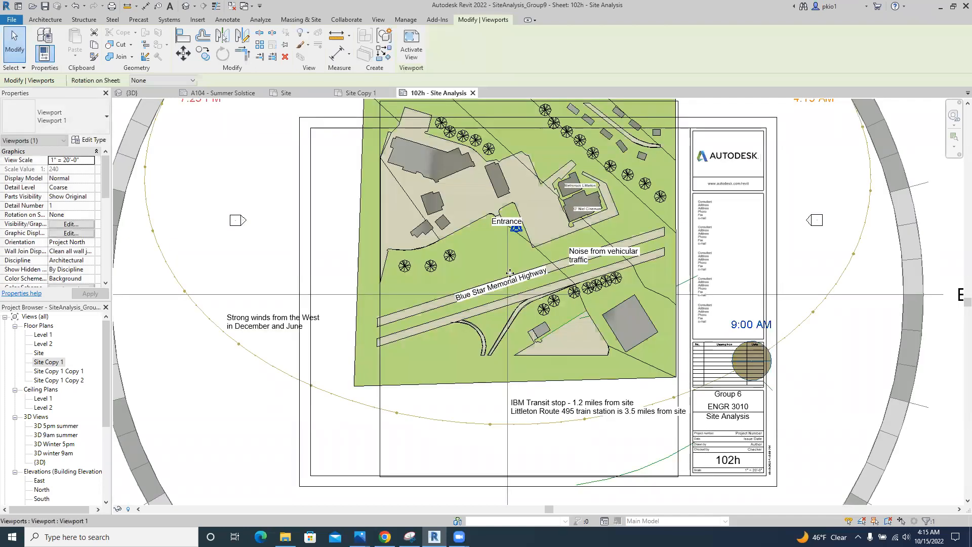
- Activate the placed Site Copy 1 view for editing on the sheet and select its sun path
{"action": "scroll", "coordinate": [462, 300], "scroll_direction": "up", "scroll_amount": 3}
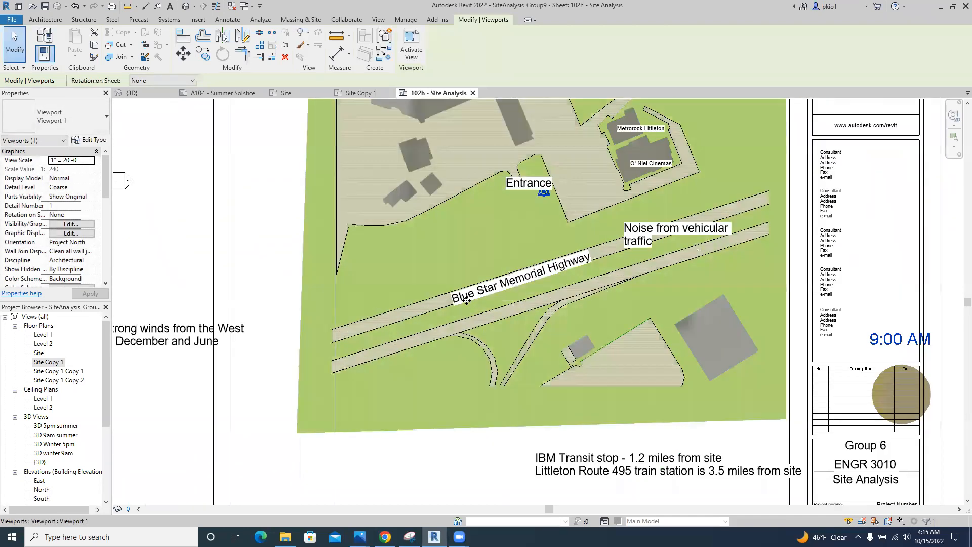
{"action": "scroll", "coordinate": [465, 300], "scroll_direction": "down", "scroll_amount": 3}
{"action": "scroll", "coordinate": [466, 300], "scroll_direction": "down", "scroll_amount": 4}
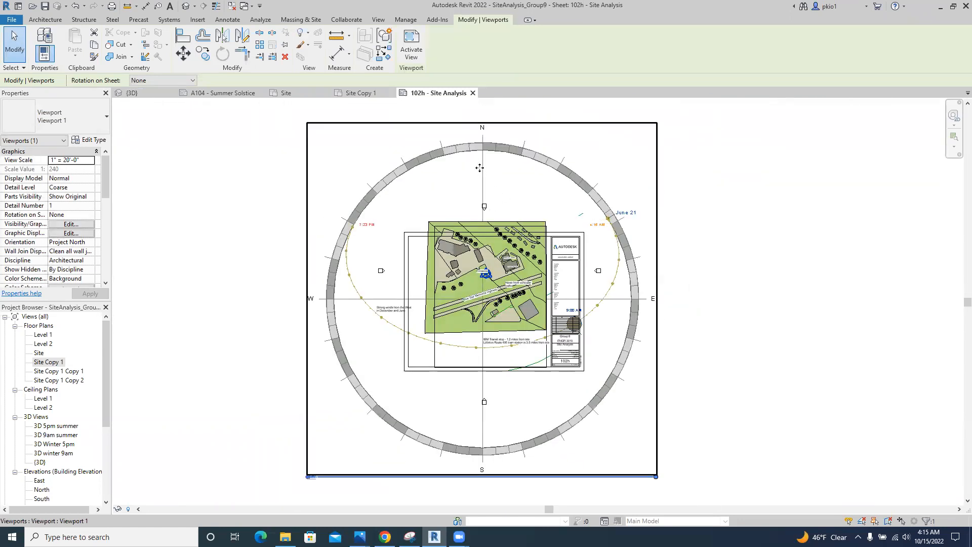
{"action": "double_click", "coordinate": [463, 122]}
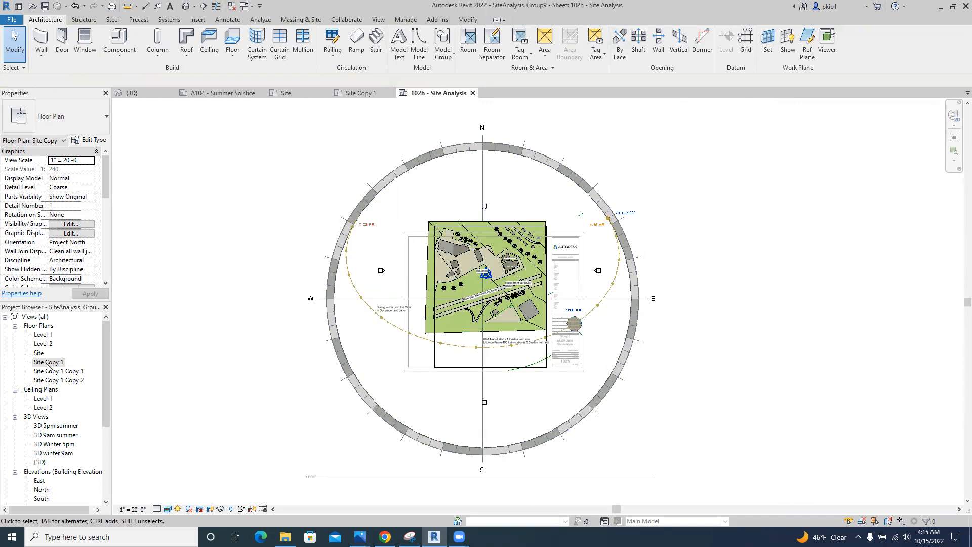
{"action": "scroll", "coordinate": [56, 376], "scroll_direction": "down", "scroll_amount": 1}
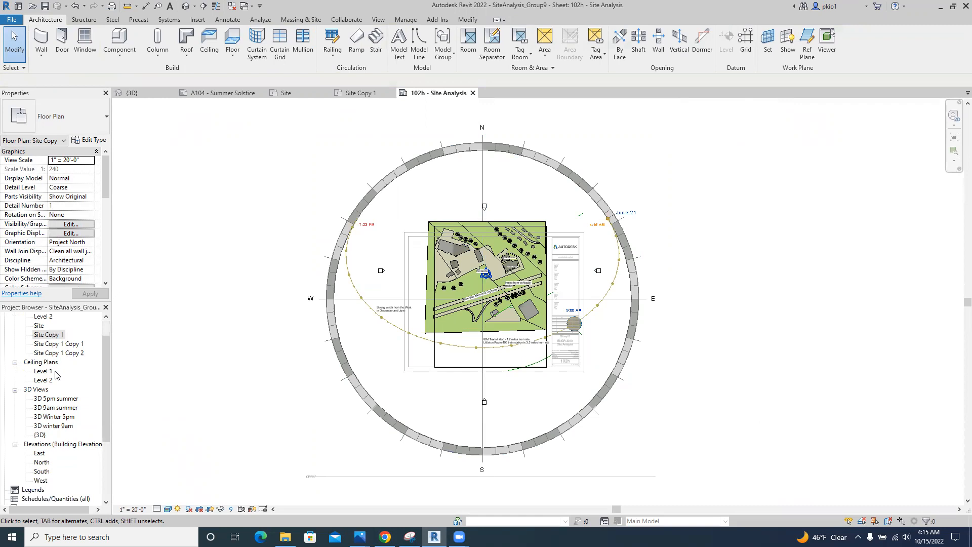
{"action": "scroll", "coordinate": [56, 373], "scroll_direction": "up", "scroll_amount": 1}
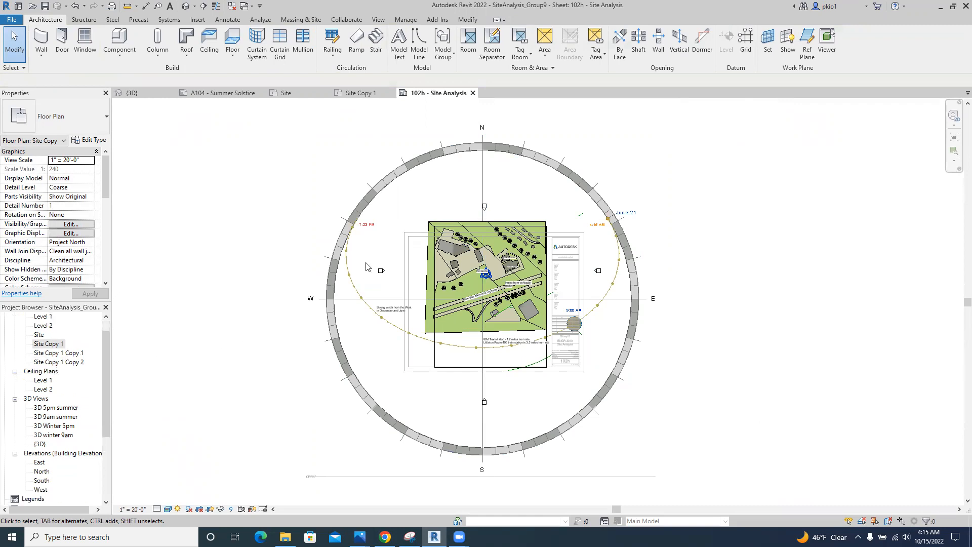
{"action": "left_click", "coordinate": [422, 160]}
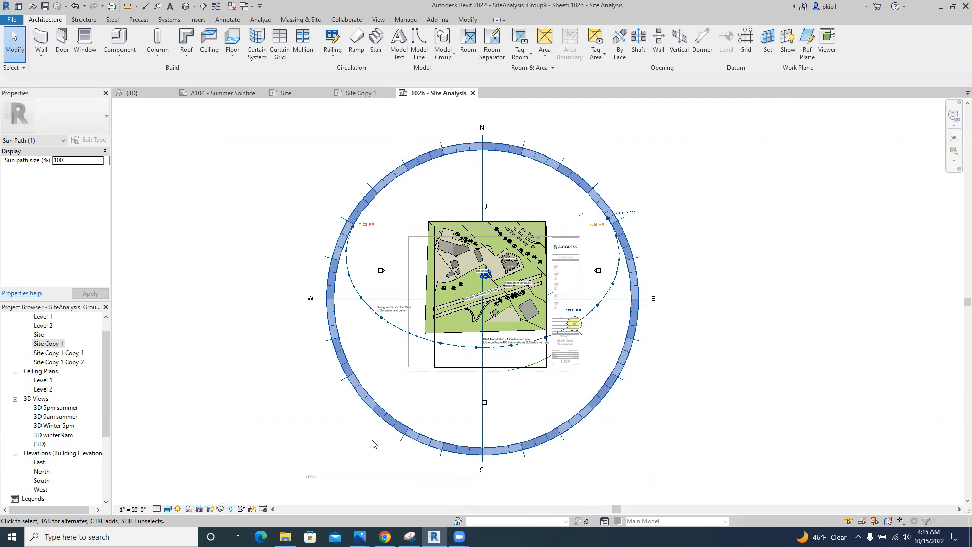
{"action": "scroll", "coordinate": [455, 369], "scroll_direction": "up", "scroll_amount": 3}
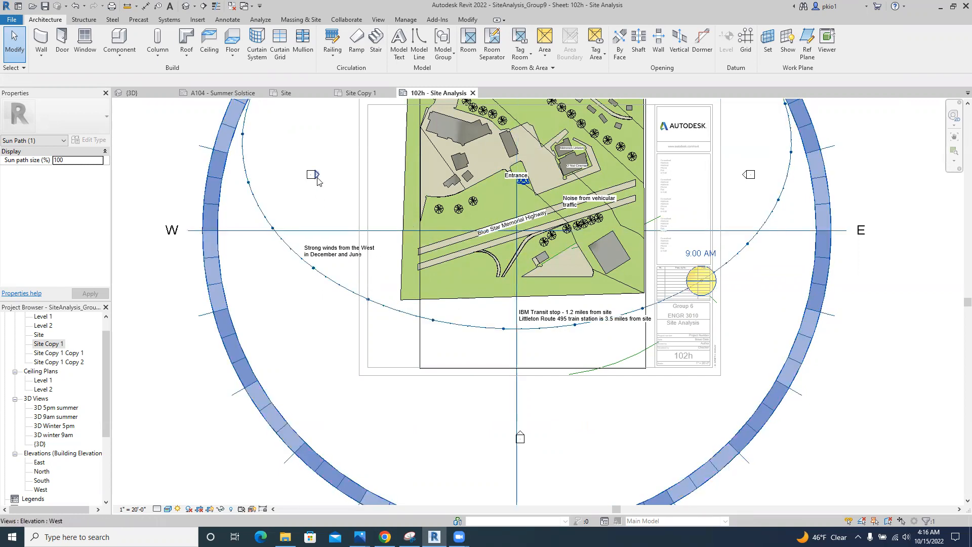
- Start the Detail Line command in the activated view with the start-end-radius arc shape
{"action": "left_click", "coordinate": [229, 20]}
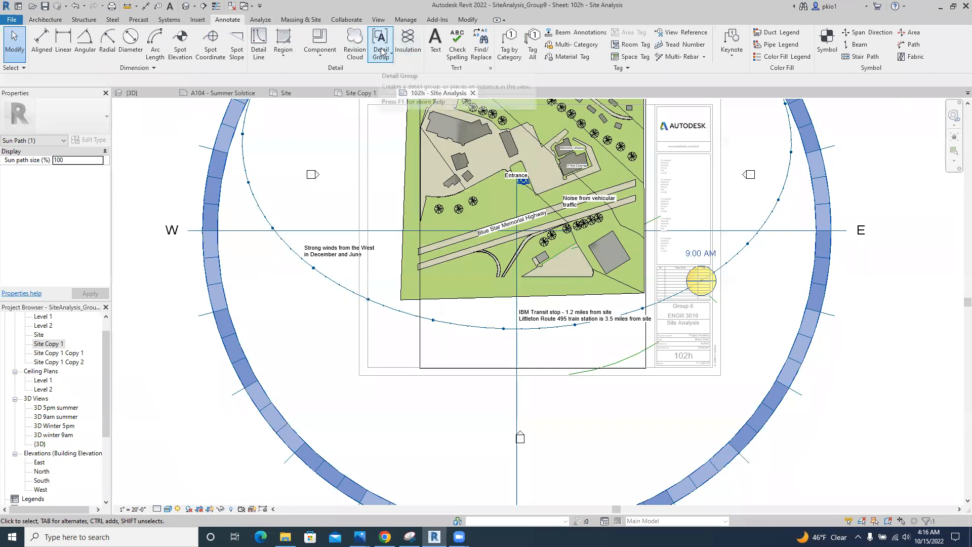
{"action": "left_click", "coordinate": [258, 44]}
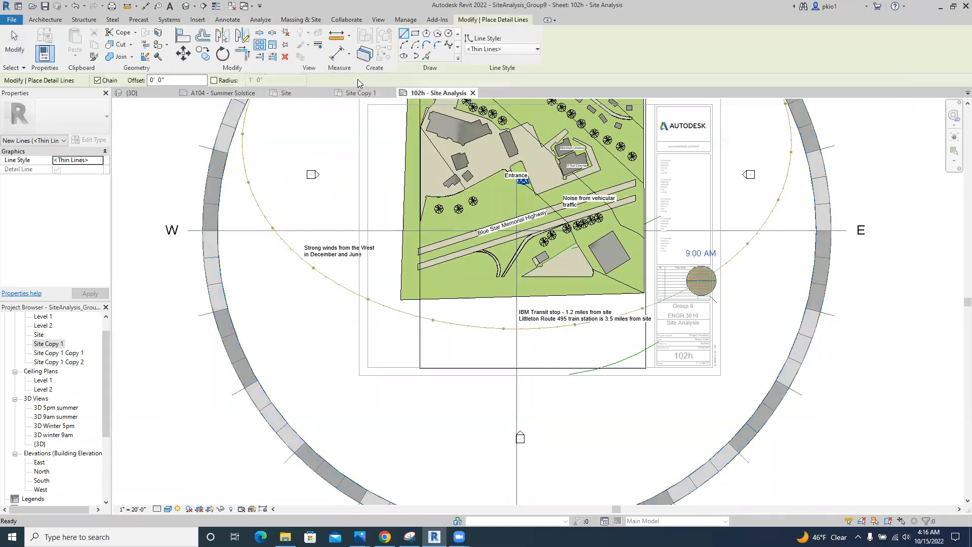
{"action": "left_click", "coordinate": [404, 45]}
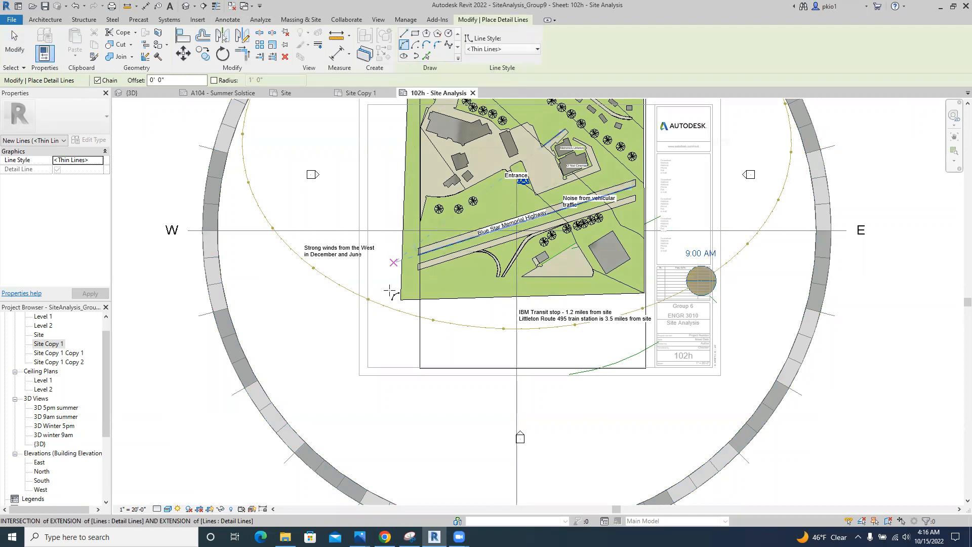
{"action": "left_click", "coordinate": [373, 300]}
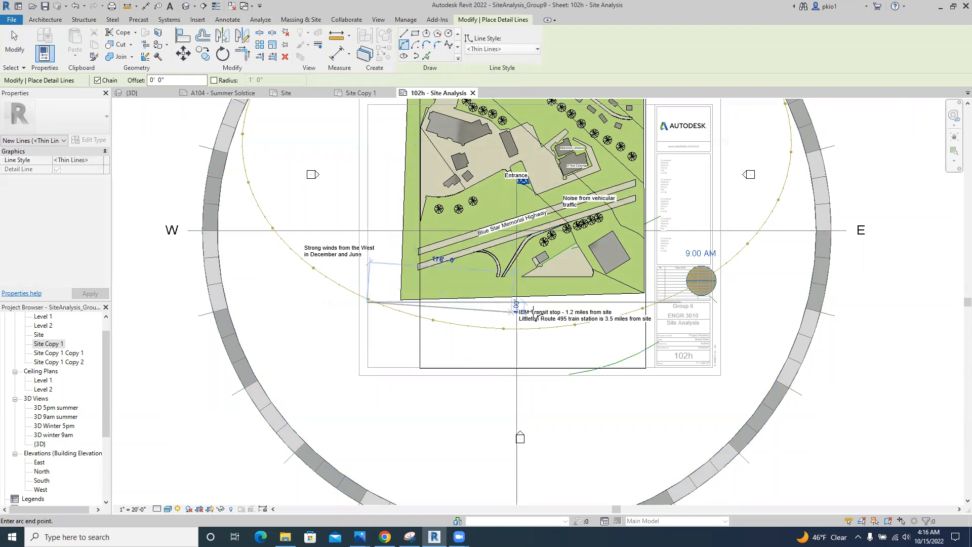
{"action": "left_click", "coordinate": [645, 298]}
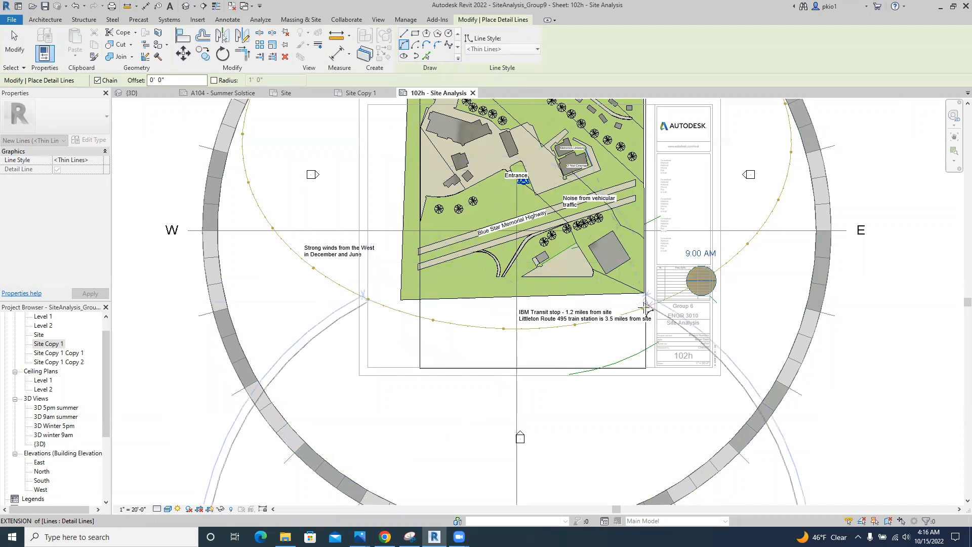
{"action": "scroll", "coordinate": [641, 307], "scroll_direction": "up", "scroll_amount": 5}
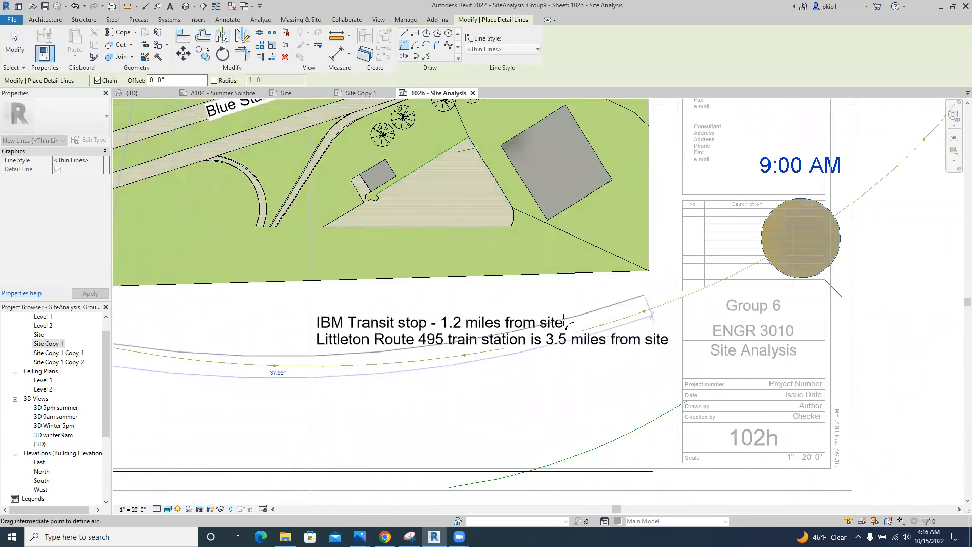
{"action": "scroll", "coordinate": [571, 317], "scroll_direction": "down", "scroll_amount": 2}
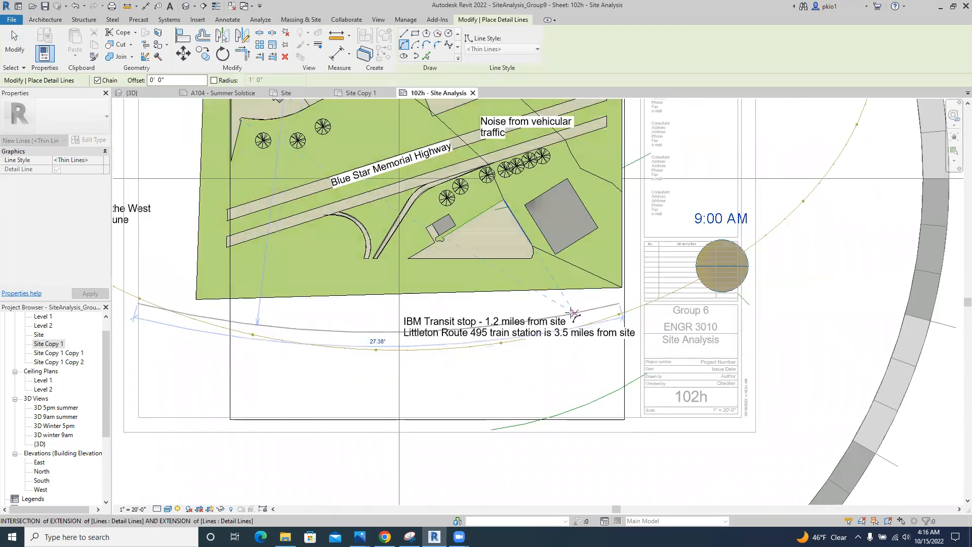
{"action": "key", "text": "Escape"}
{"action": "scroll", "coordinate": [673, 300], "scroll_direction": "down", "scroll_amount": 2}
- Draw an arc detail line tracing the sun path below the site, from the sheet's inner border to the site's east edge, spanning about 340' and 40.4°
{"action": "left_click", "coordinate": [406, 47]}
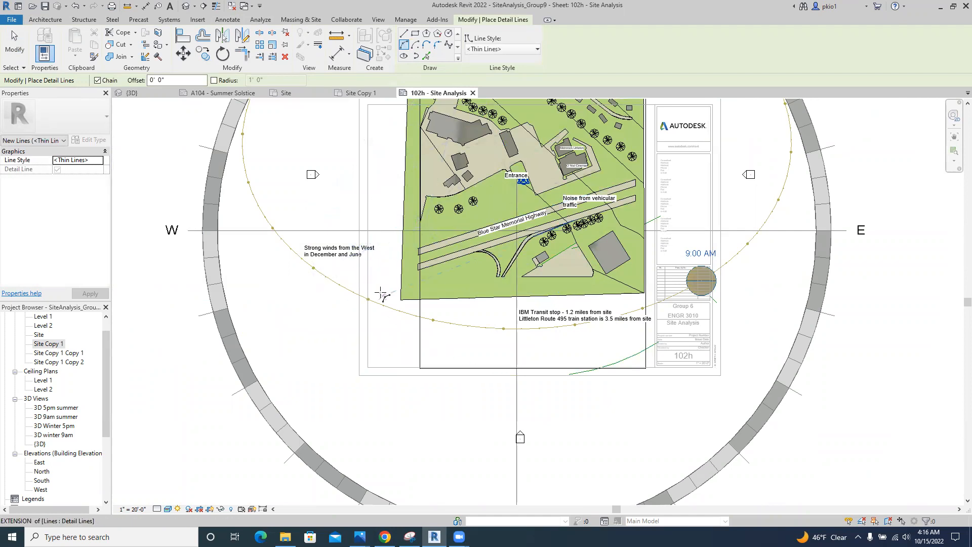
{"action": "scroll", "coordinate": [372, 306], "scroll_direction": "up", "scroll_amount": 1}
{"action": "scroll", "coordinate": [370, 310], "scroll_direction": "up", "scroll_amount": 1}
{"action": "left_click", "coordinate": [362, 305]}
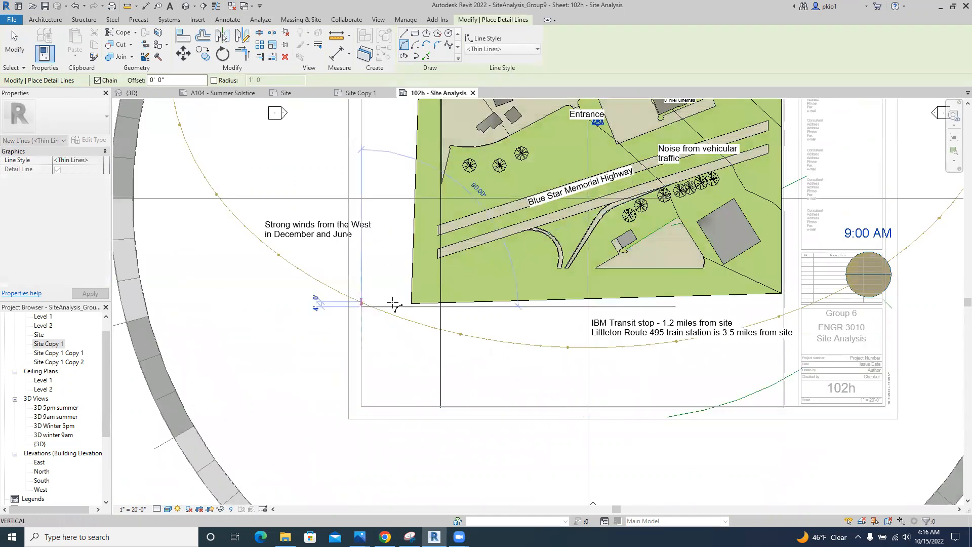
{"action": "scroll", "coordinate": [820, 314], "scroll_direction": "up", "scroll_amount": 3}
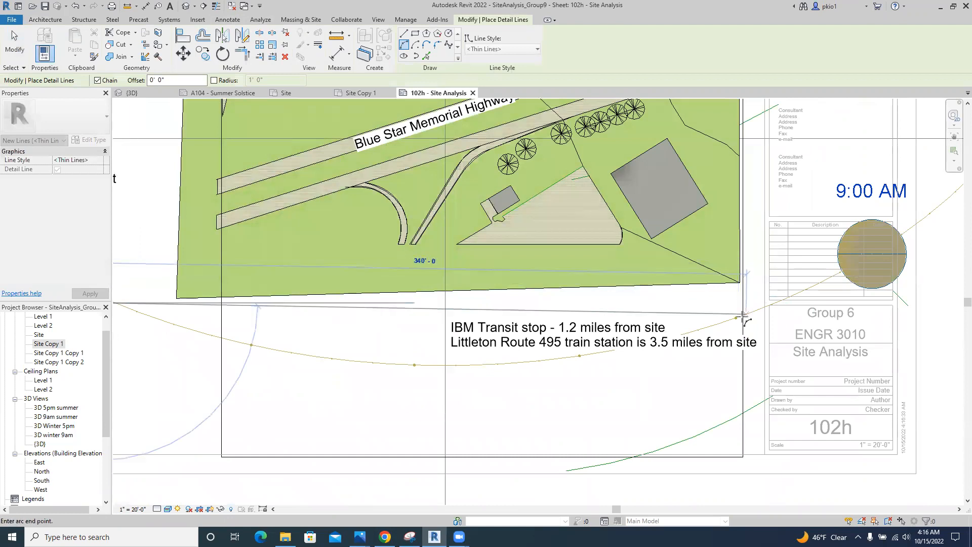
{"action": "left_click", "coordinate": [743, 319]}
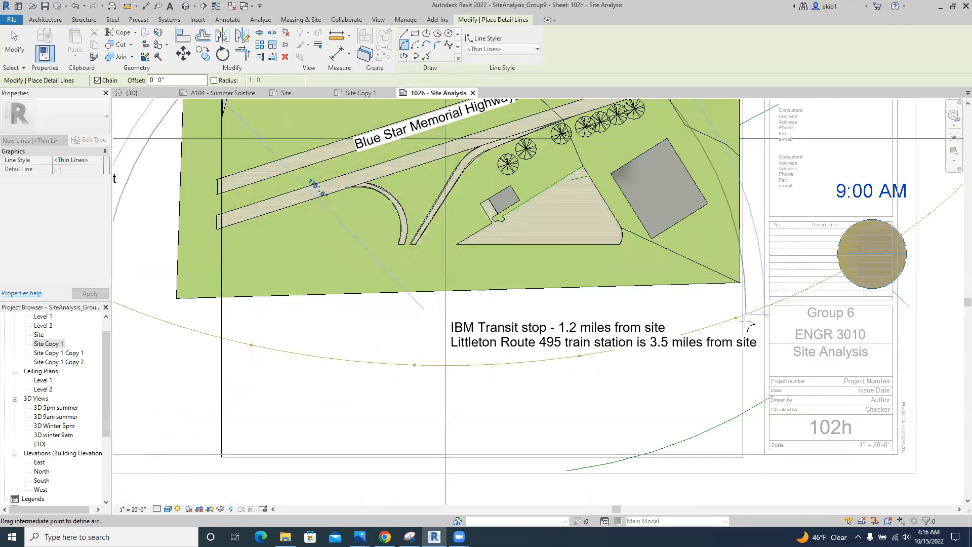
{"action": "scroll", "coordinate": [746, 319], "scroll_direction": "down", "scroll_amount": 1}
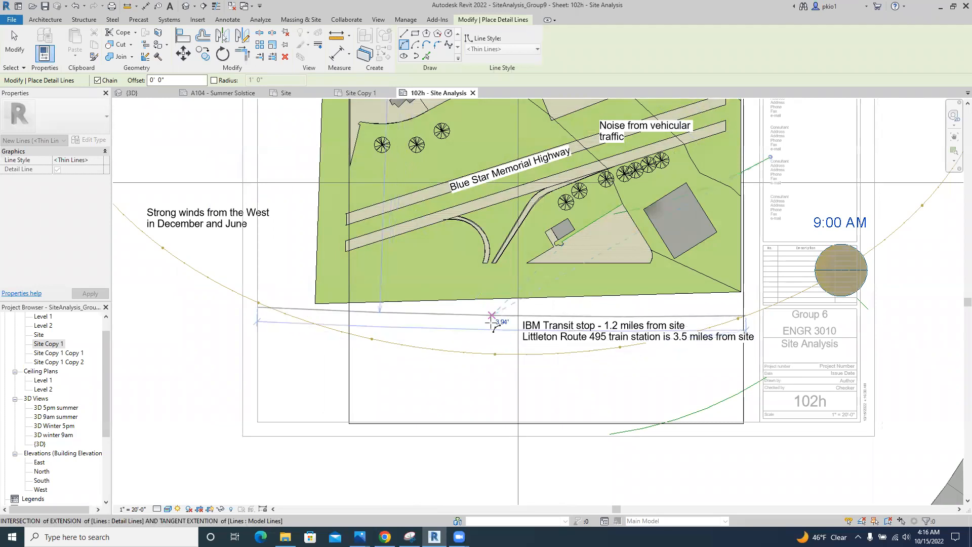
{"action": "left_click", "coordinate": [487, 354]}
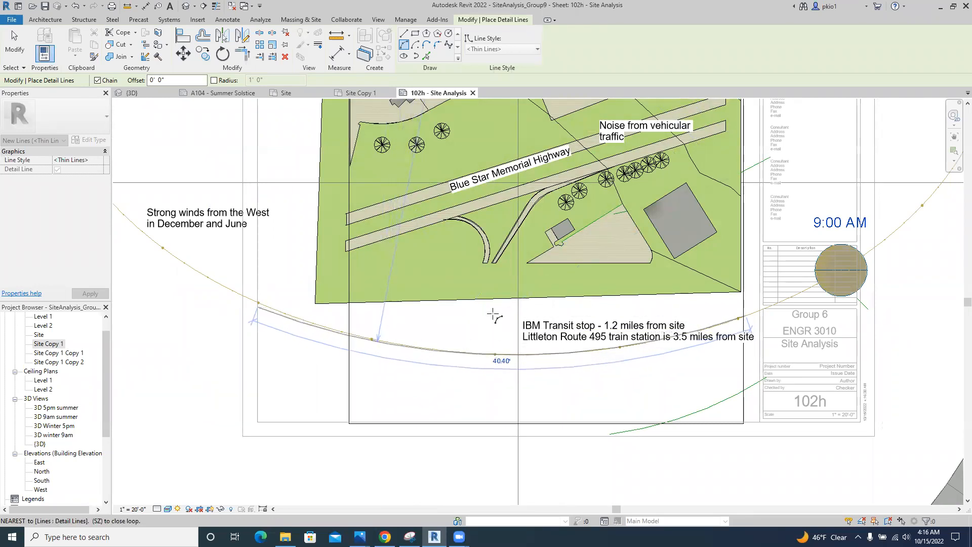
- Move the traced sun path arc north onto the site so it crosses the Blue Star Memorial Highway
{"action": "key", "text": "Escape"}
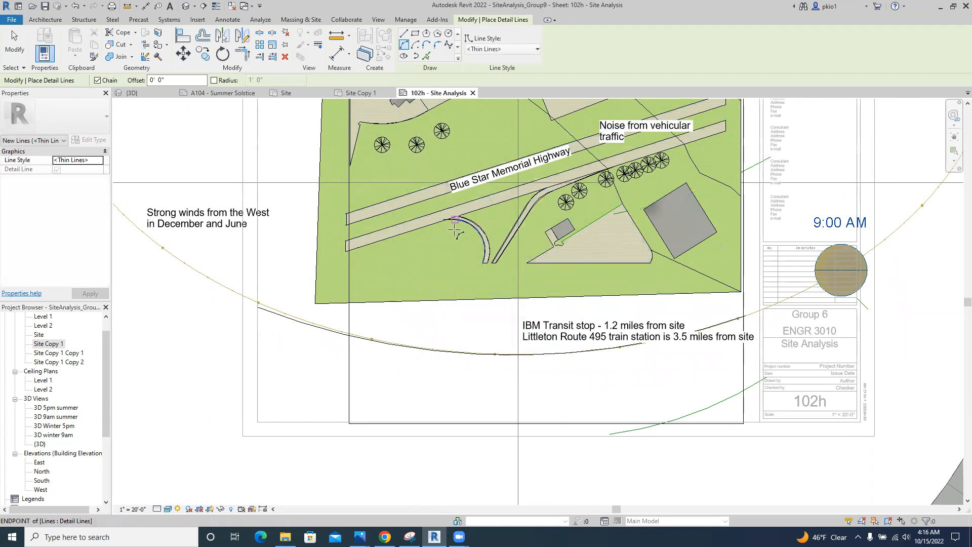
{"action": "key", "text": "Escape"}
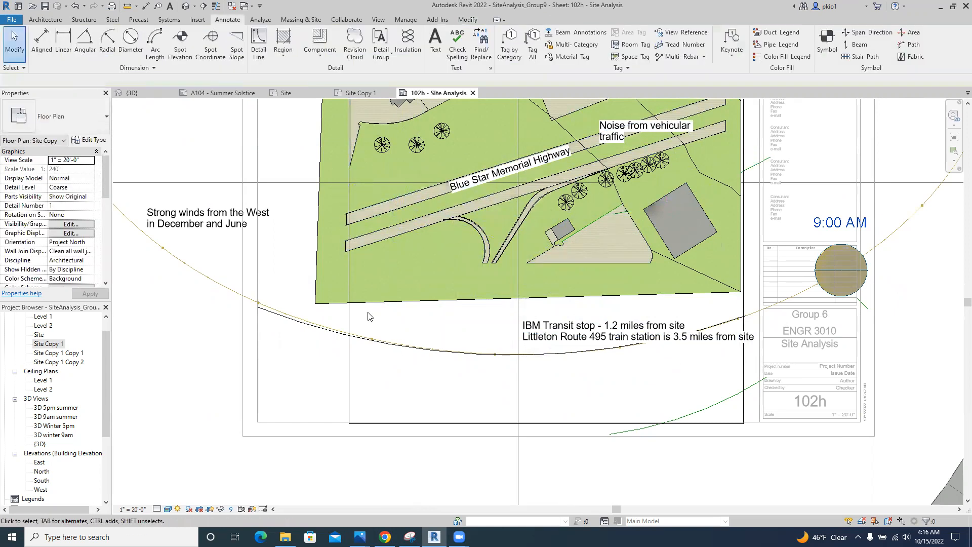
{"action": "left_click", "coordinate": [327, 337]}
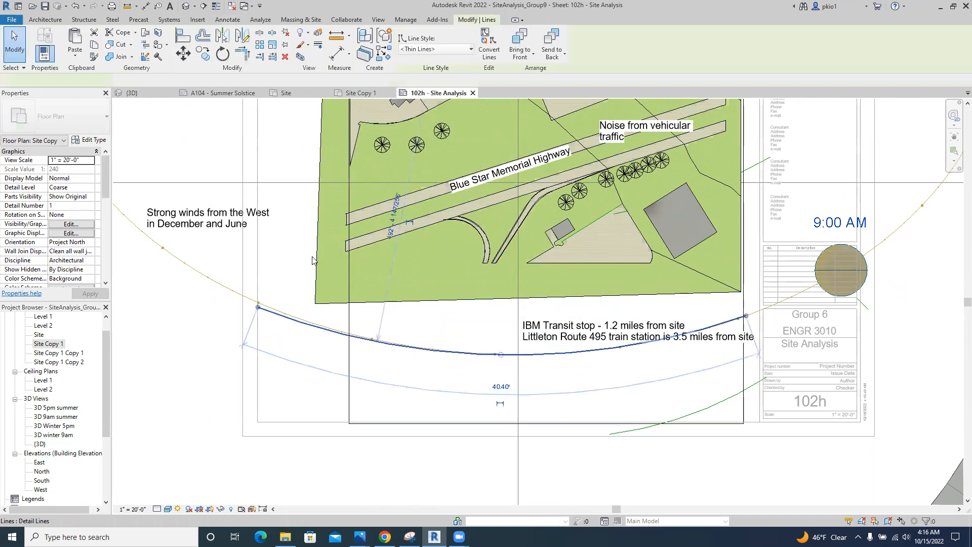
{"action": "scroll", "coordinate": [292, 333], "scroll_direction": "down", "scroll_amount": 1}
{"action": "left_click", "coordinate": [183, 53]}
{"action": "left_click", "coordinate": [441, 349]}
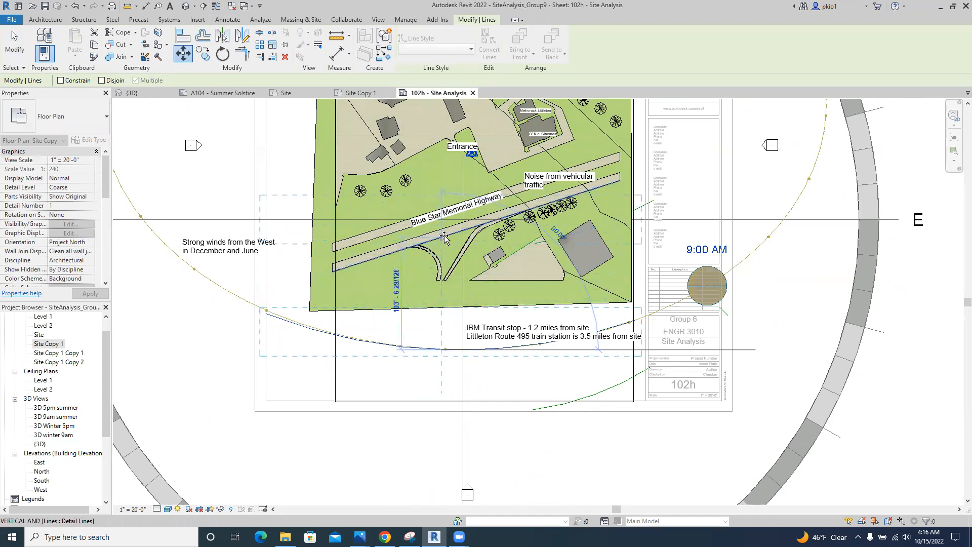
{"action": "left_click", "coordinate": [515, 230]}
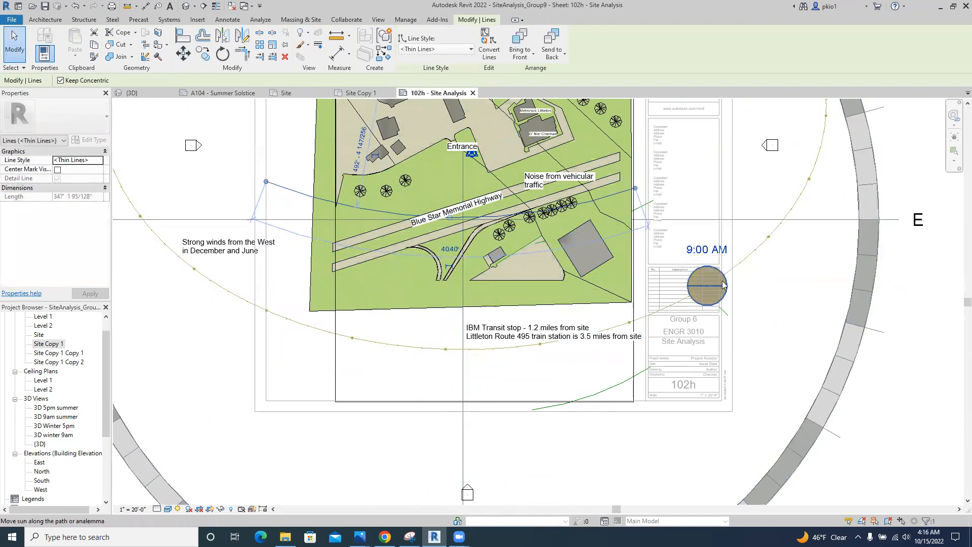
- Try sliding the sun marker along its path to 8:45 AM and undo the change
{"action": "left_click_drag", "start_coordinate": [722, 285], "coordinate": [739, 274]}
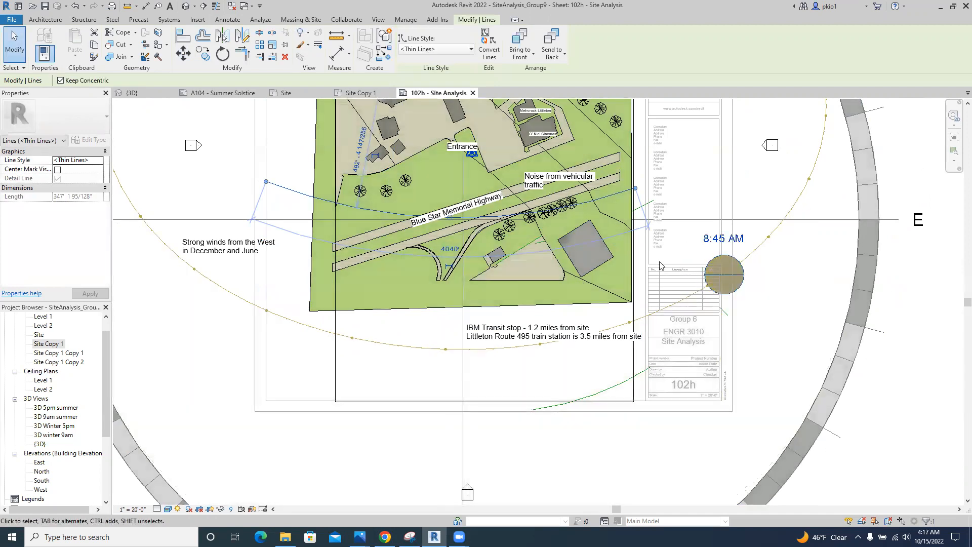
{"action": "key", "text": "ctrl+z"}
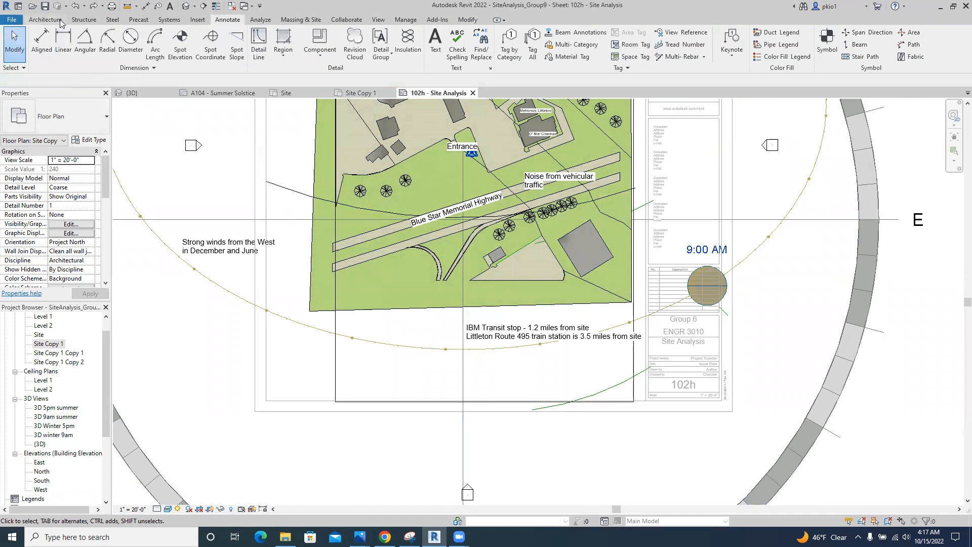
- Draw a small detail-line circle just below the east end of the moved arc to represent the sun
{"action": "left_click", "coordinate": [258, 41]}
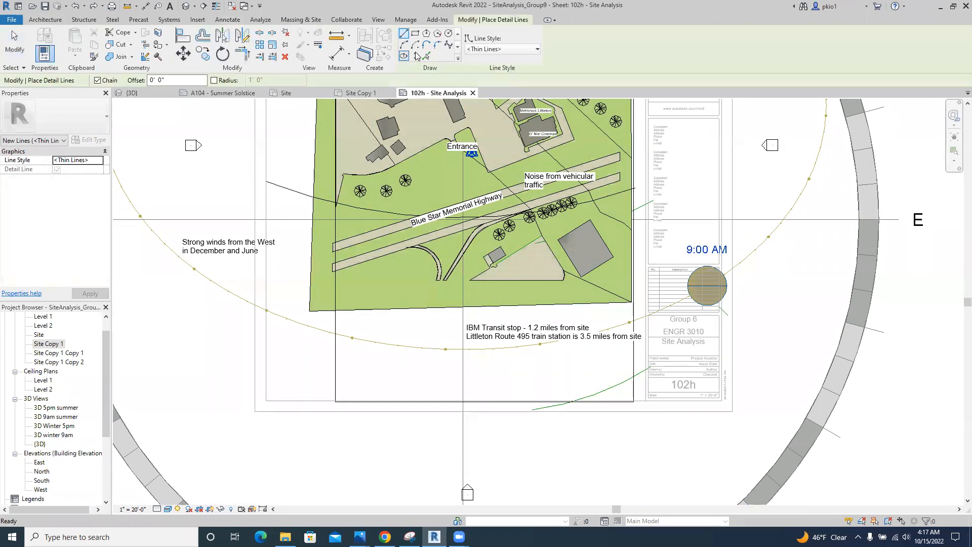
{"action": "left_click", "coordinate": [448, 33]}
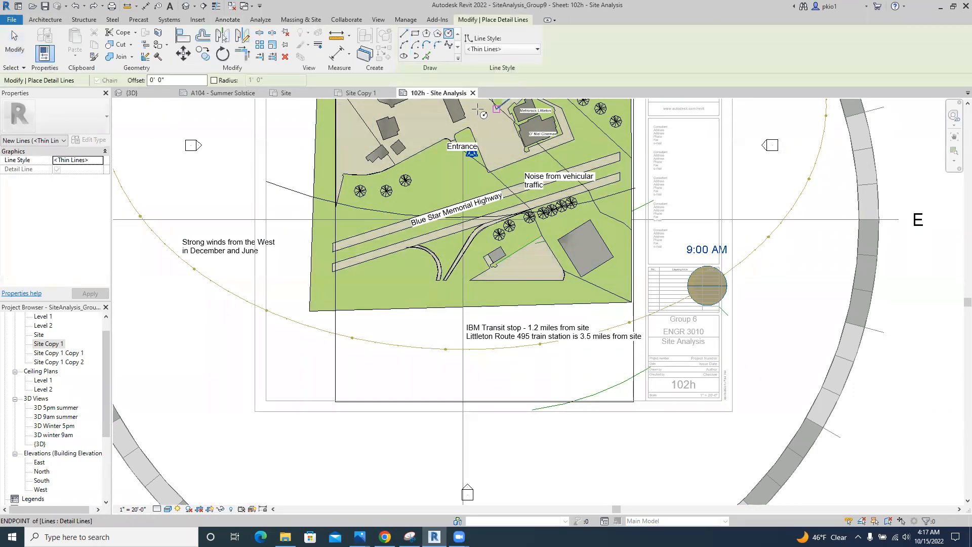
{"action": "left_click", "coordinate": [611, 198]}
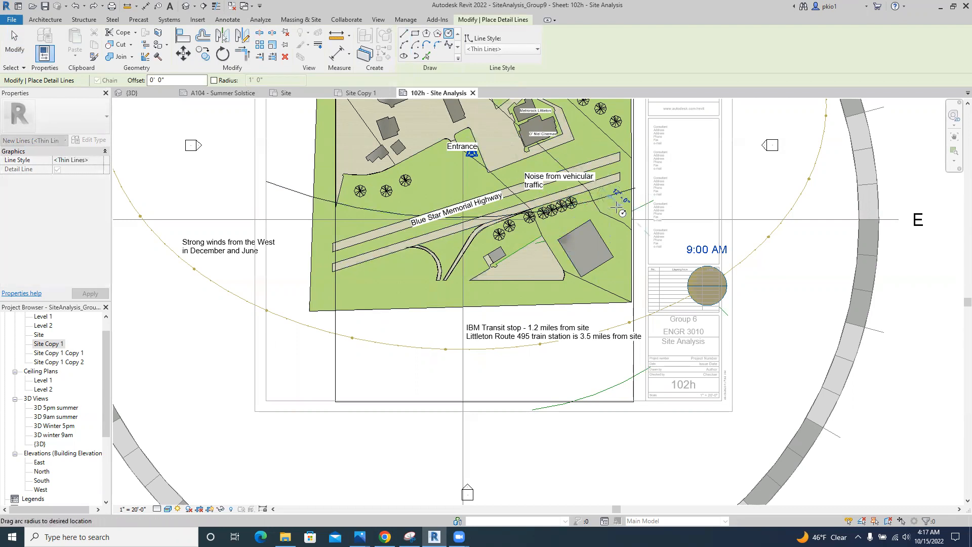
{"action": "left_click", "coordinate": [618, 206]}
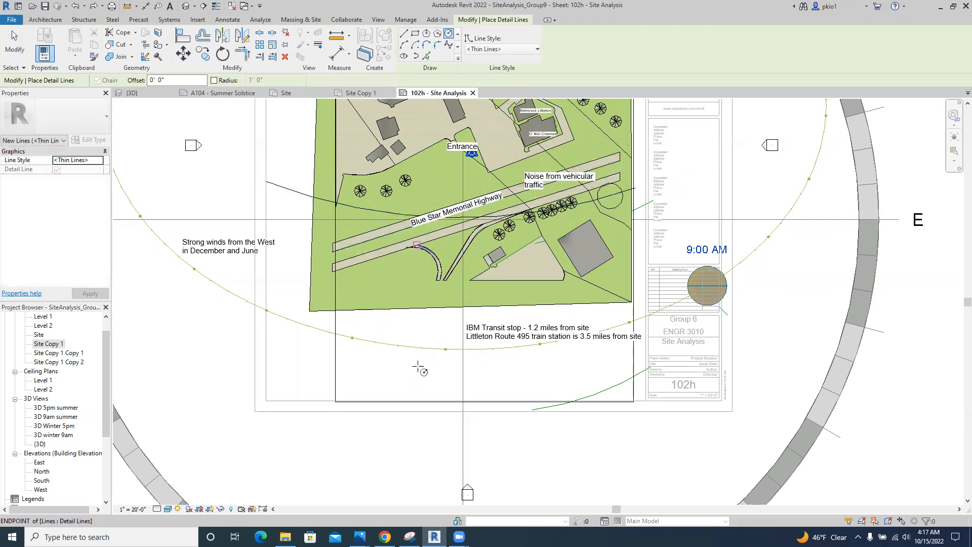
- Leave the activated view by reopening the 102h - Site Analysis sheet
{"action": "scroll", "coordinate": [413, 392], "scroll_direction": "down", "scroll_amount": 3}
{"action": "scroll", "coordinate": [413, 391], "scroll_direction": "down", "scroll_amount": 2}
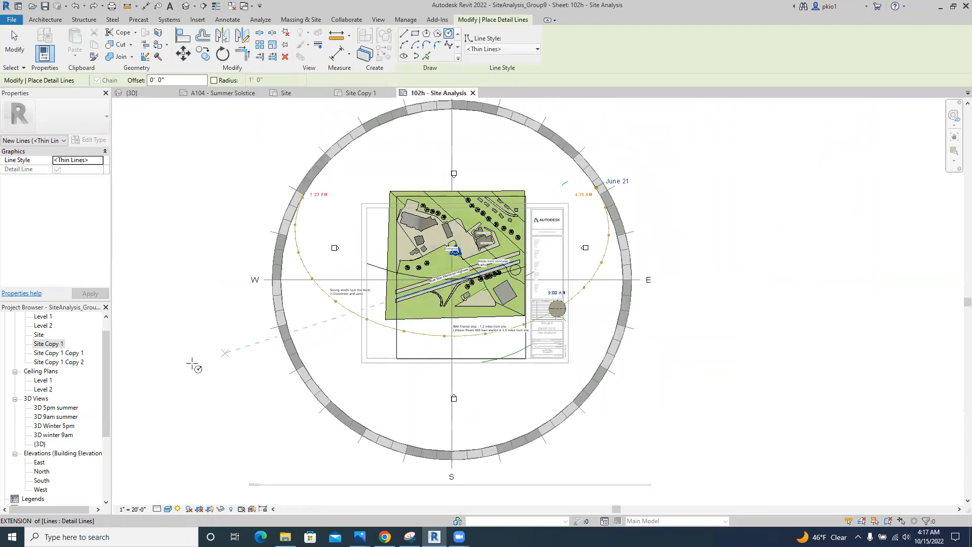
{"action": "scroll", "coordinate": [53, 463], "scroll_direction": "down", "scroll_amount": 4}
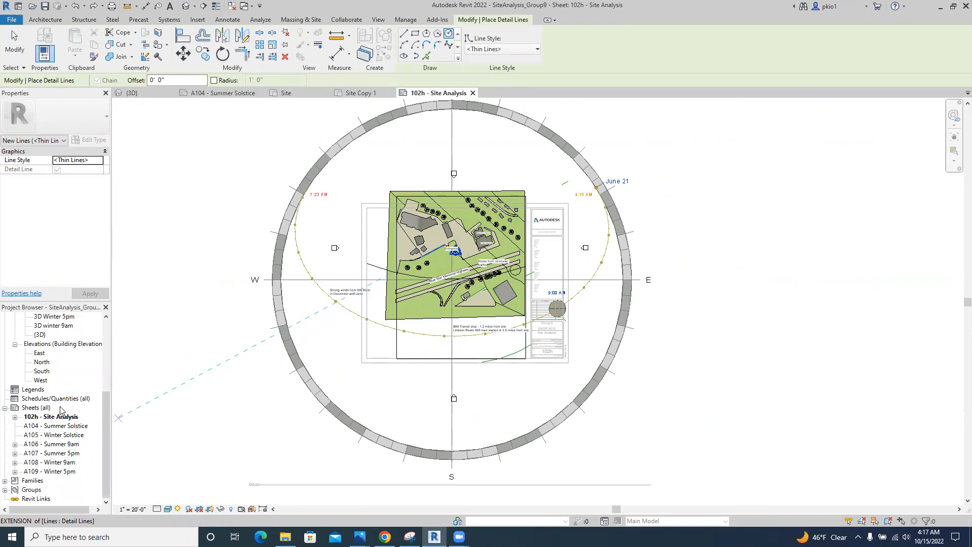
{"action": "left_click", "coordinate": [64, 417]}
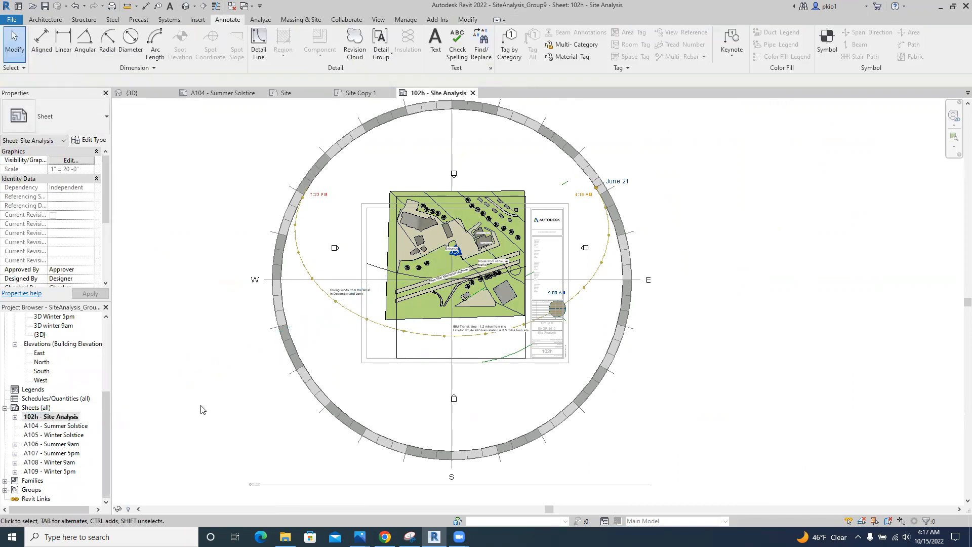
- Nudge the sheet's title block six increments up and two to the right around the site plan
{"action": "left_click", "coordinate": [377, 357]}
{"action": "key", "text": "Up"}
{"action": "key", "text": "Up"}
{"action": "key", "text": "Up"}
{"action": "key", "text": "Up"}
{"action": "key", "text": "Up"}
{"action": "key", "text": "Up"}
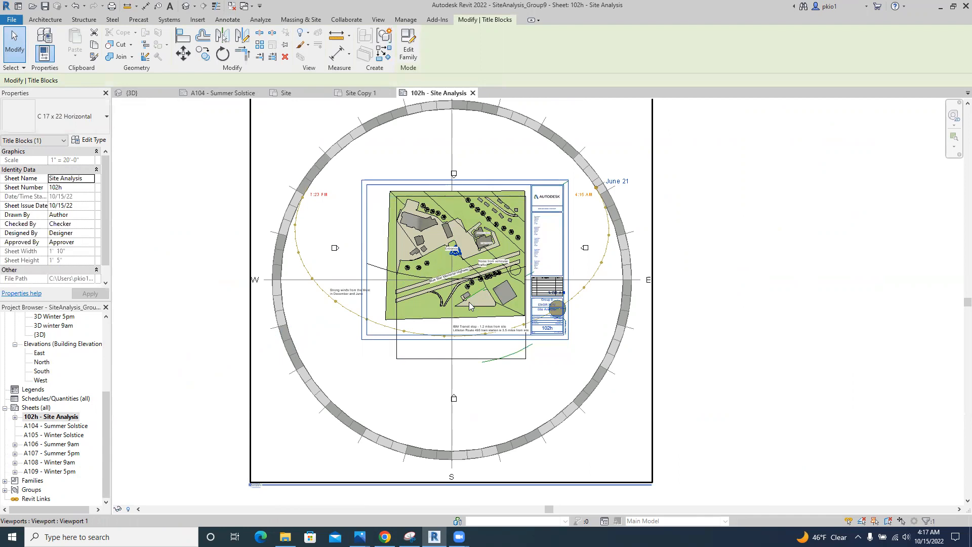
{"action": "key", "text": "Right"}
{"action": "key", "text": "Right"}
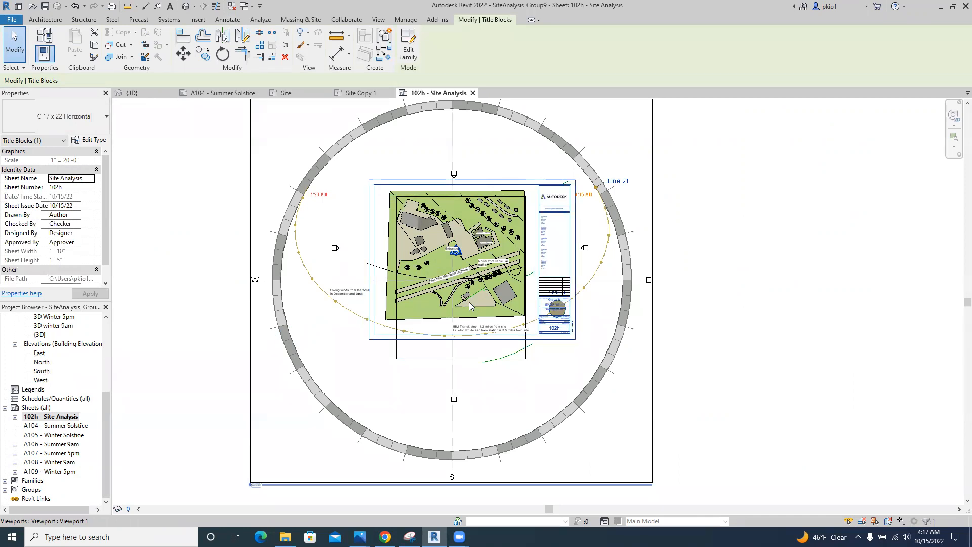
{"action": "left_click", "coordinate": [816, 250]}
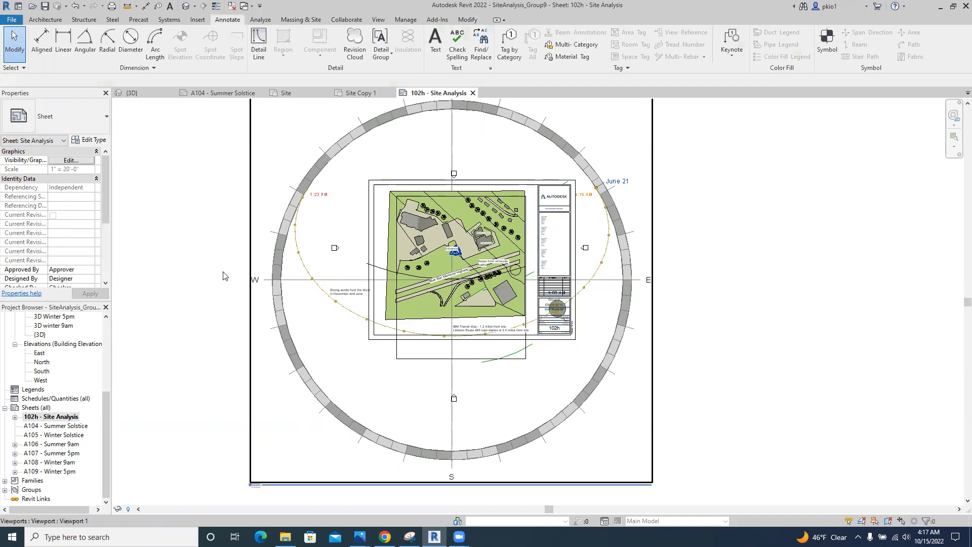
- Open the Site Copy 1 floor plan and turn its sun path off
{"action": "scroll", "coordinate": [53, 366], "scroll_direction": "up", "scroll_amount": 2}
{"action": "scroll", "coordinate": [53, 366], "scroll_direction": "up", "scroll_amount": 3}
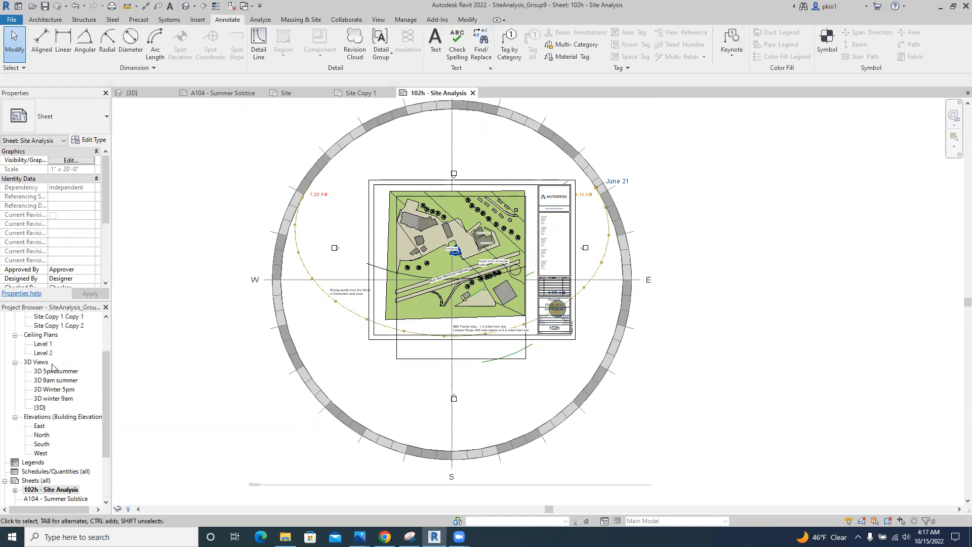
{"action": "double_click", "coordinate": [51, 361]}
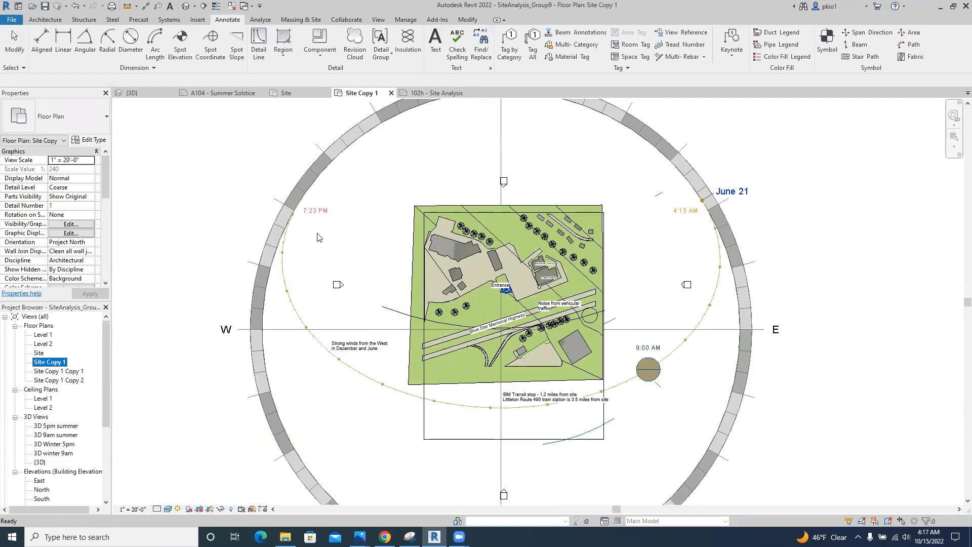
{"action": "scroll", "coordinate": [332, 273], "scroll_direction": "down", "scroll_amount": 1}
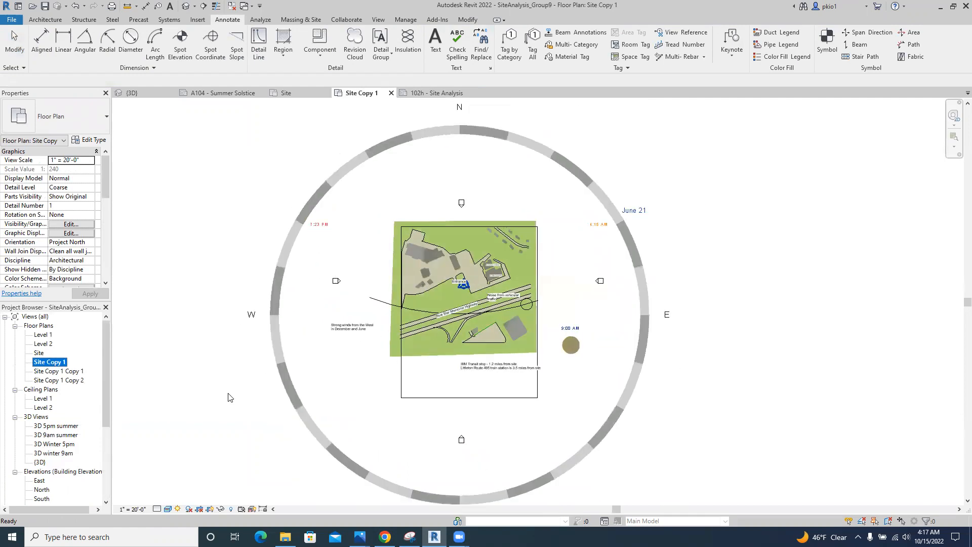
{"action": "left_click", "coordinate": [175, 509]}
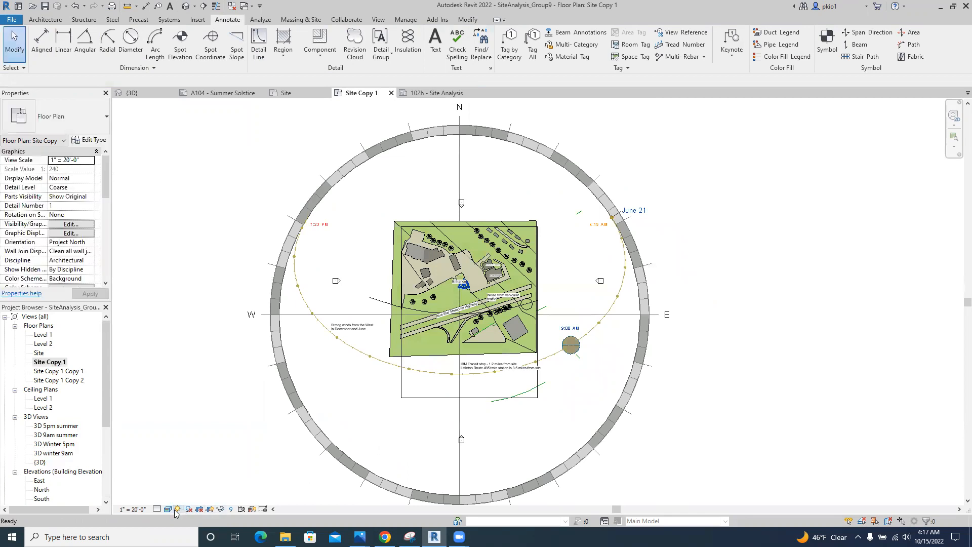
{"action": "left_click", "coordinate": [178, 509]}
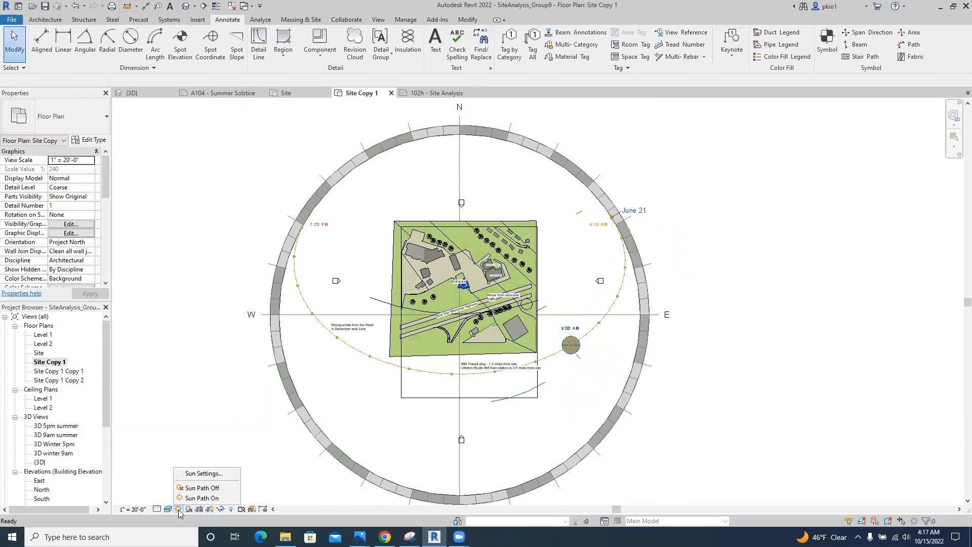
{"action": "left_click", "coordinate": [201, 489]}
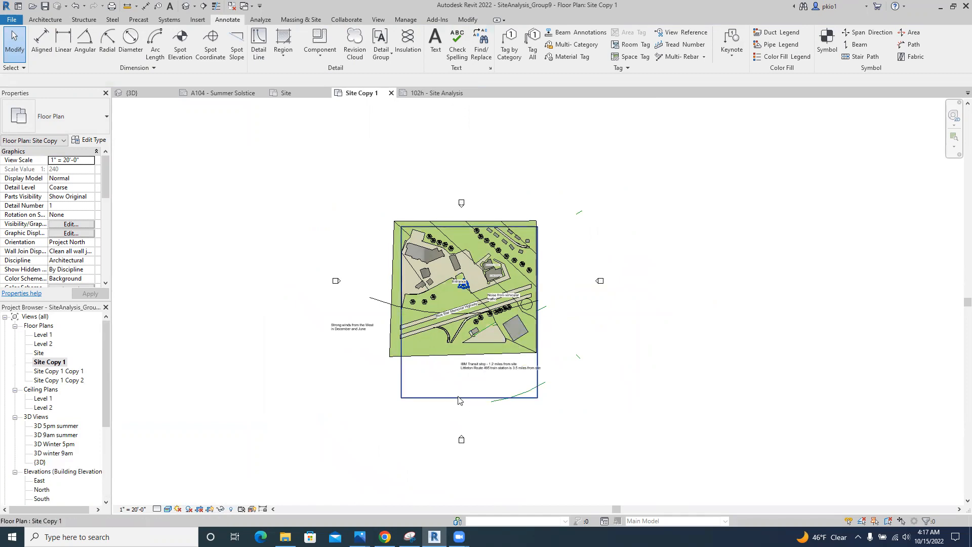
- Turn on cropping for the Site Copy 1 view, toggling the crop region's boundary off and back on
{"action": "left_click", "coordinate": [420, 398]}
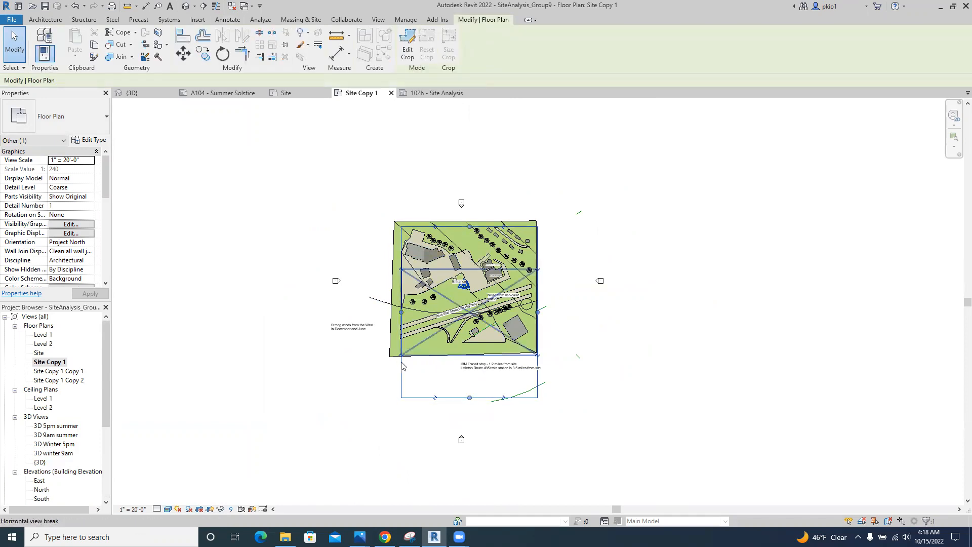
{"action": "left_click", "coordinate": [199, 510]}
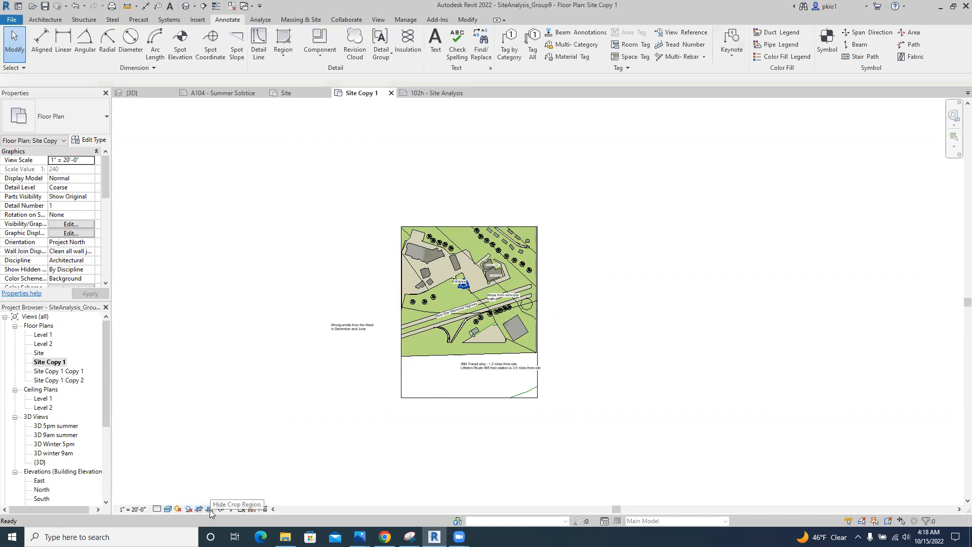
{"action": "left_click", "coordinate": [209, 509]}
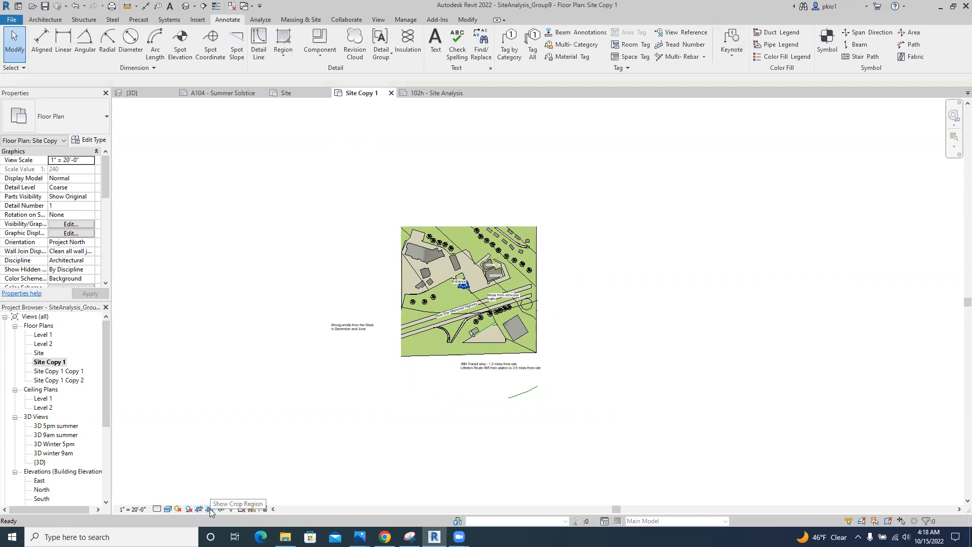
{"action": "left_click", "coordinate": [210, 510]}
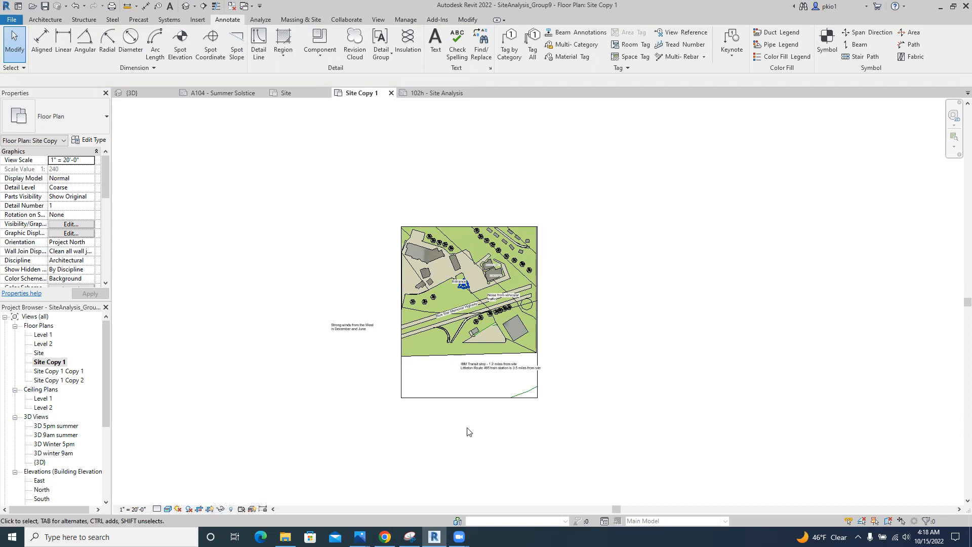
- Raise the crop region's lower edge to just below the transit stop note
{"action": "left_click", "coordinate": [468, 398]}
{"action": "left_click_drag", "start_coordinate": [469, 399], "coordinate": [469, 379]}
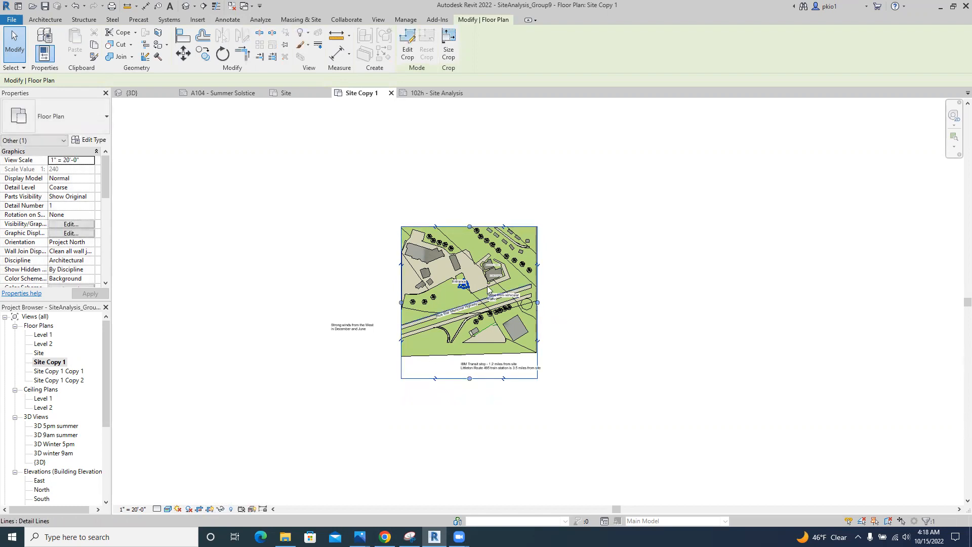
{"action": "left_click", "coordinate": [636, 347]}
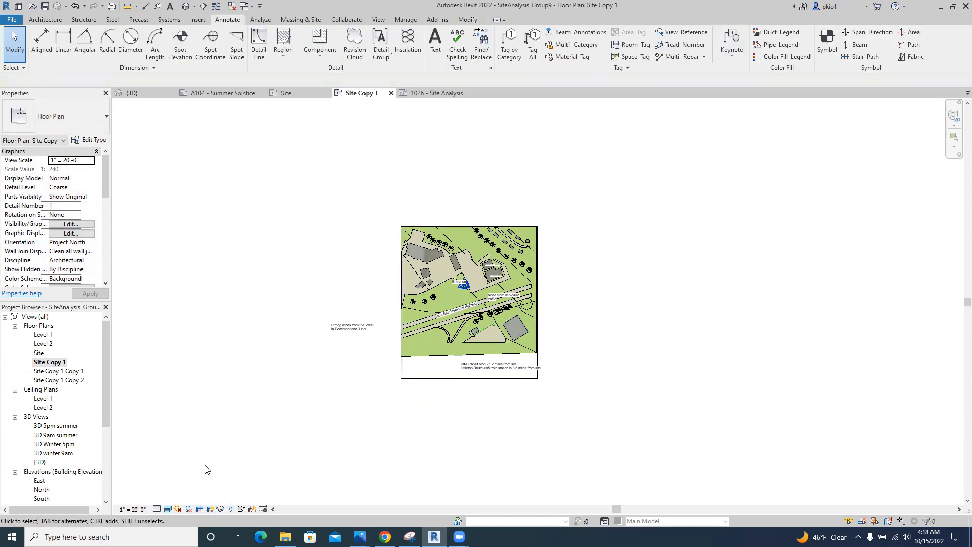
- Return to the 102h - Site Analysis sheet and inspect how the cropped site plan fits within its border
{"action": "scroll", "coordinate": [69, 437], "scroll_direction": "down", "scroll_amount": 3}
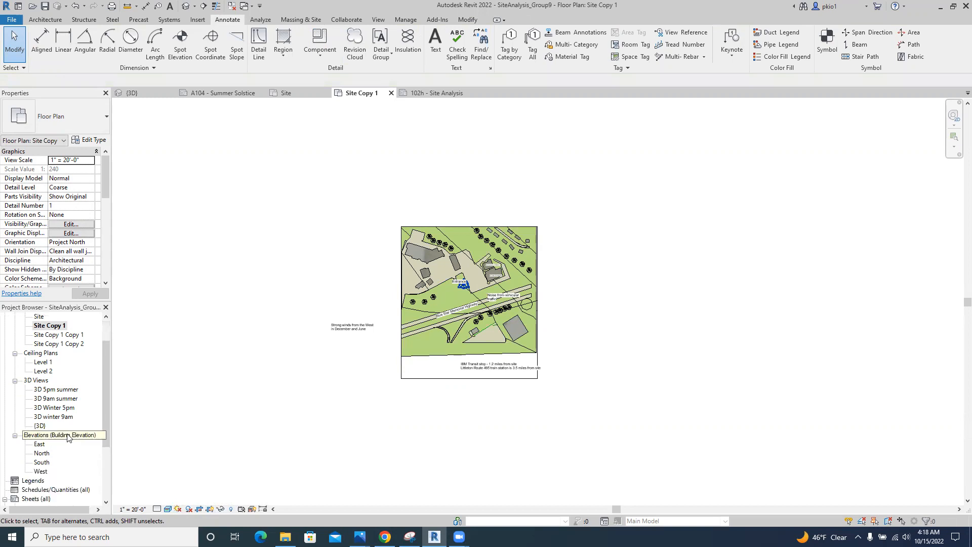
{"action": "scroll", "coordinate": [68, 435], "scroll_direction": "down", "scroll_amount": 1}
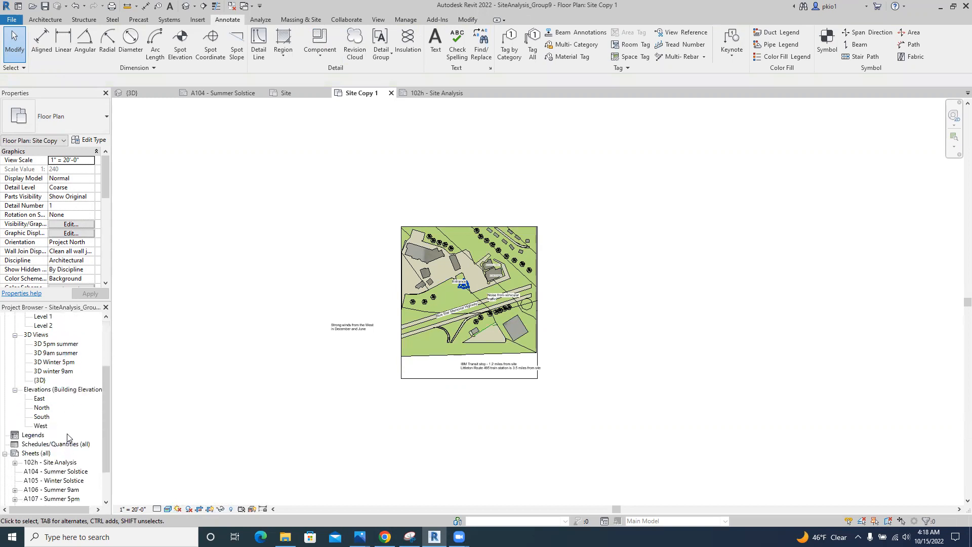
{"action": "double_click", "coordinate": [65, 462]}
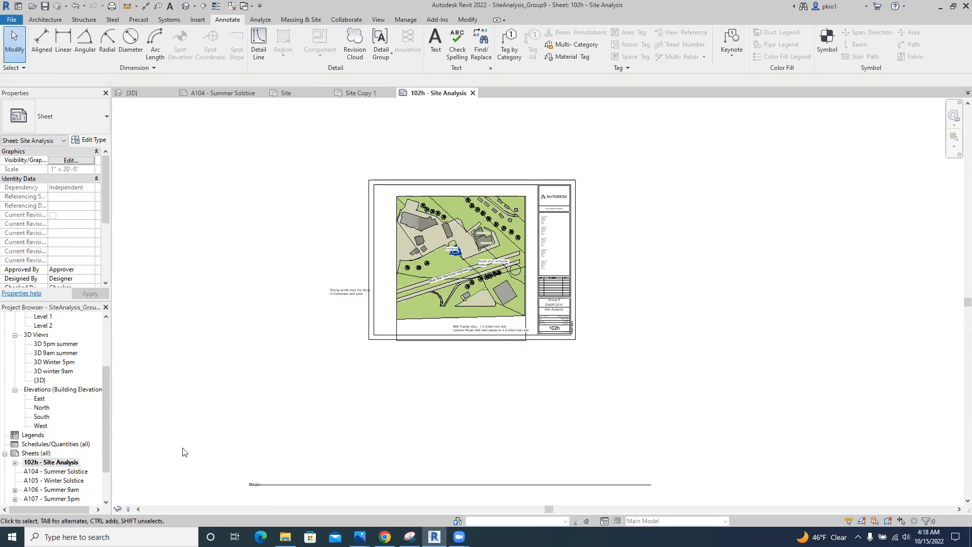
{"action": "scroll", "coordinate": [464, 385], "scroll_direction": "up", "scroll_amount": 4}
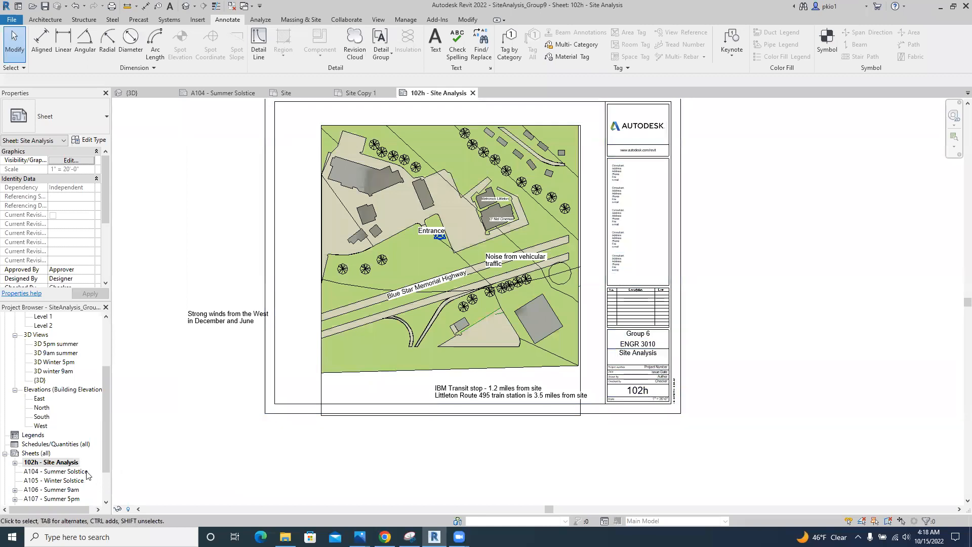
{"action": "scroll", "coordinate": [59, 453], "scroll_direction": "down", "scroll_amount": 2}
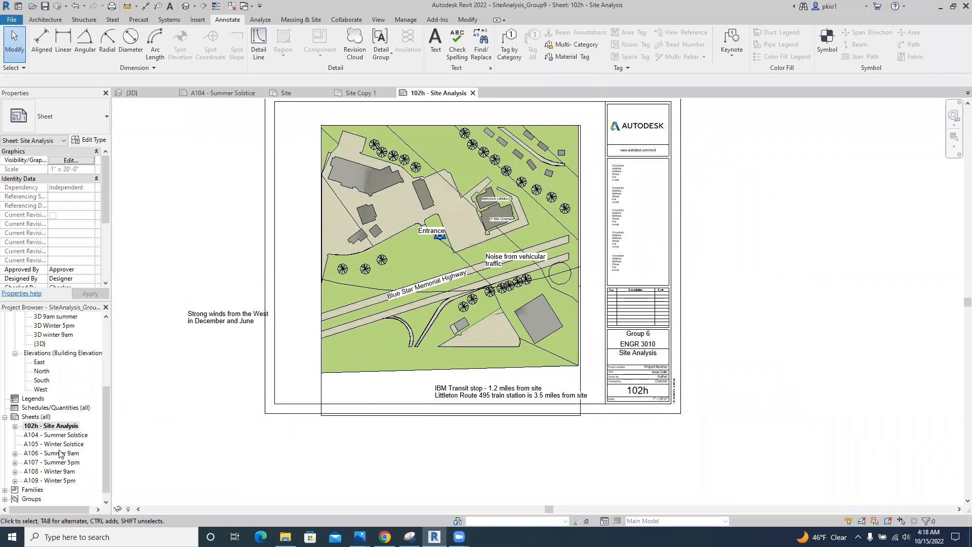
{"action": "scroll", "coordinate": [61, 401], "scroll_direction": "up", "scroll_amount": 6}
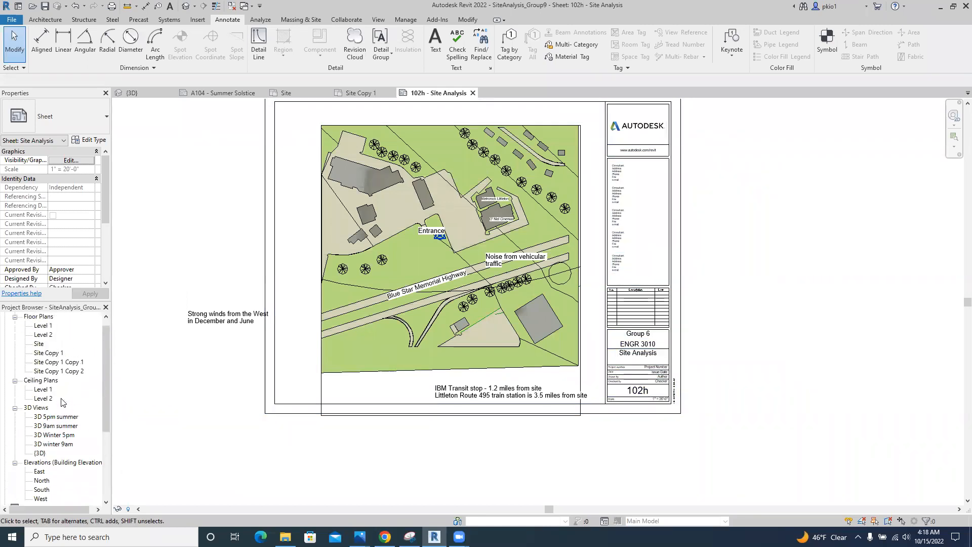
- Open the Site Copy 1 floor plan and raise the crop region's lower edge to just below the green site area
{"action": "double_click", "coordinate": [48, 353]}
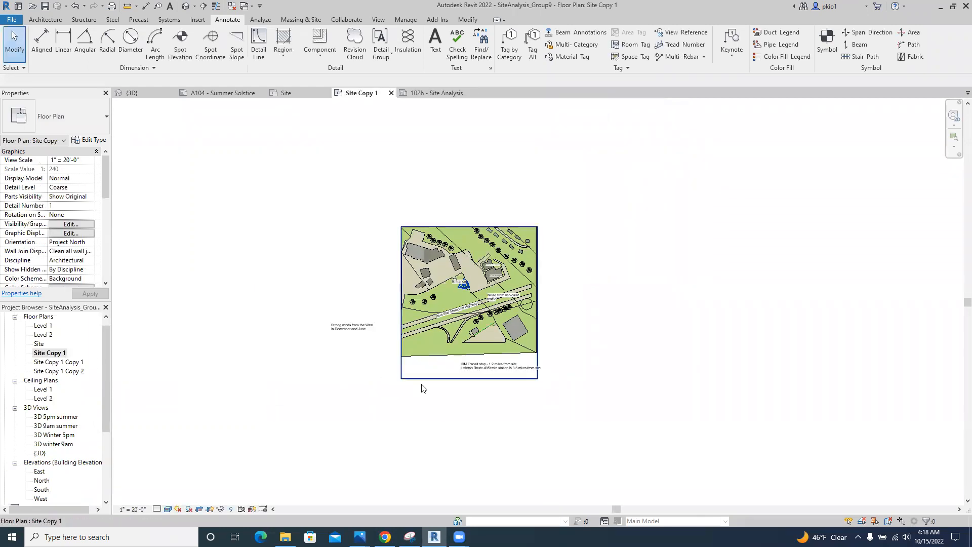
{"action": "left_click", "coordinate": [438, 380]}
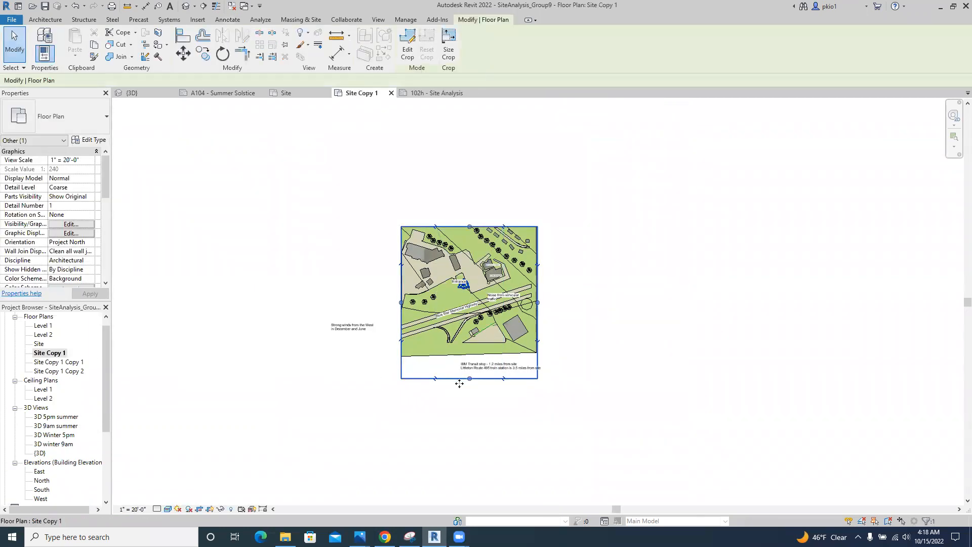
{"action": "left_click_drag", "start_coordinate": [469, 379], "coordinate": [469, 361]}
{"action": "left_click", "coordinate": [574, 363]}
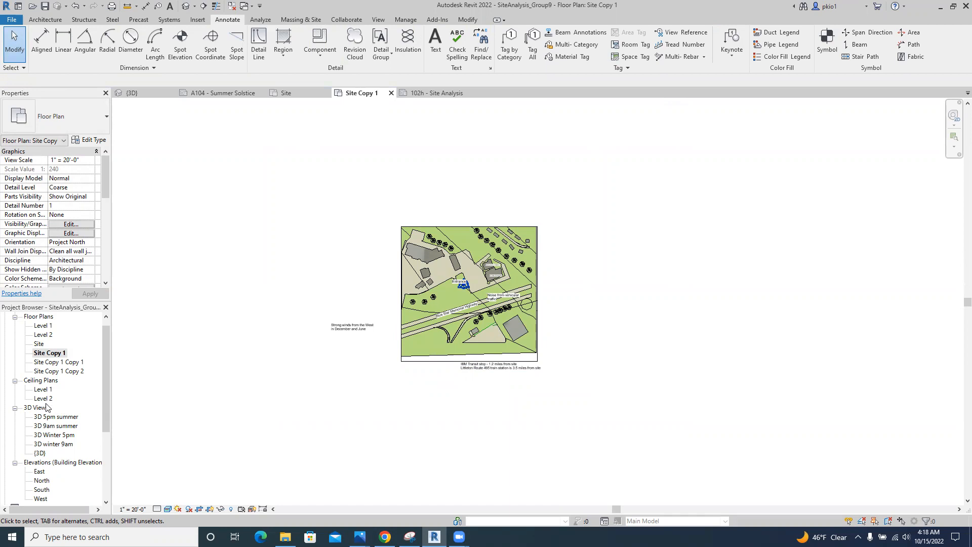
- Hide the whole text notes category in the Site Copy 1 view and check the result on the 102h - Site Analysis sheet
{"action": "left_click", "coordinate": [51, 353]}
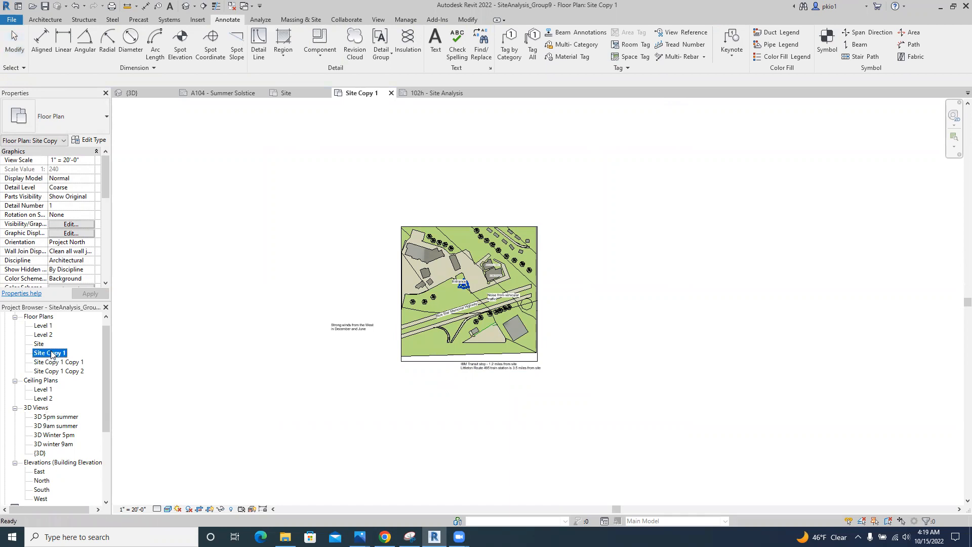
{"action": "left_click", "coordinate": [374, 329]}
{"action": "right_click", "coordinate": [374, 328]}
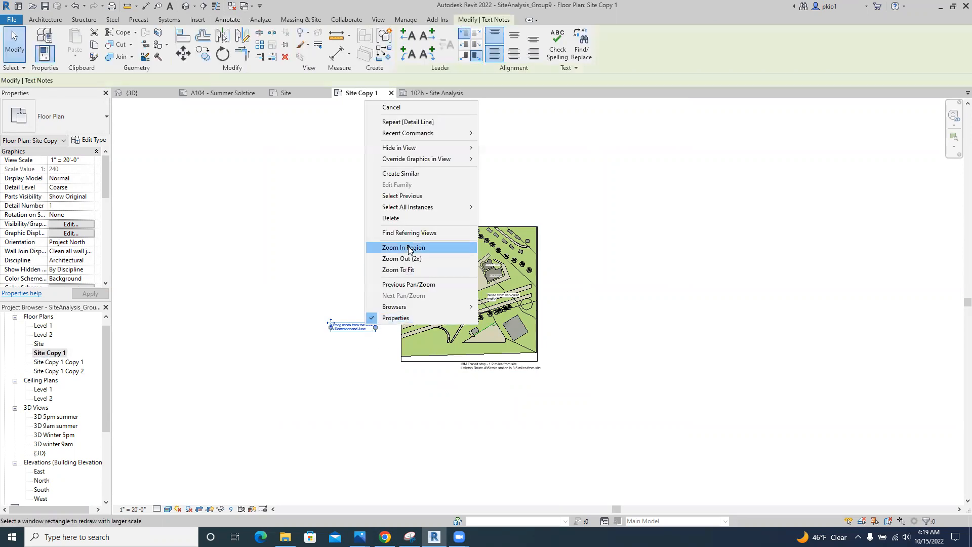
{"action": "mouse_move", "coordinate": [460, 150]}
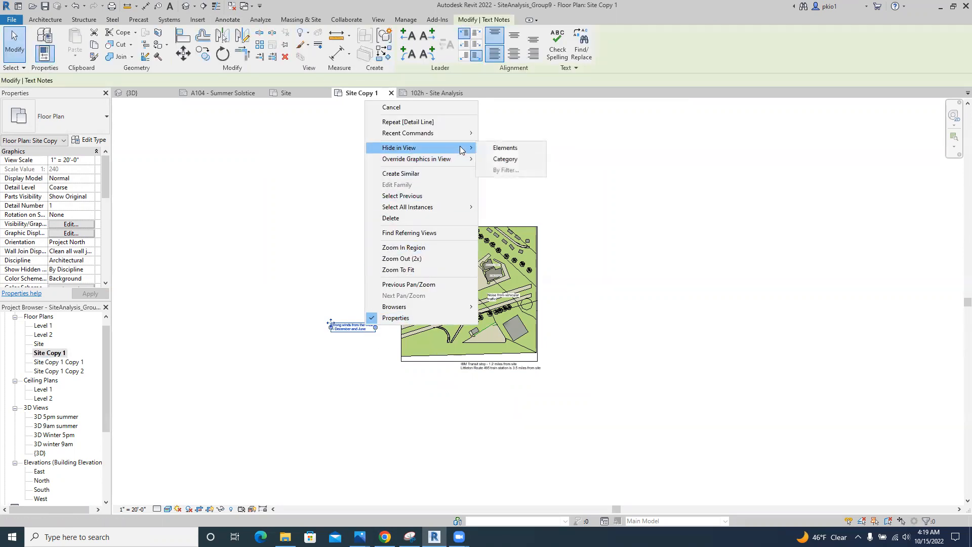
{"action": "mouse_move", "coordinate": [456, 206]}
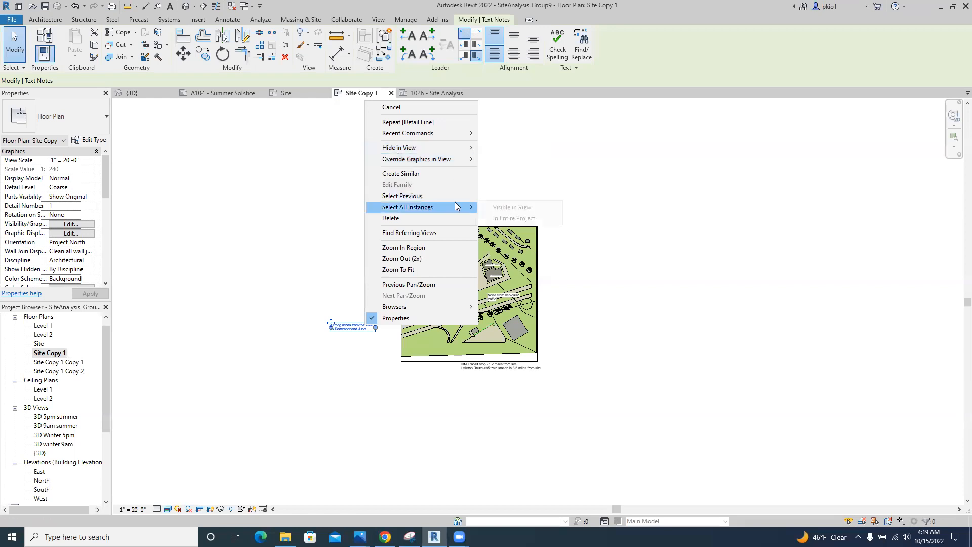
{"action": "left_click", "coordinate": [499, 219]}
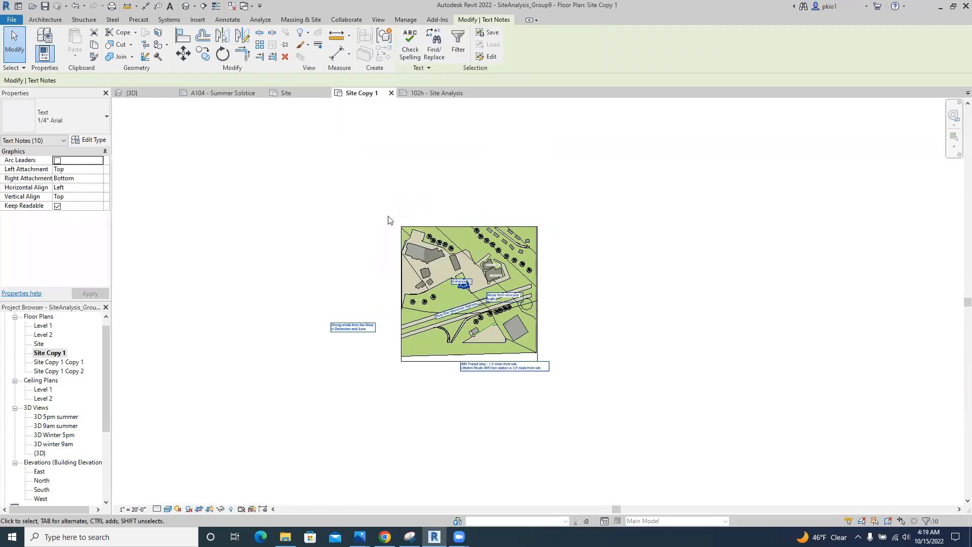
{"action": "right_click", "coordinate": [361, 331]}
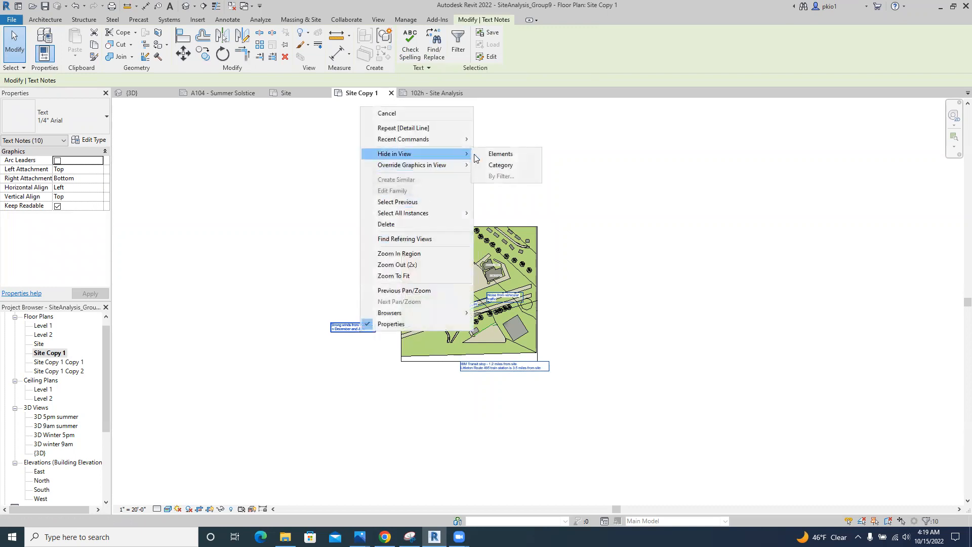
{"action": "left_click", "coordinate": [500, 165]}
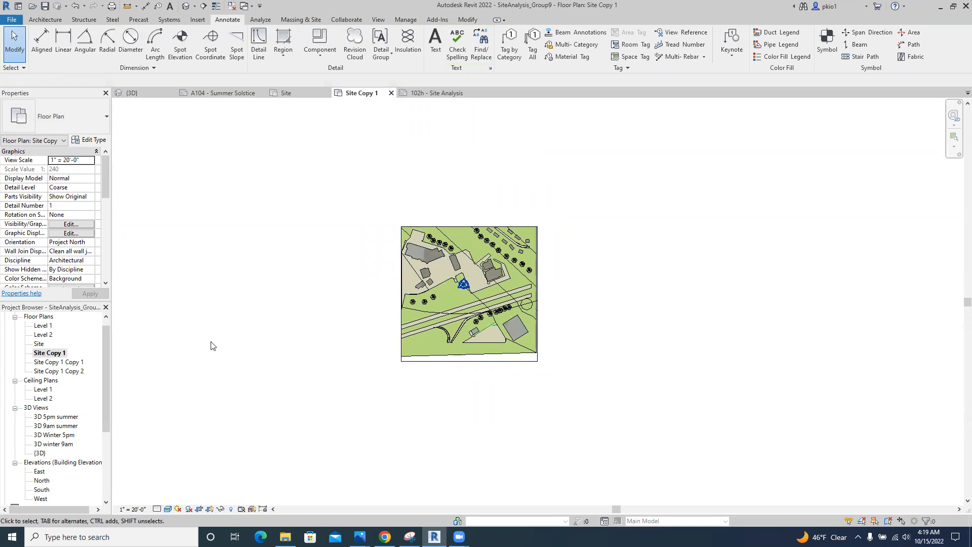
{"action": "scroll", "coordinate": [75, 407], "scroll_direction": "down", "scroll_amount": 2}
{"action": "scroll", "coordinate": [76, 407], "scroll_direction": "down", "scroll_amount": 2}
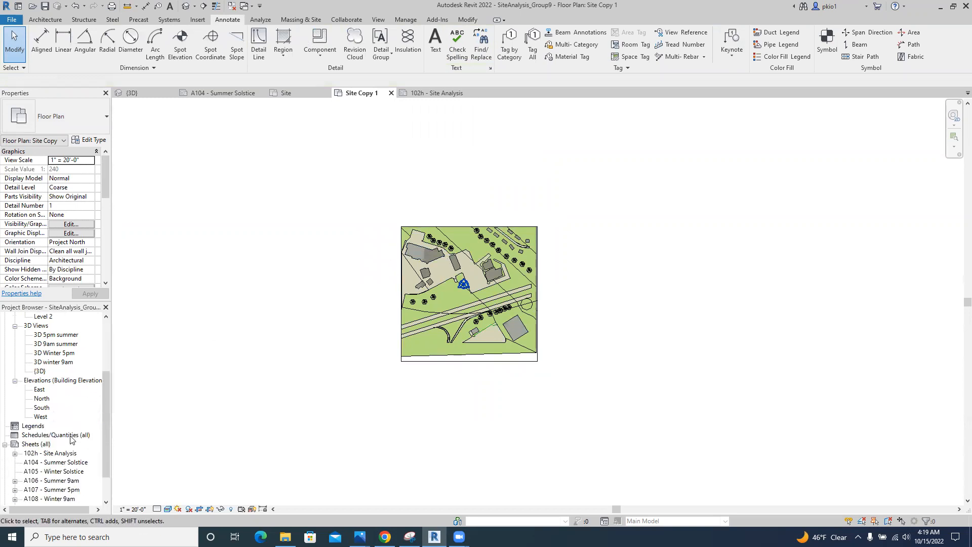
{"action": "double_click", "coordinate": [68, 454]}
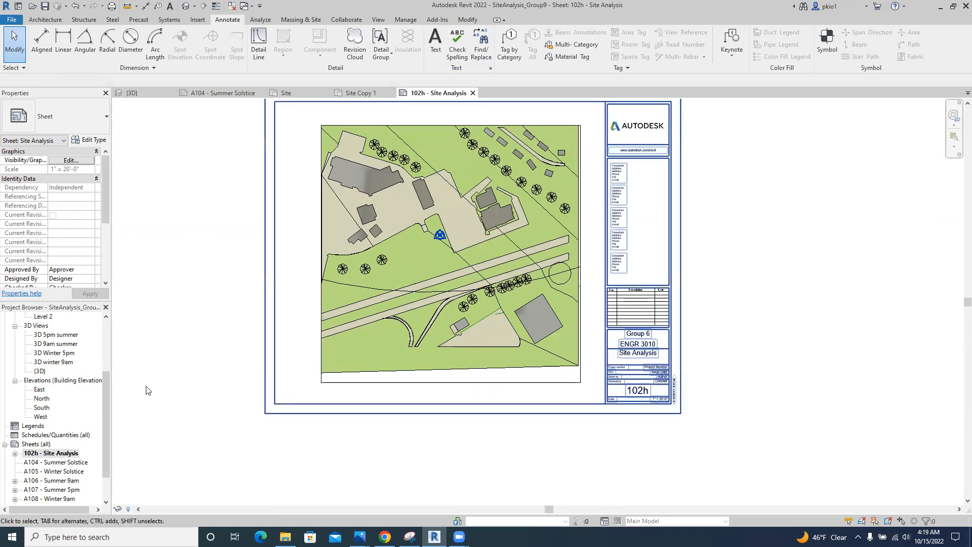
- Reopen the Site Copy 1 floor plan and set its visual style to Hidden Line, comparing it with Wireframe
{"action": "scroll", "coordinate": [58, 389], "scroll_direction": "up", "scroll_amount": 4}
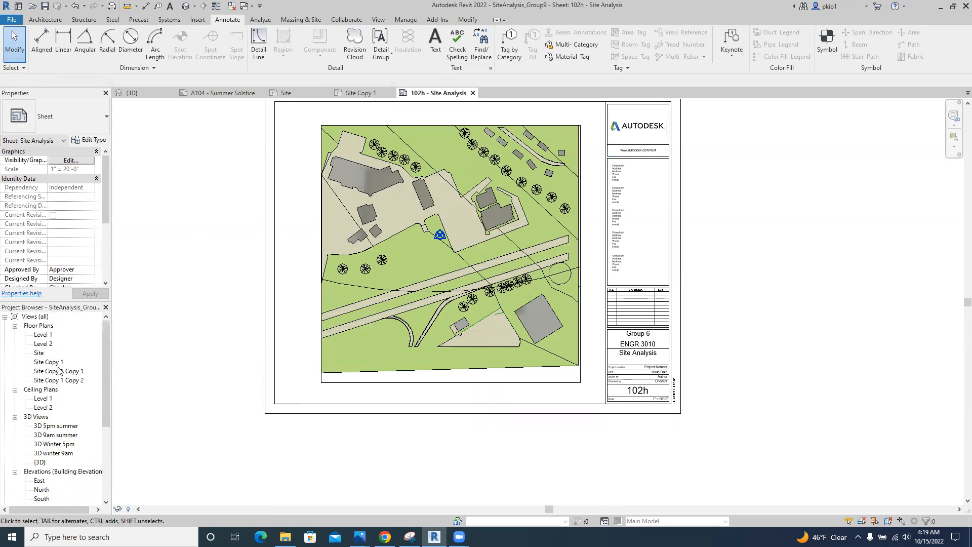
{"action": "double_click", "coordinate": [51, 362]}
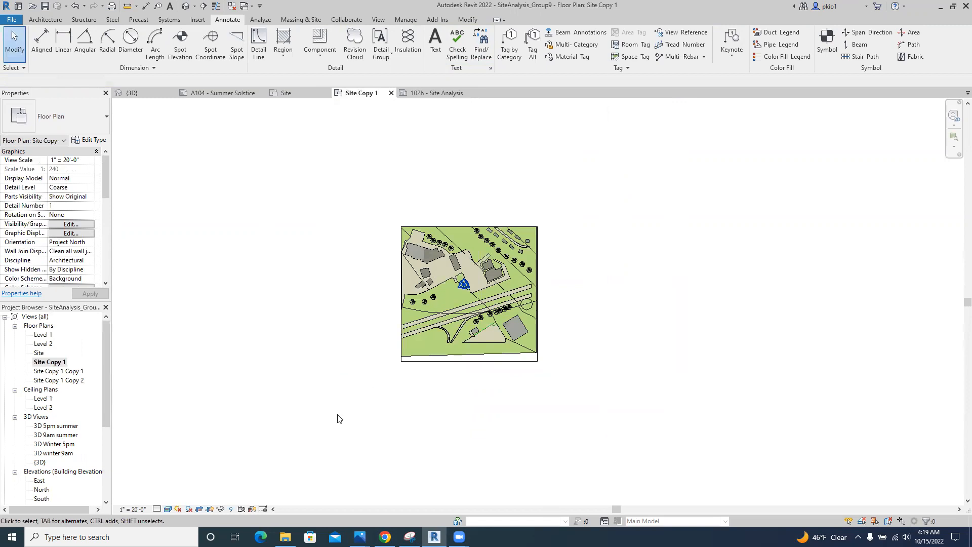
{"action": "scroll", "coordinate": [367, 416], "scroll_direction": "up", "scroll_amount": 2}
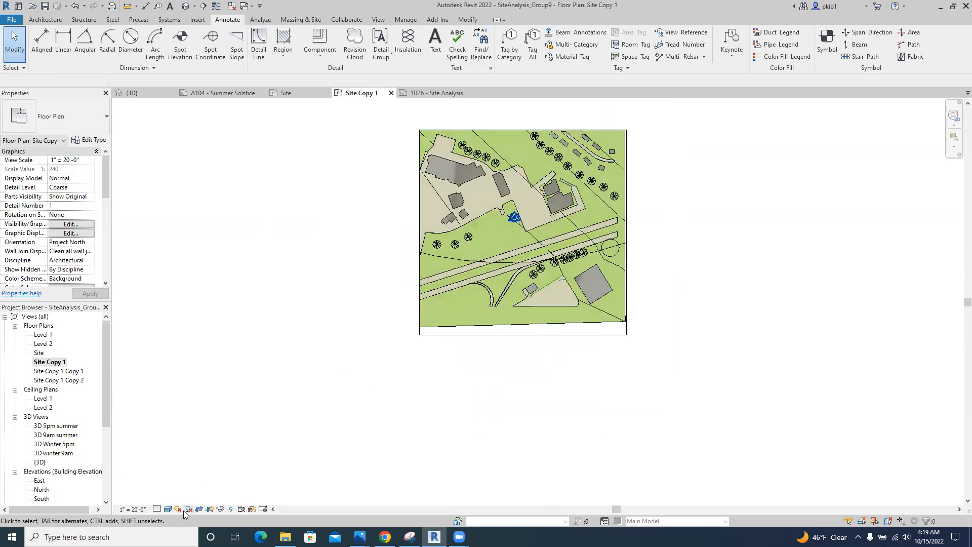
{"action": "left_click", "coordinate": [166, 510]}
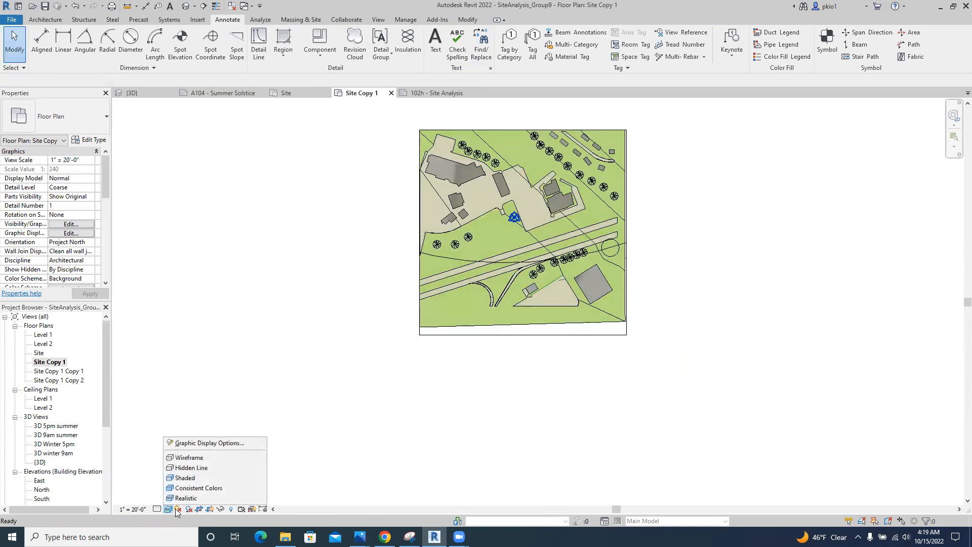
{"action": "left_click", "coordinate": [195, 468]}
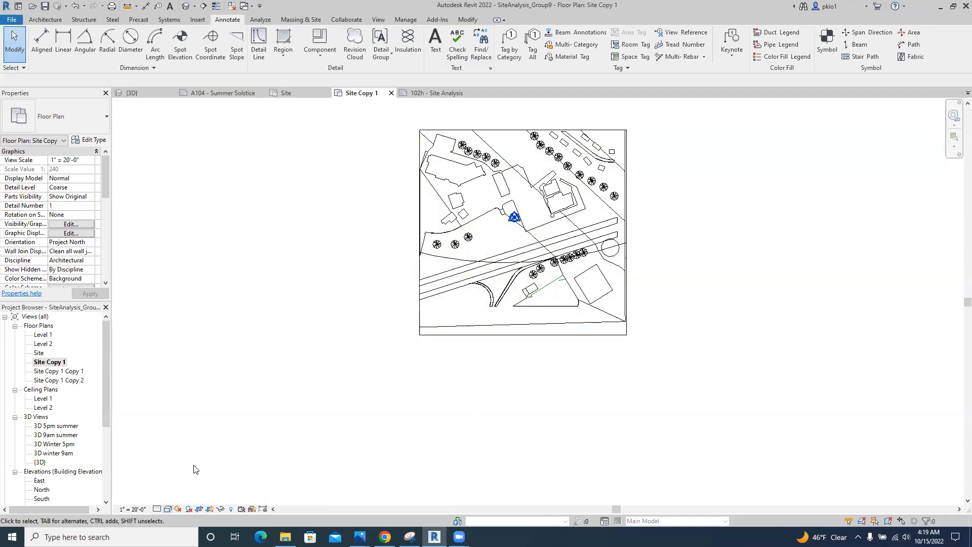
{"action": "left_click", "coordinate": [167, 509]}
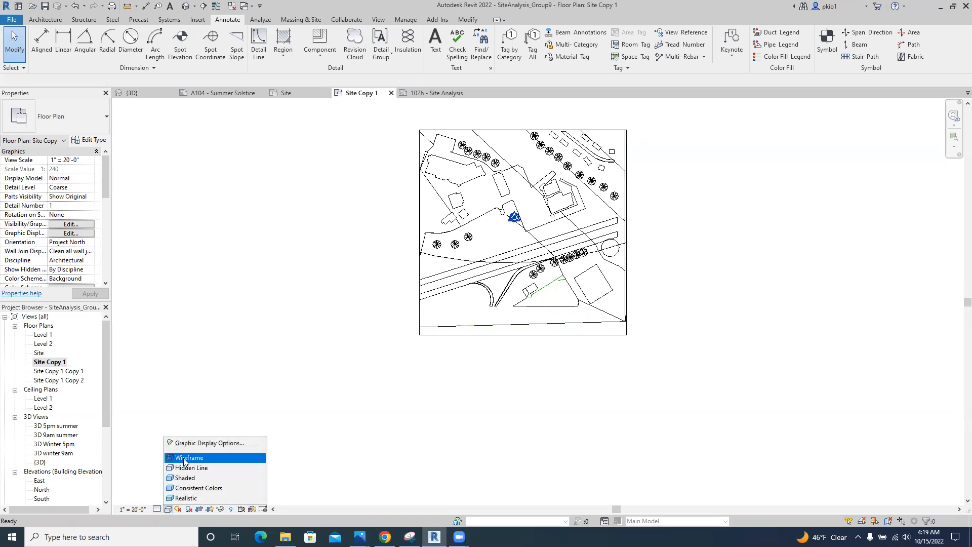
{"action": "left_click", "coordinate": [183, 459]}
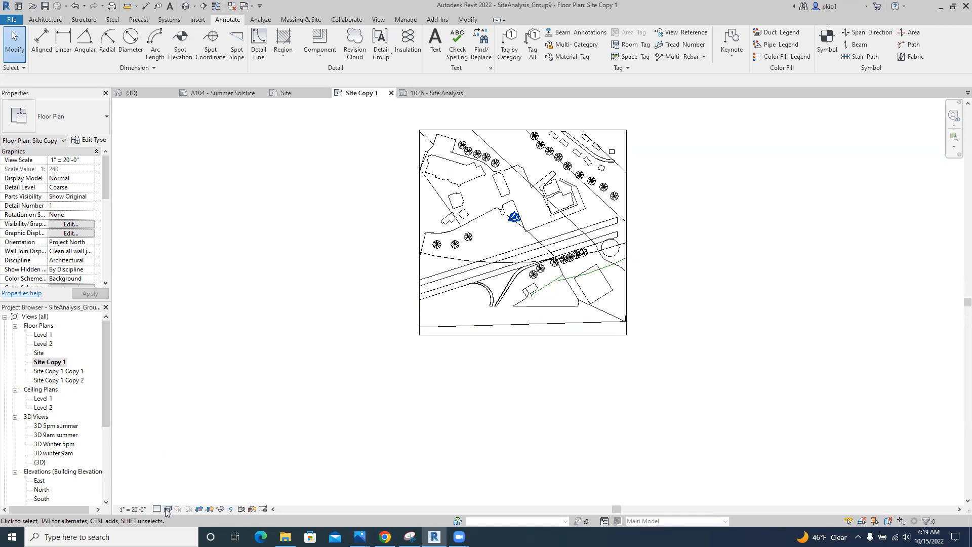
{"action": "left_click", "coordinate": [167, 510]}
{"action": "left_click", "coordinate": [185, 469]}
- Open the 102h - Site Analysis sheet and start a DWG export of the current sheet only, continuing to the save location
{"action": "scroll", "coordinate": [60, 460], "scroll_direction": "down", "scroll_amount": 2}
{"action": "scroll", "coordinate": [52, 449], "scroll_direction": "down", "scroll_amount": 2}
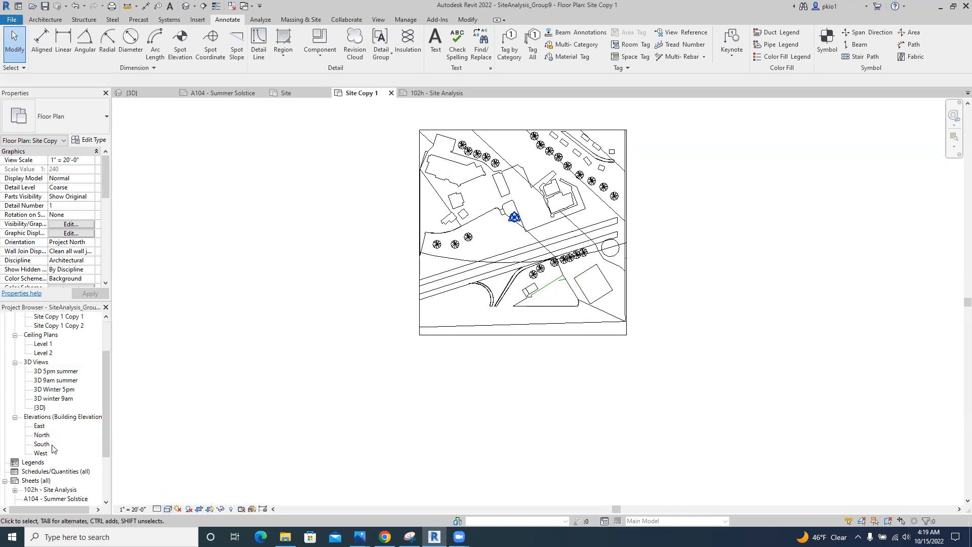
{"action": "double_click", "coordinate": [59, 473]}
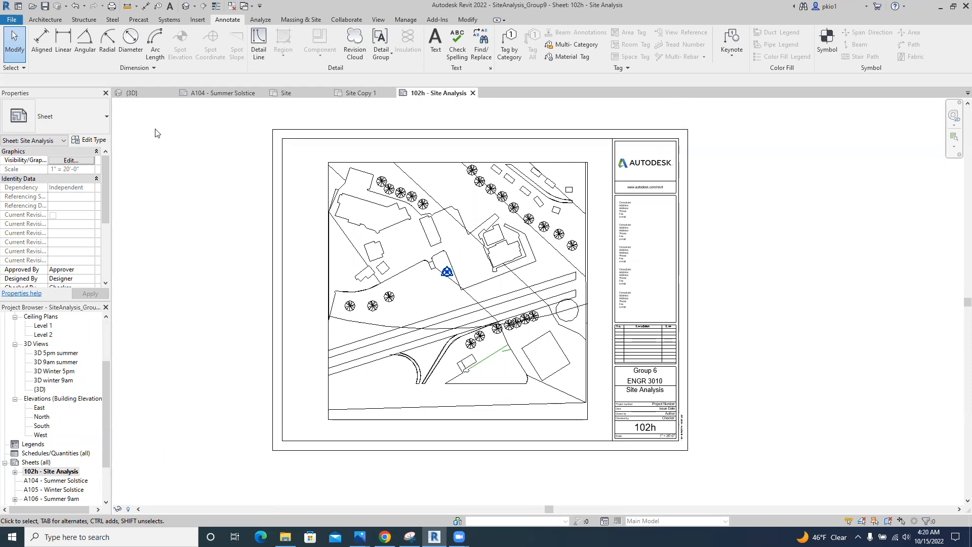
{"action": "left_click", "coordinate": [13, 20]}
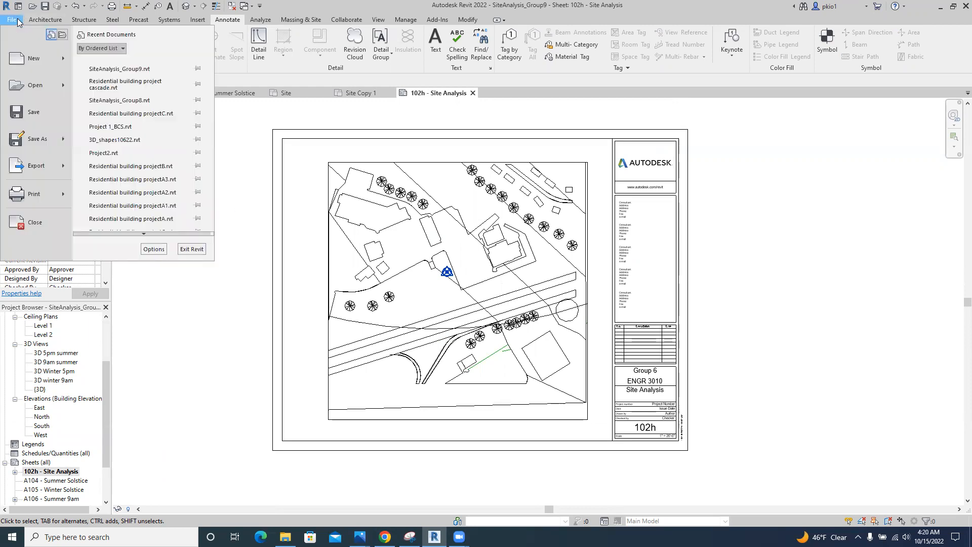
{"action": "mouse_move", "coordinate": [42, 164]}
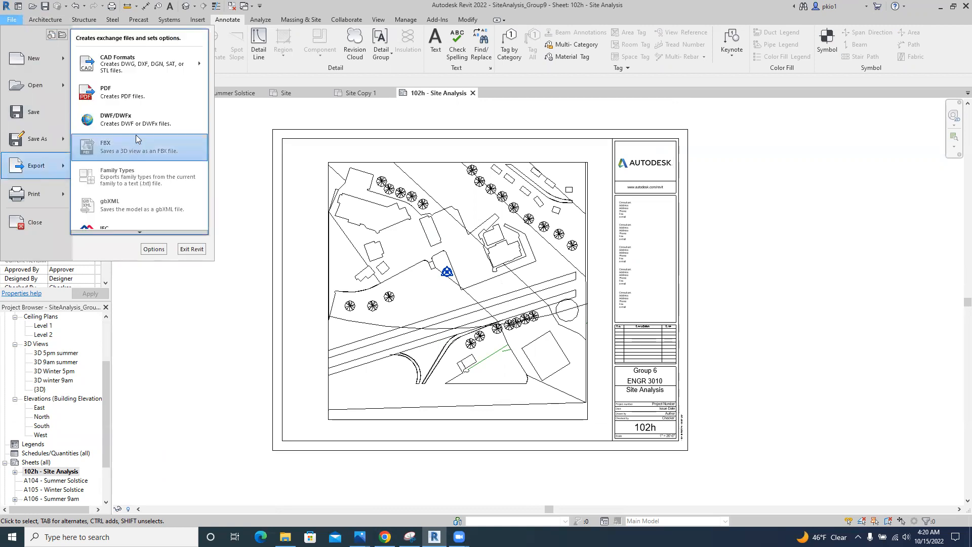
{"action": "mouse_move", "coordinate": [163, 63]}
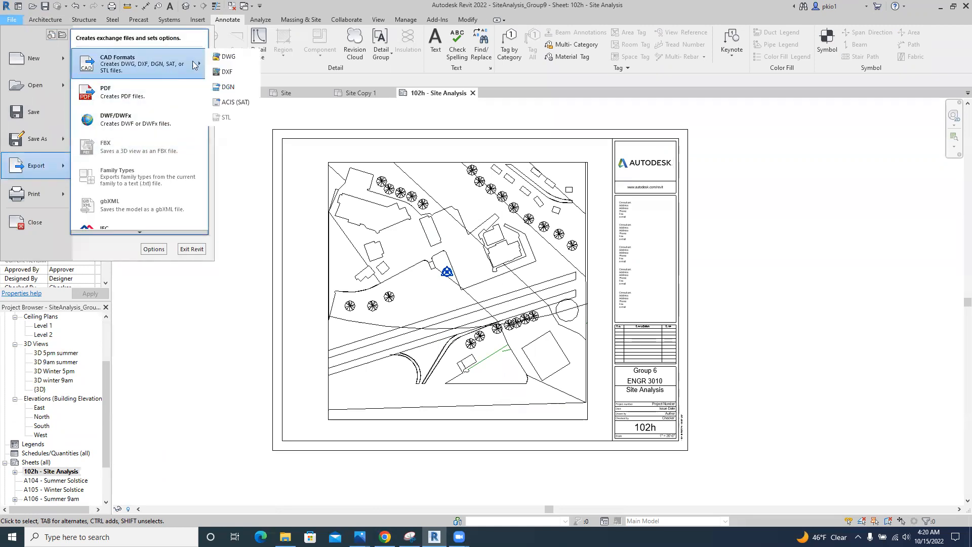
{"action": "left_click", "coordinate": [228, 56]}
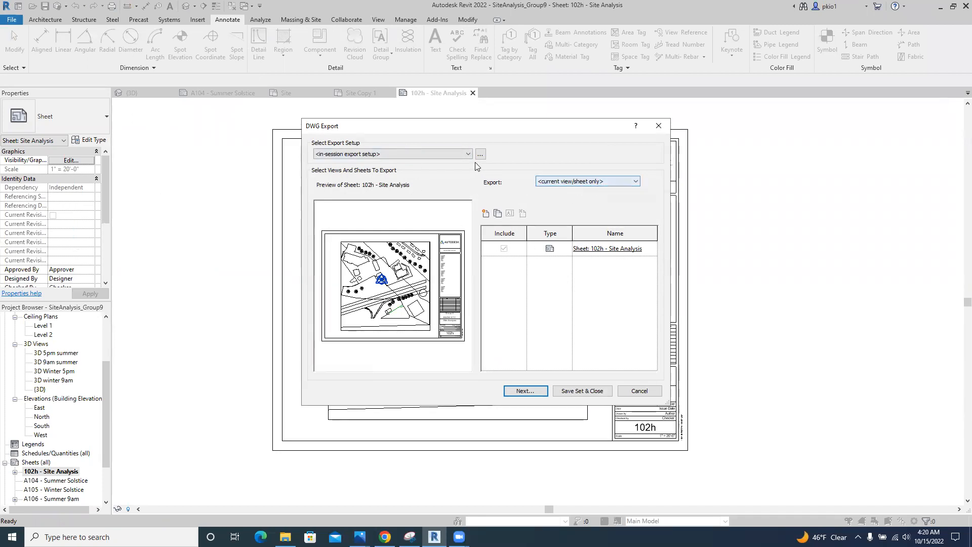
{"action": "left_click", "coordinate": [525, 390]}
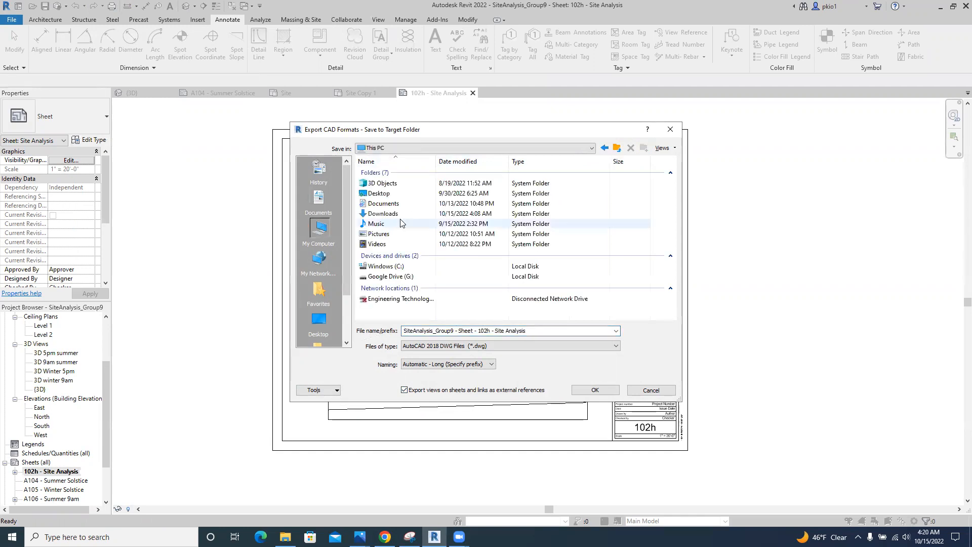
- Create a folder named Revit_Post Processing inside Documents > BuildingDesign and open it as the export location
{"action": "double_click", "coordinate": [386, 204]}
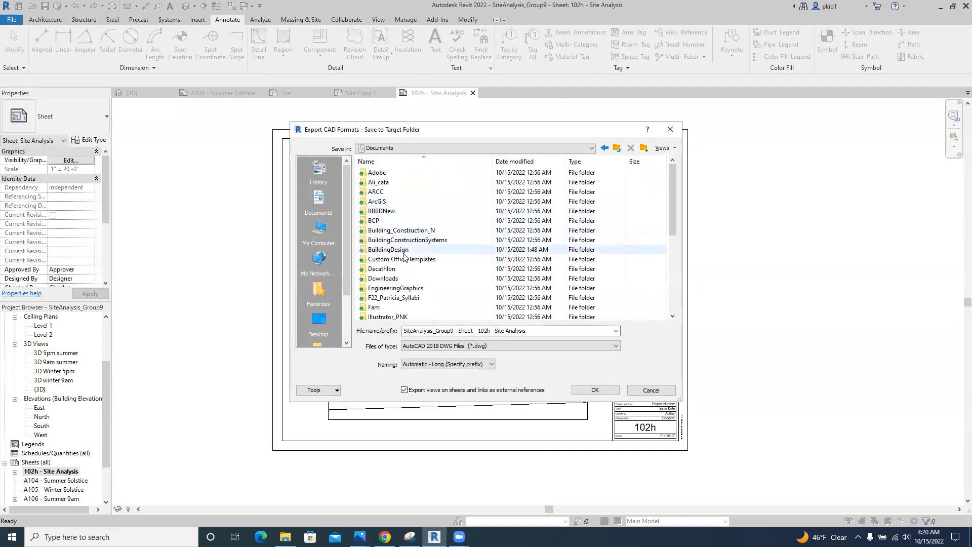
{"action": "double_click", "coordinate": [398, 251]}
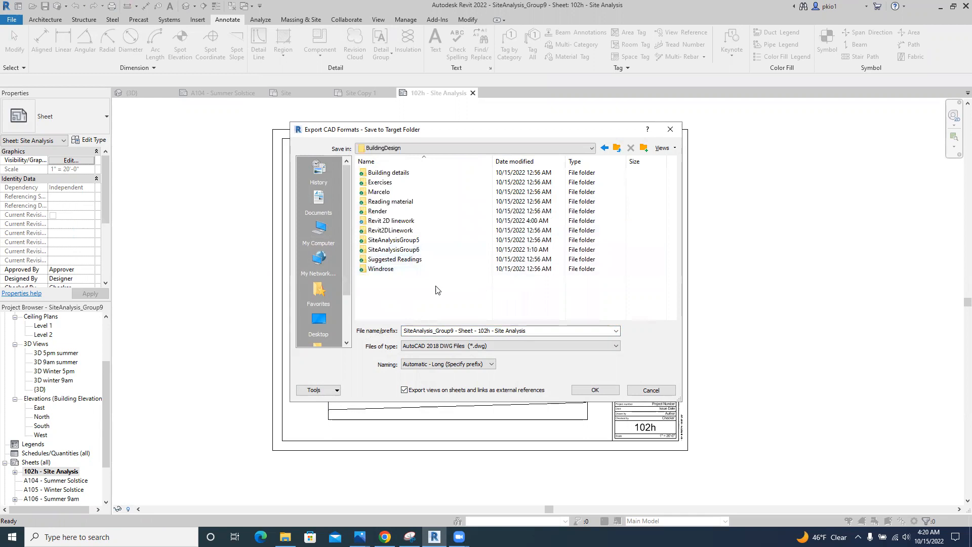
{"action": "right_click", "coordinate": [403, 292]}
{"action": "mouse_move", "coordinate": [477, 398]}
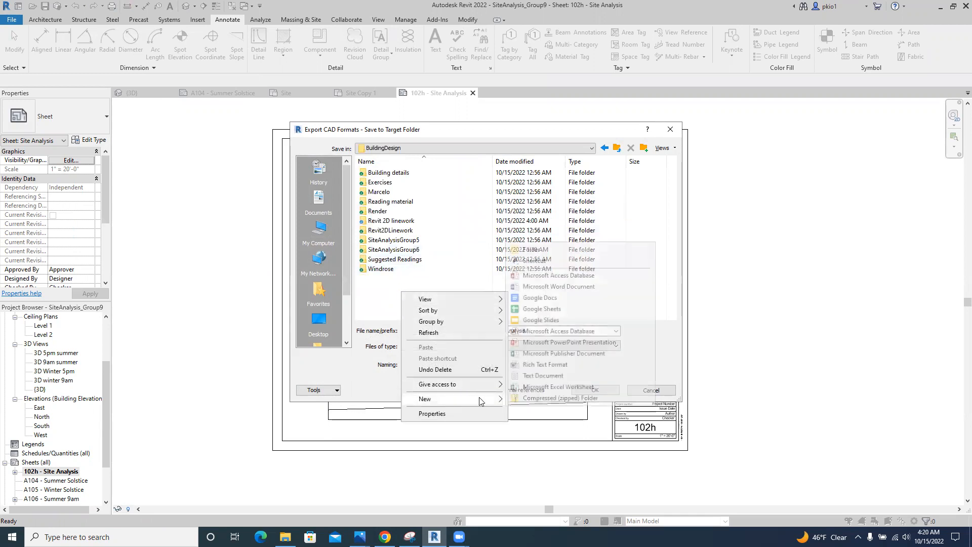
{"action": "left_click", "coordinate": [536, 251]}
{"action": "type", "text": "Revit"}
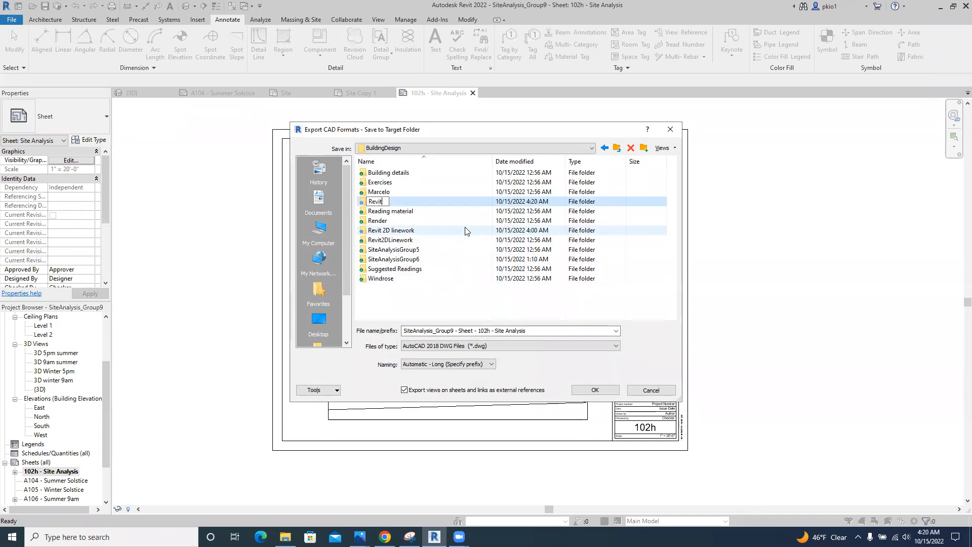
{"action": "type", "text": "_Post Processing"}
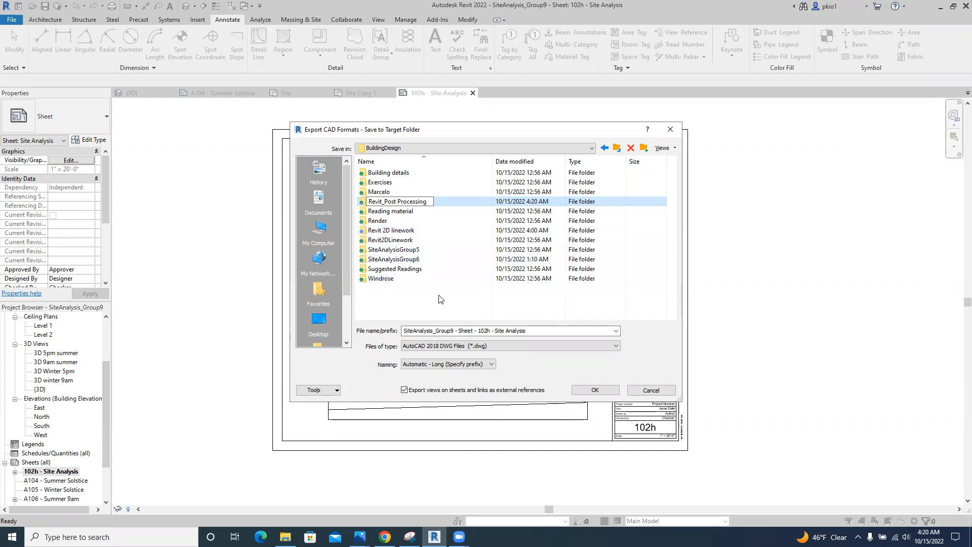
{"action": "key", "text": "Return"}
{"action": "double_click", "coordinate": [412, 232]}
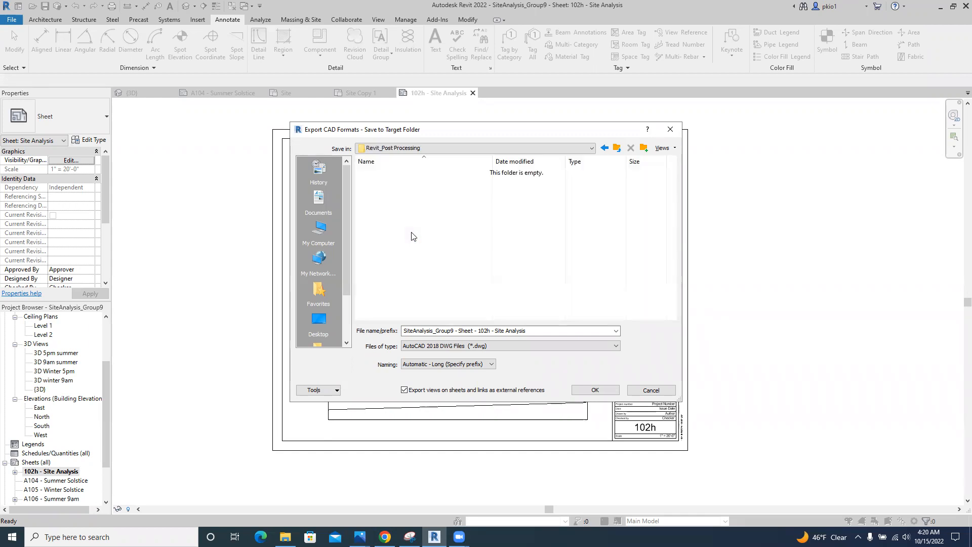
- Name the DWG file SiteAnalysisAutocad and export the sheet into the Revit_Post Processing folder
{"action": "left_click", "coordinate": [445, 330]}
{"action": "type", "text": "S"}
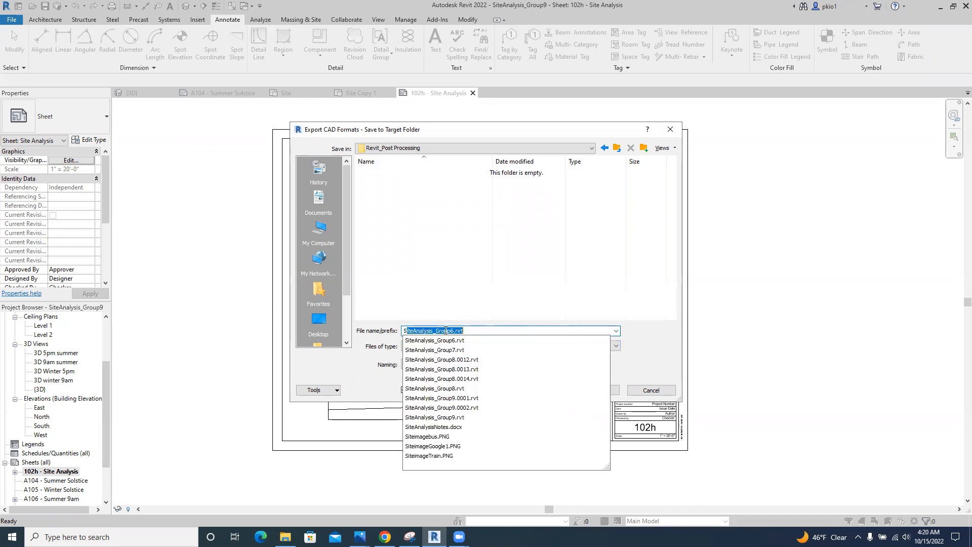
{"action": "type", "text": "iteS"}
{"action": "key", "text": "BackSpace"}
{"action": "type", "text": "Ana"}
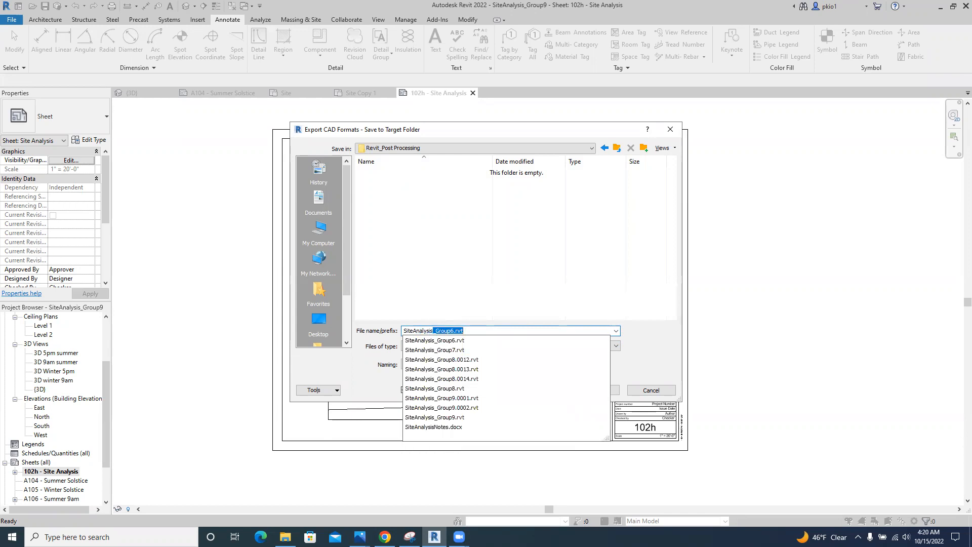
{"action": "type", "text": "lysisAutocad"}
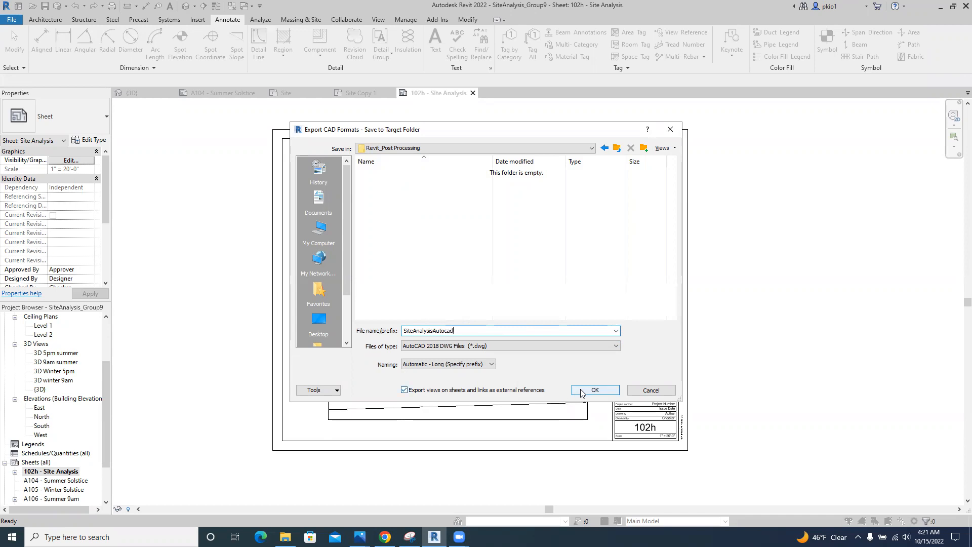
{"action": "left_click", "coordinate": [591, 391]}
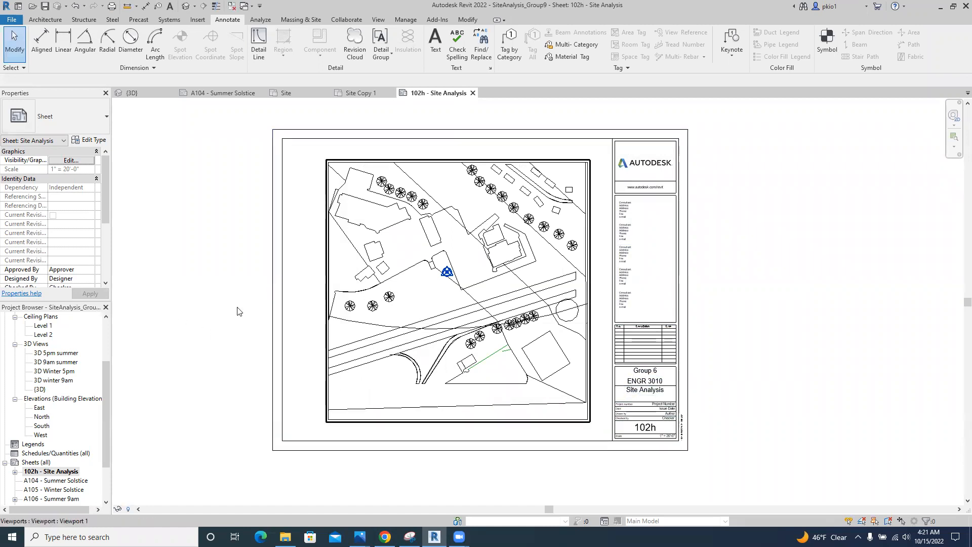
- Reopen the Site Copy 1 floor plan and turn its shadows on
{"action": "scroll", "coordinate": [72, 375], "scroll_direction": "up", "scroll_amount": 3}
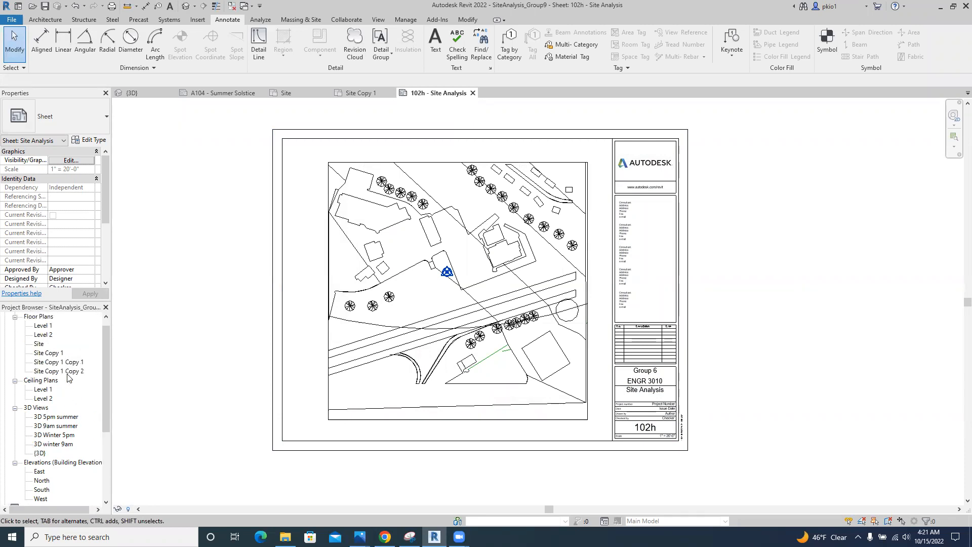
{"action": "left_click", "coordinate": [51, 354]}
{"action": "double_click", "coordinate": [51, 353]}
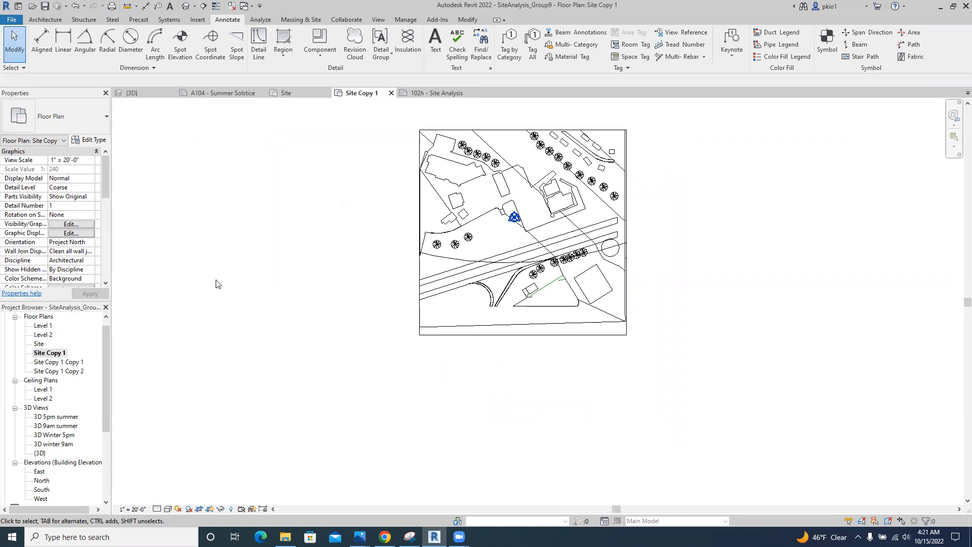
{"action": "left_click", "coordinate": [189, 509]}
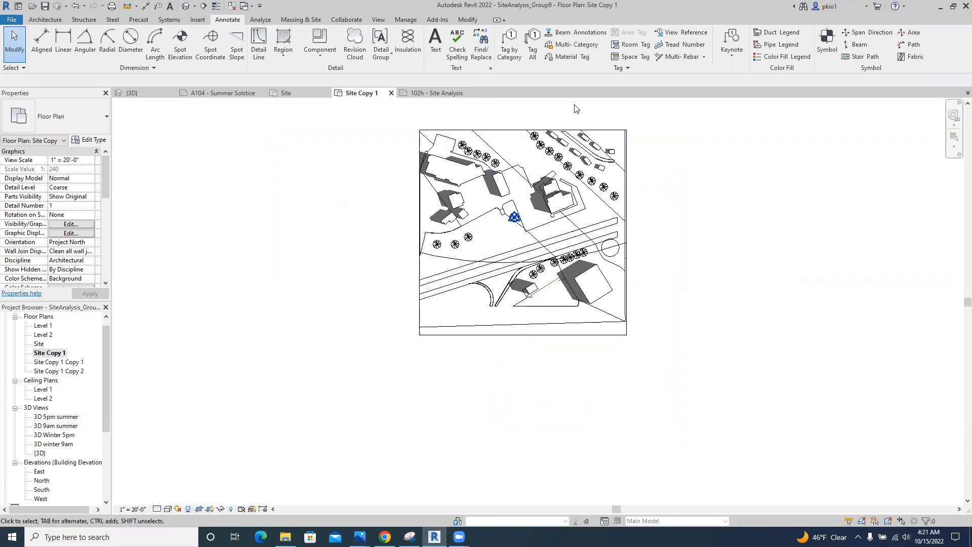
{"action": "scroll", "coordinate": [575, 108], "scroll_direction": "up", "scroll_amount": 1}
{"action": "scroll", "coordinate": [560, 146], "scroll_direction": "up", "scroll_amount": 1}
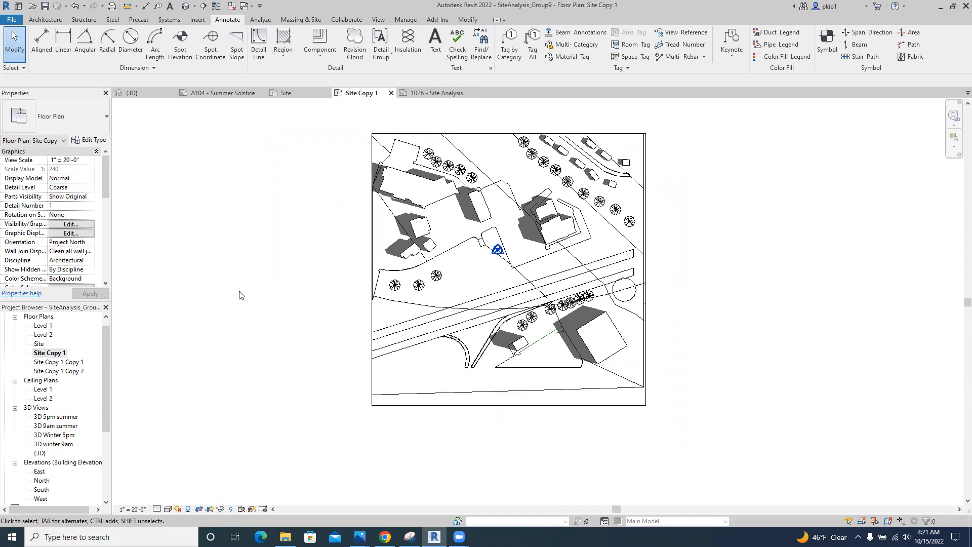
- Return to the 102h - Site Analysis sheet and open the print settings for it
{"action": "scroll", "coordinate": [93, 416], "scroll_direction": "down", "scroll_amount": 5}
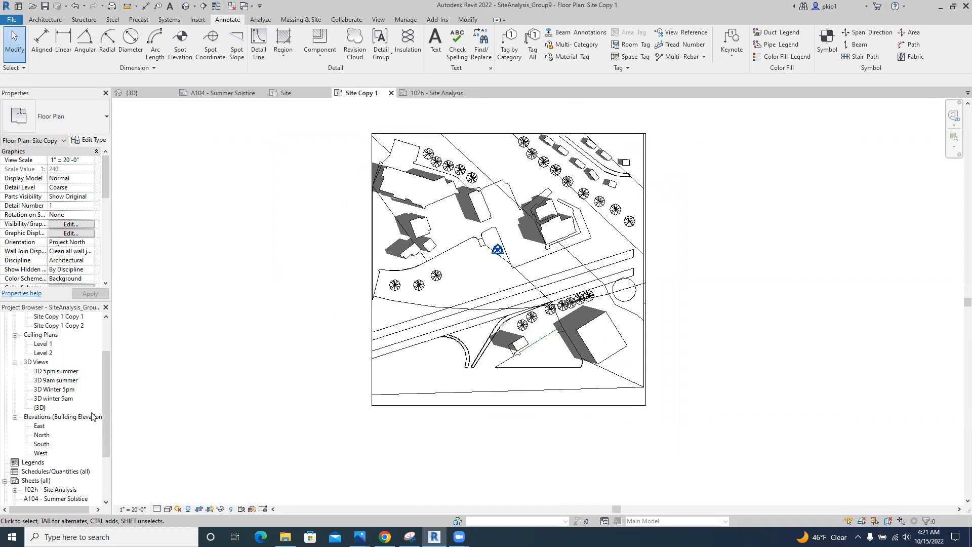
{"action": "scroll", "coordinate": [92, 416], "scroll_direction": "down", "scroll_amount": 1}
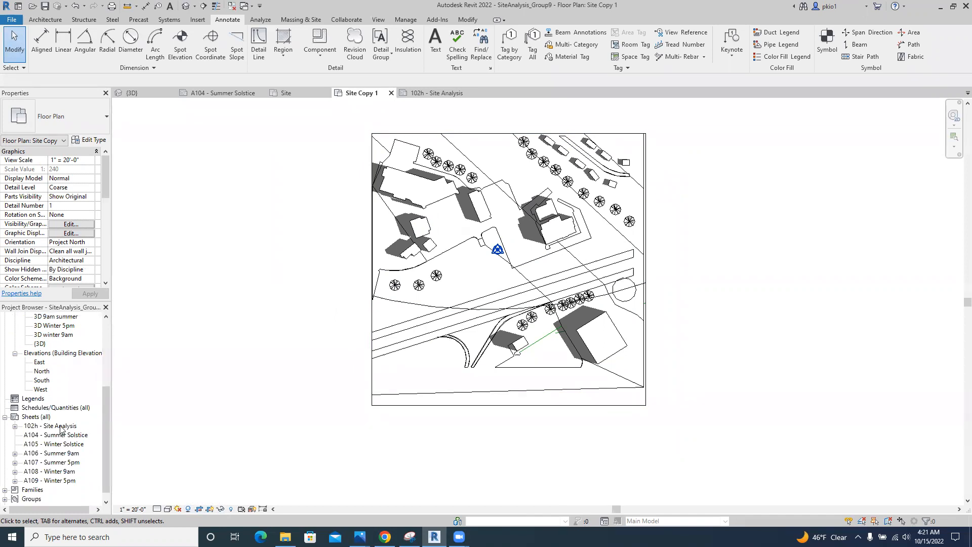
{"action": "left_click", "coordinate": [62, 426]}
{"action": "double_click", "coordinate": [62, 426]}
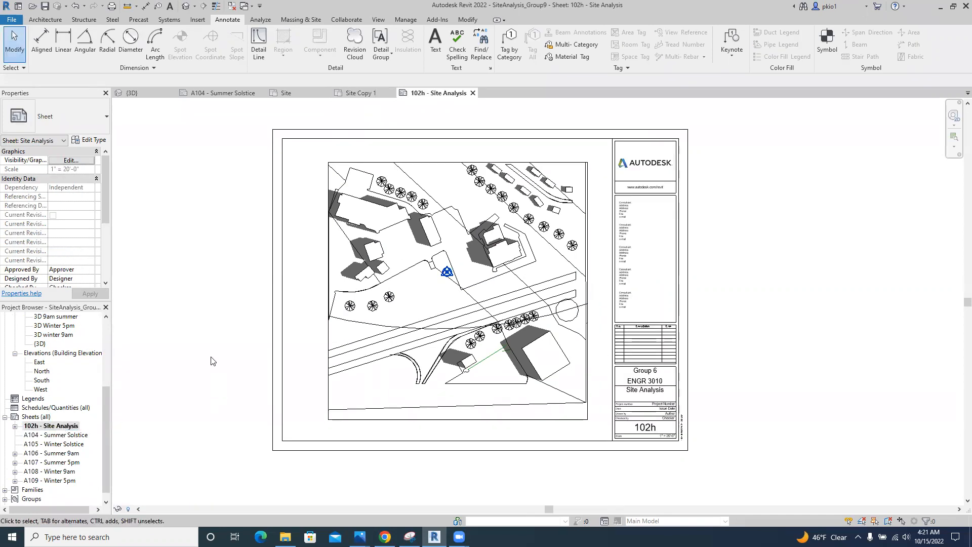
{"action": "left_click", "coordinate": [18, 22]}
{"action": "left_click", "coordinate": [33, 192]}
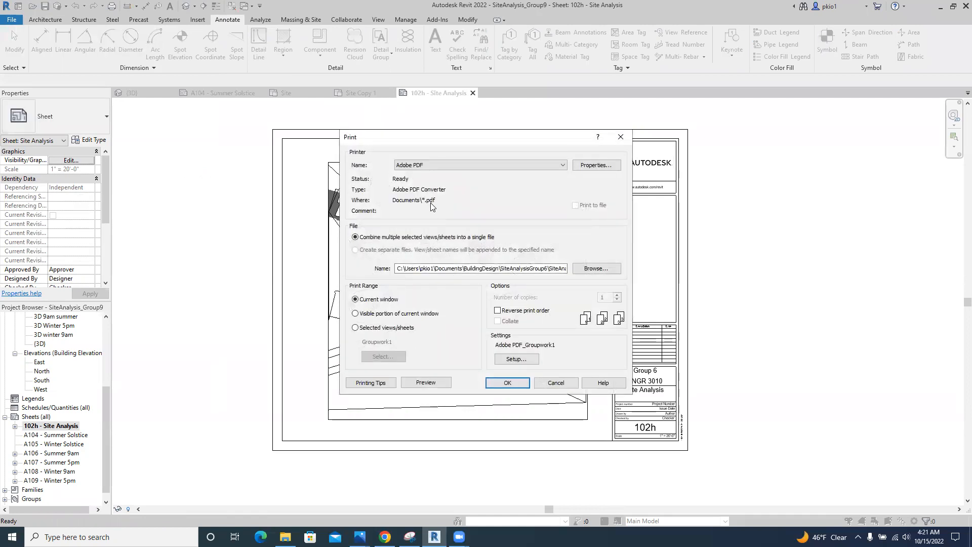
- Set the PDF output file name to SiteAnalysisShadow in the Revit_Post Processing folder
{"action": "left_click", "coordinate": [594, 272]}
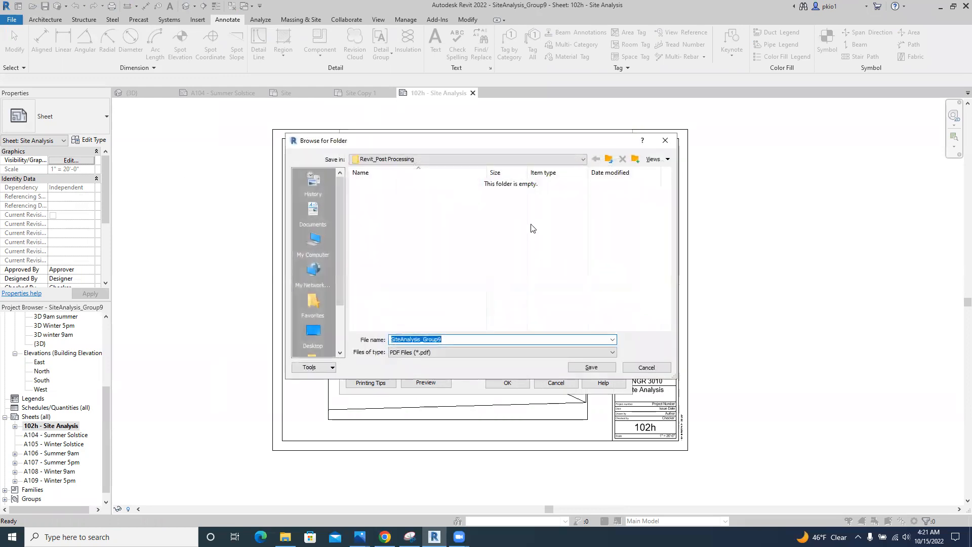
{"action": "left_click", "coordinate": [448, 339]}
{"action": "left_click_drag", "start_coordinate": [423, 340], "coordinate": [457, 338]}
{"action": "key", "text": "BackSpace"}
{"action": "key", "text": "BackSpace"}
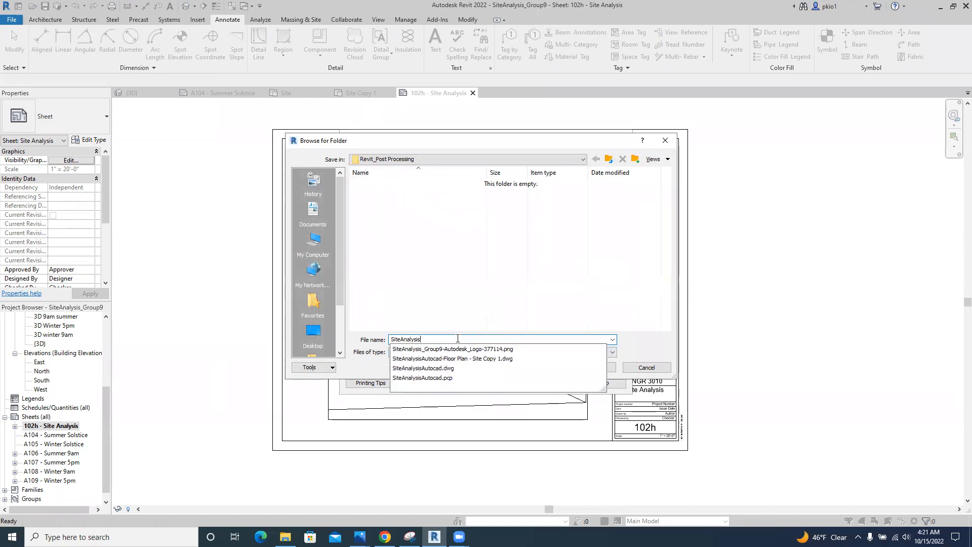
{"action": "type", "text": "Shadow"}
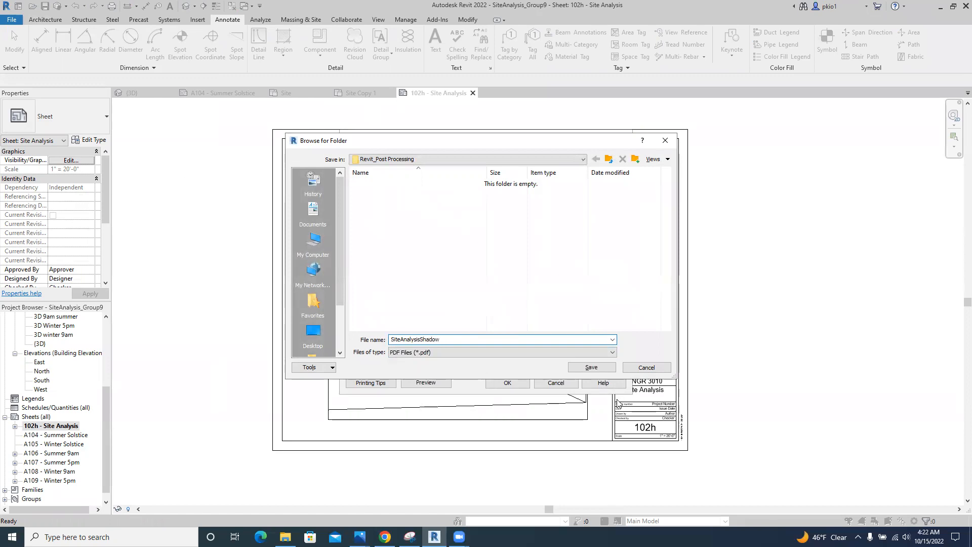
{"action": "left_click", "coordinate": [605, 369]}
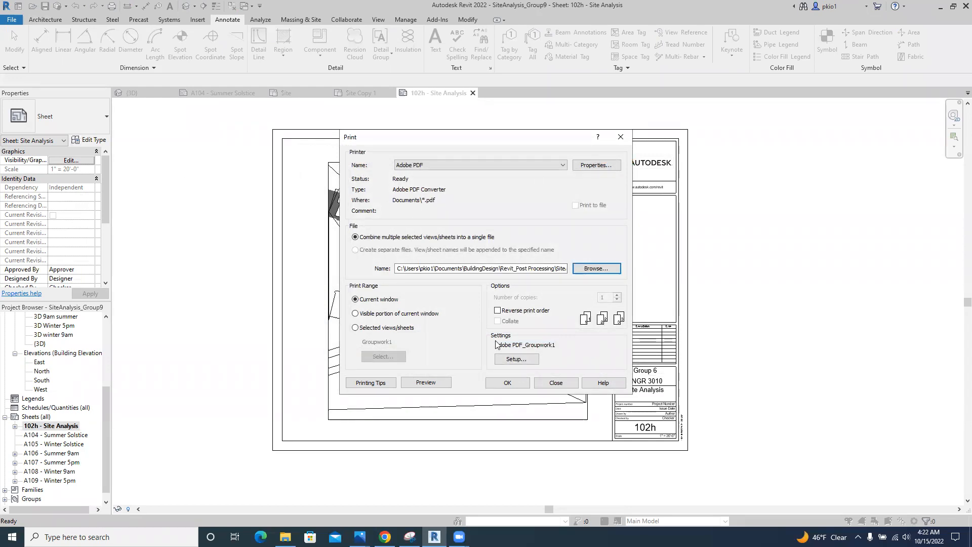
- Set the print range to selected views/sheets, review and accept the print setup, and try to print
{"action": "left_click", "coordinate": [356, 328]}
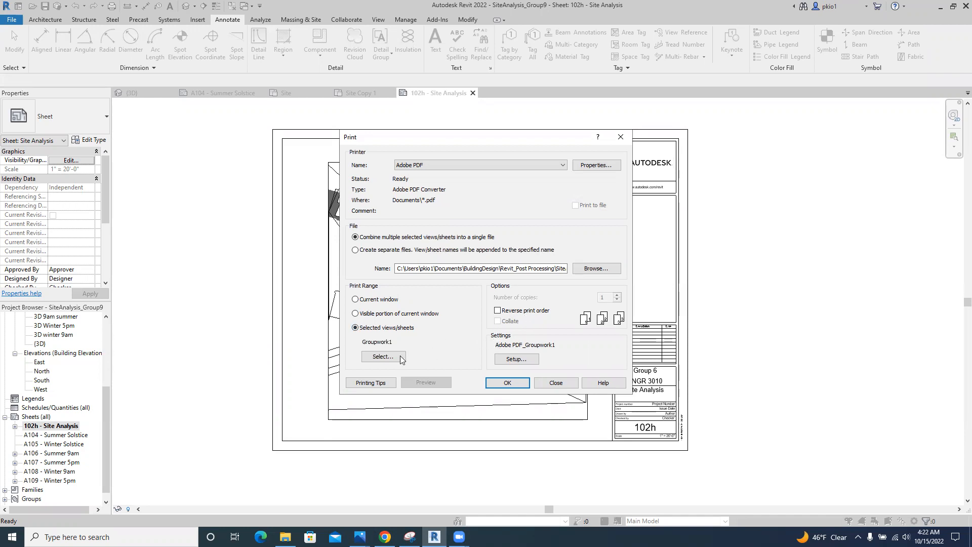
{"action": "left_click", "coordinate": [510, 358]}
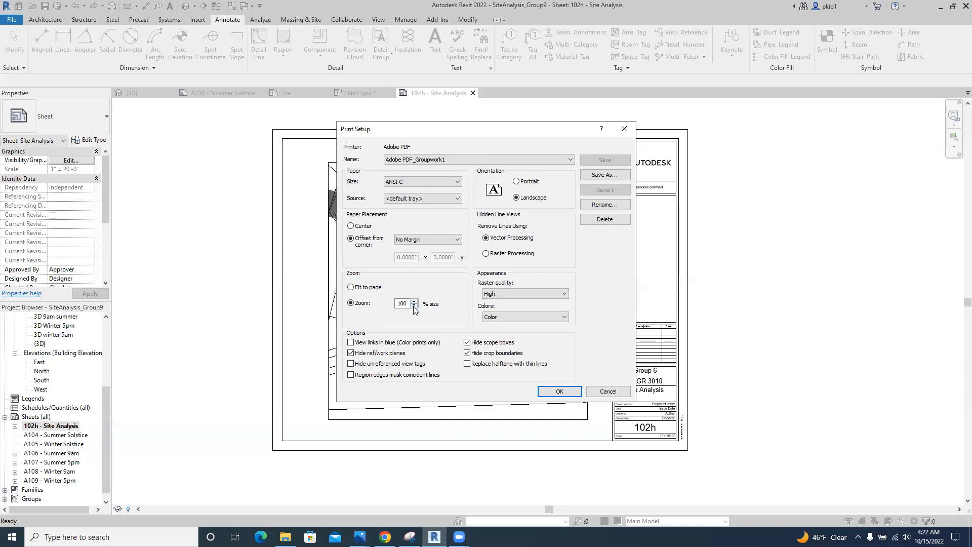
{"action": "left_click", "coordinate": [560, 391]}
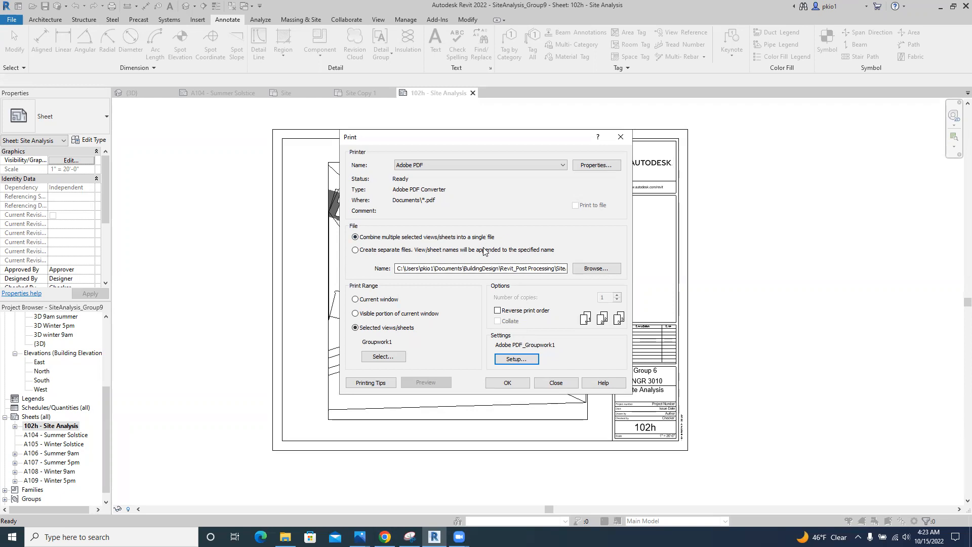
{"action": "left_click", "coordinate": [506, 387]}
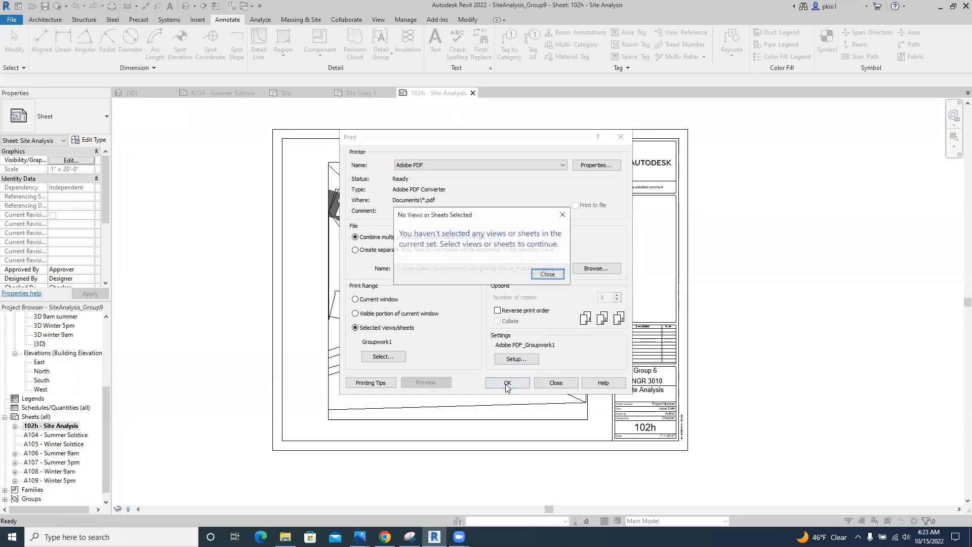
{"action": "left_click", "coordinate": [548, 274]}
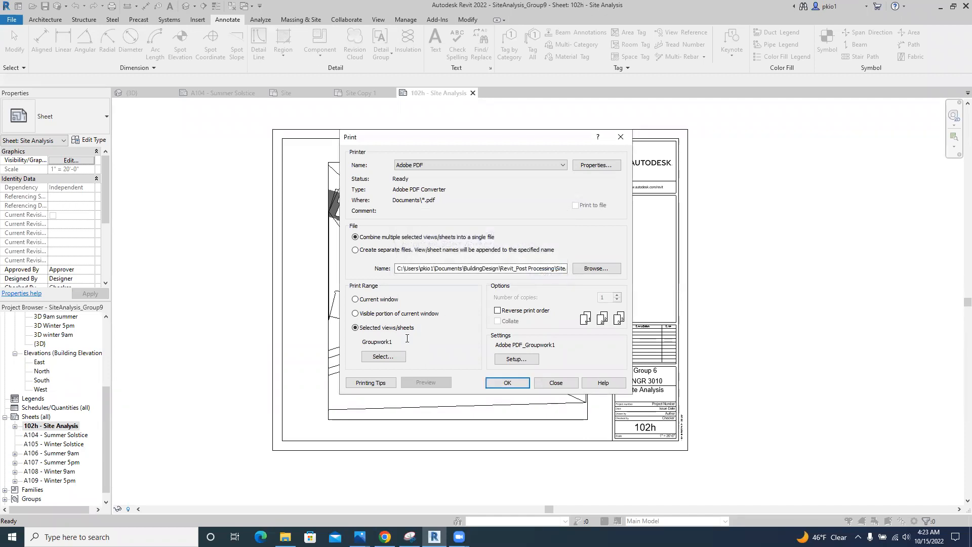
- Include only the 102h - Site Analysis sheet in the print set and start printing with Adobe PDF, accepting raster printing
{"action": "left_click", "coordinate": [390, 357]}
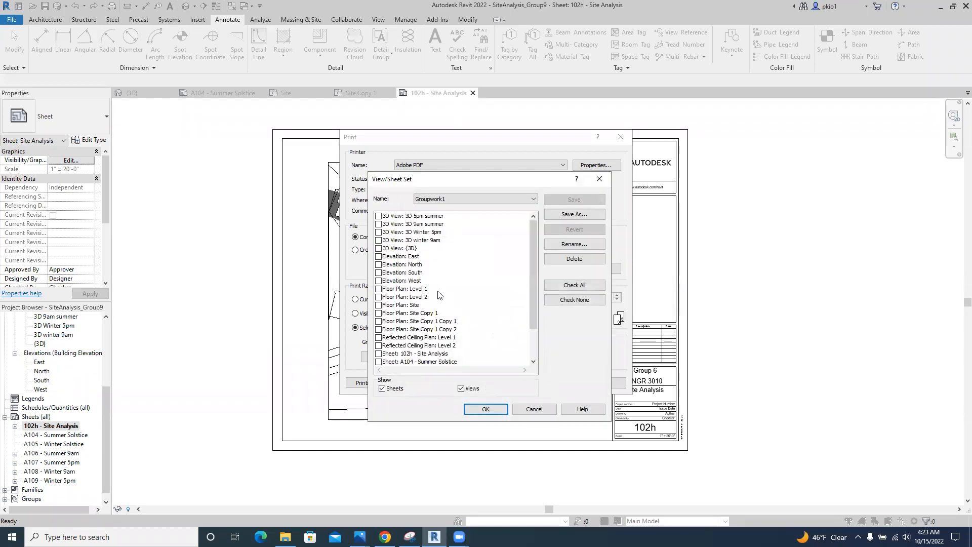
{"action": "scroll", "coordinate": [436, 293], "scroll_direction": "down", "scroll_amount": 2}
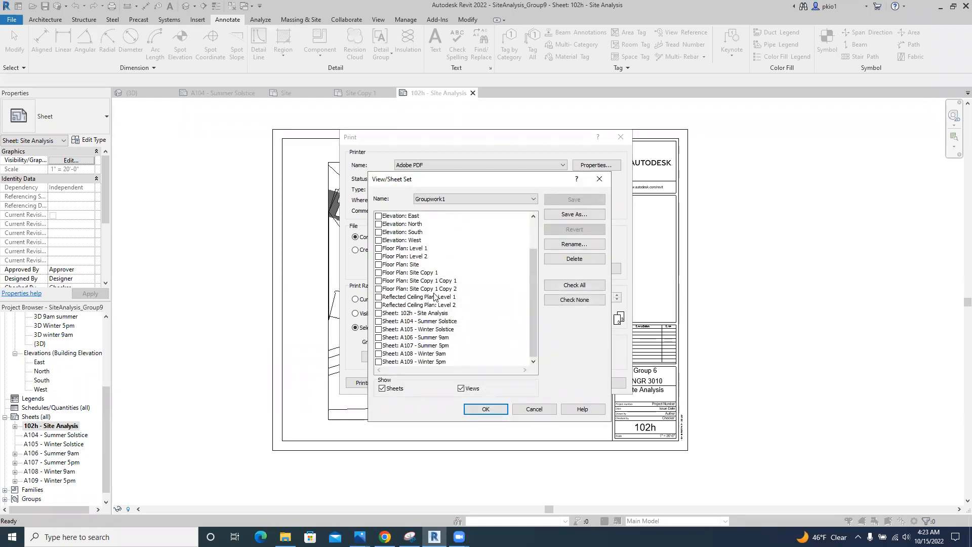
{"action": "left_click", "coordinate": [378, 312]}
{"action": "left_click", "coordinate": [498, 409]}
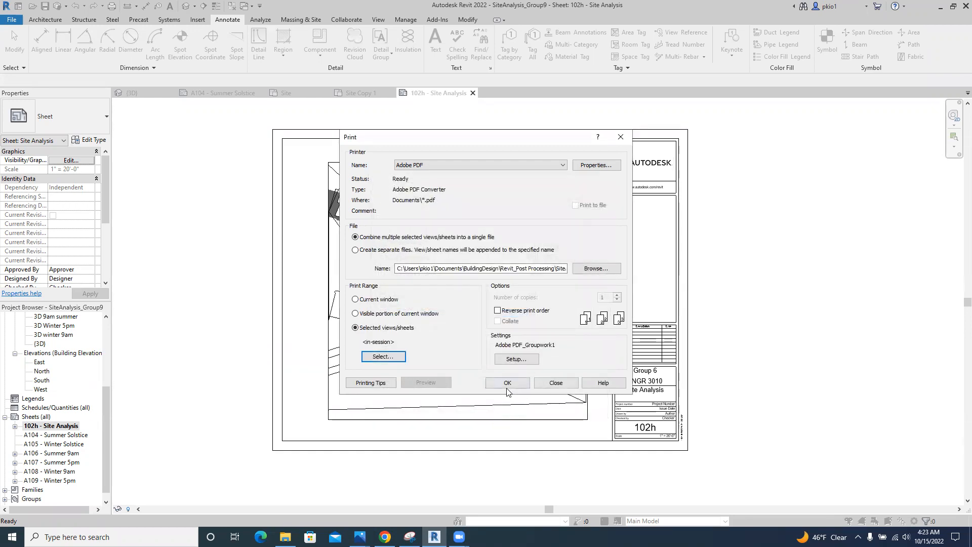
{"action": "left_click", "coordinate": [507, 385]}
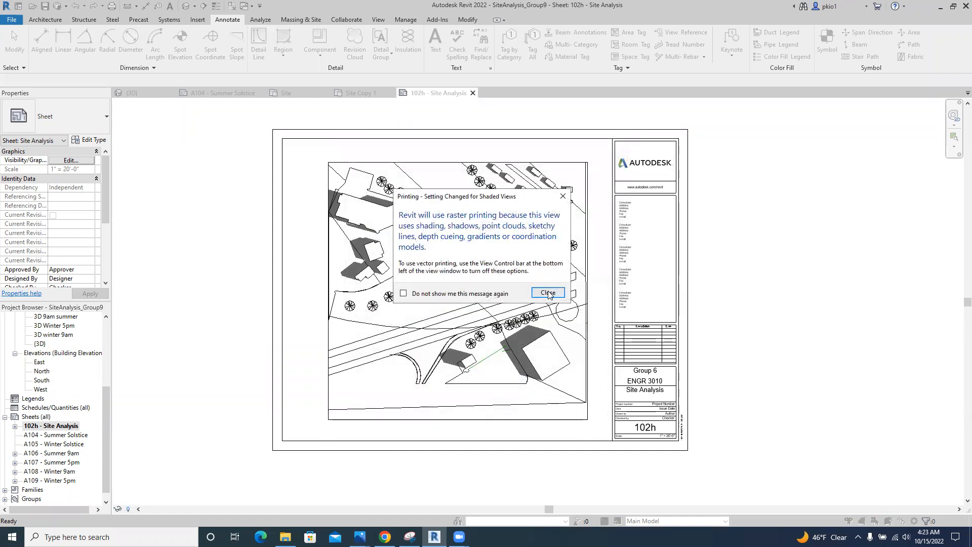
{"action": "left_click", "coordinate": [548, 293]}
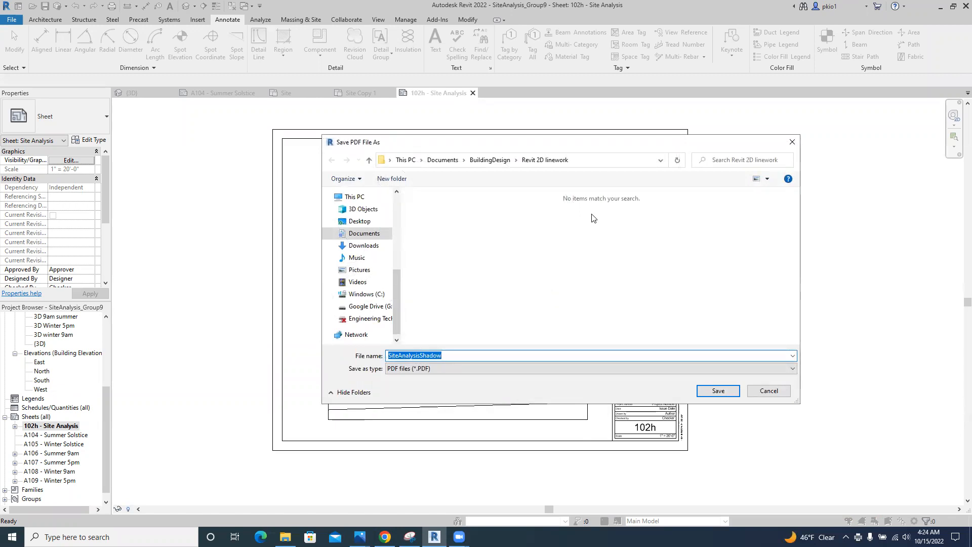
- Save the SiteAnalysisShadow PDF in Documents > BuildingDesign > Revit_Post Processing
{"action": "left_click", "coordinate": [495, 162]}
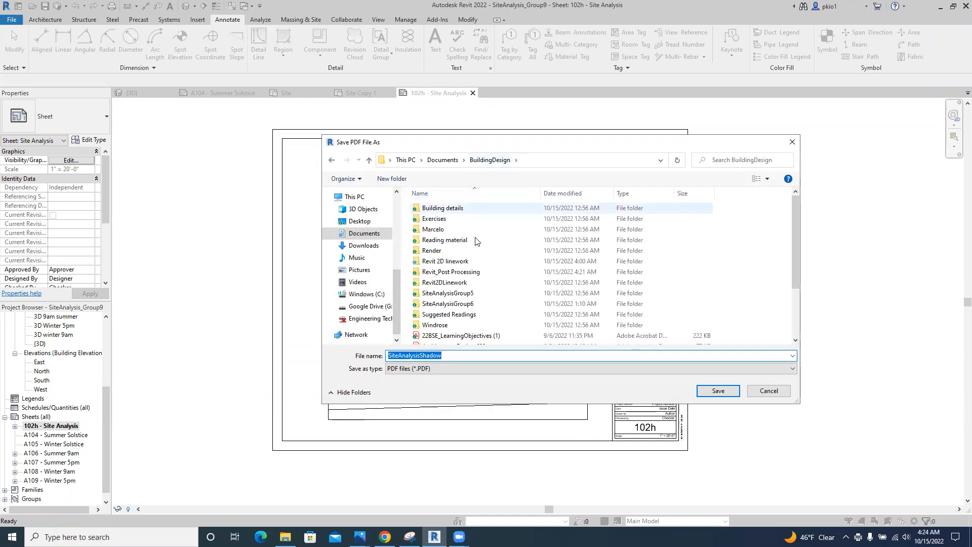
{"action": "double_click", "coordinate": [462, 272]}
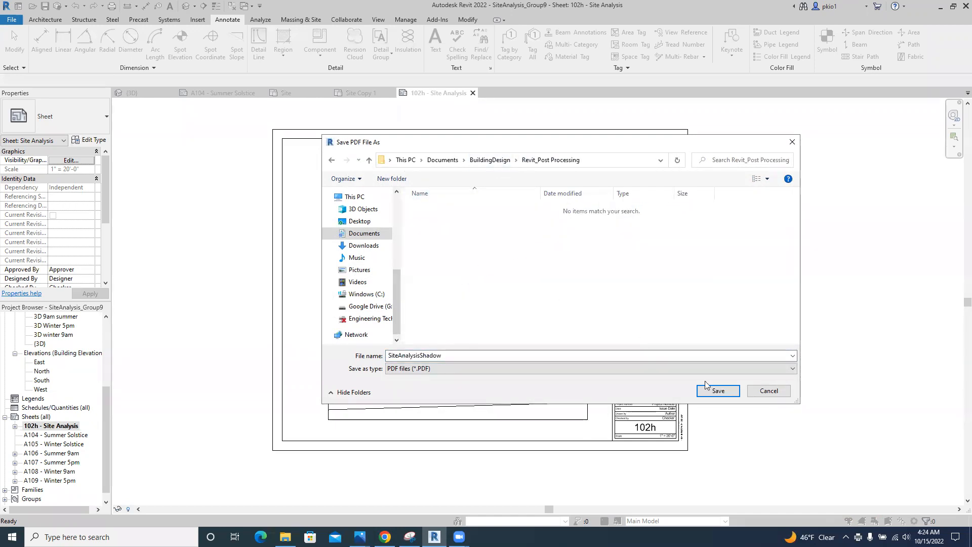
{"action": "left_click", "coordinate": [726, 395]}
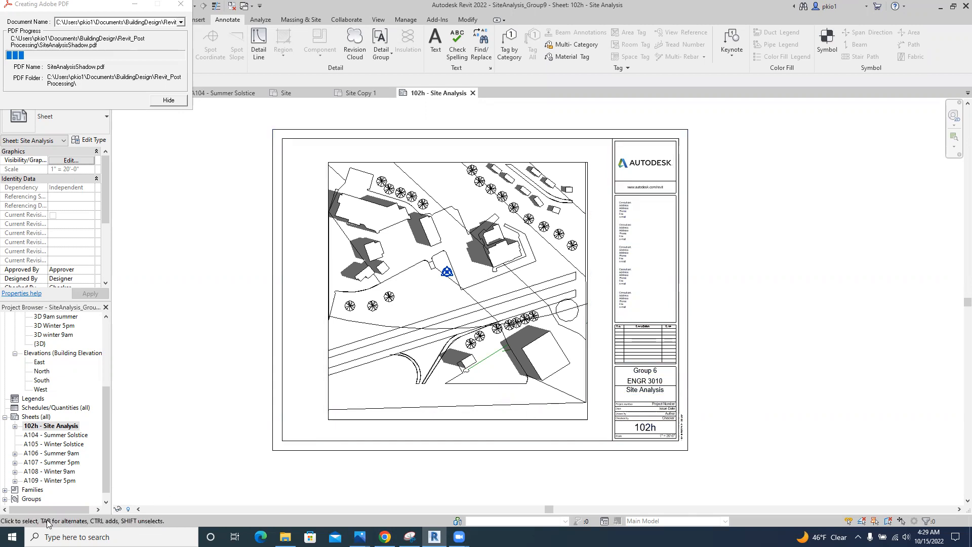
- Launch AutoCAD 2022 and minimize Revit to bring the new drawing into view
{"action": "left_click", "coordinate": [12, 537]}
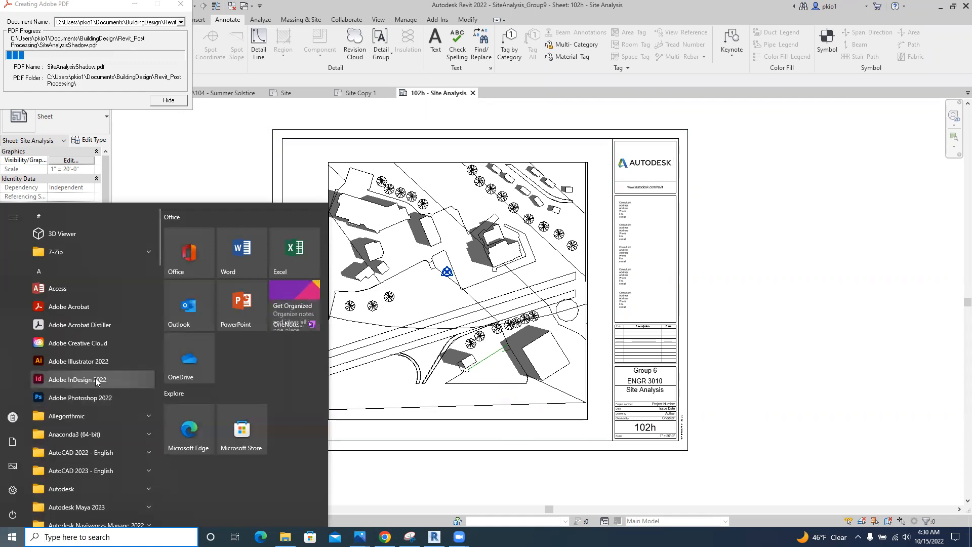
{"action": "type", "text": "Auto"}
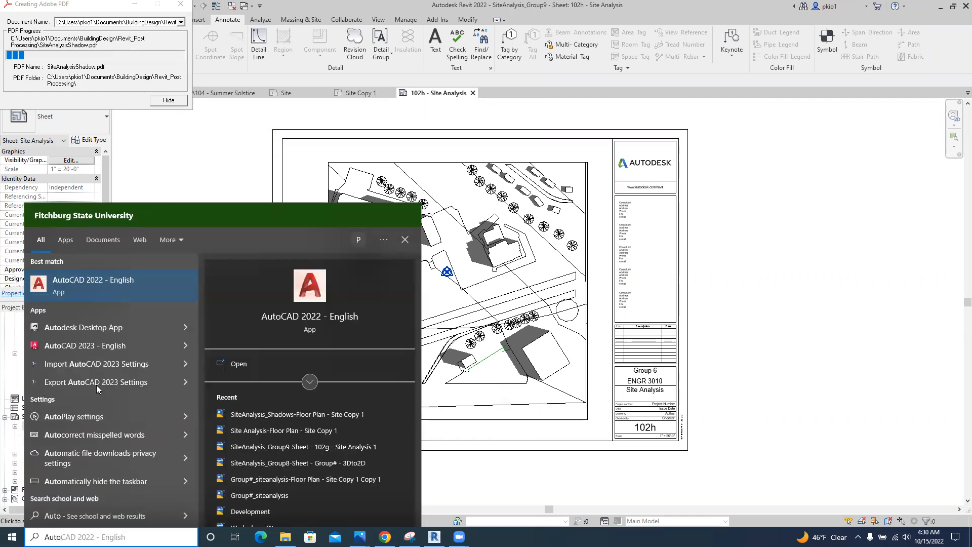
{"action": "left_click", "coordinate": [82, 290]}
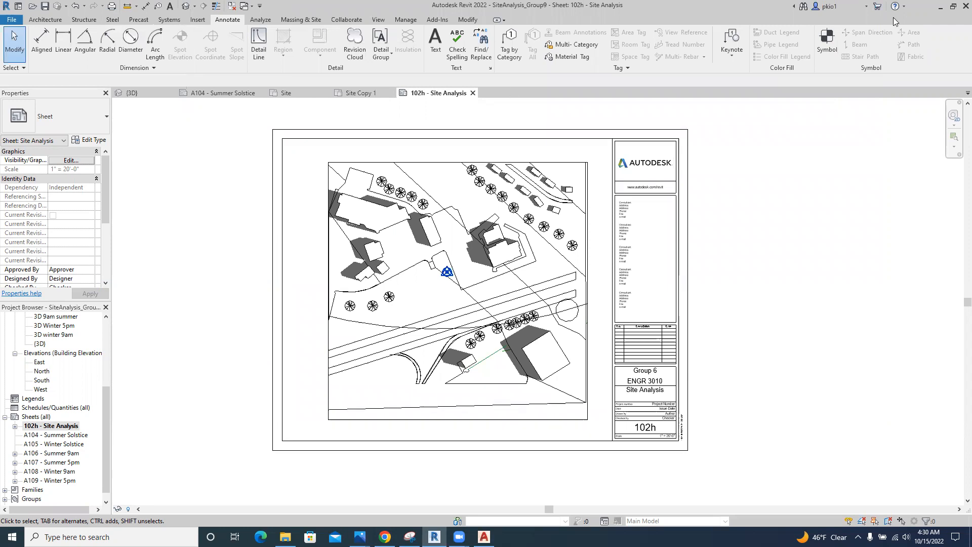
{"action": "left_click", "coordinate": [939, 9]}
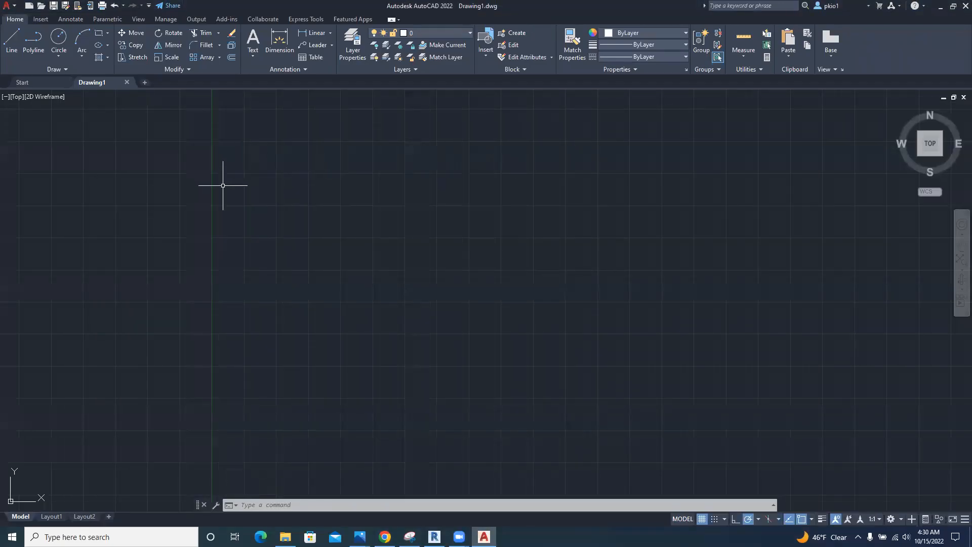
- Open the drawing SiteAnalysisAutocad-Floor Plan - Site Copy 1 from the BuildingDesign > Revit_Post Processing folder
{"action": "left_click", "coordinate": [42, 6]}
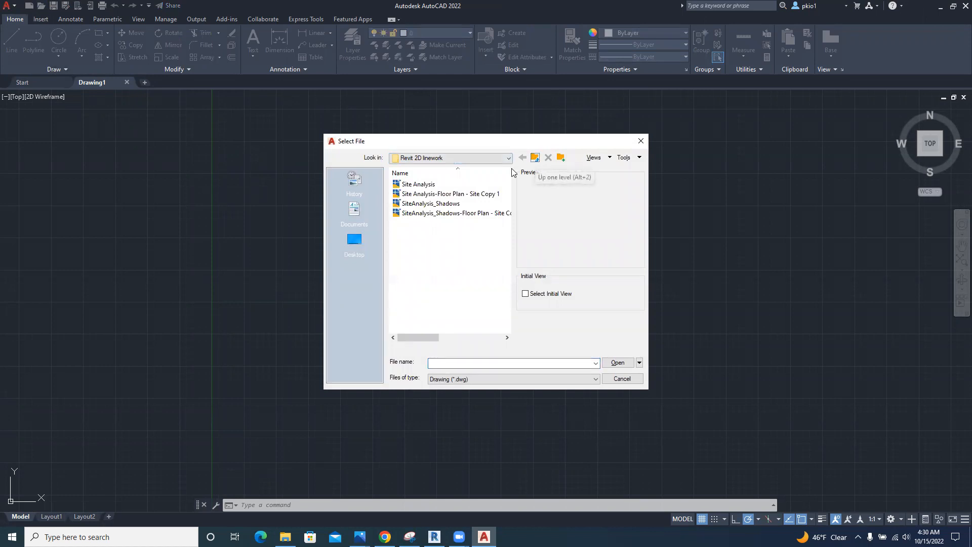
{"action": "left_click", "coordinate": [534, 158]}
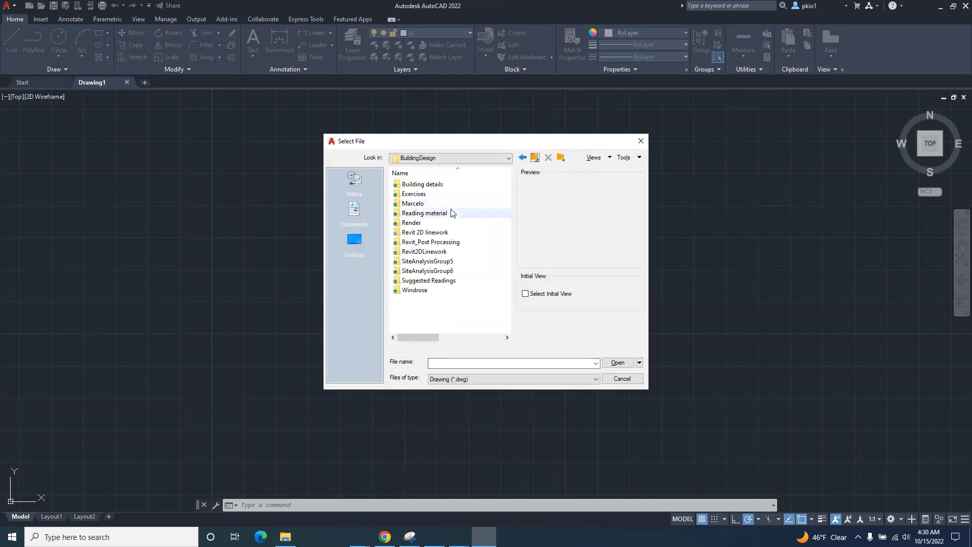
{"action": "double_click", "coordinate": [430, 242]}
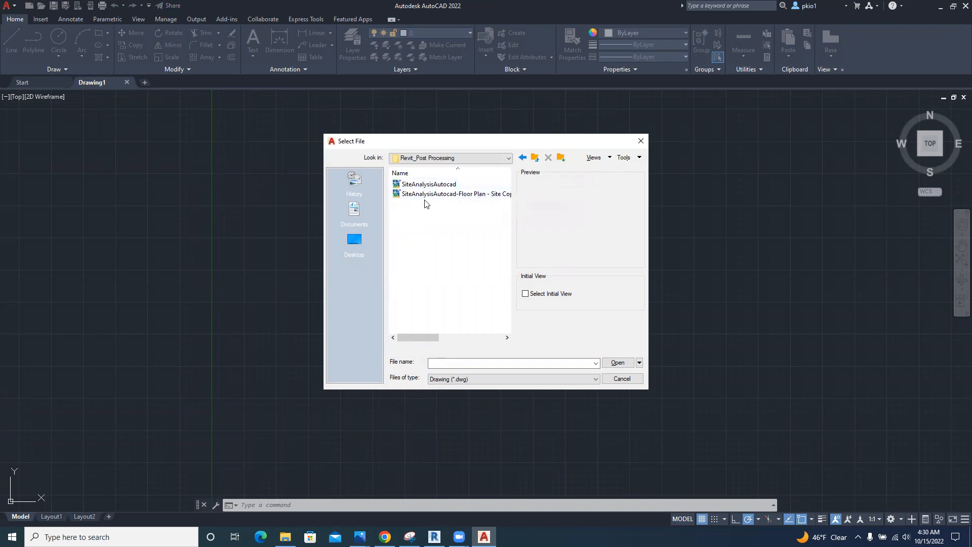
{"action": "left_click", "coordinate": [426, 198]}
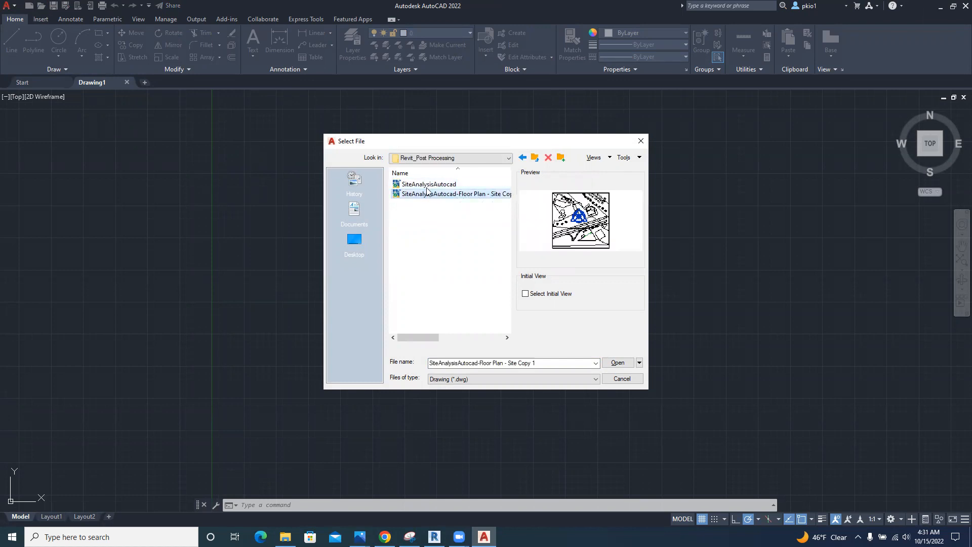
{"action": "left_click", "coordinate": [617, 364]}
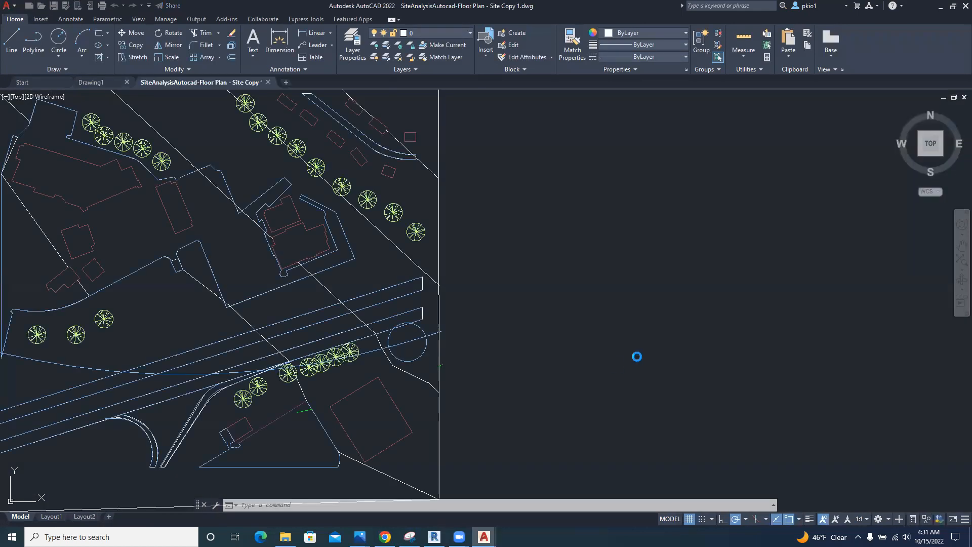
- Turn off the C-TOPO, C-TOPO-MAJR and C-TOPO-MINR layers and erase the stray green detail marks
{"action": "scroll", "coordinate": [610, 332], "scroll_direction": "up", "scroll_amount": 4}
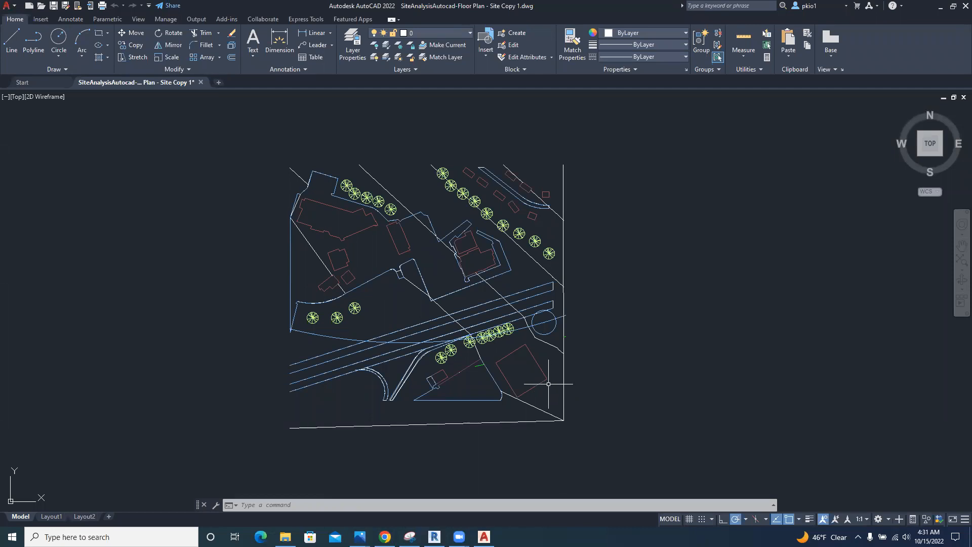
{"action": "left_click", "coordinate": [470, 34]}
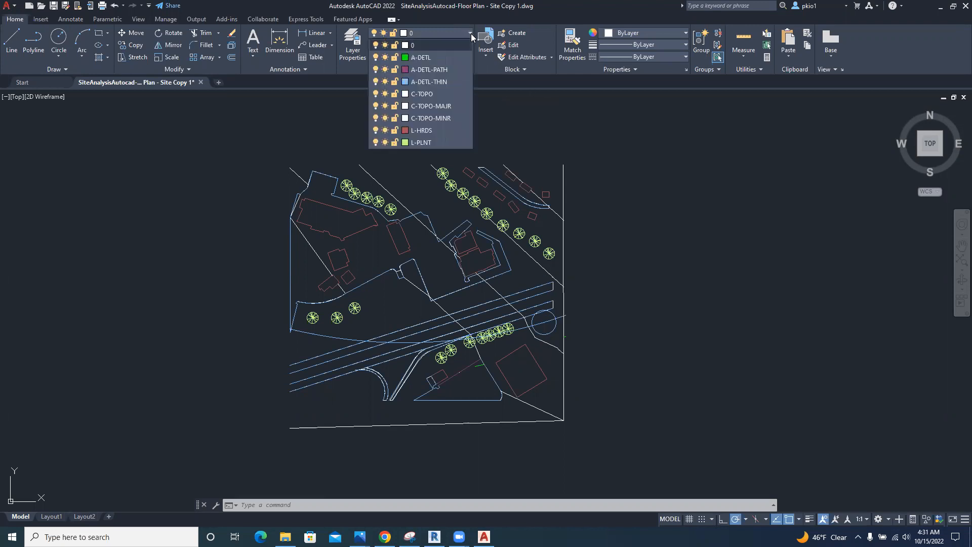
{"action": "left_click", "coordinate": [376, 107]}
{"action": "left_click", "coordinate": [376, 118]}
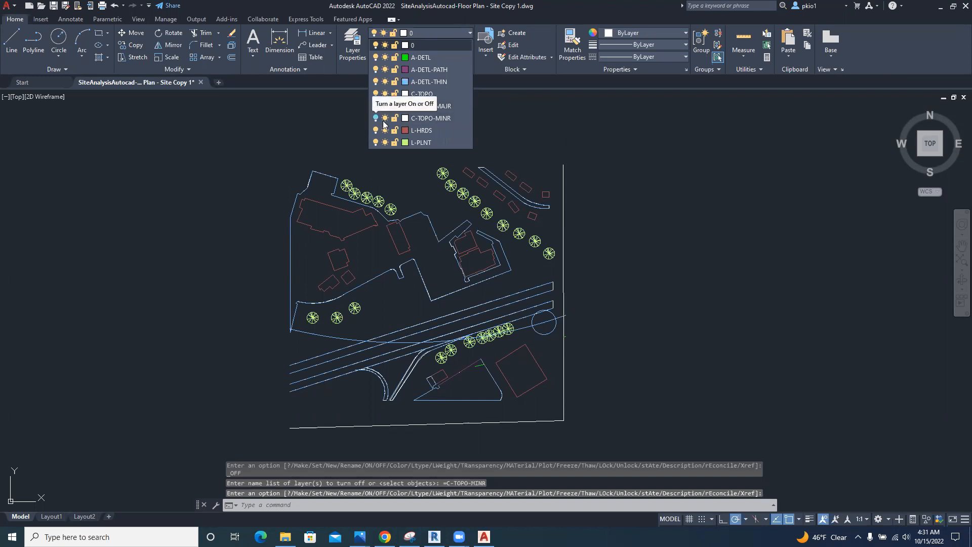
{"action": "left_click", "coordinate": [375, 94]}
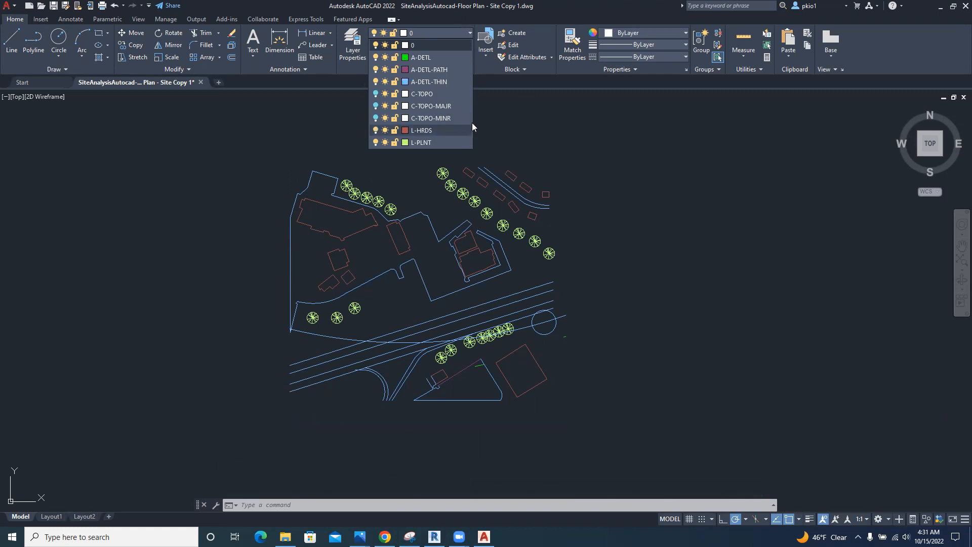
{"action": "left_click", "coordinate": [553, 146]}
{"action": "left_click", "coordinate": [564, 337]}
{"action": "key", "text": "Delete"}
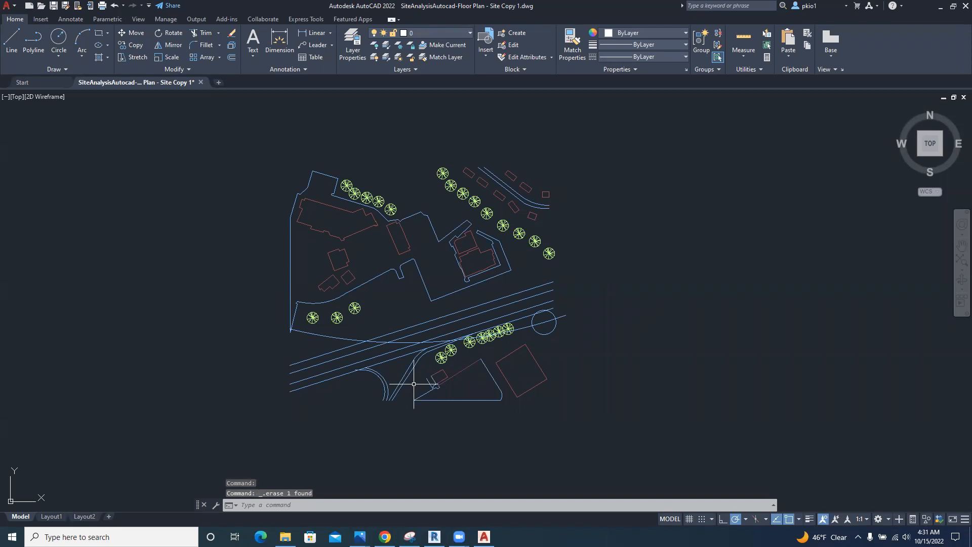
- Make A-DETL-THIN the current layer and draw a line closing the gap between the site outline and the small southern building's corner
{"action": "scroll", "coordinate": [414, 383], "scroll_direction": "up", "scroll_amount": 6}
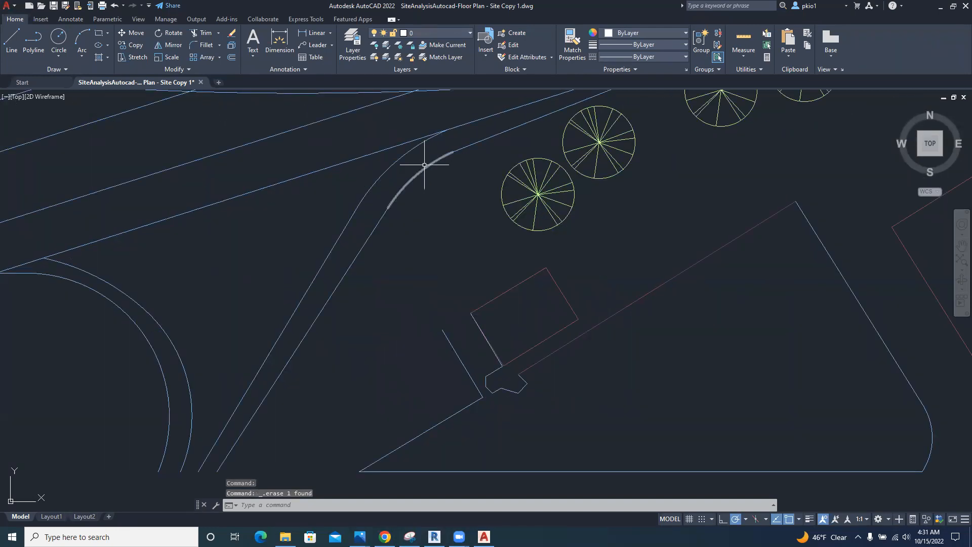
{"action": "left_click", "coordinate": [469, 32]}
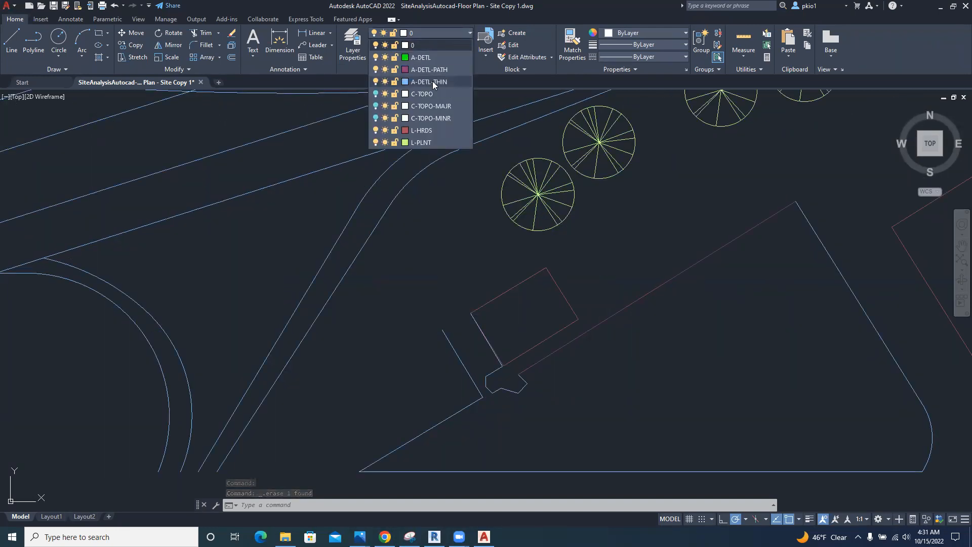
{"action": "left_click", "coordinate": [431, 82]}
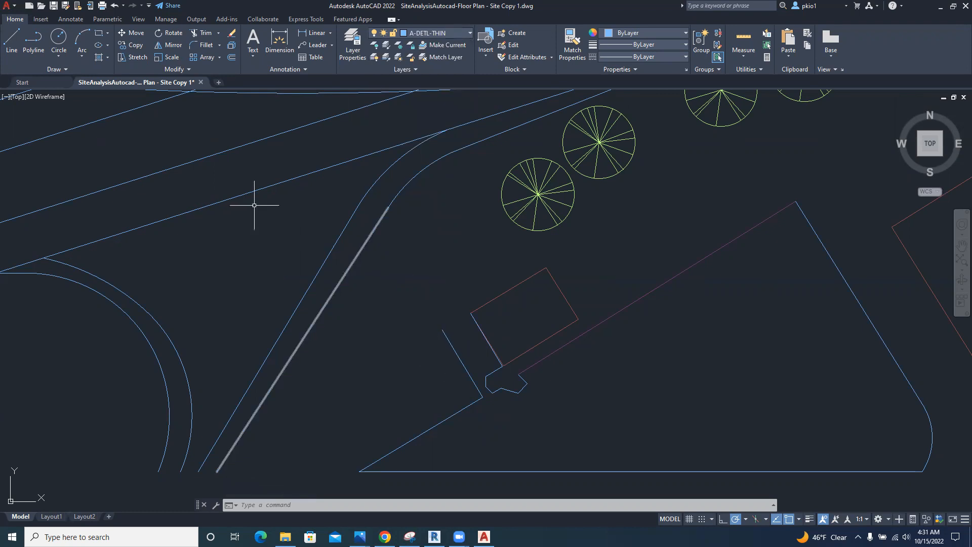
{"action": "left_click", "coordinate": [11, 39]}
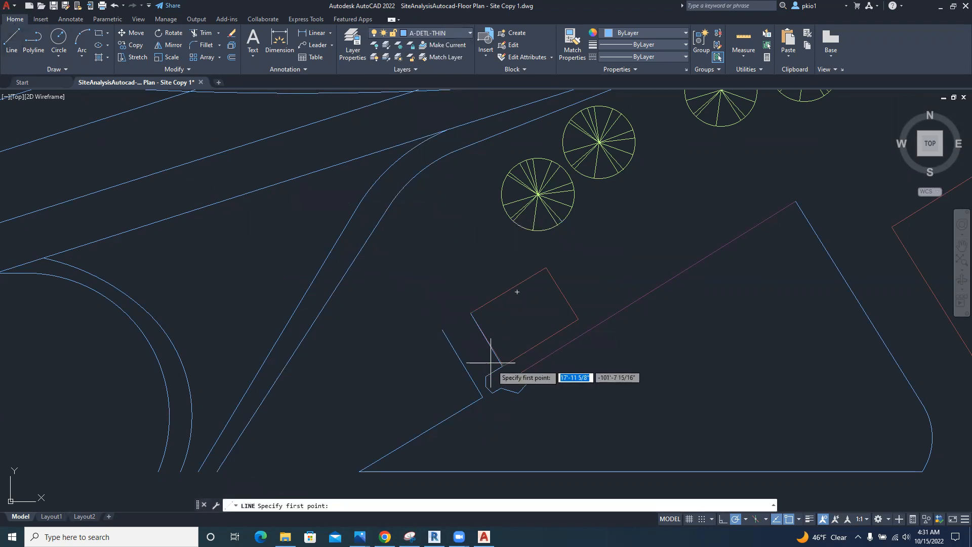
{"action": "left_click", "coordinate": [442, 329]}
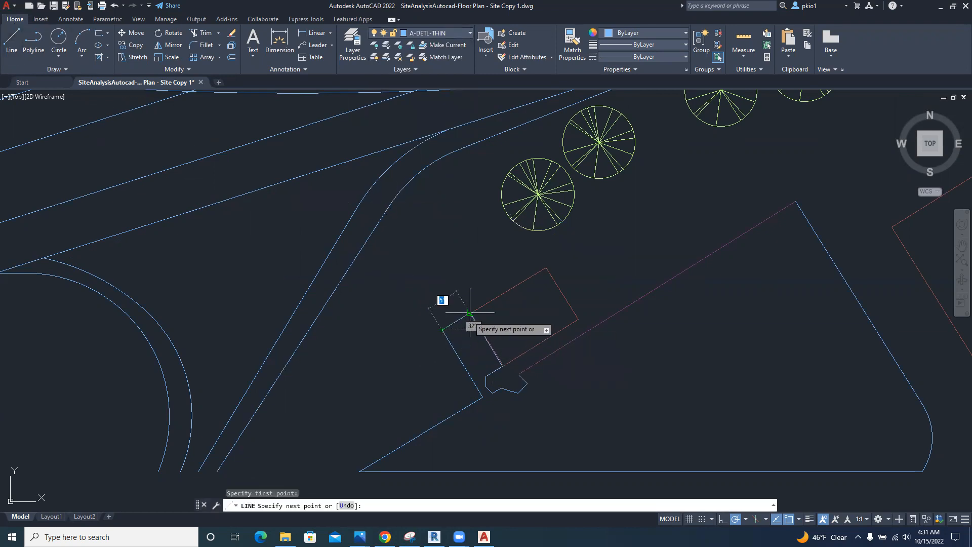
{"action": "left_click", "coordinate": [470, 313]}
{"action": "key", "text": "Escape"}
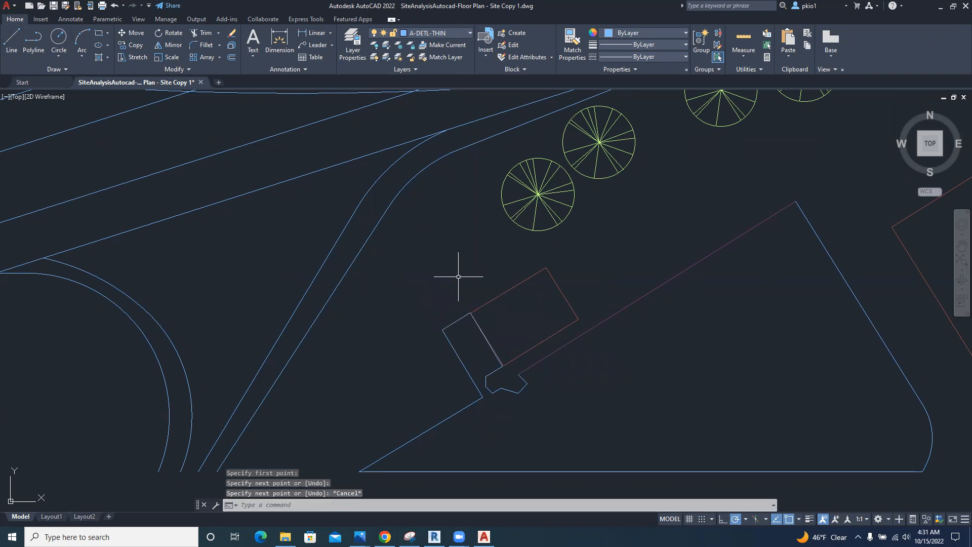
{"action": "left_click", "coordinate": [504, 298]}
{"action": "left_click", "coordinate": [497, 287]}
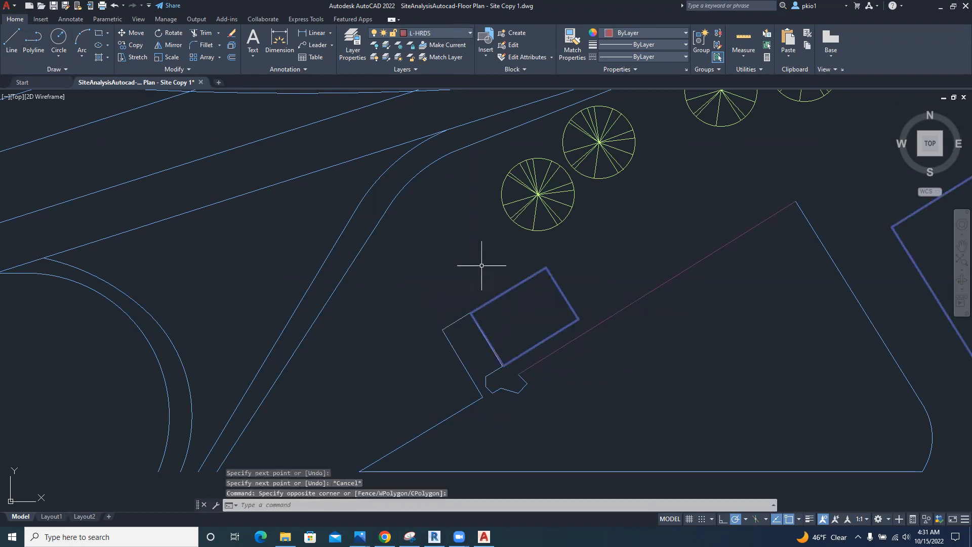
{"action": "key", "text": "Escape"}
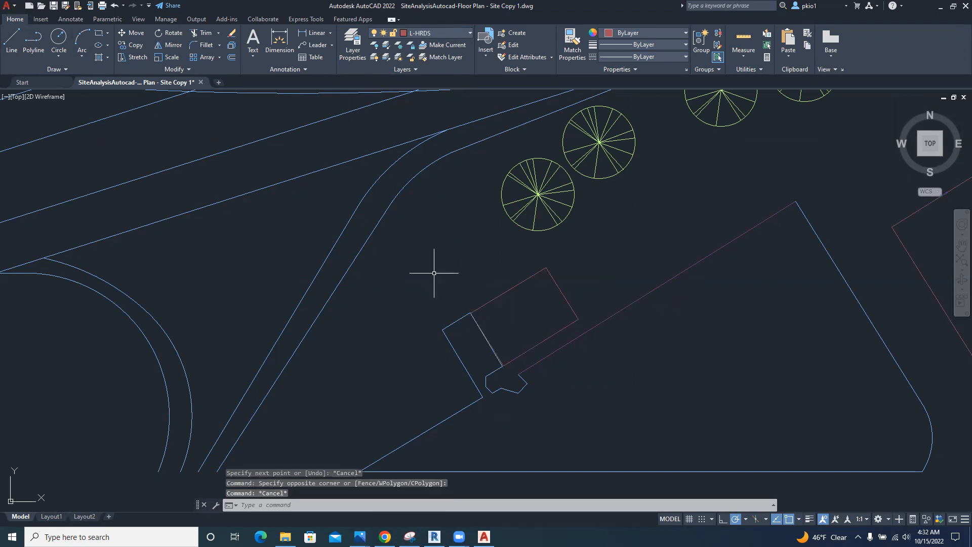
- Move the long arc below the site and the circle at its east end straight down by about 7'-11"
{"action": "scroll", "coordinate": [432, 312], "scroll_direction": "down", "scroll_amount": 5}
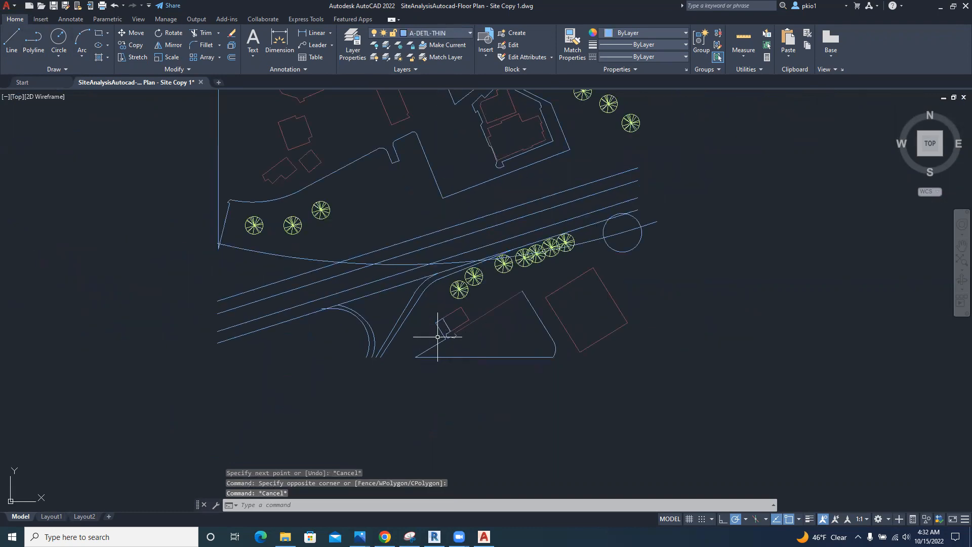
{"action": "scroll", "coordinate": [442, 365], "scroll_direction": "down", "scroll_amount": 2}
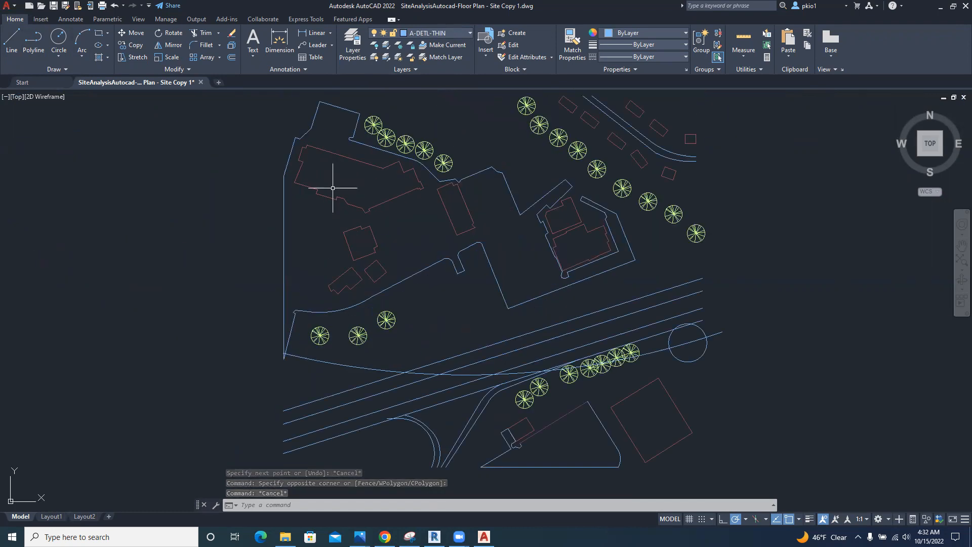
{"action": "scroll", "coordinate": [315, 280], "scroll_direction": "up", "scroll_amount": 6}
{"action": "left_click", "coordinate": [304, 319]}
{"action": "left_click", "coordinate": [261, 320]}
{"action": "scroll", "coordinate": [256, 316], "scroll_direction": "down", "scroll_amount": 3}
{"action": "scroll", "coordinate": [238, 313], "scroll_direction": "down", "scroll_amount": 2}
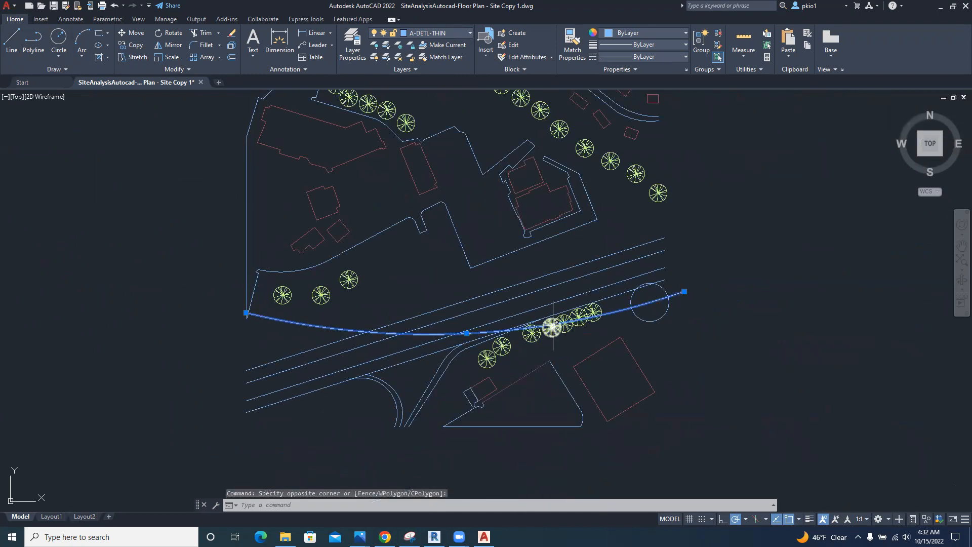
{"action": "left_click", "coordinate": [656, 313]}
{"action": "left_click", "coordinate": [642, 319]}
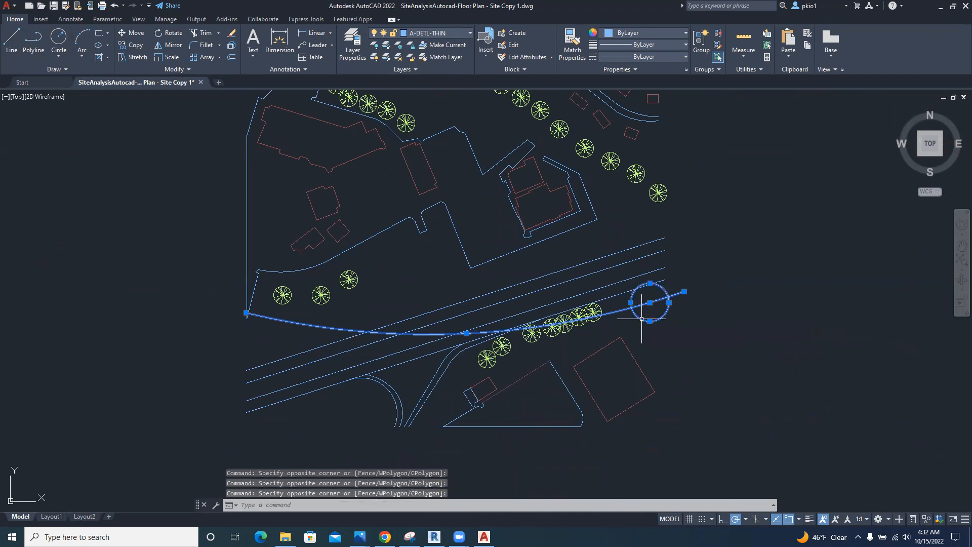
{"action": "left_click", "coordinate": [133, 34]}
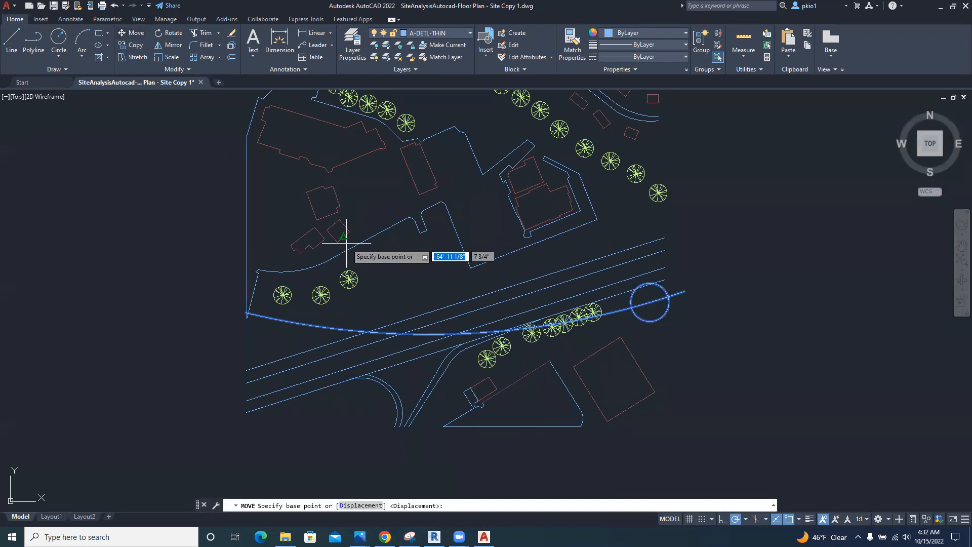
{"action": "left_click", "coordinate": [386, 272]}
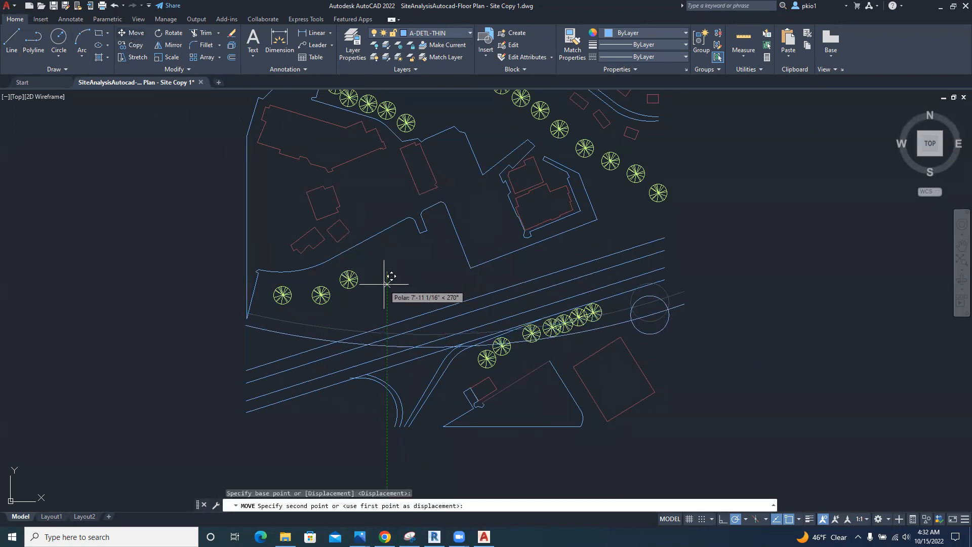
{"action": "left_click", "coordinate": [386, 283]}
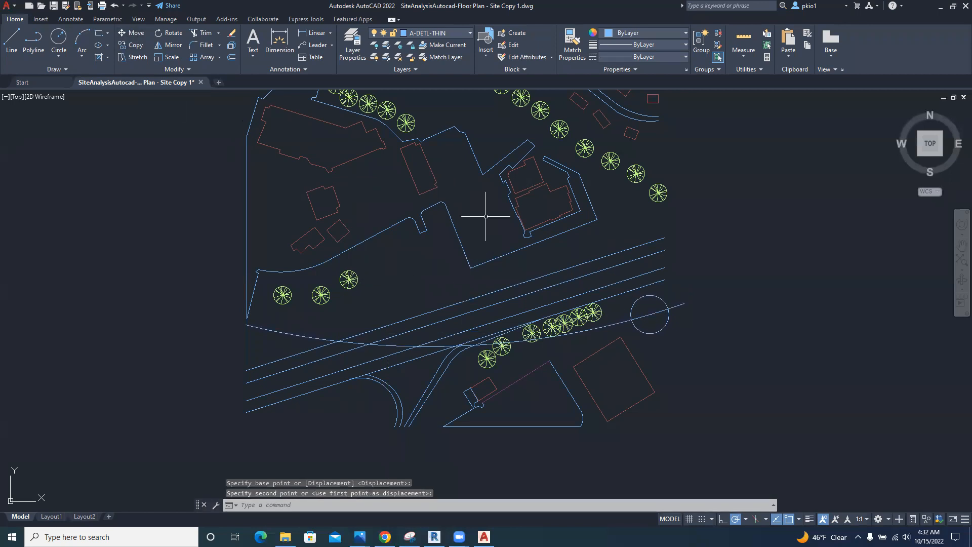
{"action": "scroll", "coordinate": [499, 265], "scroll_direction": "up", "scroll_amount": 2}
{"action": "scroll", "coordinate": [500, 263], "scroll_direction": "down", "scroll_amount": 4}
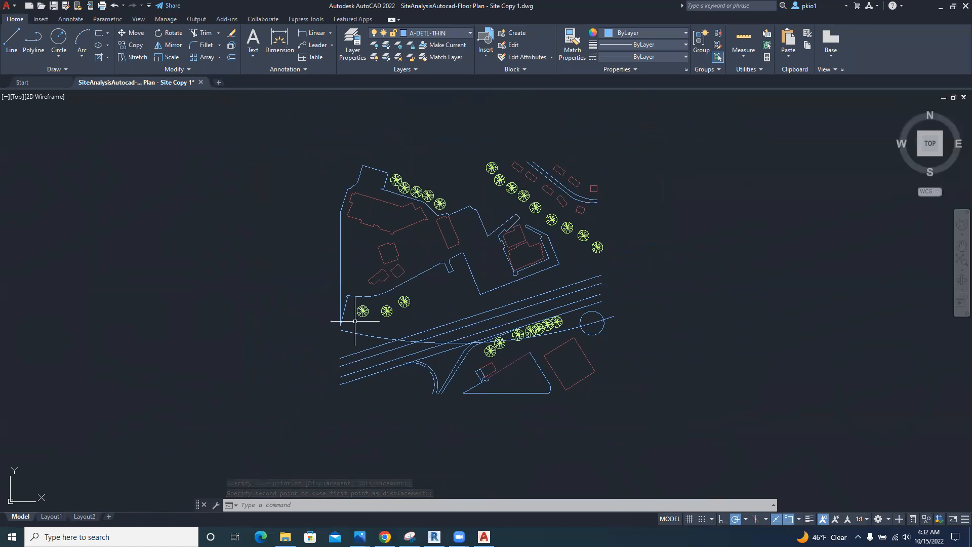
{"action": "scroll", "coordinate": [458, 164], "scroll_direction": "up", "scroll_amount": 2}
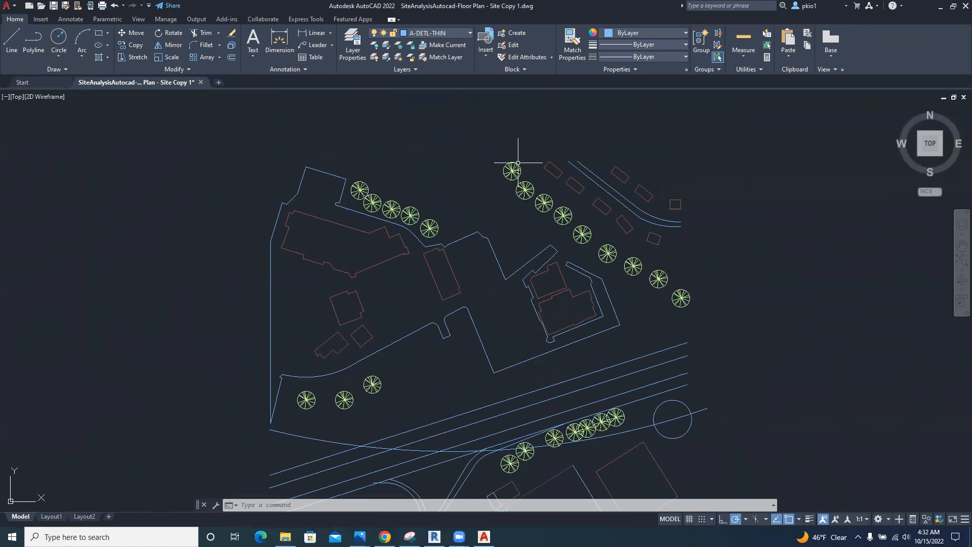
{"action": "scroll", "coordinate": [645, 166], "scroll_direction": "up", "scroll_amount": 2}
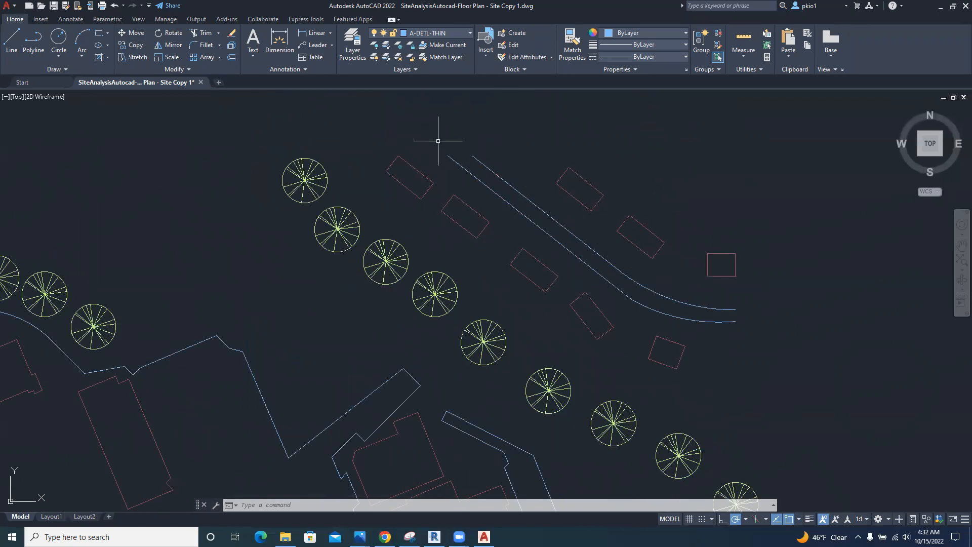
{"action": "left_click", "coordinate": [462, 158]}
{"action": "left_click", "coordinate": [447, 122]}
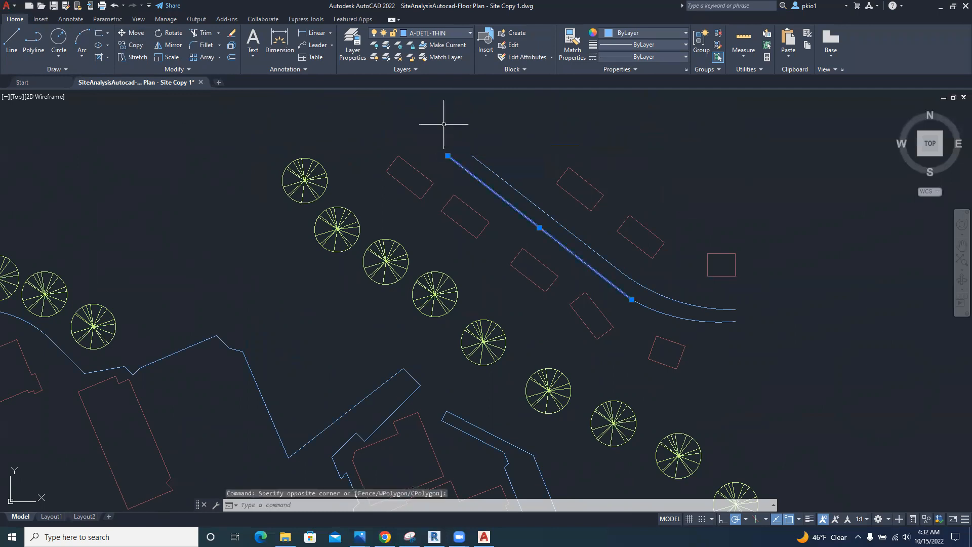
{"action": "key", "text": "Escape"}
- Draw lines closing both open ends of the curved road between the small rectangular buildings in the northeast
{"action": "left_click", "coordinate": [11, 35]}
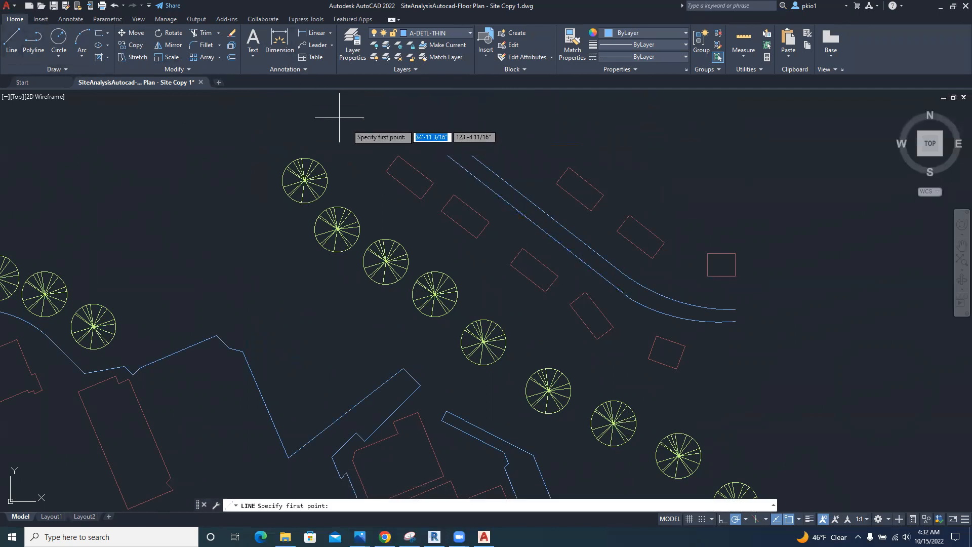
{"action": "left_click", "coordinate": [447, 156]}
{"action": "left_click", "coordinate": [472, 155]}
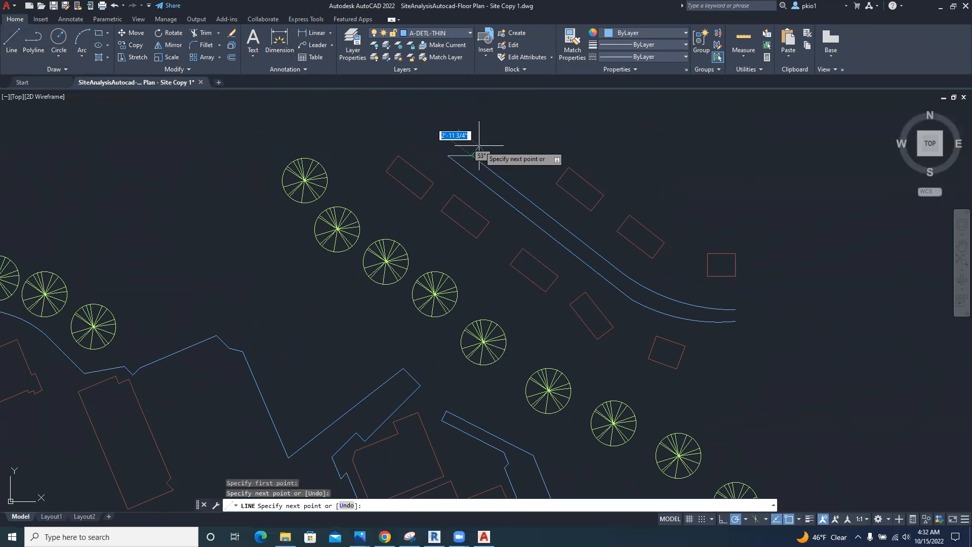
{"action": "key", "text": "Escape"}
{"action": "key", "text": "Return"}
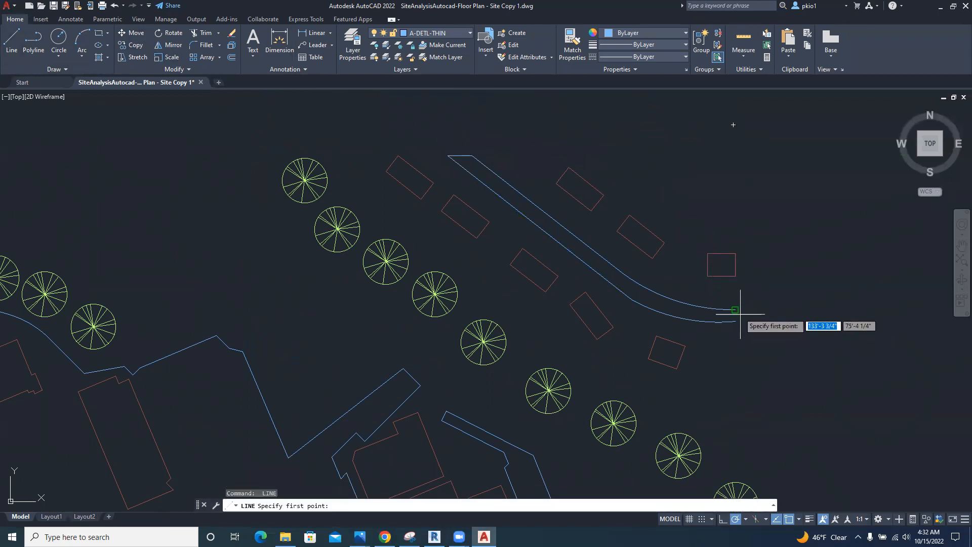
{"action": "left_click", "coordinate": [735, 309]}
{"action": "left_click", "coordinate": [735, 321]}
{"action": "key", "text": "Escape"}
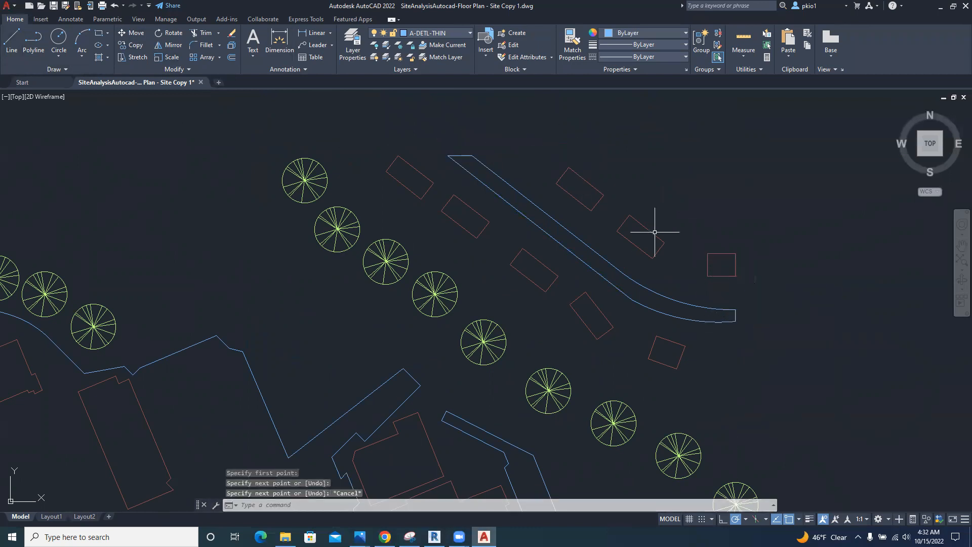
- Draw lines closing the open west ends of the two long parallel road strips south of the site
{"action": "scroll", "coordinate": [510, 181], "scroll_direction": "down", "scroll_amount": 3}
{"action": "scroll", "coordinate": [529, 205], "scroll_direction": "down", "scroll_amount": 2}
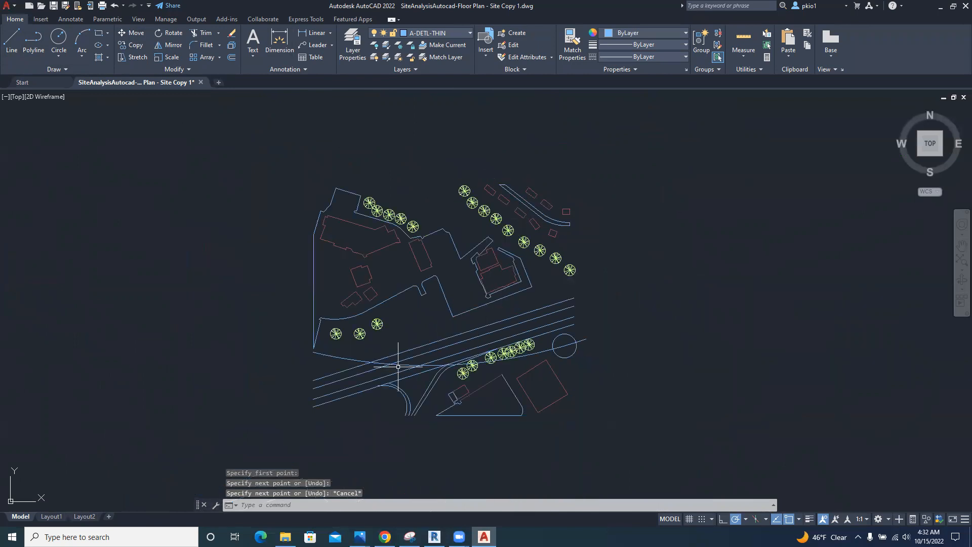
{"action": "scroll", "coordinate": [289, 429], "scroll_direction": "up", "scroll_amount": 4}
{"action": "key", "text": "Return"}
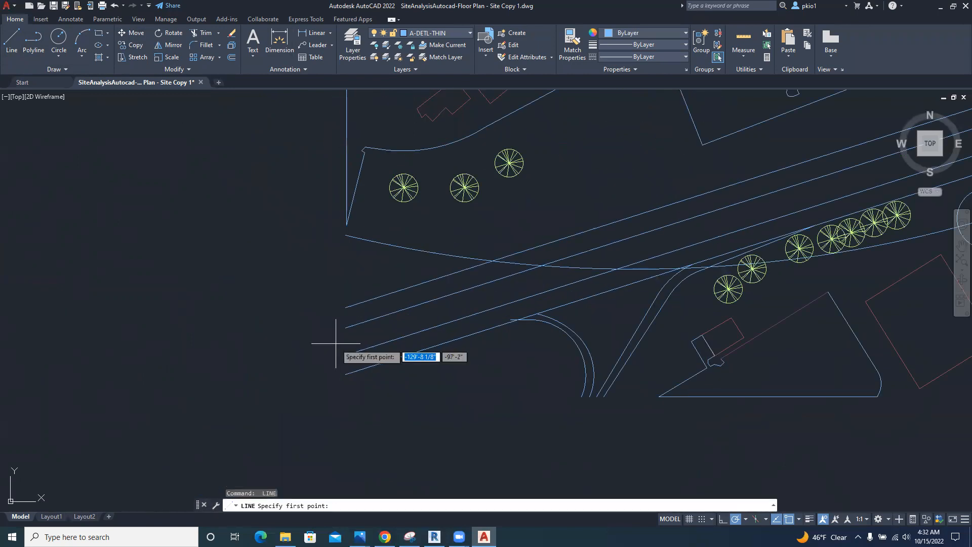
{"action": "left_click", "coordinate": [345, 307]}
{"action": "left_click", "coordinate": [346, 327]}
{"action": "key", "text": "Return"}
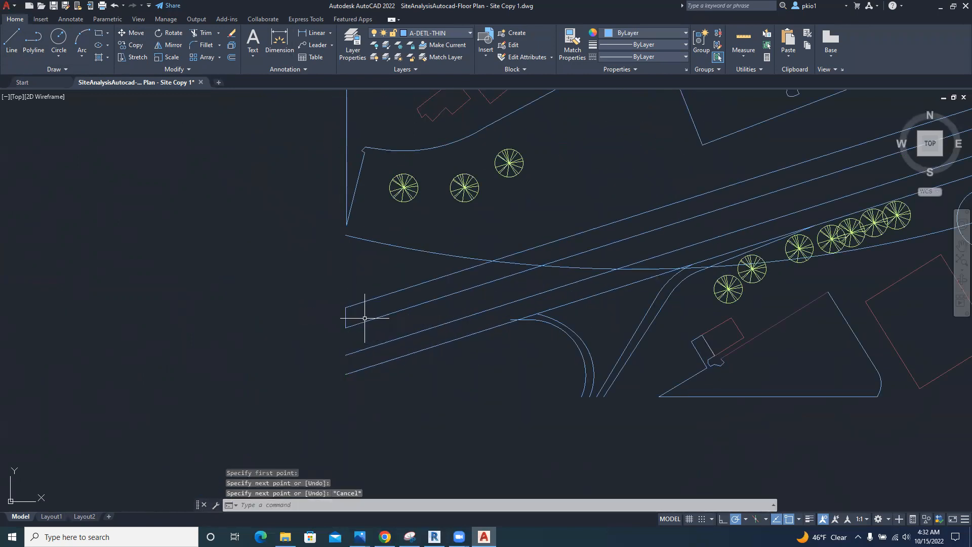
{"action": "key", "text": "Return"}
{"action": "left_click", "coordinate": [346, 373]}
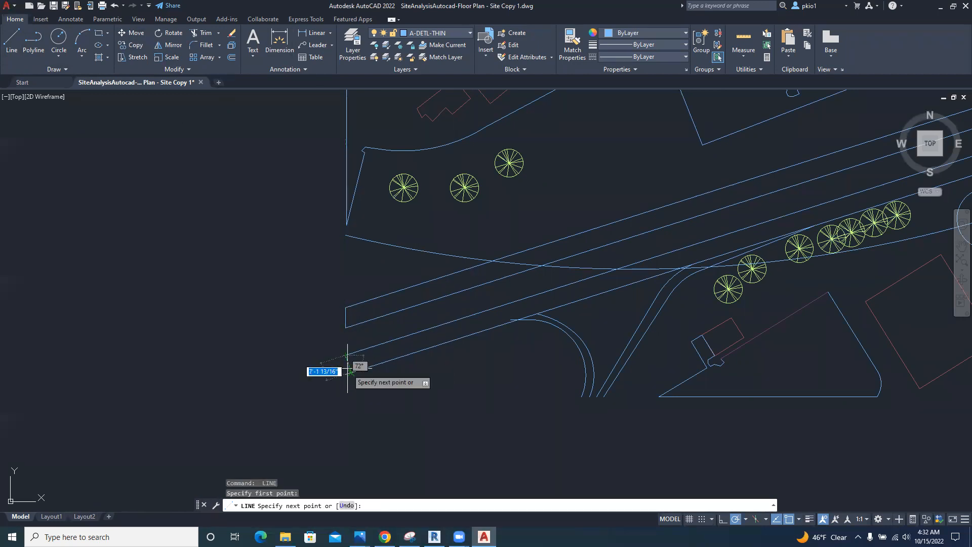
{"action": "left_click", "coordinate": [346, 374]}
{"action": "key", "text": "Escape"}
- Draw lines closing the open east ends of the two long road strips above the circle
{"action": "scroll", "coordinate": [234, 370], "scroll_direction": "down", "scroll_amount": 4}
{"action": "scroll", "coordinate": [361, 342], "scroll_direction": "up", "scroll_amount": 1}
{"action": "scroll", "coordinate": [346, 339], "scroll_direction": "up", "scroll_amount": 3}
{"action": "key", "text": "Return"}
{"action": "left_click", "coordinate": [362, 300]}
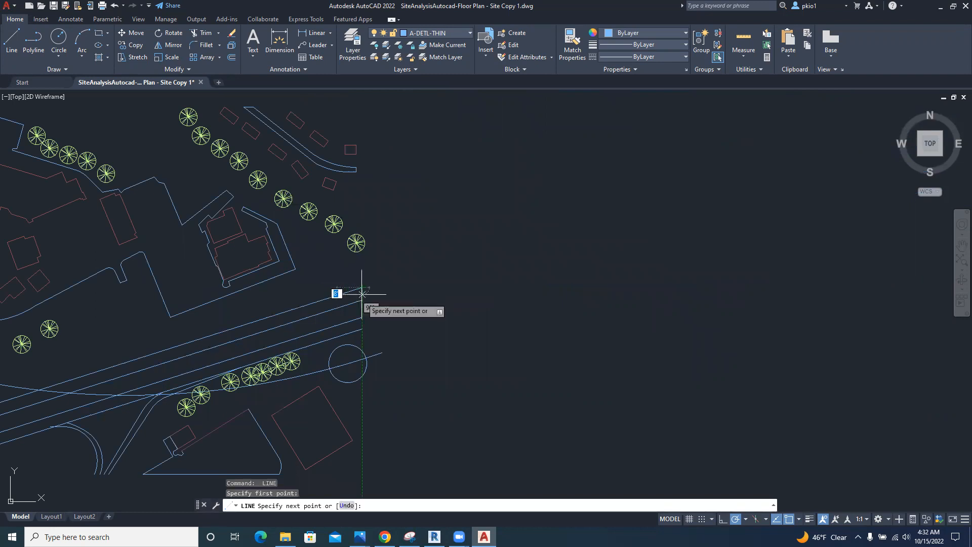
{"action": "key", "text": "Escape"}
{"action": "key", "text": "Return"}
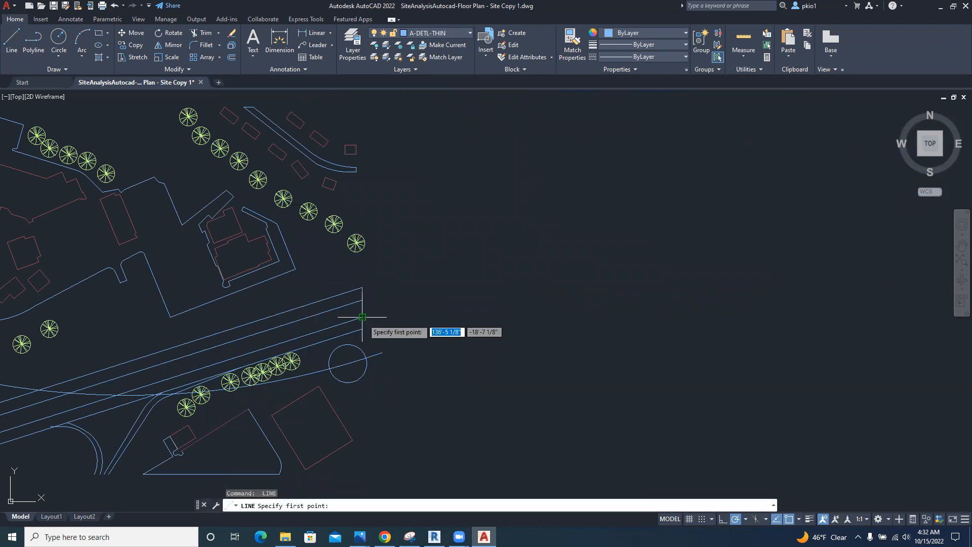
{"action": "left_click", "coordinate": [362, 317]}
{"action": "key", "text": "Escape"}
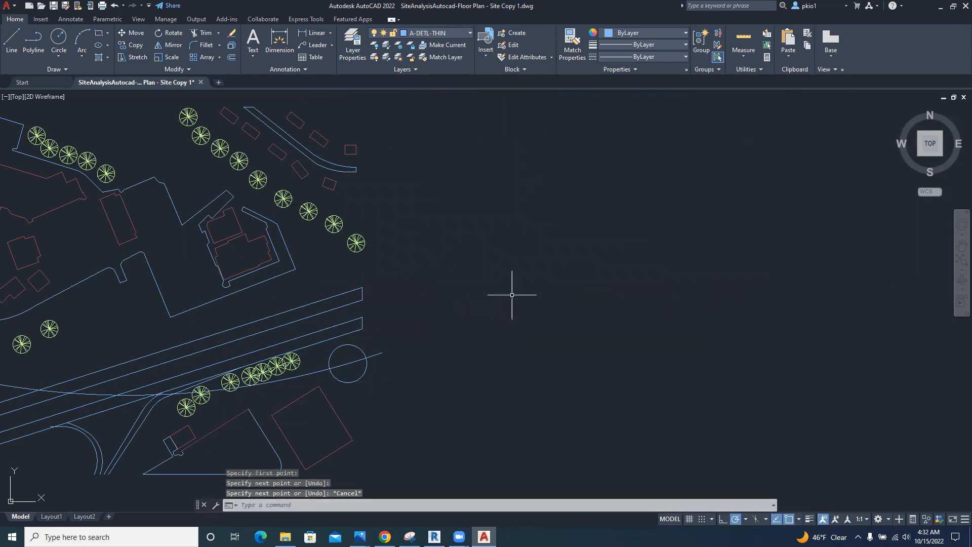
- Draw lines closing the south ends of the curved branch road and the diagonal road beside it
{"action": "scroll", "coordinate": [512, 292], "scroll_direction": "down", "scroll_amount": 4}
{"action": "scroll", "coordinate": [334, 341], "scroll_direction": "up", "scroll_amount": 5}
{"action": "scroll", "coordinate": [742, 291], "scroll_direction": "up", "scroll_amount": 2}
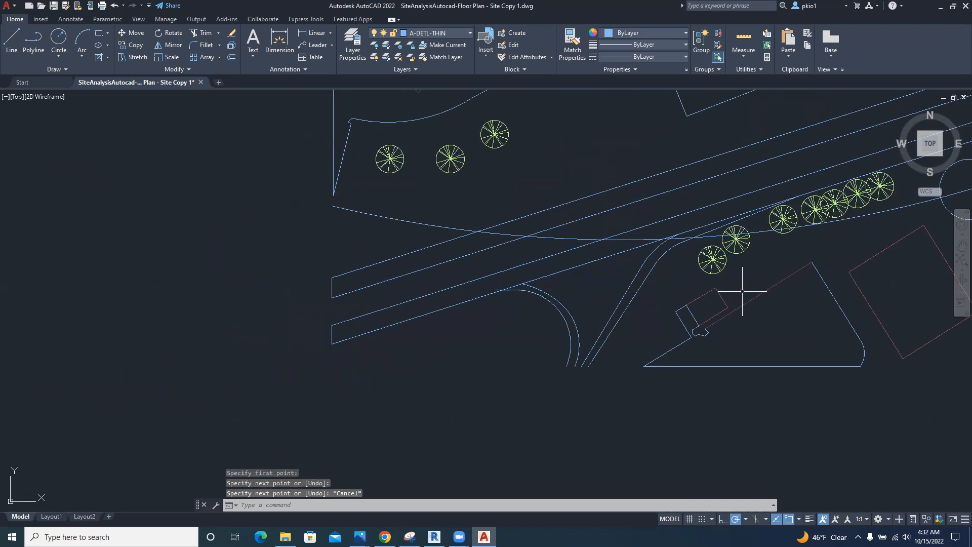
{"action": "scroll", "coordinate": [640, 354], "scroll_direction": "up", "scroll_amount": 4}
{"action": "key", "text": "Return"}
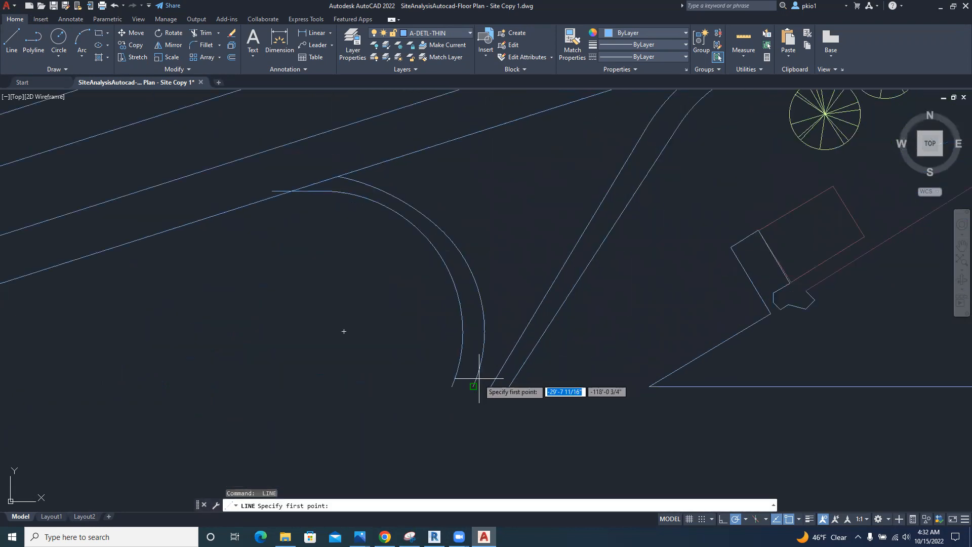
{"action": "left_click", "coordinate": [452, 386]}
{"action": "left_click", "coordinate": [473, 386]}
{"action": "key", "text": "Escape"}
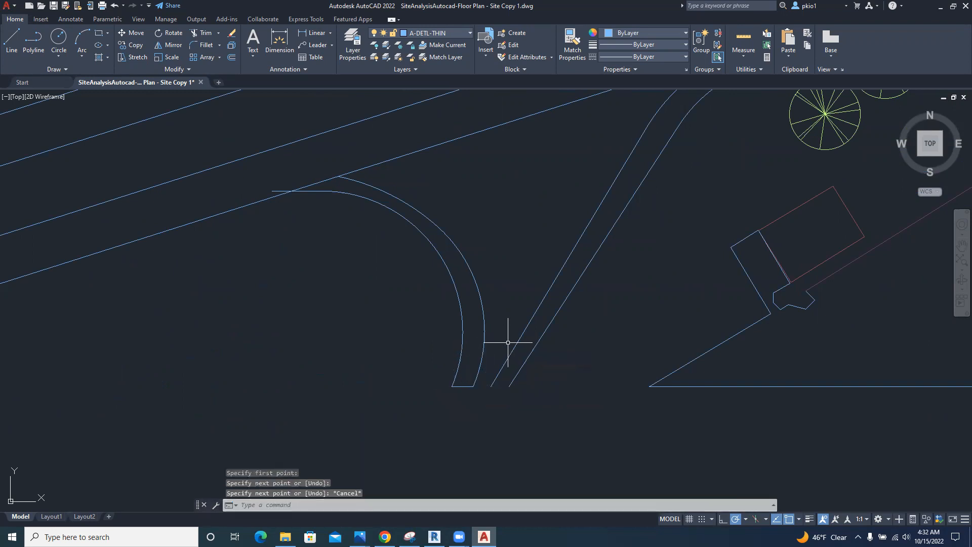
{"action": "key", "text": "Return"}
{"action": "left_click", "coordinate": [491, 386]}
{"action": "left_click", "coordinate": [509, 386]}
{"action": "key", "text": "Escape"}
- Trim the short overhang where the curved branch road's inner edge crosses the lower road line
{"action": "scroll", "coordinate": [371, 377], "scroll_direction": "down", "scroll_amount": 4}
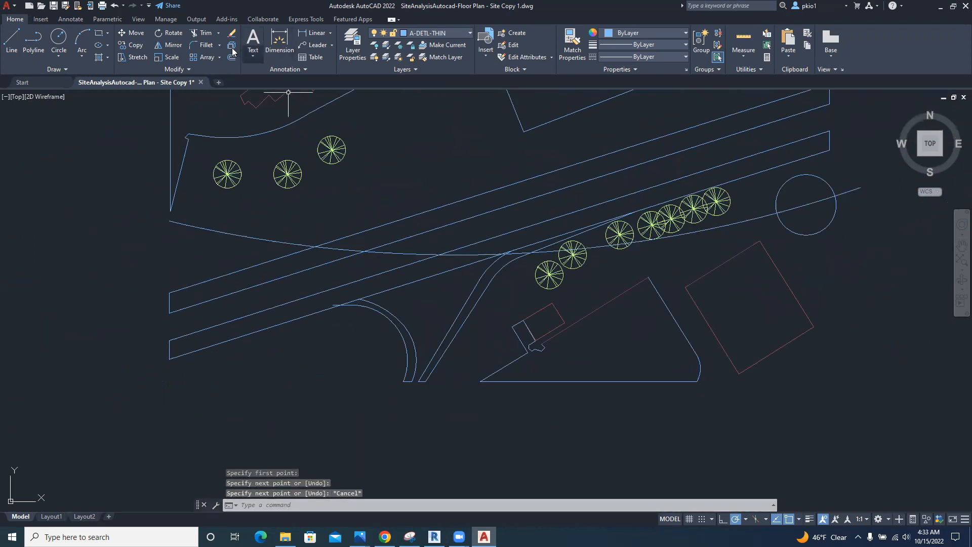
{"action": "left_click", "coordinate": [207, 33]}
{"action": "scroll", "coordinate": [340, 304], "scroll_direction": "up", "scroll_amount": 3}
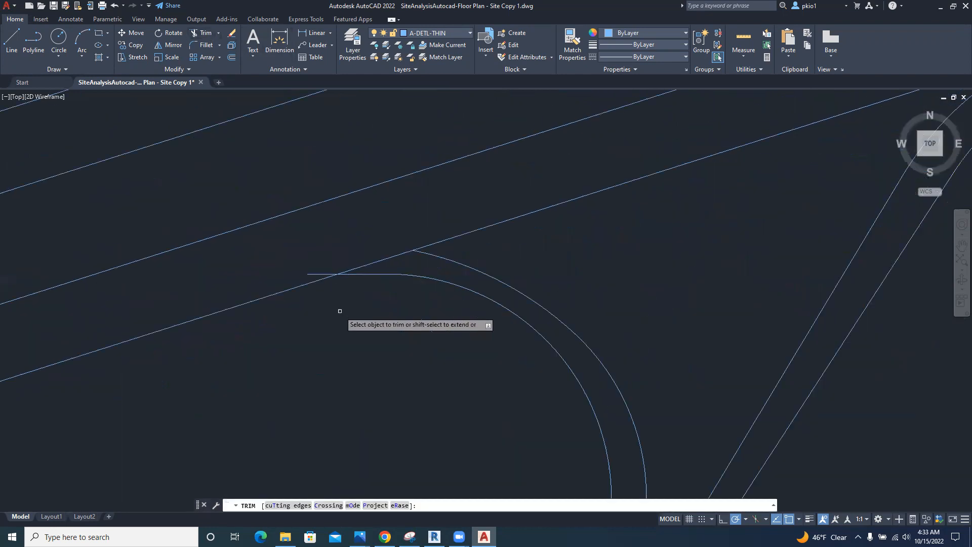
{"action": "left_click_drag", "start_coordinate": [314, 270], "coordinate": [321, 276]}
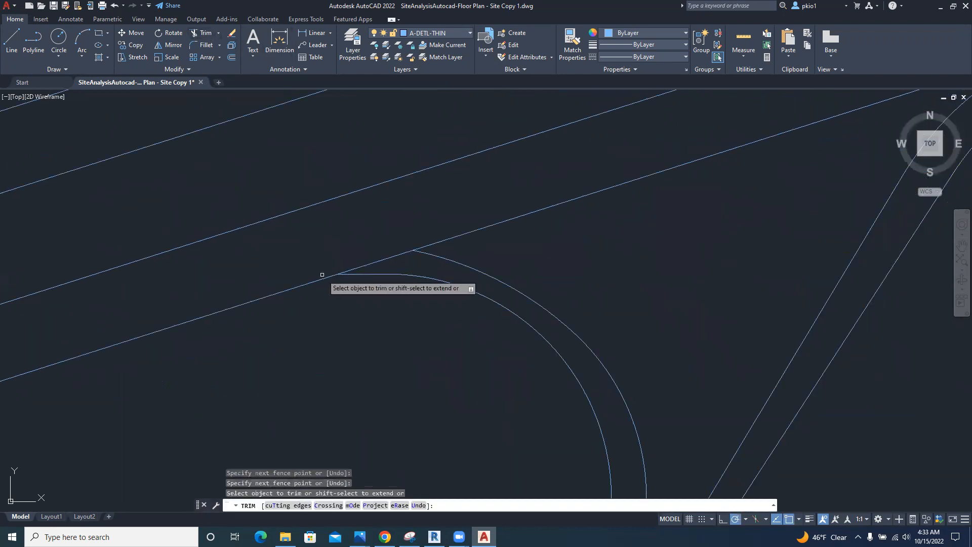
{"action": "scroll", "coordinate": [354, 283], "scroll_direction": "down", "scroll_amount": 3}
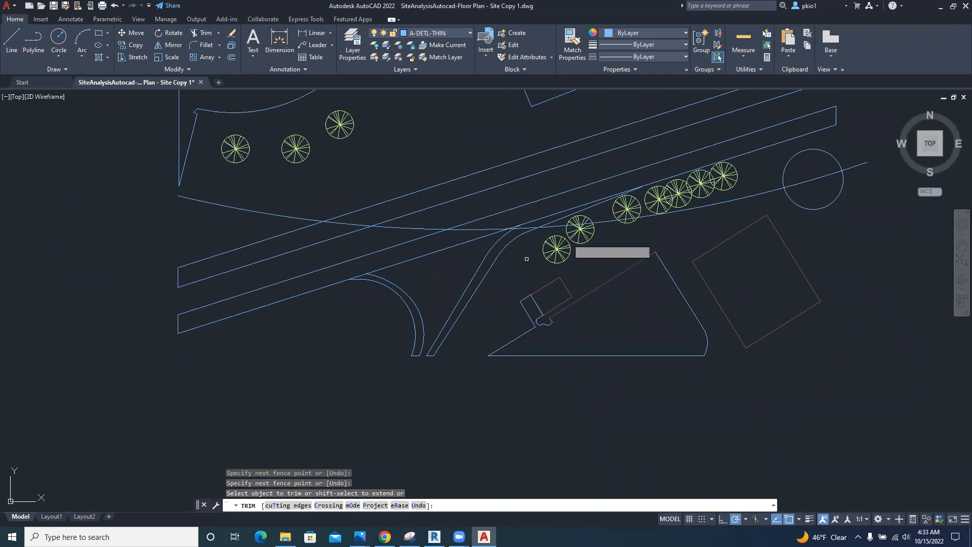
{"action": "scroll", "coordinate": [506, 273], "scroll_direction": "down", "scroll_amount": 3}
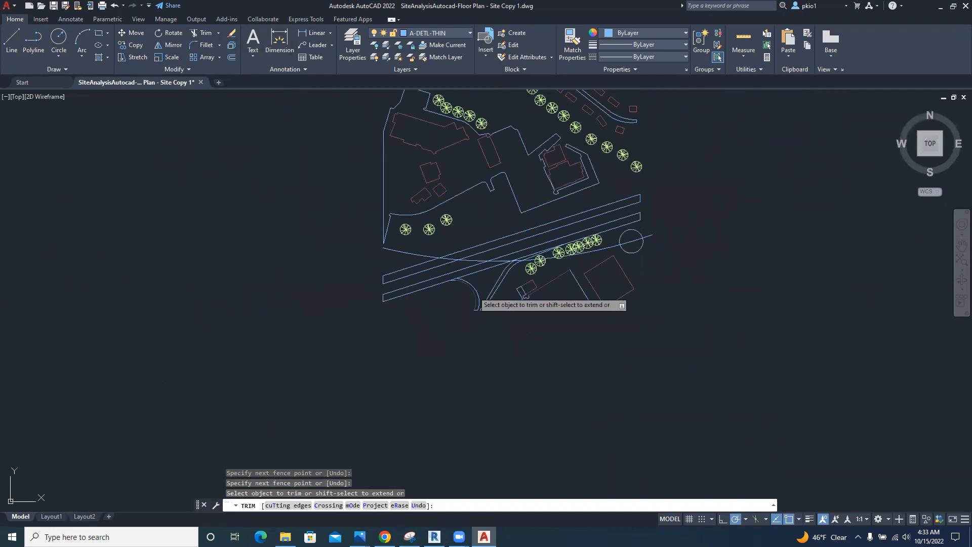
{"action": "key", "text": "Escape"}
{"action": "scroll", "coordinate": [463, 333], "scroll_direction": "down", "scroll_amount": 2}
{"action": "scroll", "coordinate": [504, 196], "scroll_direction": "up", "scroll_amount": 2}
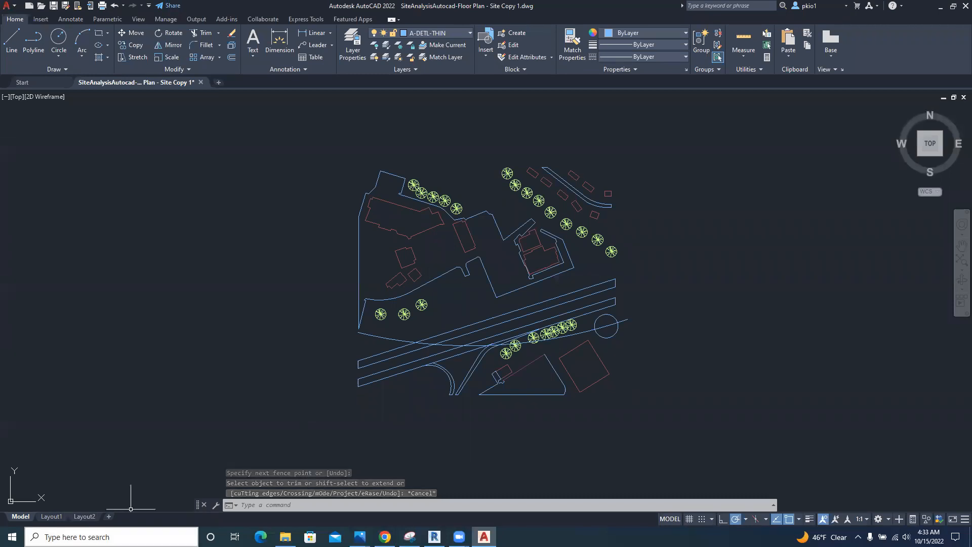
- Launch Adobe Illustrator 2022 and create a 22 ft by 17 ft landscape document named "Site Analysis"
{"action": "left_click", "coordinate": [11, 536]}
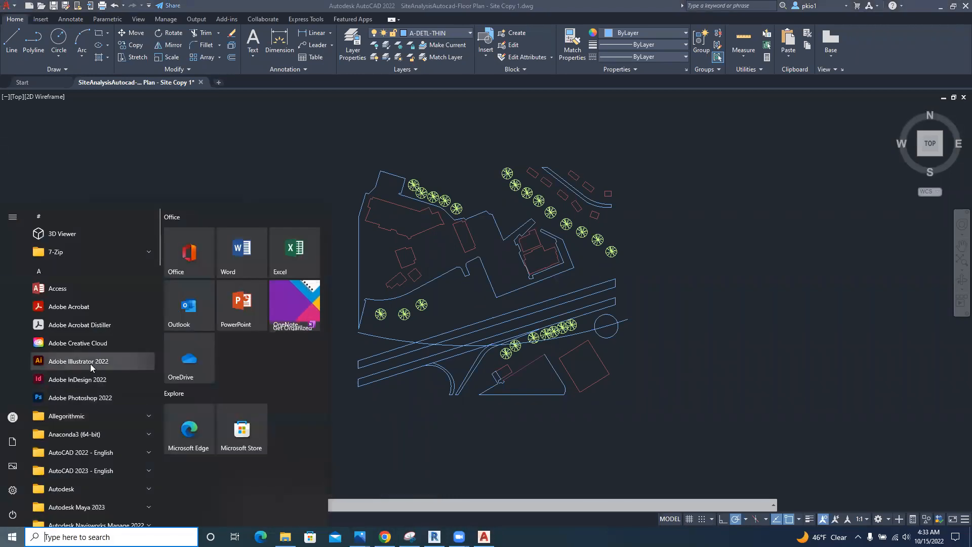
{"action": "left_click", "coordinate": [91, 364]}
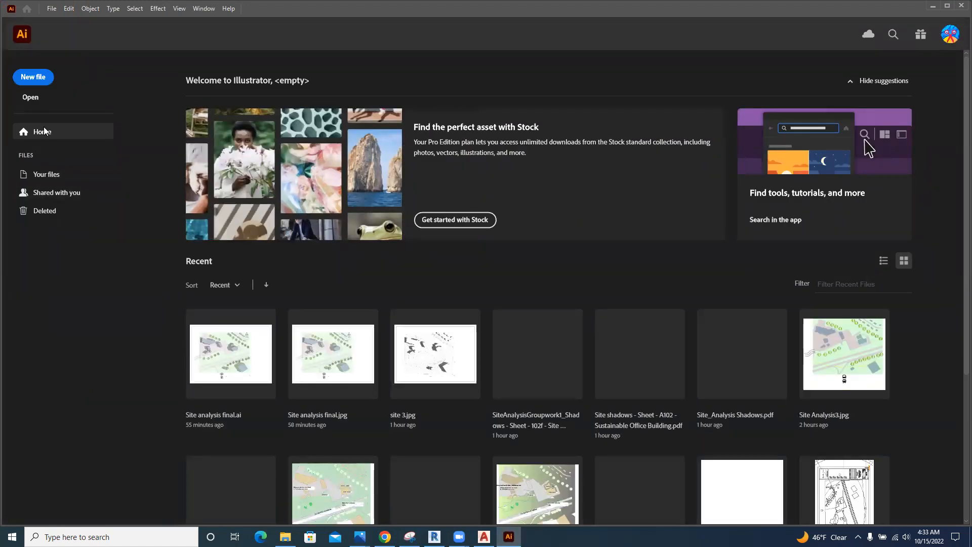
{"action": "left_click", "coordinate": [39, 84]}
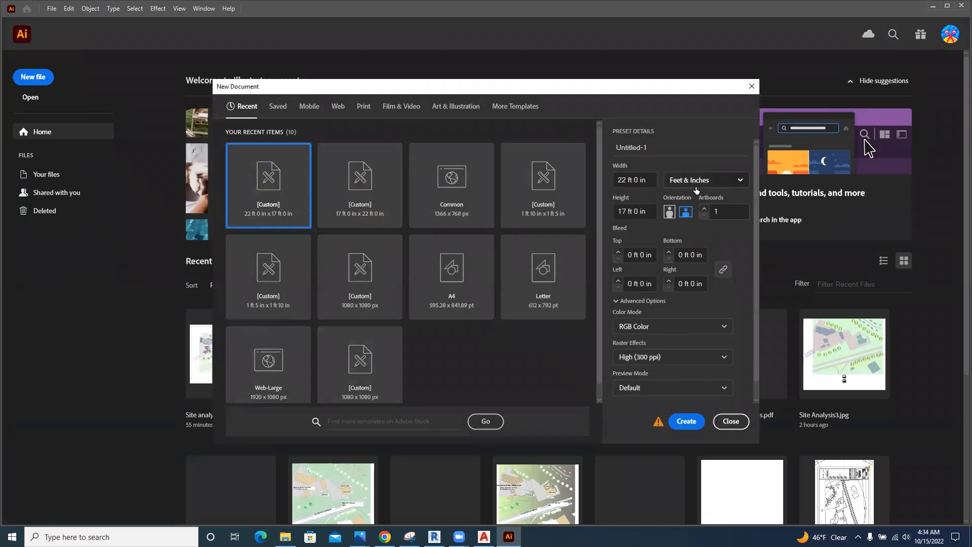
{"action": "left_click", "coordinate": [655, 148]}
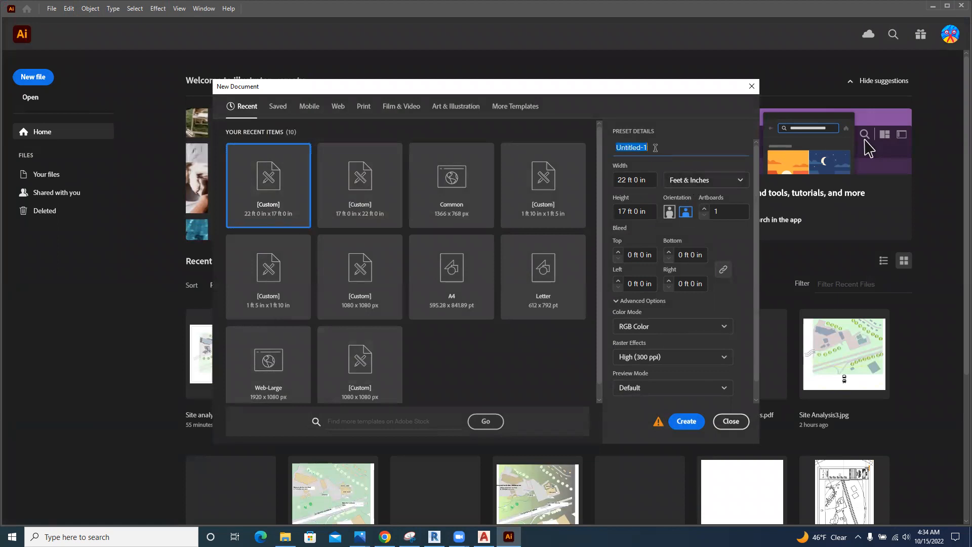
{"action": "type", "text": "Site Ana"}
{"action": "left_click", "coordinate": [686, 422]}
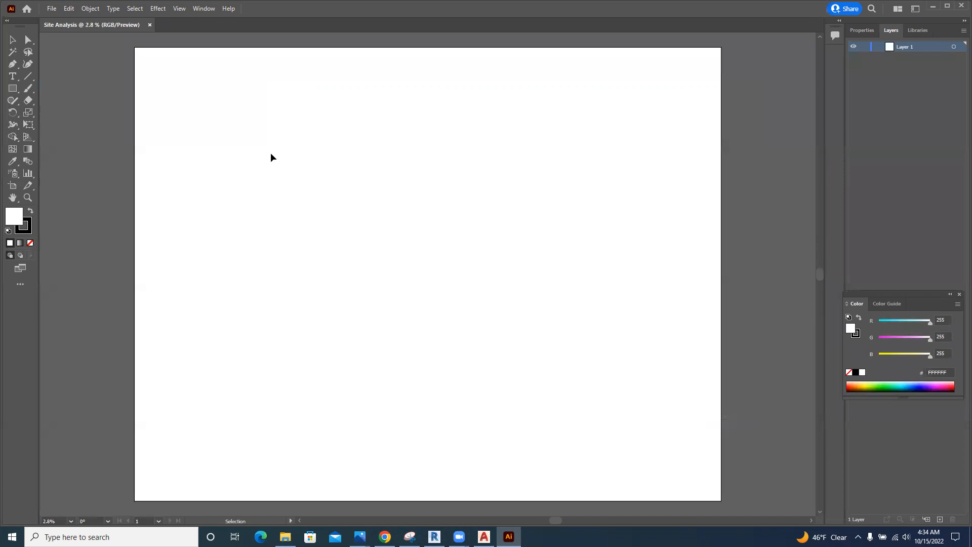
- Save the document on the computer as "Site AnalysisIllustrator" in the BuildingDesign > Revit_Post Processing folder, in Illustrator 2020 format
{"action": "left_click", "coordinate": [51, 10]}
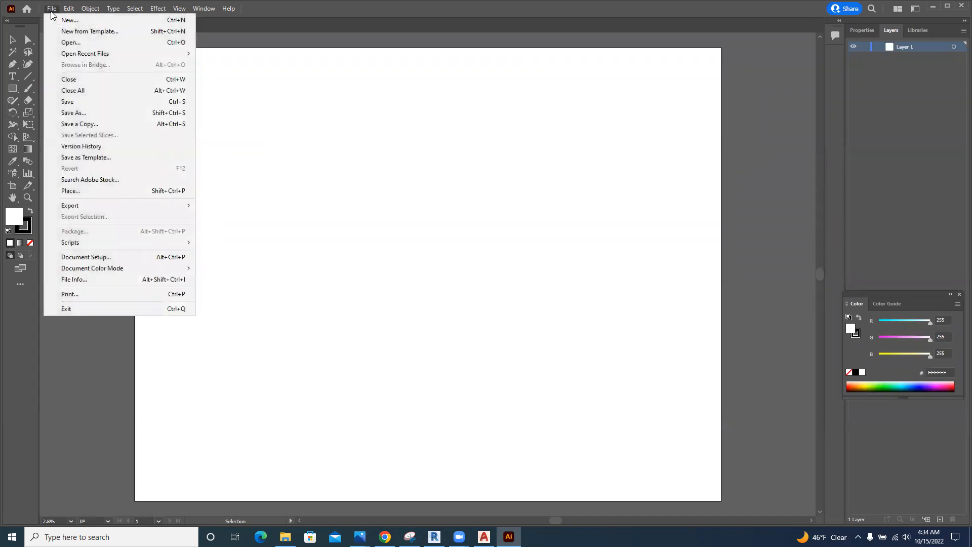
{"action": "left_click", "coordinate": [73, 114]}
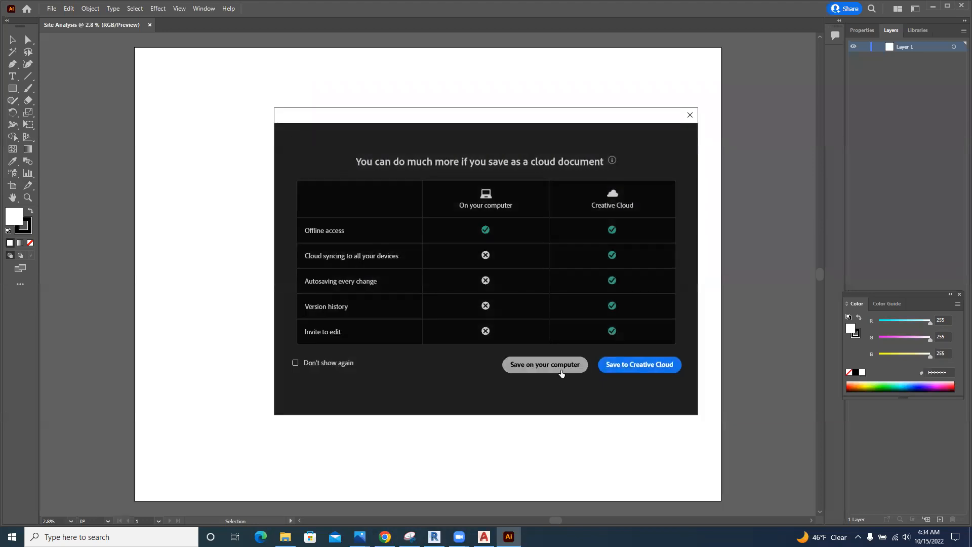
{"action": "left_click", "coordinate": [561, 371]}
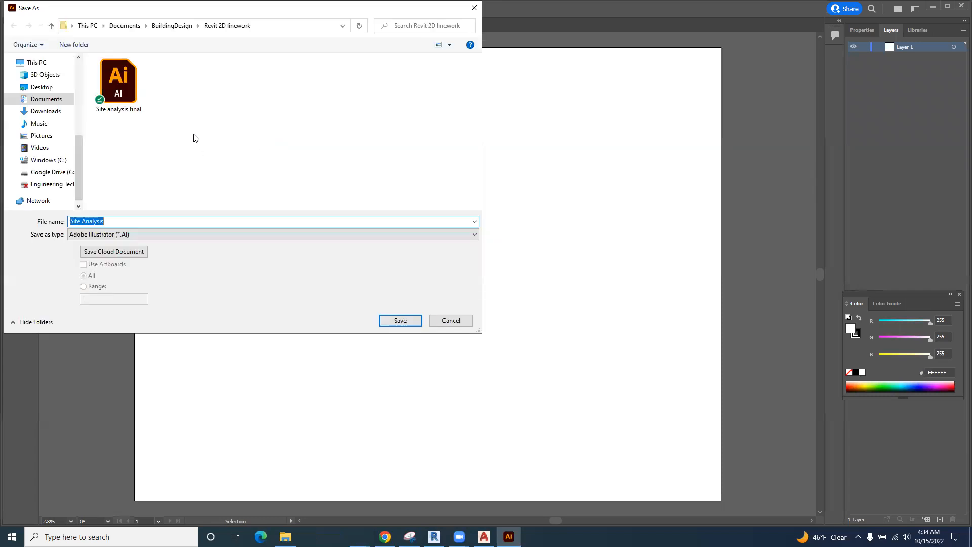
{"action": "left_click", "coordinate": [177, 26]}
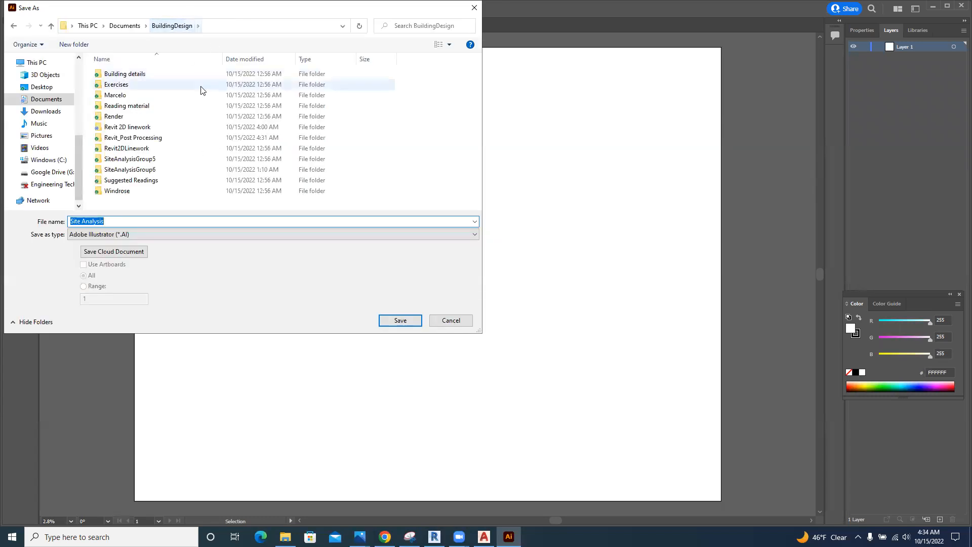
{"action": "double_click", "coordinate": [142, 138]}
{"action": "left_click", "coordinate": [123, 223]}
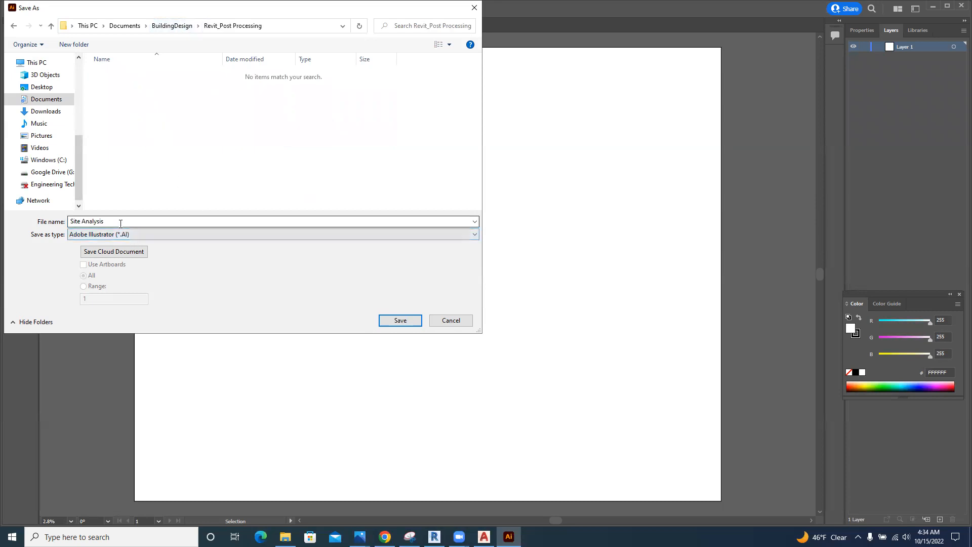
{"action": "left_click", "coordinate": [124, 223]}
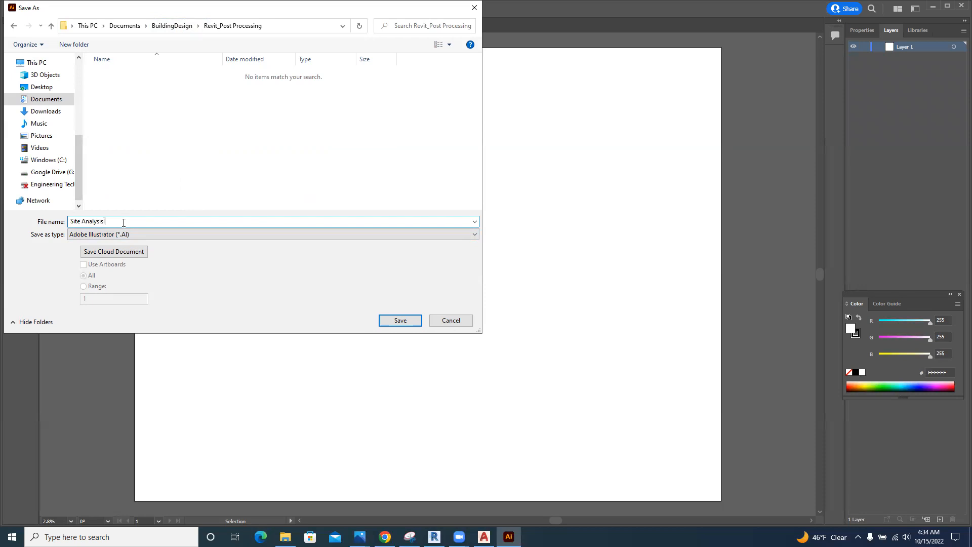
{"action": "type", "text": "Illustrator"}
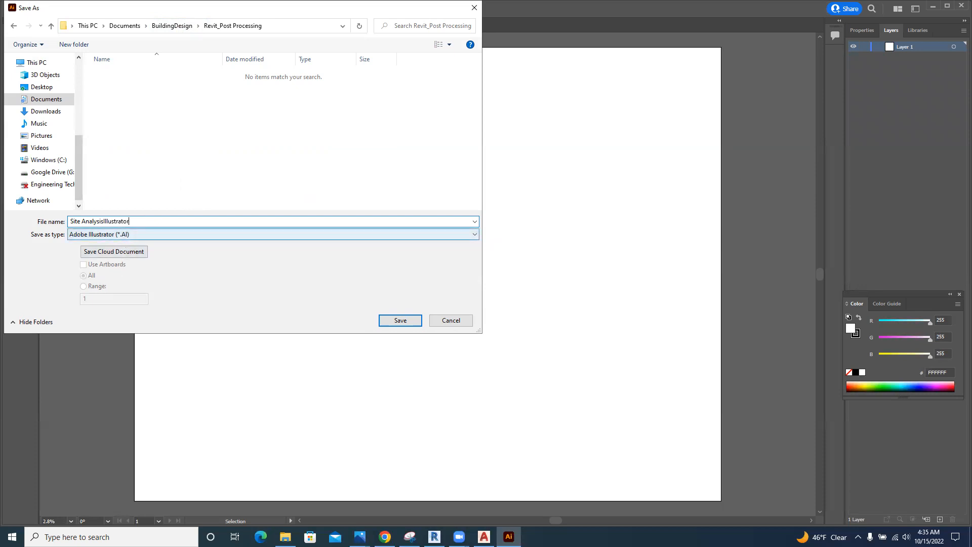
{"action": "left_click", "coordinate": [401, 322]}
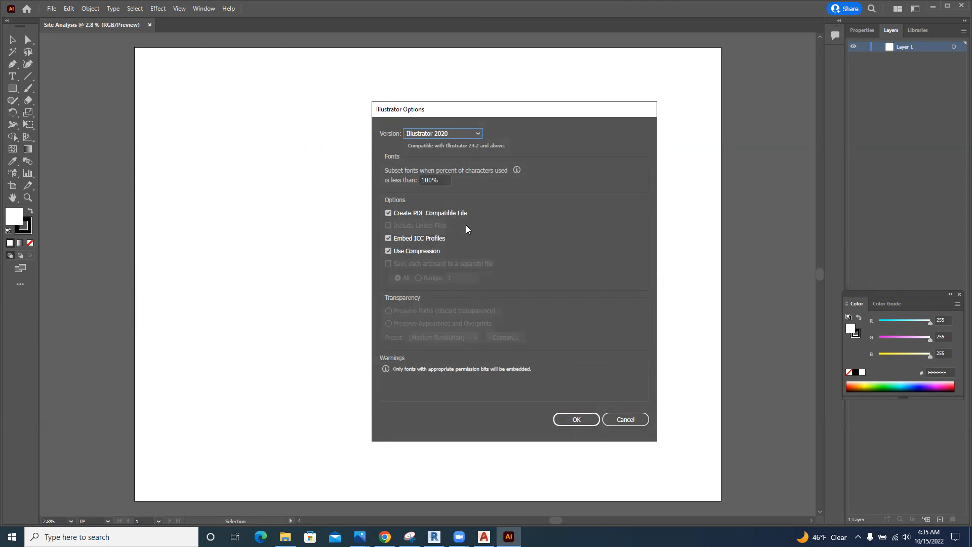
{"action": "left_click", "coordinate": [574, 420]}
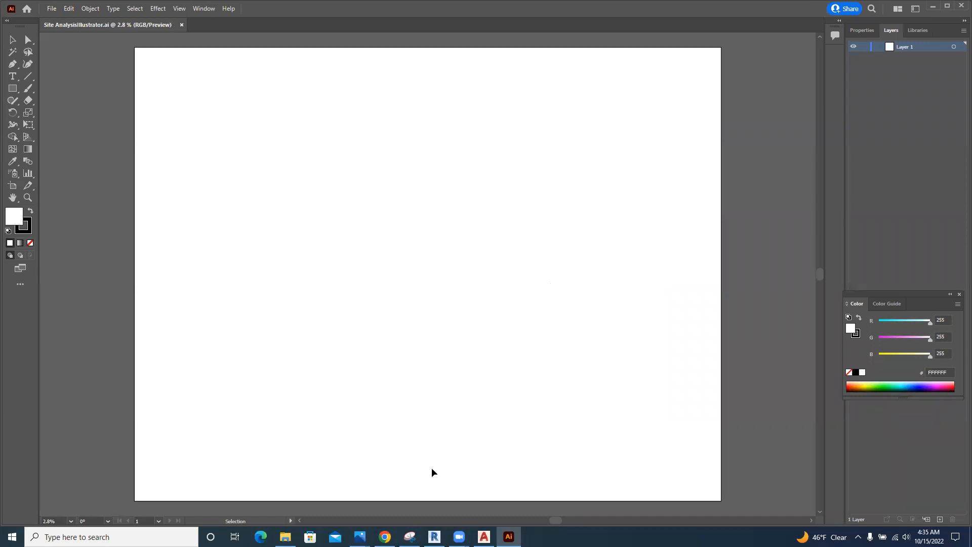
- Switch to AutoCAD, copy the entire site plan linework to the clipboard, and return to the Illustrator document
{"action": "left_click", "coordinate": [484, 536]}
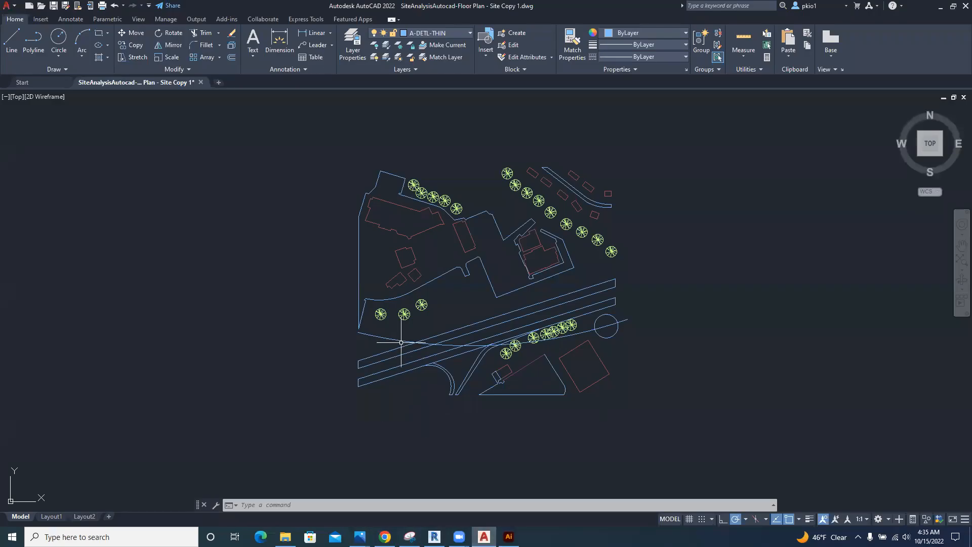
{"action": "left_click", "coordinate": [340, 142]}
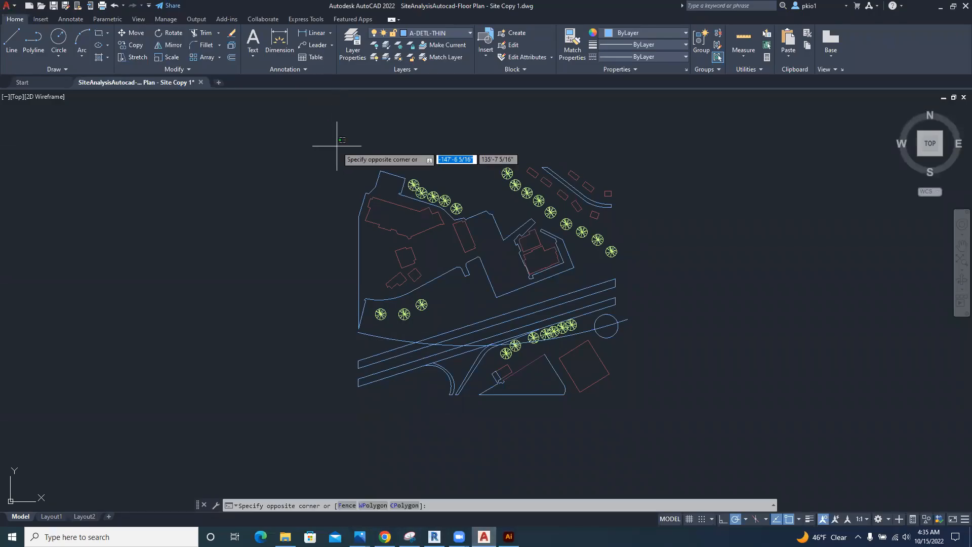
{"action": "left_click", "coordinate": [649, 417]}
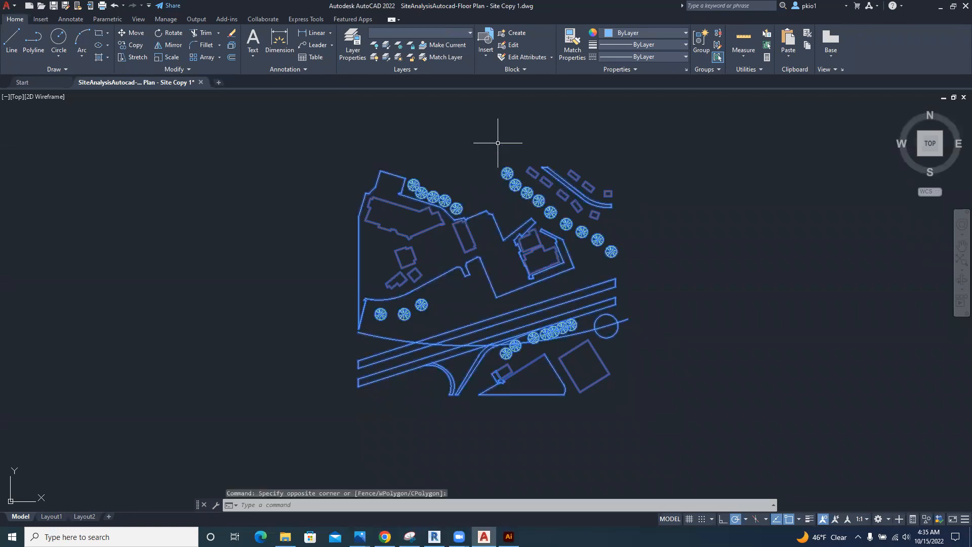
{"action": "key", "text": "ctrl+c"}
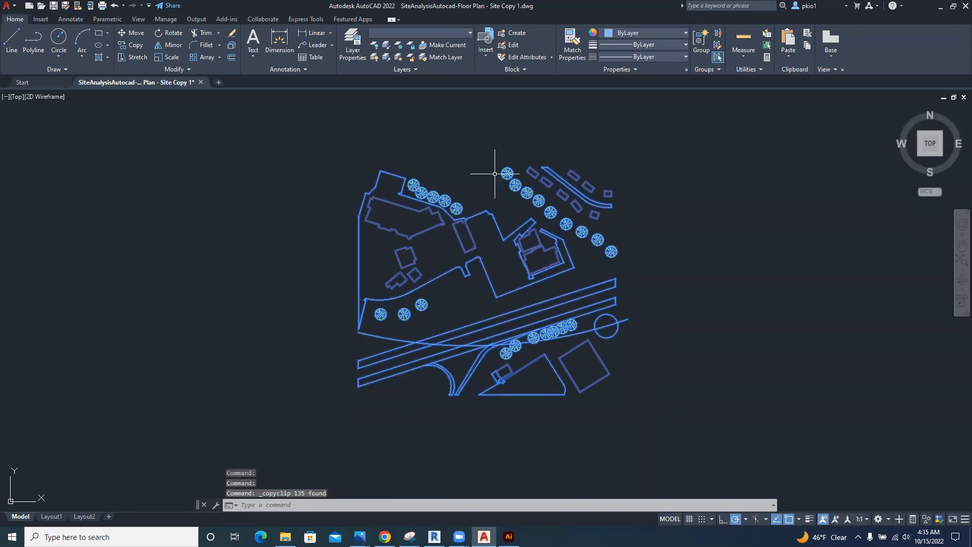
{"action": "left_click", "coordinate": [508, 537]}
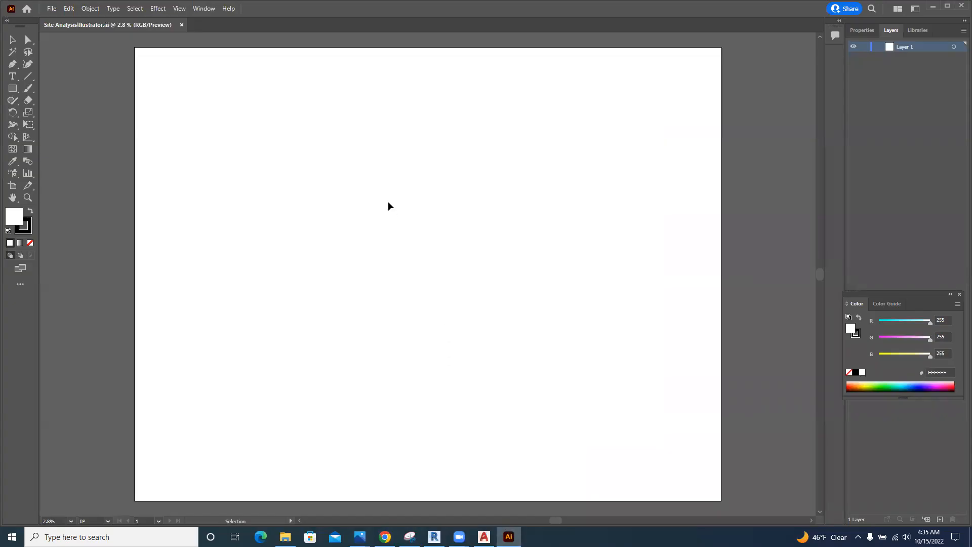
- Paste the copied AutoCAD site plan linework into the document
{"action": "key", "text": "a"}
{"action": "key", "text": "ctrl+v"}
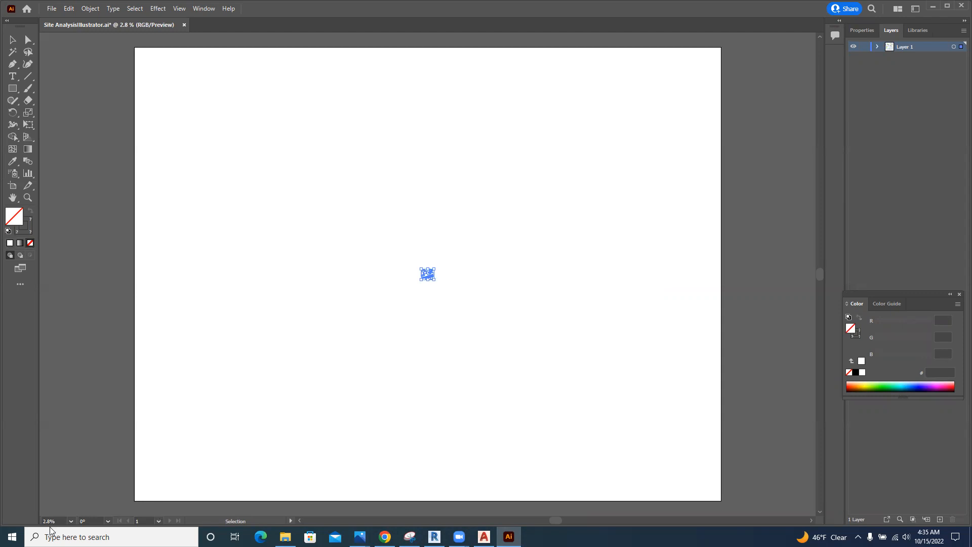
{"action": "left_click", "coordinate": [71, 521]}
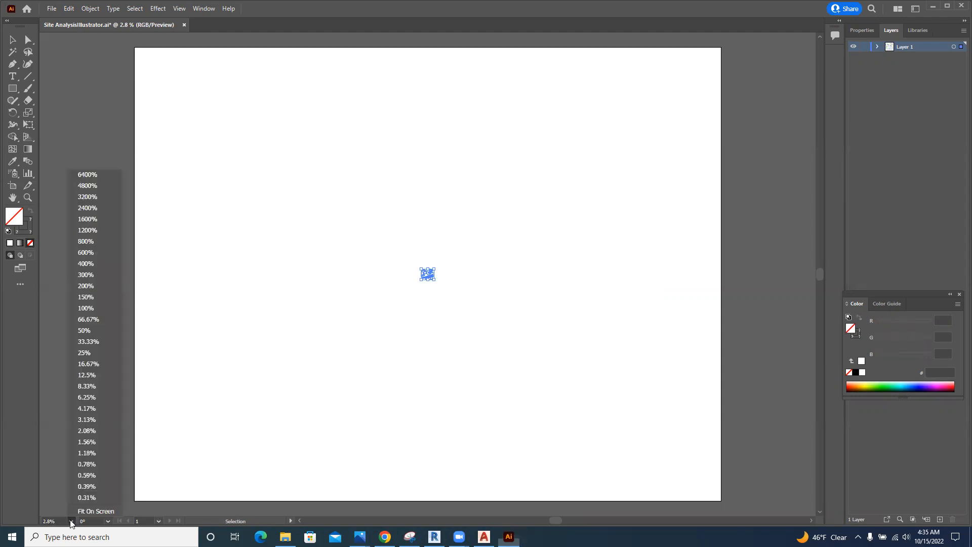
{"action": "left_click", "coordinate": [91, 309]}
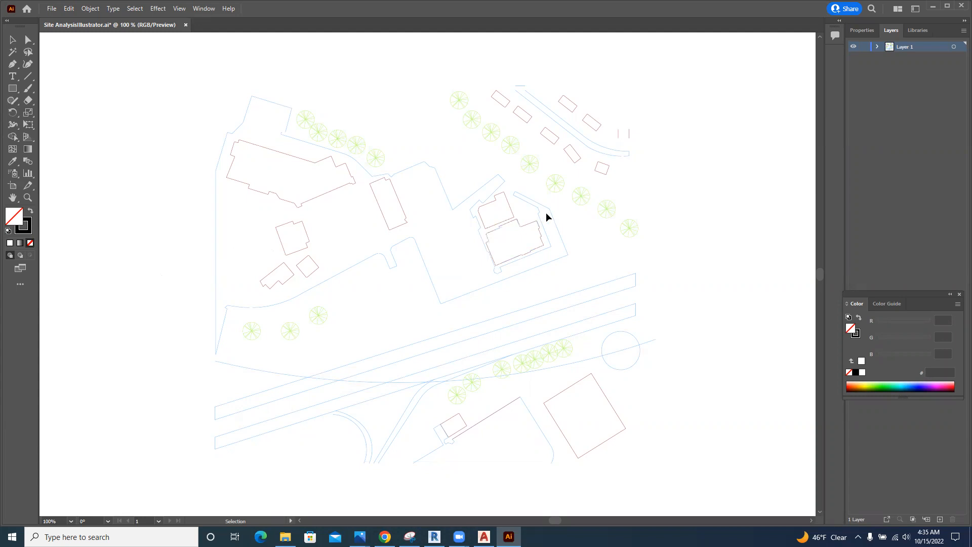
- Rename the layer holding the pasted linework as "Original drawing"
{"action": "double_click", "coordinate": [907, 47]}
{"action": "type", "text": "c"}
{"action": "type", "text": "riginal drawing"}
{"action": "key", "text": "Return"}
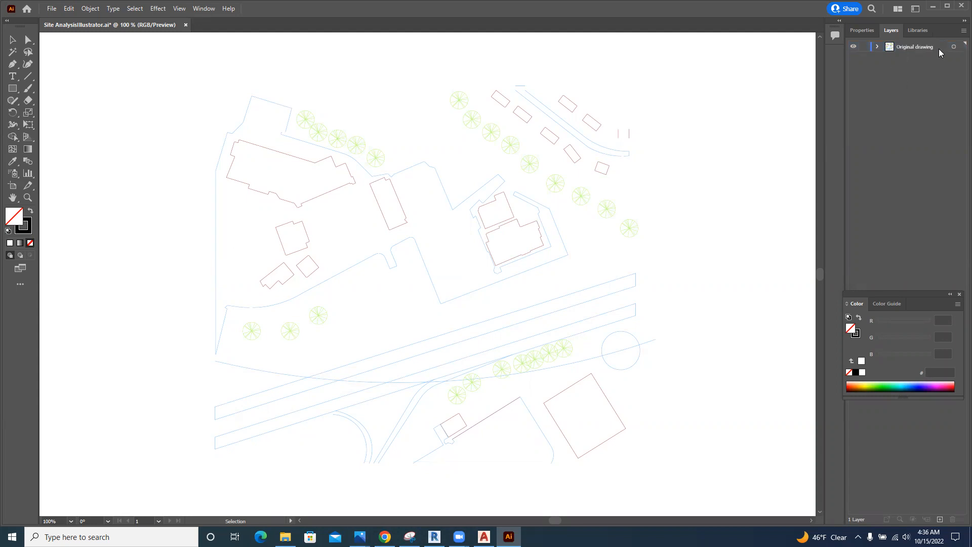
- Duplicate the "Original drawing" layer and name the copy "Working drawing"
{"action": "left_click", "coordinate": [958, 32]}
{"action": "left_click", "coordinate": [905, 57]}
{"action": "double_click", "coordinate": [907, 47]}
{"action": "type", "text": "Working"}
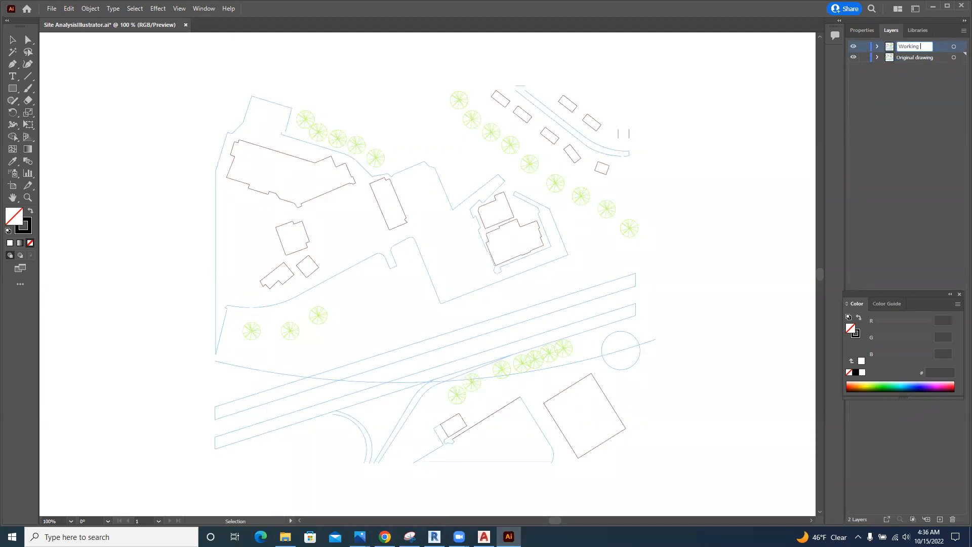
{"action": "type", "text": " drawing"}
{"action": "left_click", "coordinate": [940, 124]}
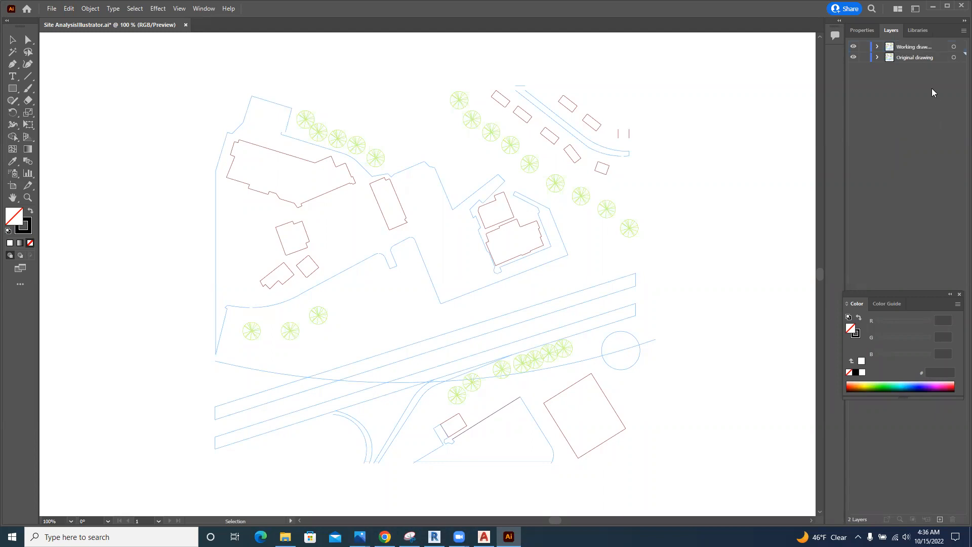
- Move the "Working drawing" layer below "Original drawing", and hide and lock the "Original drawing" layer
{"action": "left_click", "coordinate": [909, 48]}
{"action": "left_click_drag", "start_coordinate": [910, 48], "coordinate": [908, 66]}
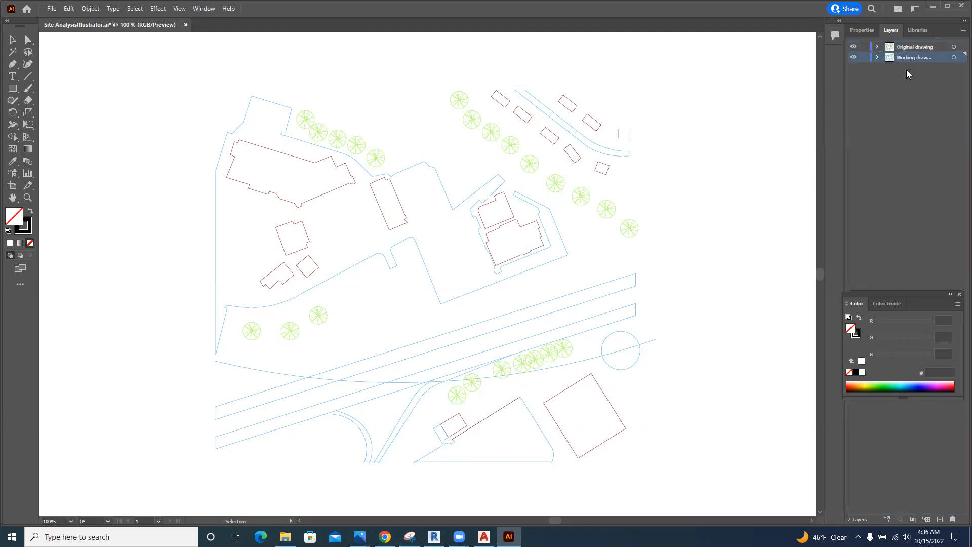
{"action": "left_click", "coordinate": [853, 46]}
{"action": "left_click", "coordinate": [863, 47]}
- Ungroup the entire site plan linework on the "Working drawing" layer and deselect it
{"action": "left_click", "coordinate": [329, 192]}
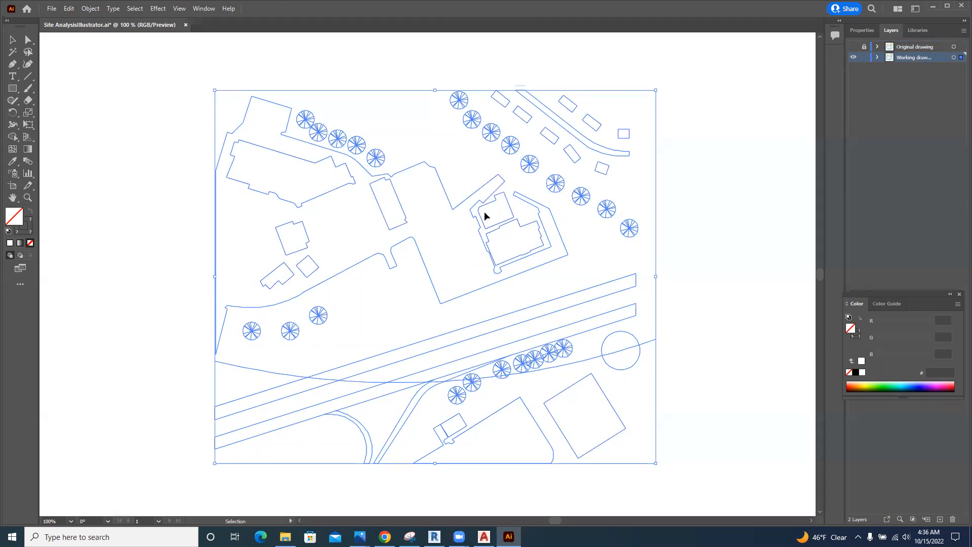
{"action": "right_click", "coordinate": [343, 184]}
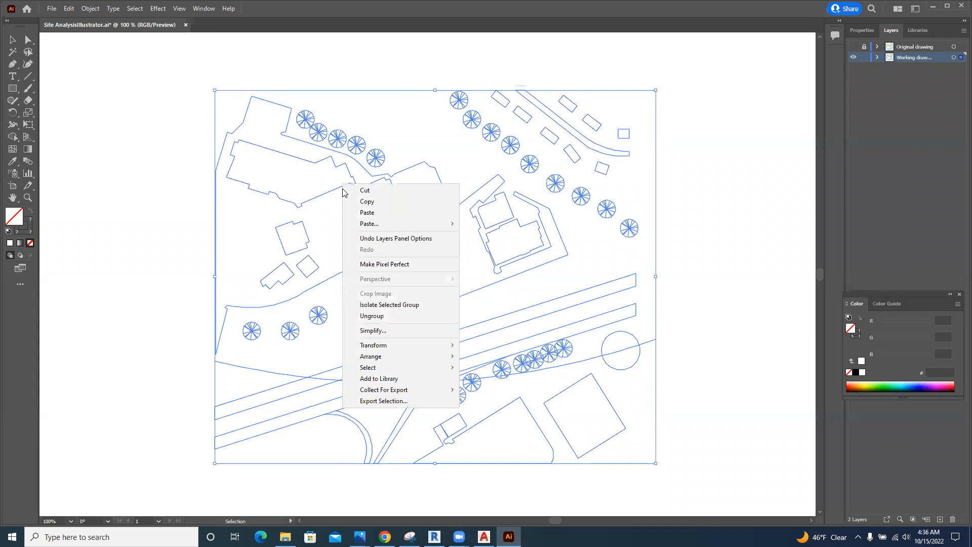
{"action": "left_click", "coordinate": [383, 316]}
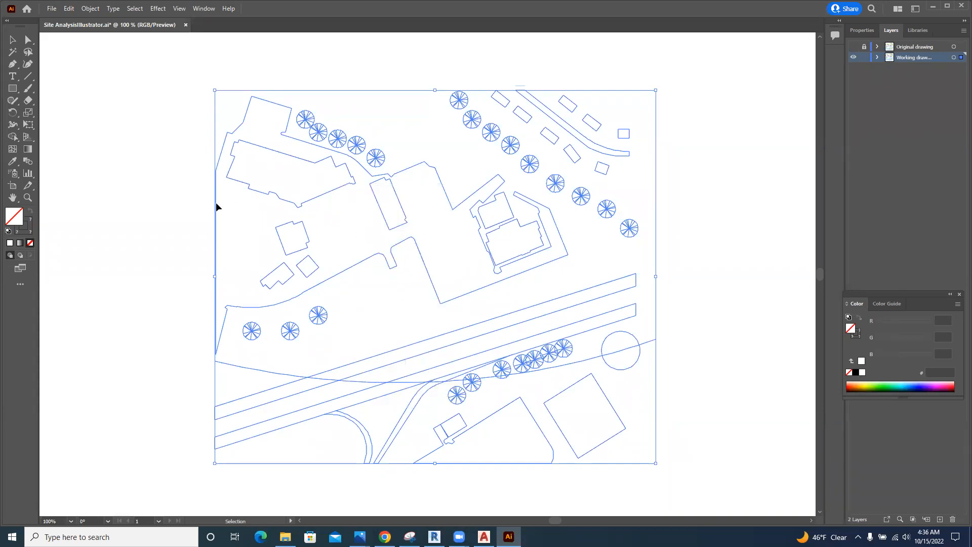
{"action": "left_click", "coordinate": [189, 205]}
- Select all building outlines with the same stroke color as the large upper-left building and make them a Live Paint group
{"action": "left_click", "coordinate": [322, 196]}
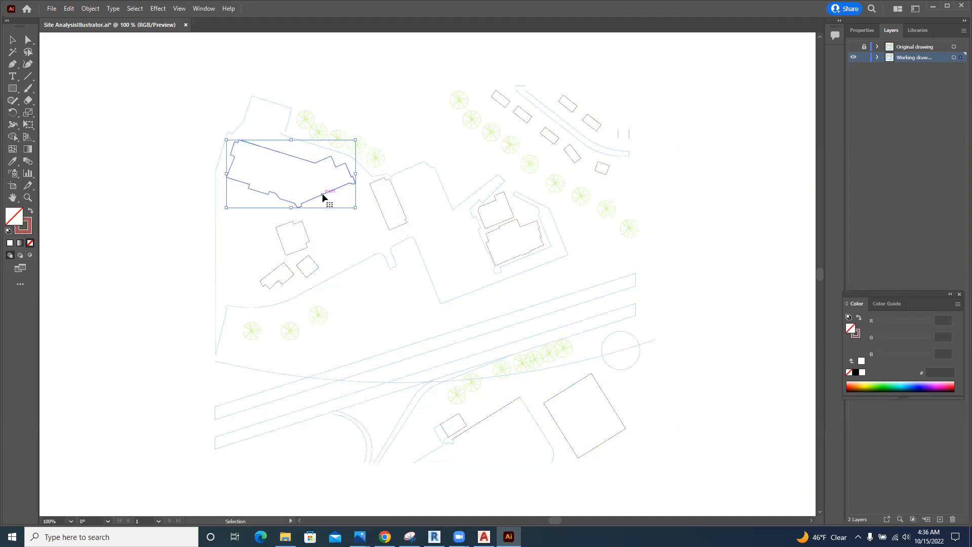
{"action": "left_click", "coordinate": [141, 13]}
{"action": "mouse_move", "coordinate": [177, 108]}
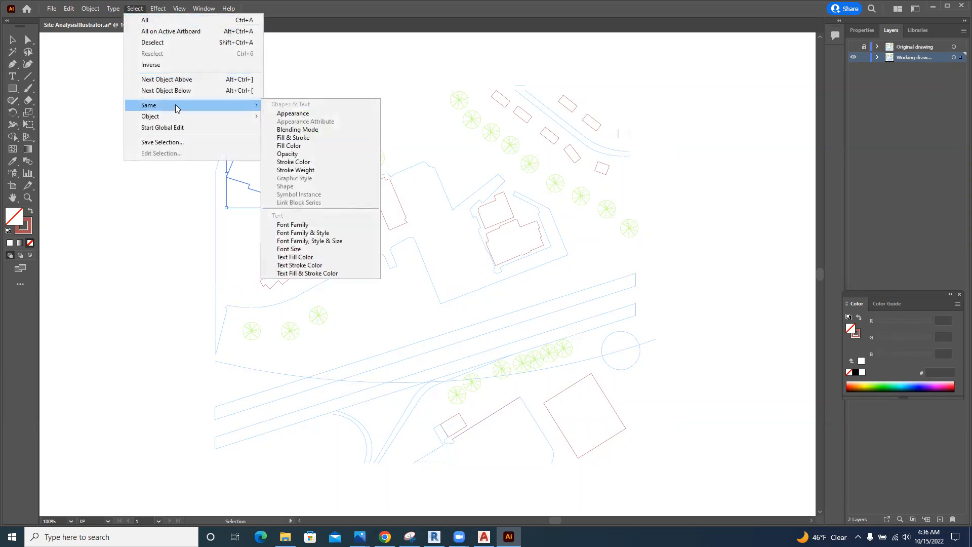
{"action": "left_click", "coordinate": [301, 162]}
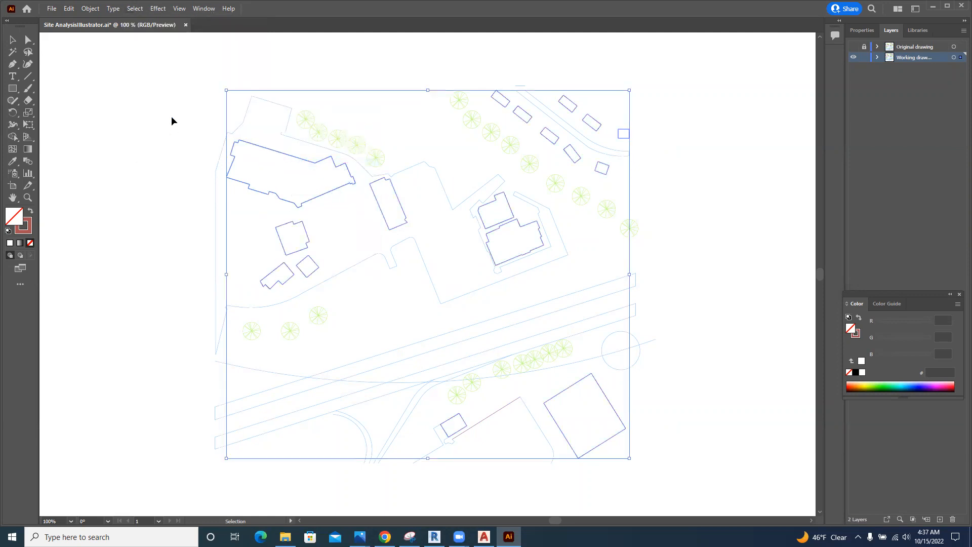
{"action": "left_click", "coordinate": [90, 9]}
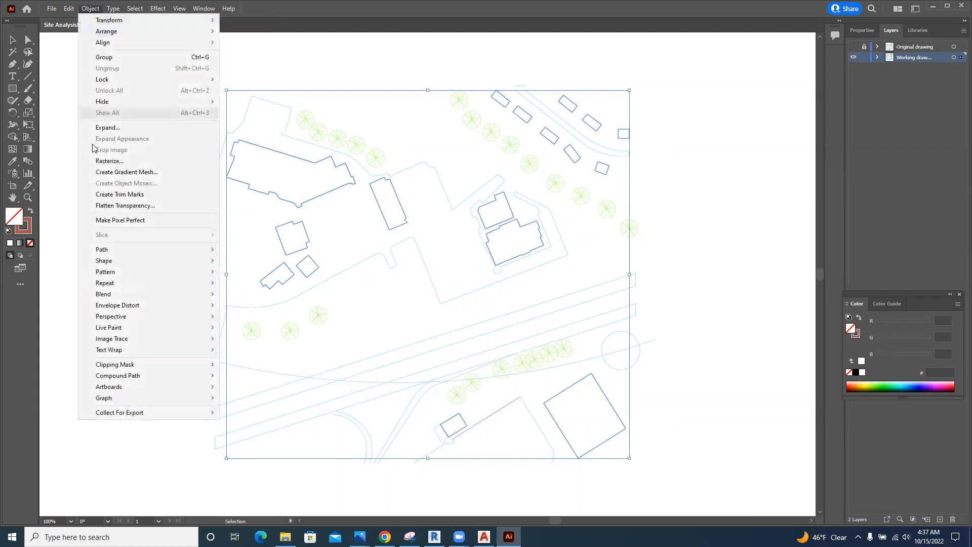
{"action": "mouse_move", "coordinate": [115, 329]}
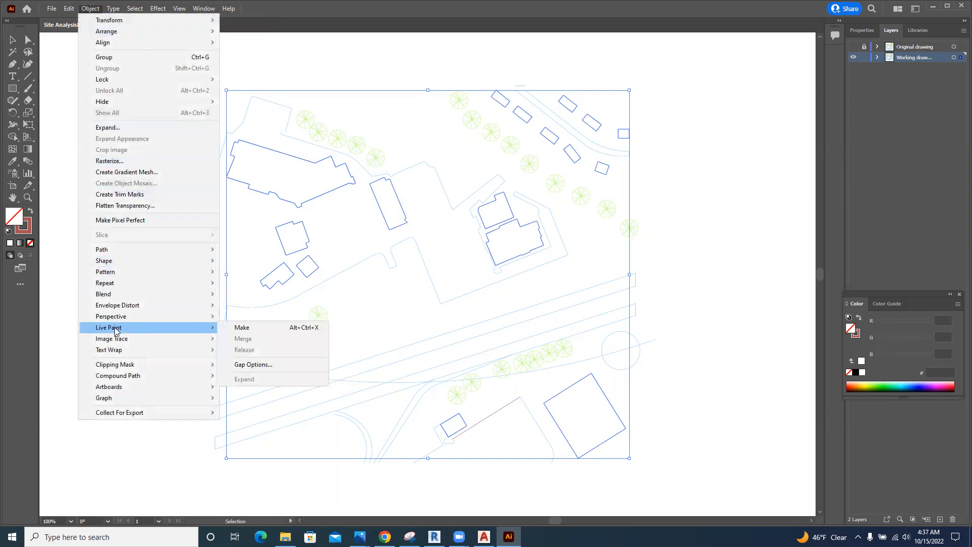
{"action": "left_click", "coordinate": [236, 327]}
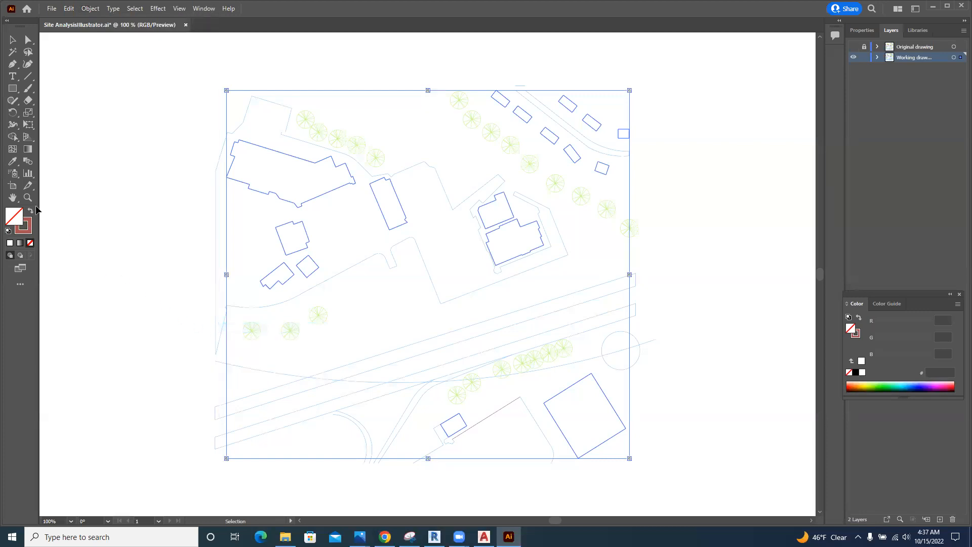
- Choose the Live Paint Bucket and set its fill color to light purple, hex A193D1
{"action": "left_click", "coordinate": [17, 143]}
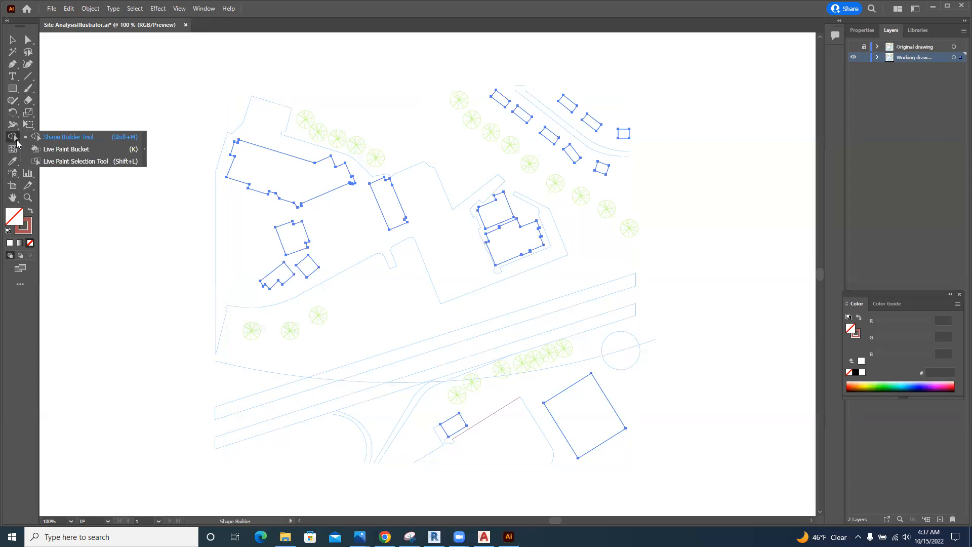
{"action": "left_click", "coordinate": [50, 150]}
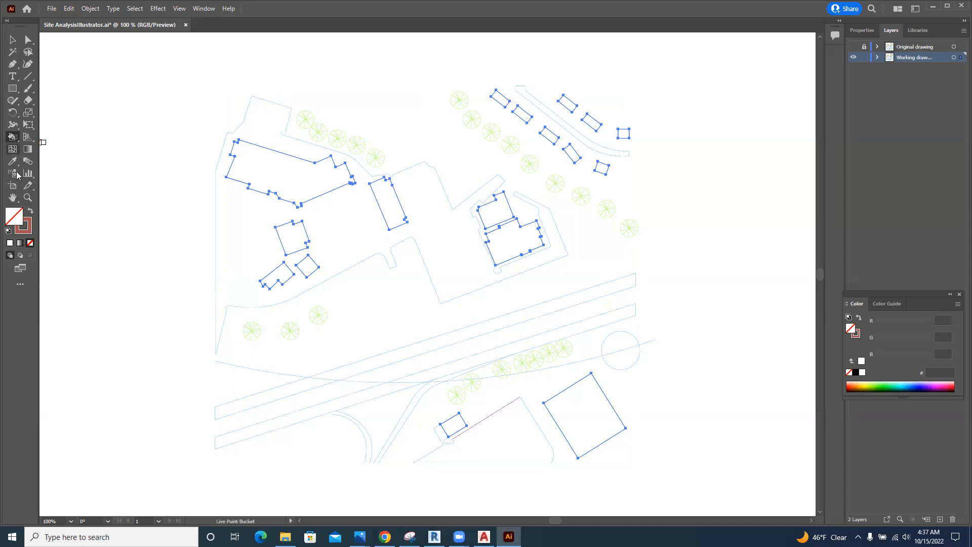
{"action": "double_click", "coordinate": [16, 219]}
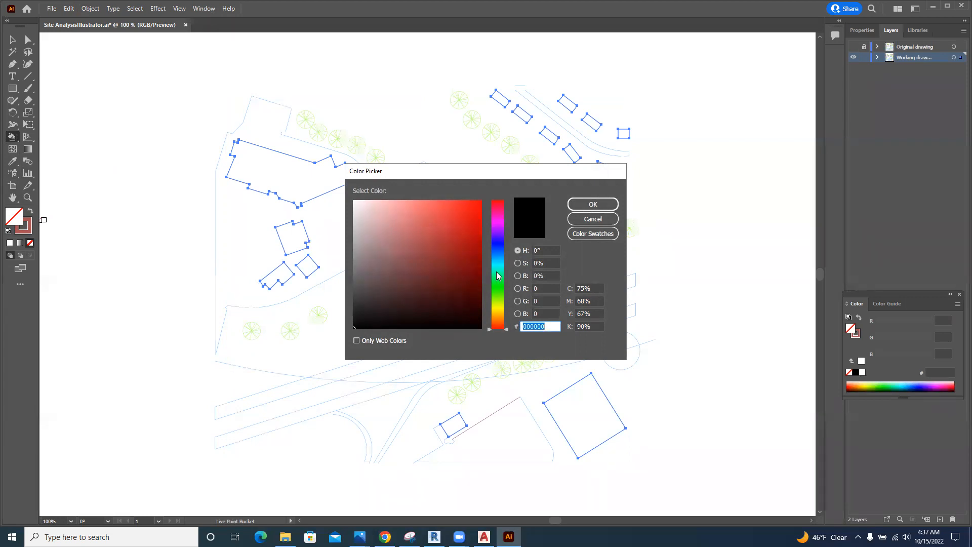
{"action": "left_click", "coordinate": [498, 238]}
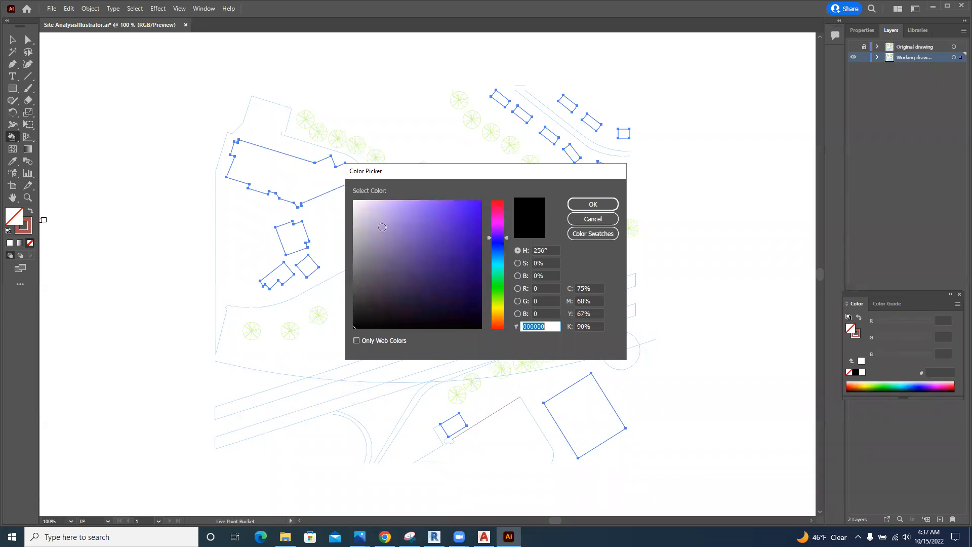
{"action": "left_click", "coordinate": [393, 222]}
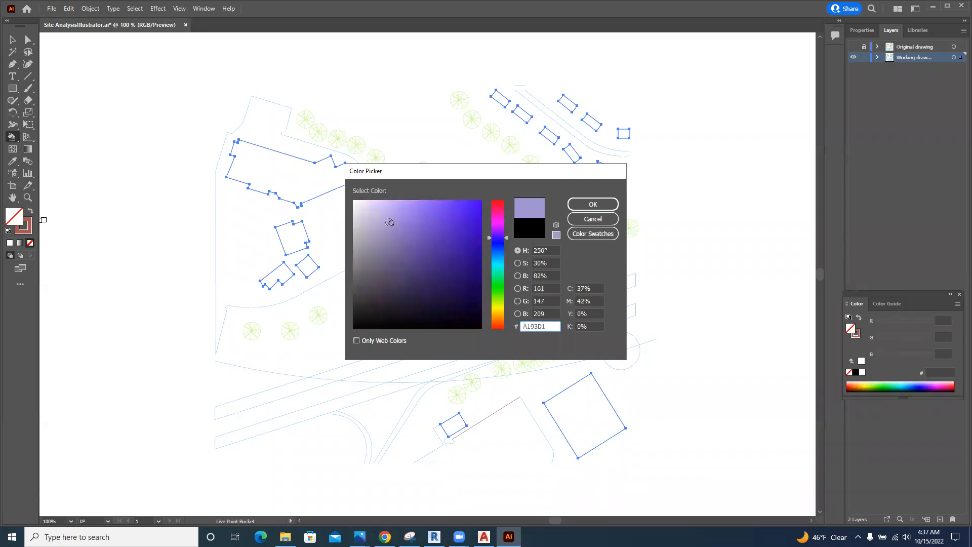
{"action": "left_click", "coordinate": [592, 205]}
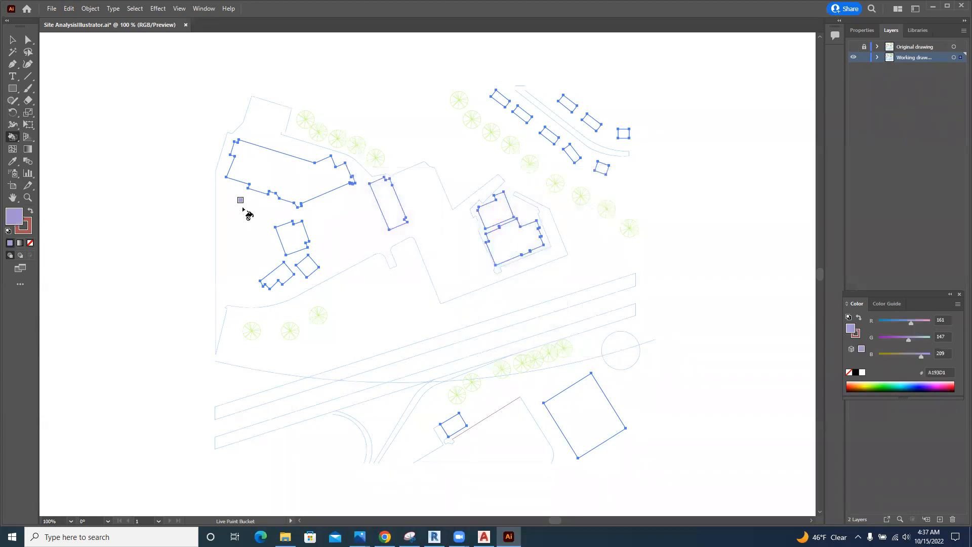
- Set the stroke color to dark gray, hex 474040
{"action": "left_click", "coordinate": [30, 233]}
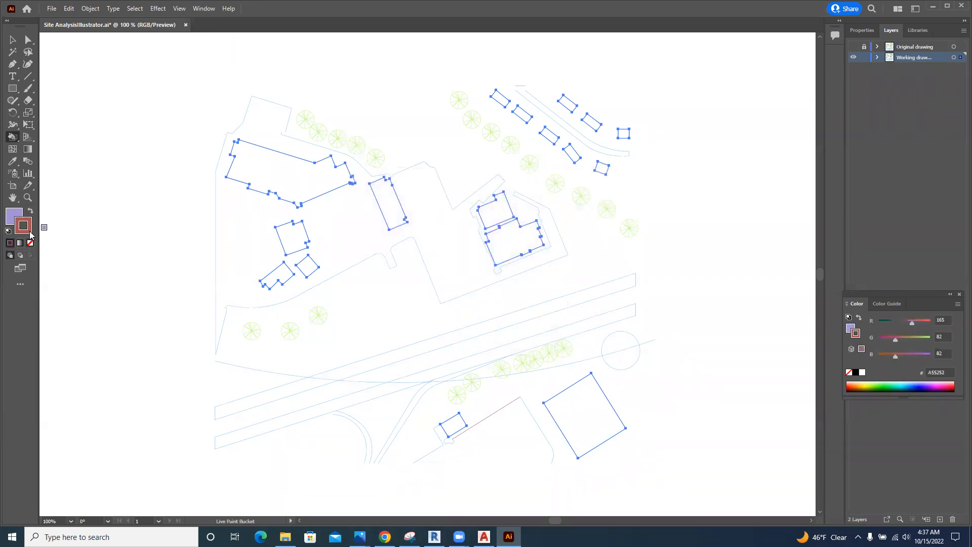
{"action": "double_click", "coordinate": [29, 233]}
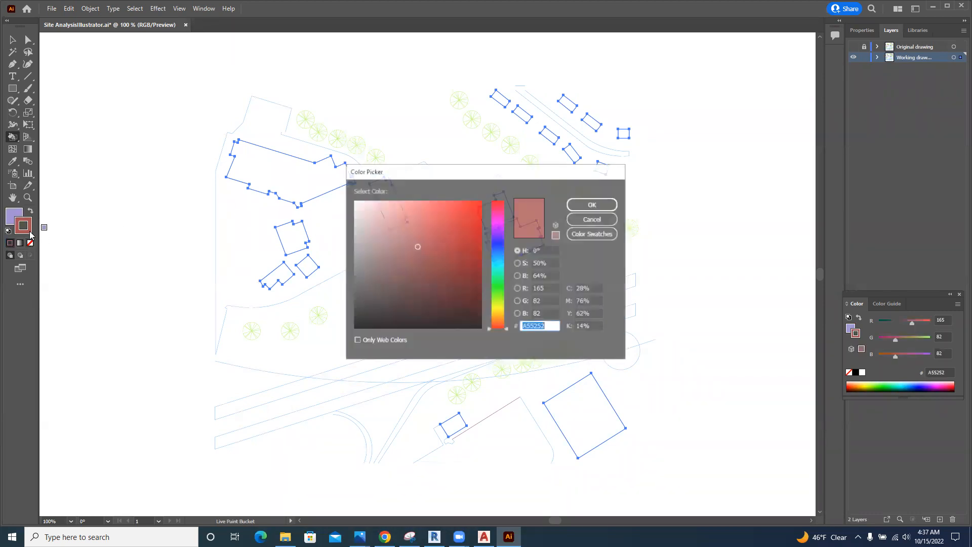
{"action": "left_click", "coordinate": [365, 293]}
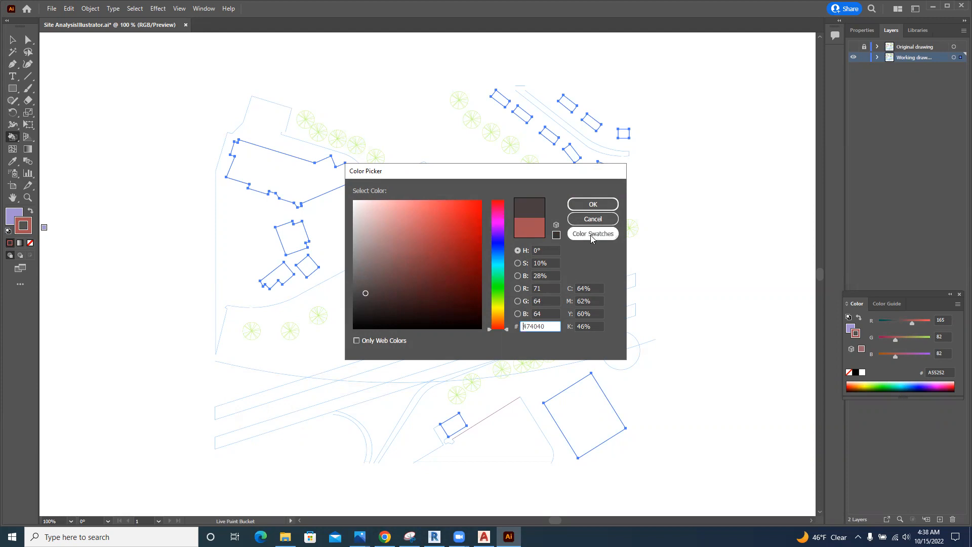
{"action": "left_click", "coordinate": [590, 205]}
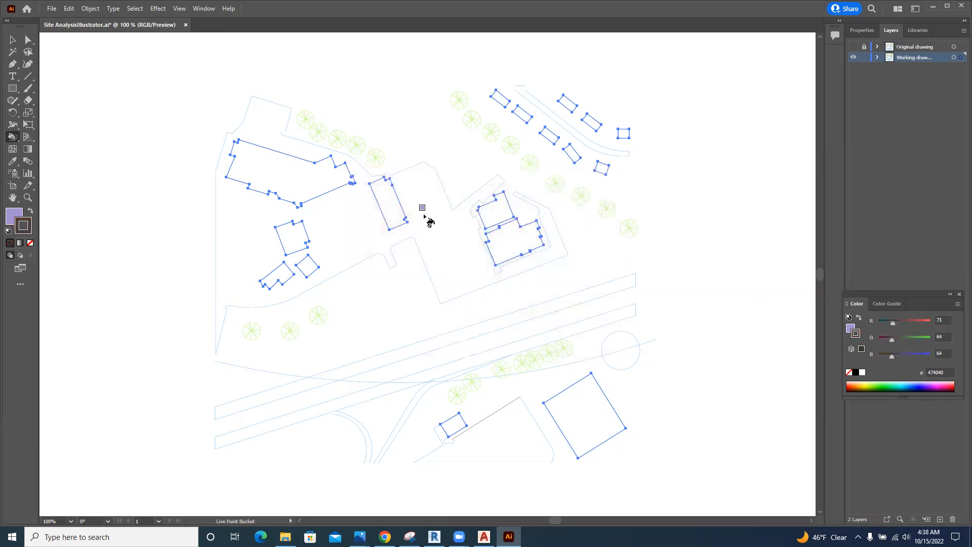
- Fill every building footprint on the site plan with the light purple color using the Live Paint Bucket
{"action": "left_click", "coordinate": [274, 185]}
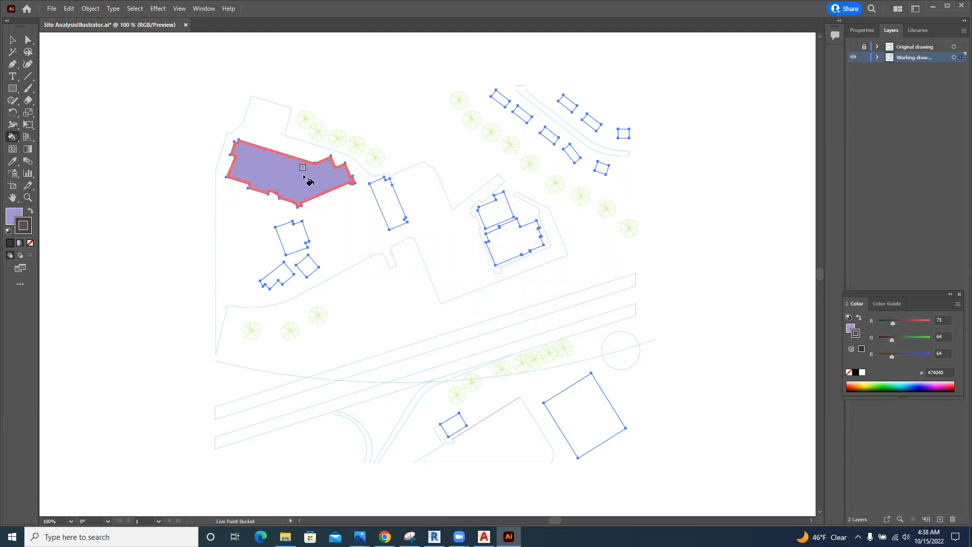
{"action": "left_click", "coordinate": [396, 212]}
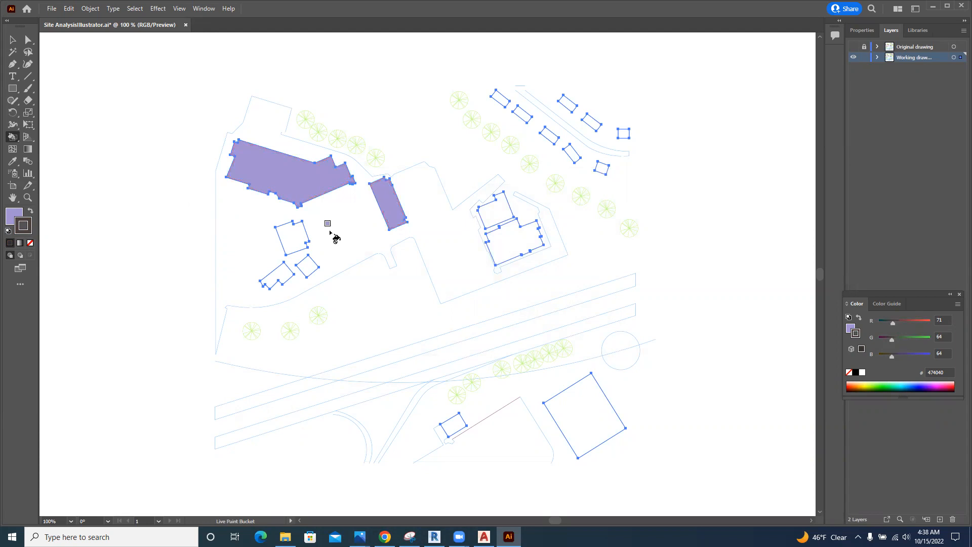
{"action": "left_click", "coordinate": [292, 238]}
{"action": "left_click", "coordinate": [307, 271]}
{"action": "left_click", "coordinate": [284, 276]}
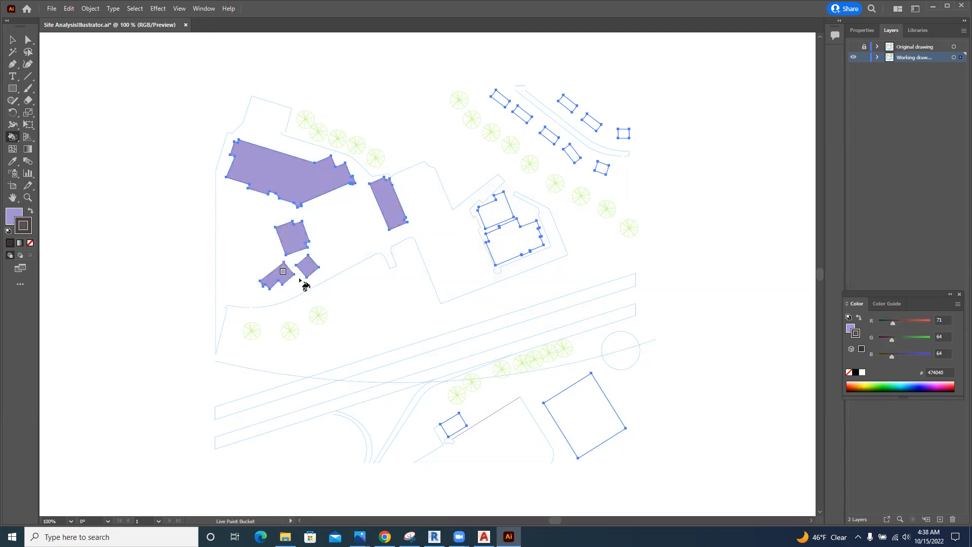
{"action": "left_click", "coordinate": [499, 216]}
{"action": "left_click", "coordinate": [513, 244]}
{"action": "left_click", "coordinate": [572, 153]}
{"action": "left_click", "coordinate": [602, 169]}
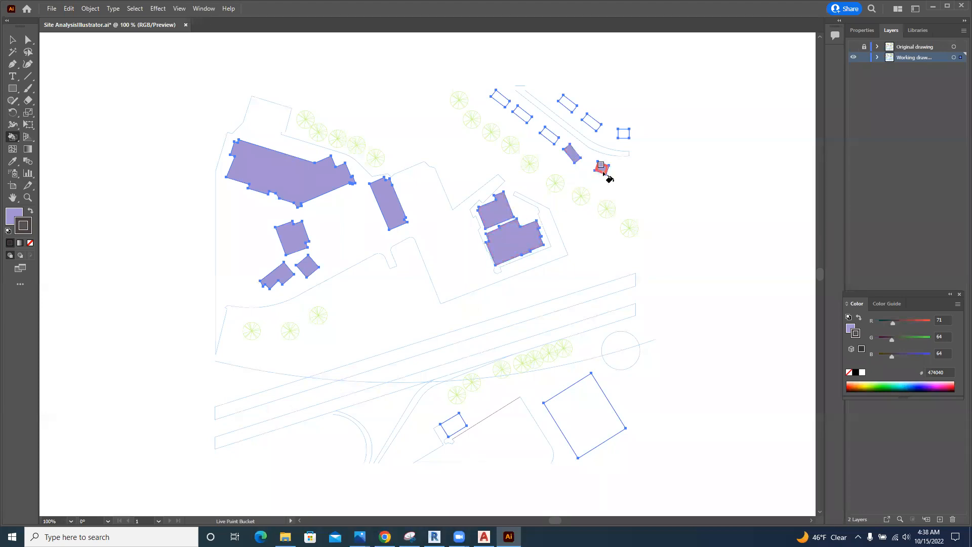
{"action": "left_click", "coordinate": [549, 137]}
{"action": "left_click", "coordinate": [523, 115]}
{"action": "left_click", "coordinate": [501, 98]}
{"action": "left_click", "coordinate": [568, 104]}
{"action": "left_click", "coordinate": [595, 125]}
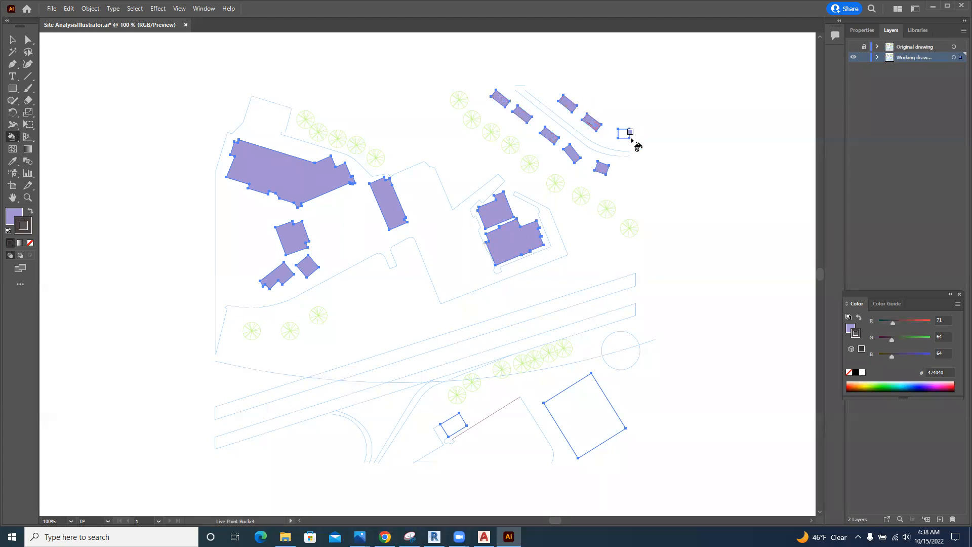
{"action": "left_click", "coordinate": [629, 137]}
{"action": "left_click", "coordinate": [455, 425]}
{"action": "left_click", "coordinate": [586, 411]}
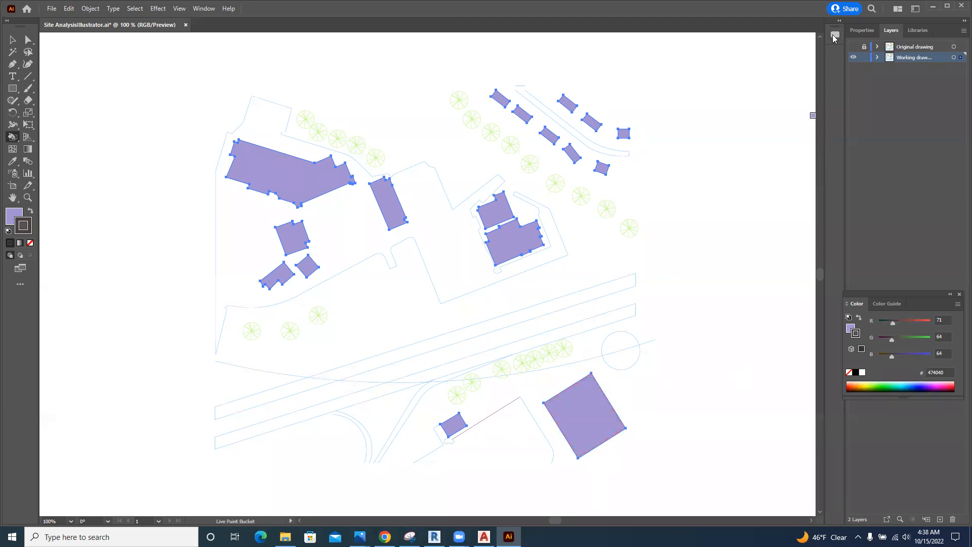
- Expand the buildings' Live Paint group into regular filled shapes and return to the layer list
{"action": "left_click", "coordinate": [862, 31]}
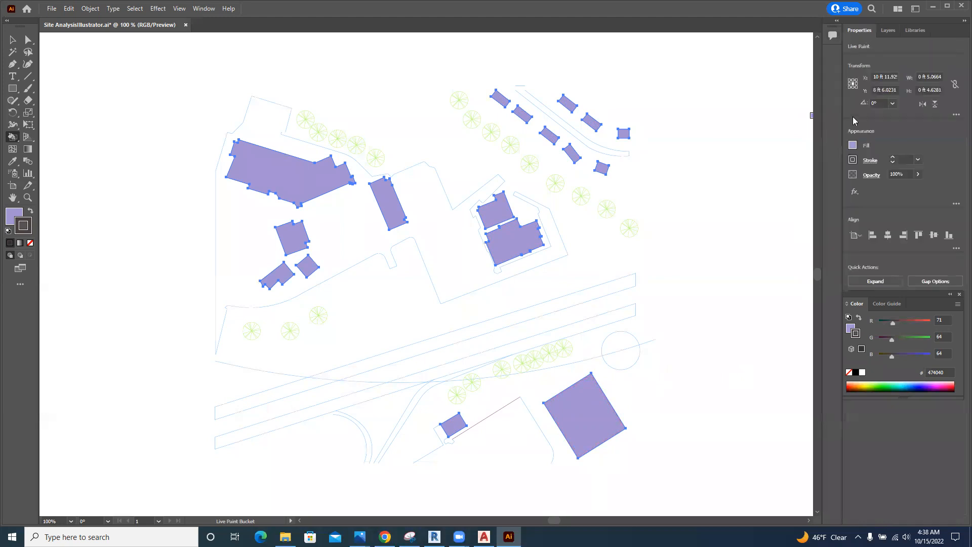
{"action": "left_click", "coordinate": [880, 282]}
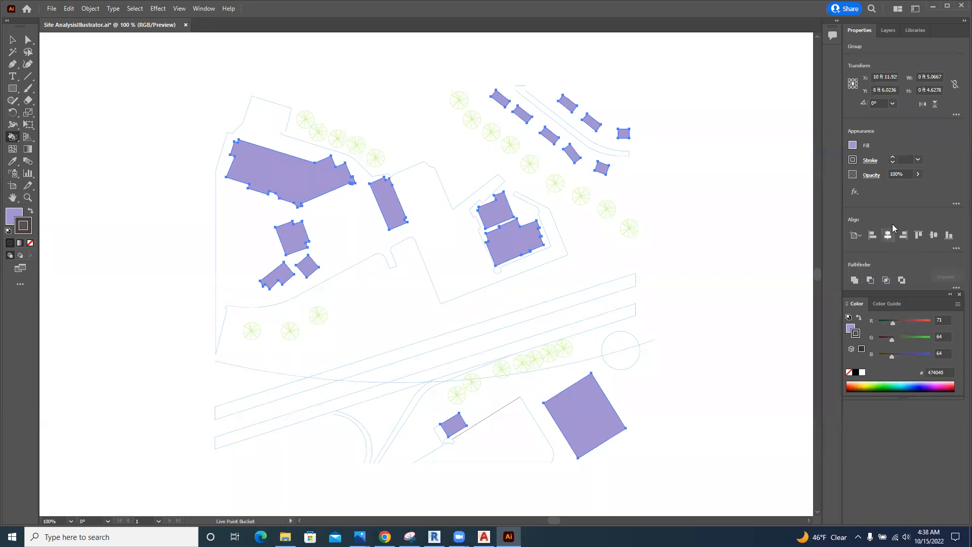
{"action": "left_click", "coordinate": [890, 32]}
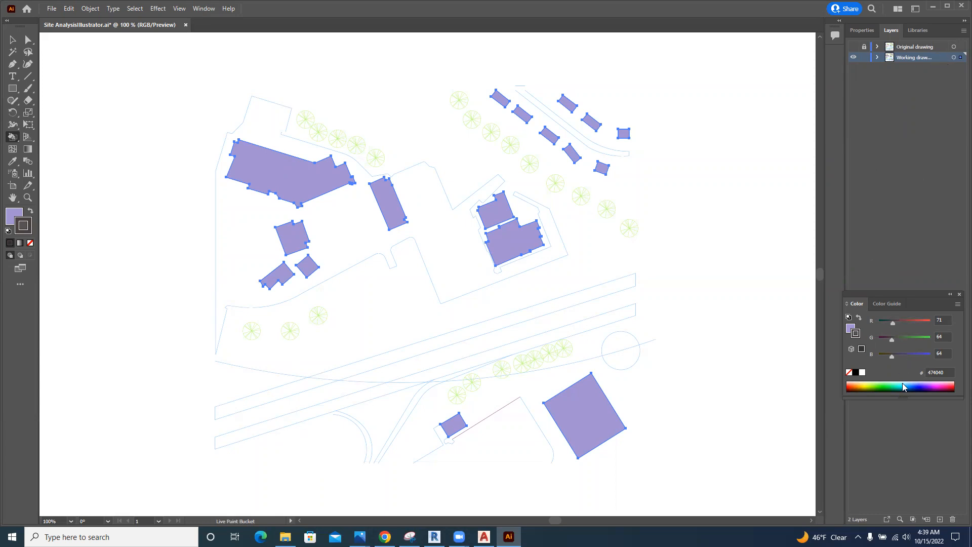
- Create a new layer named Buildings and move the selected purple building shapes onto it
{"action": "left_click", "coordinate": [940, 521]}
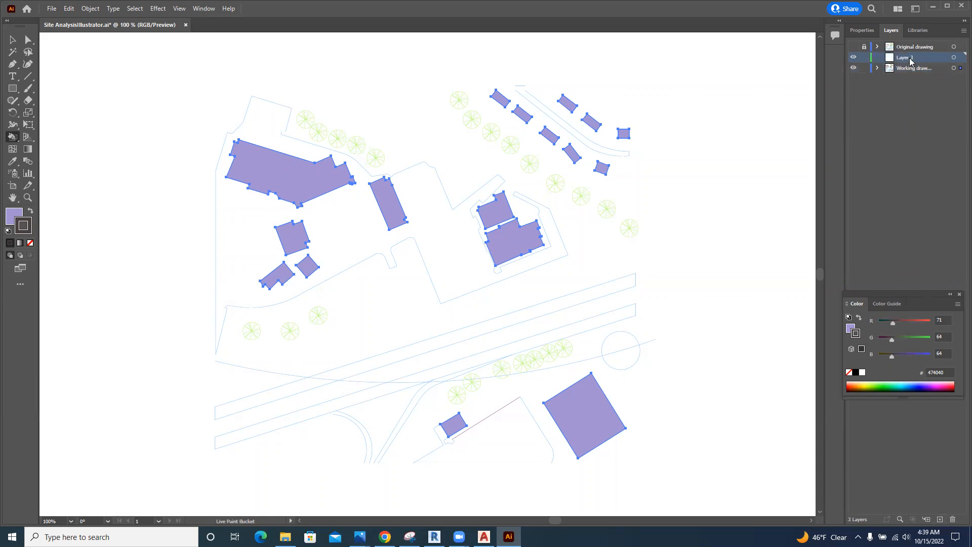
{"action": "double_click", "coordinate": [908, 57]}
{"action": "type", "text": "Buildings"}
{"action": "left_click", "coordinate": [919, 385]}
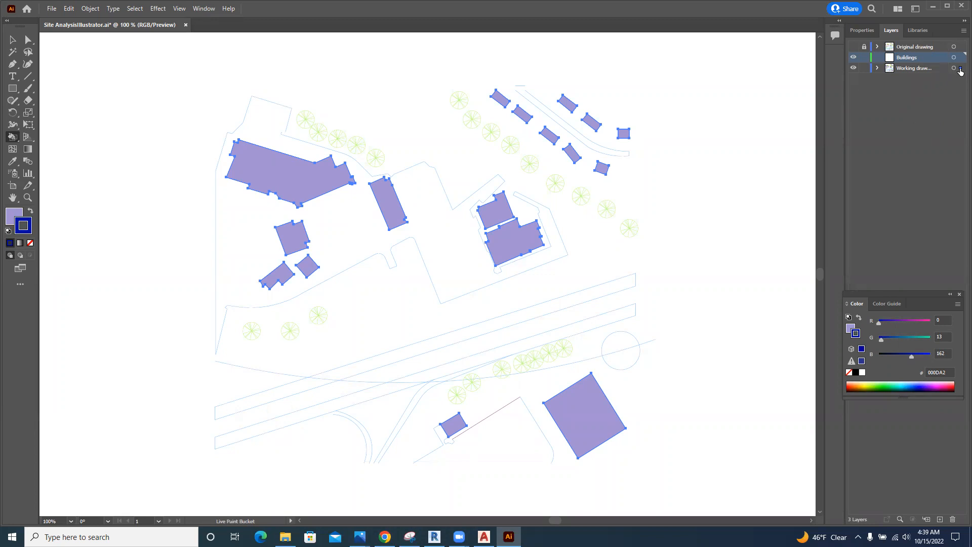
{"action": "left_click_drag", "start_coordinate": [960, 69], "coordinate": [961, 57]}
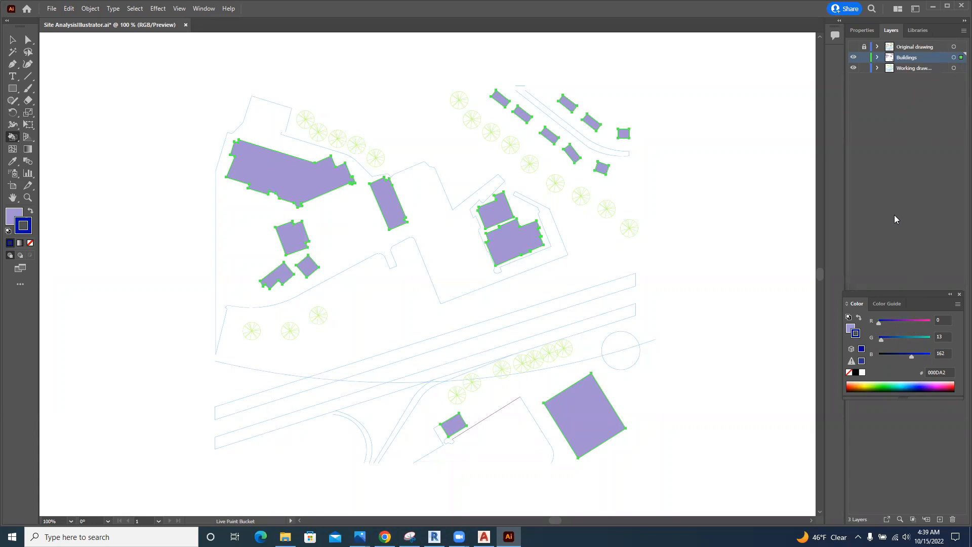
- Select one light blue outline of the paved area and extend the selection to all objects with the same stroke color
{"action": "left_click", "coordinate": [12, 40]}
{"action": "left_click", "coordinate": [245, 174]}
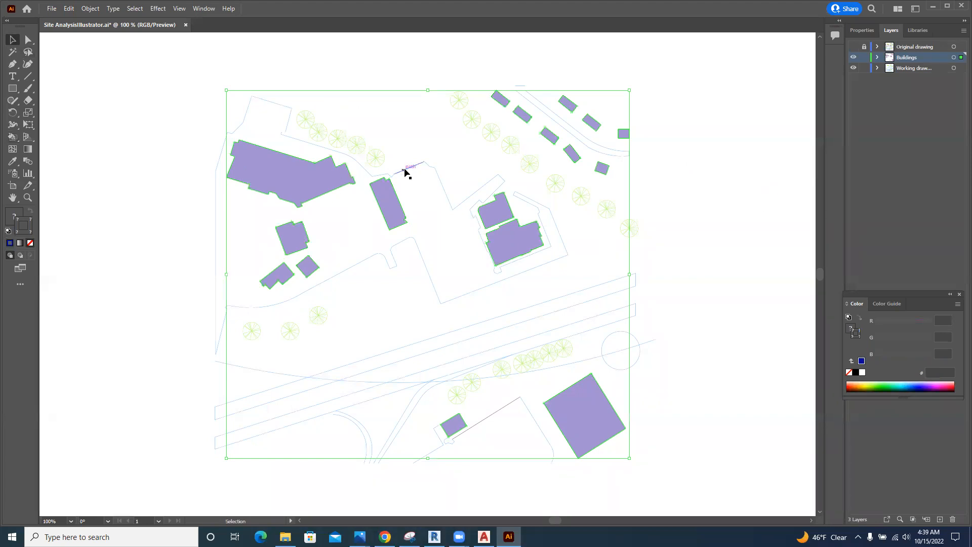
{"action": "left_click", "coordinate": [410, 170]}
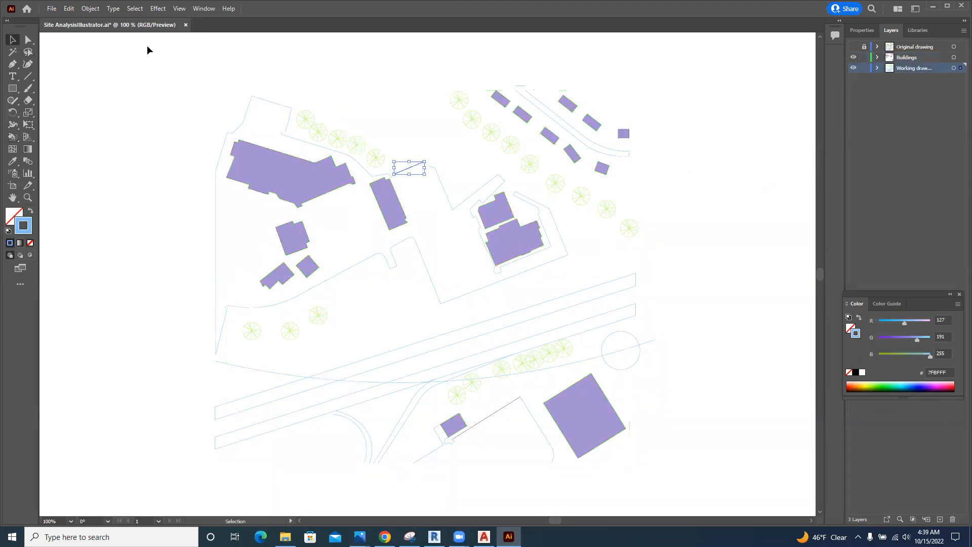
{"action": "left_click", "coordinate": [135, 9]}
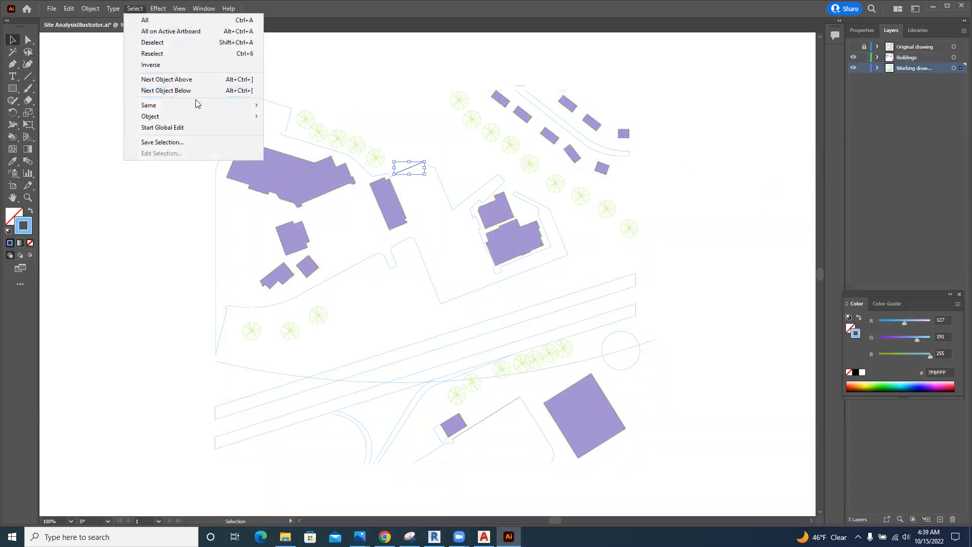
{"action": "mouse_move", "coordinate": [255, 106]}
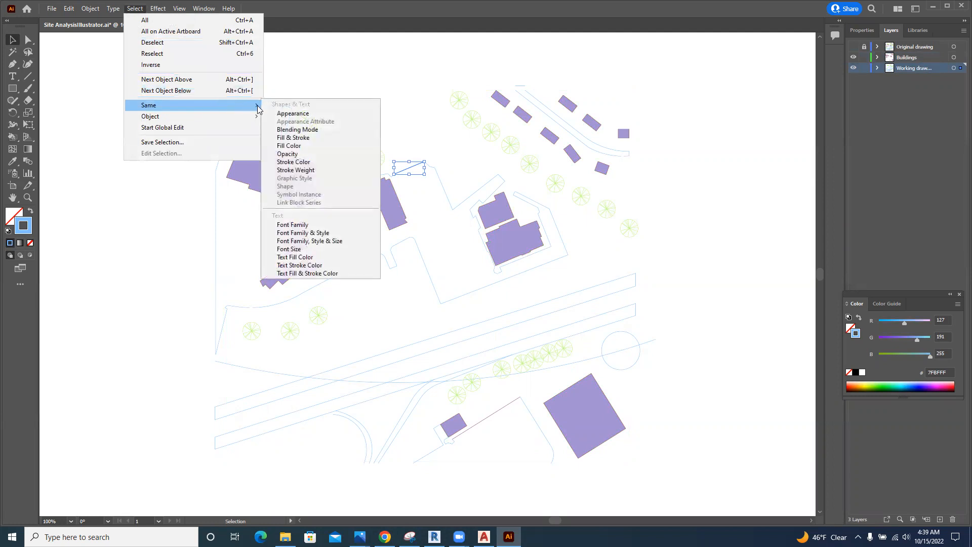
{"action": "left_click", "coordinate": [307, 162]}
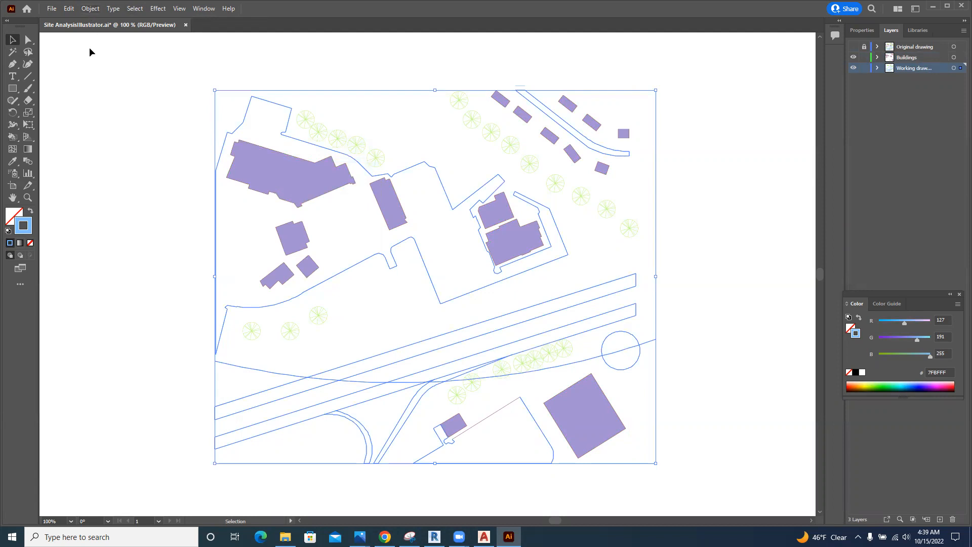
- Make a Live Paint group from the selected light blue linework and accept the Live Paint Bucket options with only Paint Fills on
{"action": "left_click", "coordinate": [91, 11]}
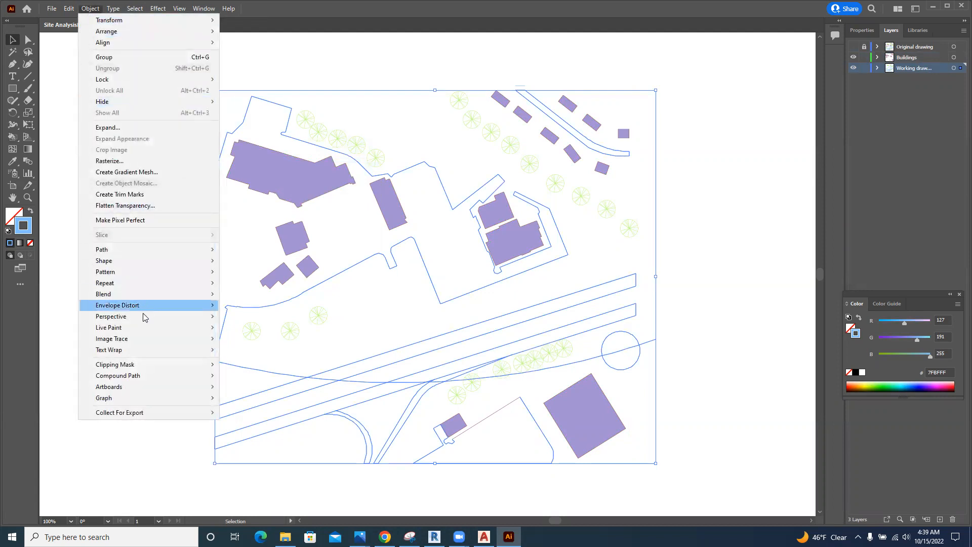
{"action": "mouse_move", "coordinate": [167, 330]}
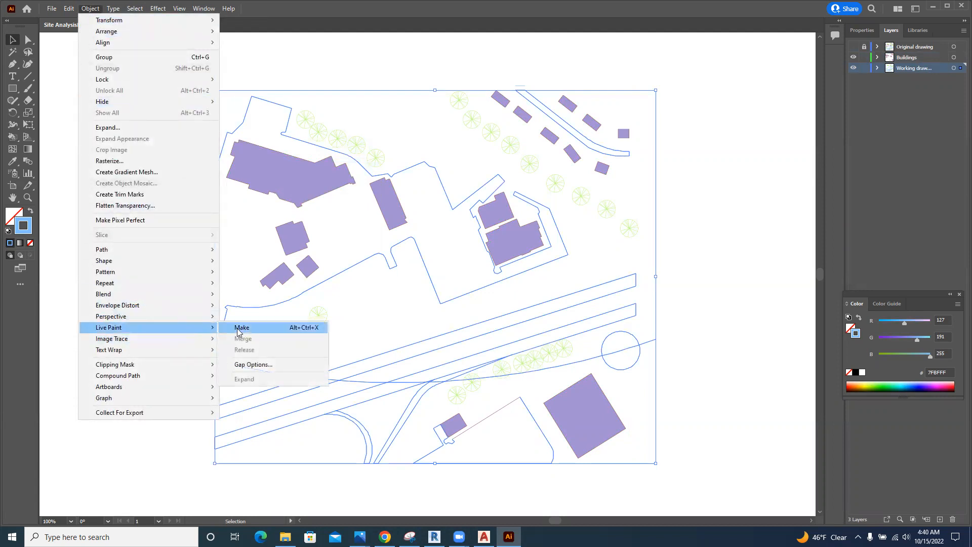
{"action": "left_click", "coordinate": [242, 329]}
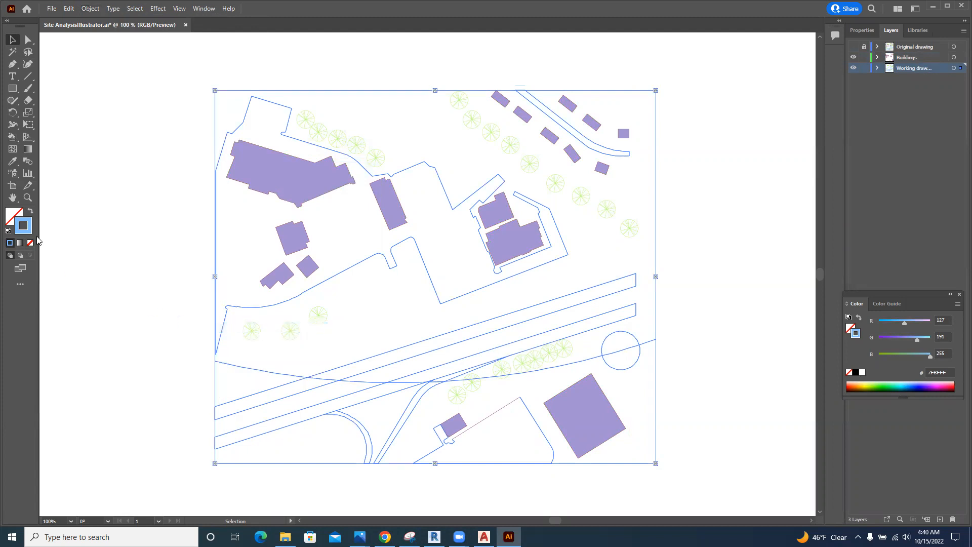
{"action": "double_click", "coordinate": [12, 138]}
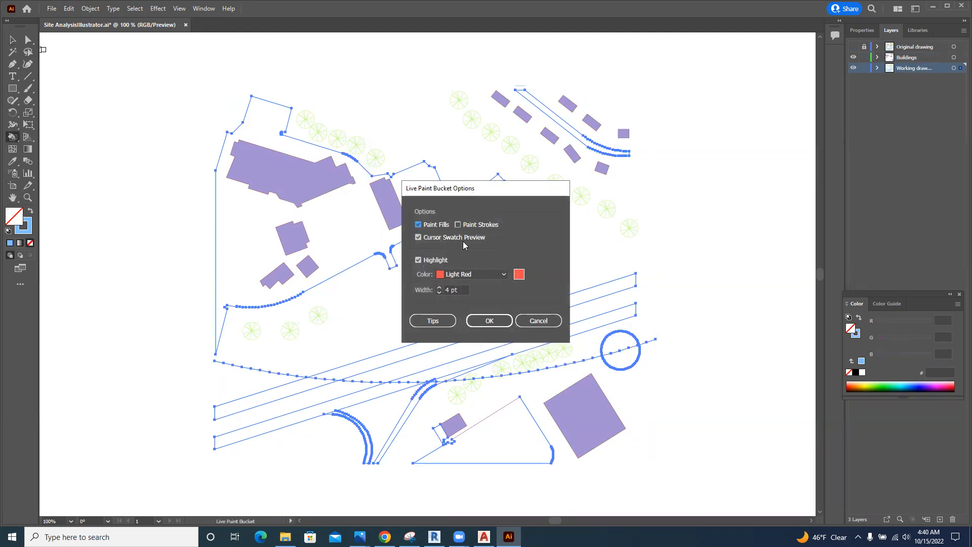
{"action": "left_click", "coordinate": [490, 321]}
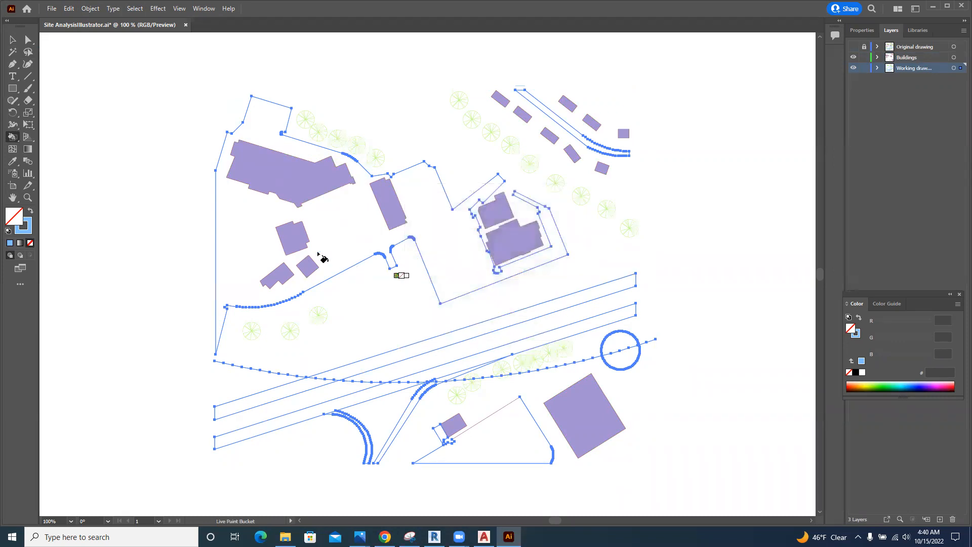
- Set the Live Paint fill color to medium gray, hex 8E8888
{"action": "double_click", "coordinate": [10, 220]}
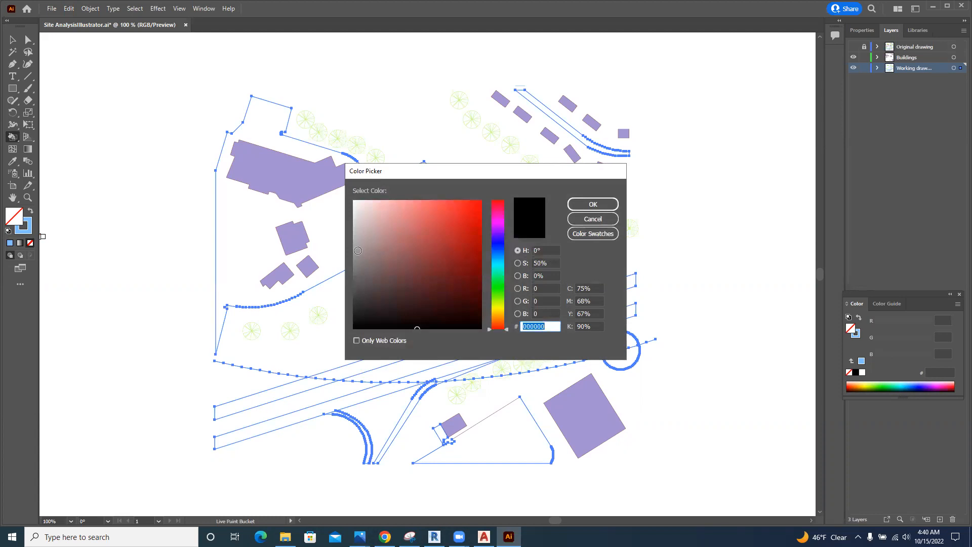
{"action": "left_click", "coordinate": [363, 254]}
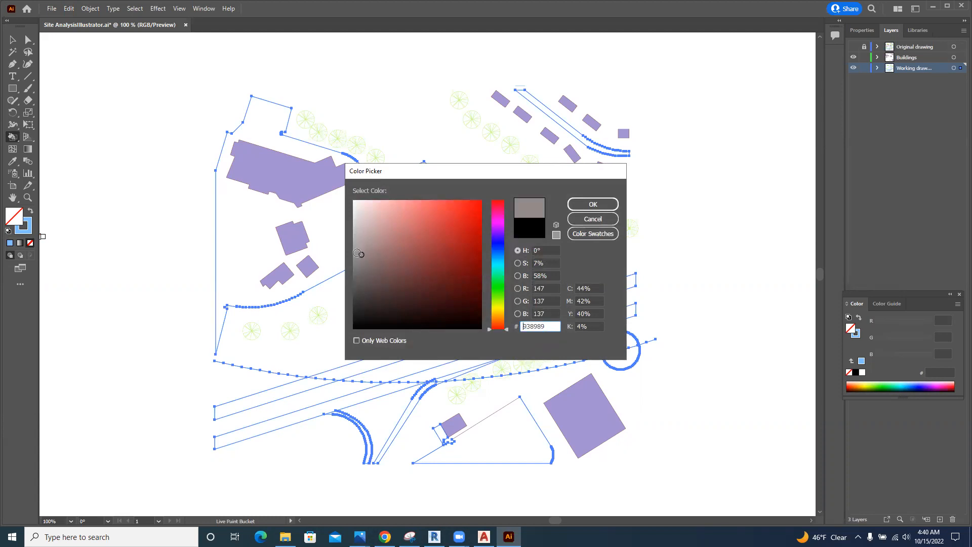
{"action": "left_click", "coordinate": [358, 256]}
{"action": "left_click", "coordinate": [593, 205]}
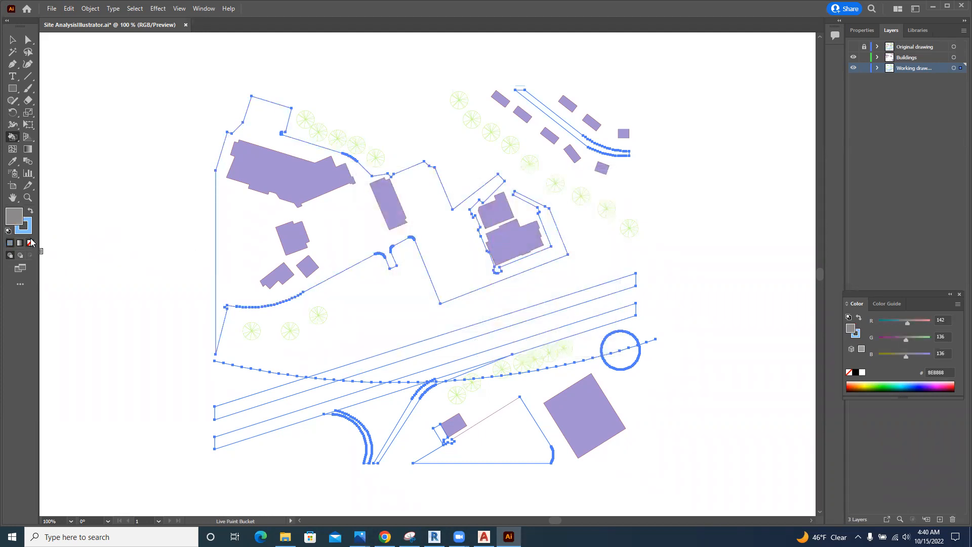
- Set the stroke color to dark gray, hex 414549
{"action": "left_click", "coordinate": [30, 232]}
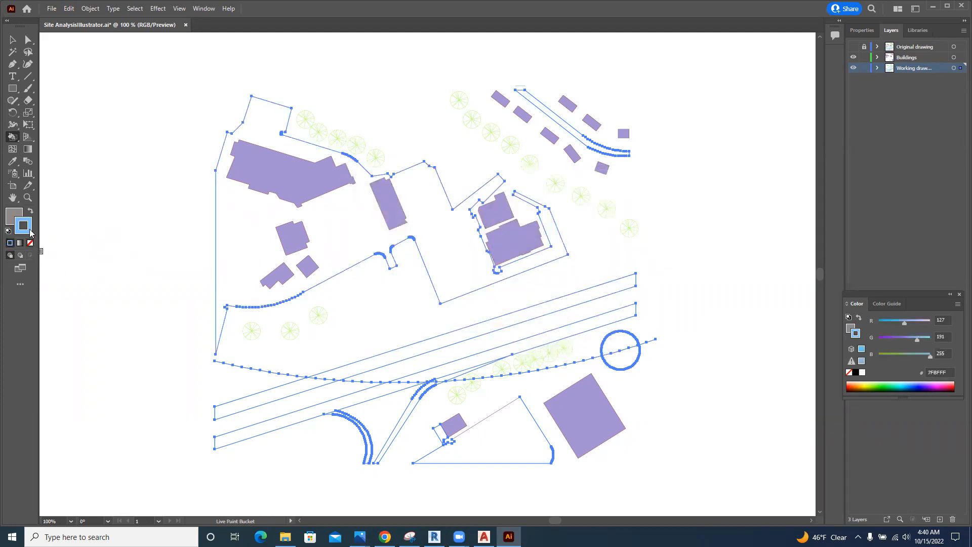
{"action": "double_click", "coordinate": [22, 225]}
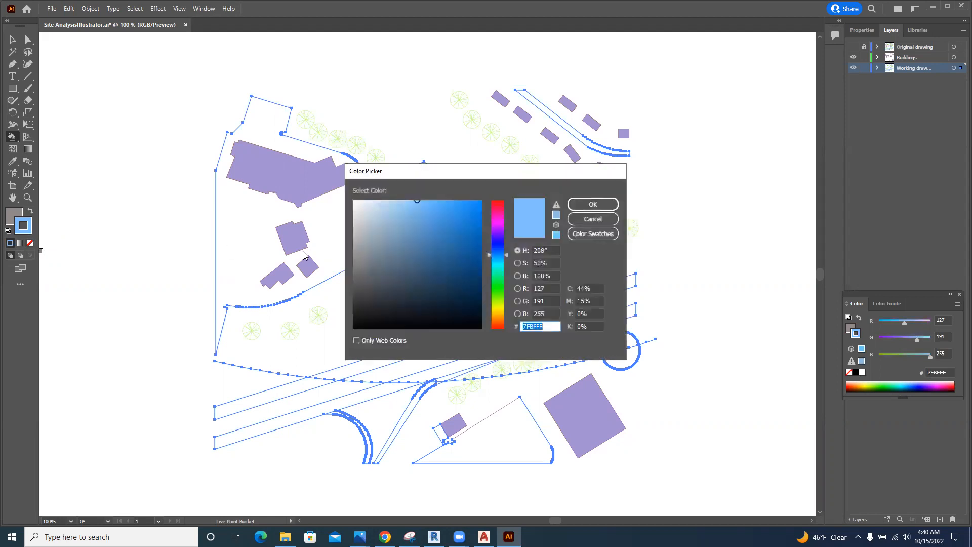
{"action": "left_click", "coordinate": [367, 292]}
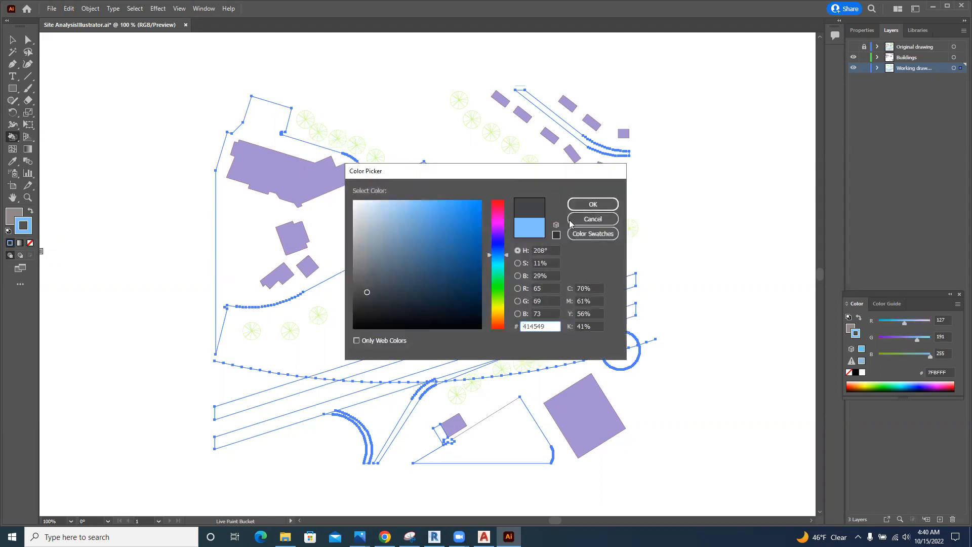
{"action": "left_click", "coordinate": [596, 209]}
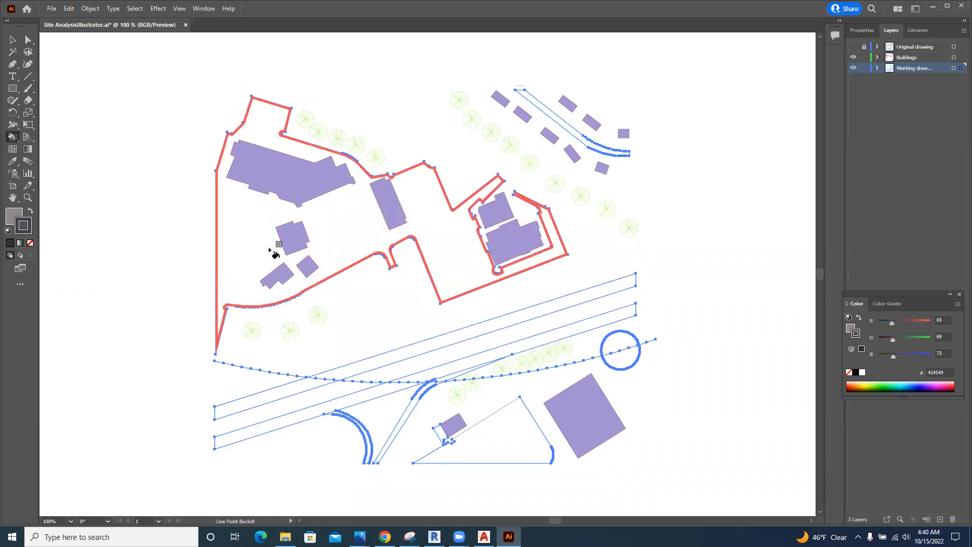
- Fill the large paved area around the buildings and the two long parallel roads with the gray fill
{"action": "left_click", "coordinate": [262, 245]}
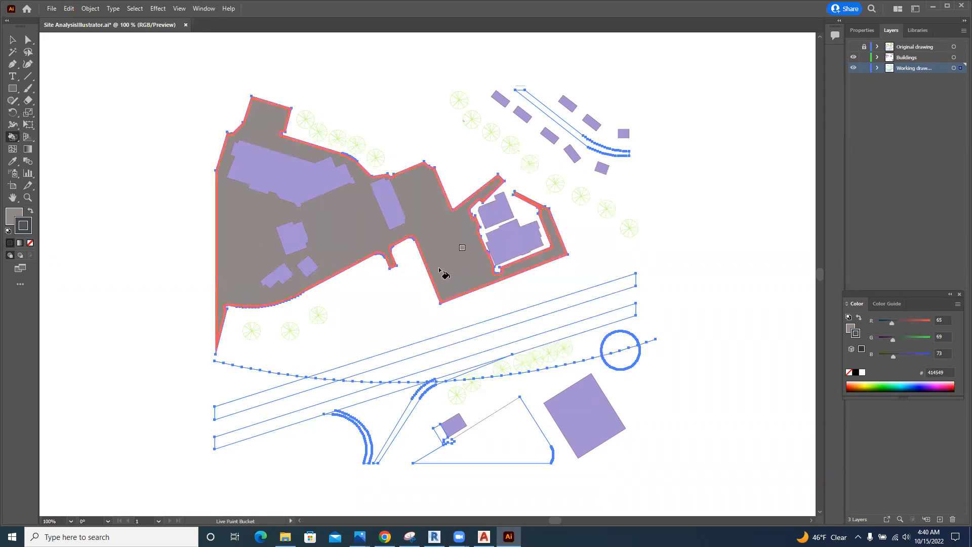
{"action": "left_click", "coordinate": [354, 375]}
{"action": "left_click", "coordinate": [306, 391]}
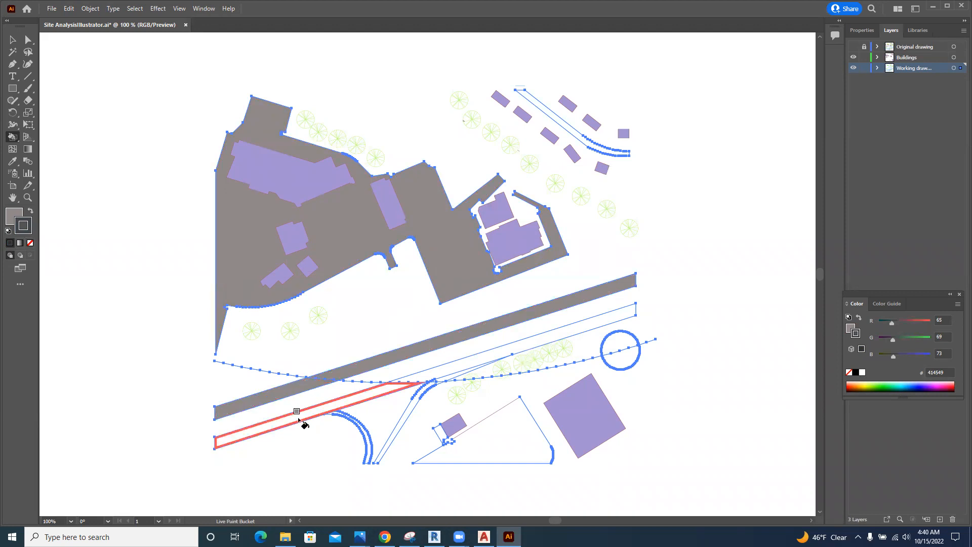
{"action": "left_click", "coordinate": [304, 422]}
{"action": "left_click", "coordinate": [449, 368]}
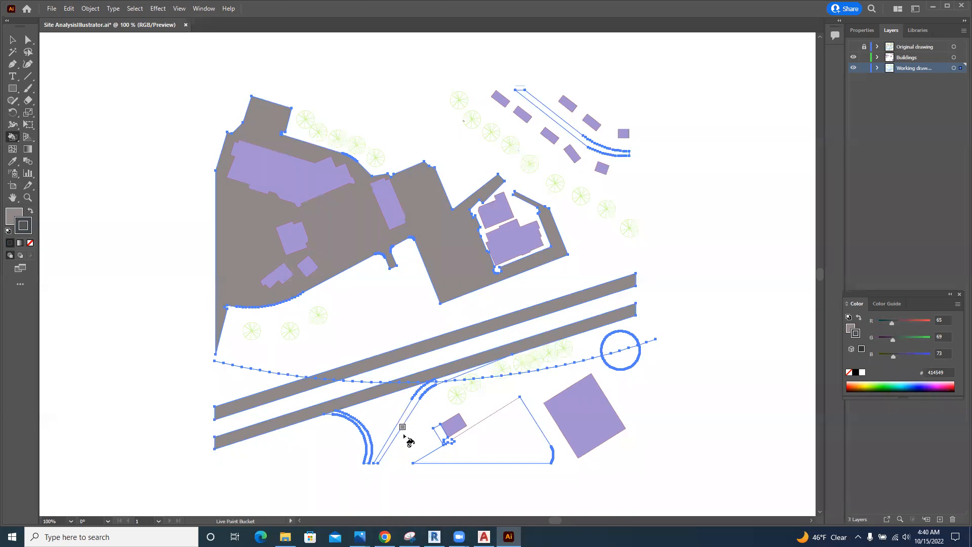
- Fill the curved road branching off the lower parallel road and the narrow wedge along that road's lower edge with the gray
{"action": "scroll", "coordinate": [388, 456], "scroll_direction": "up", "scroll_amount": 1}
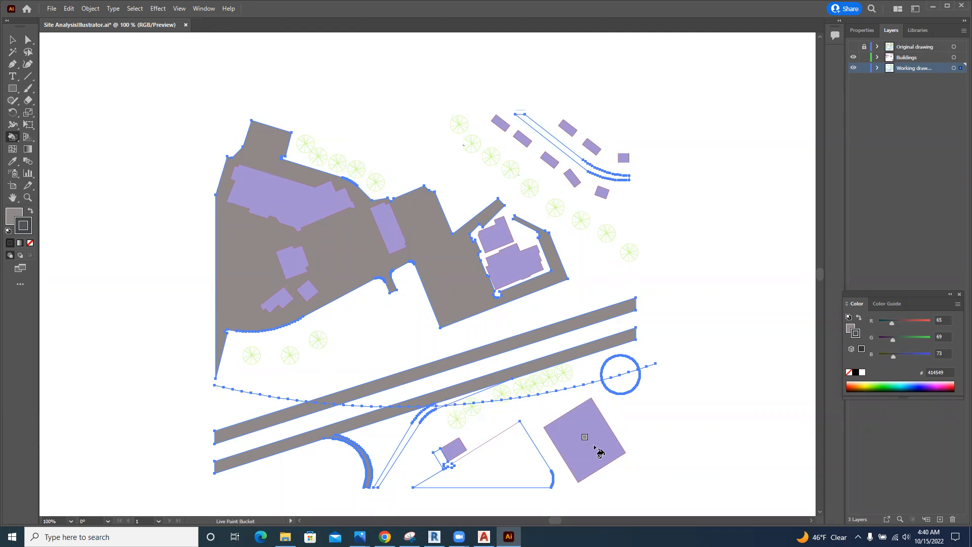
{"action": "key", "text": "ctrl+equal"}
{"action": "scroll", "coordinate": [575, 324], "scroll_direction": "down", "scroll_amount": 3}
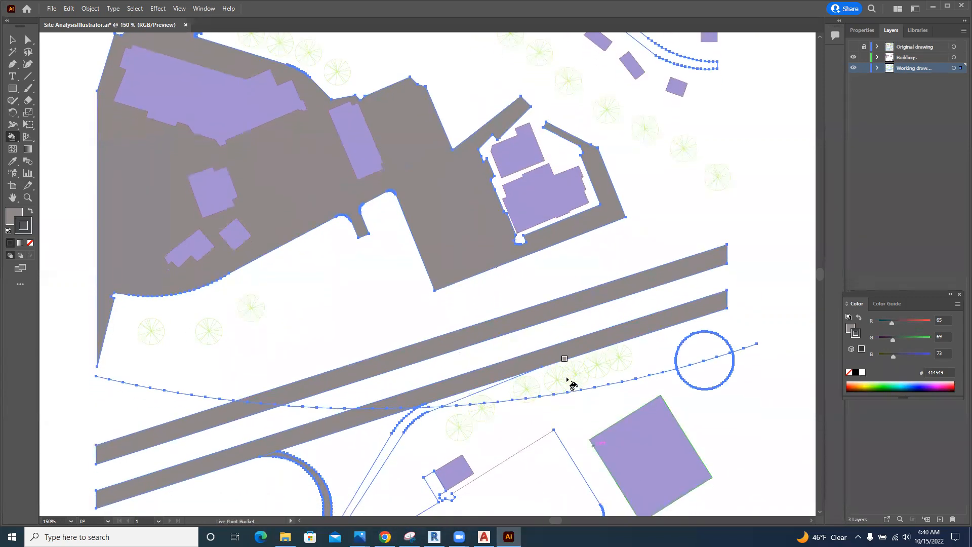
{"action": "scroll", "coordinate": [571, 385], "scroll_direction": "down", "scroll_amount": 4}
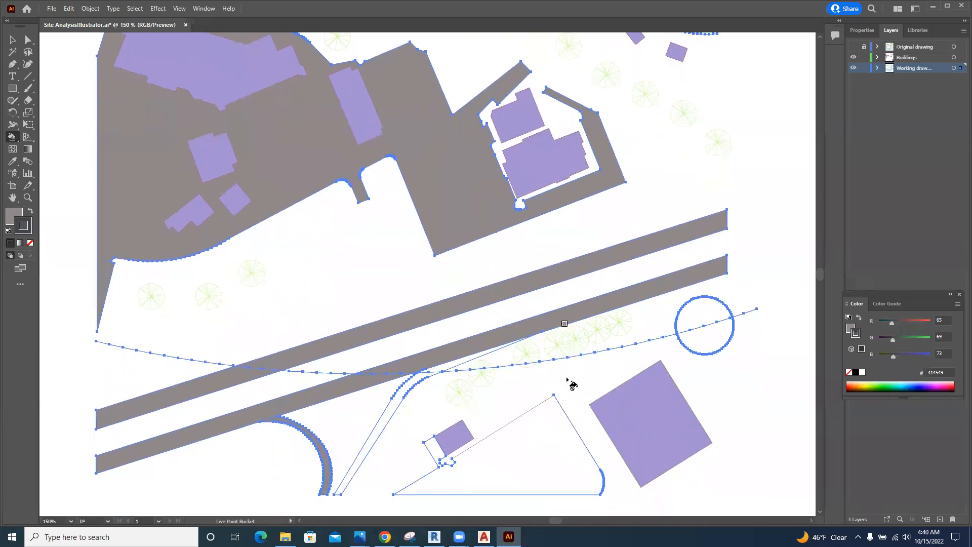
{"action": "key", "text": "ctrl+equal"}
{"action": "scroll", "coordinate": [502, 318], "scroll_direction": "down", "scroll_amount": 3}
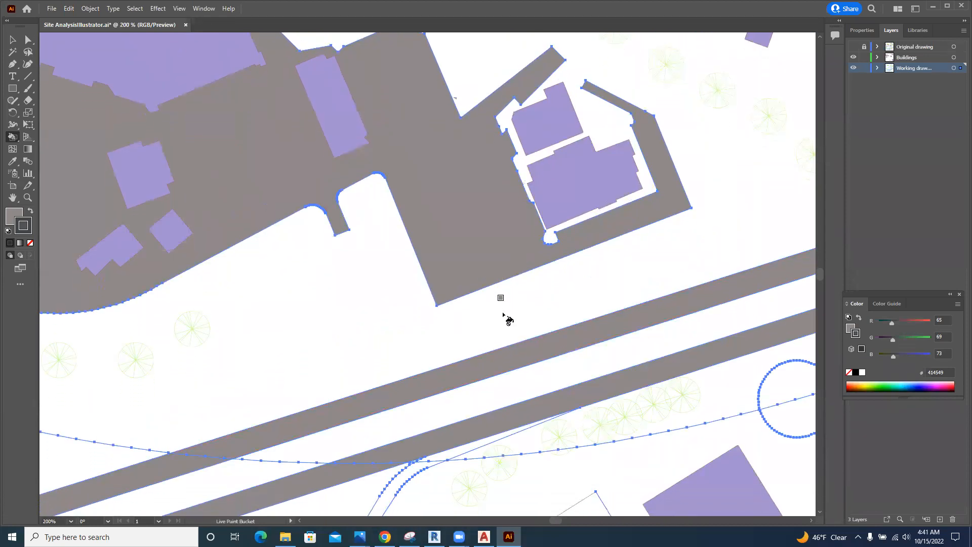
{"action": "scroll", "coordinate": [505, 316], "scroll_direction": "down", "scroll_amount": 5}
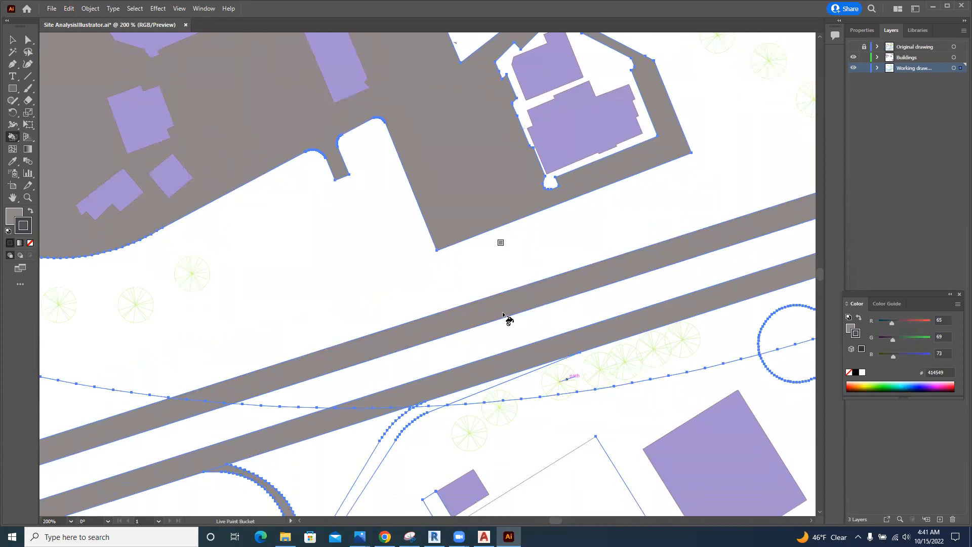
{"action": "scroll", "coordinate": [505, 317], "scroll_direction": "down", "scroll_amount": 5}
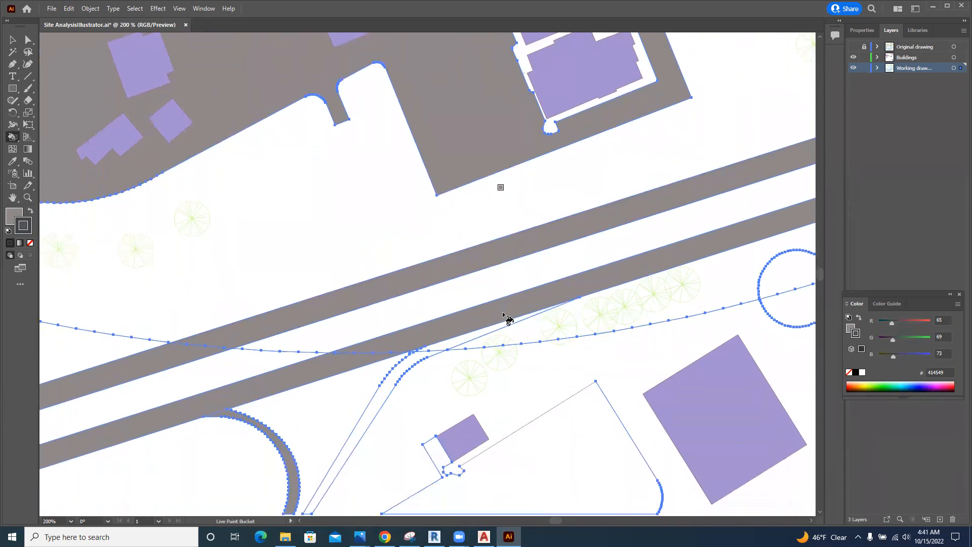
{"action": "scroll", "coordinate": [505, 317], "scroll_direction": "down", "scroll_amount": 2}
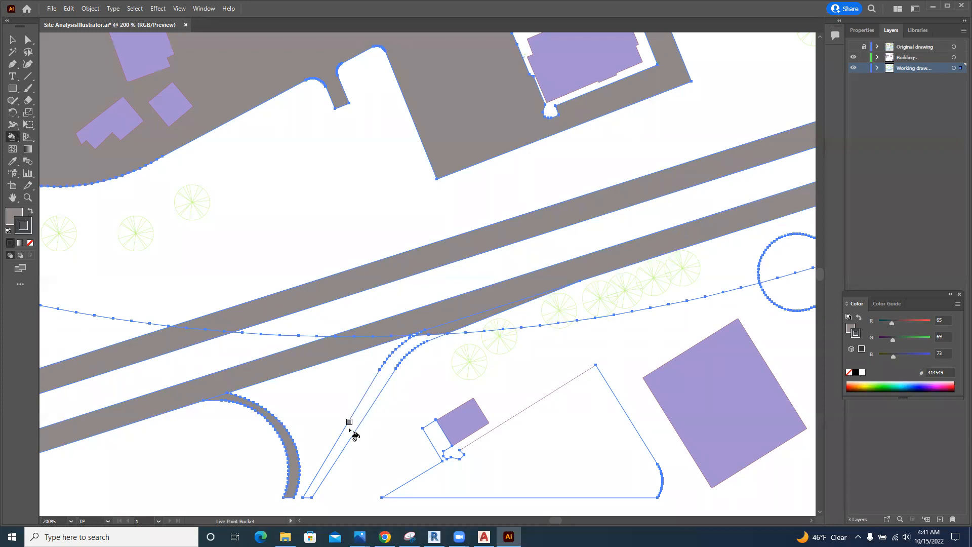
{"action": "scroll", "coordinate": [359, 326], "scroll_direction": "down", "scroll_amount": 1}
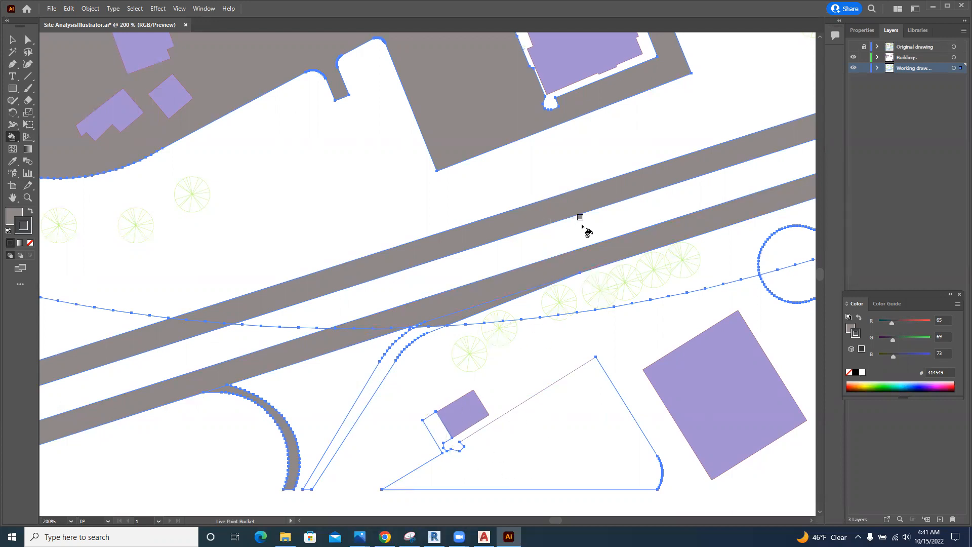
- Fill the curved road between the small houses at the plan's upper right with gray and show the Live Paint group's properties
{"action": "key", "text": "v"}
{"action": "key", "text": "ctrl+1"}
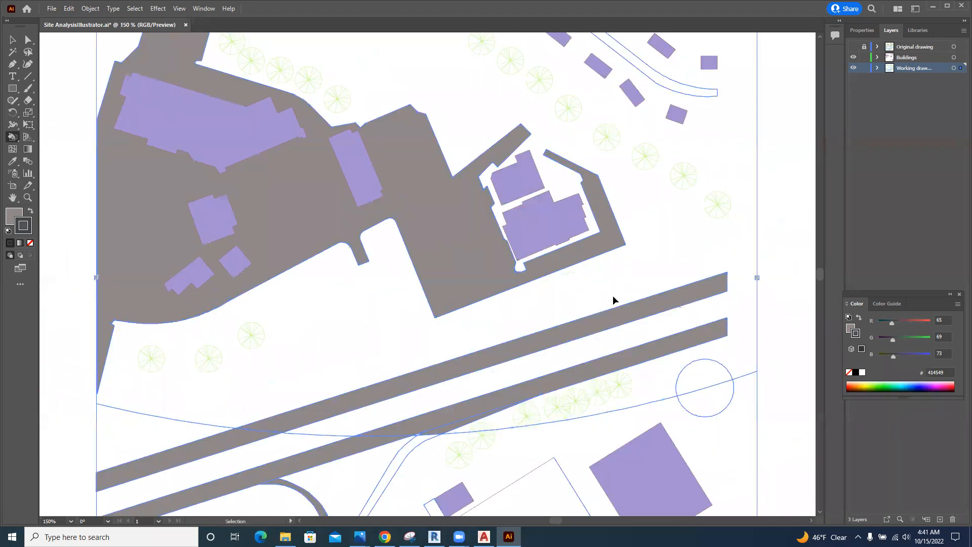
{"action": "key", "text": "k"}
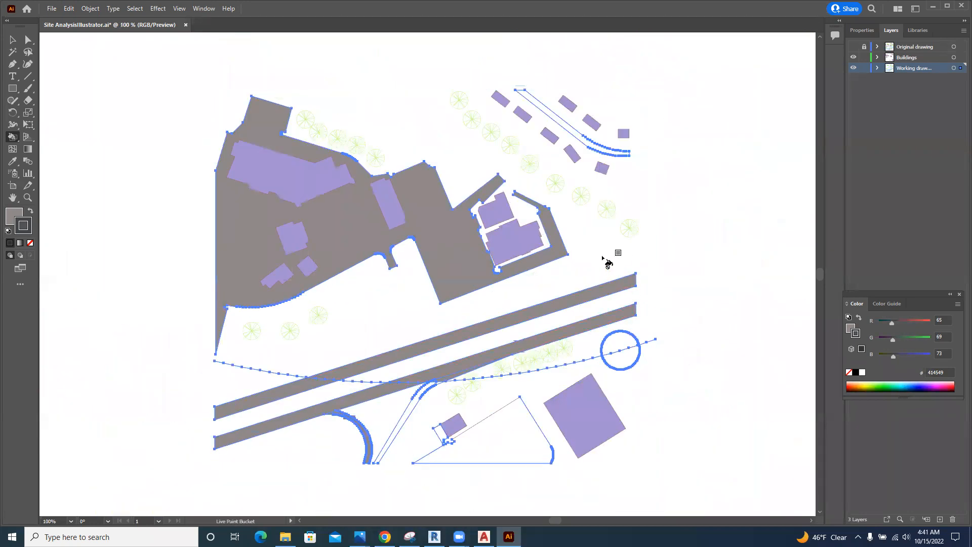
{"action": "left_click", "coordinate": [571, 131]}
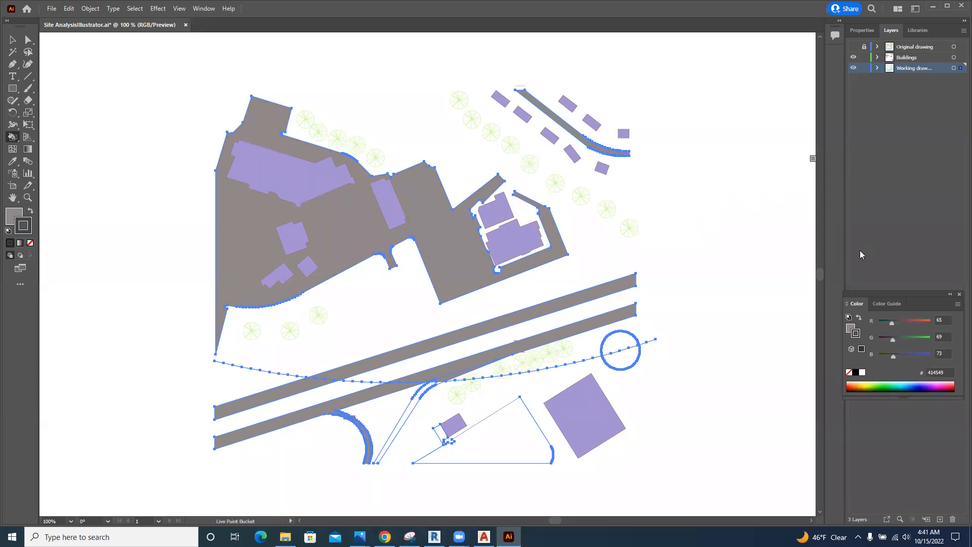
{"action": "left_click", "coordinate": [860, 31]}
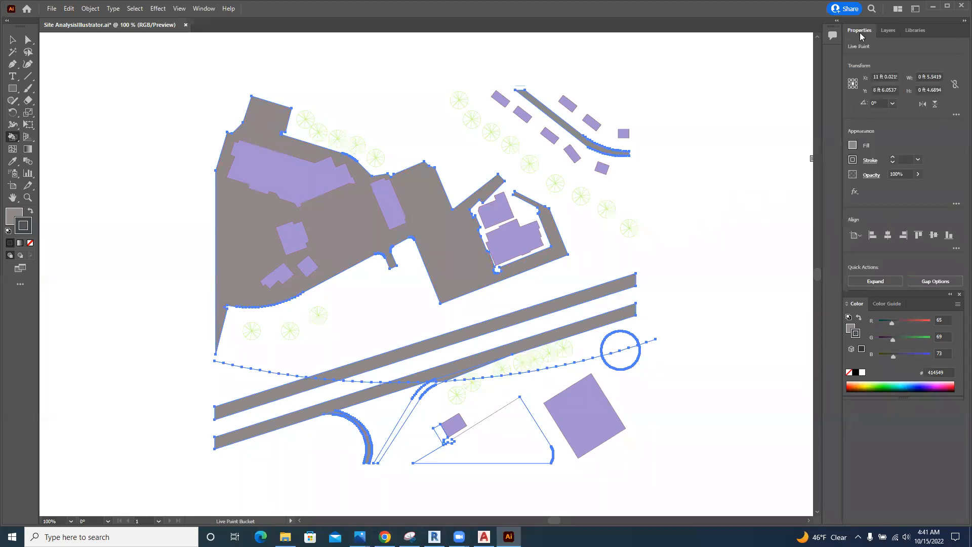
- Expand the selected Live Paint group and move its artwork onto a new layer named Roads
{"action": "left_click", "coordinate": [867, 282]}
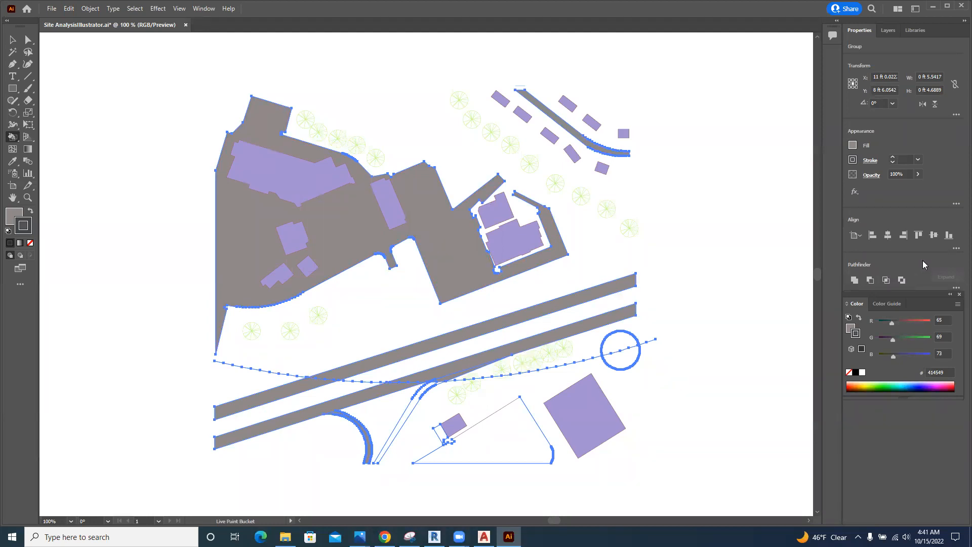
{"action": "left_click", "coordinate": [888, 31]}
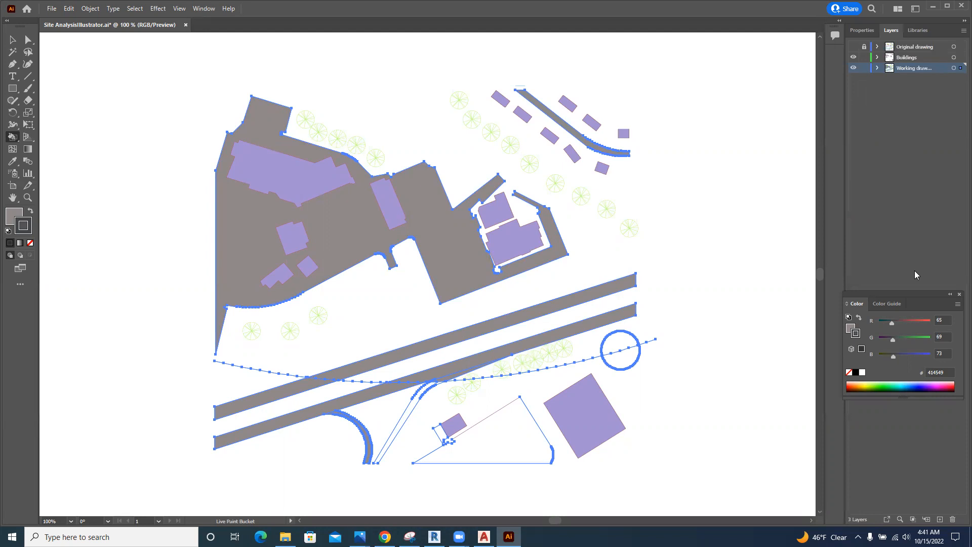
{"action": "left_click", "coordinate": [940, 519]}
{"action": "double_click", "coordinate": [905, 69]}
{"action": "type", "text": "Roads"}
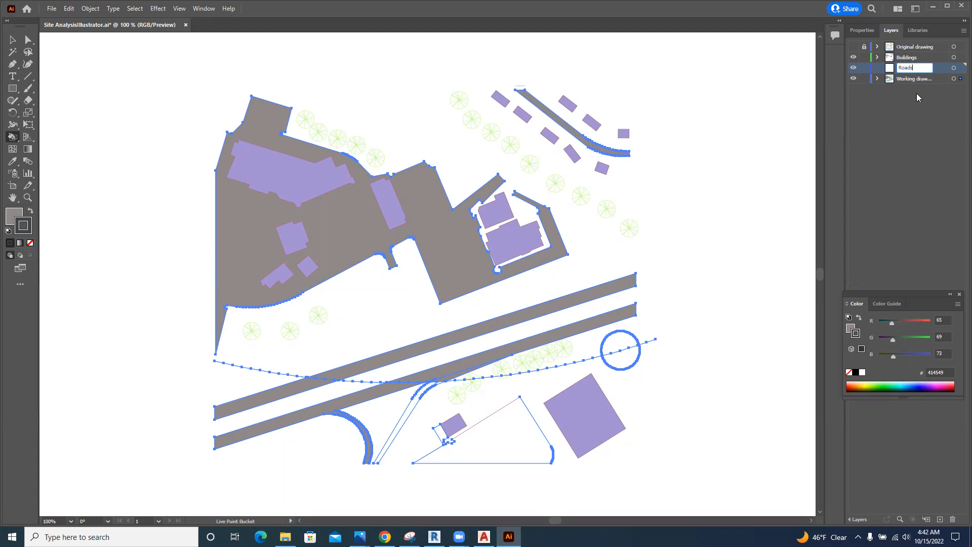
{"action": "key", "text": "Return"}
{"action": "left_click_drag", "start_coordinate": [960, 72], "coordinate": [958, 74]}
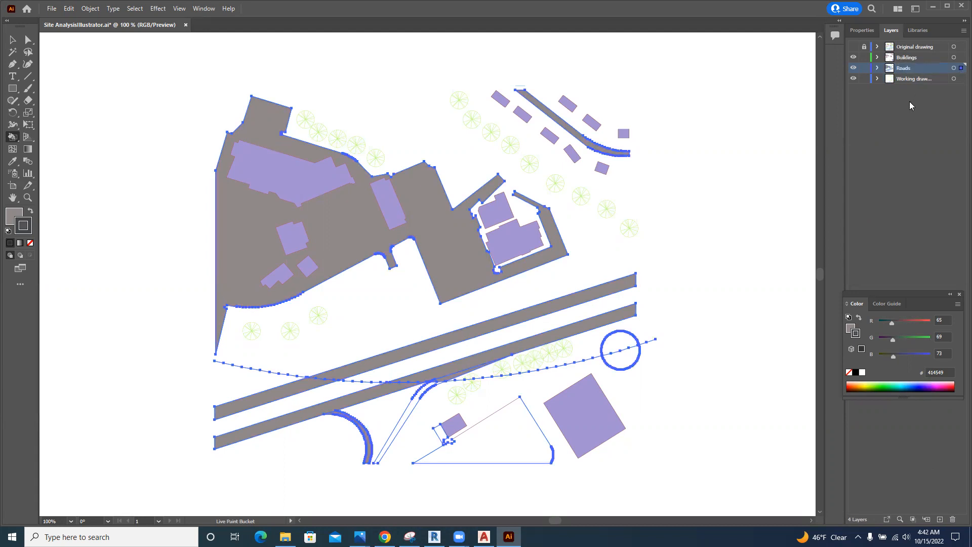
- Hide and show the Roads layer and the Buildings layer in turn to check what each contains
{"action": "left_click", "coordinate": [854, 68]}
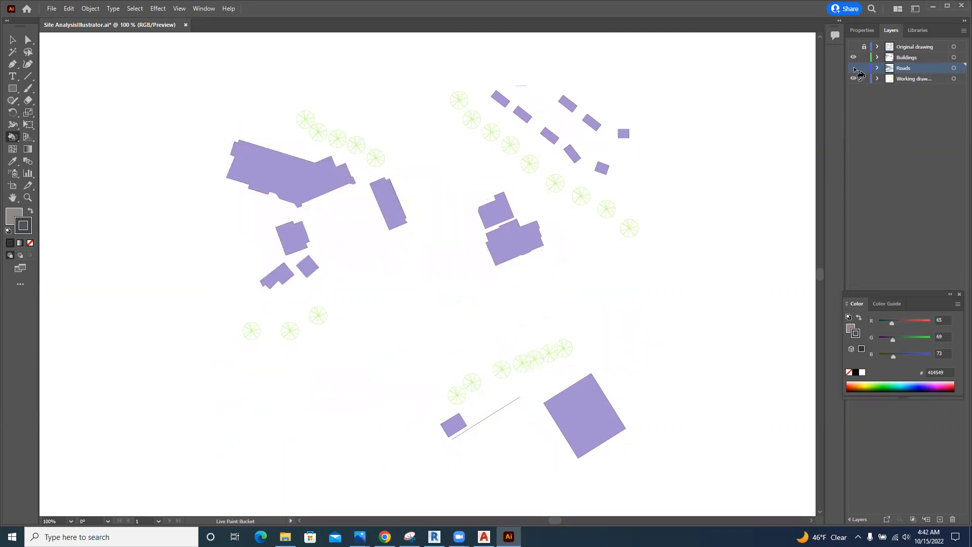
{"action": "left_click", "coordinate": [853, 67]}
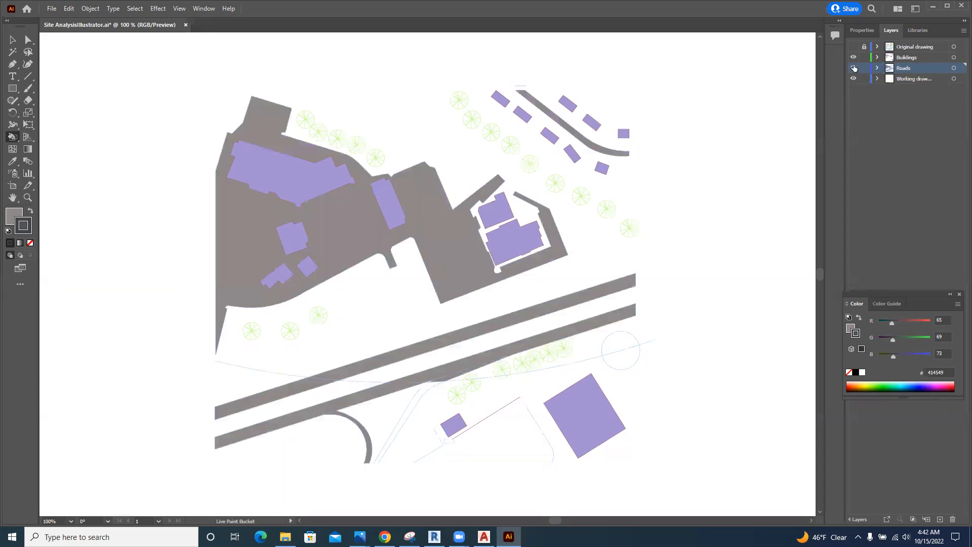
{"action": "left_click", "coordinate": [854, 58]}
{"action": "left_click", "coordinate": [853, 58]}
- Select all artwork on the Roads layer and lower its opacity to 42%
{"action": "left_click", "coordinate": [961, 70]}
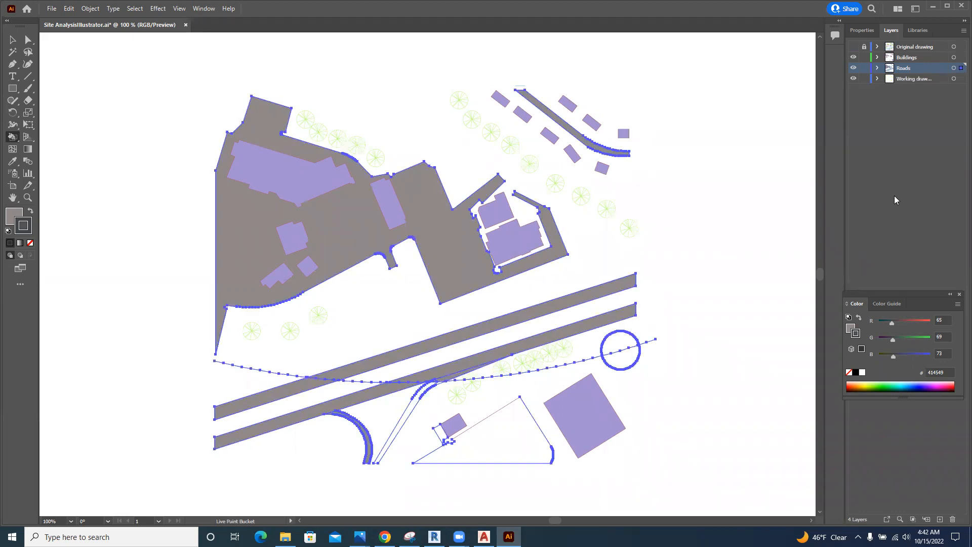
{"action": "left_click", "coordinate": [862, 32]}
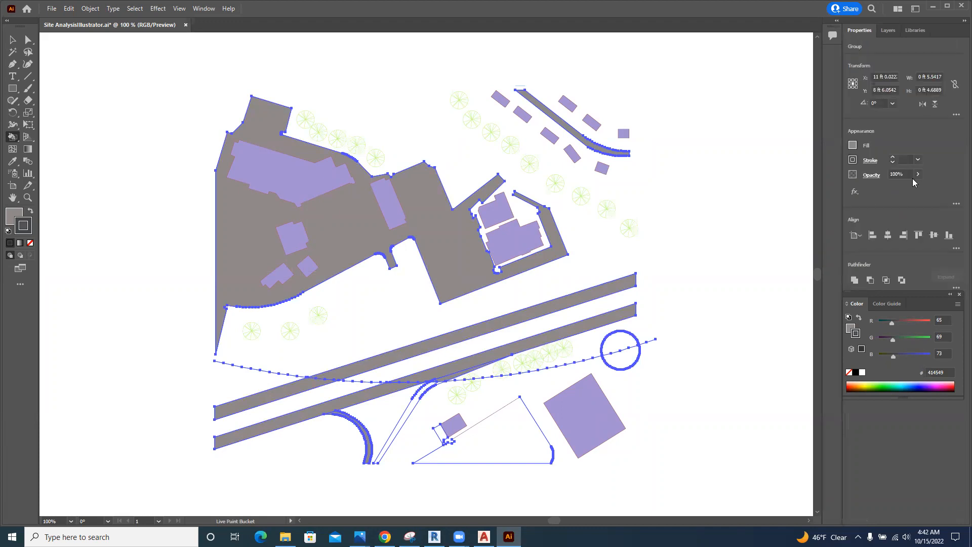
{"action": "left_click", "coordinate": [919, 177]}
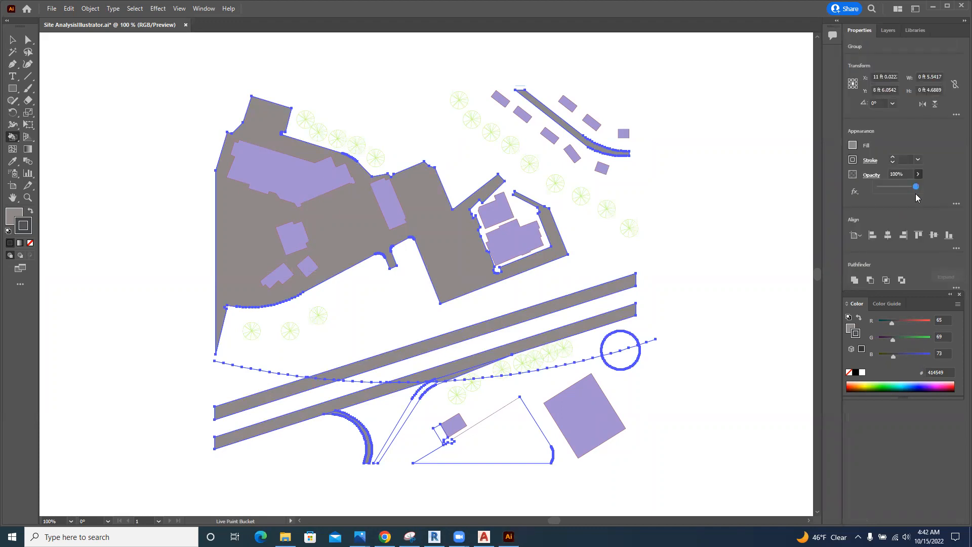
{"action": "left_click_drag", "start_coordinate": [917, 189], "coordinate": [895, 189]}
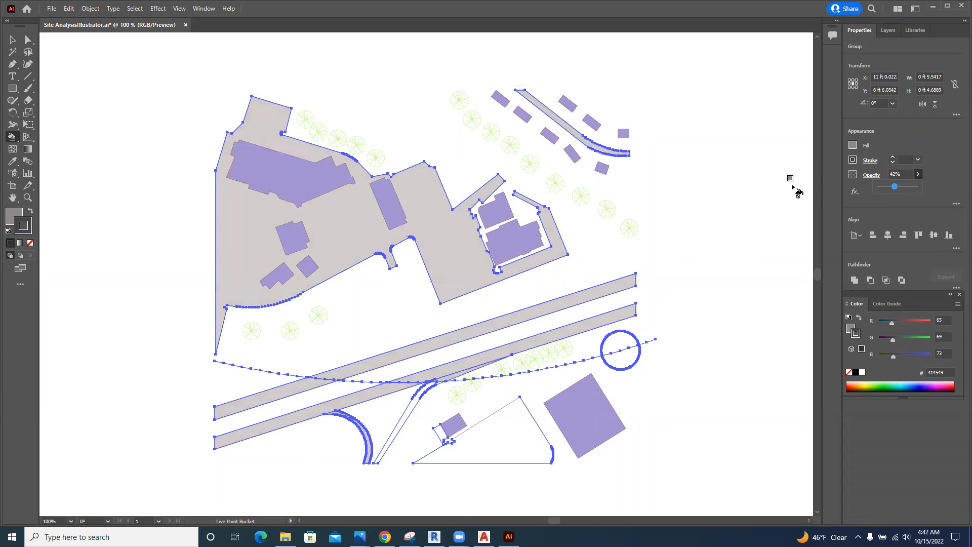
- Select all artwork on the Buildings layer and lower its opacity to 53%
{"action": "left_click", "coordinate": [888, 30]}
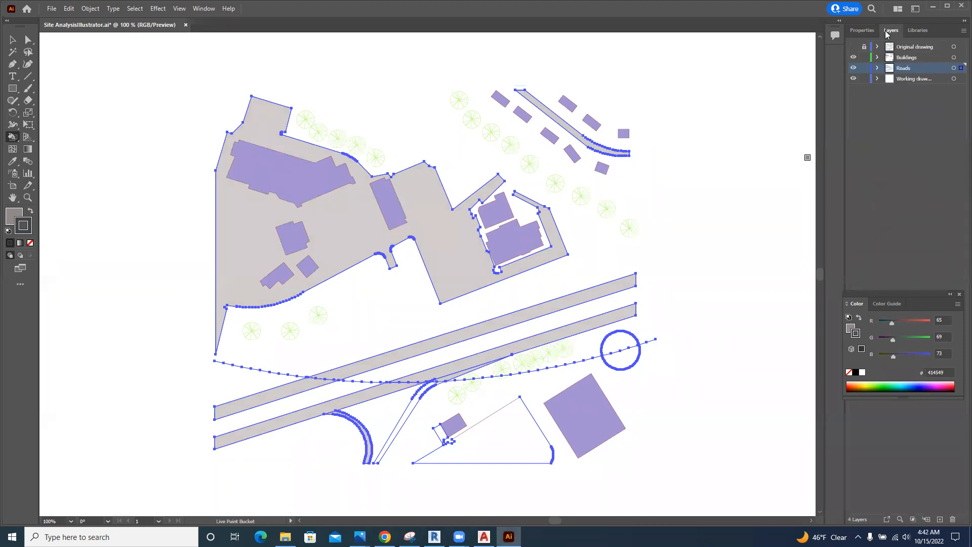
{"action": "left_click", "coordinate": [961, 60]}
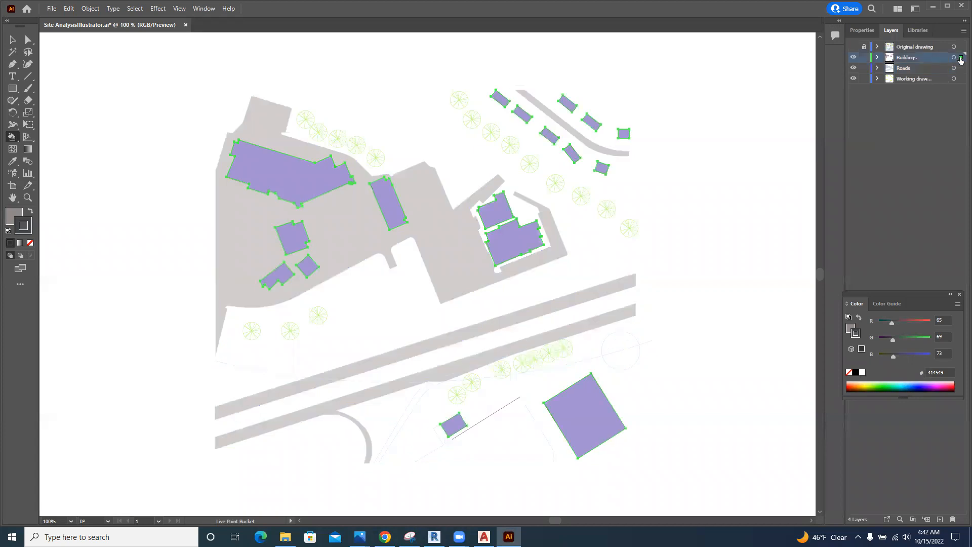
{"action": "left_click", "coordinate": [862, 31]}
{"action": "left_click", "coordinate": [908, 174]}
{"action": "left_click", "coordinate": [918, 177]}
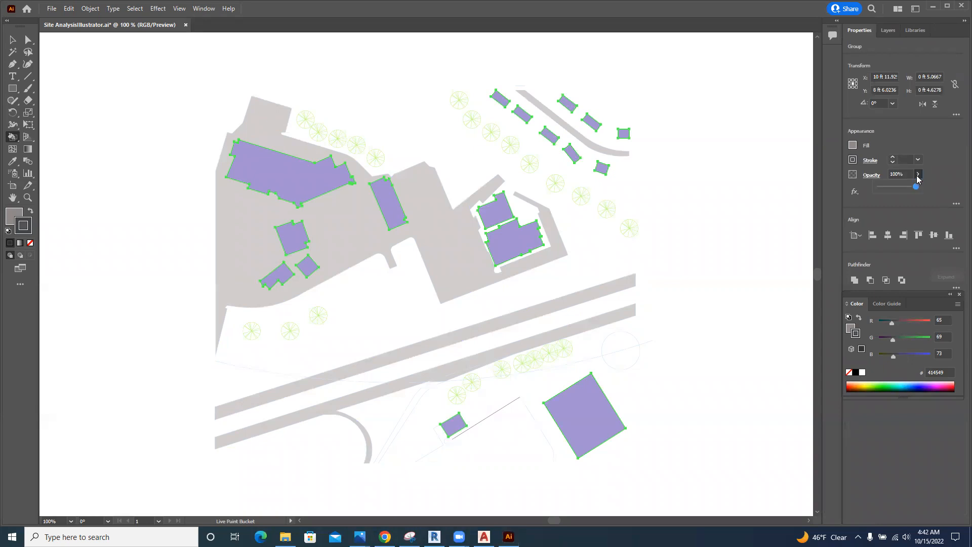
{"action": "left_click_drag", "start_coordinate": [916, 188], "coordinate": [904, 188]}
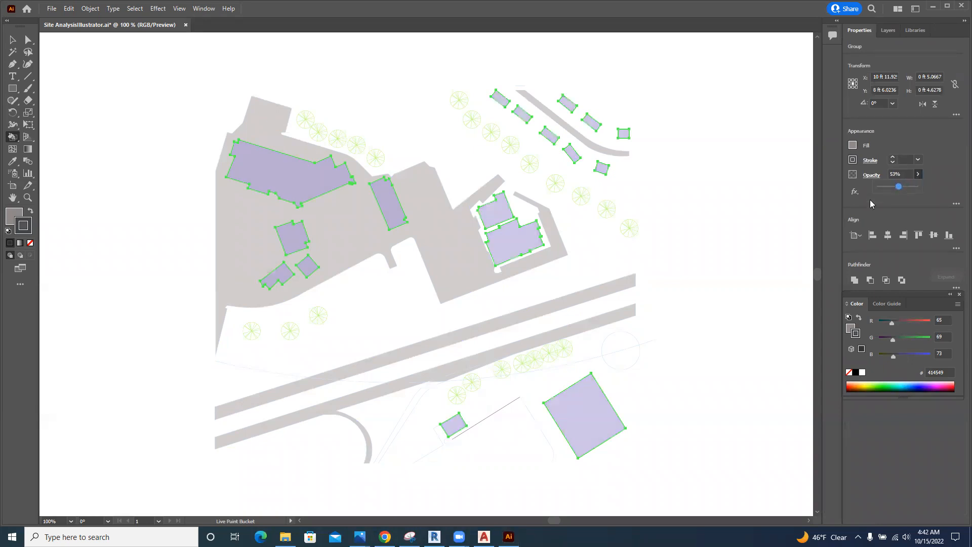
{"action": "left_click", "coordinate": [767, 193]}
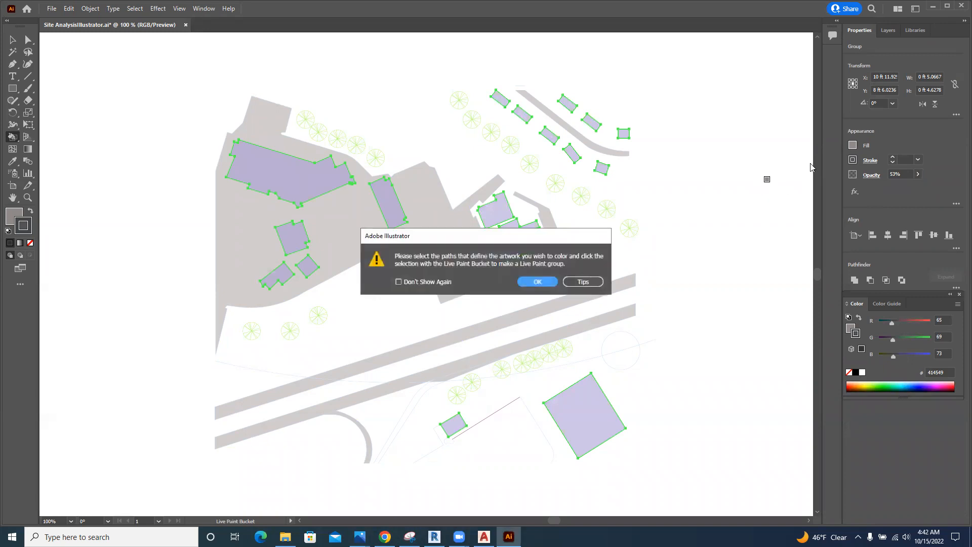
{"action": "left_click", "coordinate": [538, 282]}
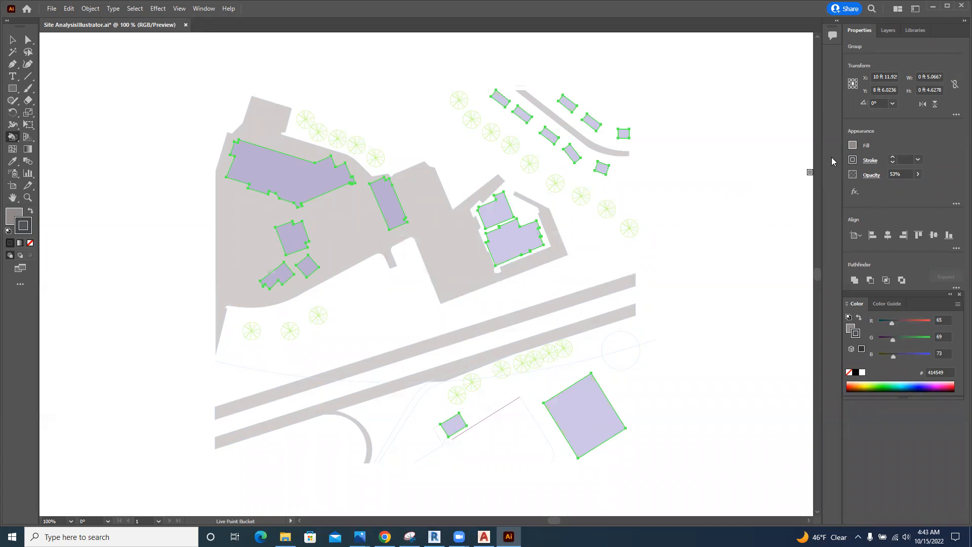
- Create a new layer named Green and place it below all the other layers
{"action": "left_click", "coordinate": [889, 31]}
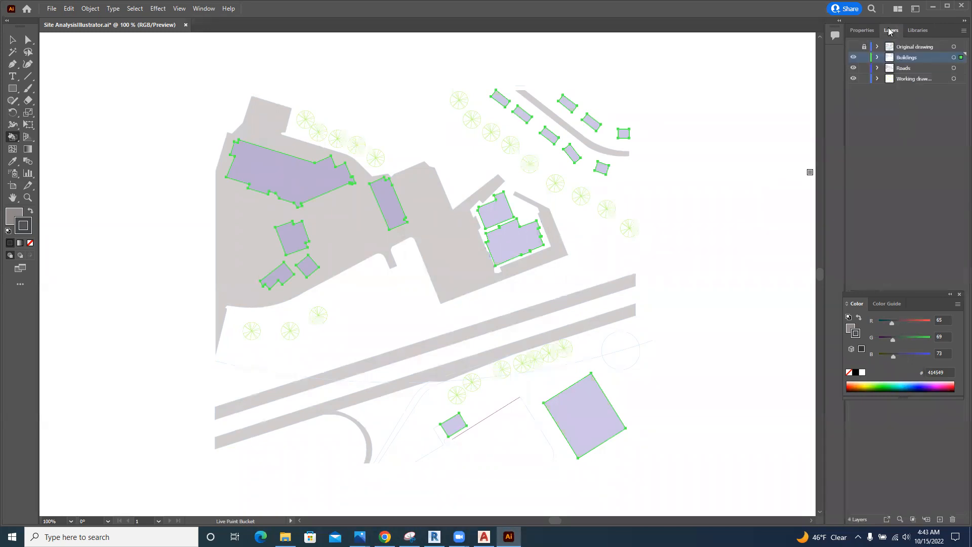
{"action": "left_click", "coordinate": [898, 105]}
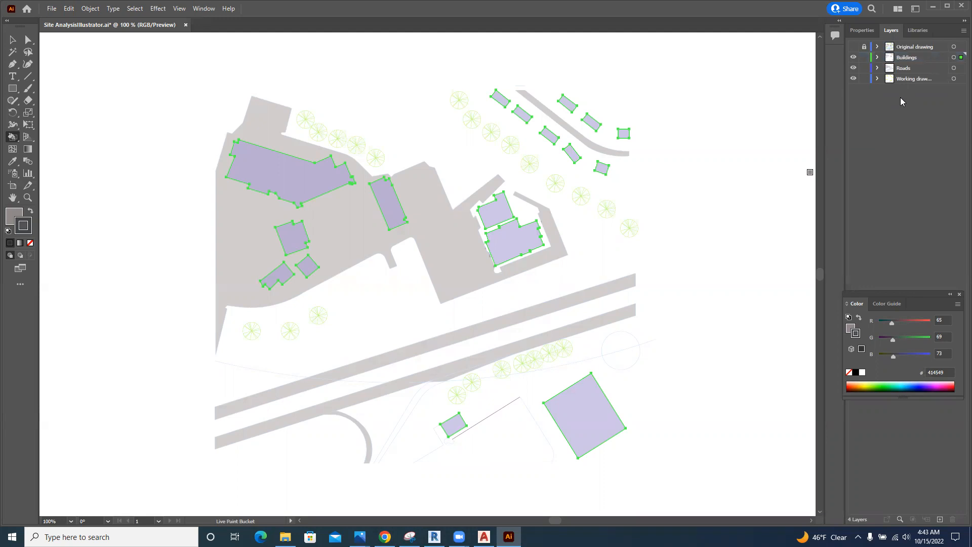
{"action": "left_click", "coordinate": [939, 518]}
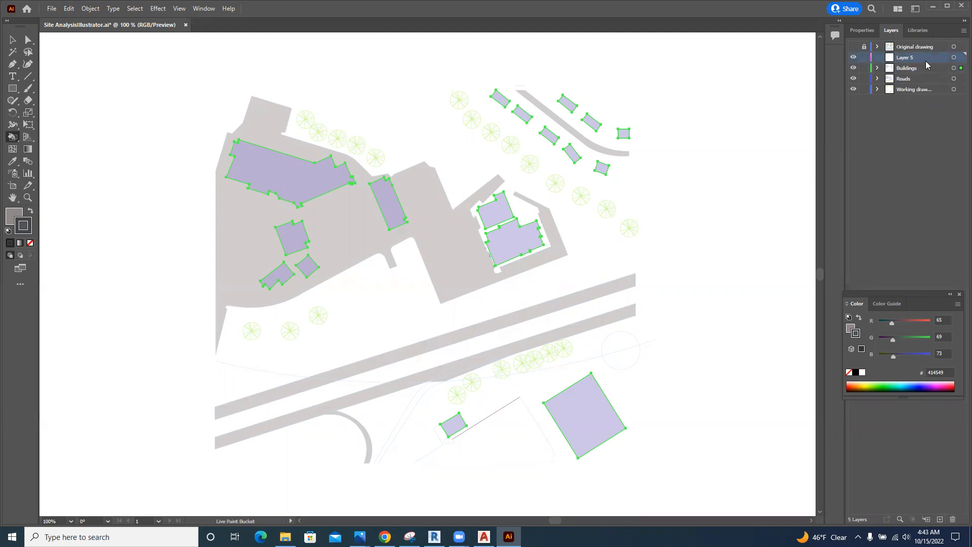
{"action": "left_click_drag", "start_coordinate": [926, 58], "coordinate": [926, 104]}
{"action": "double_click", "coordinate": [909, 89]}
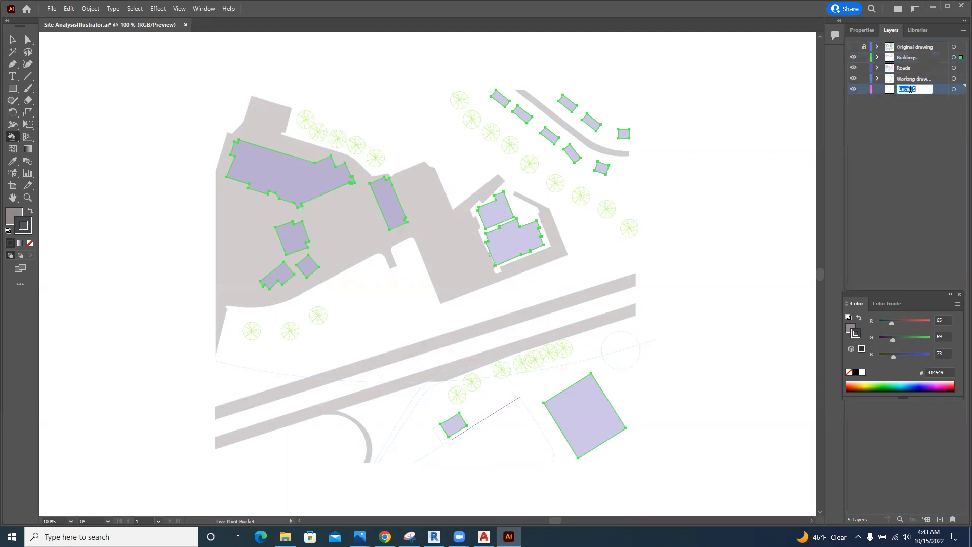
{"action": "type", "text": "Green"}
{"action": "key", "text": "Return"}
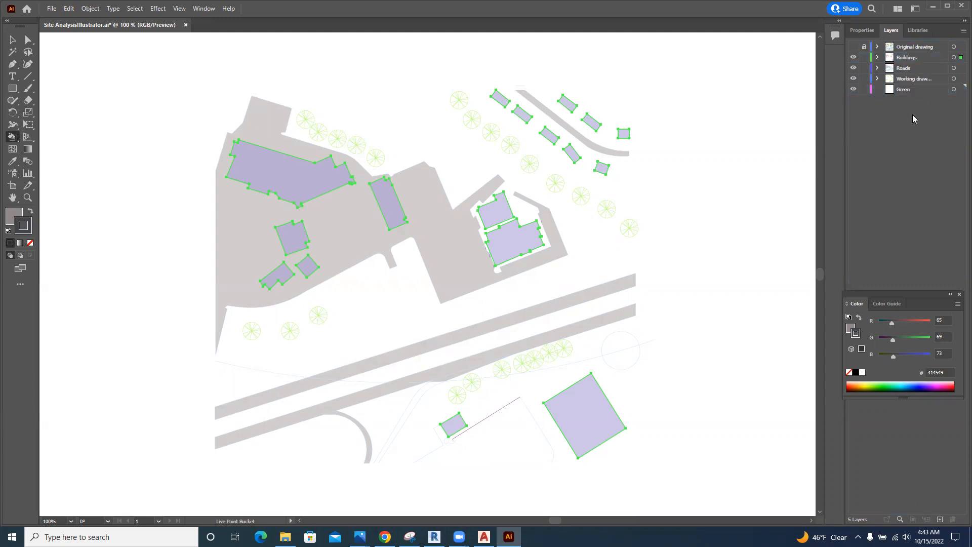
- Change the Green layer's identification color to a custom bright green
{"action": "double_click", "coordinate": [889, 92]}
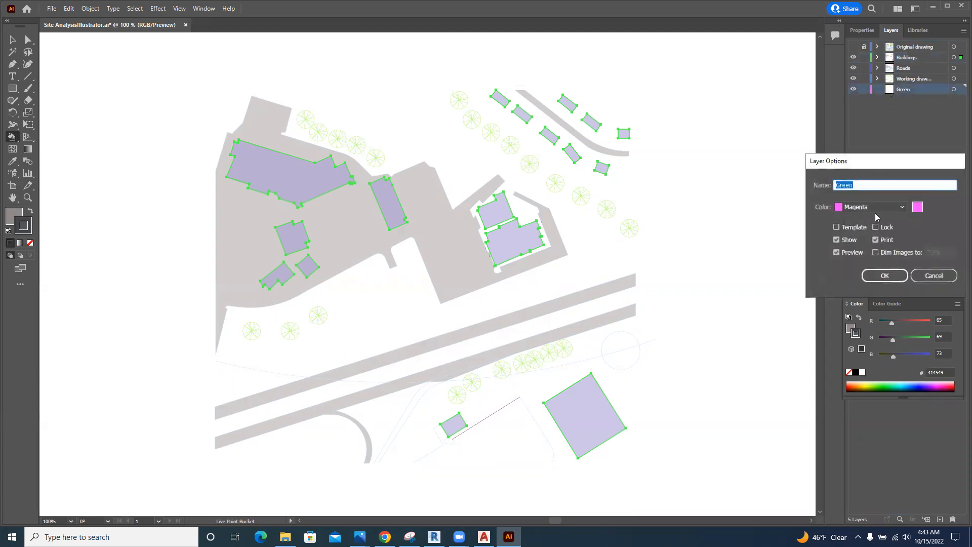
{"action": "double_click", "coordinate": [917, 208]}
{"action": "left_click", "coordinate": [522, 228]}
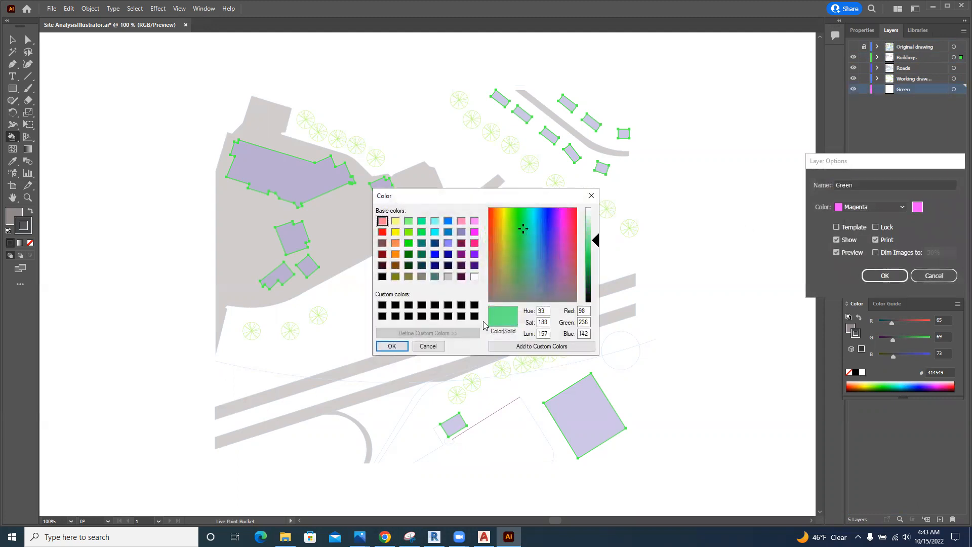
{"action": "left_click", "coordinate": [408, 245]}
{"action": "left_click", "coordinate": [391, 346]}
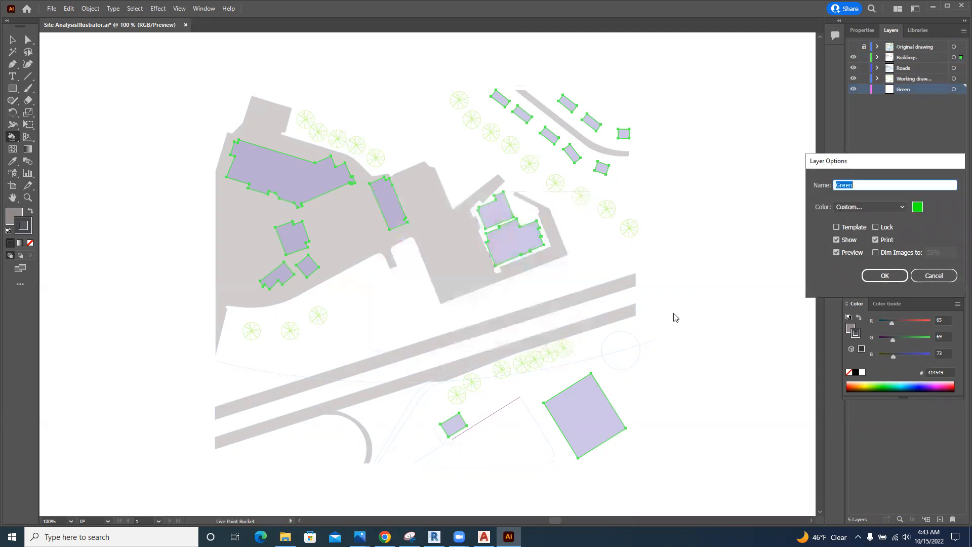
{"action": "left_click", "coordinate": [886, 277]}
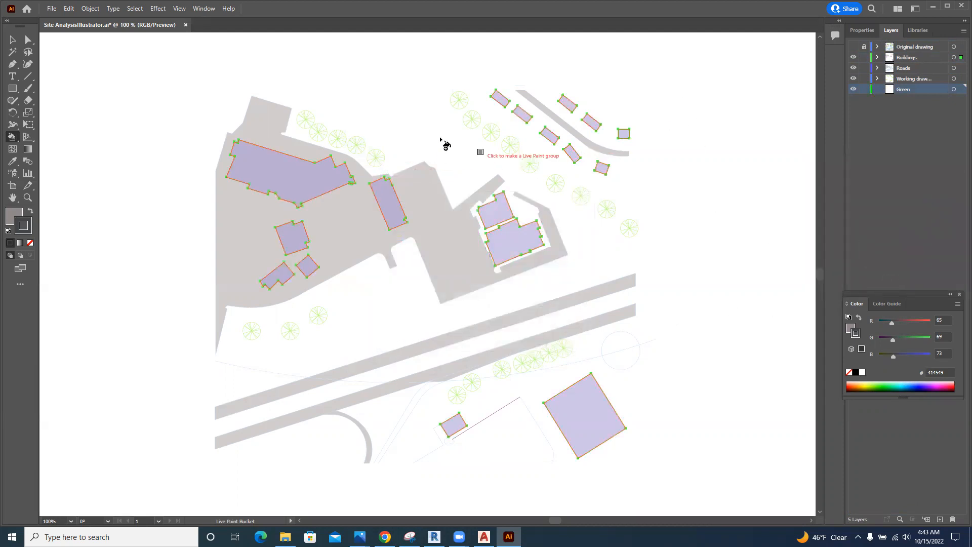
- Draw a rectangle about 5.32 by 4.86 in covering the whole site plan on the Green layer and fill it with green, hex 5DD175
{"action": "left_click", "coordinate": [12, 89]}
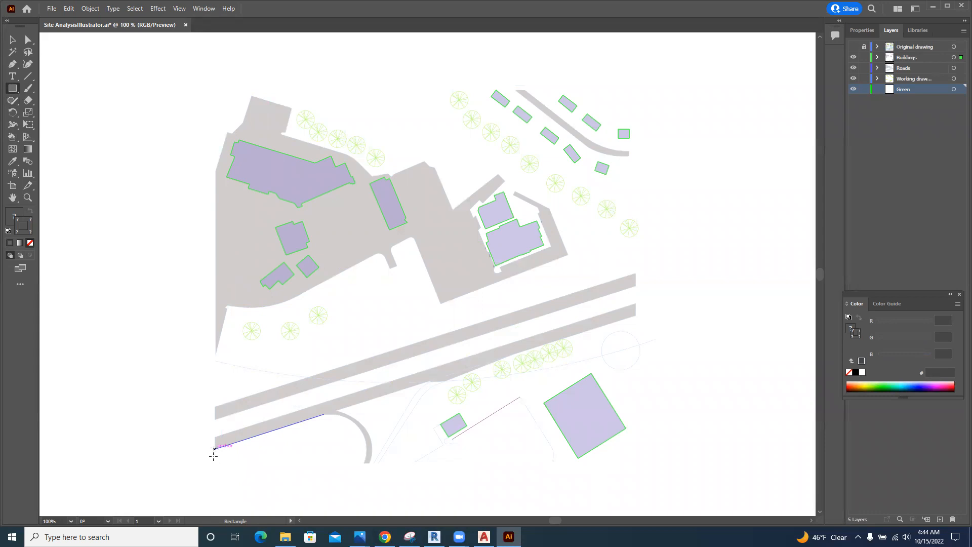
{"action": "left_click_drag", "start_coordinate": [213, 467], "coordinate": [637, 81]}
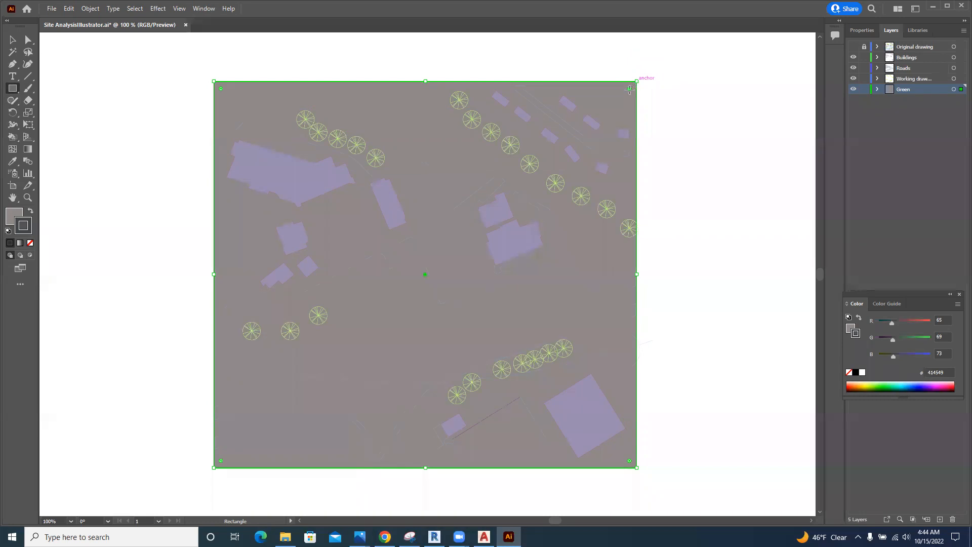
{"action": "double_click", "coordinate": [13, 215]}
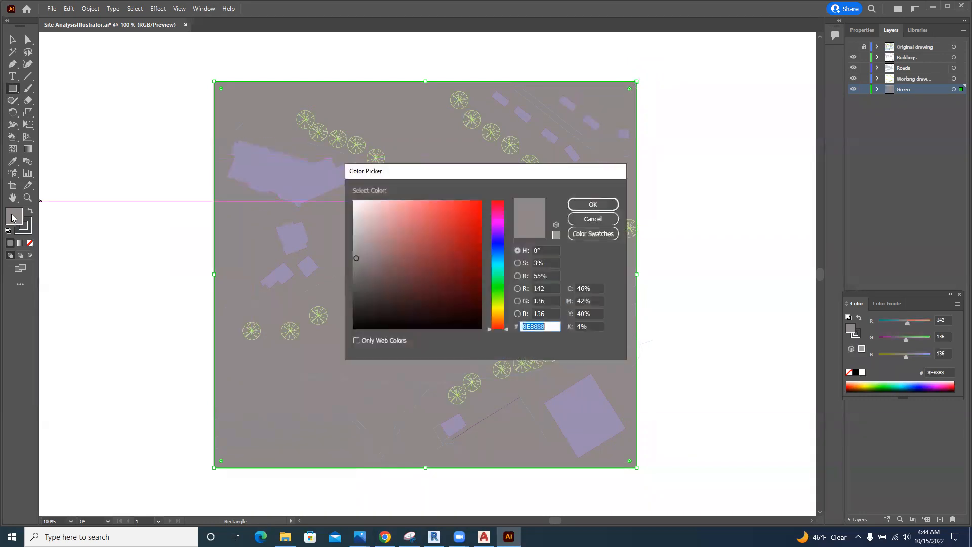
{"action": "left_click", "coordinate": [500, 281]}
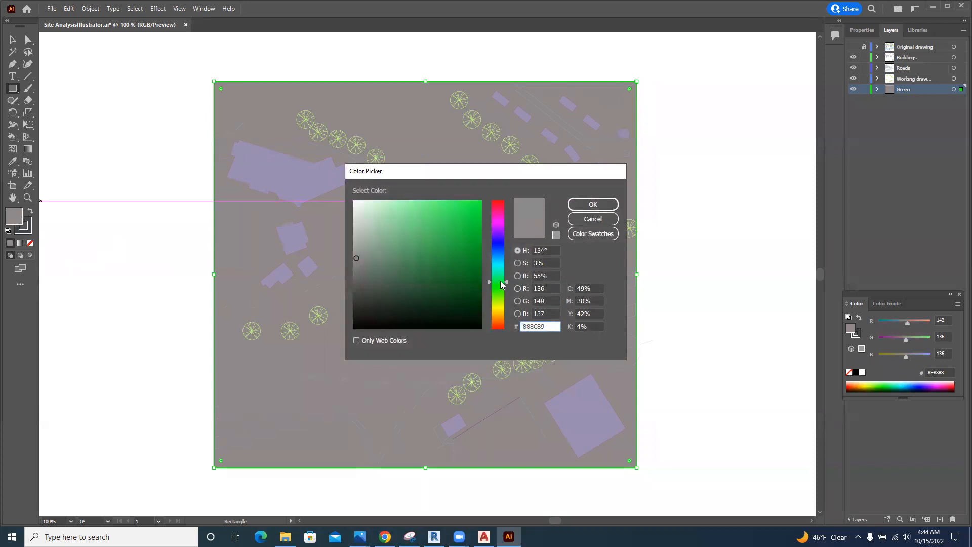
{"action": "left_click", "coordinate": [425, 222]}
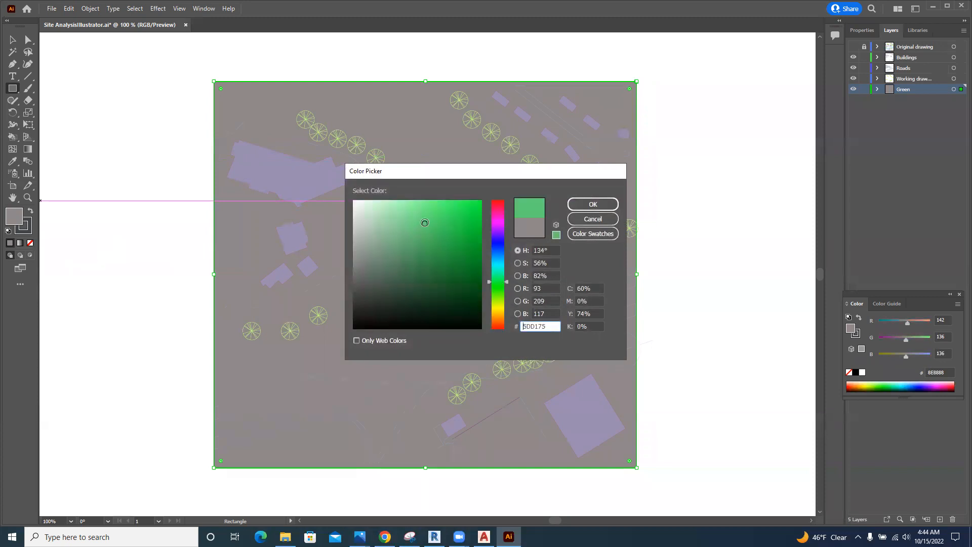
{"action": "left_click", "coordinate": [593, 204]}
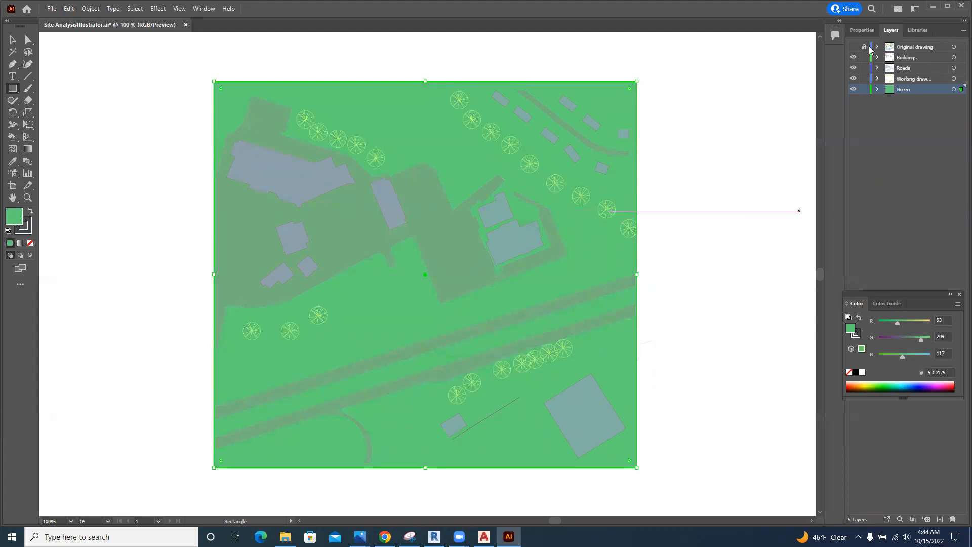
- Lower the green background rectangle's opacity to 15% and return to the layer list
{"action": "left_click", "coordinate": [861, 31]}
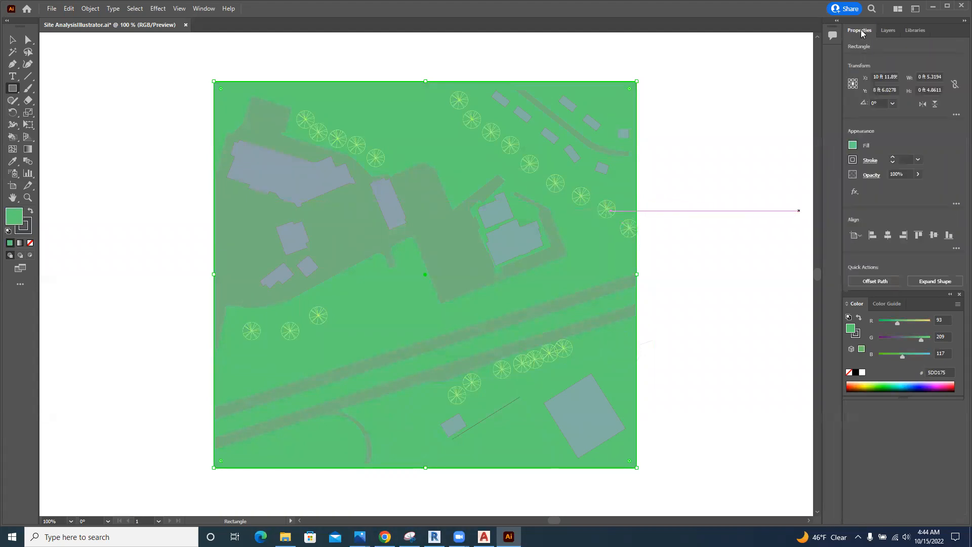
{"action": "left_click", "coordinate": [909, 174]}
{"action": "left_click", "coordinate": [917, 175]}
{"action": "left_click_drag", "start_coordinate": [917, 189], "coordinate": [890, 189]}
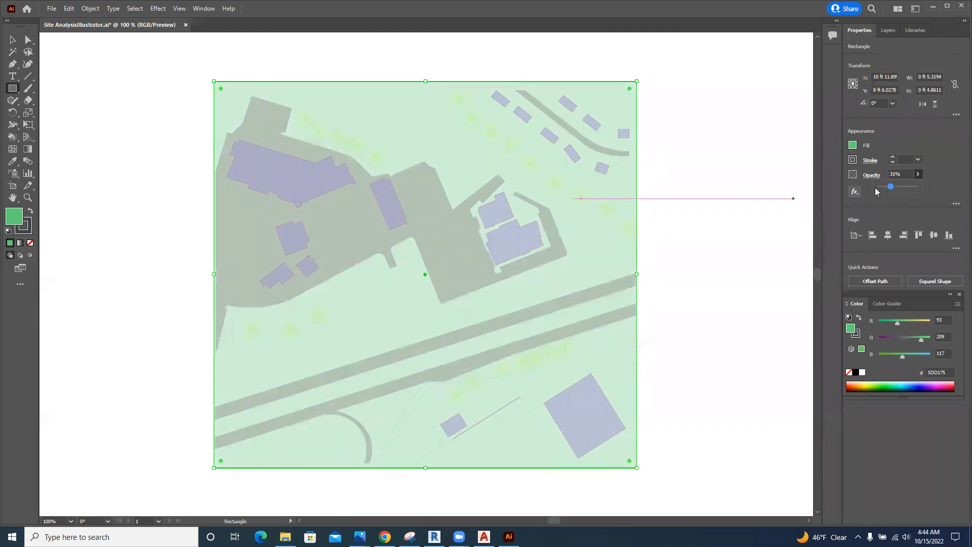
{"action": "left_click_drag", "start_coordinate": [890, 187], "coordinate": [885, 187]}
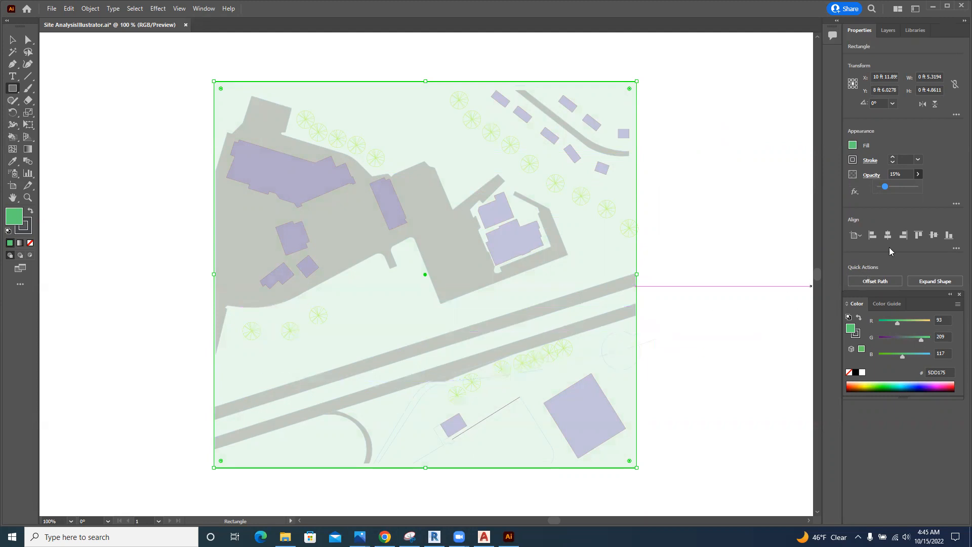
{"action": "left_click", "coordinate": [890, 31]}
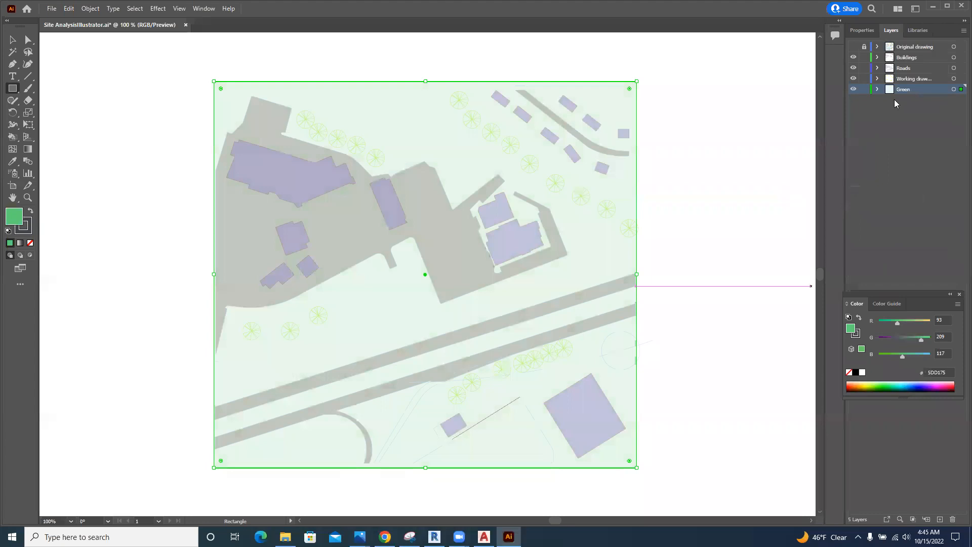
- Create a new layer named Sun directly above the Green layer and make it the active layer
{"action": "left_click", "coordinate": [940, 519]}
{"action": "double_click", "coordinate": [907, 89]}
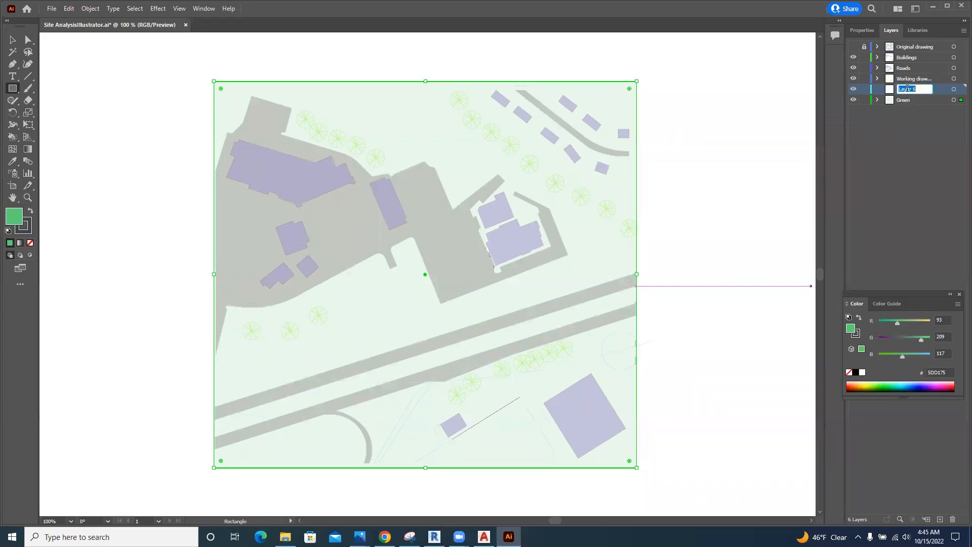
{"action": "type", "text": "Sun"}
{"action": "key", "text": "Return"}
{"action": "left_click", "coordinate": [916, 92]}
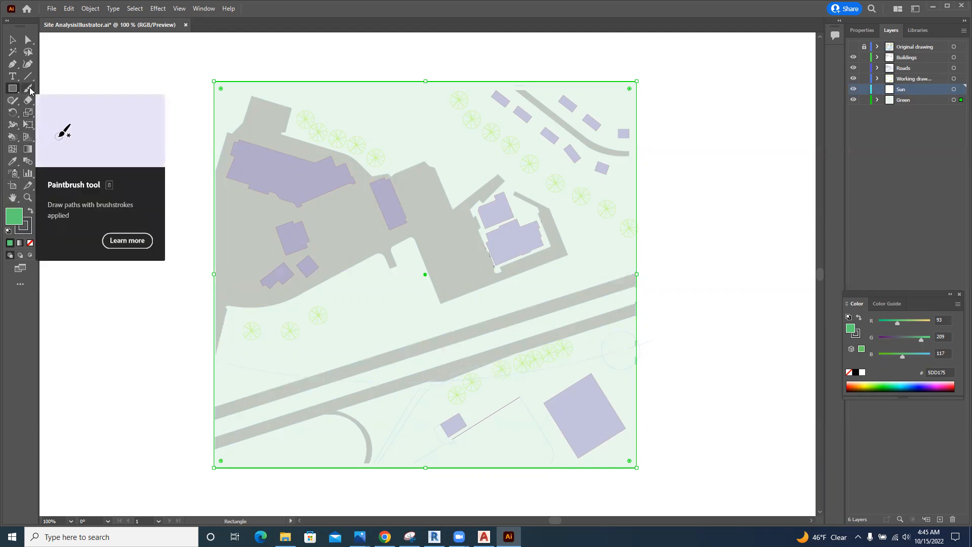
- Ungroup the Roads linework twice so the long sun-path arc can be selected on its own
{"action": "left_click", "coordinate": [12, 40]}
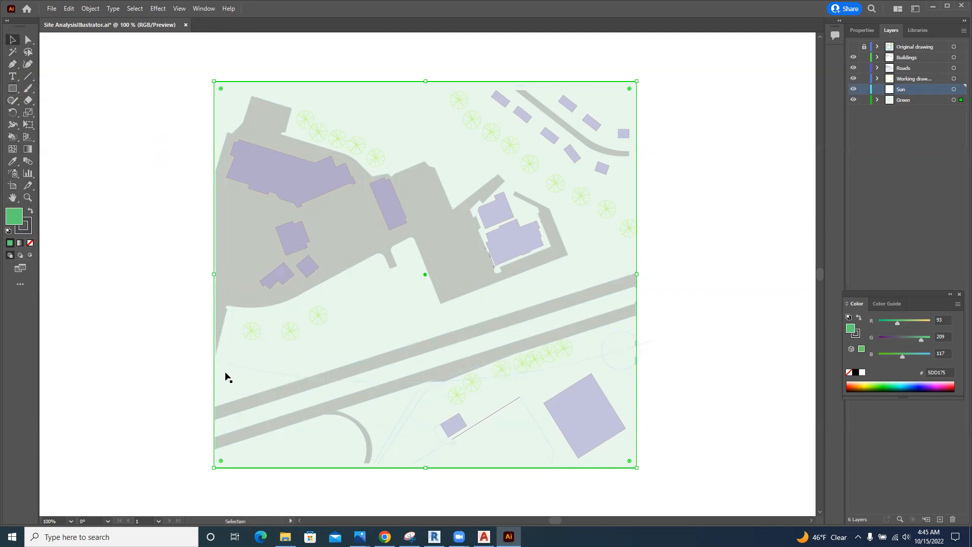
{"action": "left_click", "coordinate": [251, 369]}
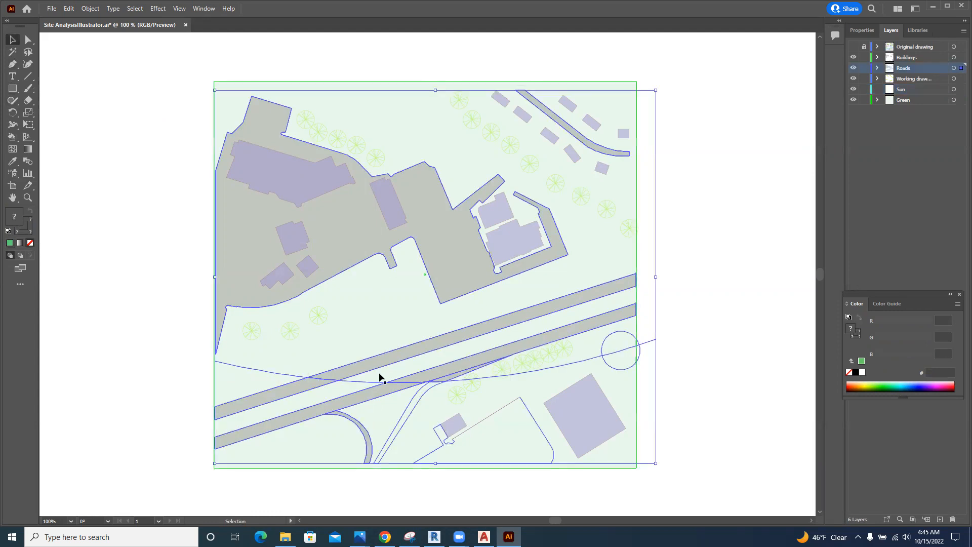
{"action": "right_click", "coordinate": [612, 353]}
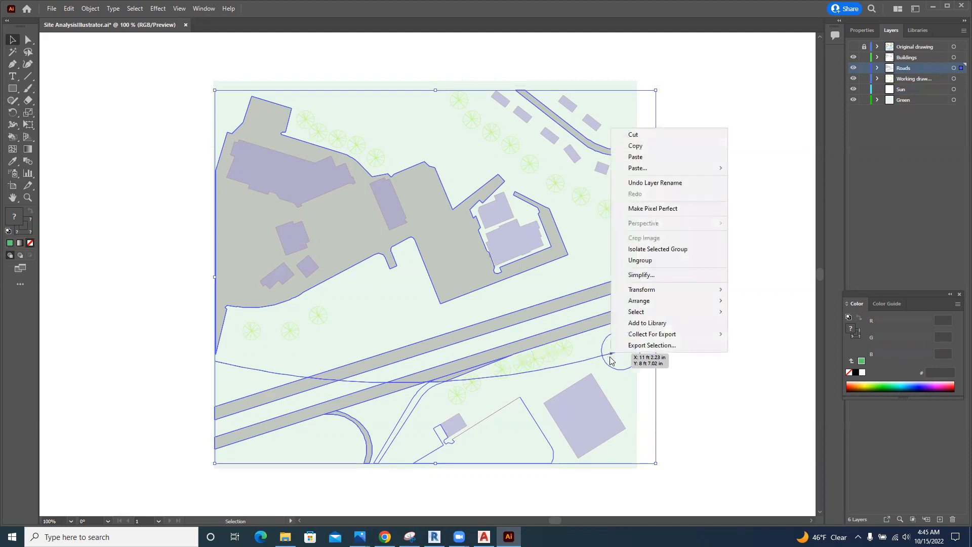
{"action": "left_click", "coordinate": [640, 275]}
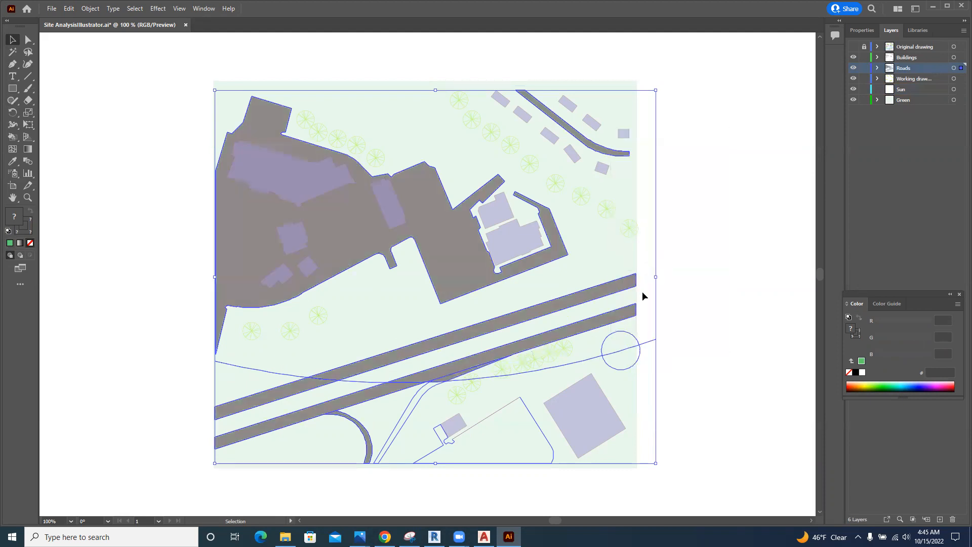
{"action": "left_click", "coordinate": [678, 357]}
{"action": "left_click", "coordinate": [594, 357]}
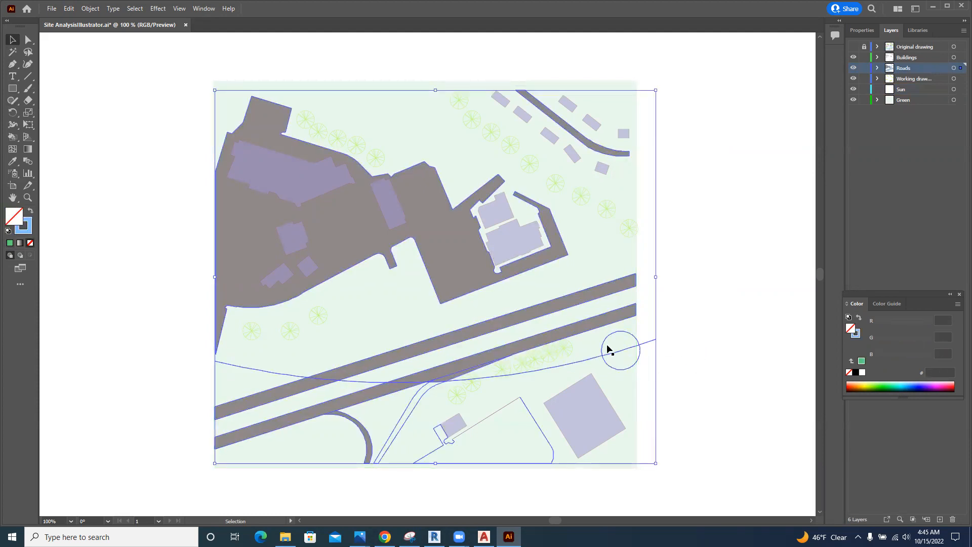
{"action": "right_click", "coordinate": [592, 358]}
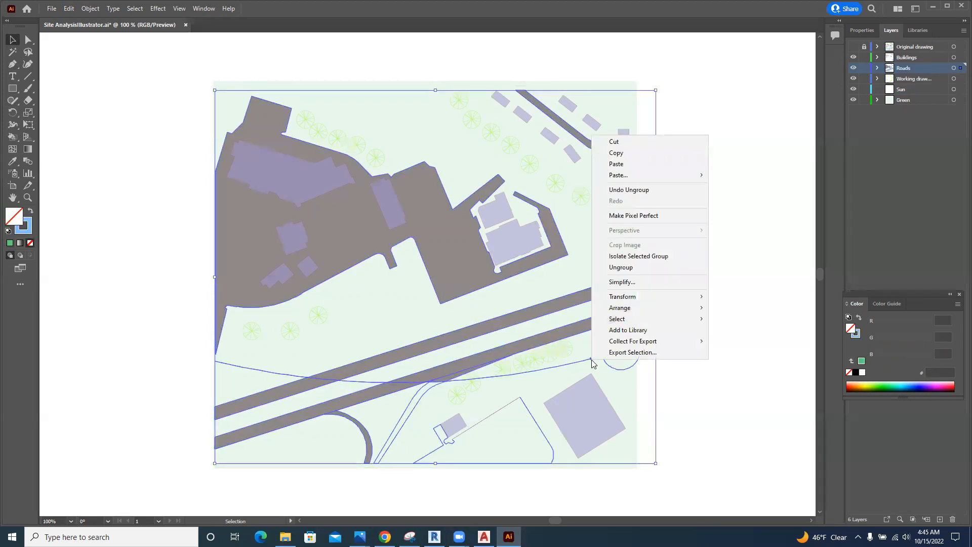
{"action": "left_click", "coordinate": [621, 267]}
{"action": "left_click", "coordinate": [716, 362]}
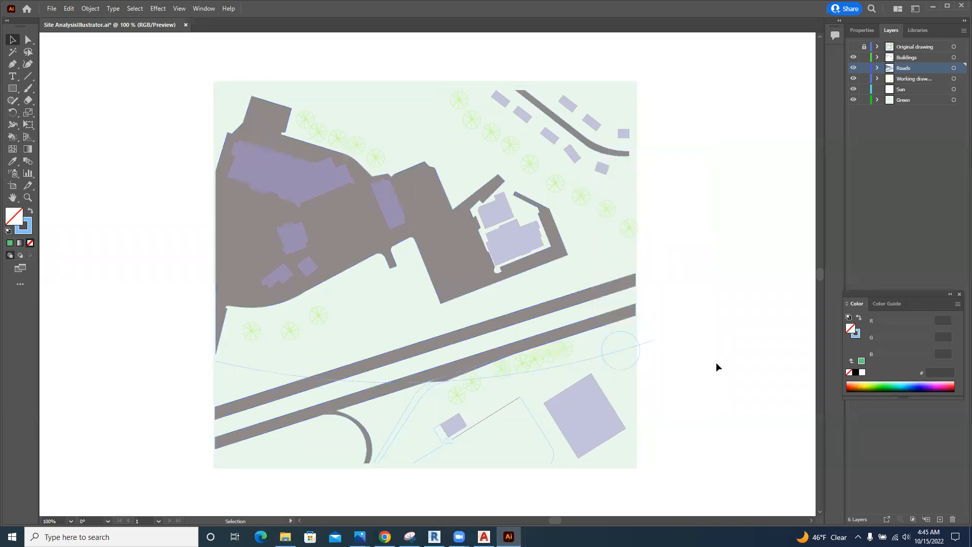
{"action": "left_click", "coordinate": [618, 350]}
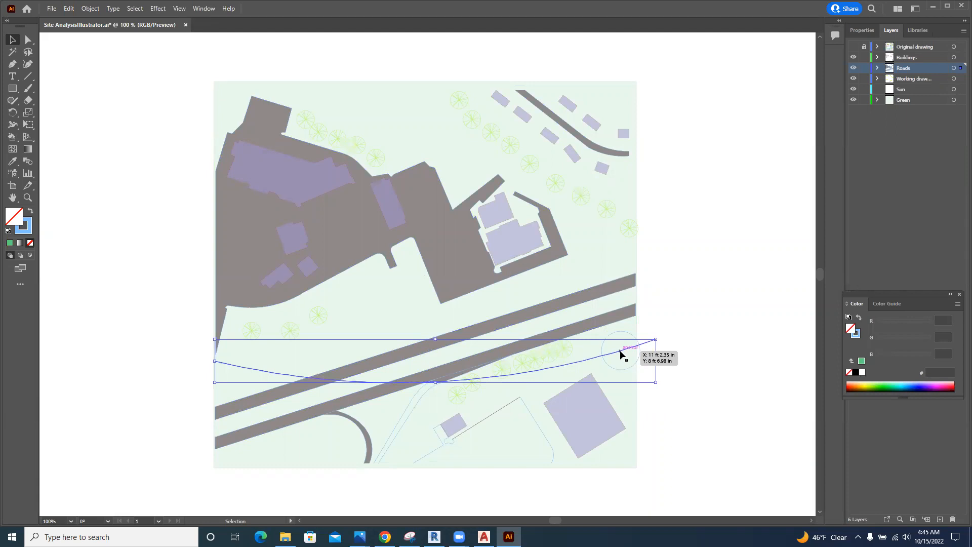
{"action": "left_click", "coordinate": [728, 287]}
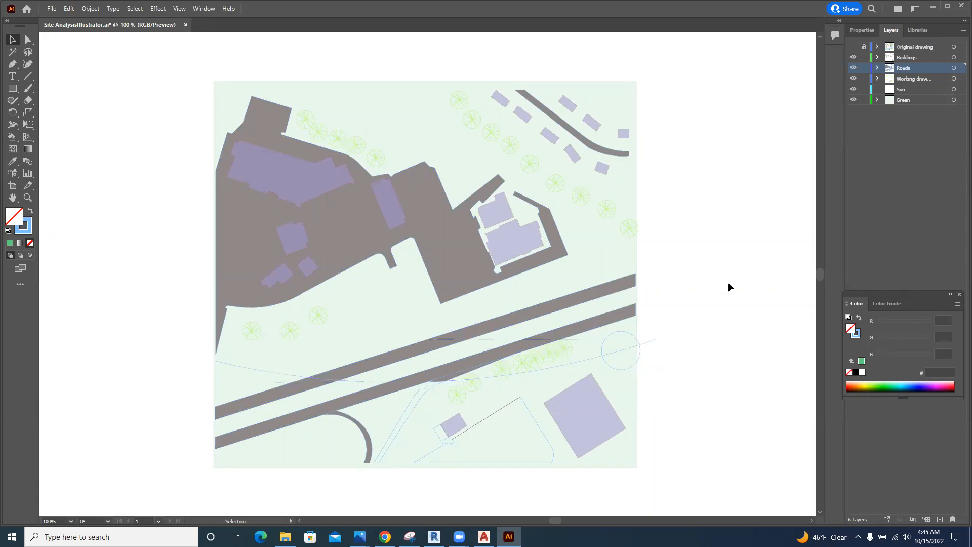
- Try to trace the long sun-path arc on the Sun layer with the Curvature tool
{"action": "left_click", "coordinate": [906, 90]}
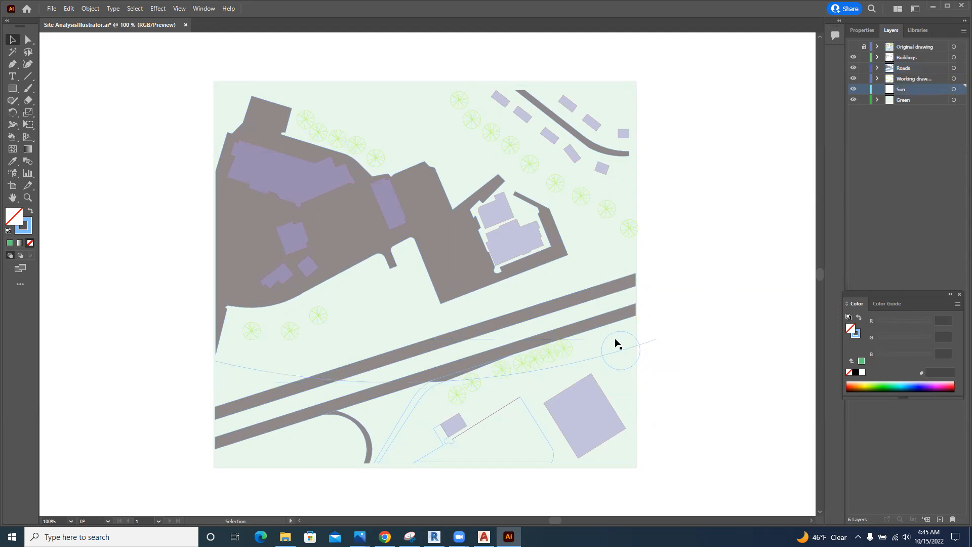
{"action": "left_click", "coordinate": [587, 360]}
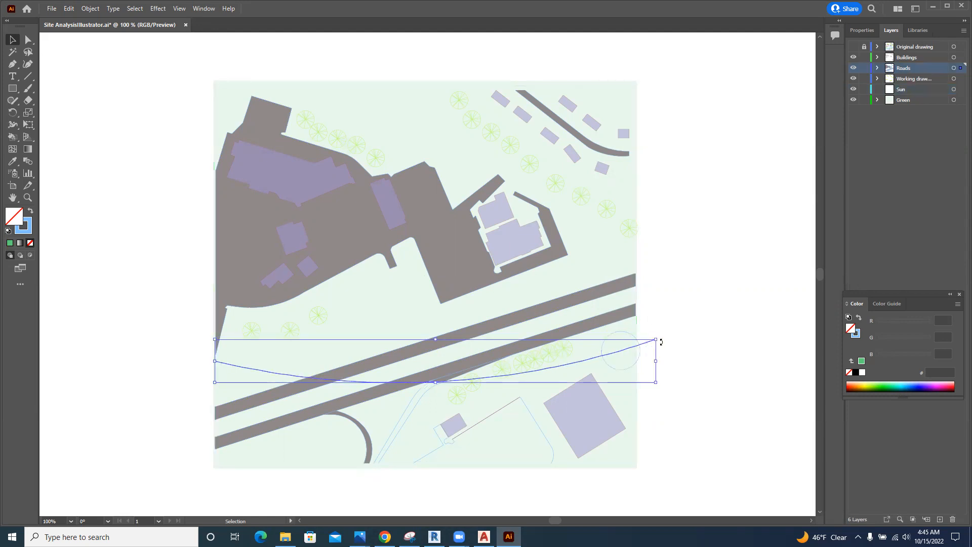
{"action": "left_click", "coordinate": [694, 333]}
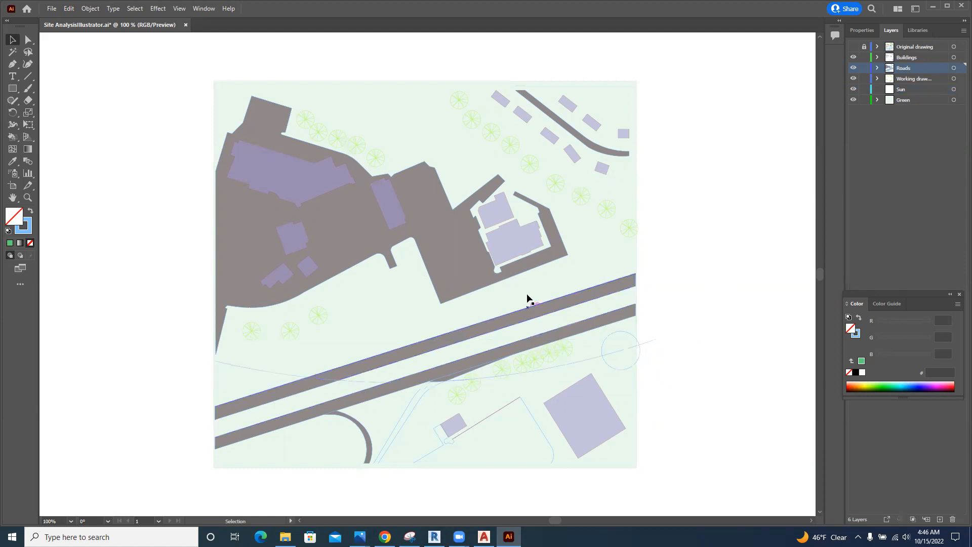
{"action": "left_click", "coordinate": [908, 89]}
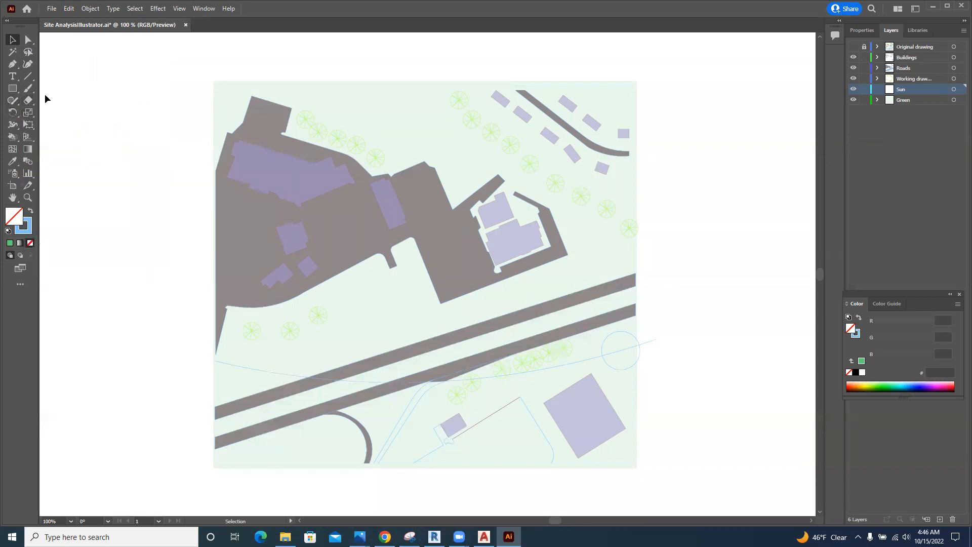
{"action": "left_click", "coordinate": [32, 64]}
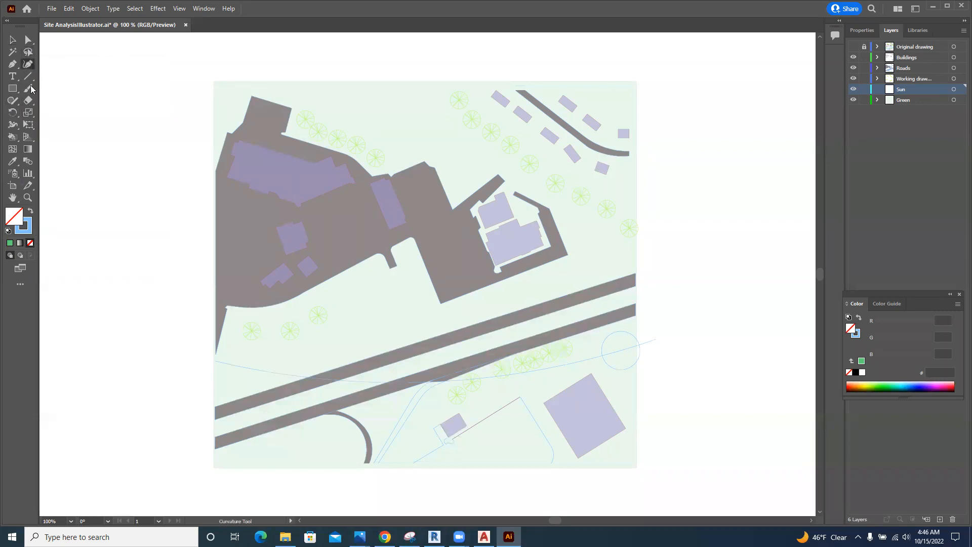
{"action": "left_click", "coordinate": [215, 362]}
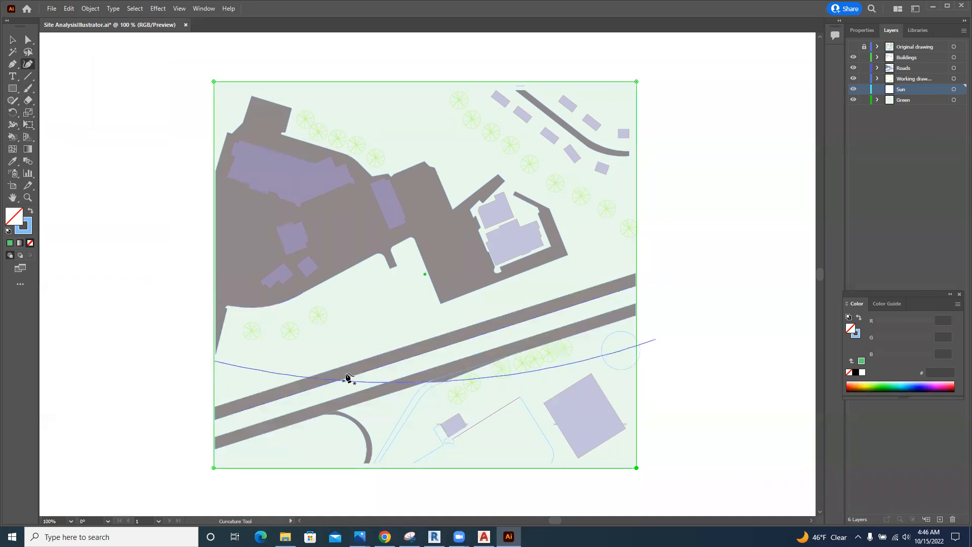
{"action": "left_click", "coordinate": [636, 348]}
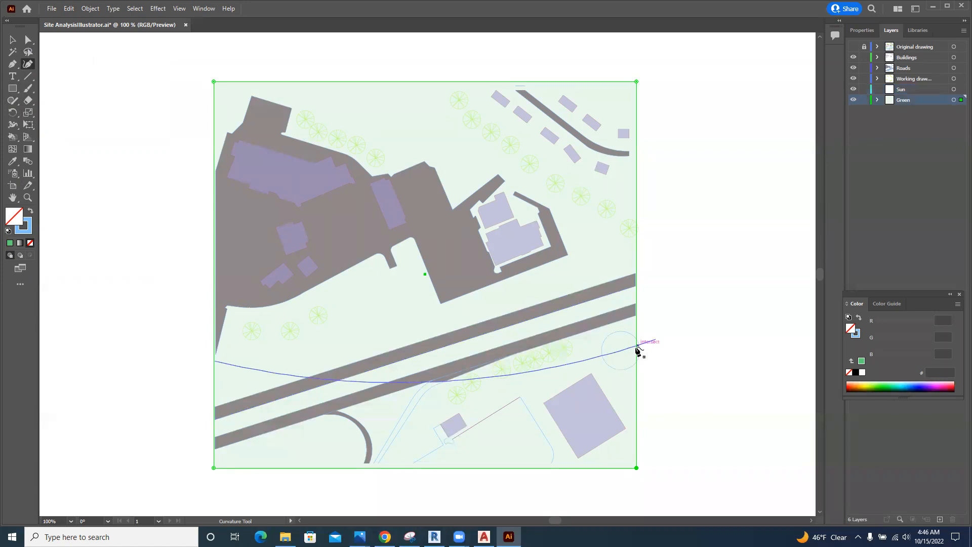
{"action": "left_click", "coordinate": [637, 348]}
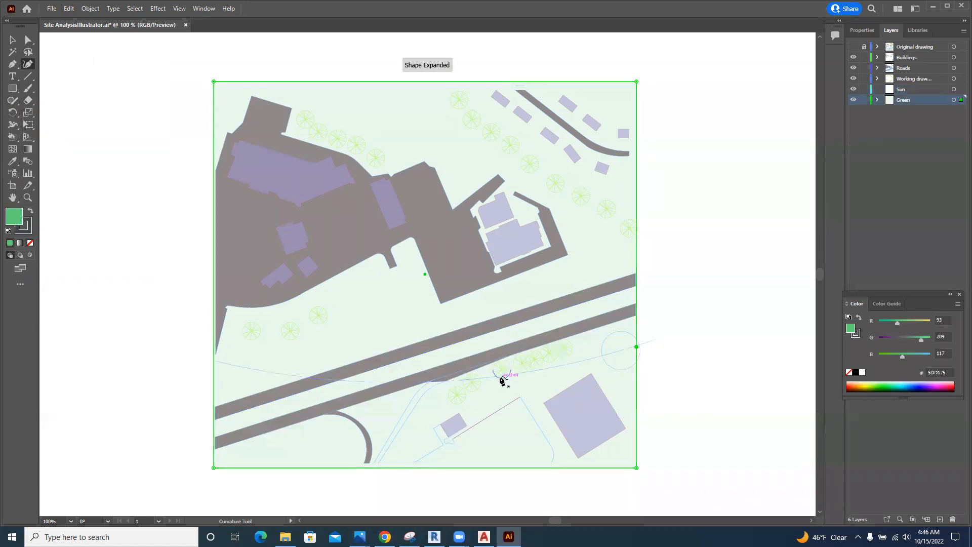
{"action": "left_click", "coordinate": [213, 359]}
{"action": "left_click", "coordinate": [636, 347]}
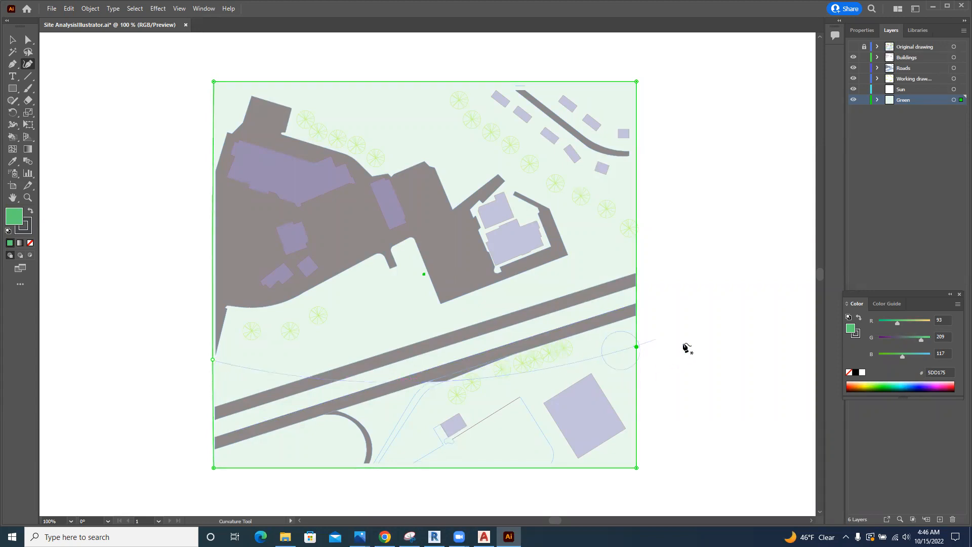
{"action": "left_click", "coordinate": [572, 365]}
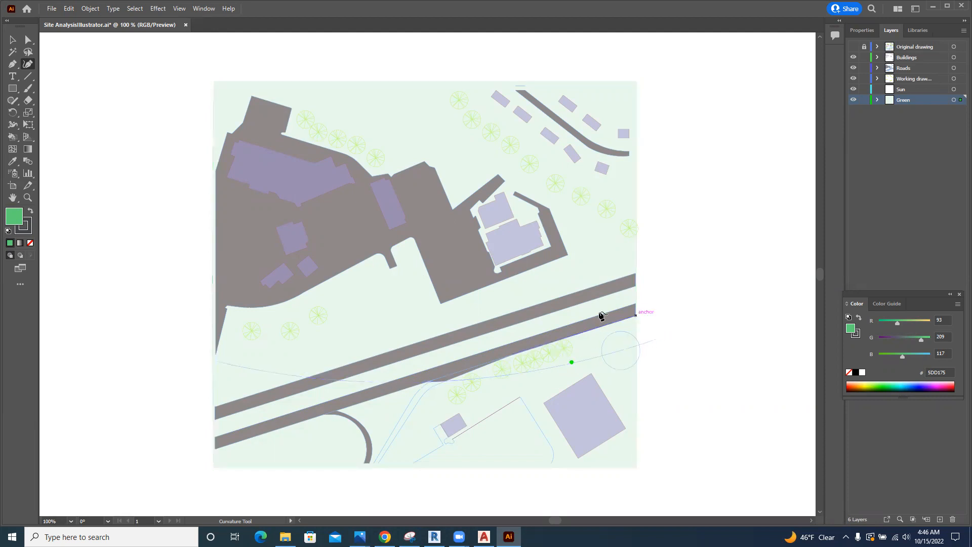
{"action": "left_click", "coordinate": [627, 353]}
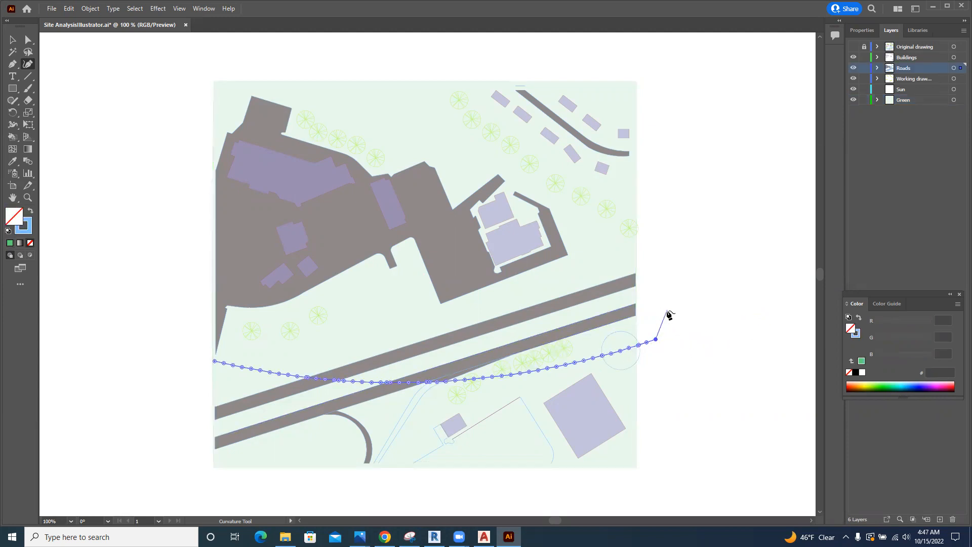
- Copy the sun-path arc from the Roads layer and paste it onto the Sun layer
{"action": "key", "text": "Escape"}
{"action": "key", "text": "ctrl"}
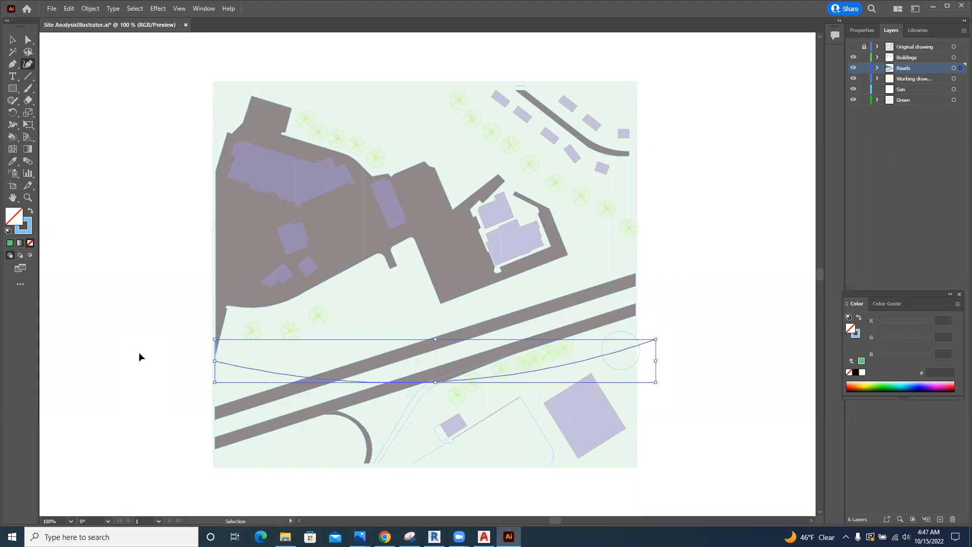
{"action": "left_click", "coordinate": [656, 339]}
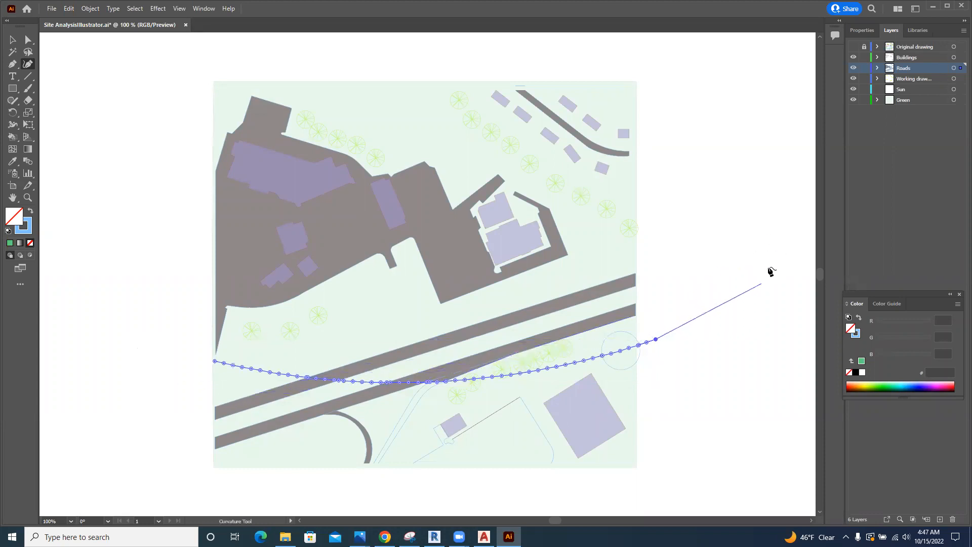
{"action": "key", "text": "Escape"}
{"action": "left_click", "coordinate": [911, 93]}
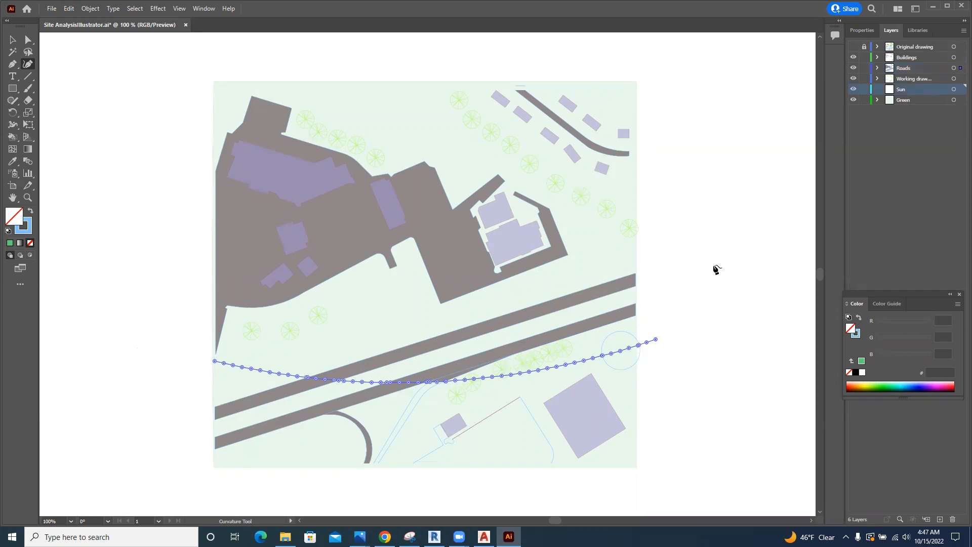
{"action": "key", "text": "ctrl+c"}
{"action": "key", "text": "ctrl+v"}
{"action": "left_click", "coordinate": [718, 259]}
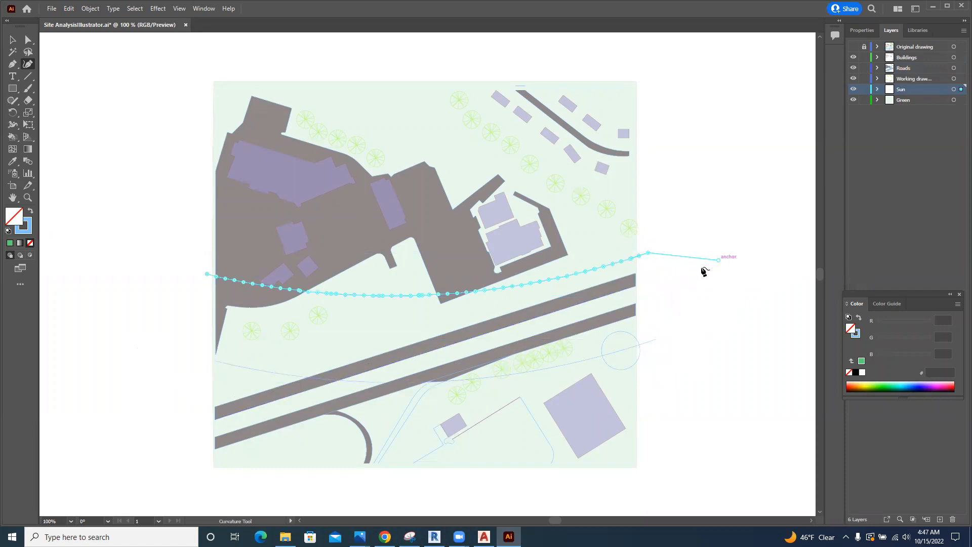
{"action": "key", "text": "ctrl+z"}
{"action": "left_click_drag", "start_coordinate": [427, 294], "coordinate": [426, 327]}
{"action": "key", "text": "ctrl+z"}
- Nudge the pasted arc downward in large increments until it lies over the original sun-path arc
{"action": "key", "text": "shift+Down"}
{"action": "key", "text": "shift+Down"}
{"action": "key", "text": "shift+Down"}
{"action": "key", "text": "shift+Down"}
{"action": "key", "text": "shift+Down"}
{"action": "key", "text": "shift+Down"}
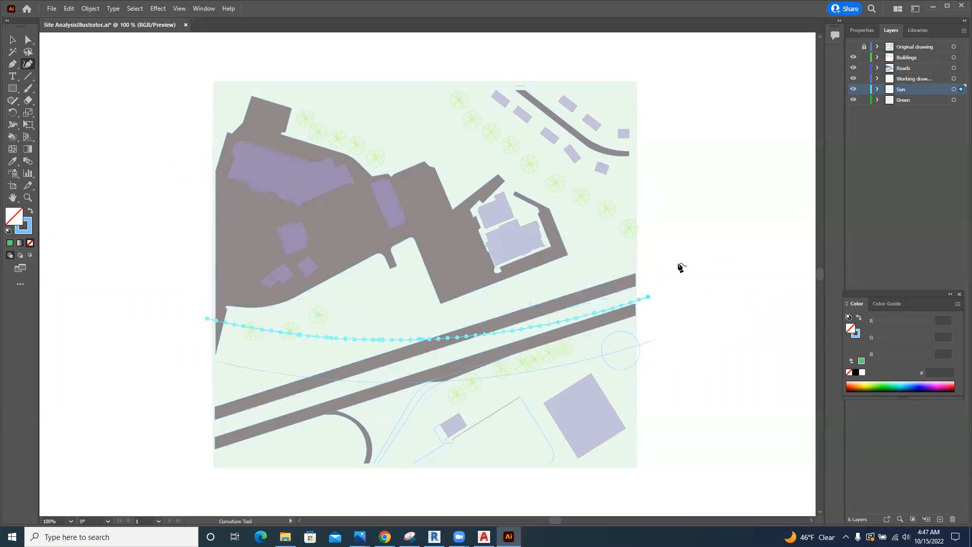
{"action": "key", "text": "shift+Down"}
{"action": "key", "text": "shift+Down"}
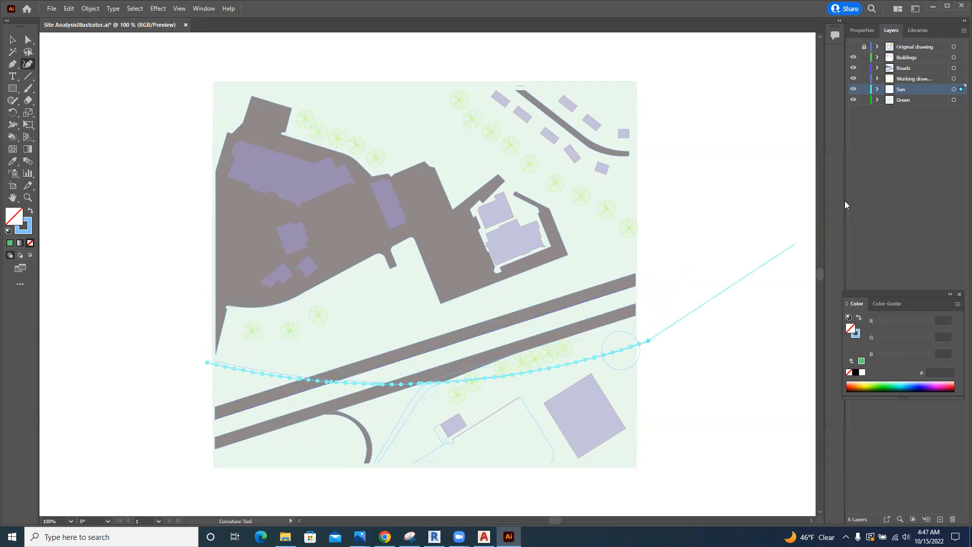
- Set the pasted sun-path arc's stroke color to yellow
{"action": "left_click", "coordinate": [862, 30]}
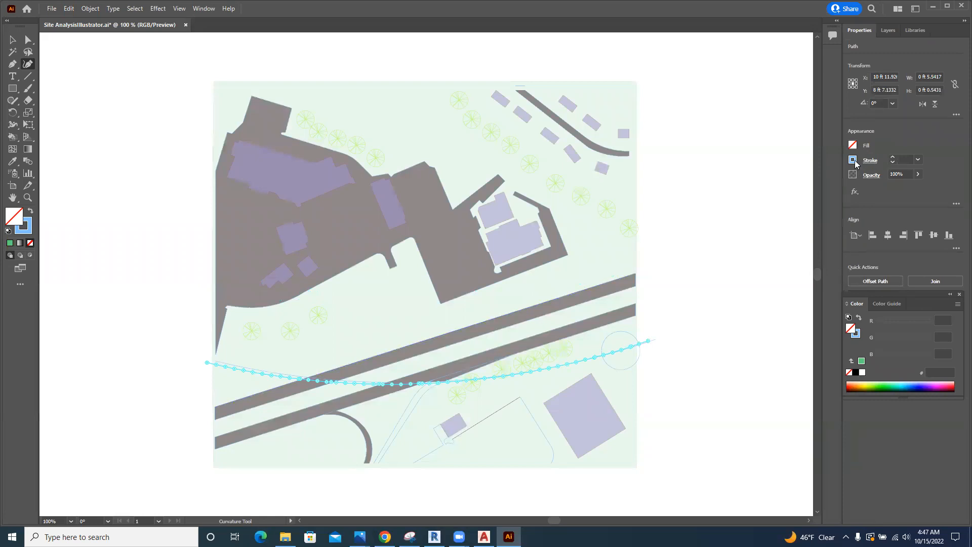
{"action": "left_click", "coordinate": [853, 160]}
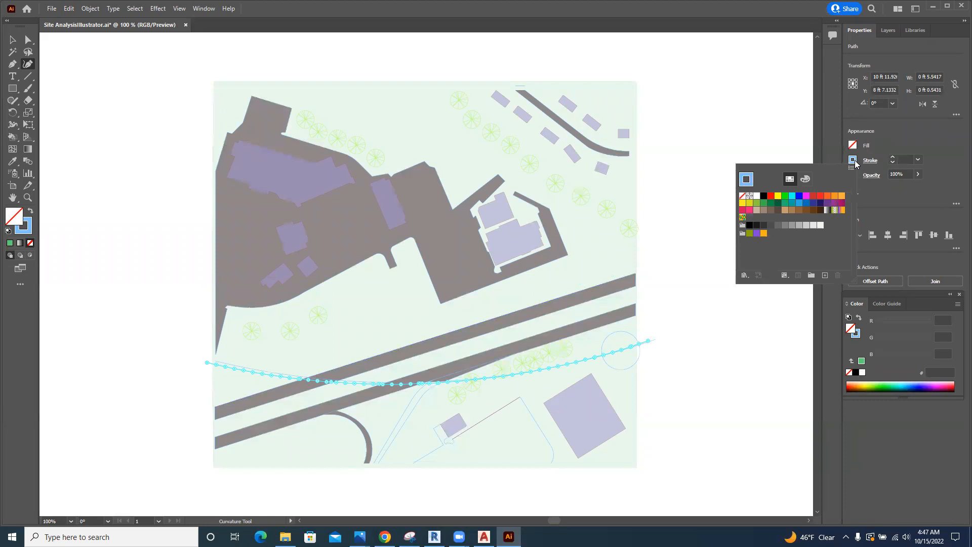
{"action": "left_click", "coordinate": [778, 197]}
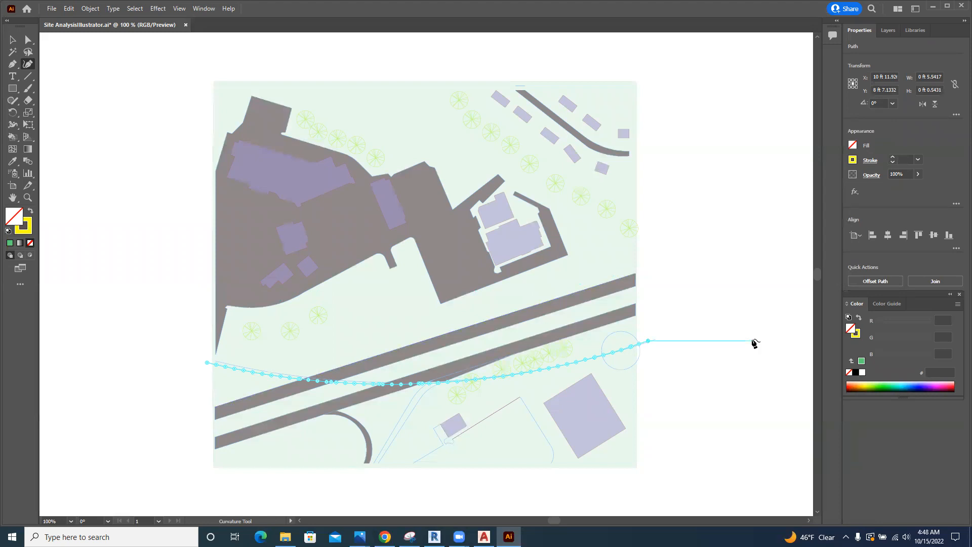
{"action": "left_click", "coordinate": [688, 328]}
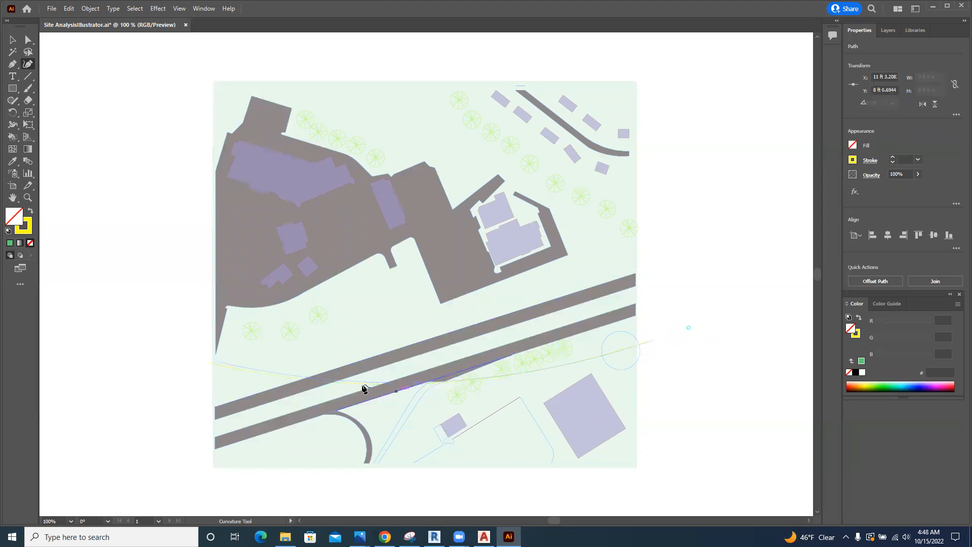
{"action": "left_click", "coordinate": [275, 375]}
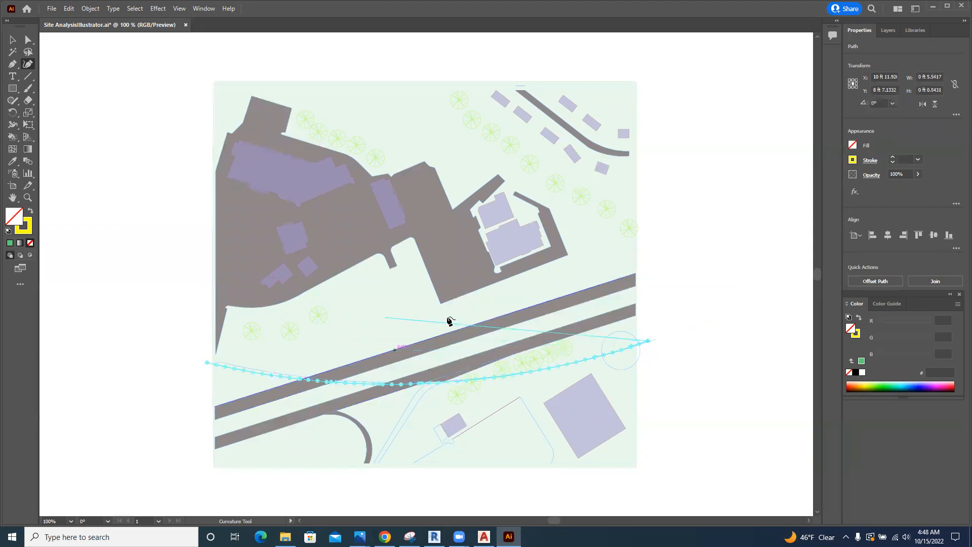
{"action": "key", "text": "Escape"}
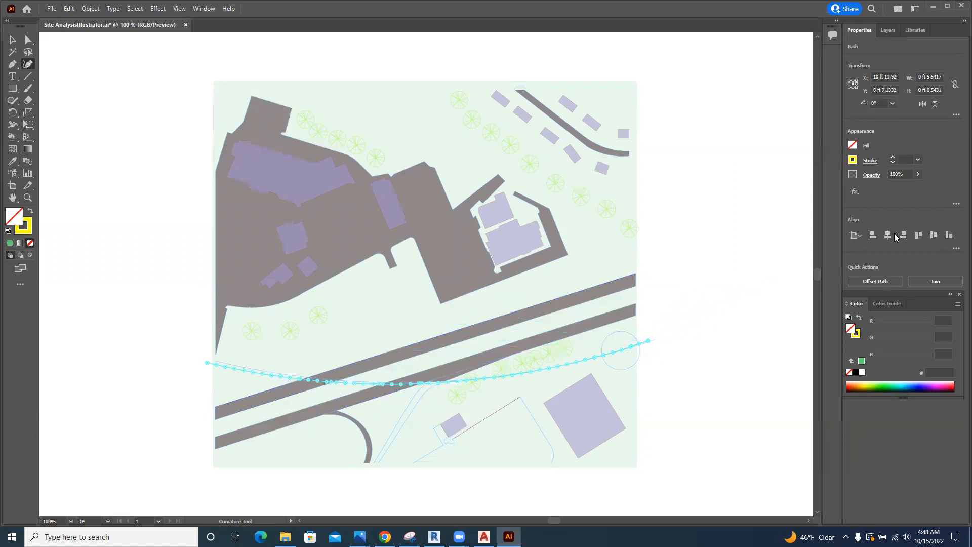
- Try a 14 pt and a 10 pt stroke weight on the yellow sun-path arc and deselect it
{"action": "left_click", "coordinate": [918, 160]}
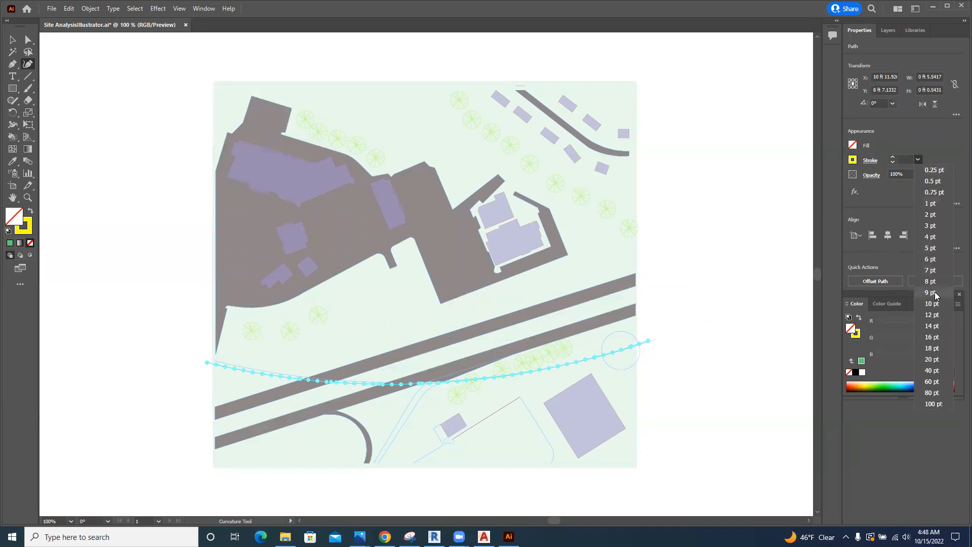
{"action": "left_click", "coordinate": [931, 326]}
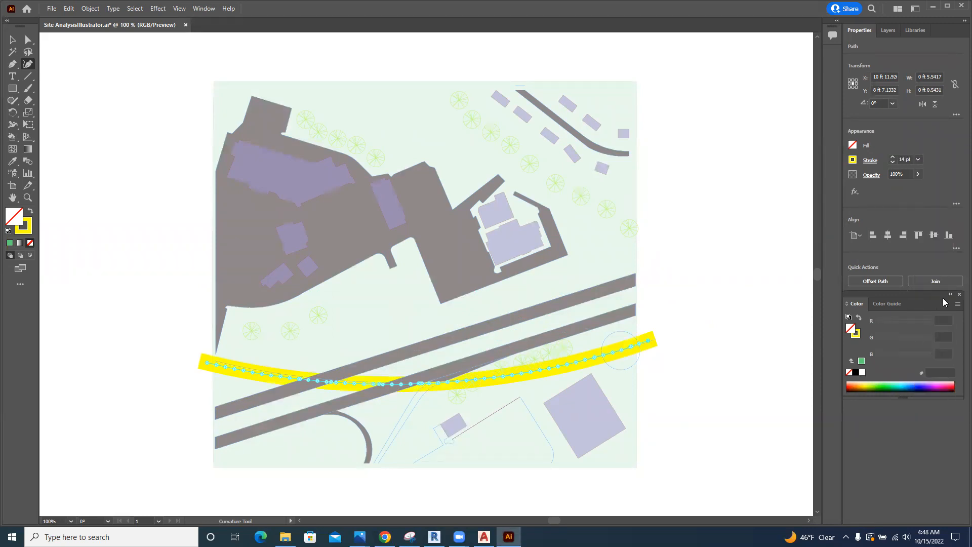
{"action": "left_click", "coordinate": [918, 159]}
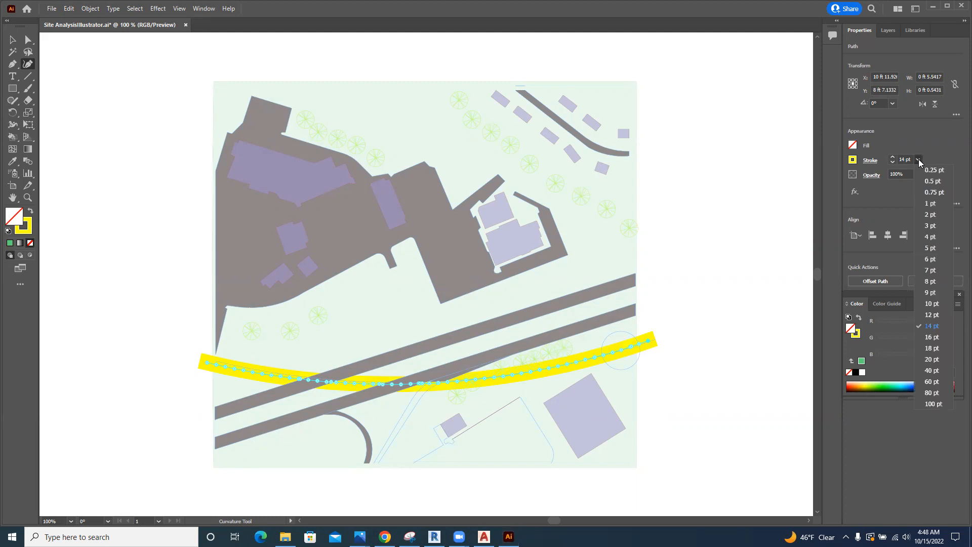
{"action": "left_click", "coordinate": [930, 304]}
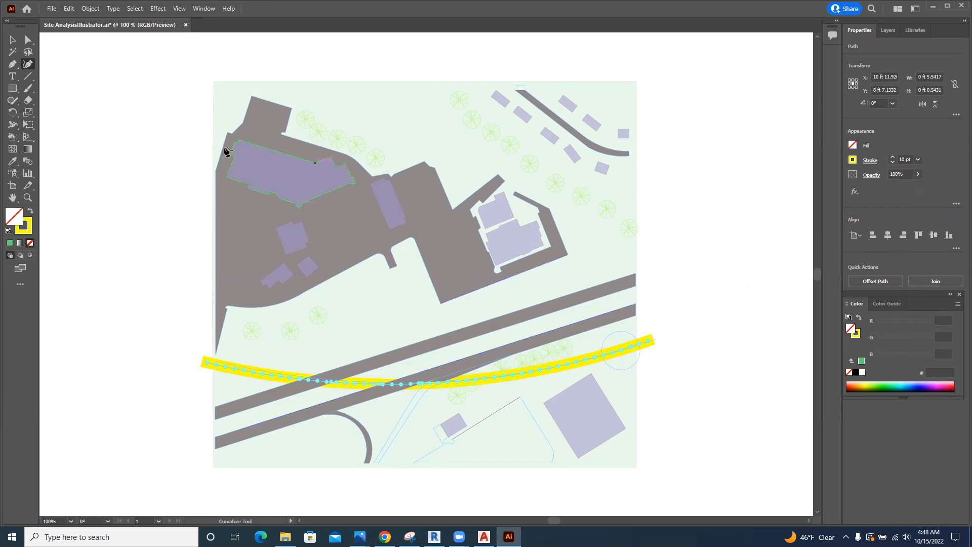
{"action": "left_click", "coordinate": [13, 40]}
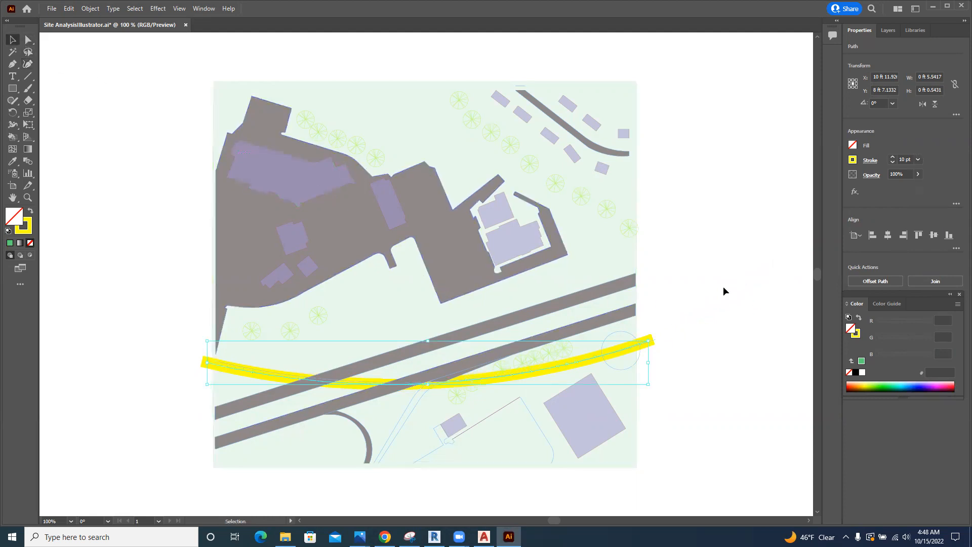
{"action": "left_click", "coordinate": [723, 307]}
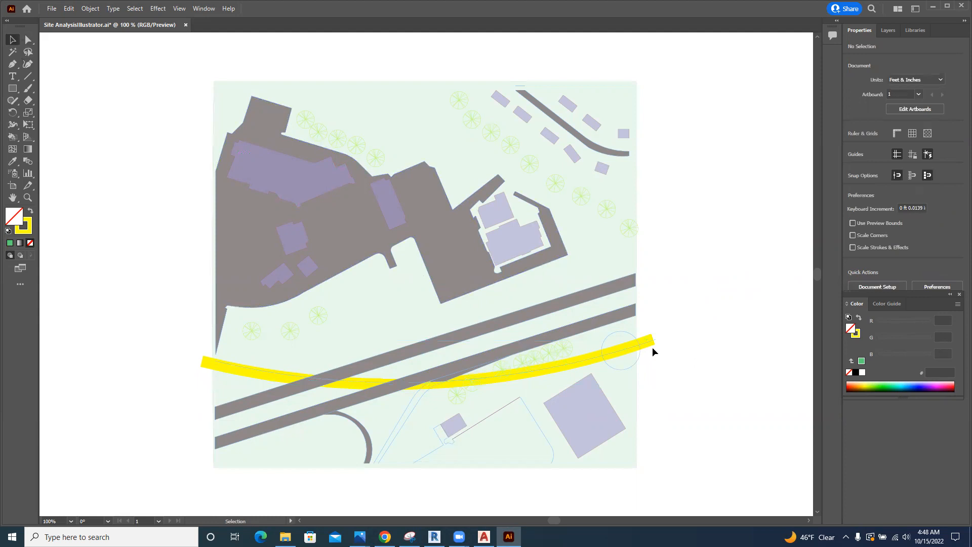
- Delete the yellow sun-path arc and undo the deletion
{"action": "left_click", "coordinate": [205, 363]}
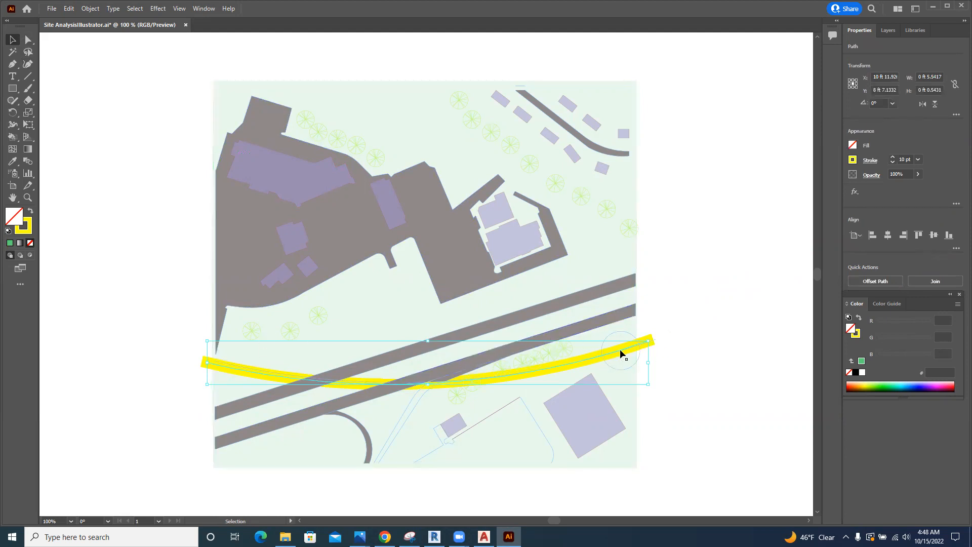
{"action": "key", "text": "Delete"}
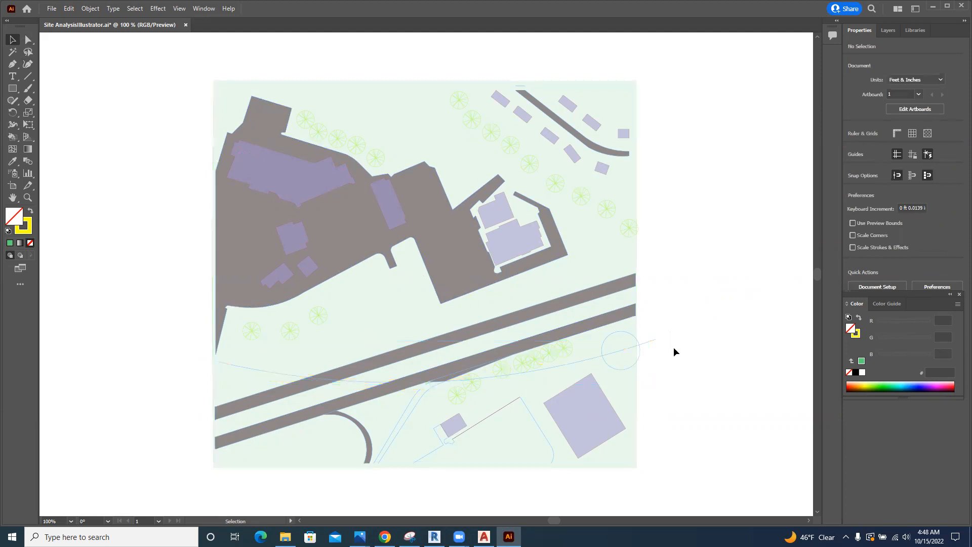
{"action": "key", "text": "ctrl+z"}
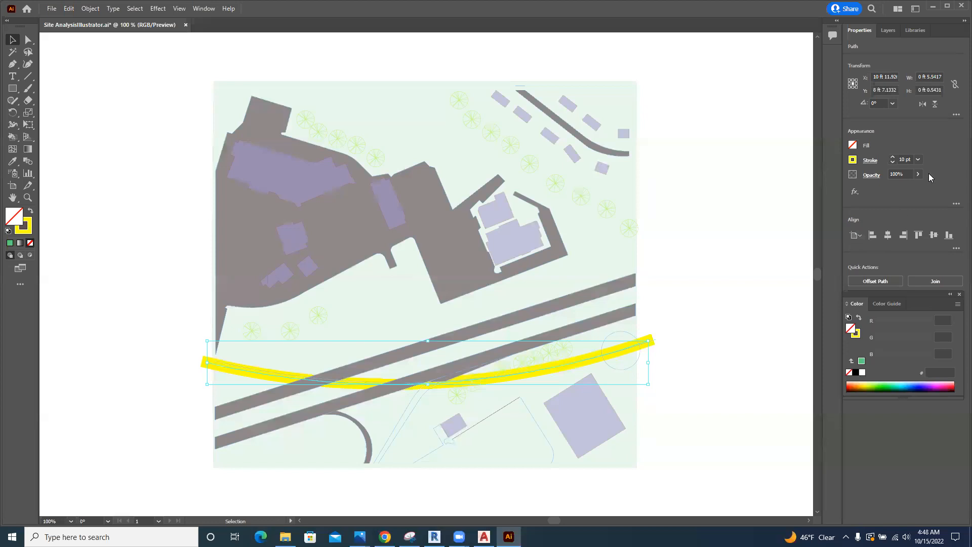
- Set the yellow sun-path arc's stroke weight to 5 pt and deselect it
{"action": "left_click", "coordinate": [918, 159]}
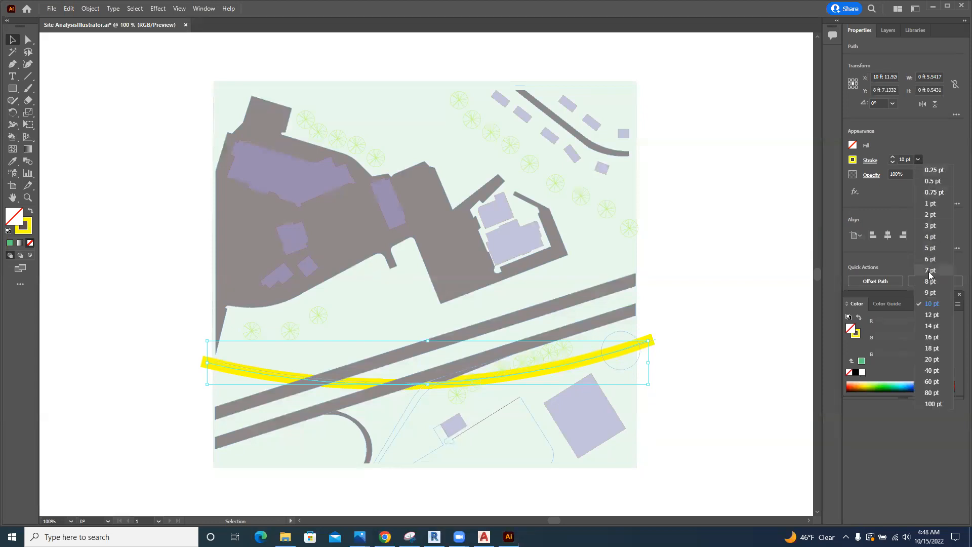
{"action": "left_click", "coordinate": [930, 248]}
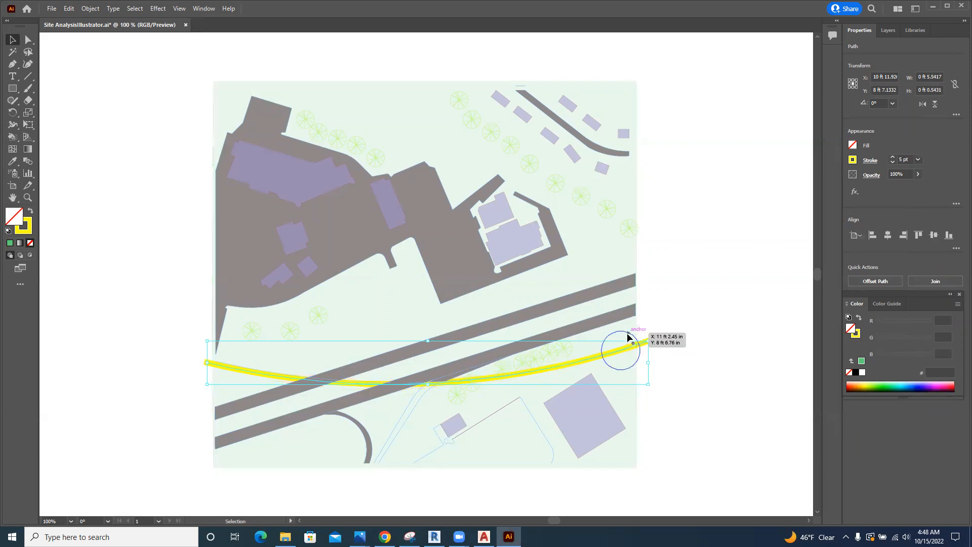
{"action": "left_click", "coordinate": [691, 321]}
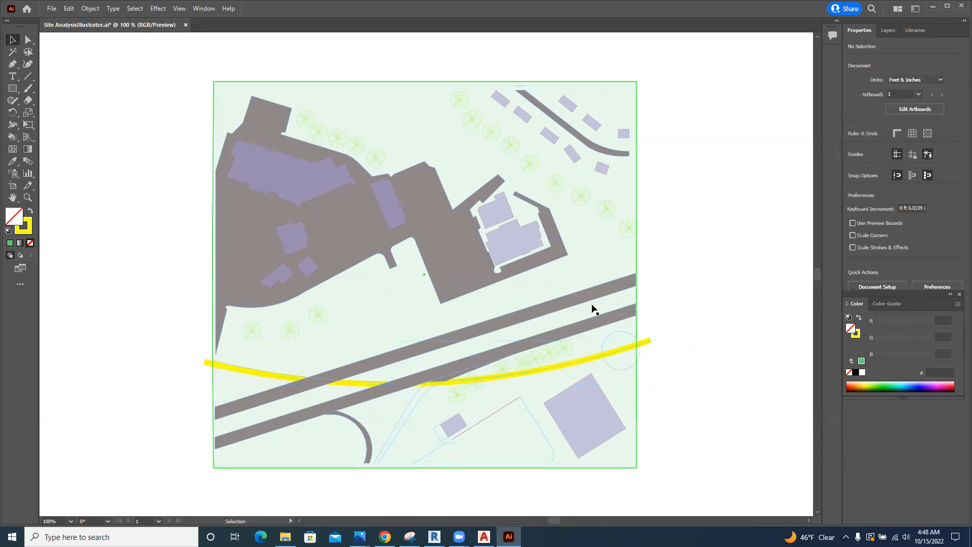
- Draw a circle with the Shaper tool over the sun outline near the arc's eastern end, and show the layer list
{"action": "left_click", "coordinate": [11, 101]}
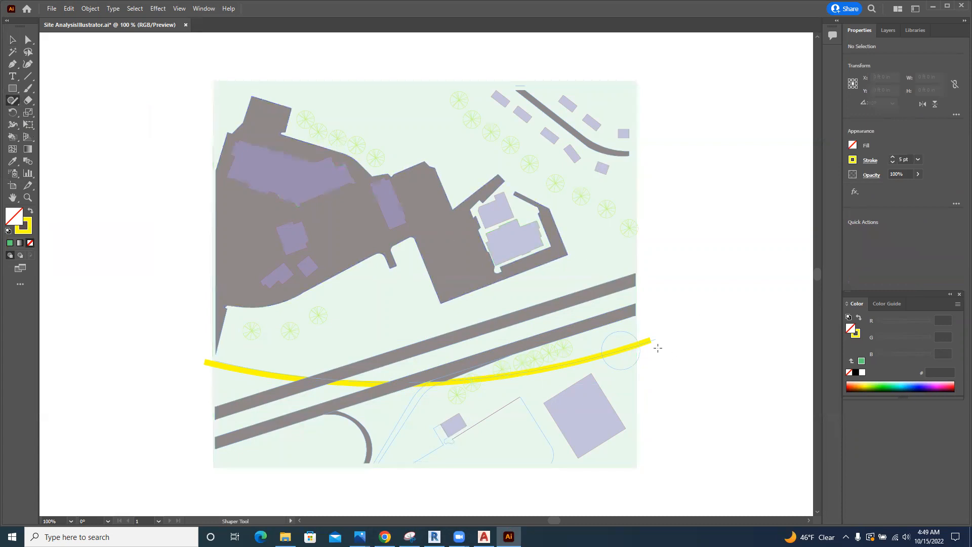
{"action": "mouse_move", "coordinate": [618, 331]}
{"action": "left_mouse_down"}
{"action": "mouse_move", "coordinate": [639, 338]}
{"action": "mouse_move", "coordinate": [640, 363]}
{"action": "mouse_move", "coordinate": [618, 373]}
{"action": "left_mouse_up"}
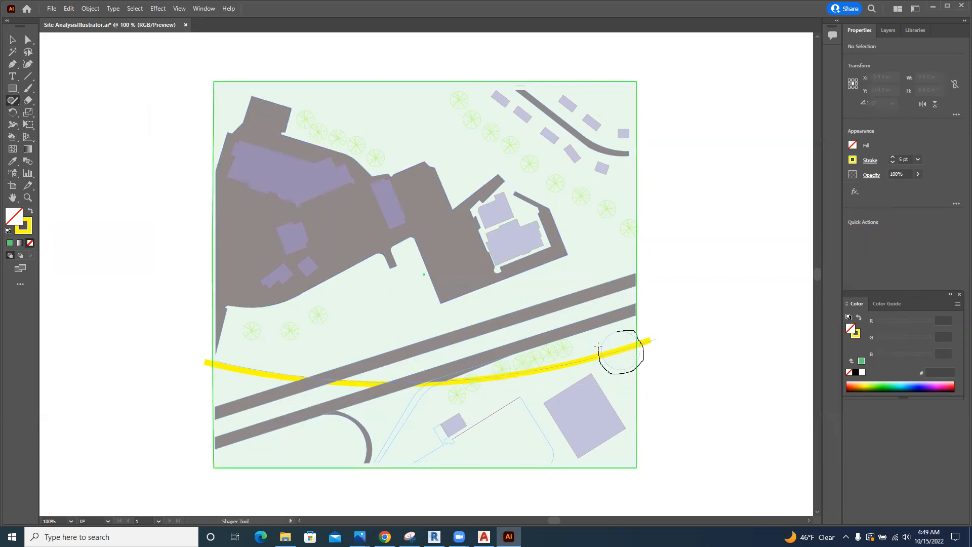
{"action": "left_click_drag", "start_coordinate": [601, 339], "coordinate": [621, 330]}
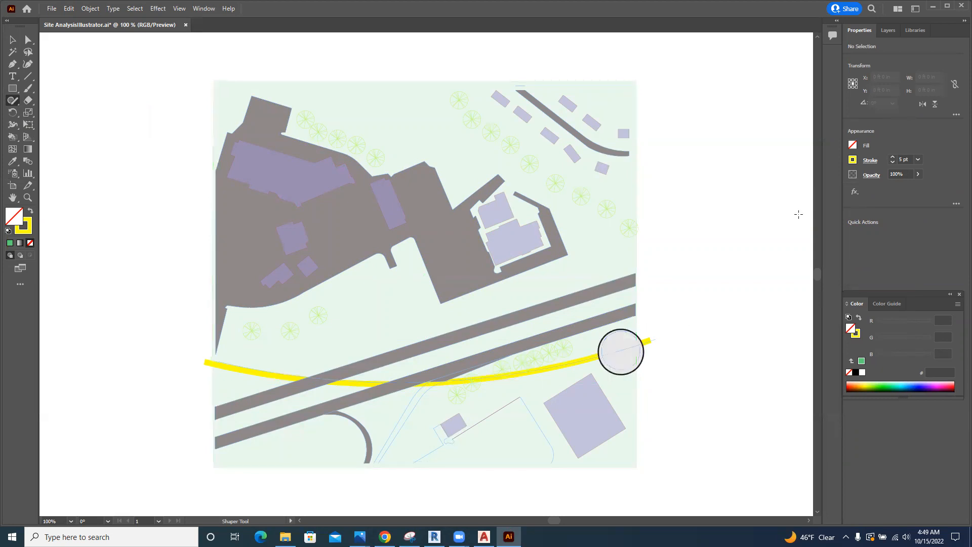
{"action": "left_click", "coordinate": [888, 31]}
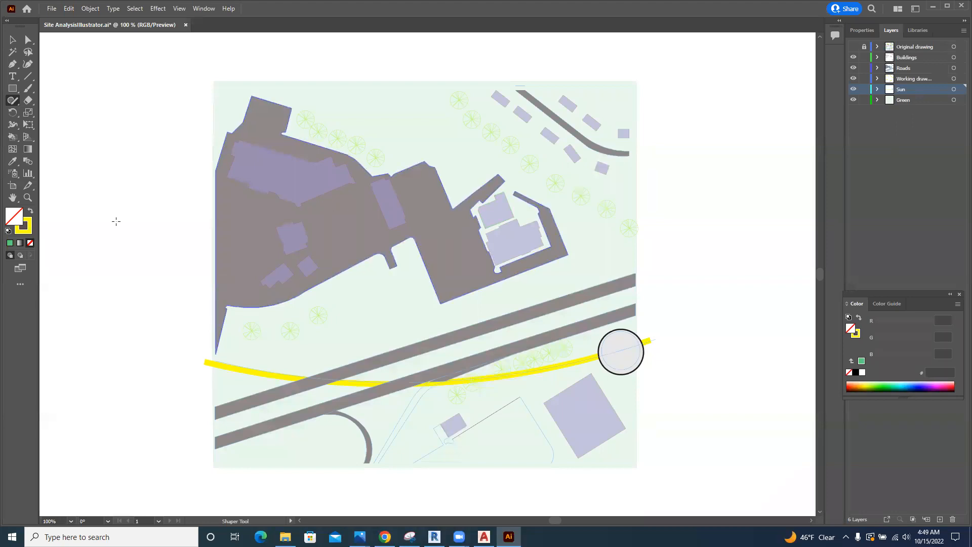
- Set the fill colour to yellow D0D83A
{"action": "double_click", "coordinate": [17, 220]}
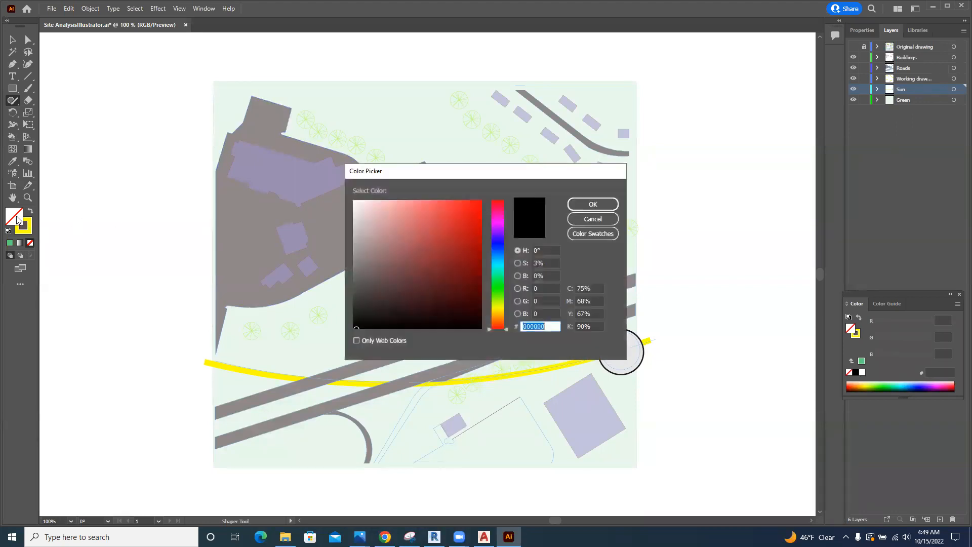
{"action": "left_click", "coordinate": [496, 307]}
{"action": "left_click", "coordinate": [448, 220]}
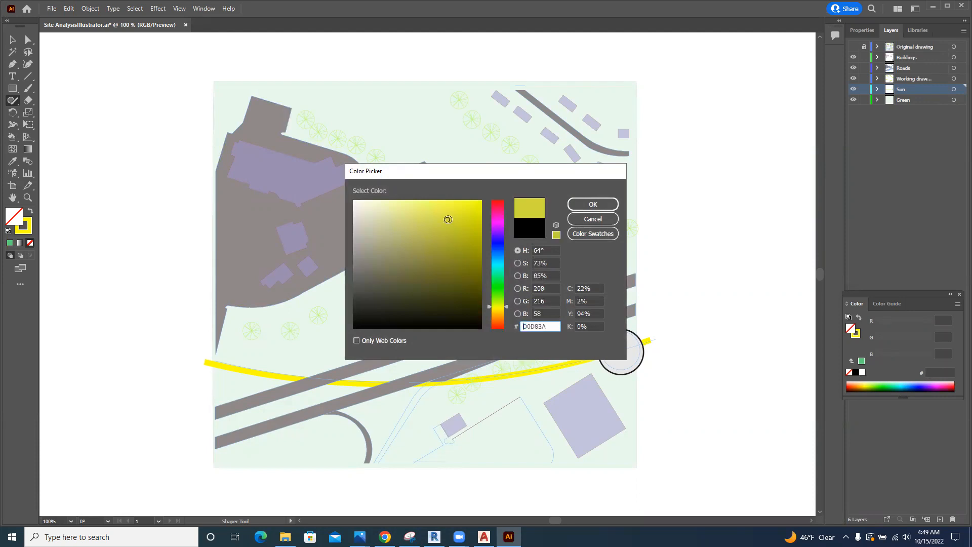
{"action": "left_click", "coordinate": [593, 204]}
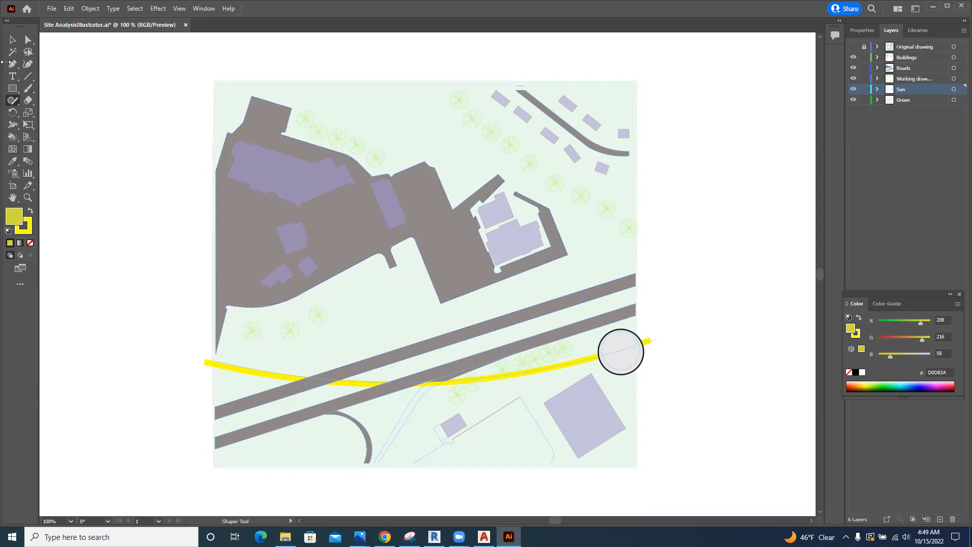
- Delete the grey circle with the black outline at the eastern end of the yellow sun path
{"action": "left_click", "coordinate": [13, 40]}
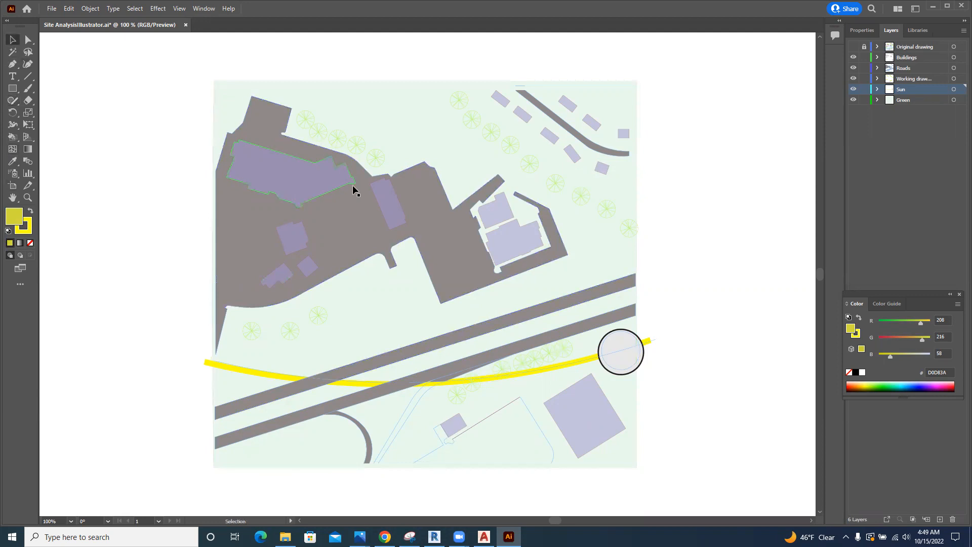
{"action": "left_click", "coordinate": [639, 337]}
{"action": "key", "text": "Delete"}
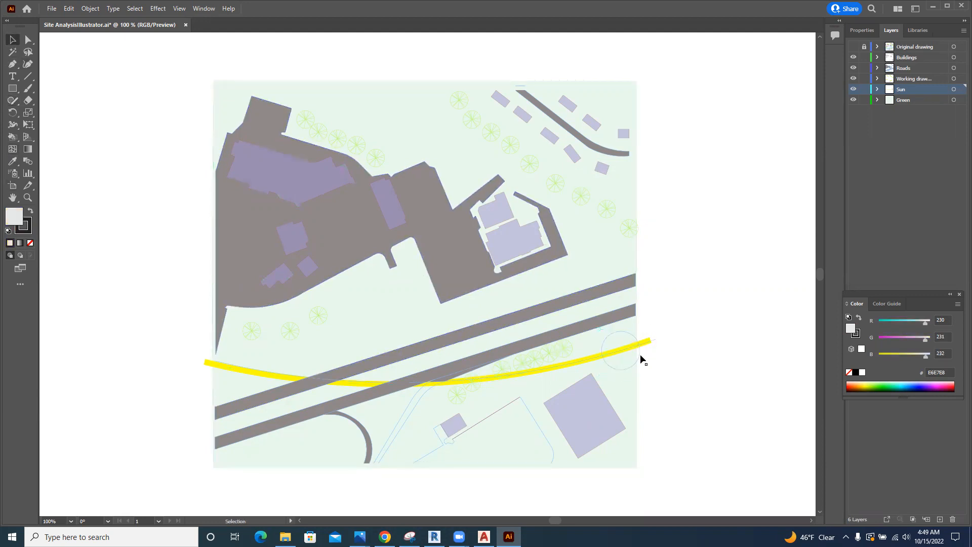
{"action": "left_click", "coordinate": [640, 351]}
{"action": "left_click", "coordinate": [669, 314]}
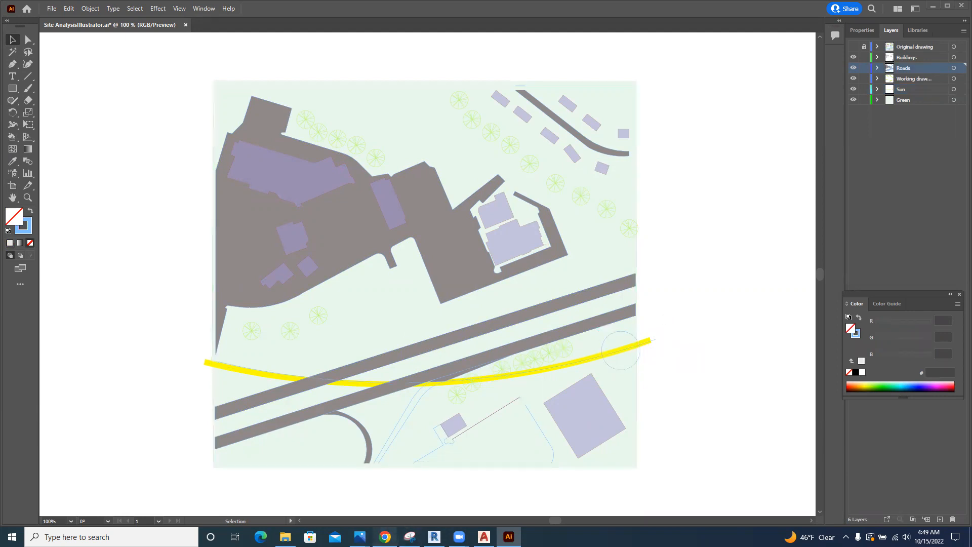
- Switch to Chrome and search Flaticon for sun icons
{"action": "left_click", "coordinate": [384, 536]}
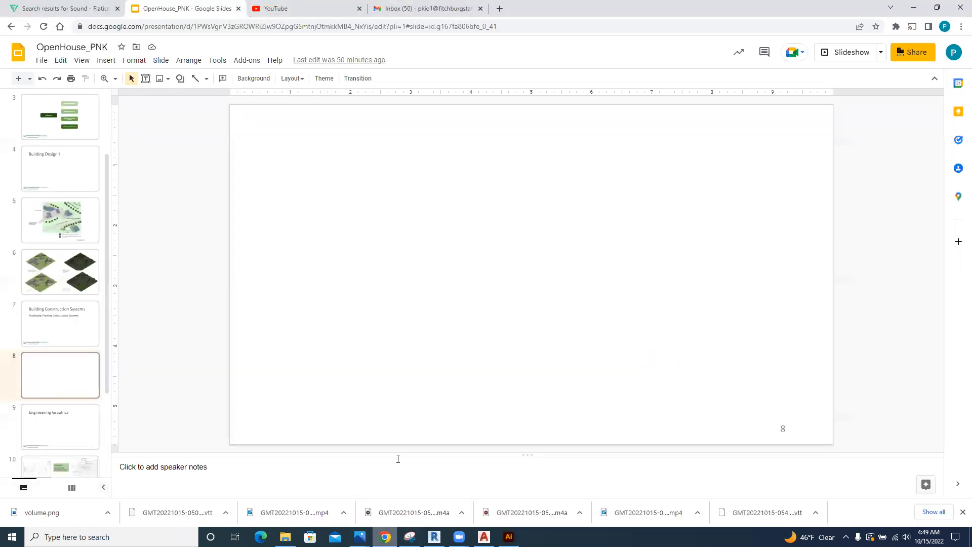
{"action": "left_click", "coordinate": [499, 9]}
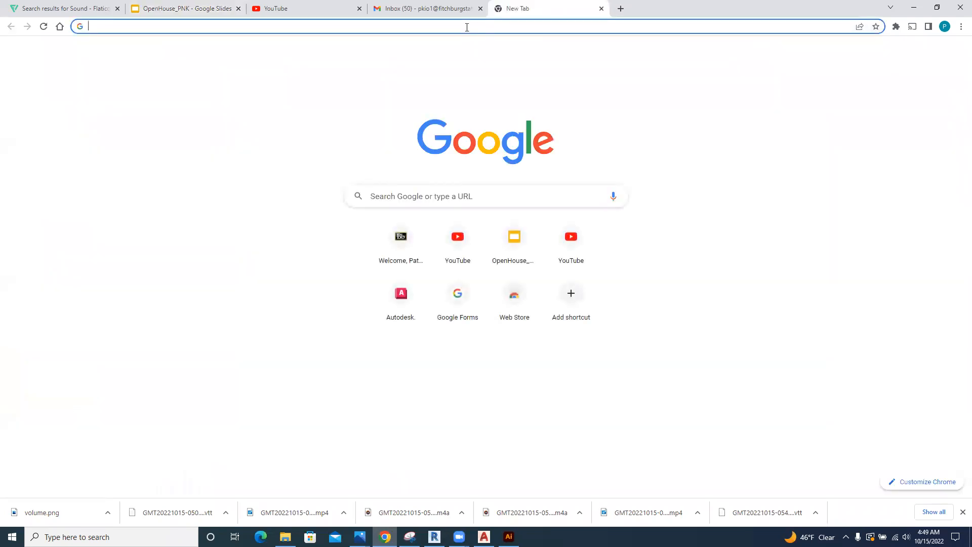
{"action": "left_click", "coordinate": [82, 8]}
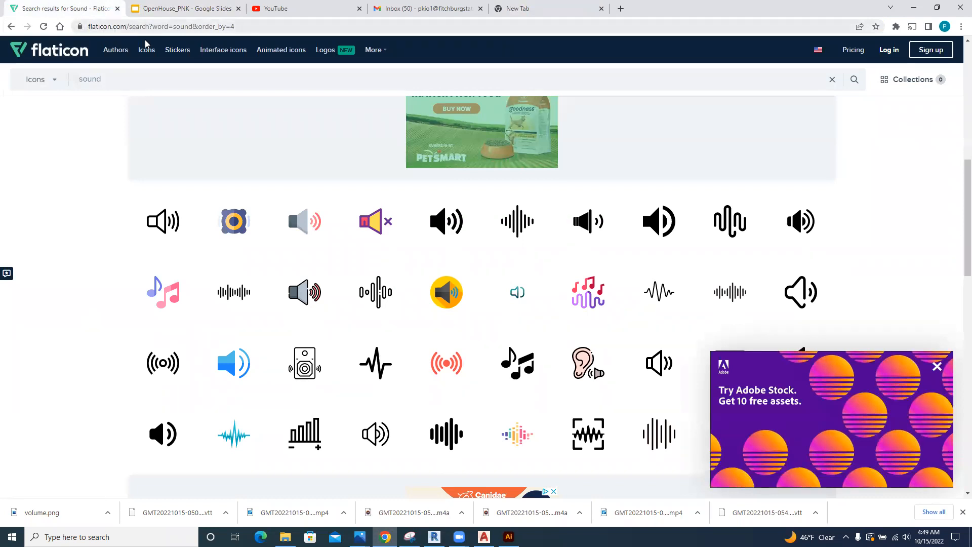
{"action": "mouse_move", "coordinate": [442, 291]}
{"action": "left_click_drag", "start_coordinate": [99, 79], "coordinate": [65, 81]}
{"action": "type", "text": "sun"}
{"action": "key", "text": "Return"}
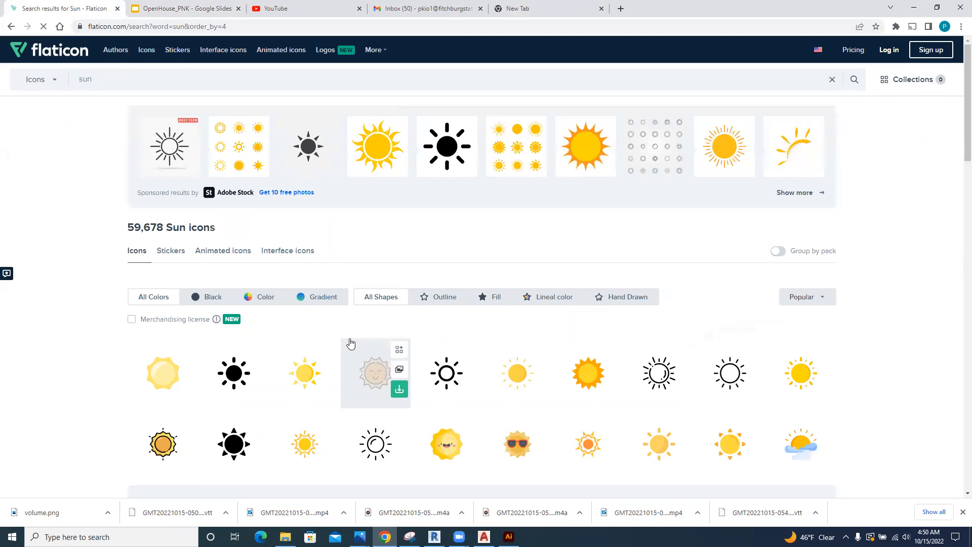
{"action": "scroll", "coordinate": [449, 241], "scroll_direction": "down", "scroll_amount": 4}
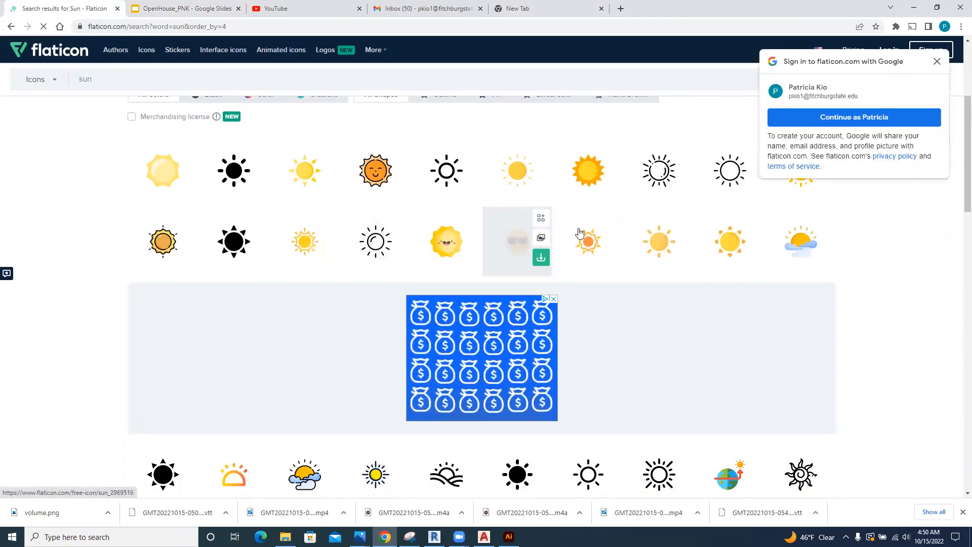
{"action": "left_click", "coordinate": [937, 61]}
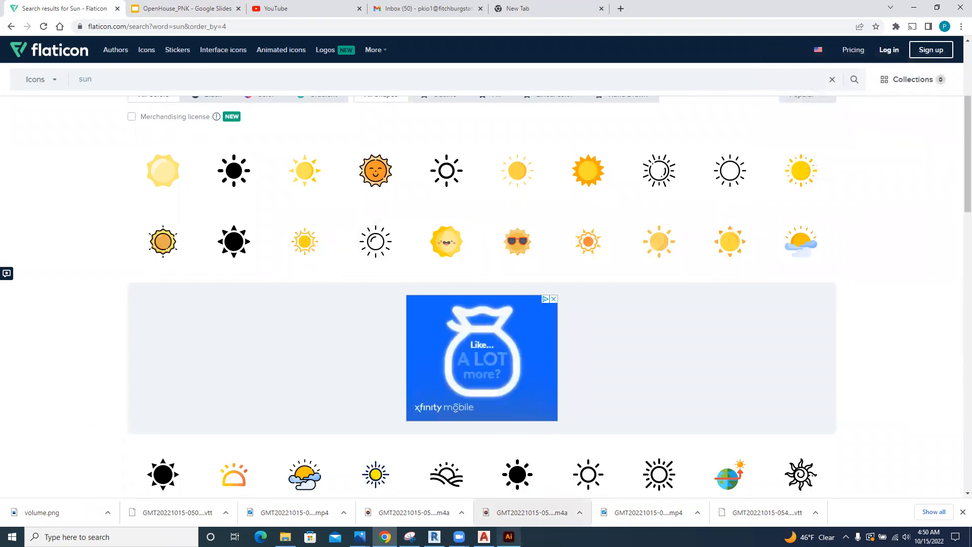
- Copy the sun.png image from the Downloads folder to the clipboard and return to Illustrator
{"action": "left_click", "coordinate": [508, 537]}
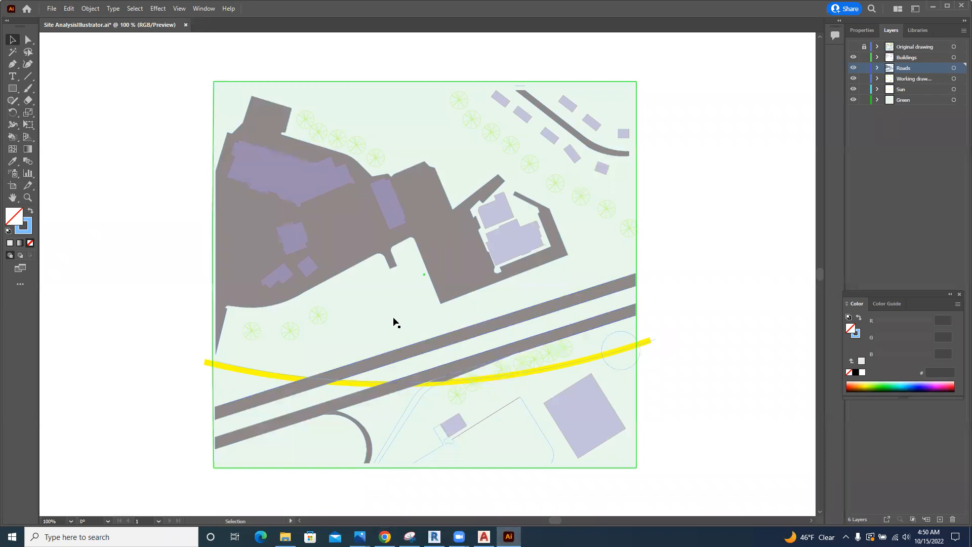
{"action": "mouse_move", "coordinate": [360, 538]}
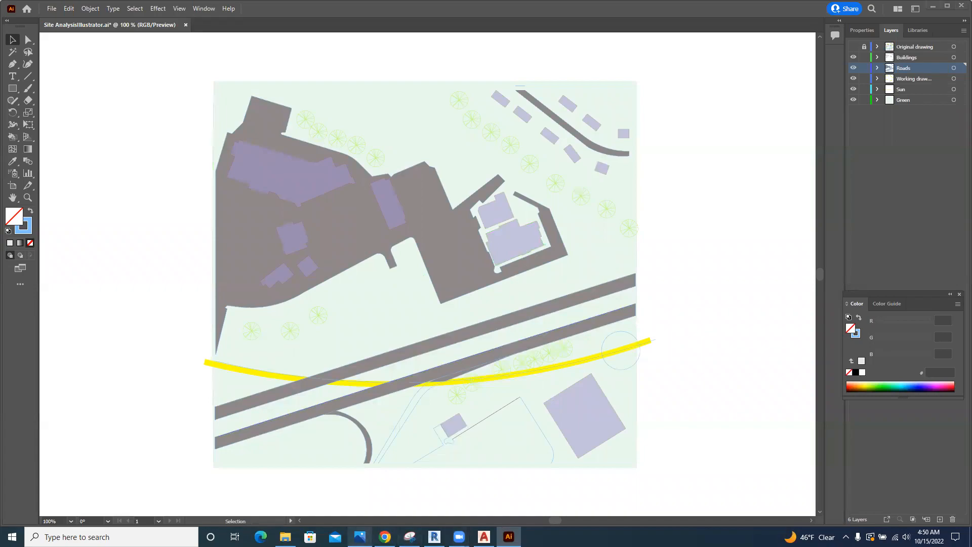
{"action": "left_click", "coordinate": [359, 537]}
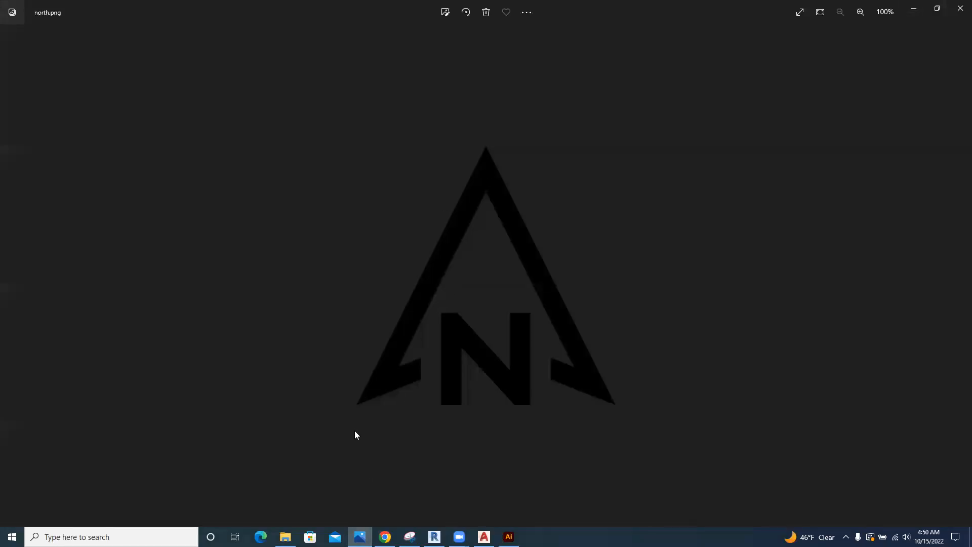
{"action": "left_click", "coordinate": [285, 537]}
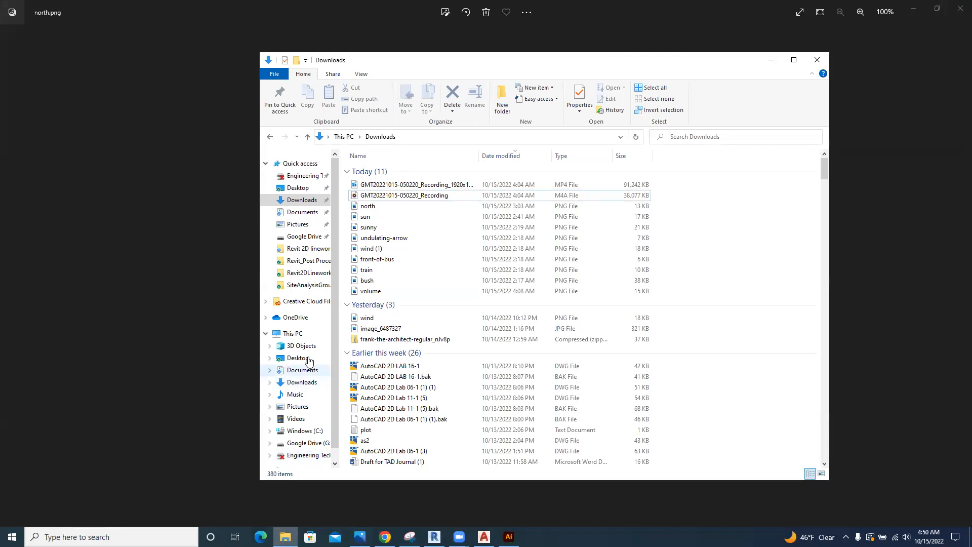
{"action": "left_click", "coordinate": [363, 217]}
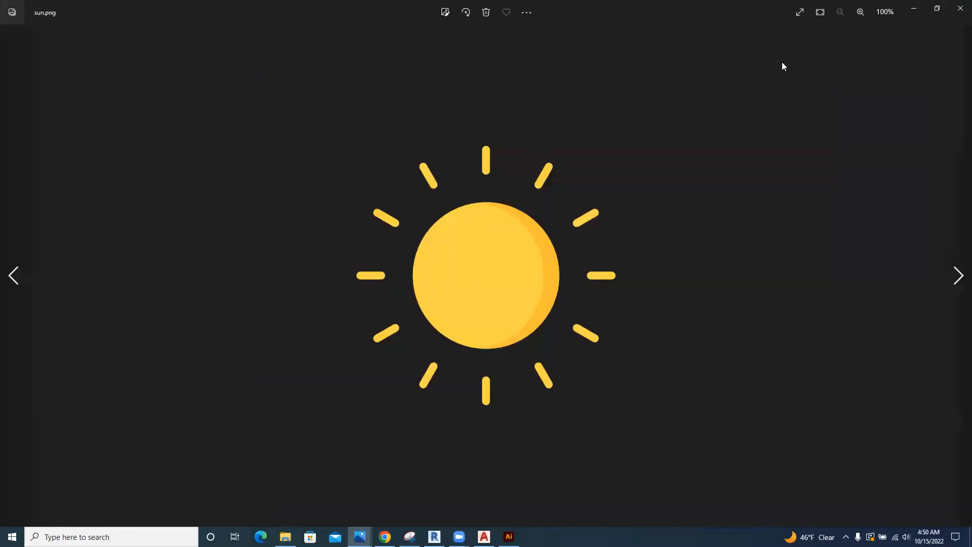
{"action": "left_click", "coordinate": [529, 14]}
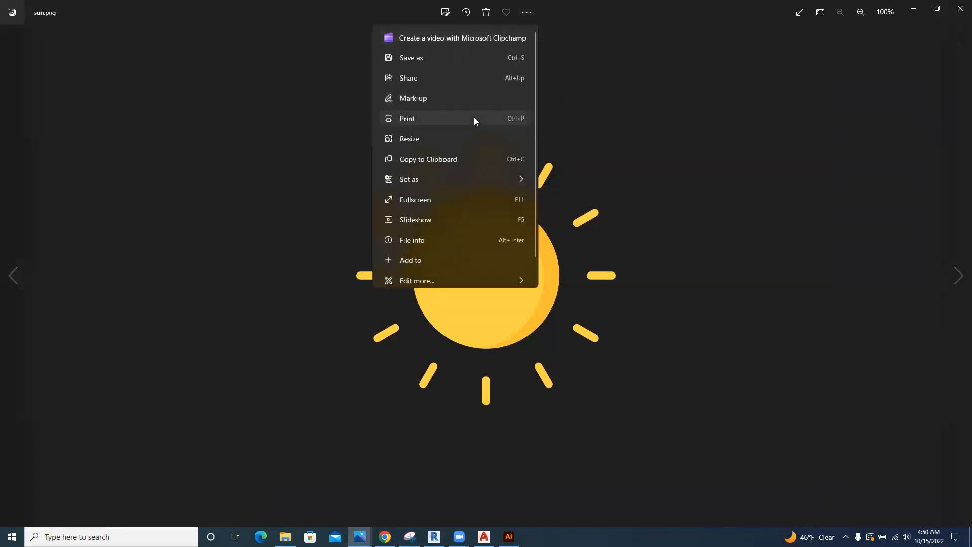
{"action": "left_click", "coordinate": [420, 156]}
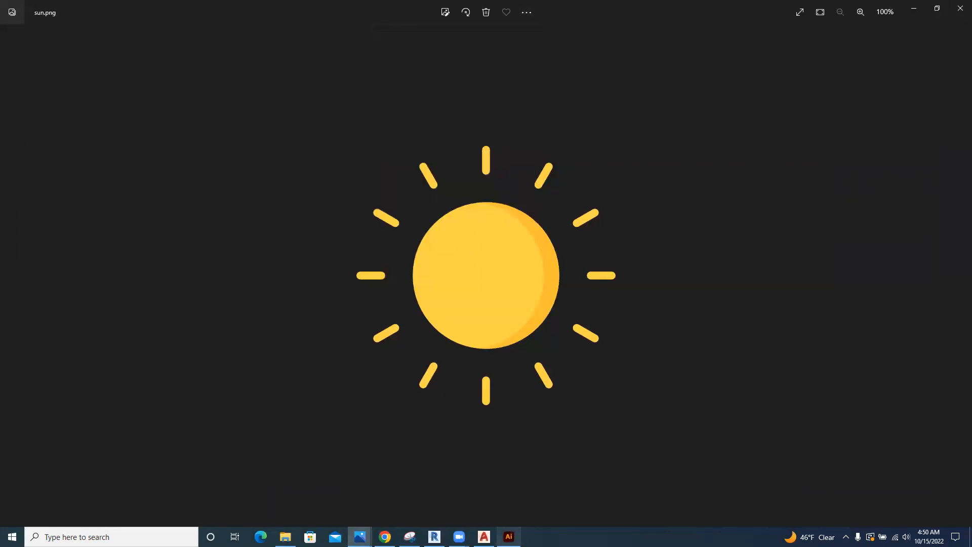
{"action": "left_click", "coordinate": [509, 537]}
{"action": "key", "text": "a"}
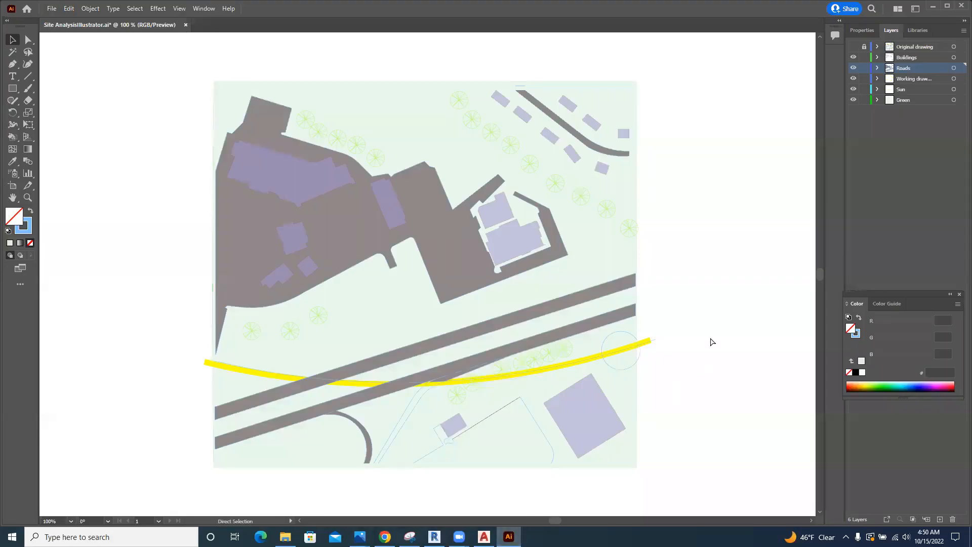
{"action": "key", "text": "v"}
{"action": "key", "text": "ctrl+v"}
{"action": "scroll", "coordinate": [599, 348], "scroll_direction": "up", "scroll_amount": 2}
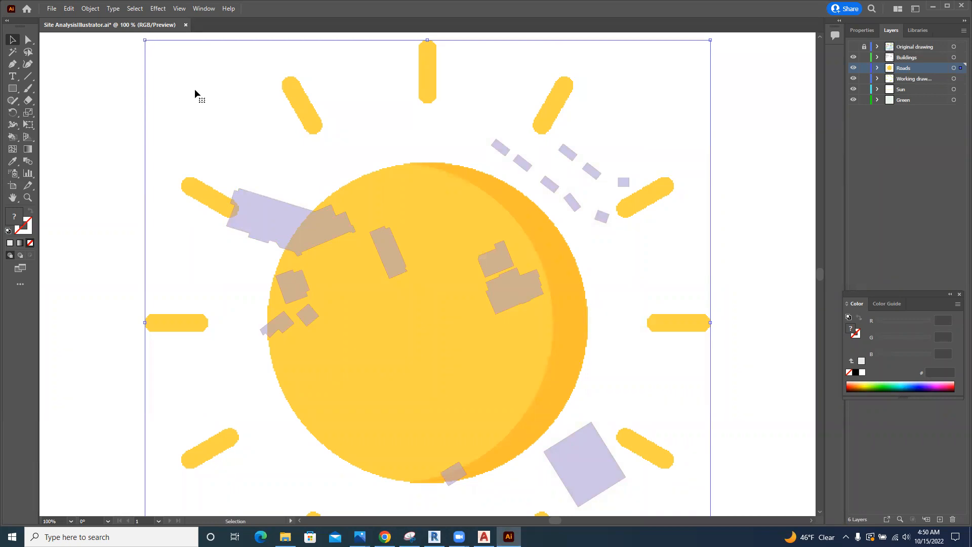
{"action": "key", "text": "Delete"}
- Paste the copied sun image onto the Sun layer
{"action": "left_click", "coordinate": [900, 92]}
{"action": "scroll", "coordinate": [714, 162], "scroll_direction": "down", "scroll_amount": 3}
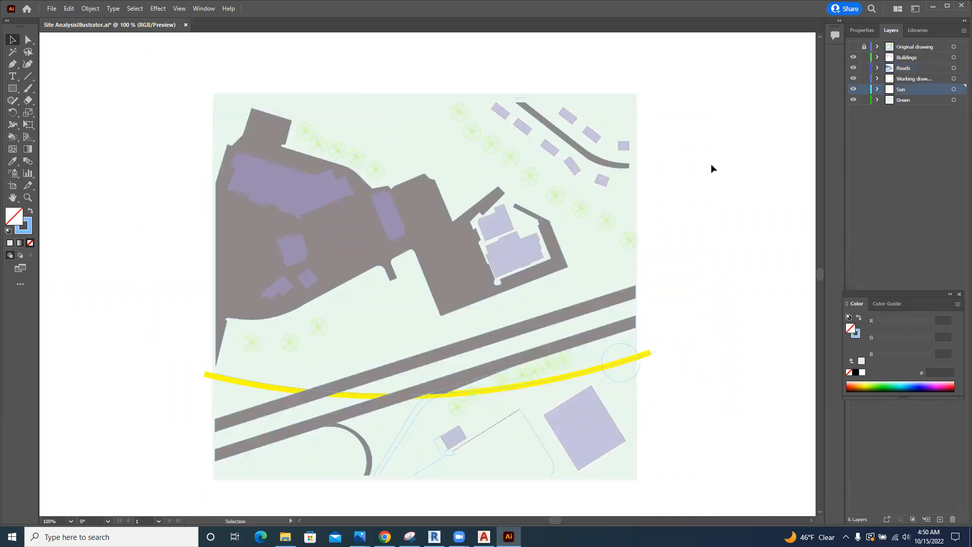
{"action": "key", "text": "a"}
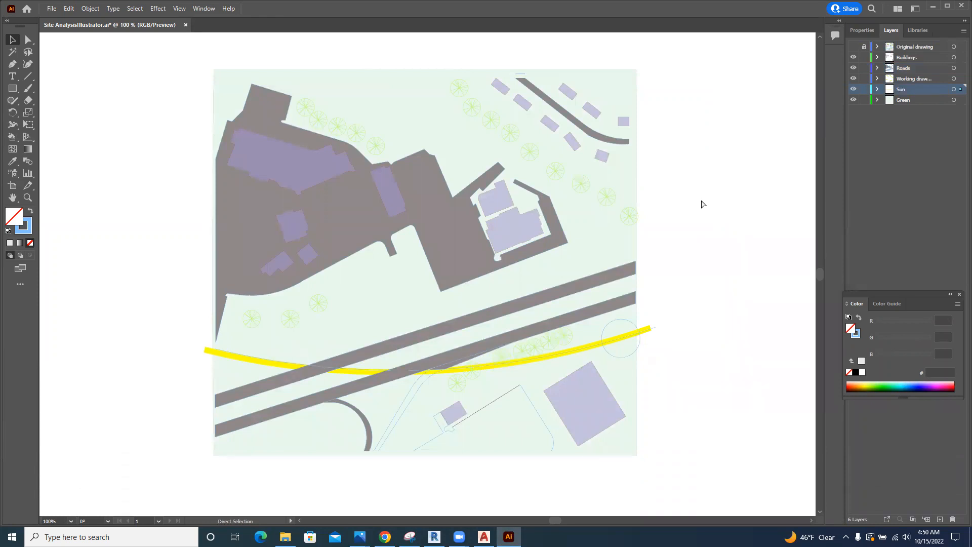
{"action": "key", "text": "ctrl+z"}
{"action": "scroll", "coordinate": [231, 112], "scroll_direction": "up", "scroll_amount": 4}
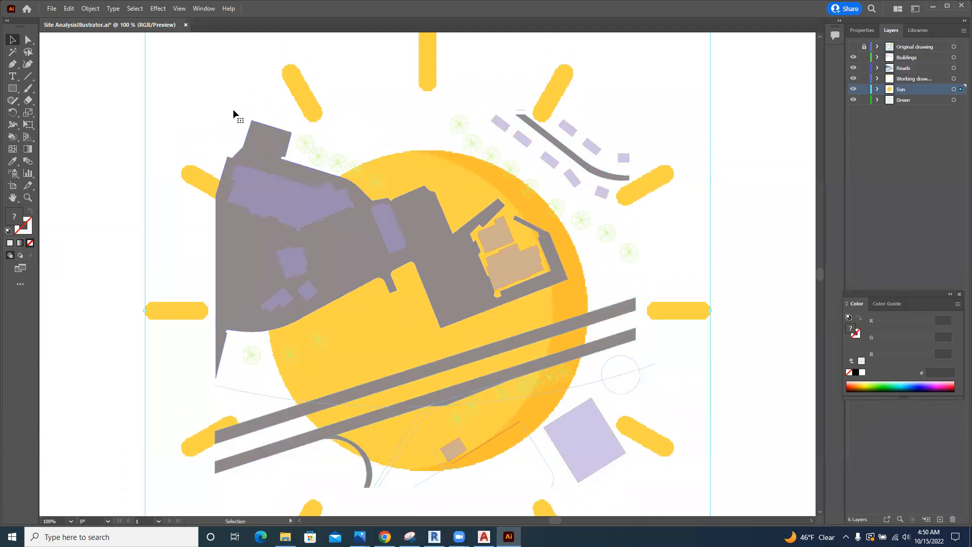
- Scale the sun image down to about 0.93 by 0.92 in and place it over the eastern end of the yellow sun path
{"action": "left_click_drag", "start_coordinate": [144, 78], "coordinate": [530, 469]}
{"action": "scroll", "coordinate": [515, 369], "scroll_direction": "down", "scroll_amount": 9}
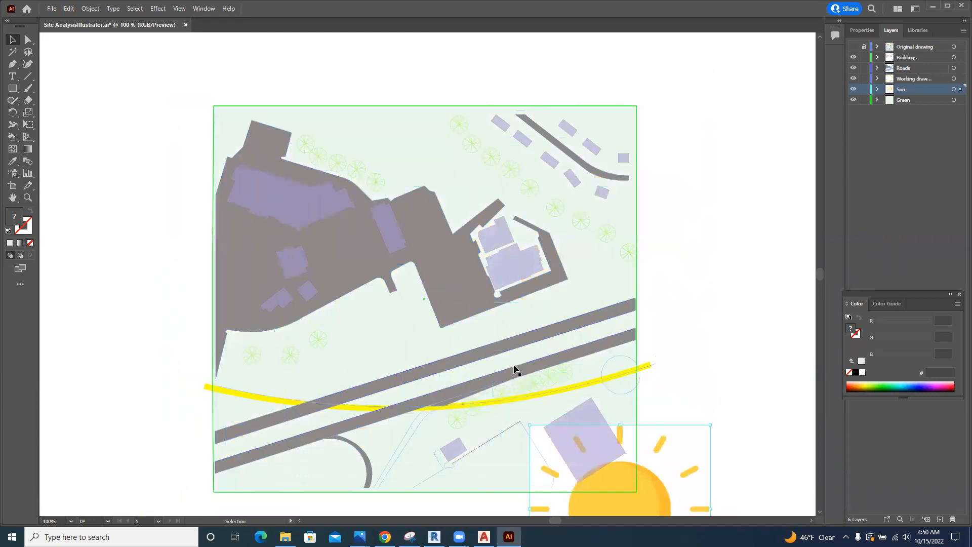
{"action": "scroll", "coordinate": [514, 369], "scroll_direction": "down", "scroll_amount": 2}
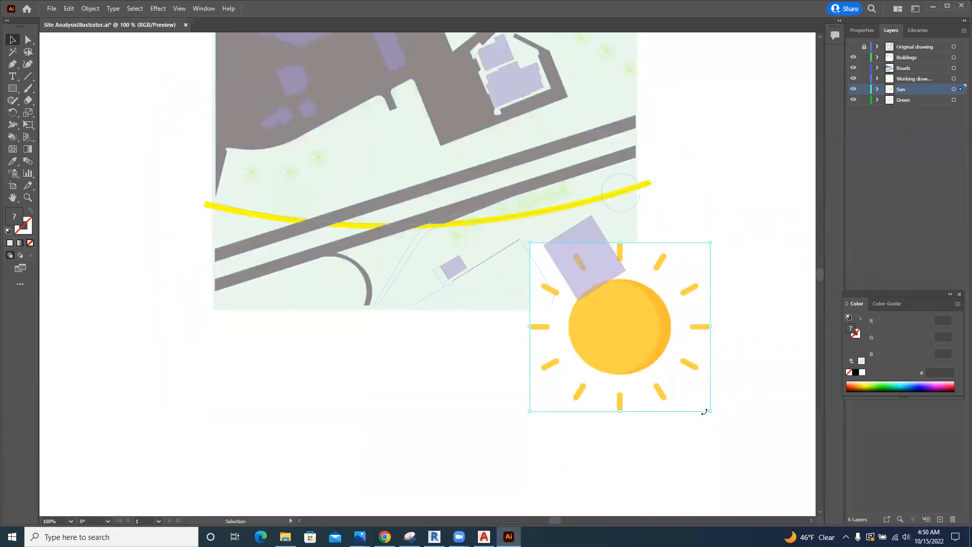
{"action": "left_click_drag", "start_coordinate": [710, 410], "coordinate": [617, 335]}
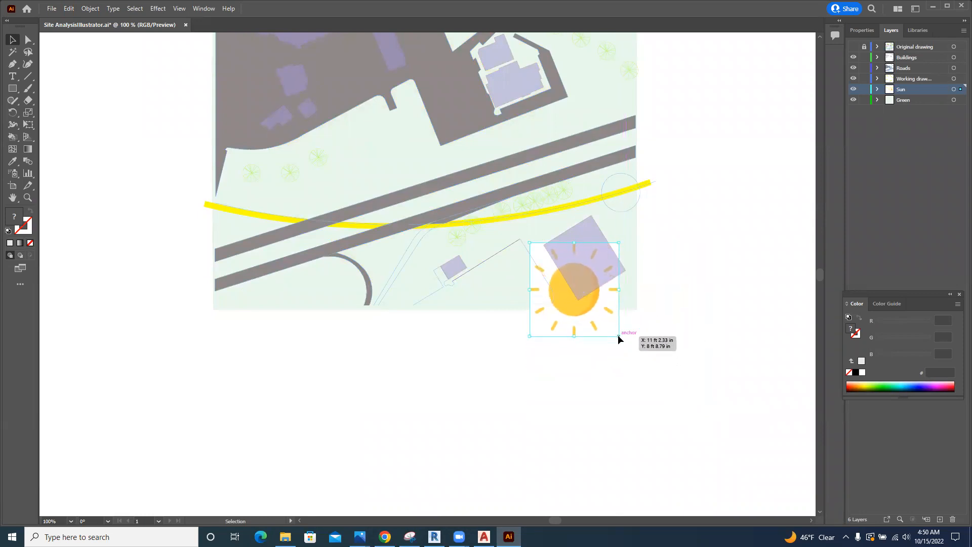
{"action": "left_click_drag", "start_coordinate": [562, 307], "coordinate": [607, 212]}
{"action": "left_click_drag", "start_coordinate": [575, 144], "coordinate": [581, 158]}
{"action": "left_click_drag", "start_coordinate": [582, 236], "coordinate": [592, 230]}
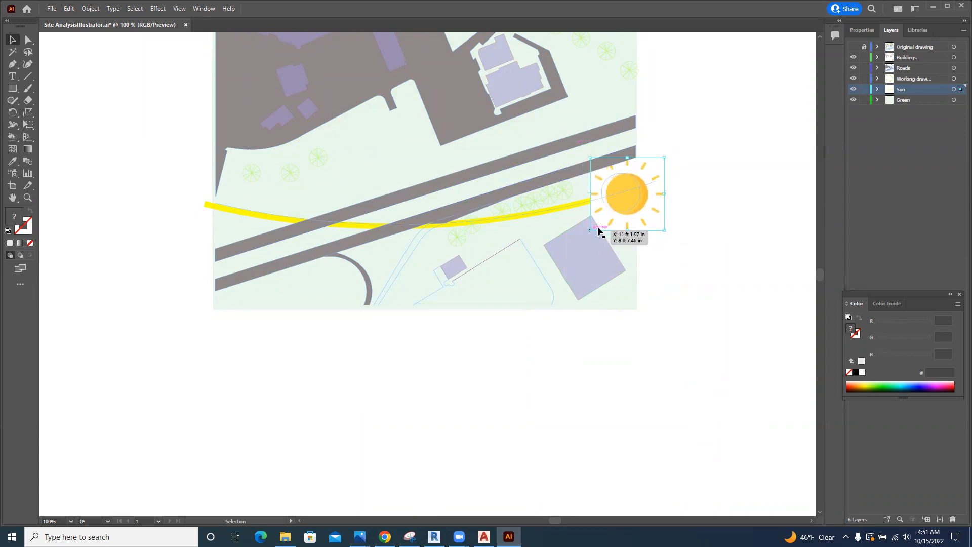
- Reduce the opacity of the sun image at the end of the sun path to 38%
{"action": "left_click", "coordinate": [621, 188]}
{"action": "key", "text": "a"}
{"action": "key", "text": "v"}
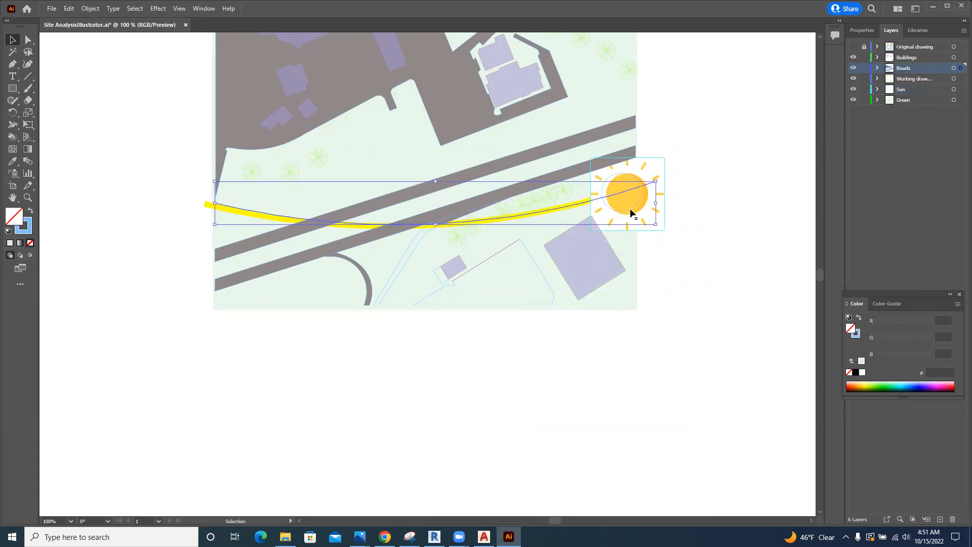
{"action": "left_click", "coordinate": [651, 200]}
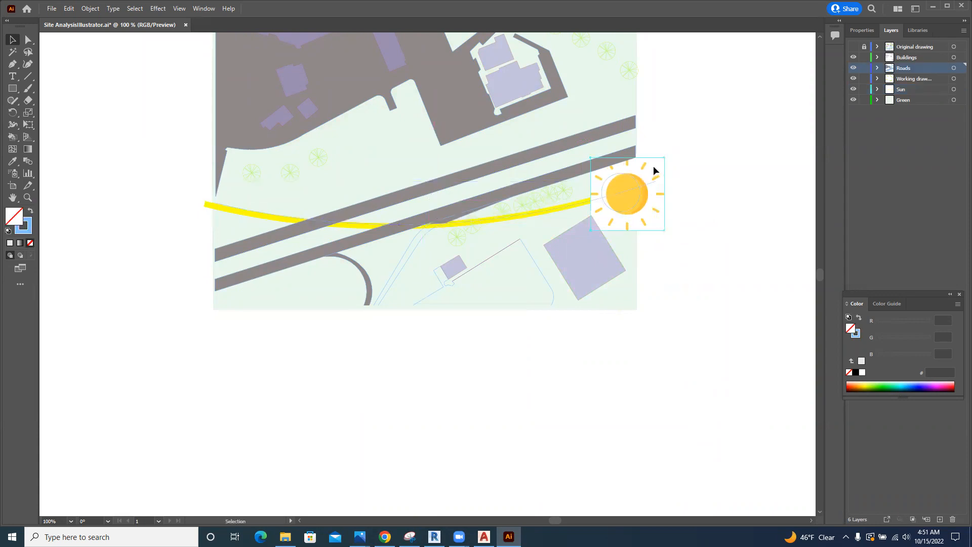
{"action": "left_click", "coordinate": [603, 188]}
{"action": "left_click", "coordinate": [690, 166]}
{"action": "left_click", "coordinate": [655, 178]}
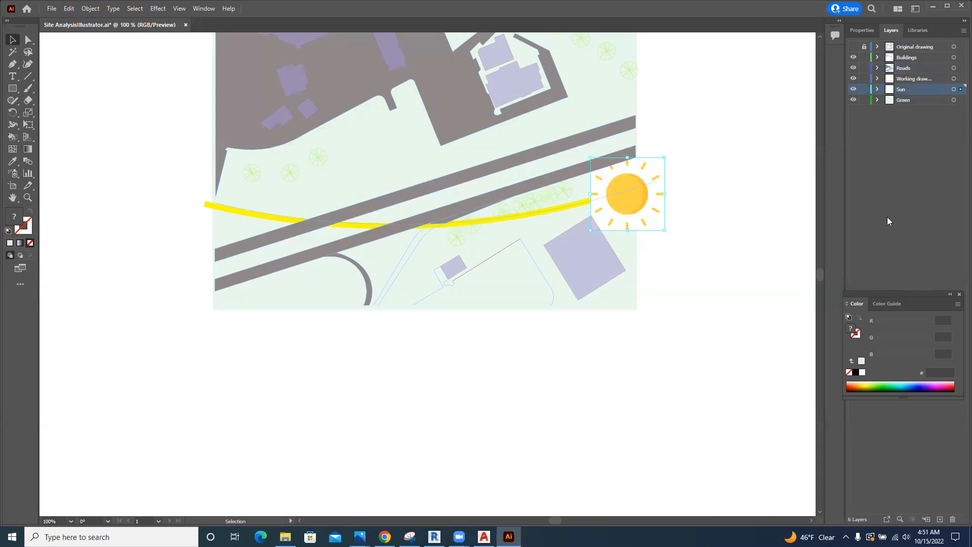
{"action": "left_click", "coordinate": [861, 31]}
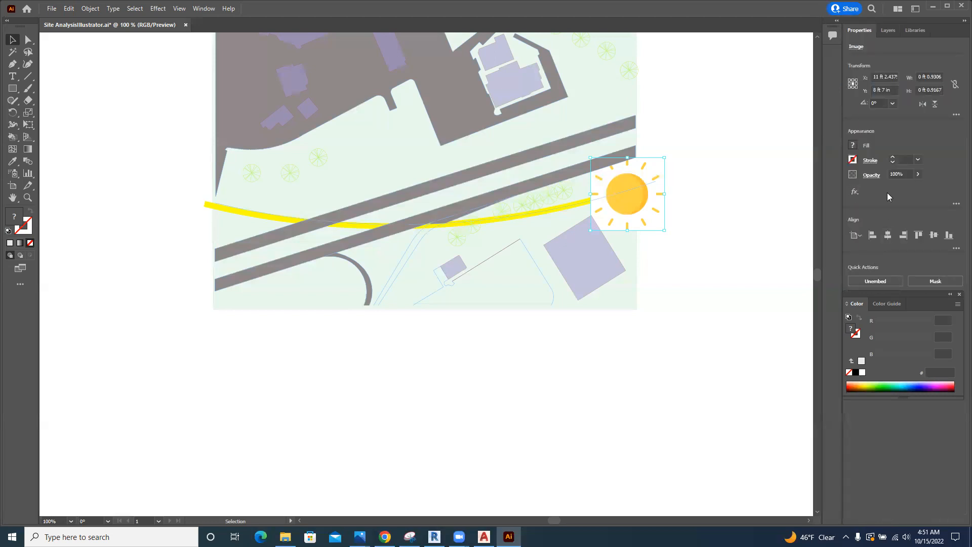
{"action": "left_click", "coordinate": [918, 175]}
{"action": "left_click_drag", "start_coordinate": [917, 187], "coordinate": [894, 190]}
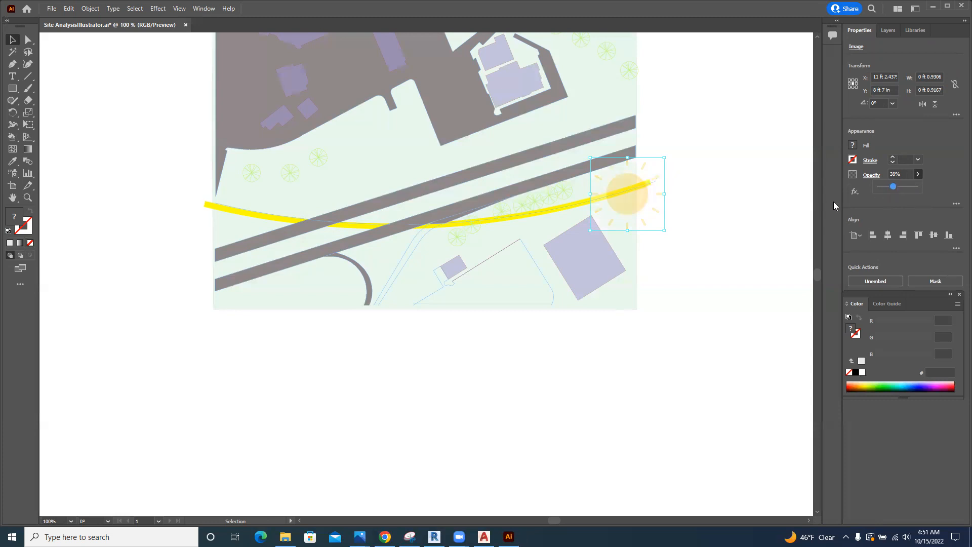
{"action": "left_click", "coordinate": [763, 212]}
{"action": "scroll", "coordinate": [636, 289], "scroll_direction": "up", "scroll_amount": 4}
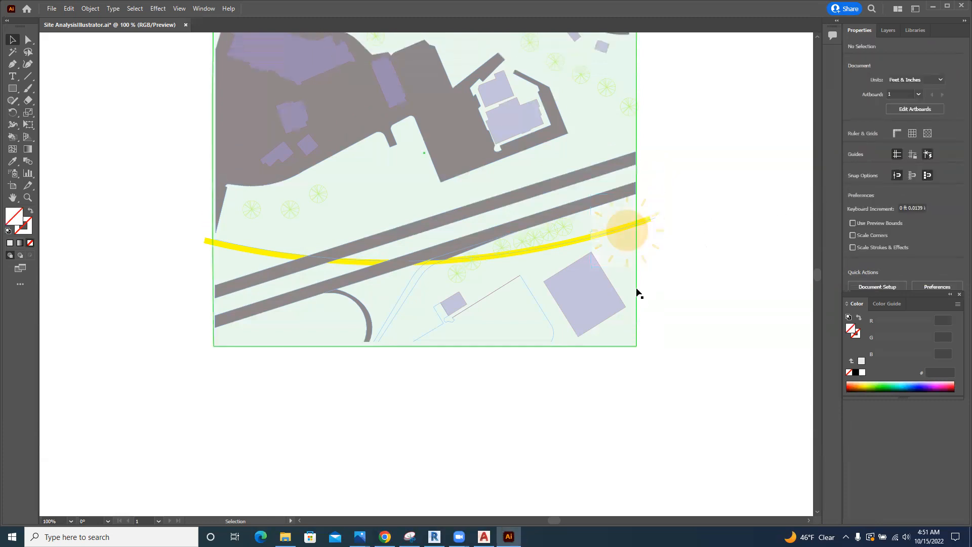
{"action": "scroll", "coordinate": [637, 300], "scroll_direction": "up", "scroll_amount": 1}
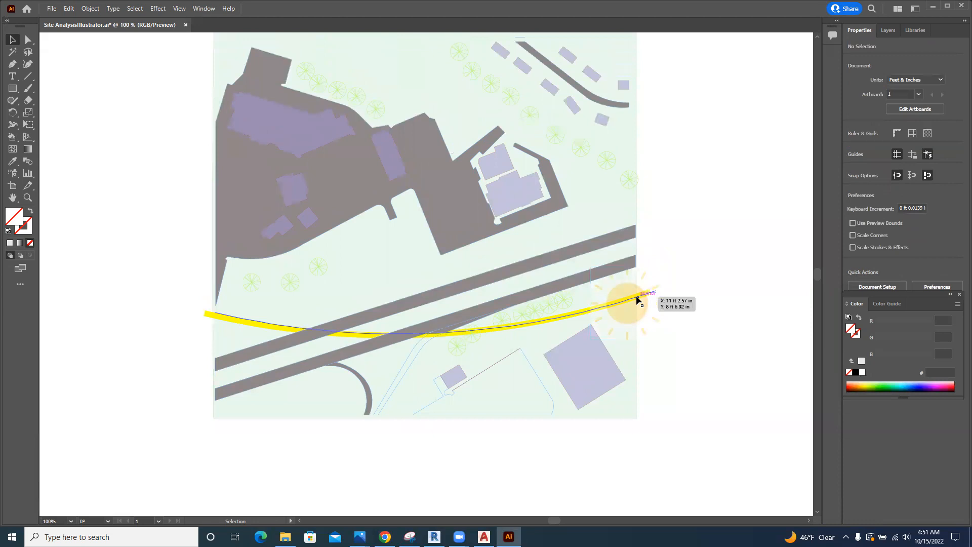
- Copy the wind (1).png image from the Downloads folder to the clipboard and return to Illustrator
{"action": "scroll", "coordinate": [636, 299], "scroll_direction": "up", "scroll_amount": 1}
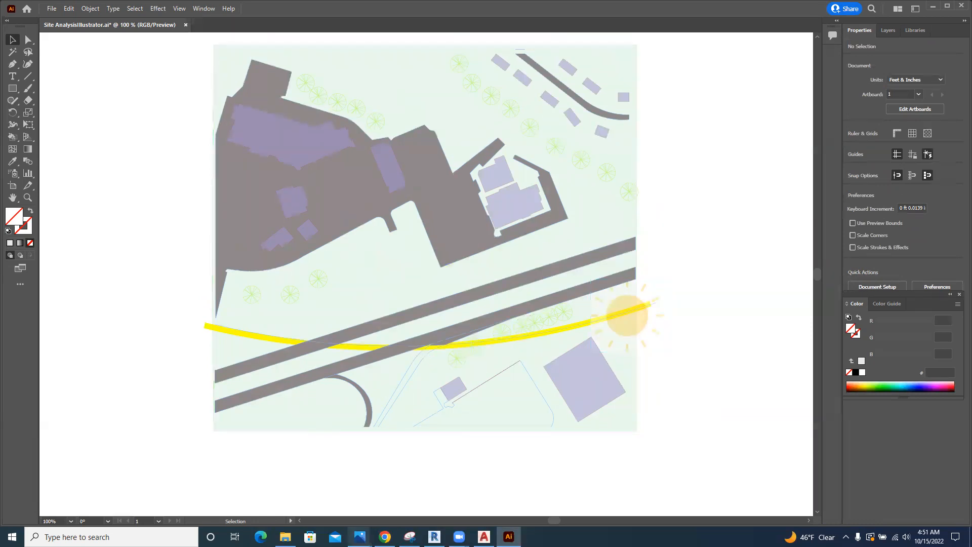
{"action": "left_click", "coordinate": [285, 537]}
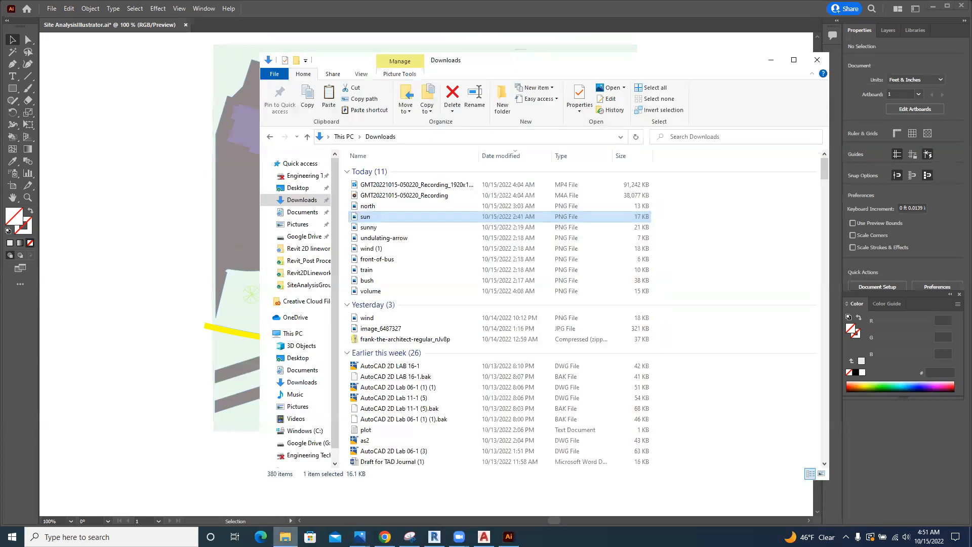
{"action": "left_click", "coordinate": [368, 249]}
{"action": "double_click", "coordinate": [368, 249]}
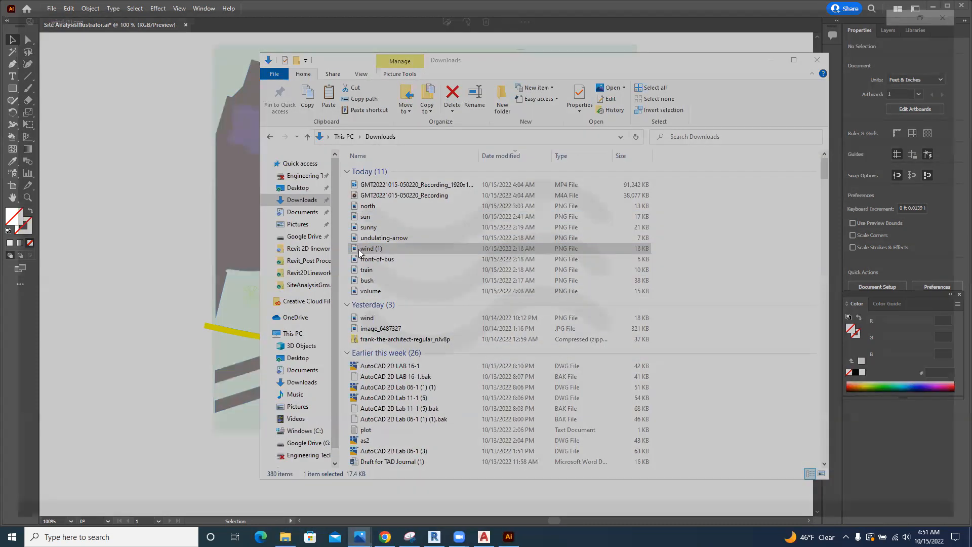
{"action": "left_click", "coordinate": [529, 11]}
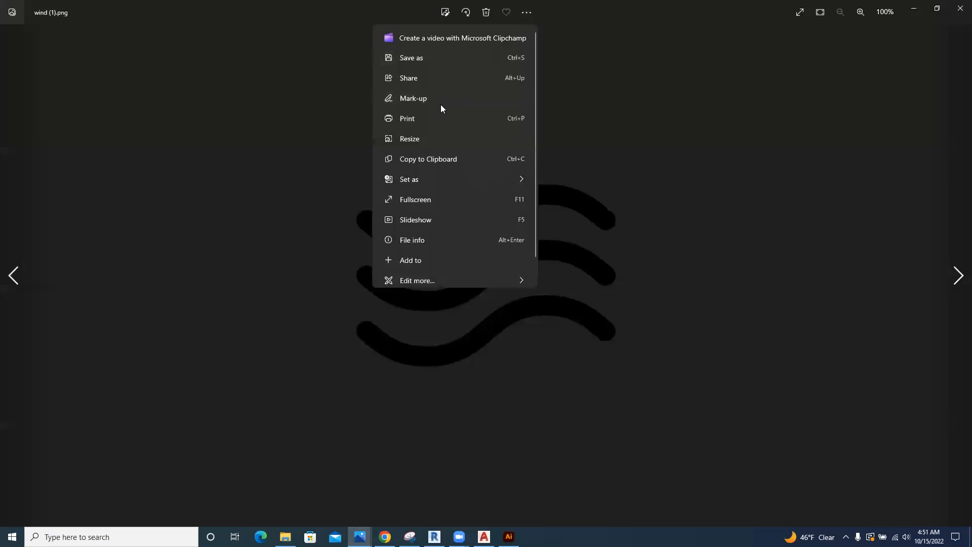
{"action": "left_click", "coordinate": [436, 160]}
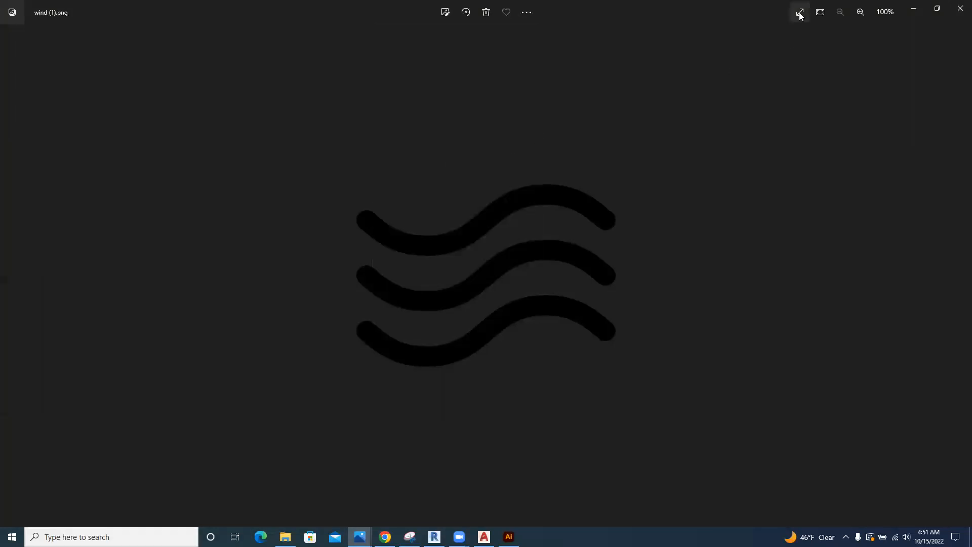
{"action": "left_click", "coordinate": [914, 8]}
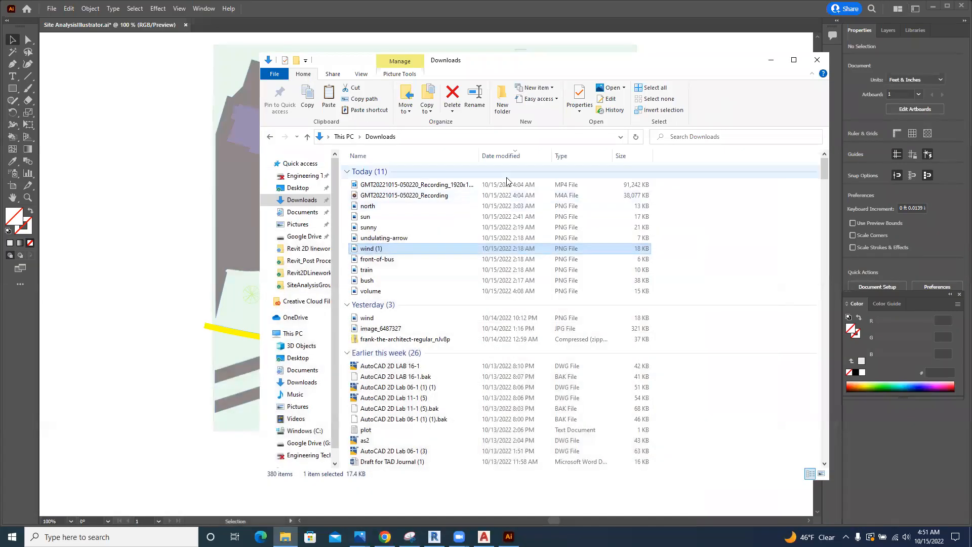
{"action": "left_click", "coordinate": [770, 60]}
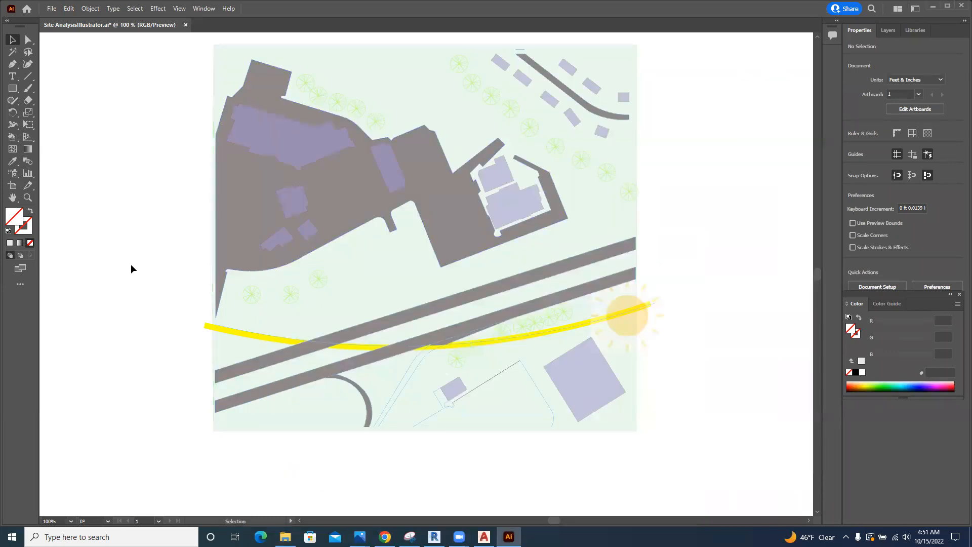
- Paste the wind image, scale it down to about 1.43 by 1.22 in and place it over the site's western edge
{"action": "key", "text": "ctrl+v"}
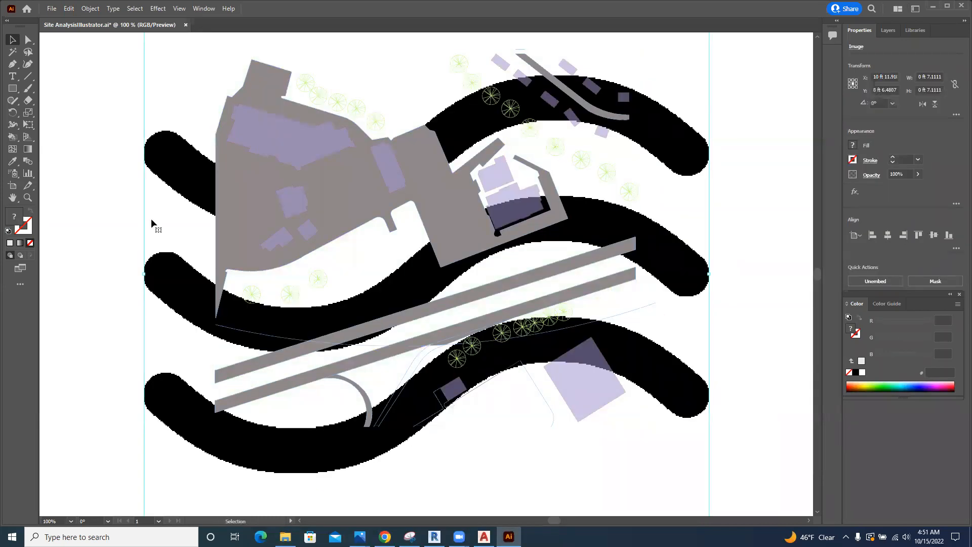
{"action": "scroll", "coordinate": [147, 152], "scroll_direction": "up", "scroll_amount": 3}
{"action": "mouse_move", "coordinate": [147, 81]}
{"action": "left_mouse_down"}
{"action": "mouse_move", "coordinate": [167, 83]}
{"action": "mouse_move", "coordinate": [321, 215]}
{"action": "mouse_move", "coordinate": [500, 432]}
{"action": "left_mouse_up"}
{"action": "scroll", "coordinate": [442, 343], "scroll_direction": "down", "scroll_amount": 5}
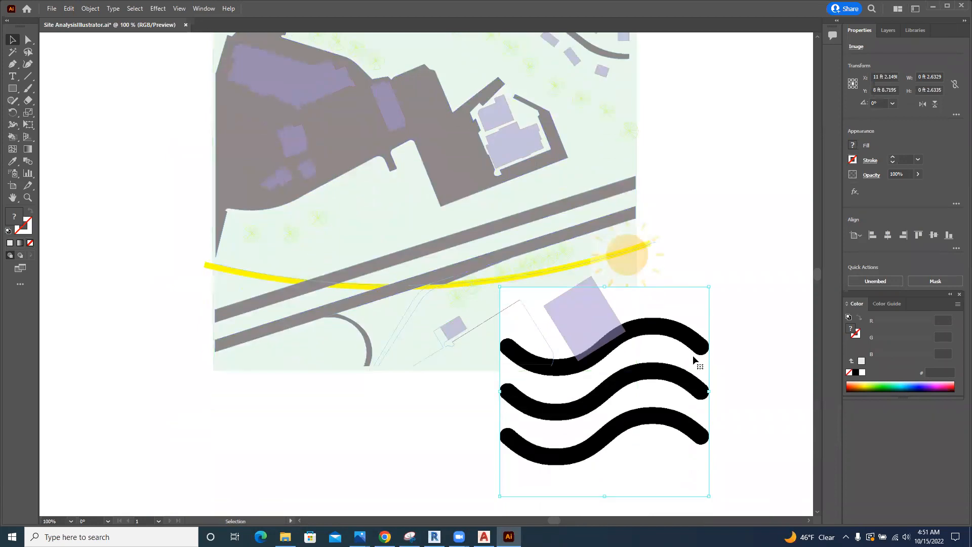
{"action": "left_click_drag", "start_coordinate": [709, 291], "coordinate": [614, 399]}
{"action": "left_click_drag", "start_coordinate": [566, 425], "coordinate": [200, 162]}
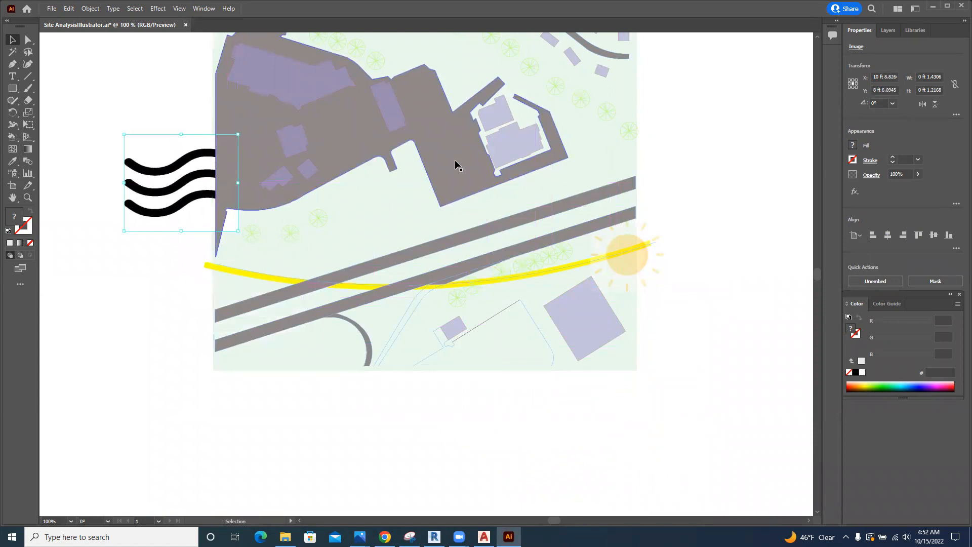
- Move the Sun layer above the Roads layer and shrink the wind image to about 0.82 by 0.74 in
{"action": "left_click", "coordinate": [889, 30]}
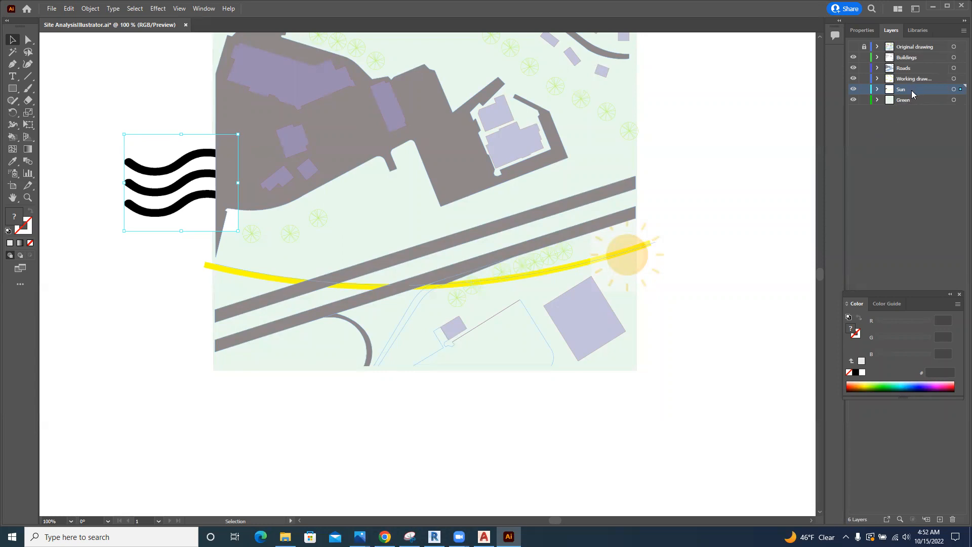
{"action": "left_click_drag", "start_coordinate": [912, 95], "coordinate": [915, 68]}
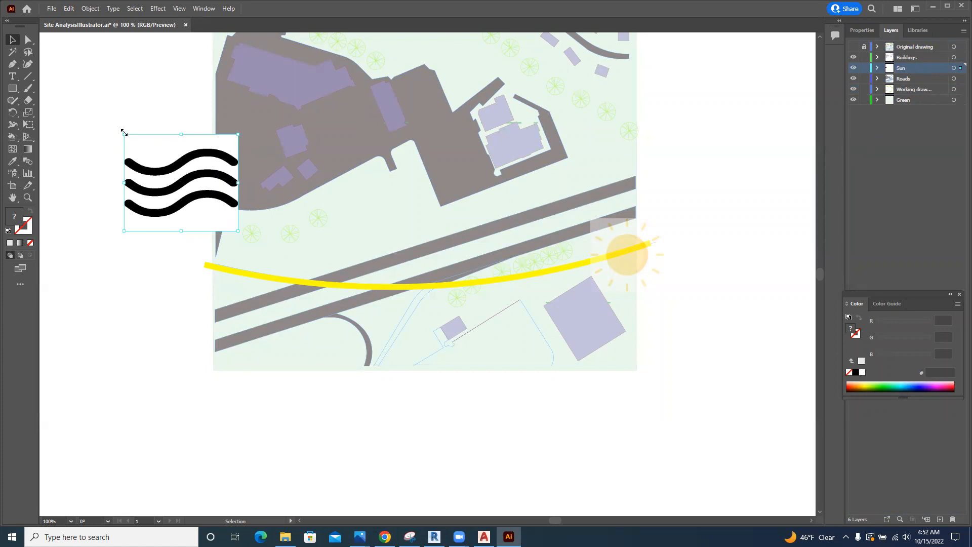
{"action": "left_click_drag", "start_coordinate": [141, 146], "coordinate": [163, 162]}
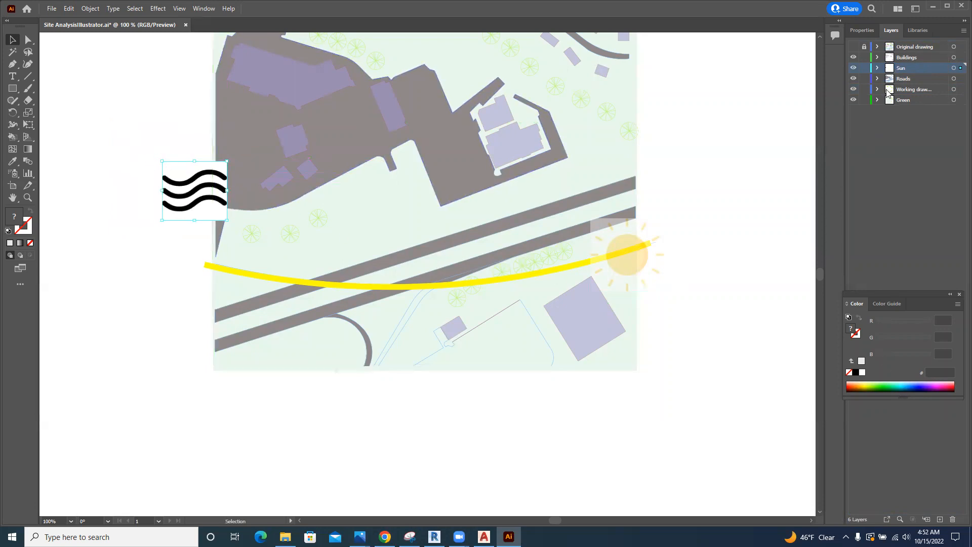
- Reduce the opacity of the wind image at the site's western edge to 39%
{"action": "left_click", "coordinate": [862, 30]}
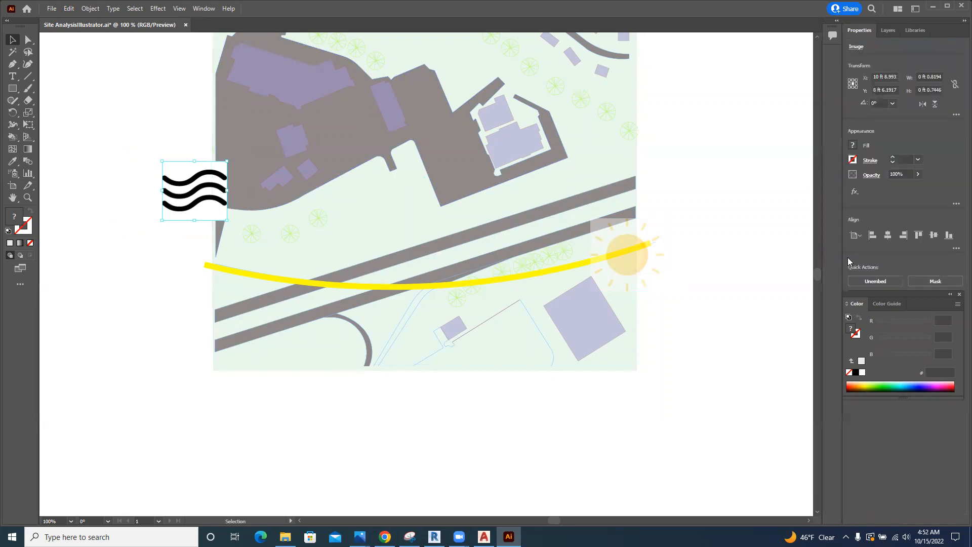
{"action": "left_click", "coordinate": [918, 174]}
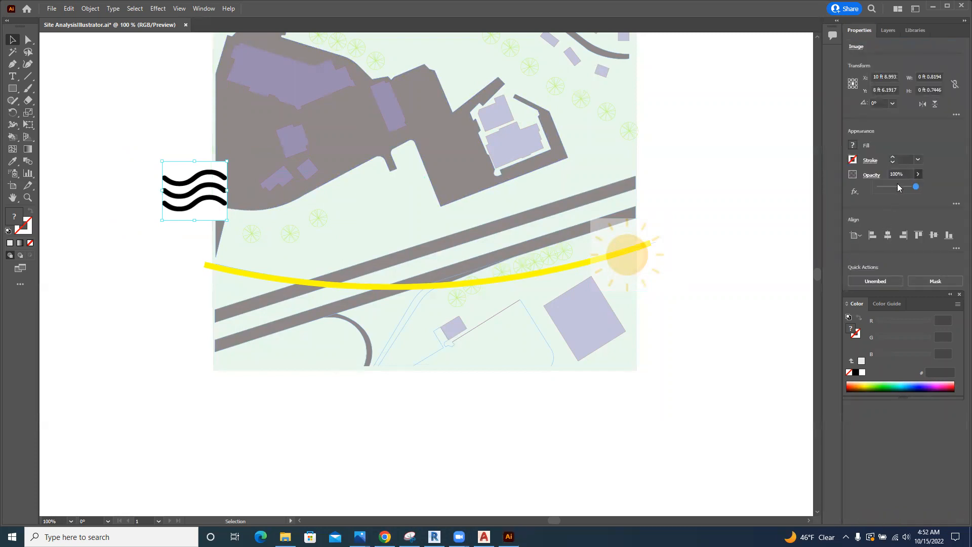
{"action": "left_click", "coordinate": [894, 187]}
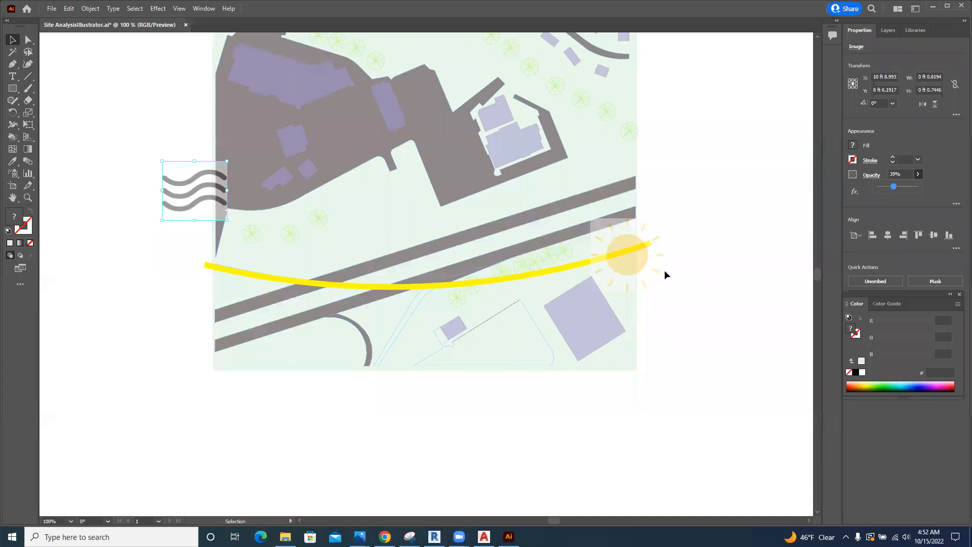
{"action": "left_click", "coordinate": [151, 263]}
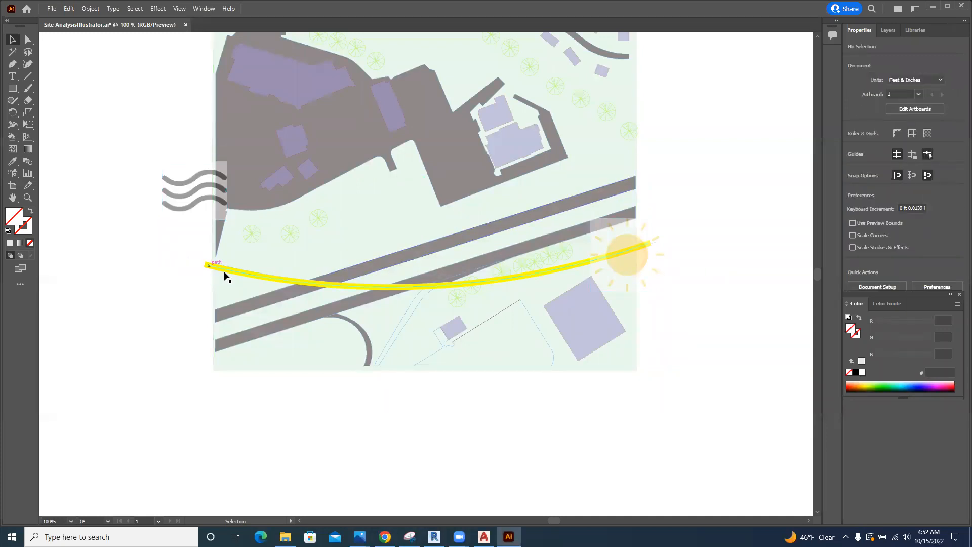
- Copy the train.png image from the Downloads folder to the clipboard and return to Illustrator
{"action": "scroll", "coordinate": [231, 272], "scroll_direction": "up", "scroll_amount": 1}
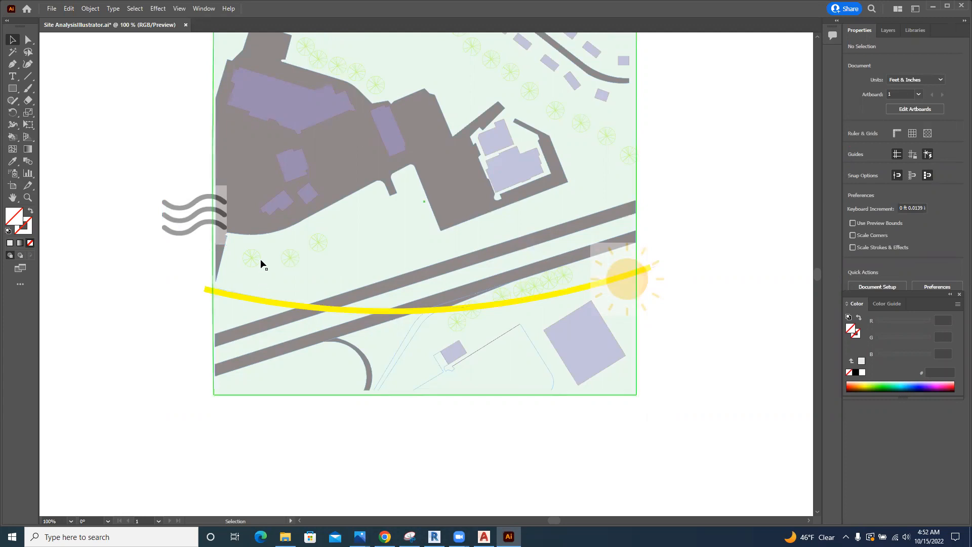
{"action": "left_click", "coordinate": [285, 537]}
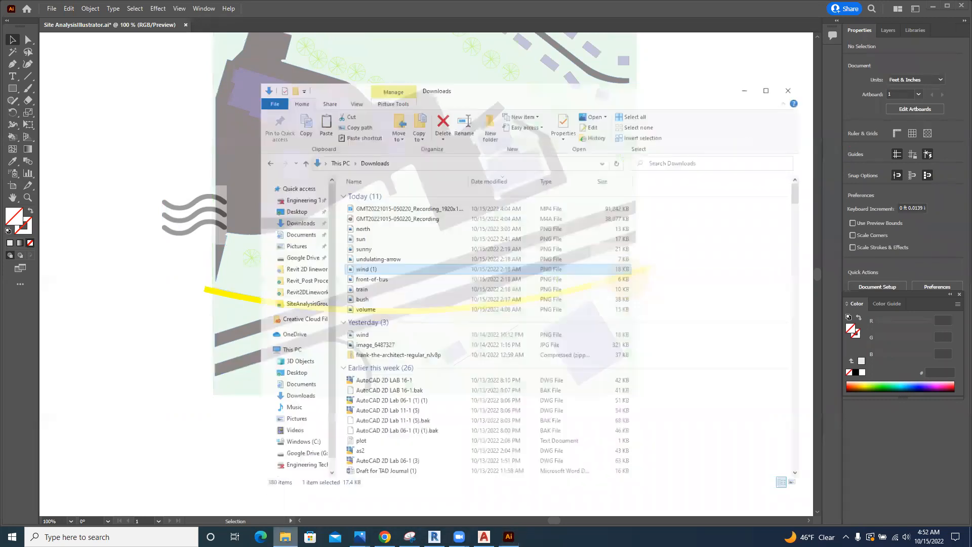
{"action": "left_click", "coordinate": [370, 273]}
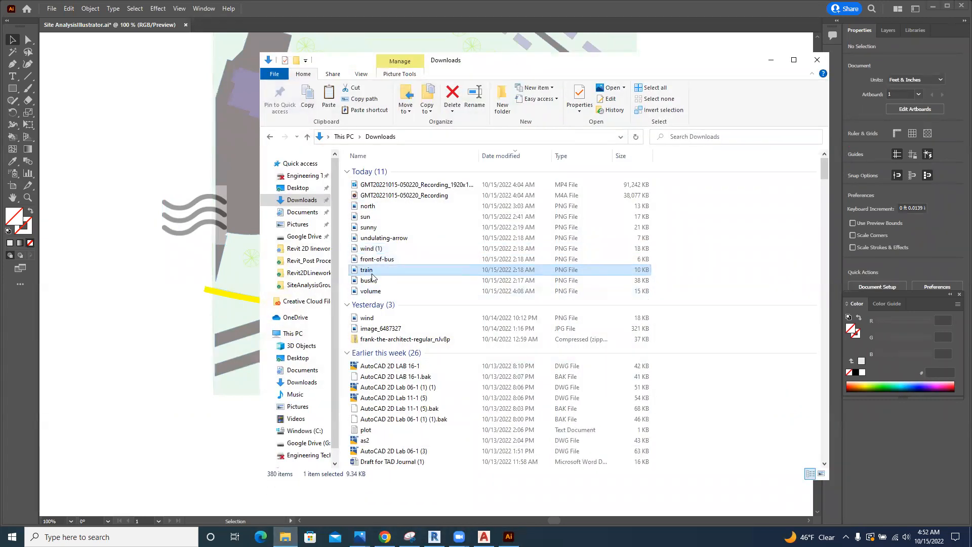
{"action": "double_click", "coordinate": [371, 272]}
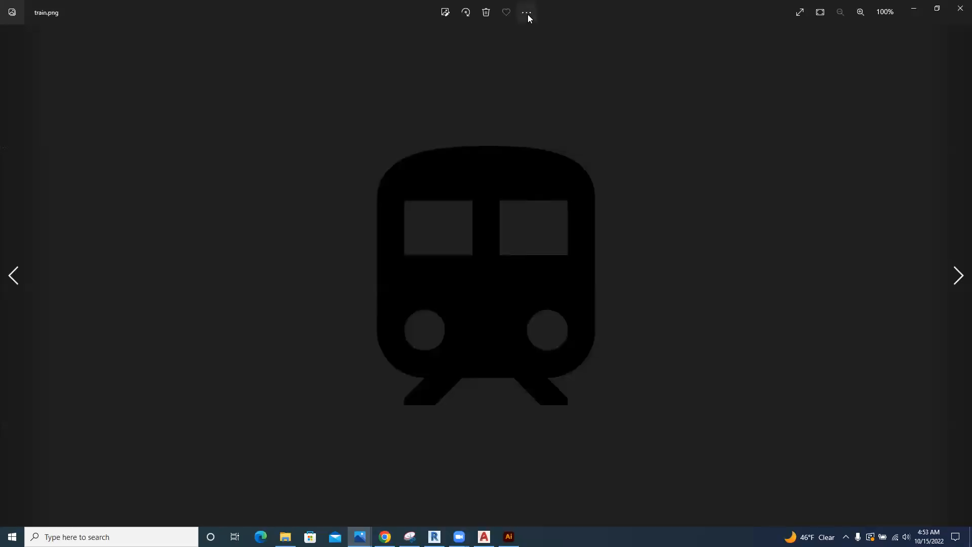
{"action": "left_click", "coordinate": [527, 13]}
{"action": "left_click", "coordinate": [451, 156]}
{"action": "left_click", "coordinate": [913, 11]}
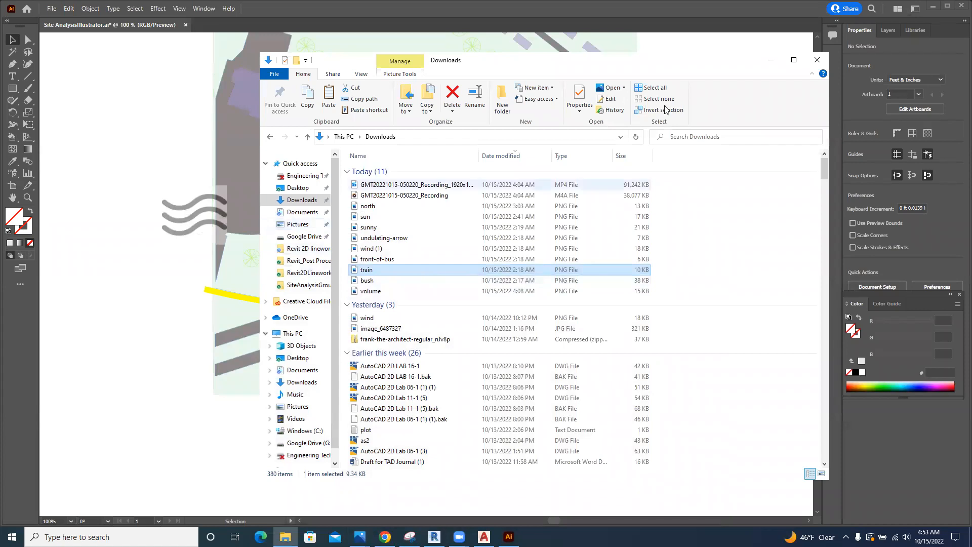
{"action": "left_click", "coordinate": [769, 60]}
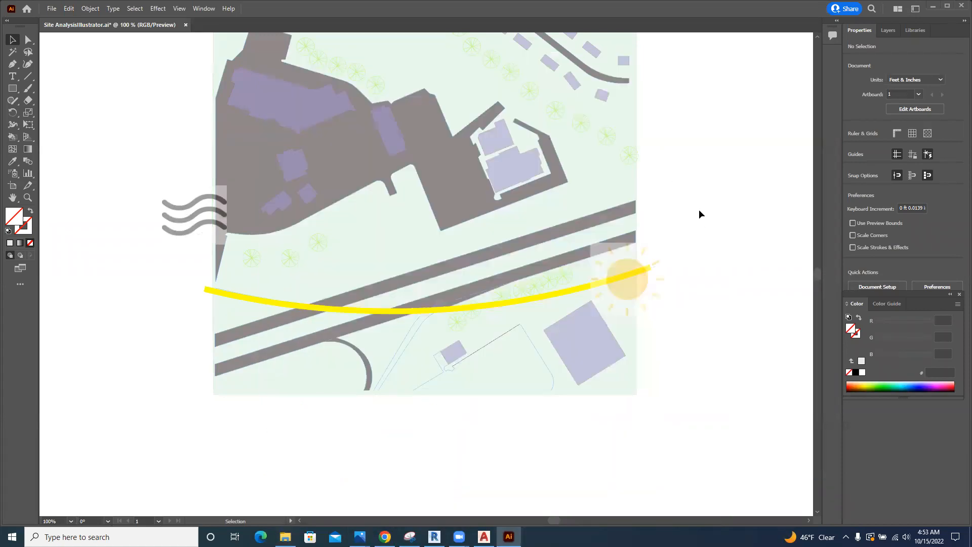
- Paste the train image, shrink it to a small icon and place it just below the site's southern edge near the curved road
{"action": "right_click", "coordinate": [699, 209]}
{"action": "left_click", "coordinate": [697, 234]}
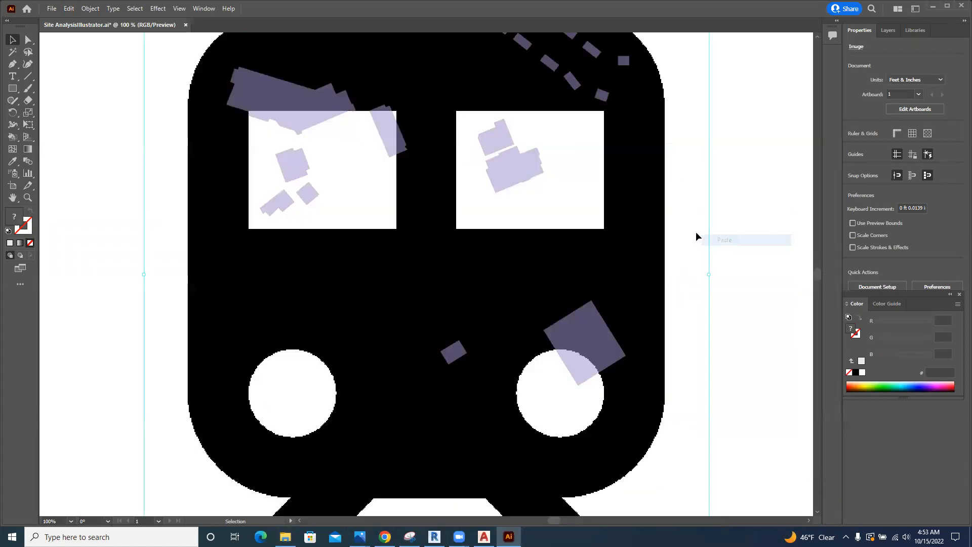
{"action": "scroll", "coordinate": [303, 132], "scroll_direction": "up", "scroll_amount": 3}
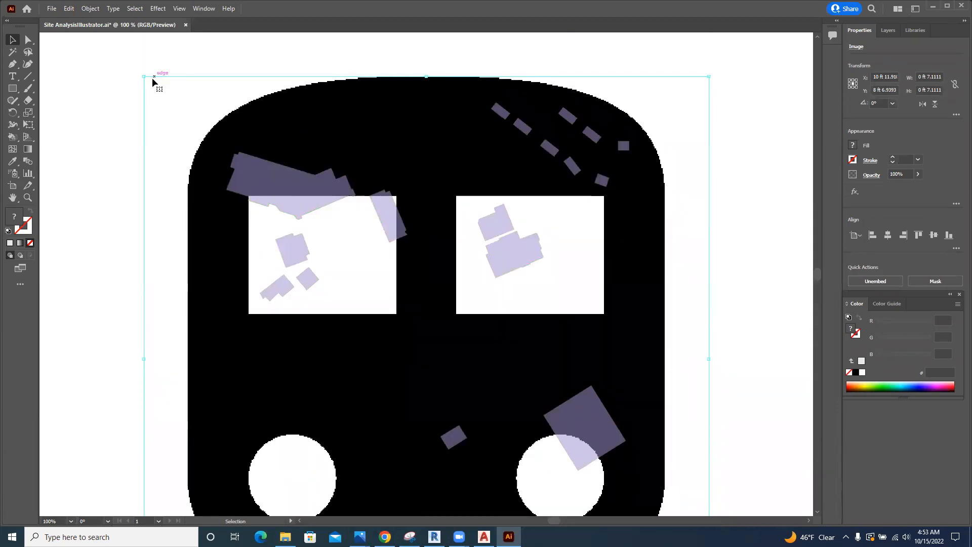
{"action": "left_click_drag", "start_coordinate": [147, 74], "coordinate": [504, 397]}
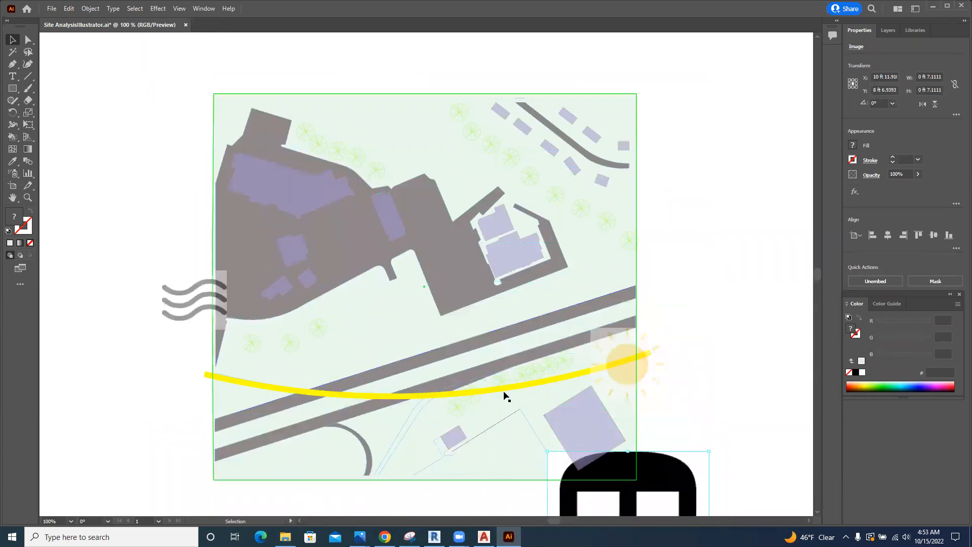
{"action": "scroll", "coordinate": [482, 341], "scroll_direction": "down", "scroll_amount": 6}
{"action": "left_click_drag", "start_coordinate": [545, 280], "coordinate": [434, 385]}
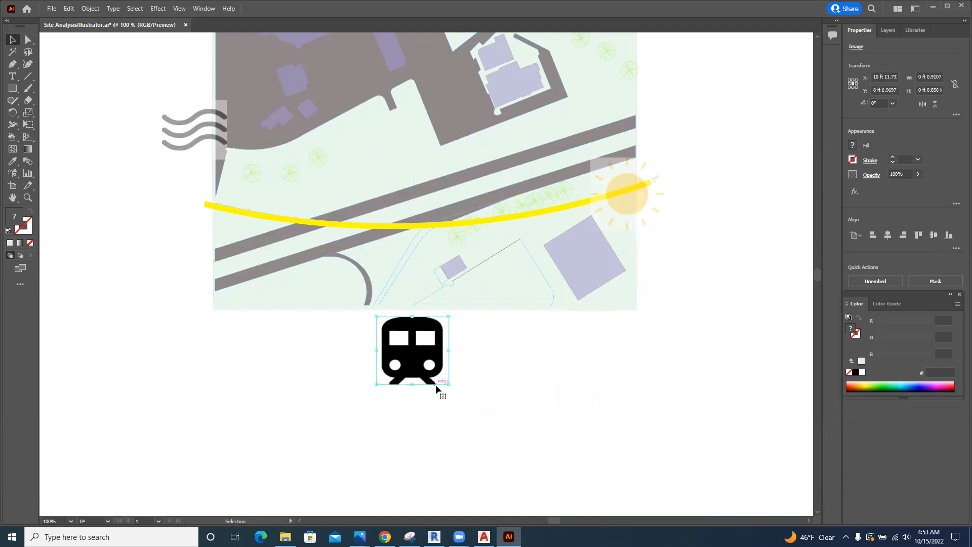
{"action": "left_click_drag", "start_coordinate": [449, 384], "coordinate": [410, 353]}
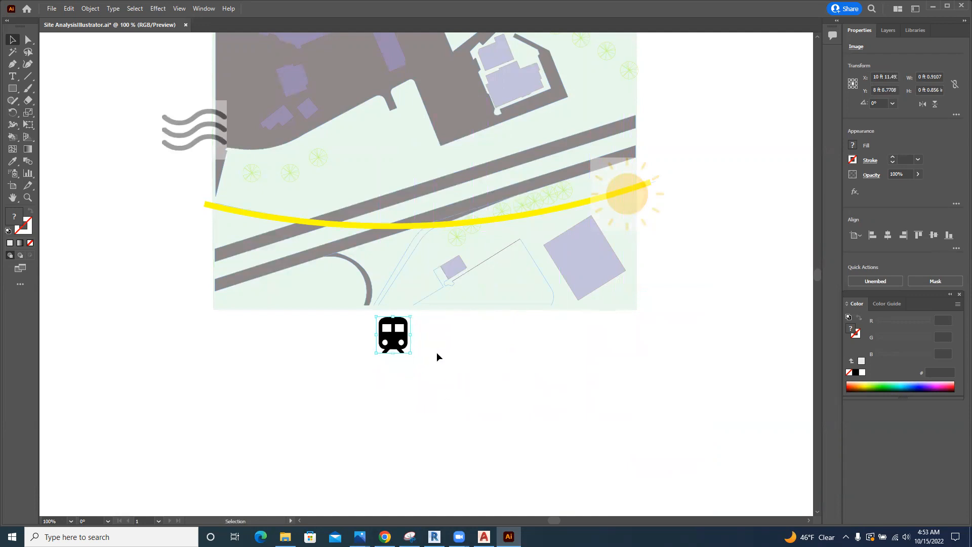
{"action": "left_click", "coordinate": [437, 354]}
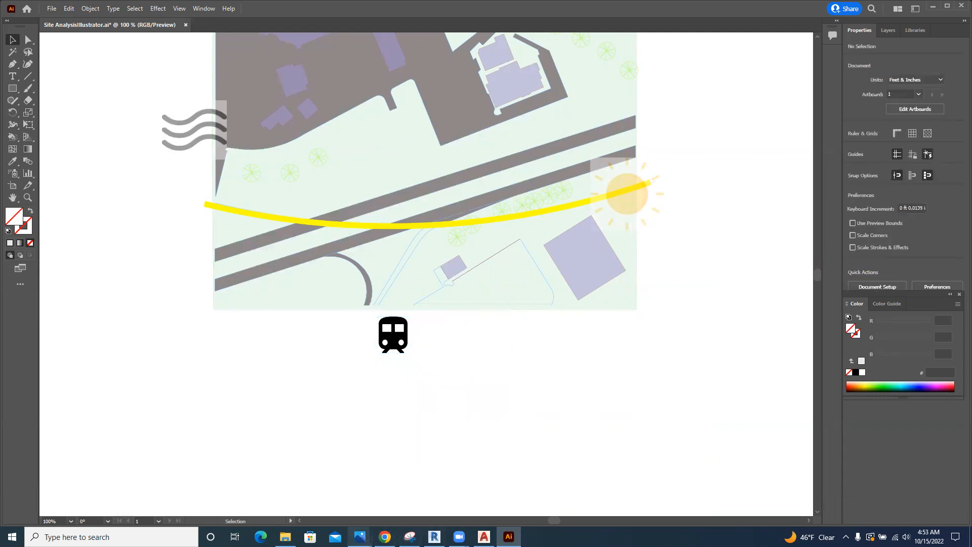
- Copy the front-of-bus.png image from the Downloads folder to the clipboard and return to Illustrator
{"action": "mouse_move", "coordinate": [359, 536]}
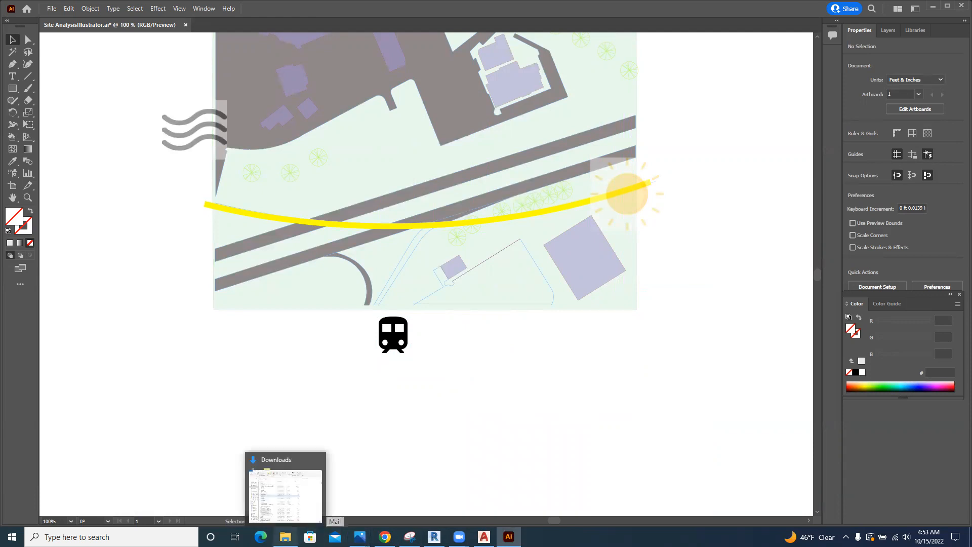
{"action": "left_click", "coordinate": [286, 488]}
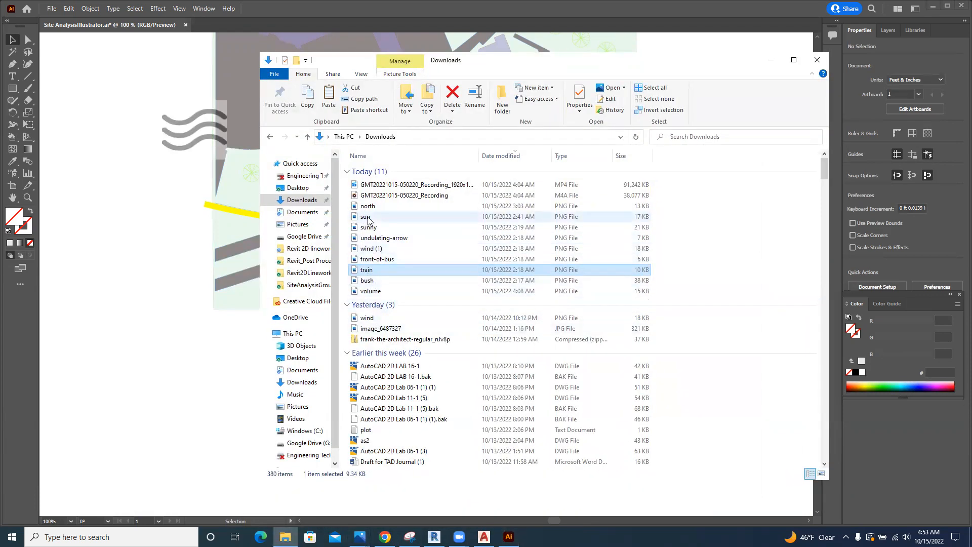
{"action": "double_click", "coordinate": [376, 259]}
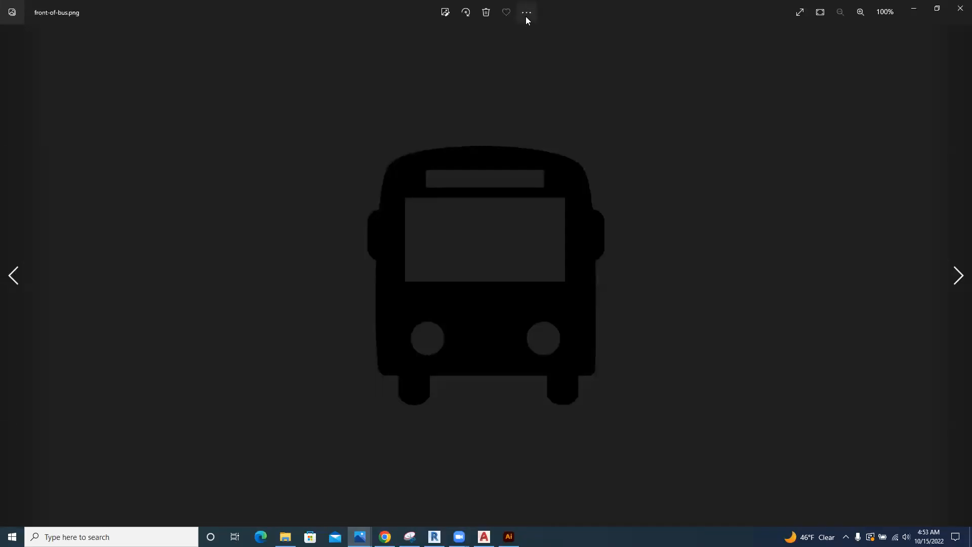
{"action": "left_click", "coordinate": [525, 15]}
{"action": "left_click", "coordinate": [431, 160]}
{"action": "left_click", "coordinate": [913, 10]}
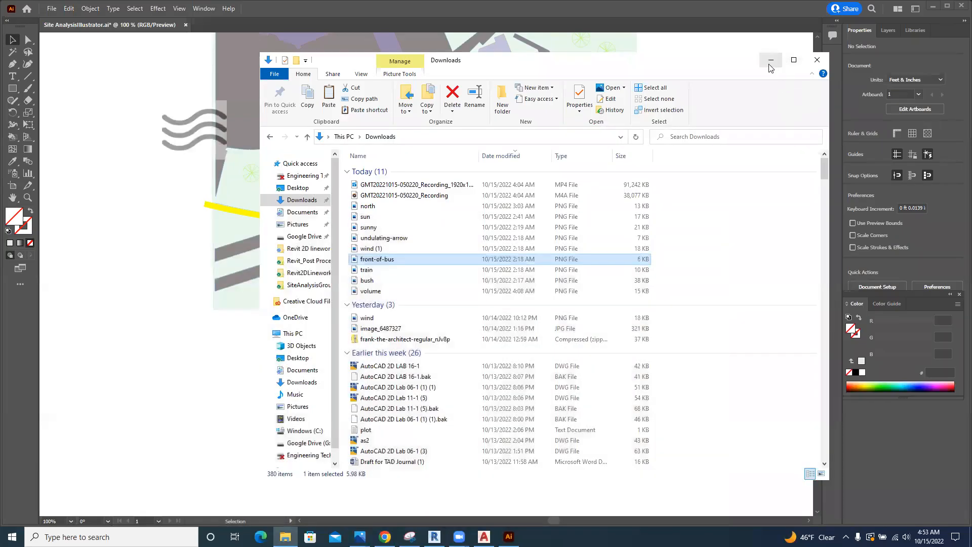
{"action": "left_click", "coordinate": [770, 61]}
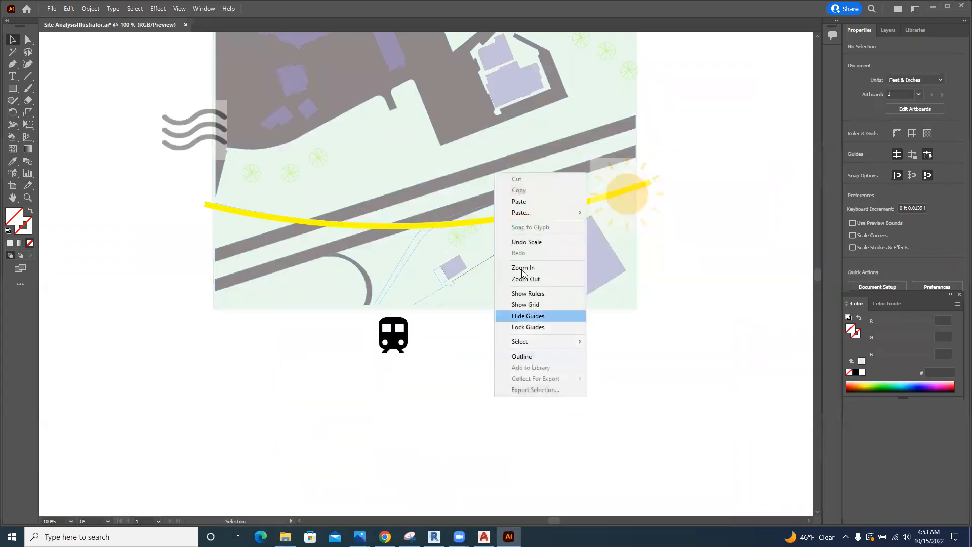
{"action": "mouse_move", "coordinate": [536, 213]}
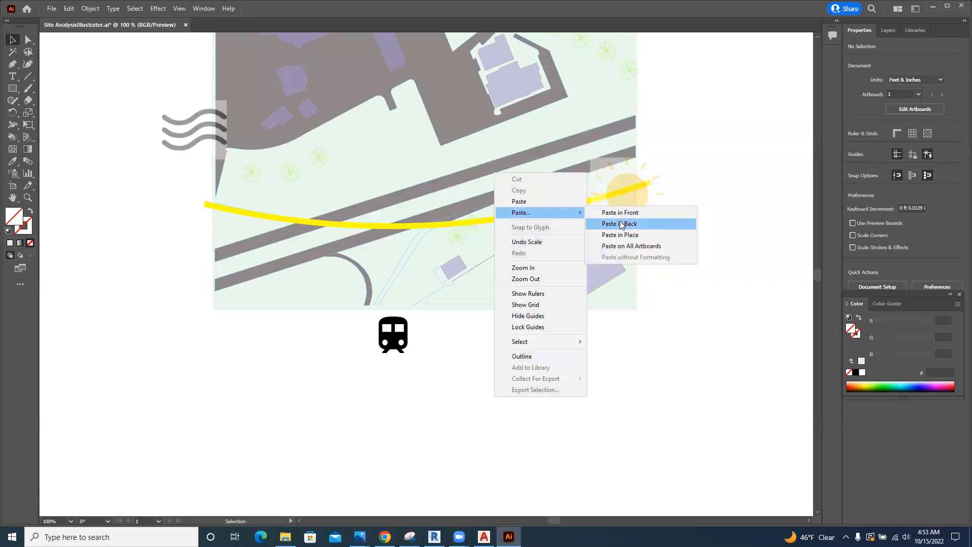
{"action": "left_click", "coordinate": [618, 217]}
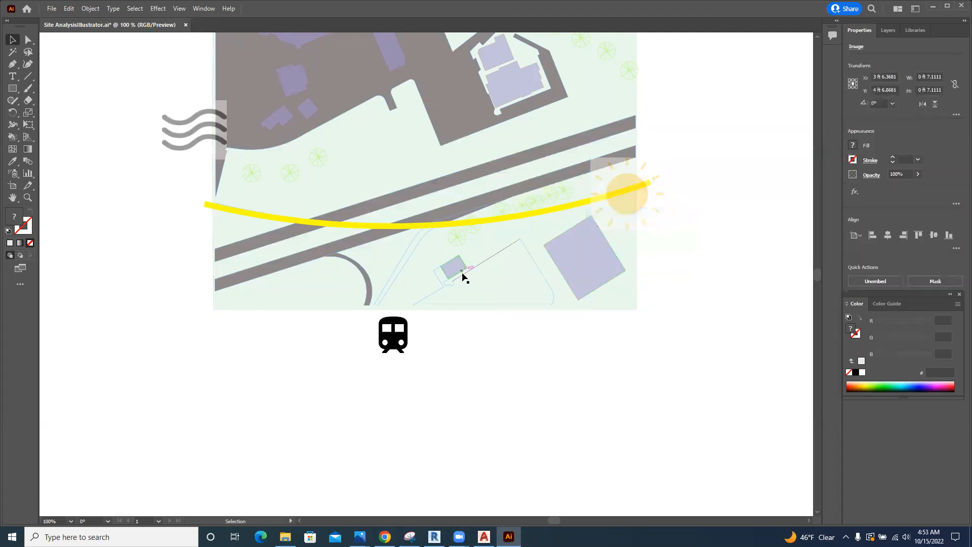
{"action": "scroll", "coordinate": [451, 293], "scroll_direction": "up", "scroll_amount": 1}
{"action": "scroll", "coordinate": [450, 292], "scroll_direction": "up", "scroll_amount": 6}
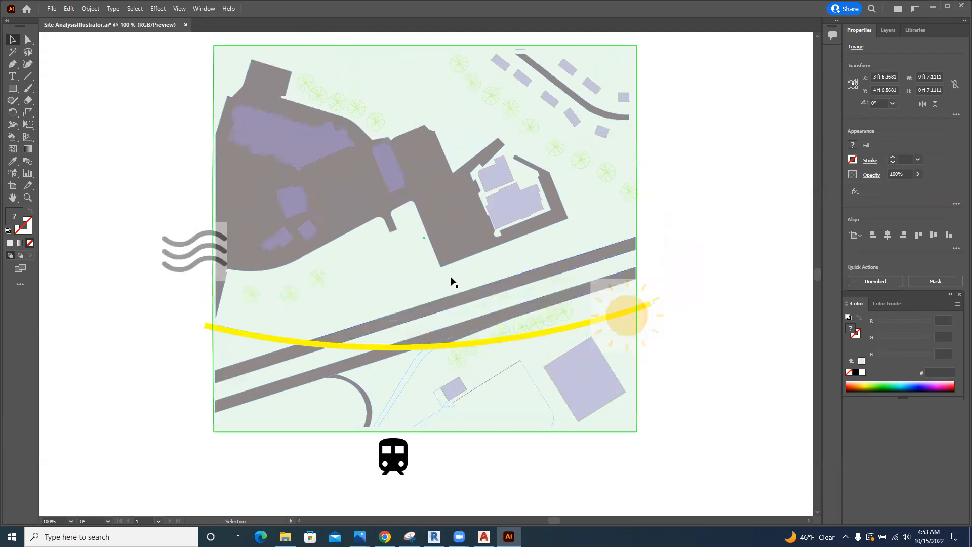
{"action": "scroll", "coordinate": [449, 275], "scroll_direction": "down", "scroll_amount": 3}
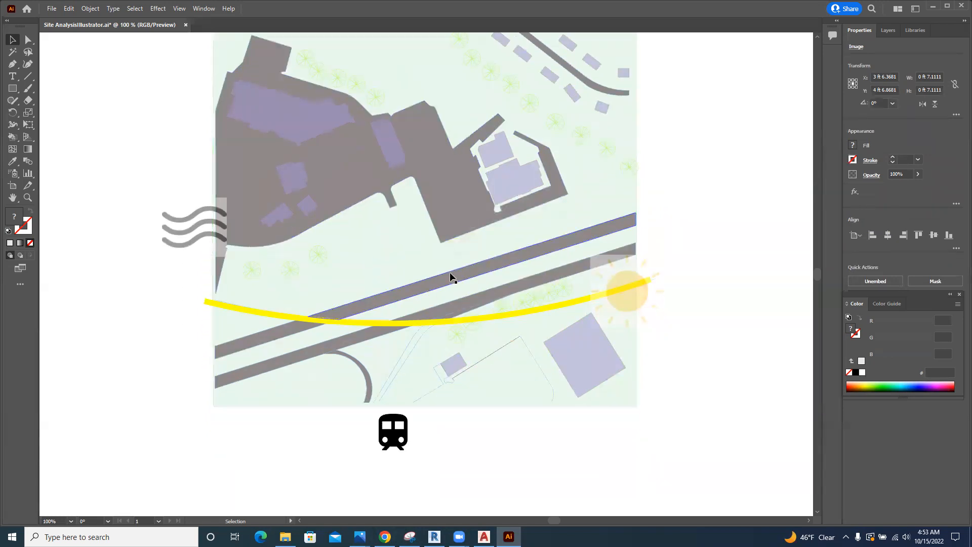
{"action": "key", "text": "ctrl+z"}
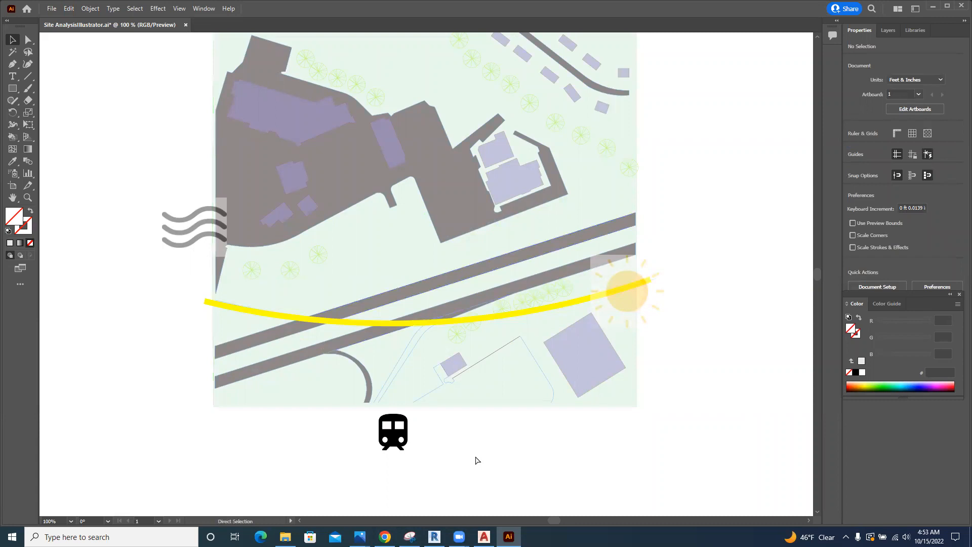
- Paste the bus image and shrink it to a small icon about 0.58 in wide, below the site's southern edge
{"action": "key", "text": "ctrl+v"}
{"action": "left_click_drag", "start_coordinate": [144, 40], "coordinate": [493, 466]}
{"action": "scroll", "coordinate": [432, 378], "scroll_direction": "down", "scroll_amount": 4}
{"action": "left_click_drag", "start_coordinate": [709, 313], "coordinate": [540, 387]}
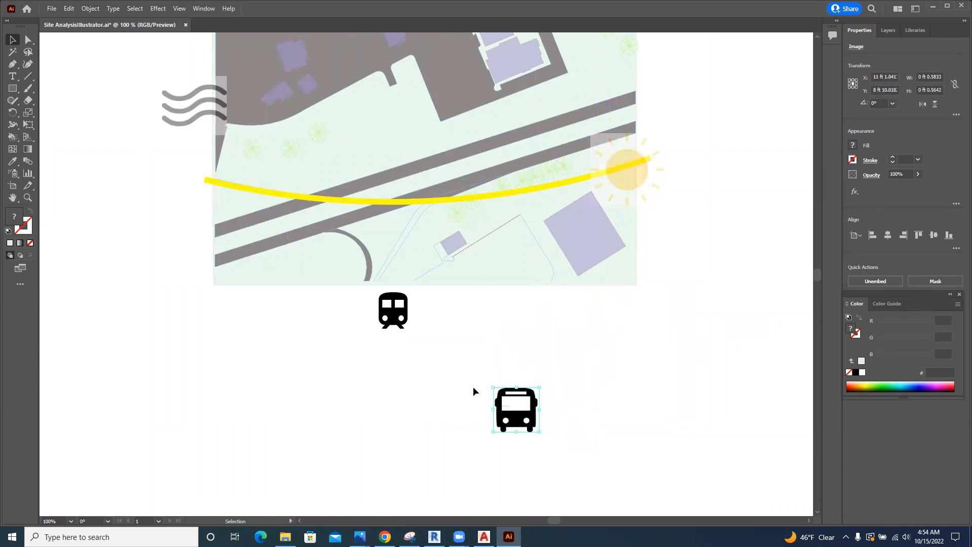
- Move the bus icon up and across until it sits directly beneath the train icon
{"action": "left_click", "coordinate": [590, 421]}
{"action": "left_click_drag", "start_coordinate": [516, 409], "coordinate": [451, 372]}
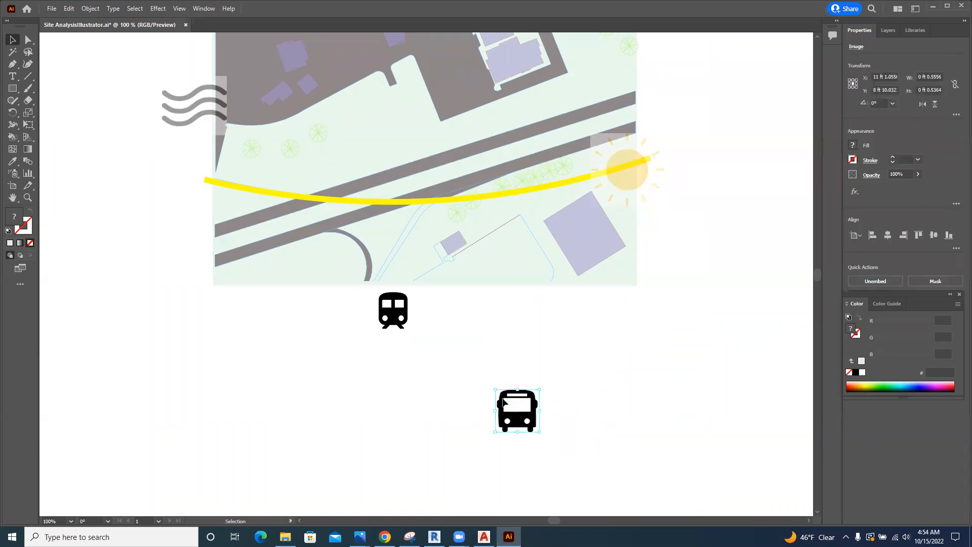
{"action": "left_click_drag", "start_coordinate": [503, 405], "coordinate": [405, 377]}
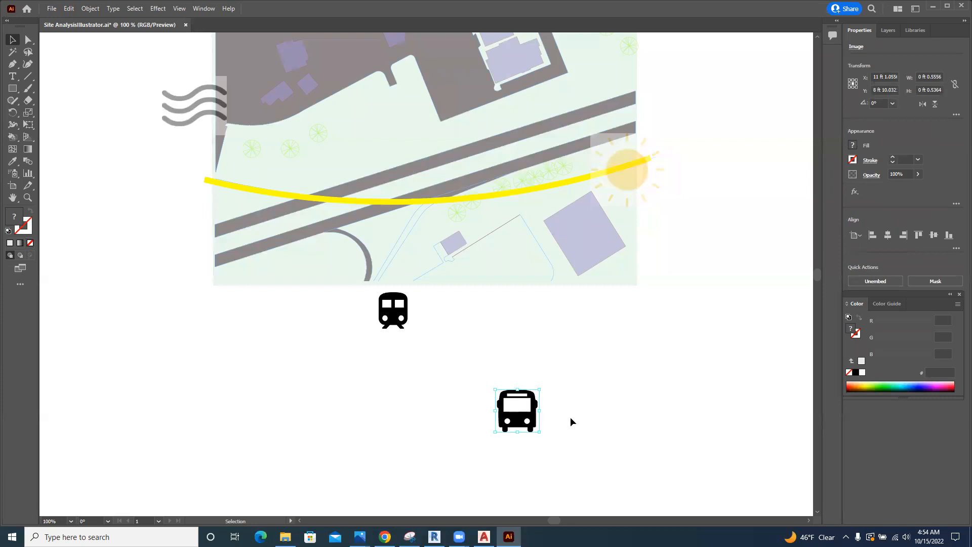
{"action": "left_click", "coordinate": [514, 399]}
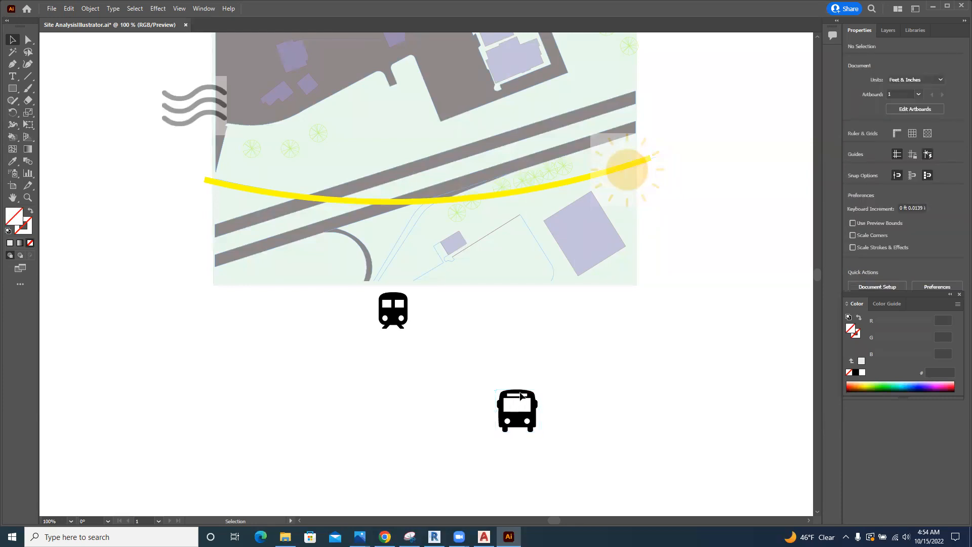
{"action": "left_click", "coordinate": [540, 394]}
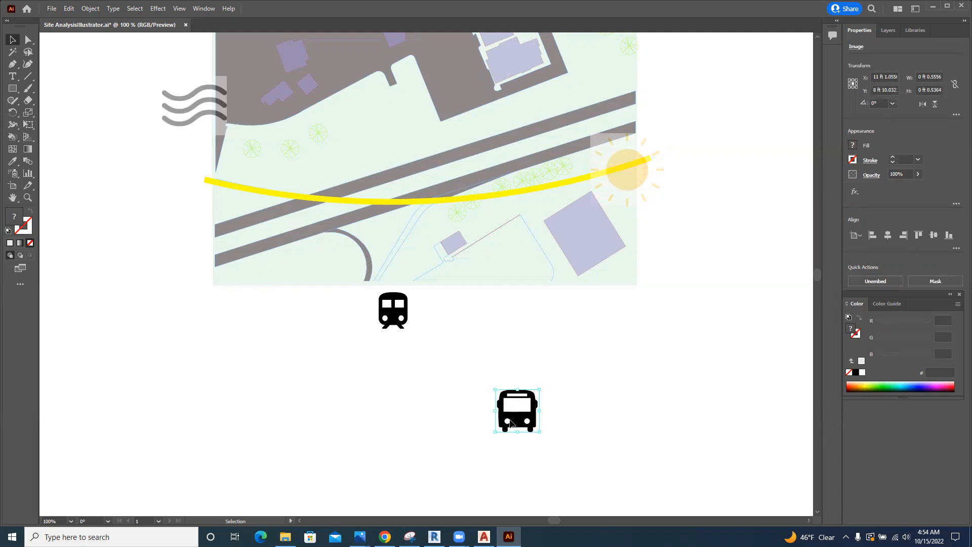
{"action": "left_click", "coordinate": [508, 417]}
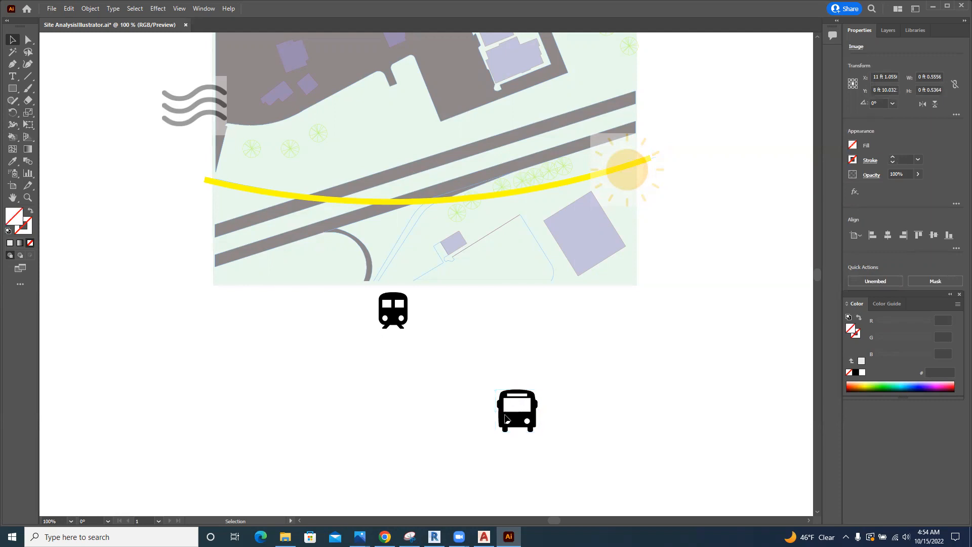
{"action": "left_click", "coordinate": [527, 400]}
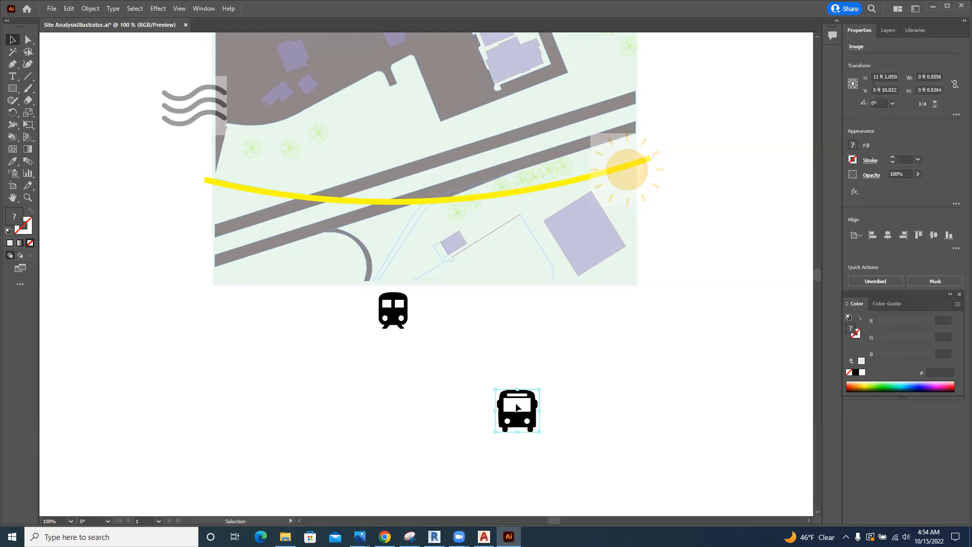
{"action": "left_click_drag", "start_coordinate": [517, 408], "coordinate": [518, 406]}
{"action": "key", "text": "shift+Left"}
{"action": "key", "text": "shift+Left"}
{"action": "key", "text": "shift+Left"}
{"action": "key", "text": "shift+Left"}
{"action": "key", "text": "shift+Left"}
{"action": "key", "text": "shift+Left"}
{"action": "key", "text": "shift+Left"}
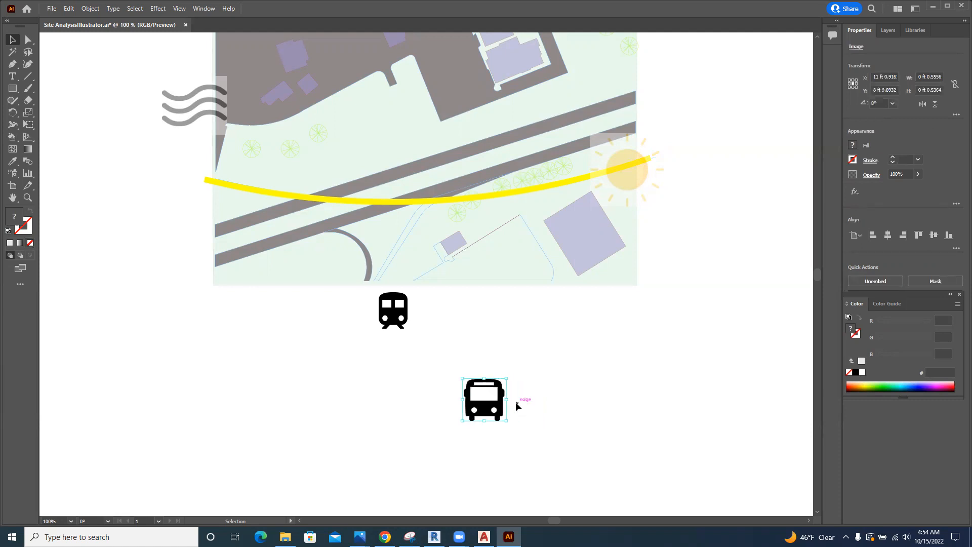
{"action": "key", "text": "shift+Up"}
{"action": "key", "text": "shift+Up"}
{"action": "key", "text": "shift+Up"}
{"action": "key", "text": "shift+Up"}
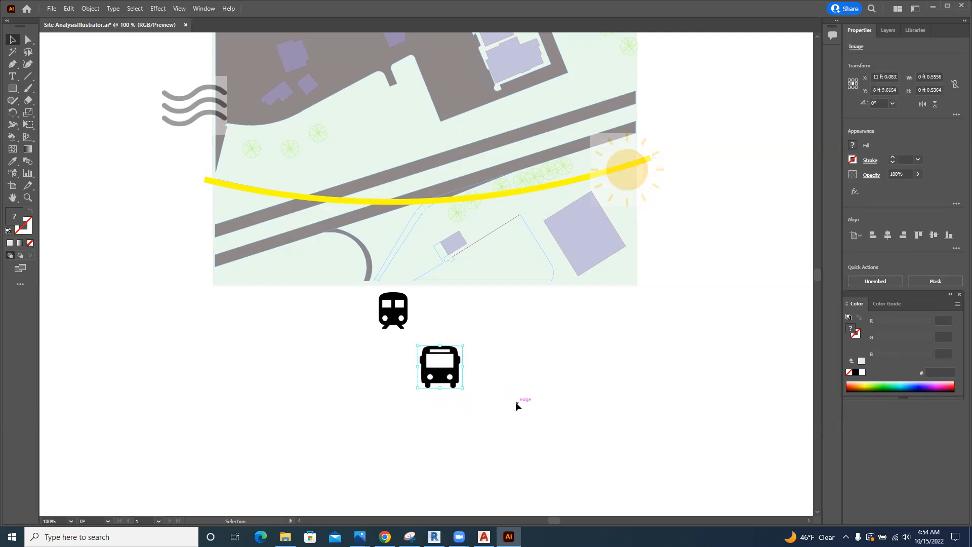
{"action": "key", "text": "shift+Left"}
{"action": "key", "text": "shift+Left"}
{"action": "key", "text": "shift+Left"}
{"action": "key", "text": "shift+Left"}
{"action": "key", "text": "shift+Left"}
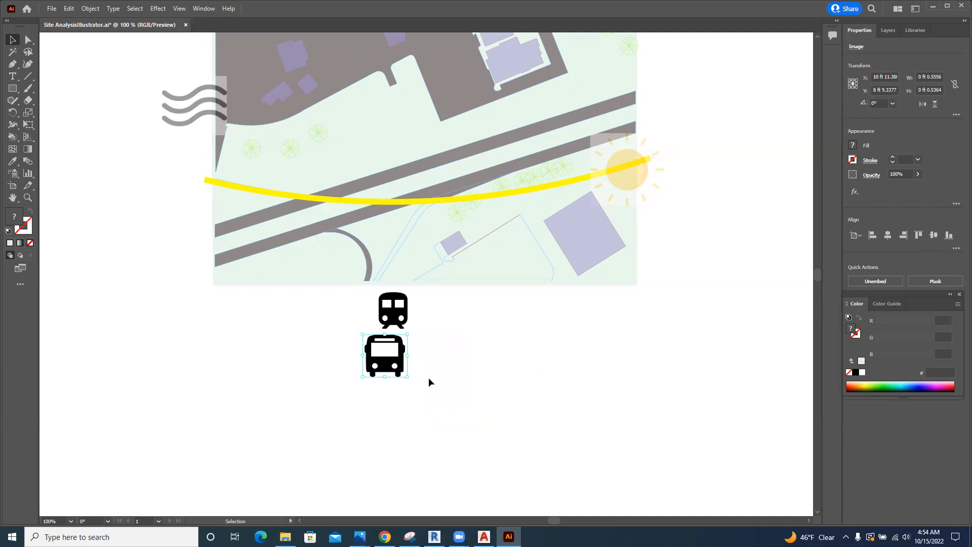
- Shrink the bus icon to about 0.44 by 0.45 in, close to the train icon's size, and deselect it
{"action": "left_click_drag", "start_coordinate": [363, 334], "coordinate": [382, 340]}
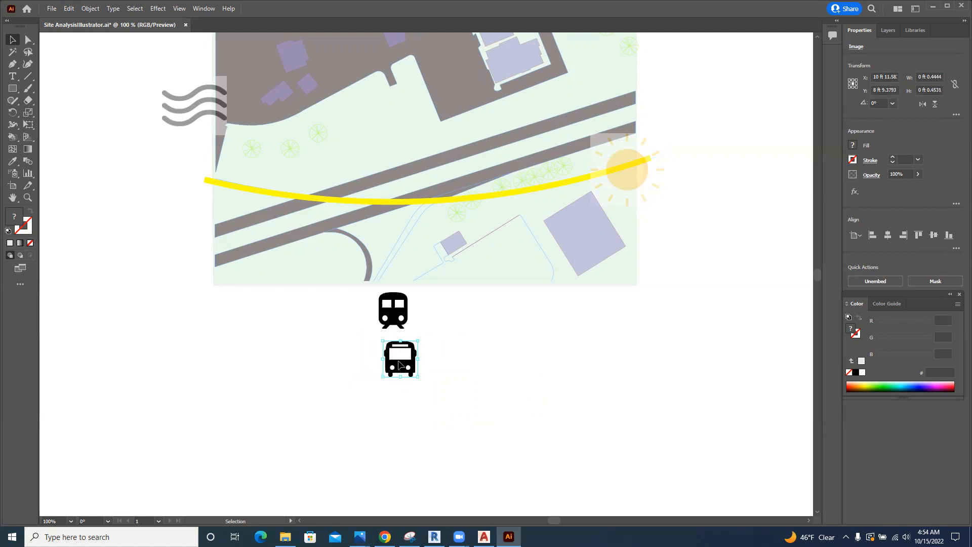
{"action": "key", "text": "shift+Left"}
{"action": "key", "text": "shift+Right"}
{"action": "key", "text": "ctrl+shift+a"}
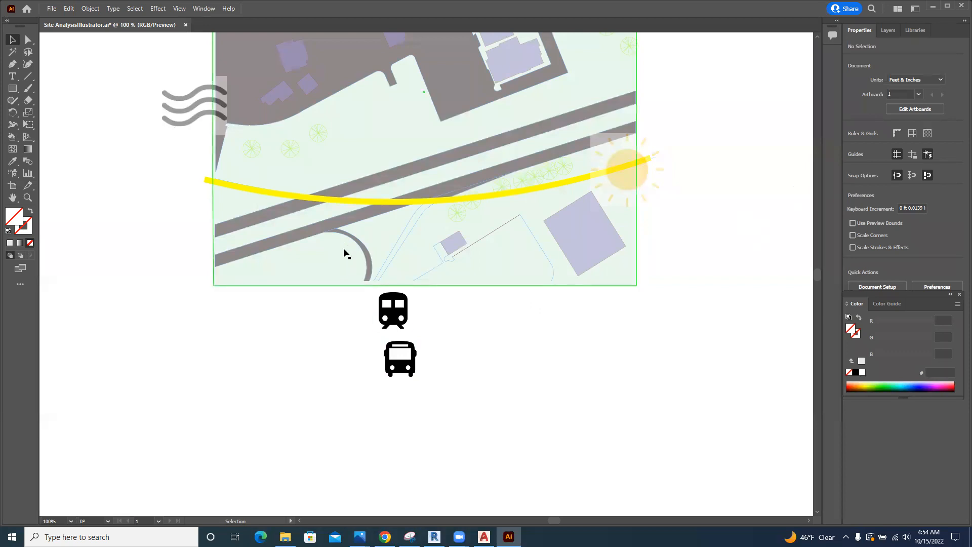
- Copy the volume.png image from the Downloads folder to the clipboard and return to Illustrator
{"action": "scroll", "coordinate": [360, 255], "scroll_direction": "up", "scroll_amount": 3}
{"action": "scroll", "coordinate": [359, 255], "scroll_direction": "up", "scroll_amount": 4}
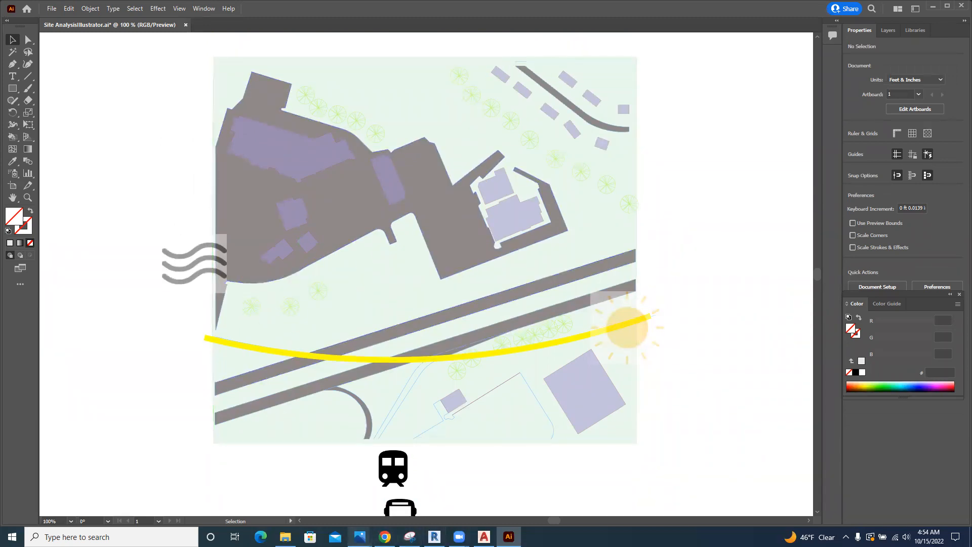
{"action": "left_click", "coordinate": [286, 536]}
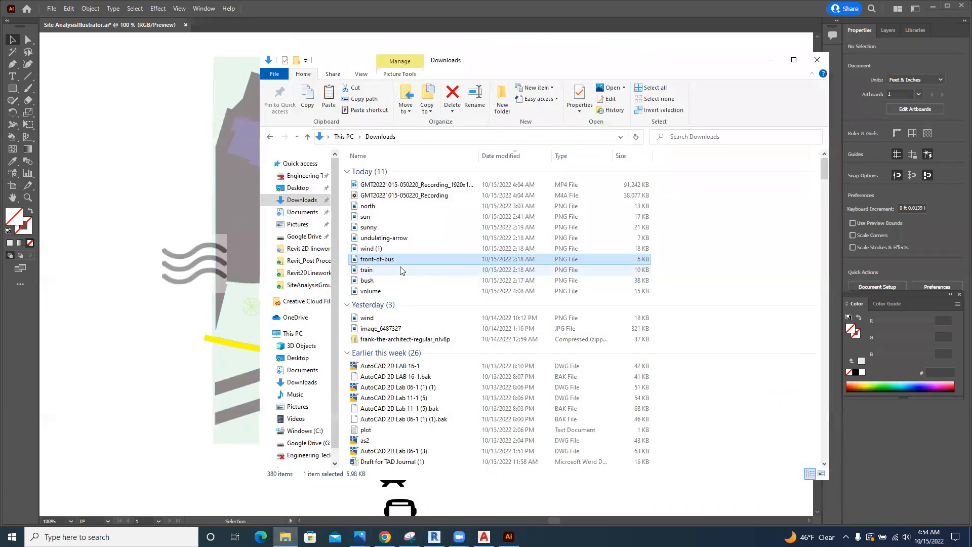
{"action": "double_click", "coordinate": [380, 291]}
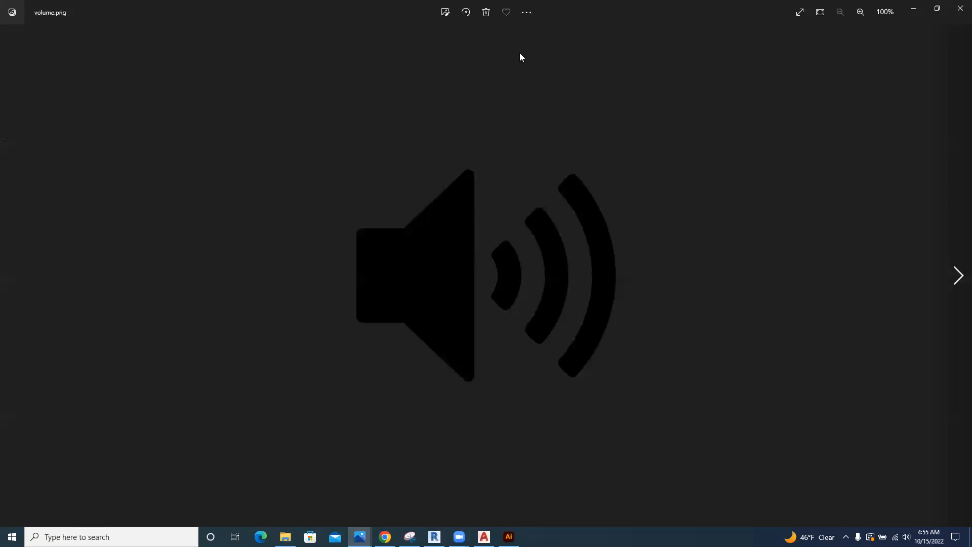
{"action": "left_click", "coordinate": [524, 14]}
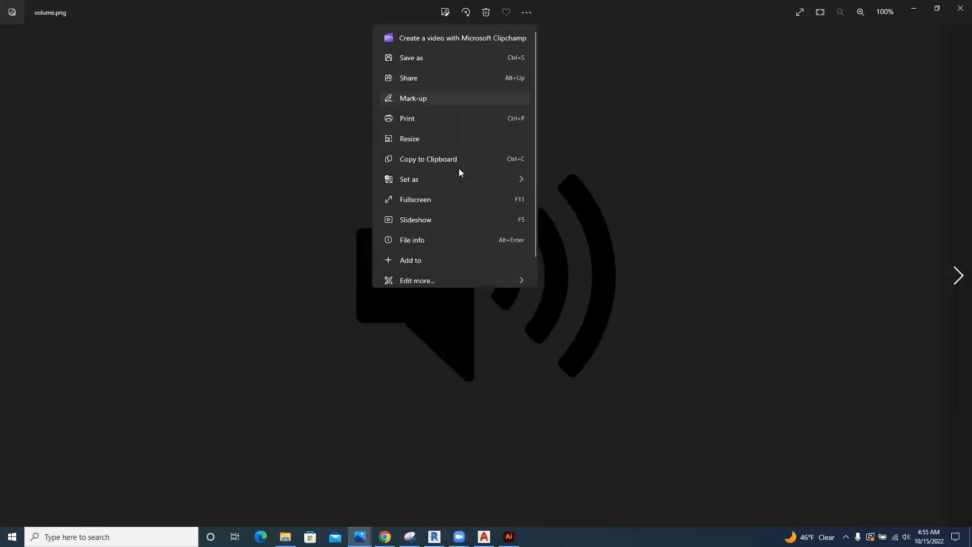
{"action": "left_click", "coordinate": [434, 160]}
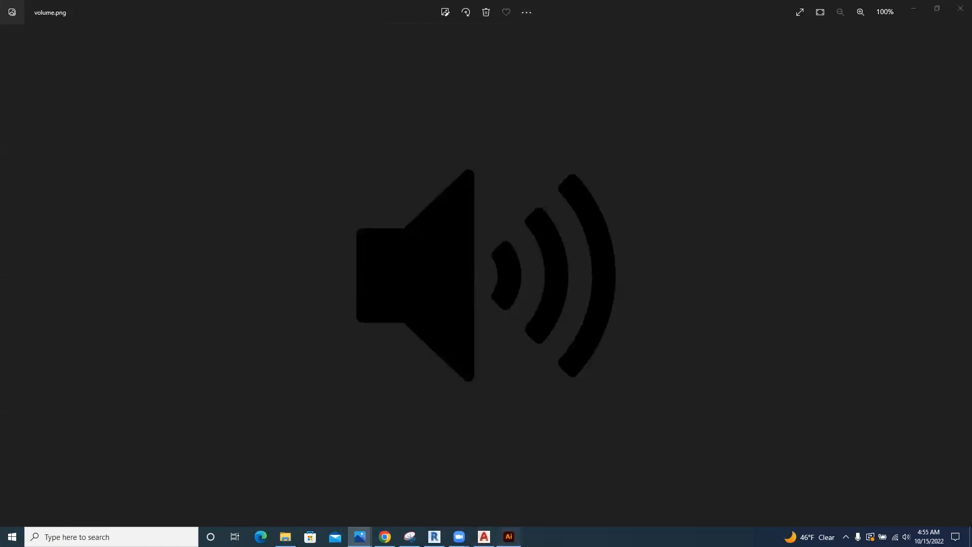
{"action": "left_click", "coordinate": [508, 536]}
- Paste the volume image and shrink it to about 0.68 by 0.73 in beside the bus icon
{"action": "right_click", "coordinate": [701, 160]}
{"action": "left_click", "coordinate": [681, 162]}
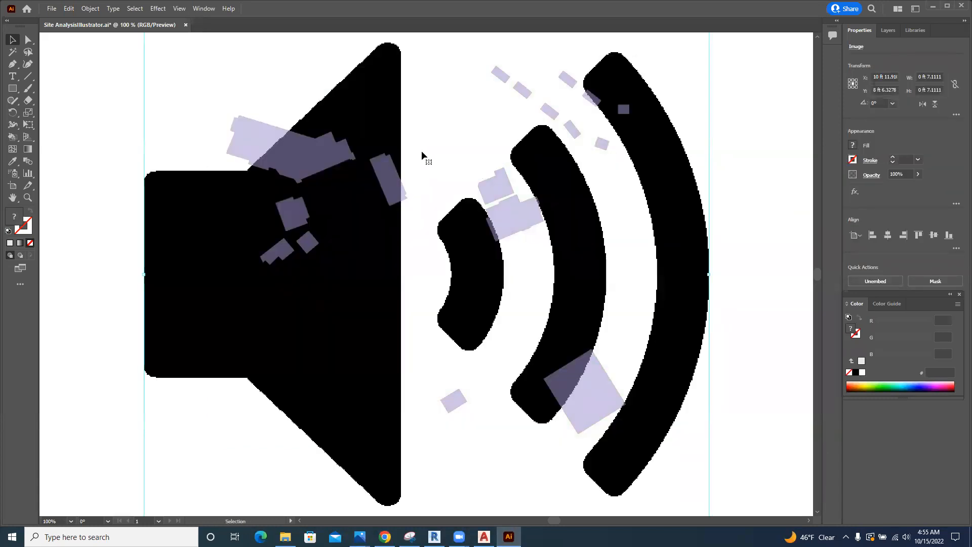
{"action": "scroll", "coordinate": [422, 151], "scroll_direction": "up", "scroll_amount": 3}
{"action": "left_click_drag", "start_coordinate": [145, 101], "coordinate": [430, 434]}
{"action": "scroll", "coordinate": [408, 339], "scroll_direction": "down", "scroll_amount": 5}
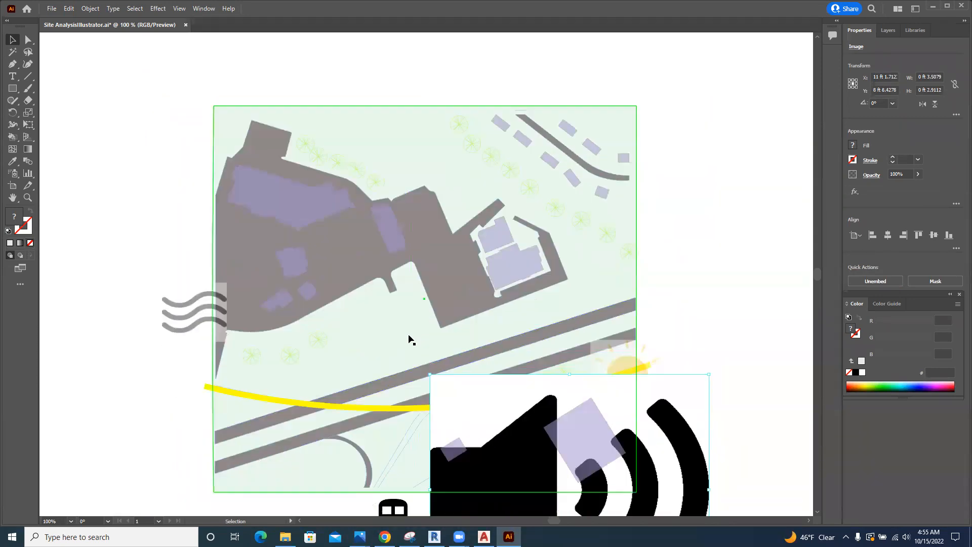
{"action": "left_click_drag", "start_coordinate": [709, 252], "coordinate": [484, 425]}
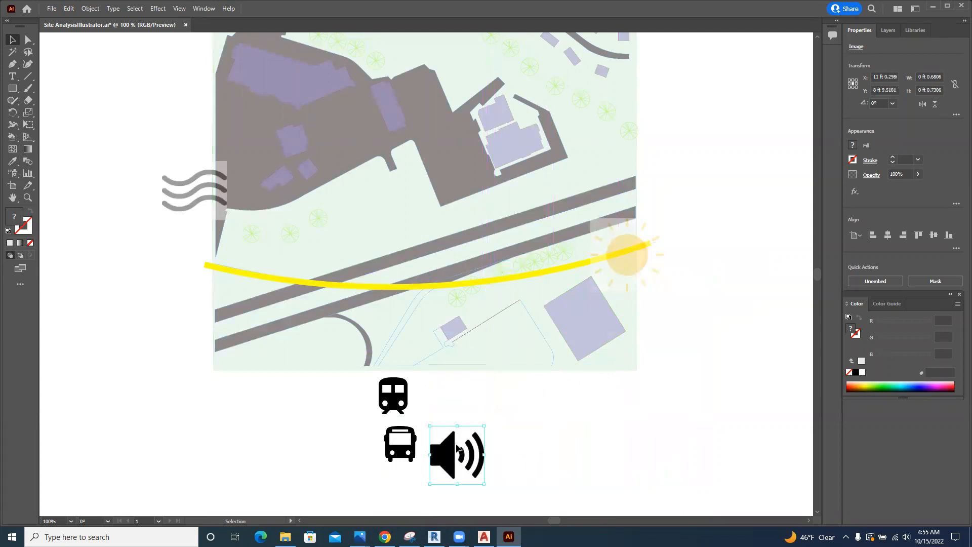
- Move the volume icon up onto the two parallel roads, just west of the sun image
{"action": "left_click", "coordinate": [465, 423]}
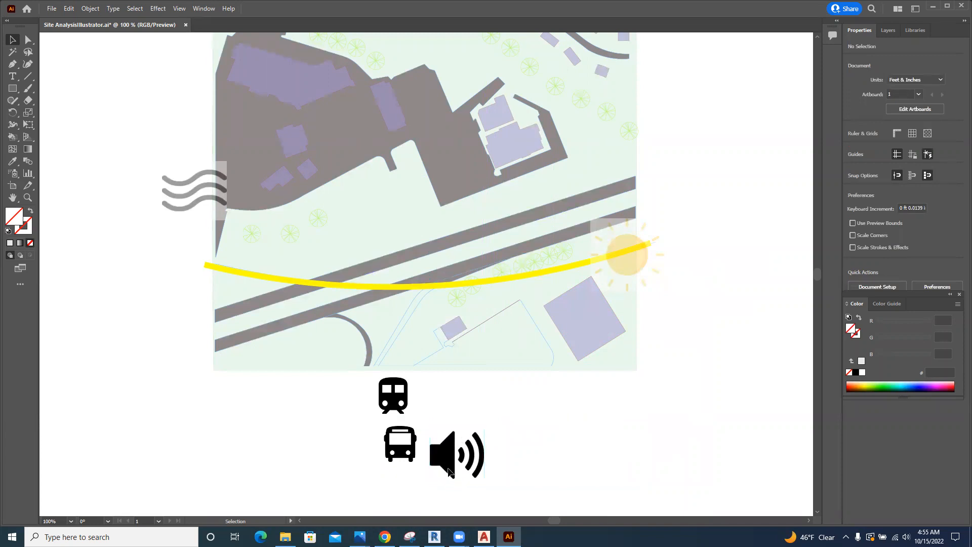
{"action": "left_click", "coordinate": [485, 458]}
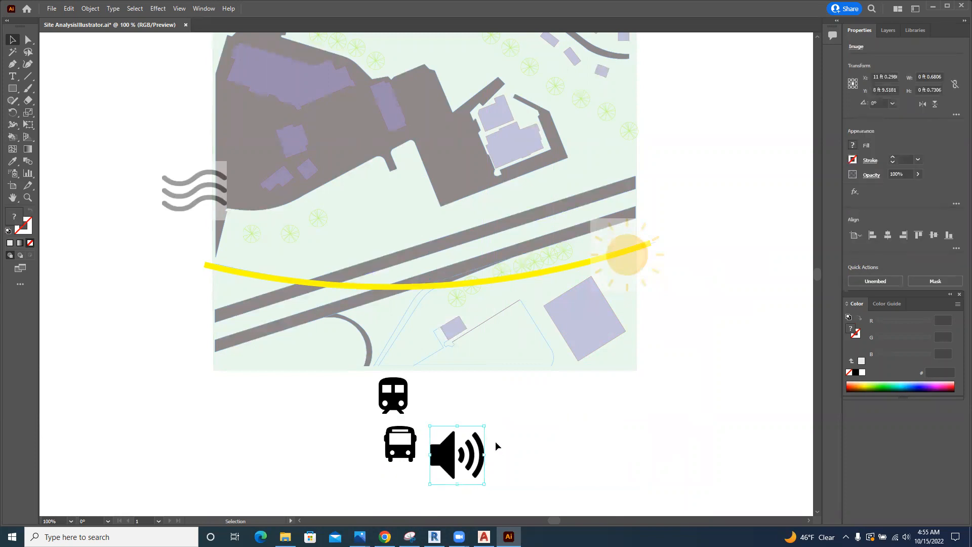
{"action": "key", "text": "shift+Up"}
{"action": "key", "text": "shift+Up"}
{"action": "key", "text": "shift+Up"}
{"action": "key", "text": "shift+Up"}
{"action": "key", "text": "shift+Up"}
{"action": "key", "text": "shift+Up"}
{"action": "key", "text": "shift+Up"}
{"action": "key", "text": "shift+Up"}
{"action": "key", "text": "shift+Up"}
{"action": "key", "text": "shift+Up"}
{"action": "key", "text": "shift+Up"}
{"action": "key", "text": "shift+Up"}
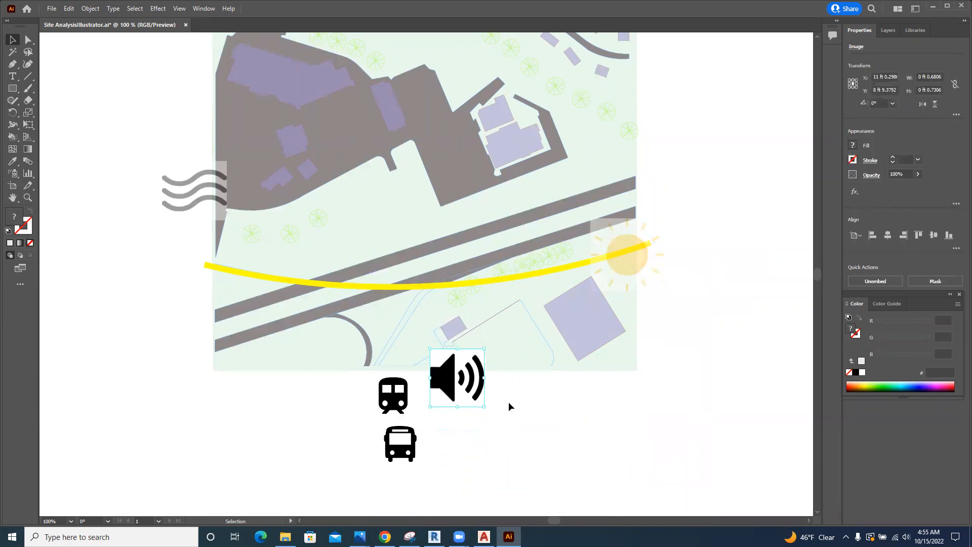
{"action": "key", "text": "shift+Right"}
{"action": "key", "text": "shift+Right"}
{"action": "key", "text": "shift+Right"}
{"action": "key", "text": "shift+Right"}
{"action": "key", "text": "shift+Right"}
{"action": "key", "text": "shift+Right"}
{"action": "key", "text": "shift+Right"}
{"action": "key", "text": "shift+Right"}
{"action": "key", "text": "shift+Right"}
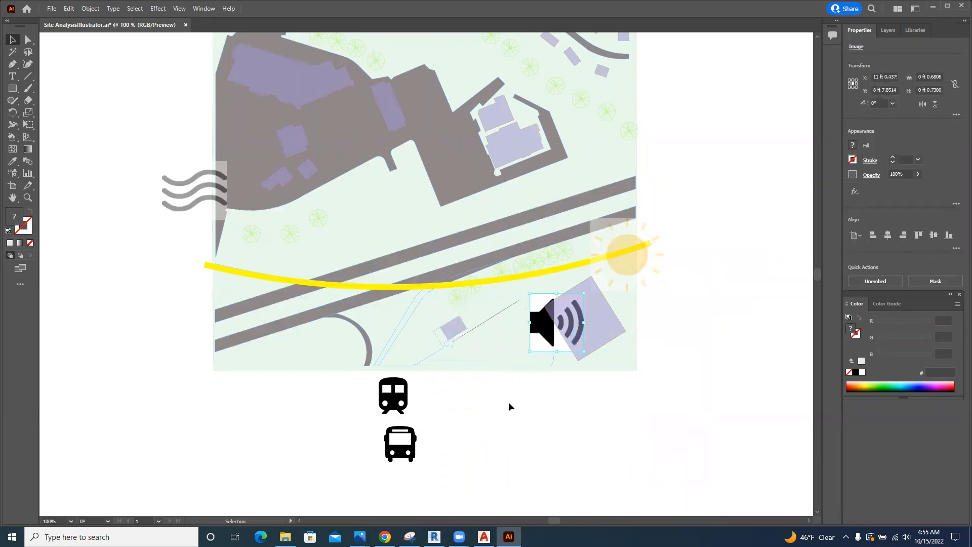
{"action": "key", "text": "shift+Up"}
{"action": "key", "text": "shift+Up"}
{"action": "key", "text": "shift+Up"}
{"action": "key", "text": "shift+Up"}
{"action": "key", "text": "shift+Up"}
{"action": "key", "text": "shift+Up"}
{"action": "key", "text": "shift+Up"}
{"action": "key", "text": "shift+Up"}
{"action": "key", "text": "shift+Up"}
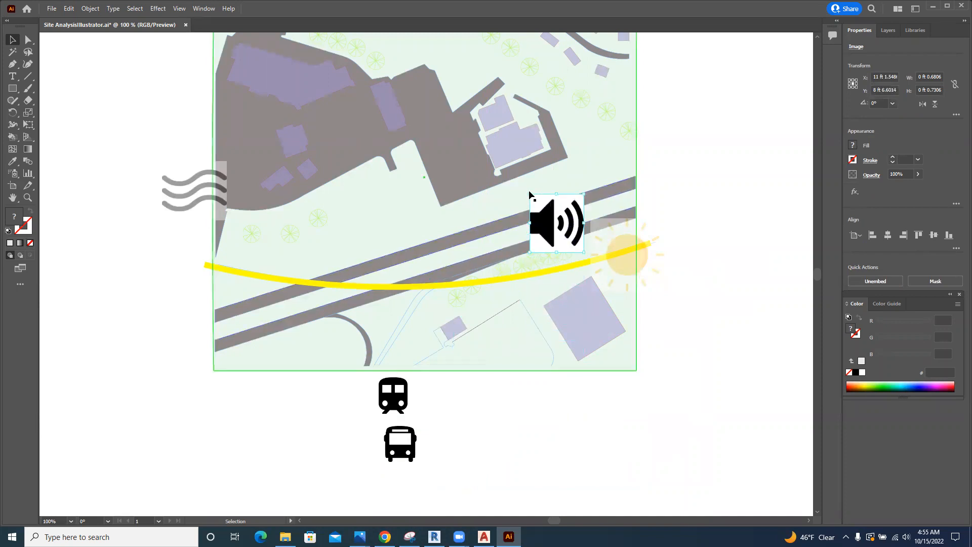
- Rotate the volume icon about 108° so its waves face the buildings, shrink it slightly and shift it onto the upper road
{"action": "left_click_drag", "start_coordinate": [529, 190], "coordinate": [537, 255]}
{"action": "left_click_drag", "start_coordinate": [576, 190], "coordinate": [564, 209]}
{"action": "key", "text": "shift+Up"}
{"action": "key", "text": "shift+Up"}
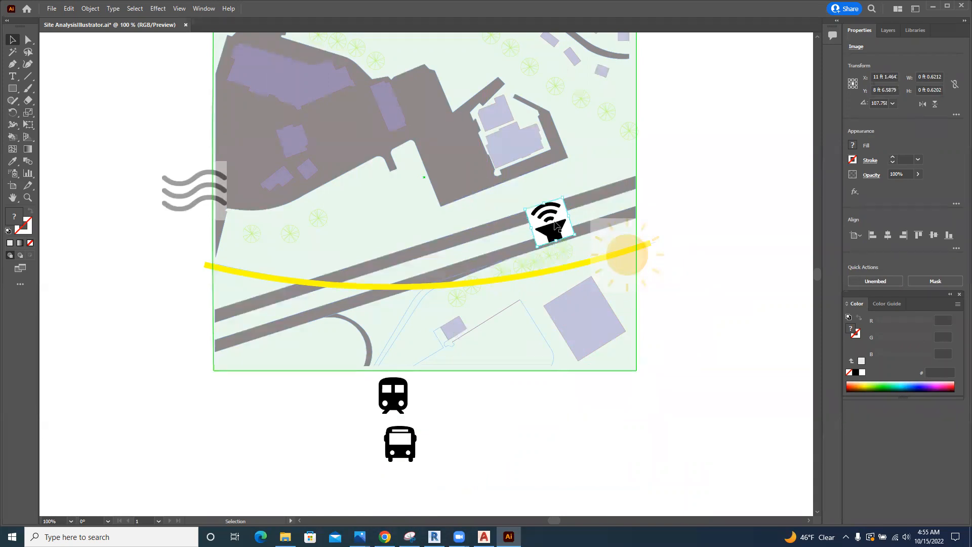
{"action": "key", "text": "shift+Up"}
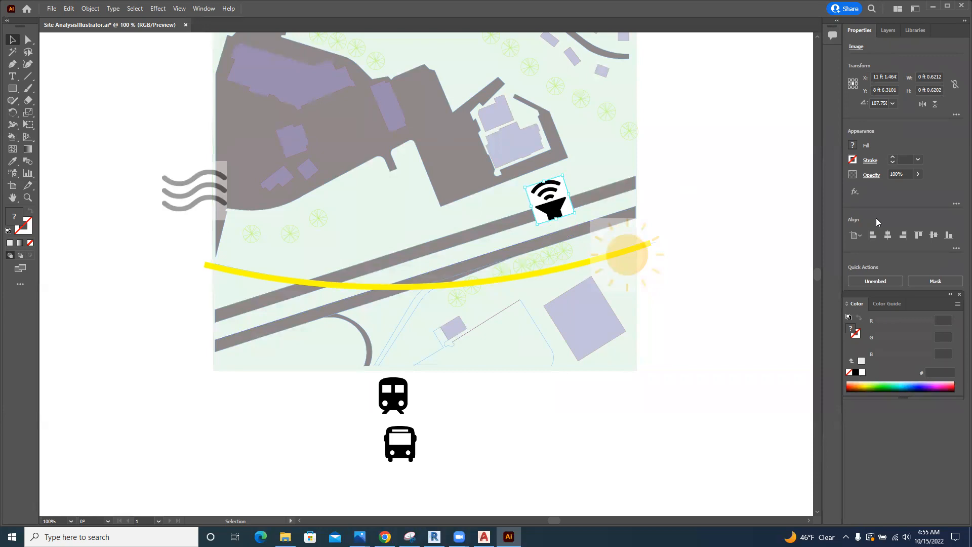
- Reduce the volume icon's opacity to 25%
{"action": "left_click", "coordinate": [918, 174]}
{"action": "left_click_drag", "start_coordinate": [918, 190], "coordinate": [888, 188]}
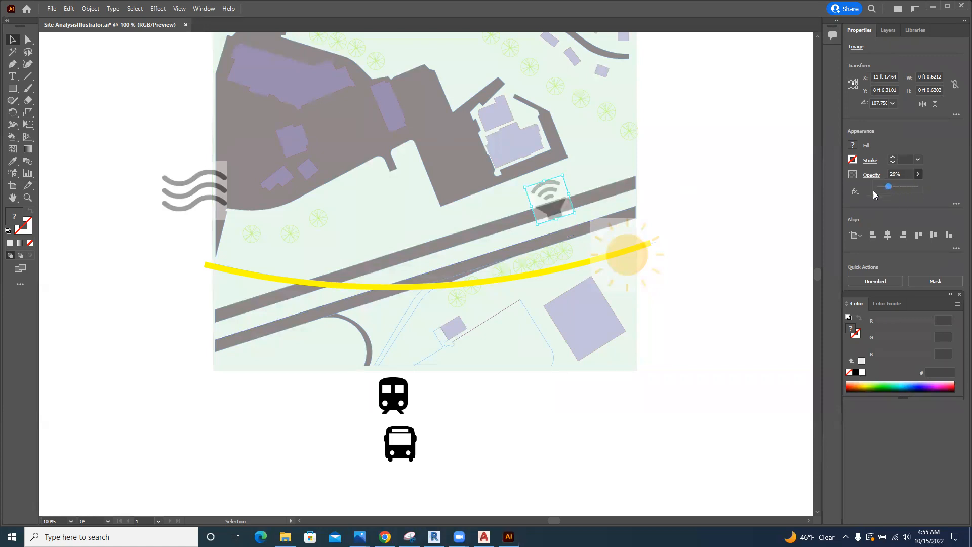
{"action": "left_click", "coordinate": [740, 199]}
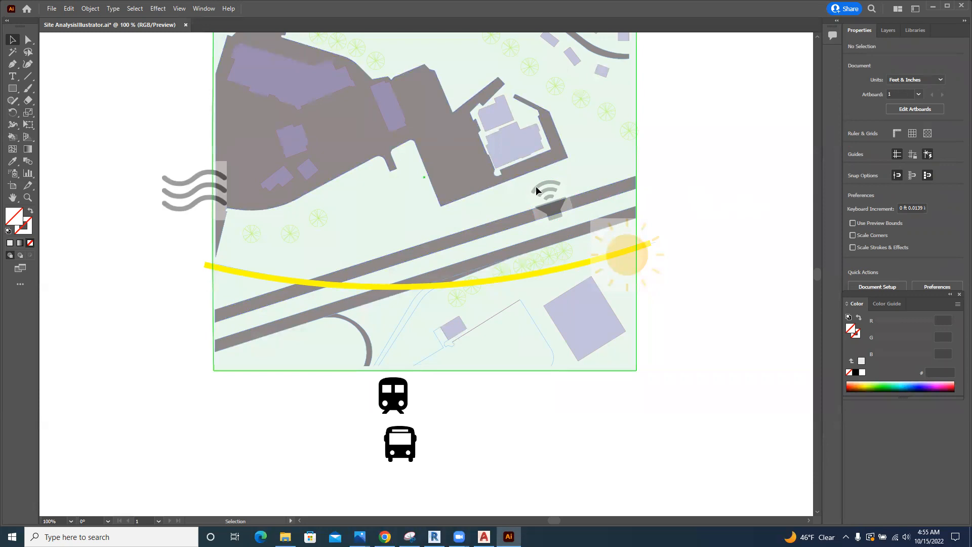
{"action": "left_click", "coordinate": [551, 189]}
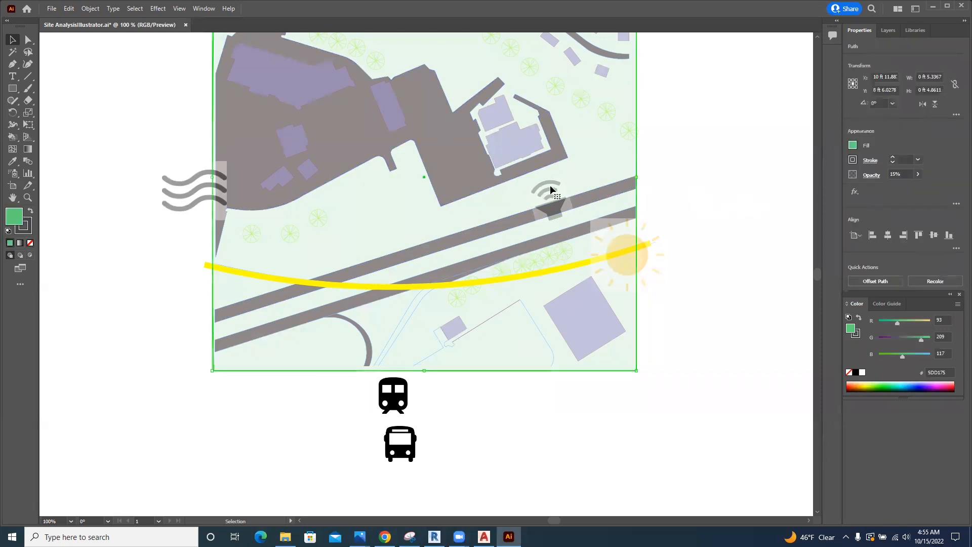
- Try to select the volume icon on the upper road directly on the canvas
{"action": "left_click", "coordinate": [682, 199]}
{"action": "left_click", "coordinate": [27, 40]}
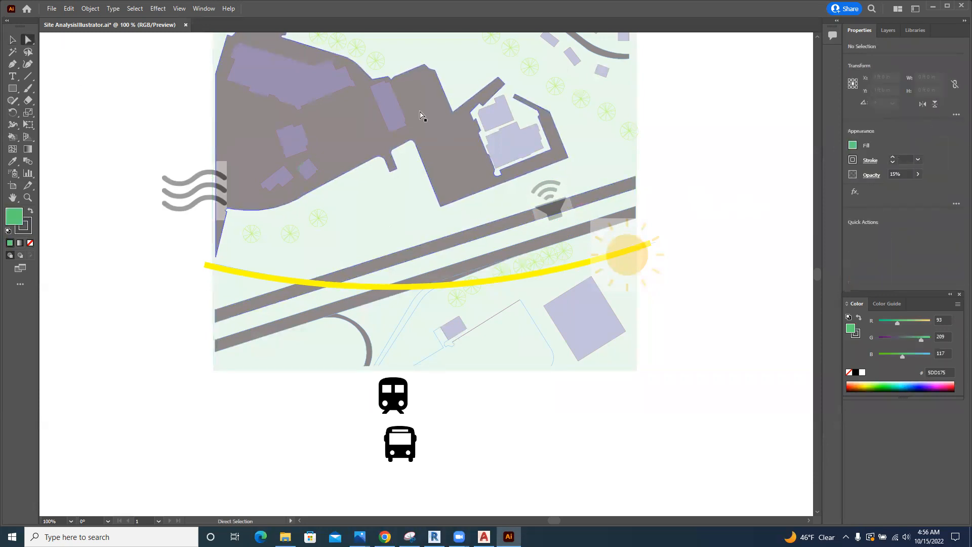
{"action": "left_click", "coordinate": [562, 191]}
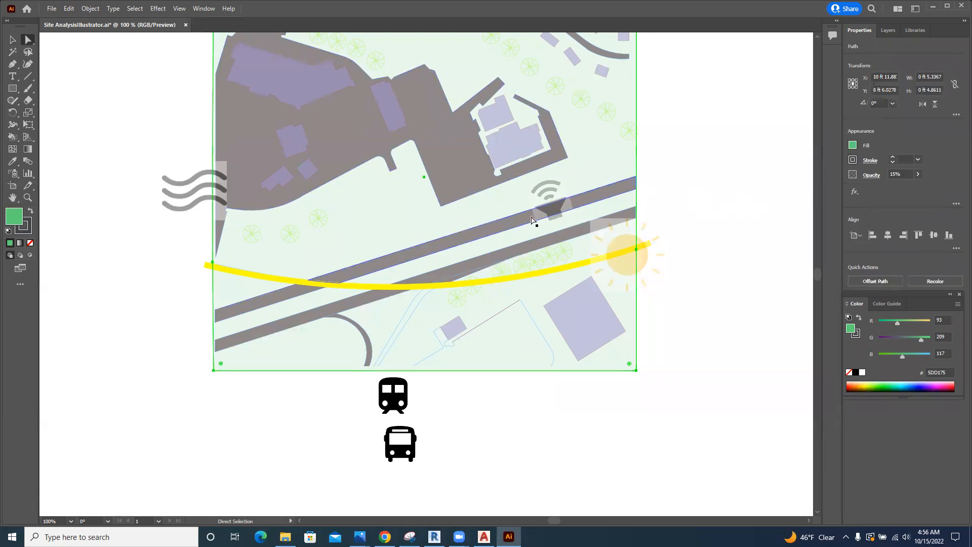
{"action": "left_click", "coordinate": [581, 206]}
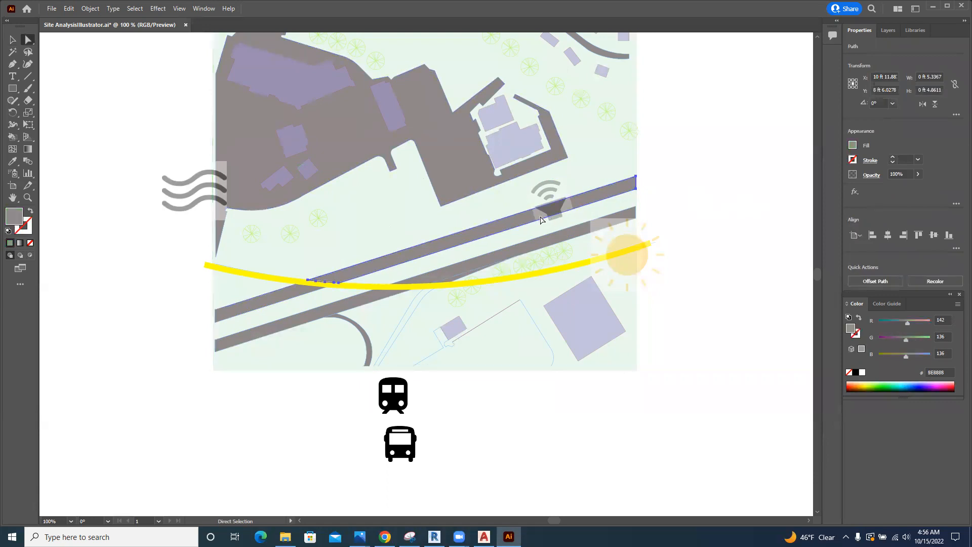
{"action": "left_click", "coordinate": [753, 207]}
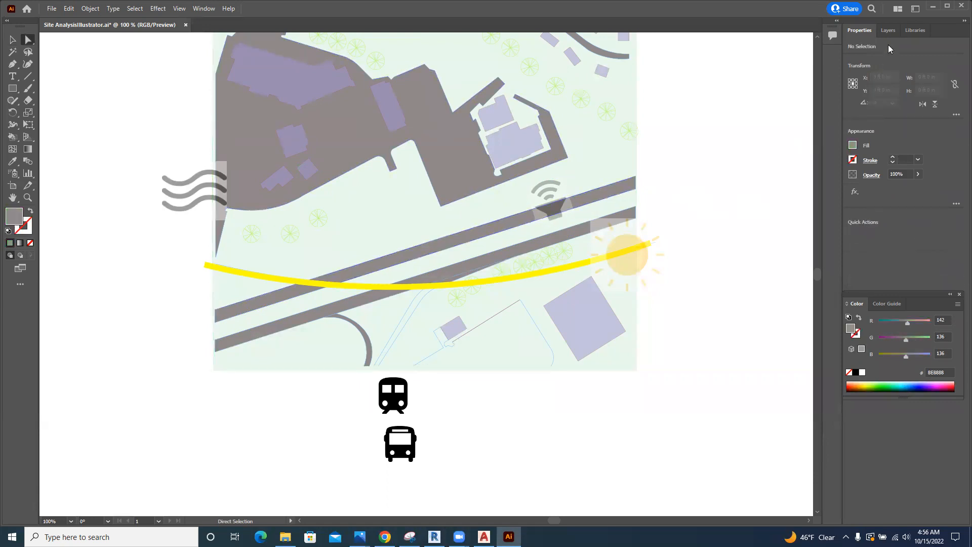
- Select all artwork on the Sun layer, nudge it west and move it back to its original position
{"action": "left_click", "coordinate": [889, 31]}
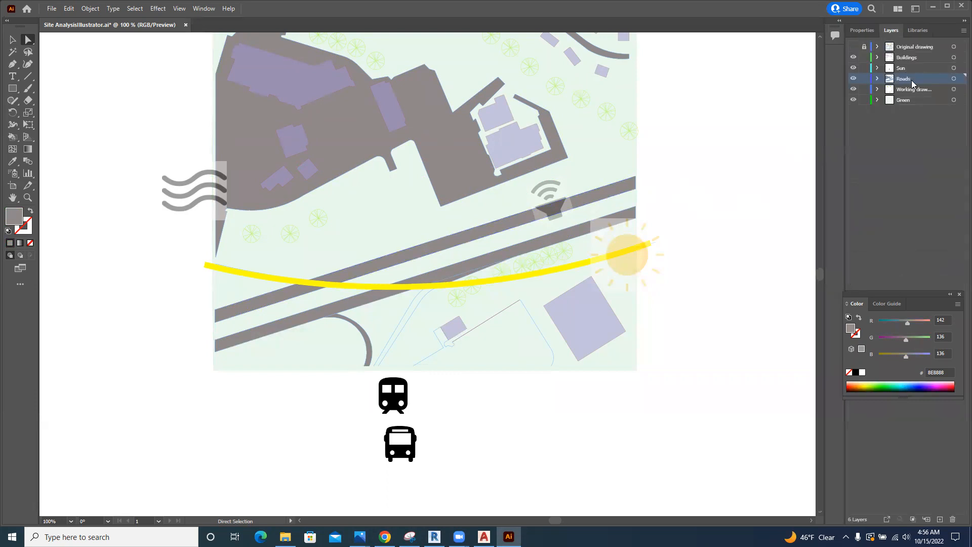
{"action": "left_click", "coordinate": [960, 79]}
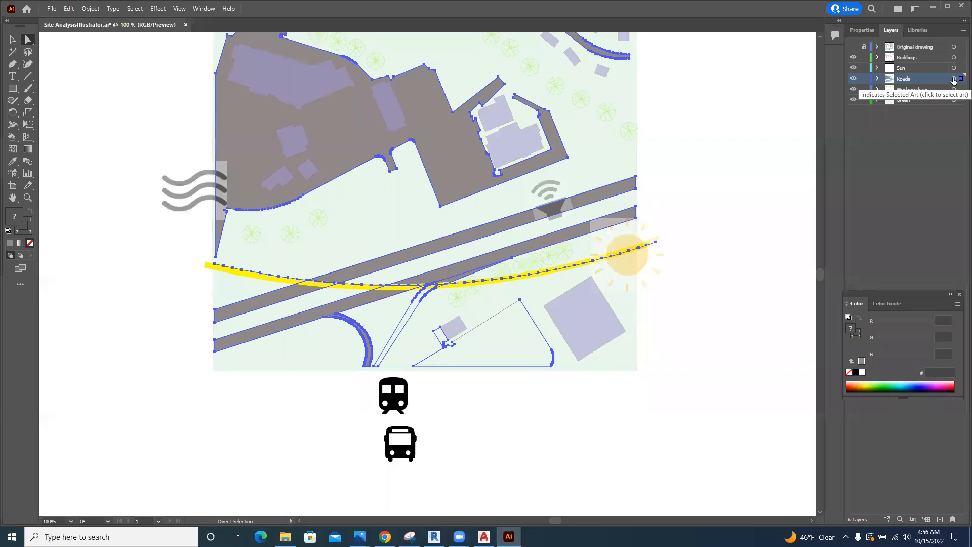
{"action": "left_click", "coordinate": [923, 69]}
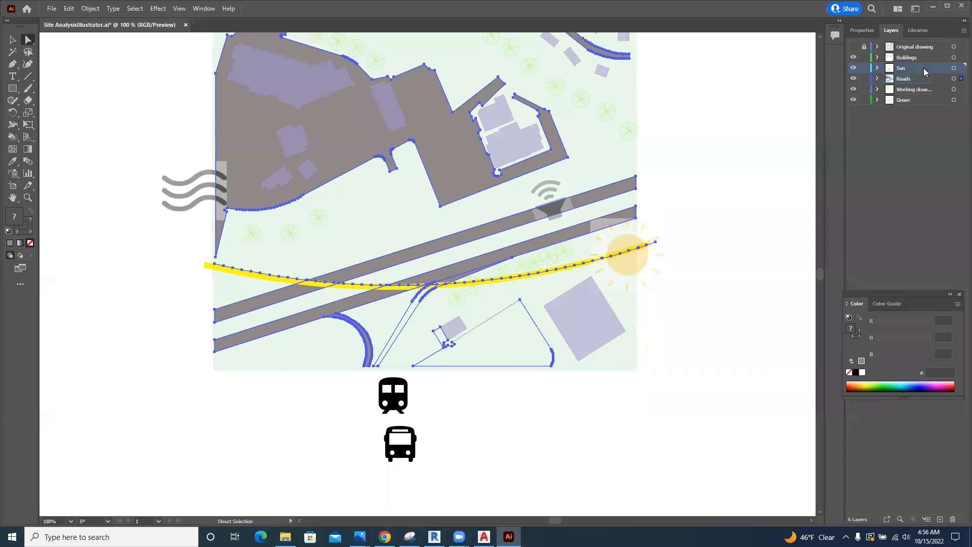
{"action": "left_click", "coordinate": [960, 69]}
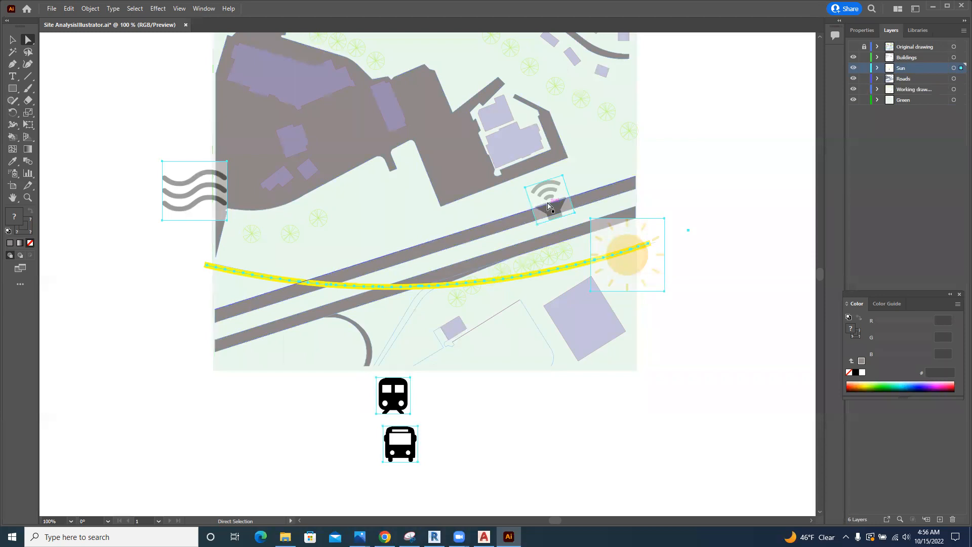
{"action": "key", "text": "shift+Left"}
{"action": "key", "text": "shift+Left"}
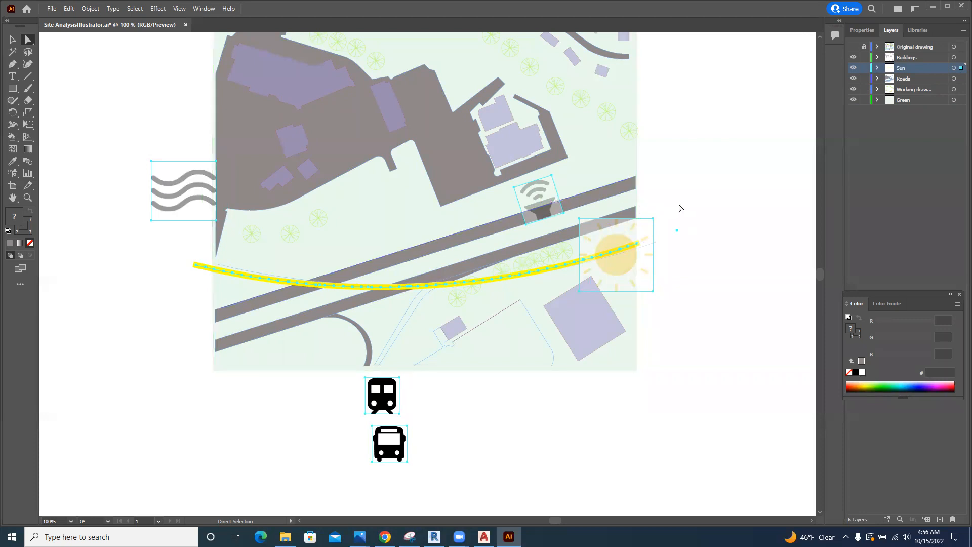
{"action": "key", "text": "shift+Right"}
{"action": "key", "text": "shift+Right"}
- Select the Sun layer's artwork again and try to narrow the selection by removing individual icons
{"action": "left_click", "coordinate": [568, 193]}
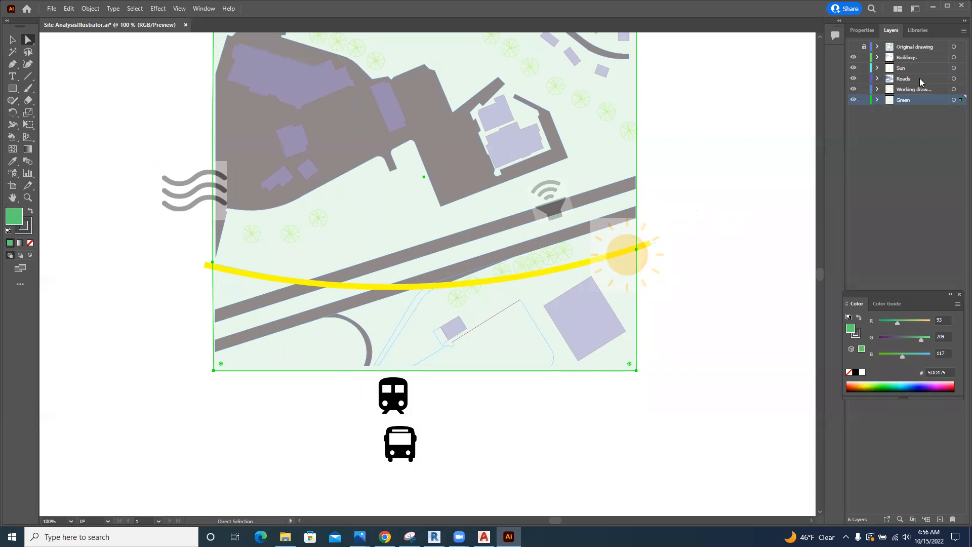
{"action": "left_click", "coordinate": [911, 67]}
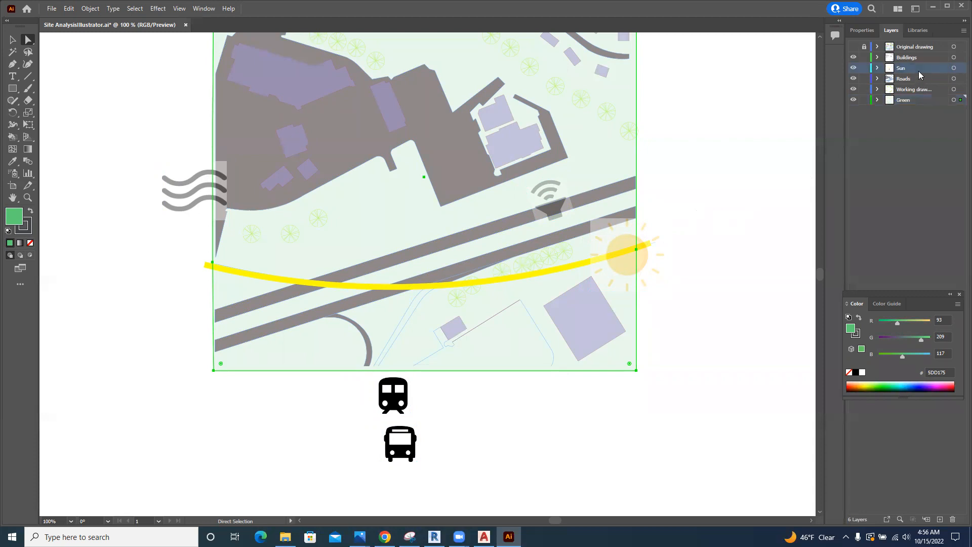
{"action": "left_click", "coordinate": [954, 68]}
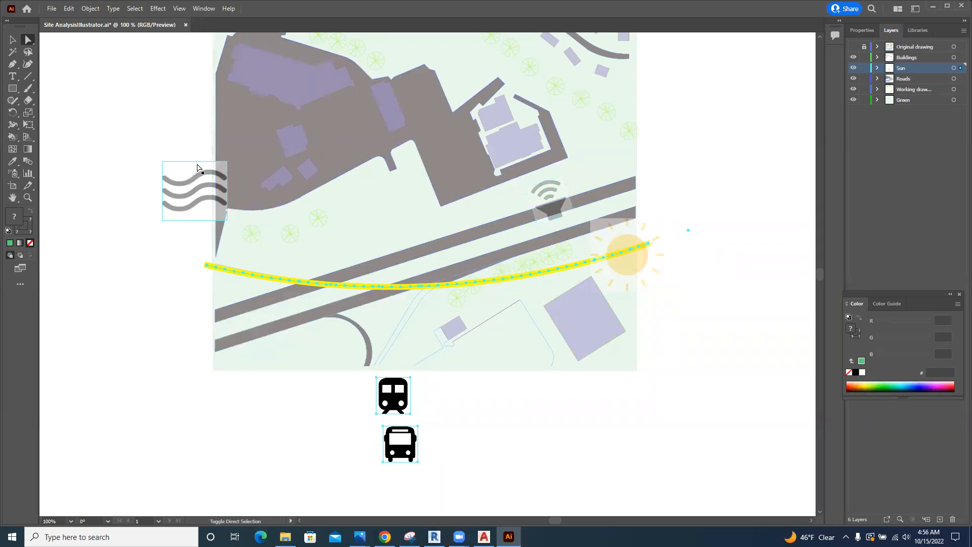
{"action": "left_click", "coordinate": [187, 221]}
{"action": "left_click", "coordinate": [203, 222]}
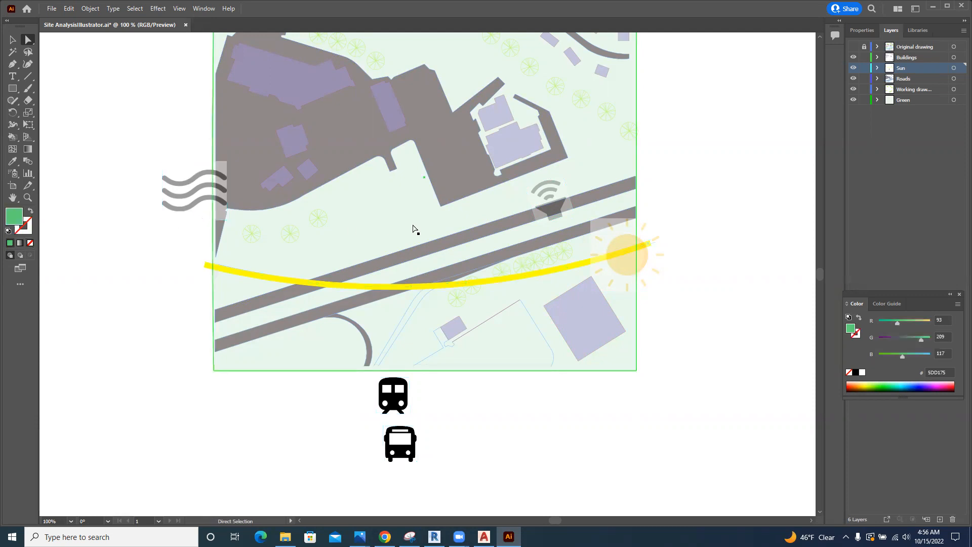
{"action": "left_click", "coordinate": [570, 196]}
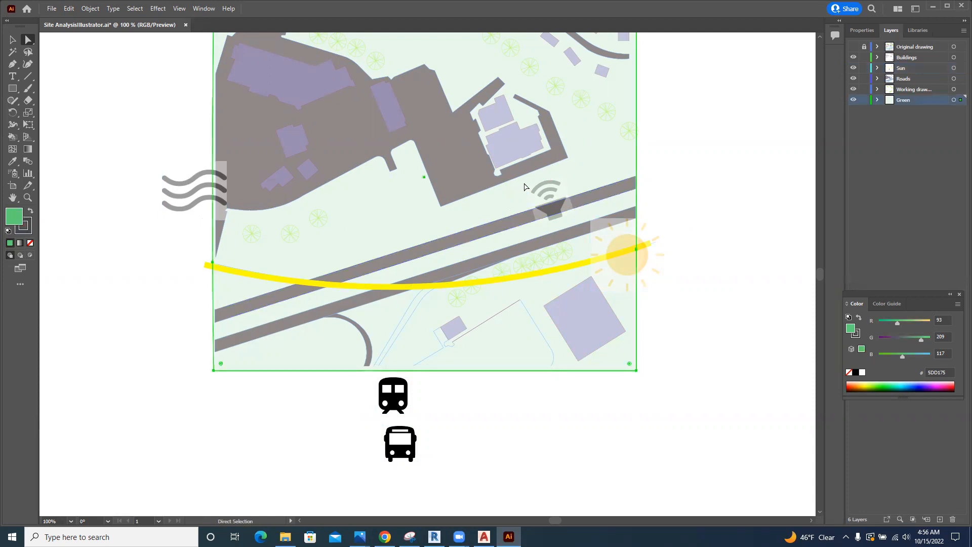
- Try to capture the volume icon with selection areas drawn across the site plan, and clear the selection
{"action": "left_click_drag", "start_coordinate": [681, 153], "coordinate": [516, 234]}
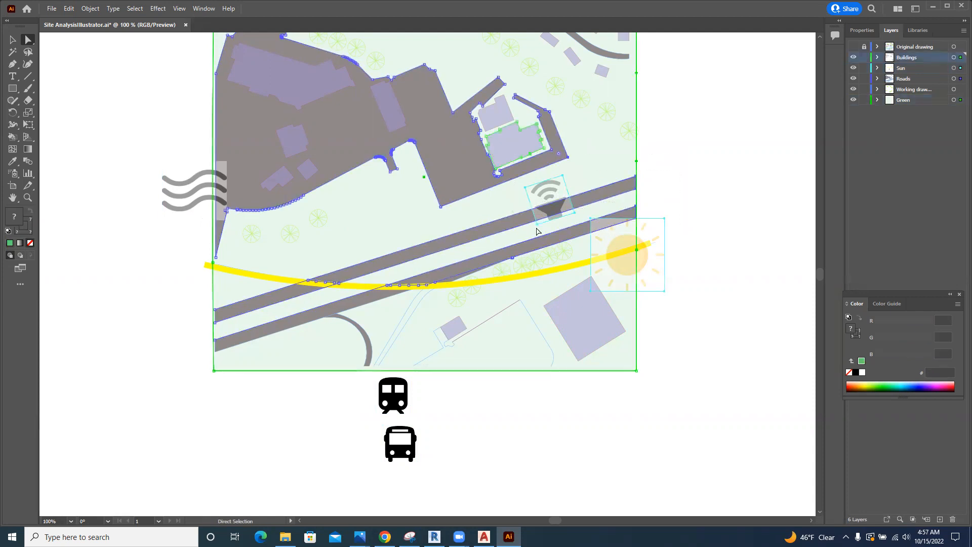
{"action": "left_click", "coordinate": [700, 220]}
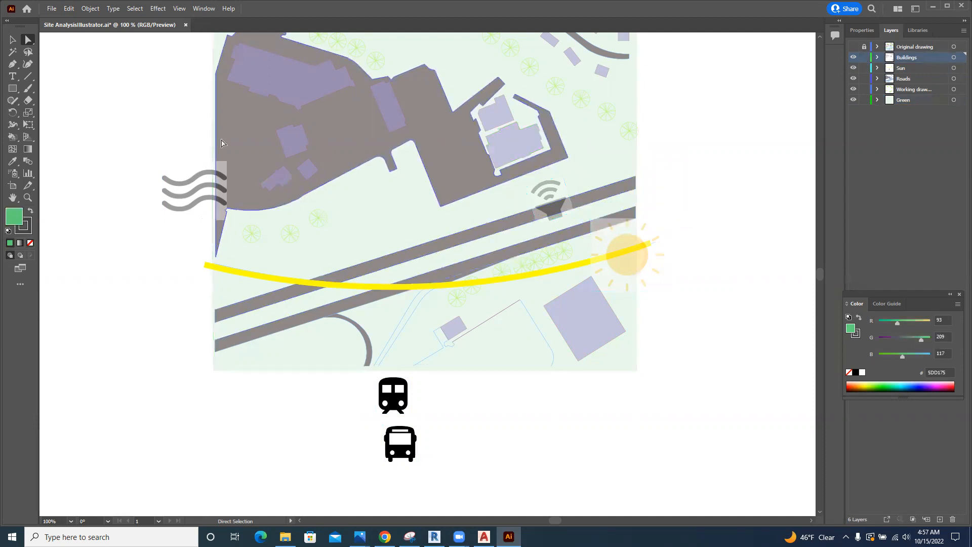
{"action": "left_click_drag", "start_coordinate": [195, 122], "coordinate": [445, 164]}
{"action": "left_click_drag", "start_coordinate": [563, 193], "coordinate": [587, 237]}
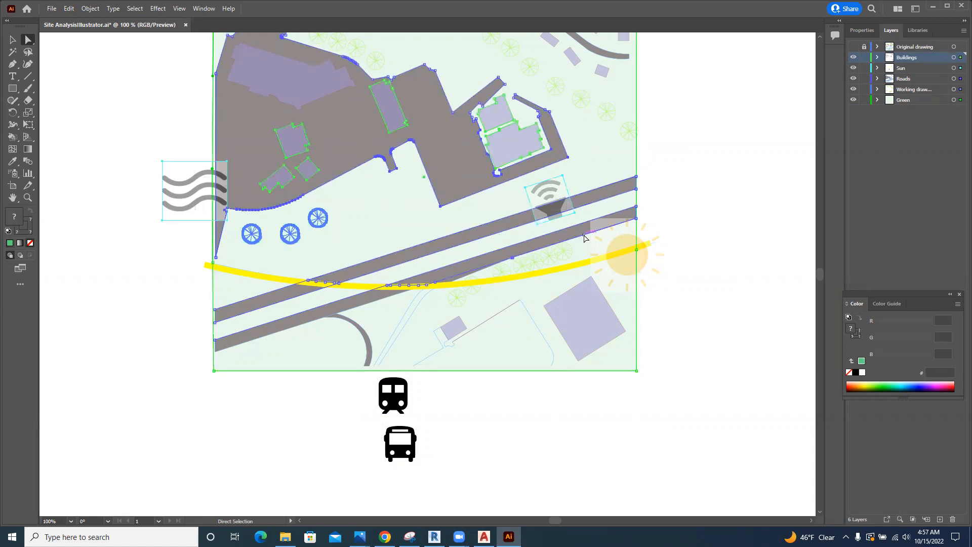
{"action": "left_click", "coordinate": [703, 175]}
- Try to pick the volume icon by itself on the upper road at a closer zoom
{"action": "left_click", "coordinate": [554, 197]}
{"action": "left_click", "coordinate": [560, 213]}
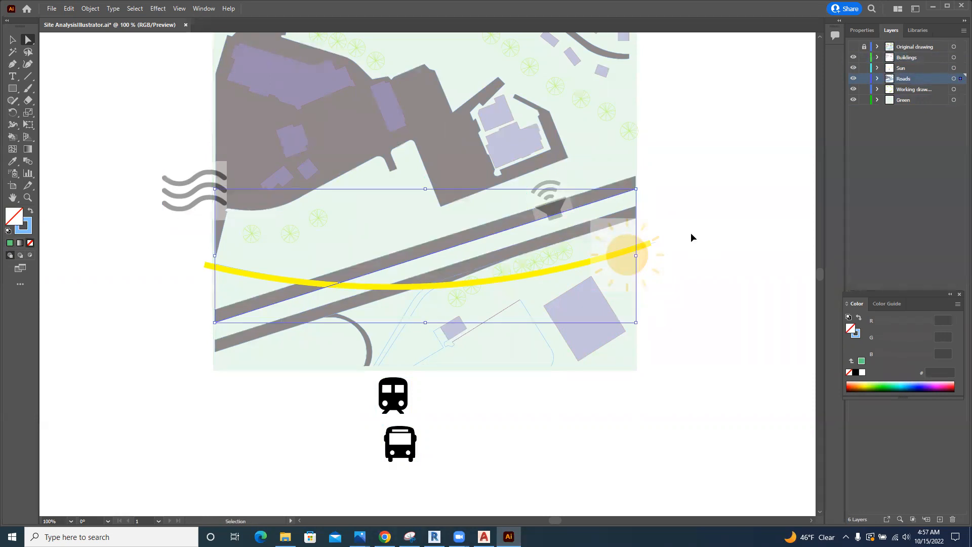
{"action": "key", "text": "ctrl+plus"}
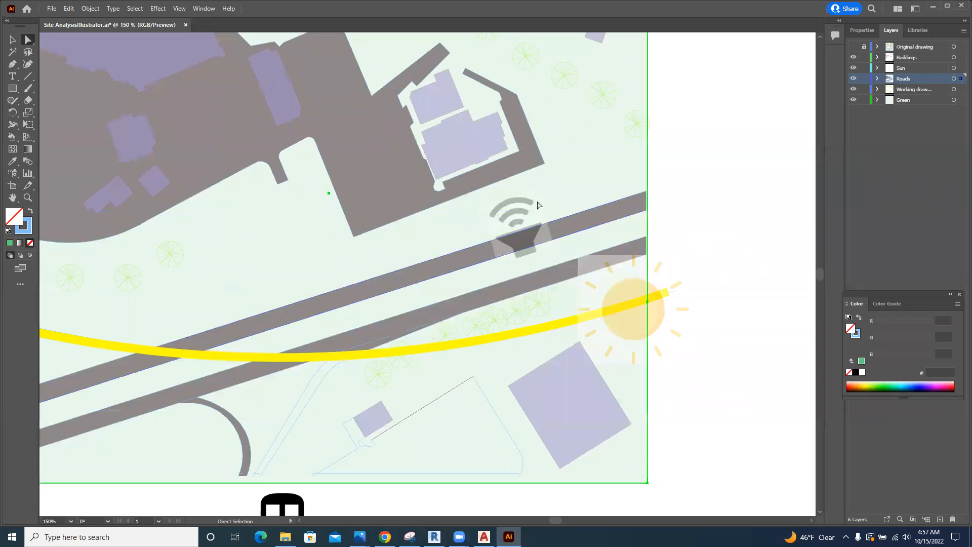
{"action": "left_click", "coordinate": [538, 199]}
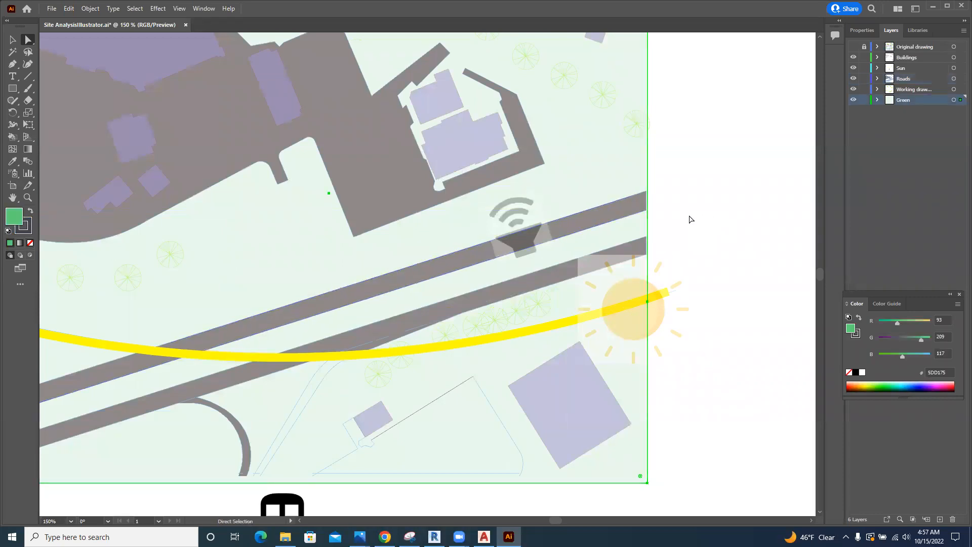
{"action": "key", "text": "ctrl+minus"}
{"action": "key", "text": "ctrl+minus"}
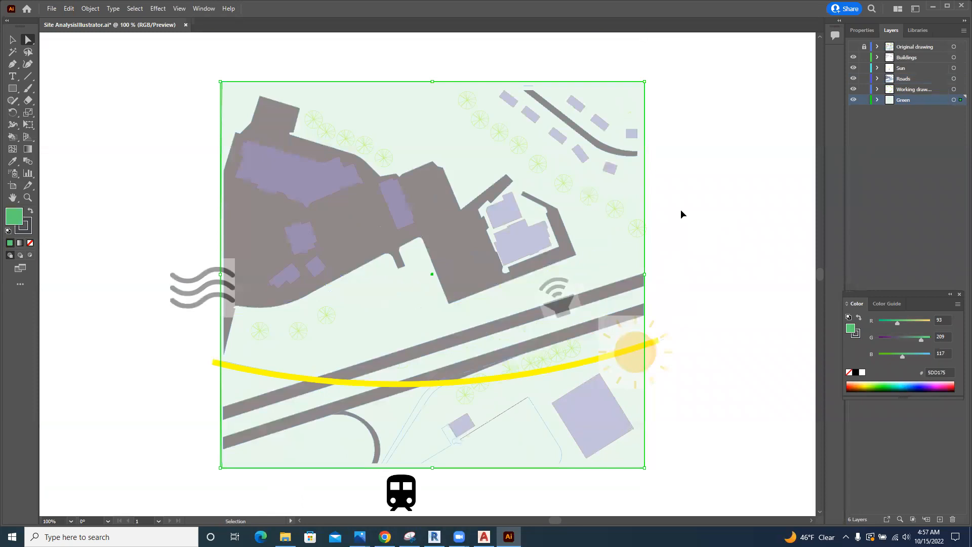
{"action": "key", "text": "ctrl"}
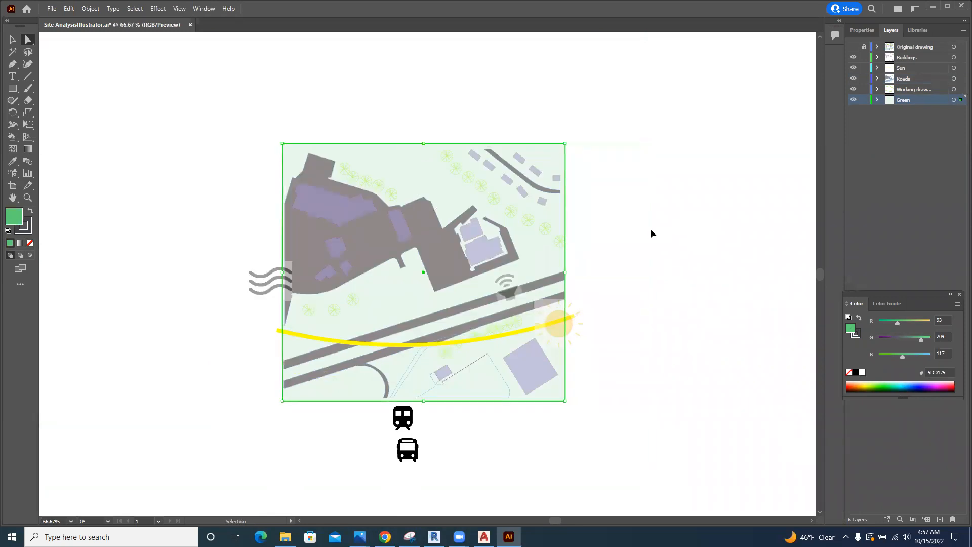
{"action": "key", "text": "ctrl+plus"}
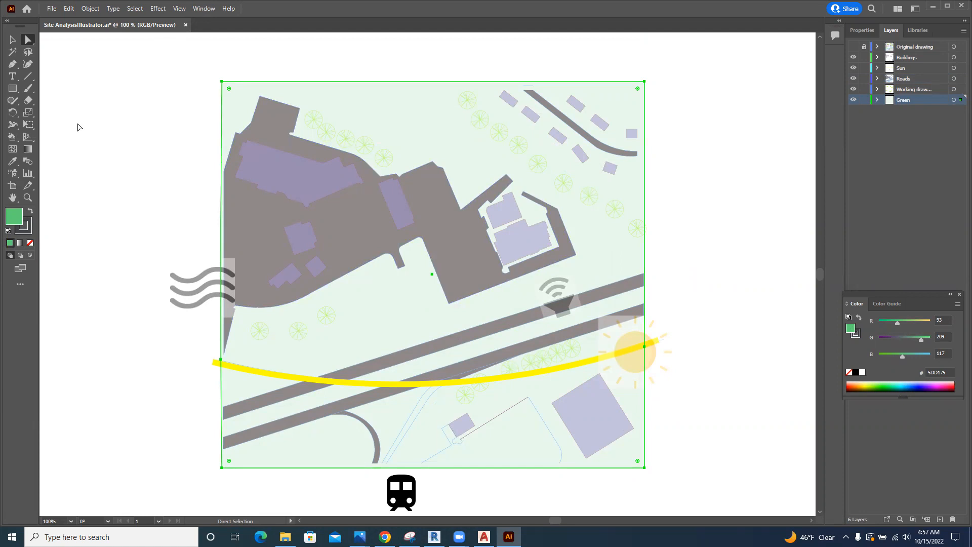
- Try to draw a circle around a tree in the northeast row with the Shaper tool, and undo the change
{"action": "left_click", "coordinate": [13, 101]}
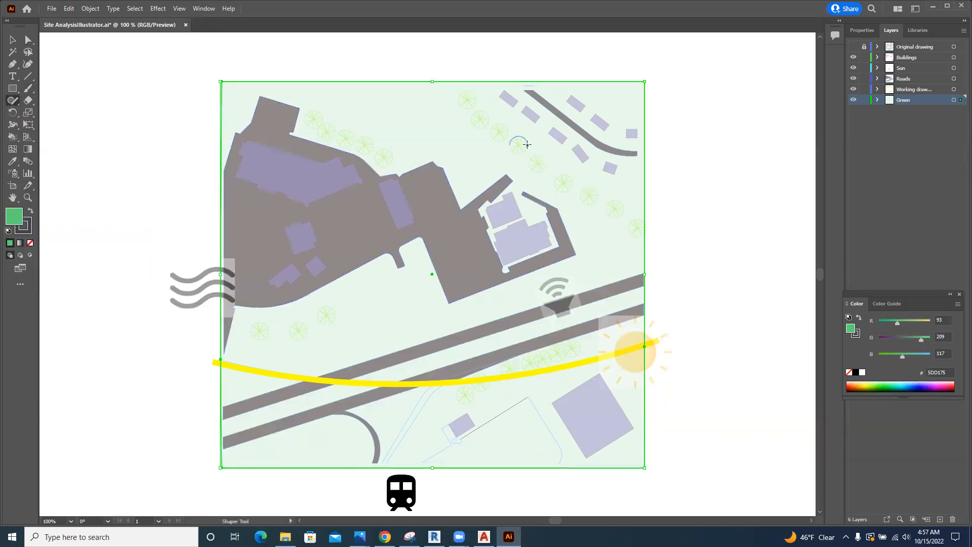
{"action": "mouse_move", "coordinate": [547, 164]}
{"action": "left_mouse_down"}
{"action": "mouse_move", "coordinate": [535, 172]}
{"action": "mouse_move", "coordinate": [549, 168]}
{"action": "left_mouse_up"}
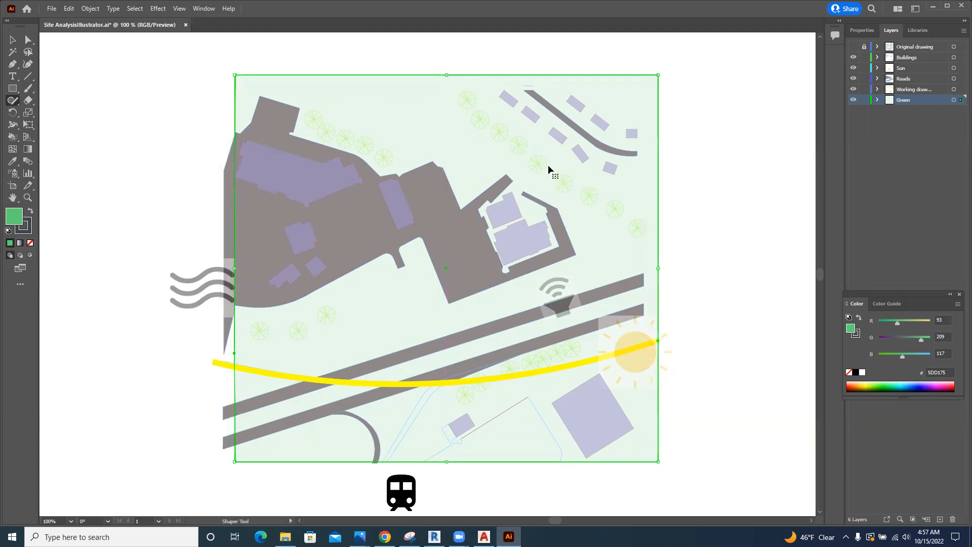
{"action": "key", "text": "ctrl+z"}
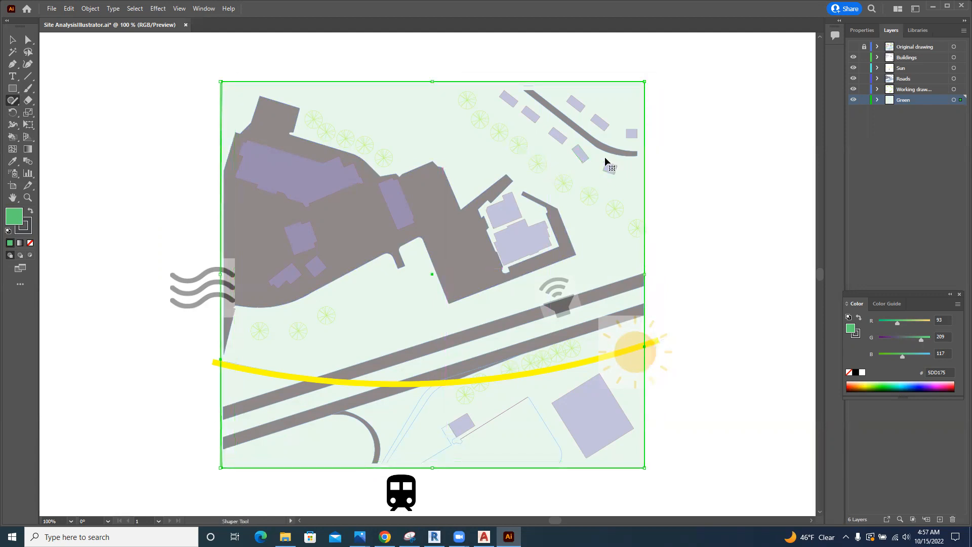
- Lock the Green layer so its background cannot be edited, and keep the Shaper tool ready for drawing
{"action": "left_click", "coordinate": [863, 100]}
{"action": "mouse_move", "coordinate": [588, 193]}
{"action": "left_mouse_down"}
{"action": "mouse_move", "coordinate": [603, 201]}
{"action": "mouse_move", "coordinate": [581, 198]}
{"action": "mouse_move", "coordinate": [590, 205]}
{"action": "left_mouse_up"}
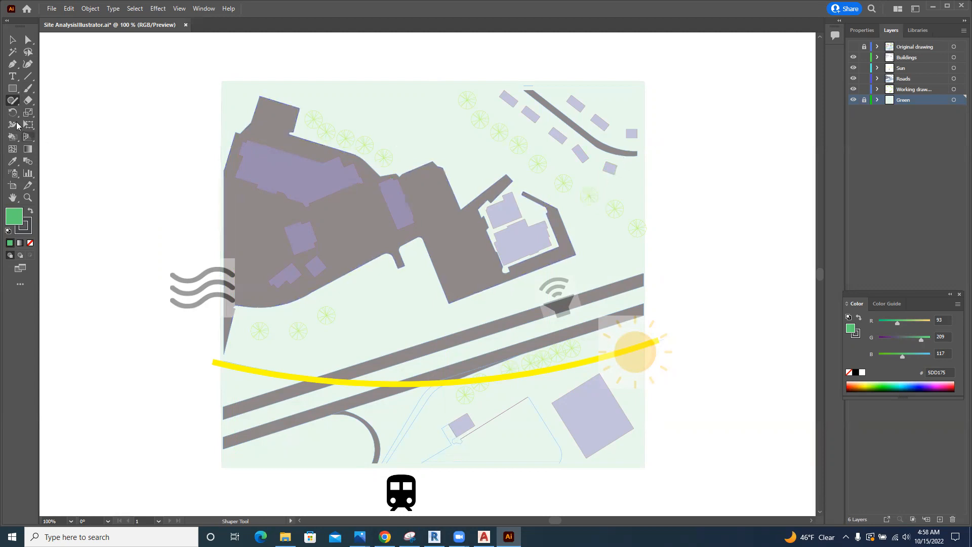
{"action": "left_click", "coordinate": [12, 102]}
{"action": "left_click", "coordinate": [909, 120]}
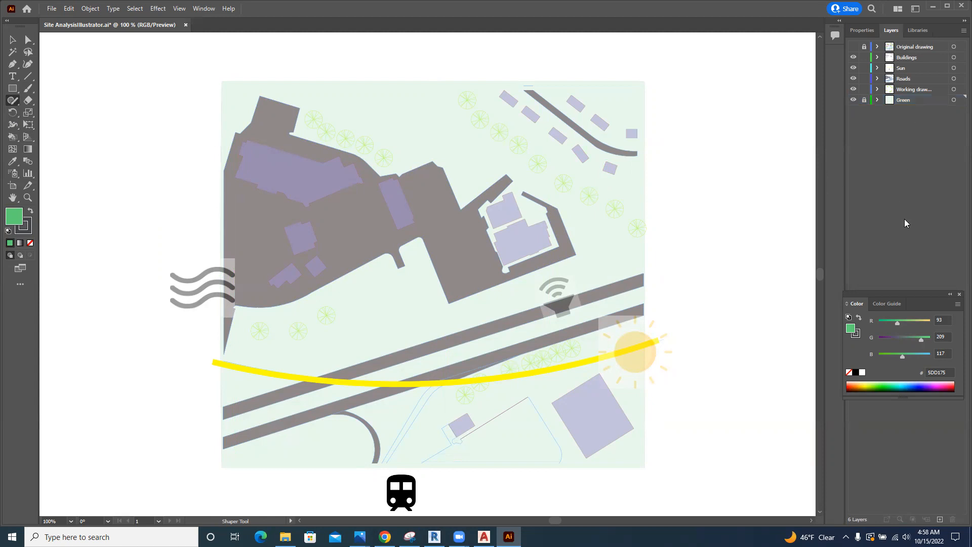
- Add a new layer above the Green layer and name it trees
{"action": "left_click", "coordinate": [939, 519]}
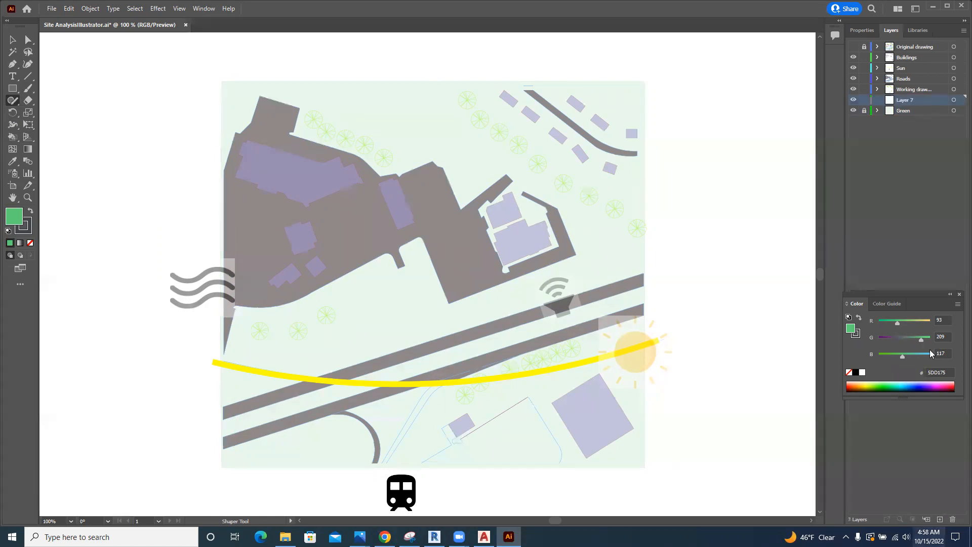
{"action": "mouse_move", "coordinate": [916, 99]}
{"action": "left_mouse_down"}
{"action": "mouse_move", "coordinate": [916, 115]}
{"action": "mouse_move", "coordinate": [914, 101]}
{"action": "left_mouse_up"}
{"action": "double_click", "coordinate": [914, 100]}
{"action": "type", "text": "tree"}
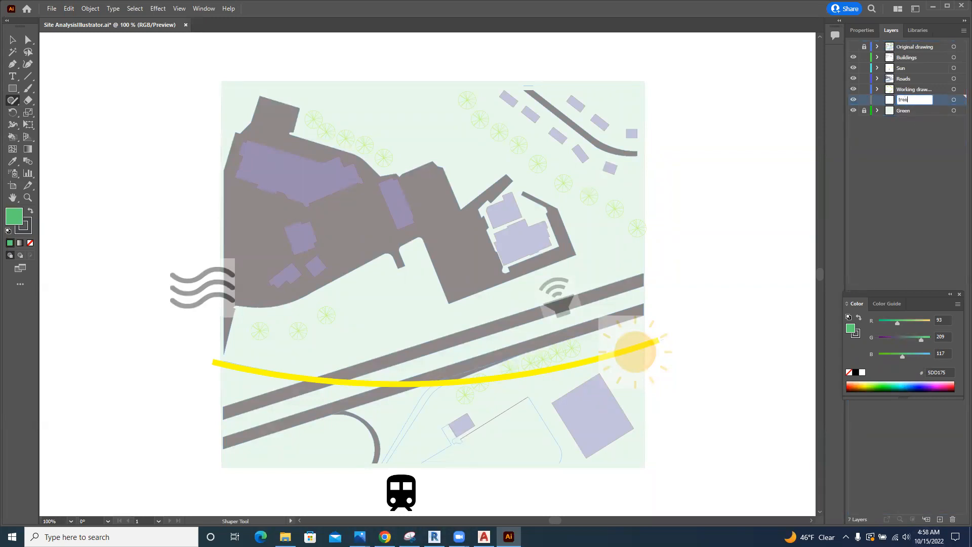
{"action": "key", "text": "Return"}
- Draw a circle around the tree northeast of the pale buildings and set the current fill colour to dark green 12491B
{"action": "mouse_move", "coordinate": [583, 201]}
{"action": "left_mouse_down"}
{"action": "mouse_move", "coordinate": [595, 201]}
{"action": "mouse_move", "coordinate": [588, 182]}
{"action": "mouse_move", "coordinate": [584, 202]}
{"action": "left_mouse_up"}
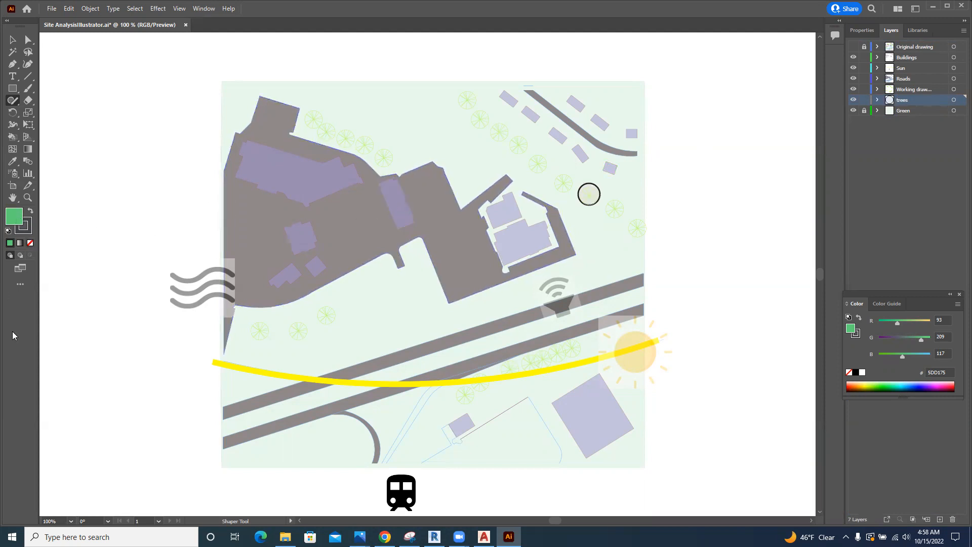
{"action": "double_click", "coordinate": [14, 220]}
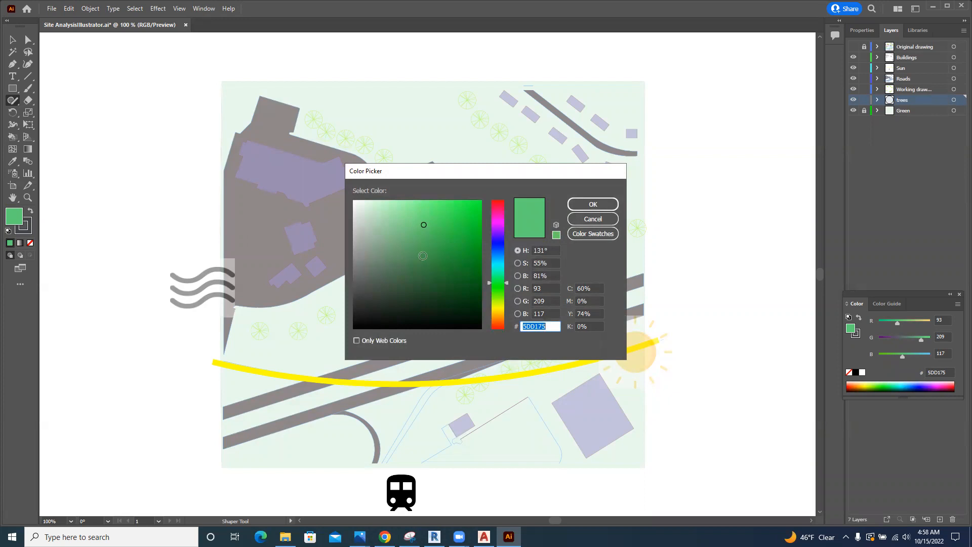
{"action": "left_click", "coordinate": [440, 275]}
{"action": "left_click", "coordinate": [449, 292]}
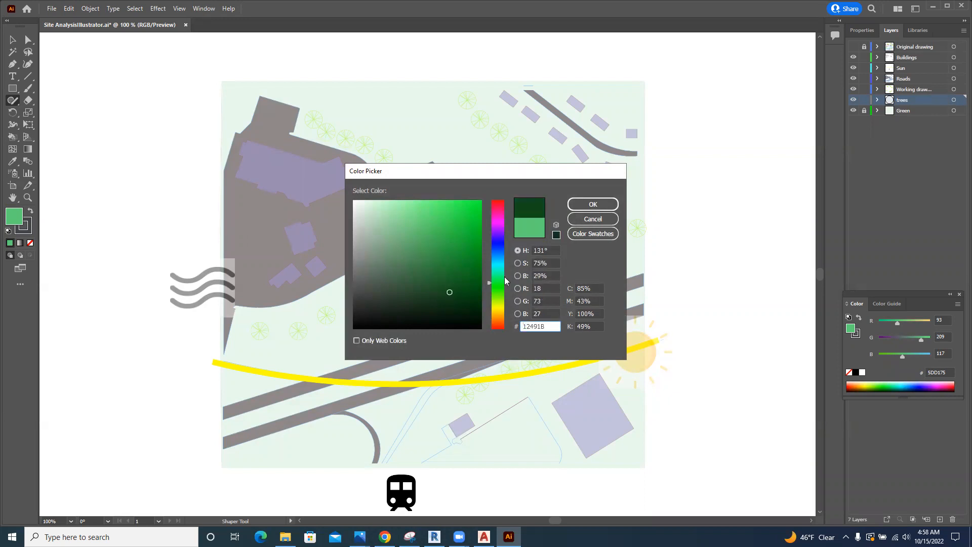
{"action": "left_click", "coordinate": [587, 205]}
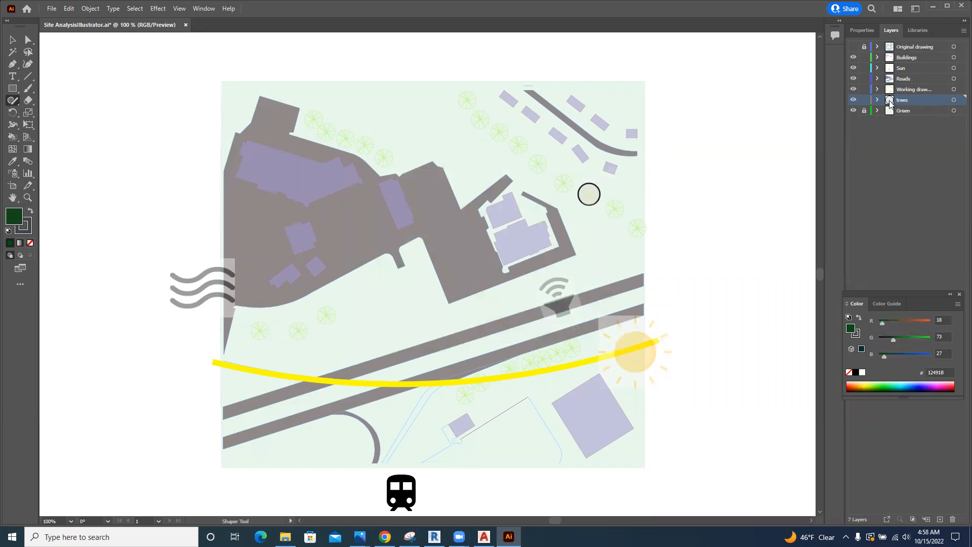
- Set the identification colour of the trees layer to a custom dark green with red 0, green 128 and blue 0
{"action": "double_click", "coordinate": [890, 104]}
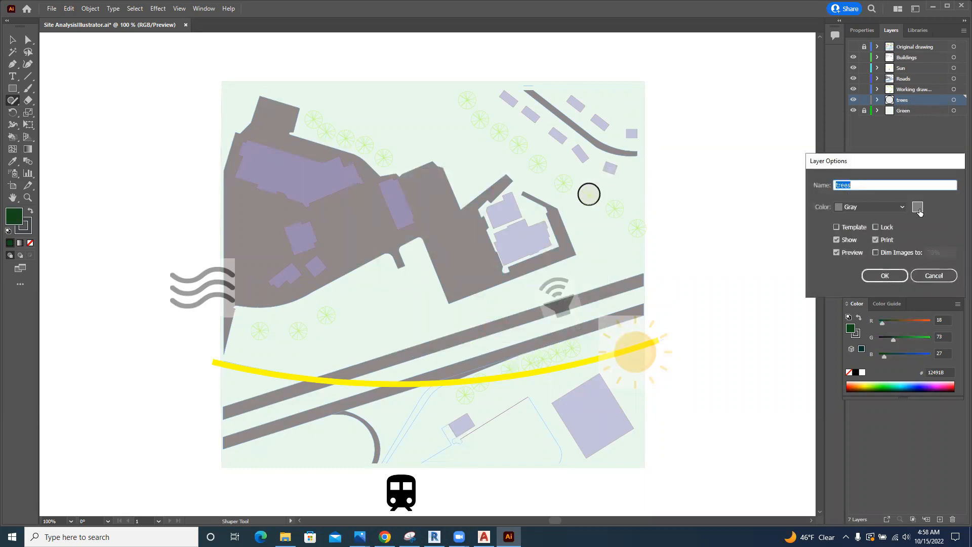
{"action": "left_click", "coordinate": [917, 206]}
{"action": "left_click", "coordinate": [422, 243]}
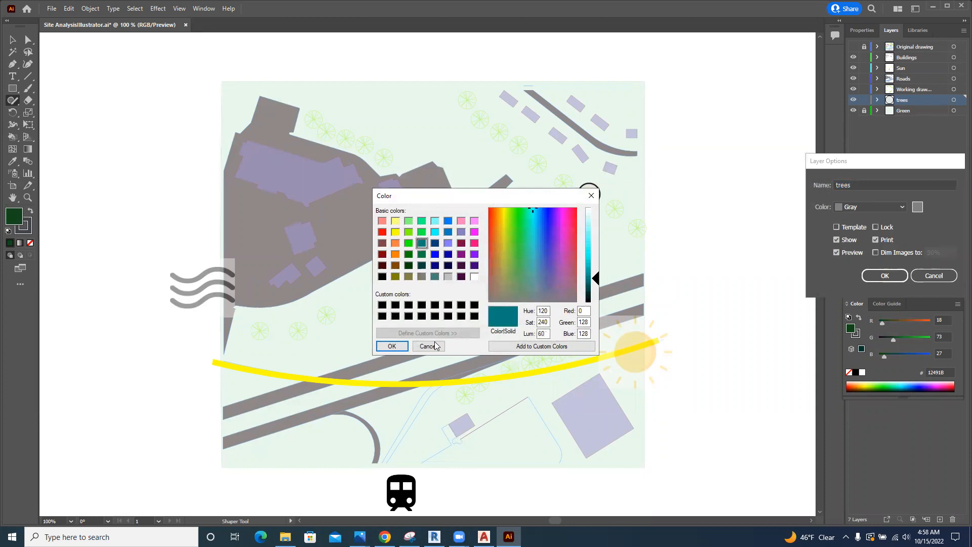
{"action": "left_click", "coordinate": [408, 254]}
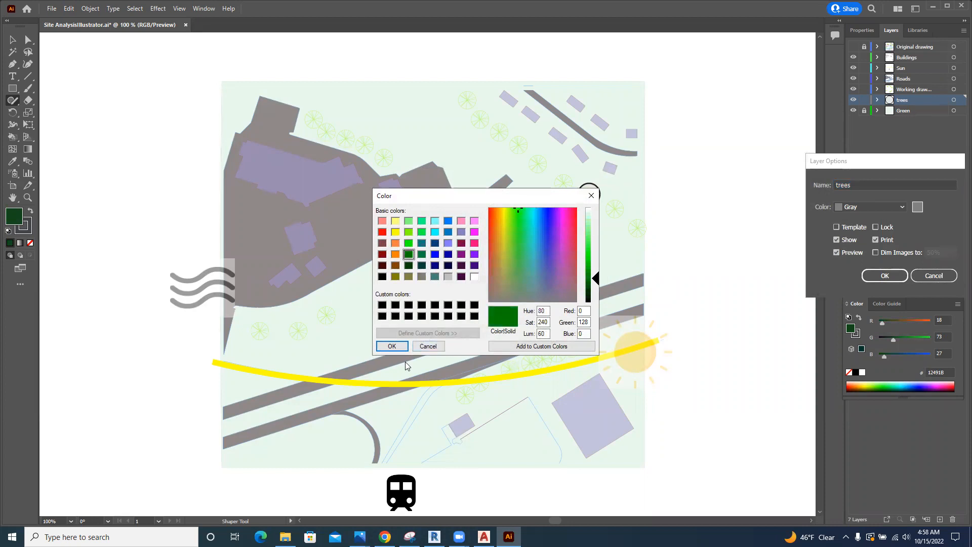
{"action": "left_click", "coordinate": [393, 346]}
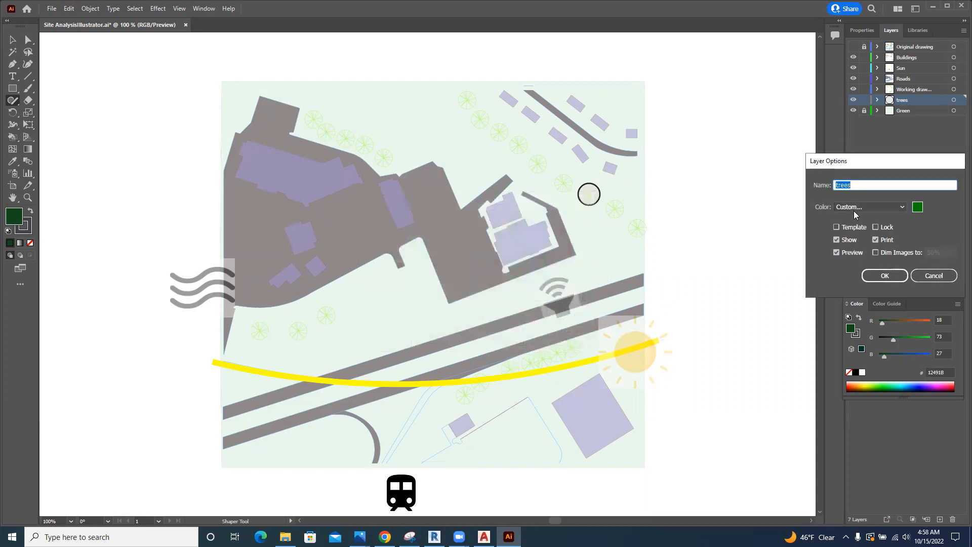
{"action": "left_click", "coordinate": [885, 275]}
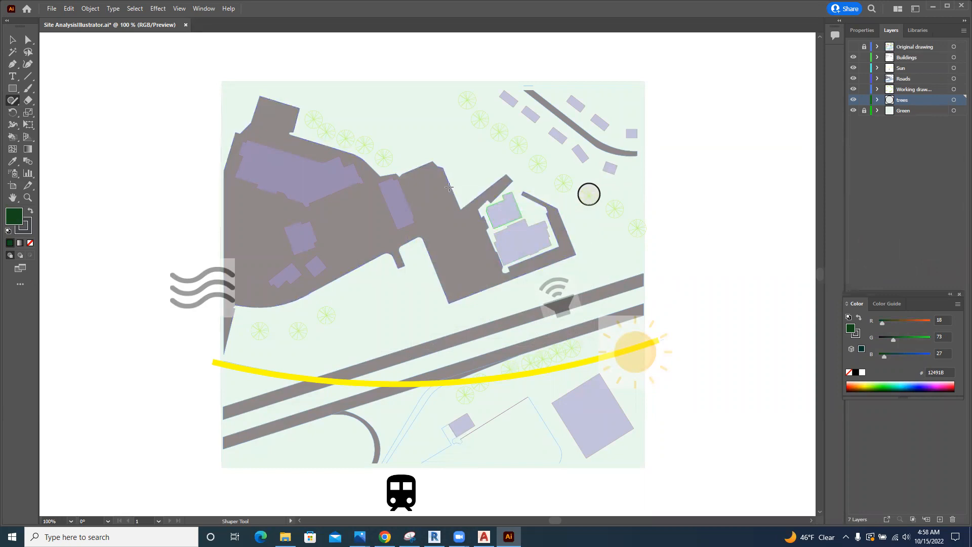
- Fill the circle around the tree northeast of the pale buildings with dark green 336034
{"action": "left_click", "coordinate": [28, 40]}
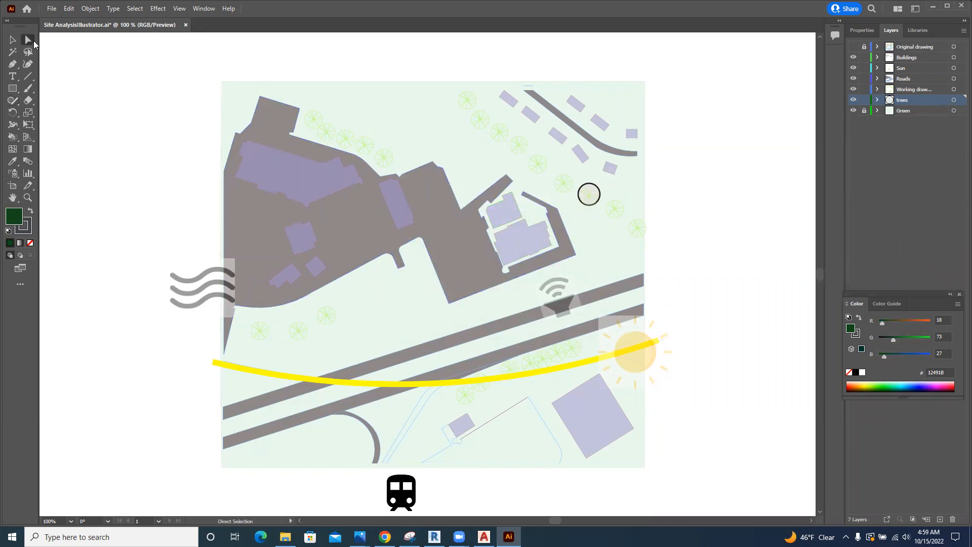
{"action": "left_click", "coordinate": [590, 193]}
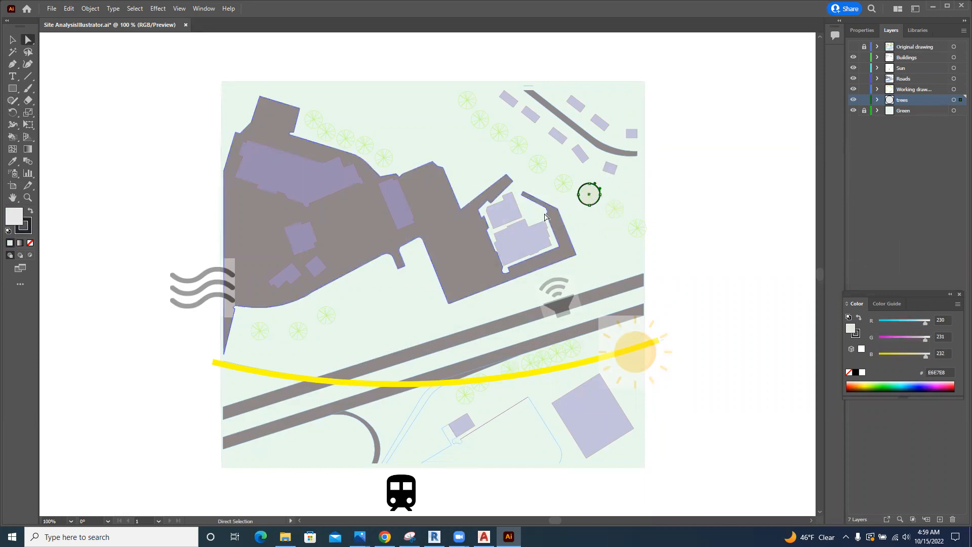
{"action": "double_click", "coordinate": [13, 219]}
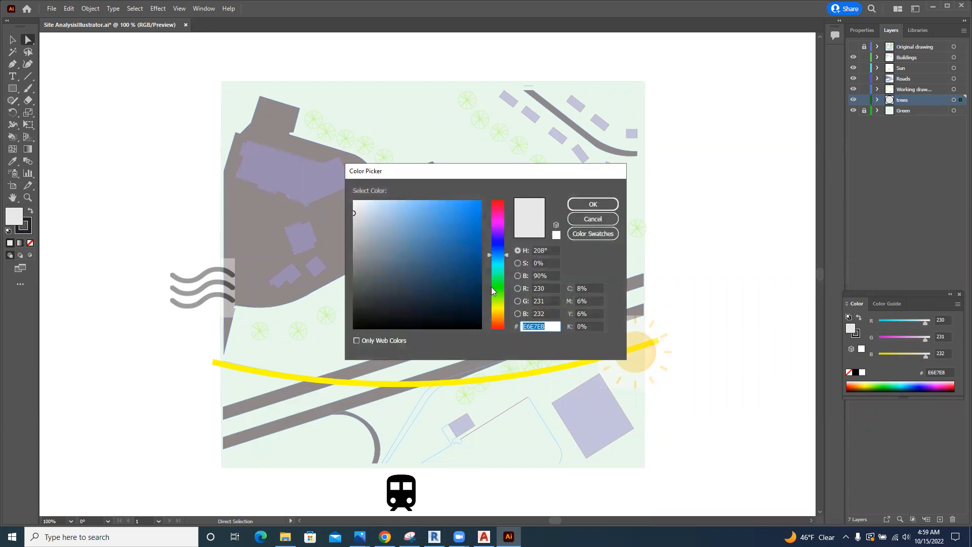
{"action": "left_click", "coordinate": [495, 289]}
{"action": "left_click", "coordinate": [458, 285]}
{"action": "left_click", "coordinate": [413, 280]}
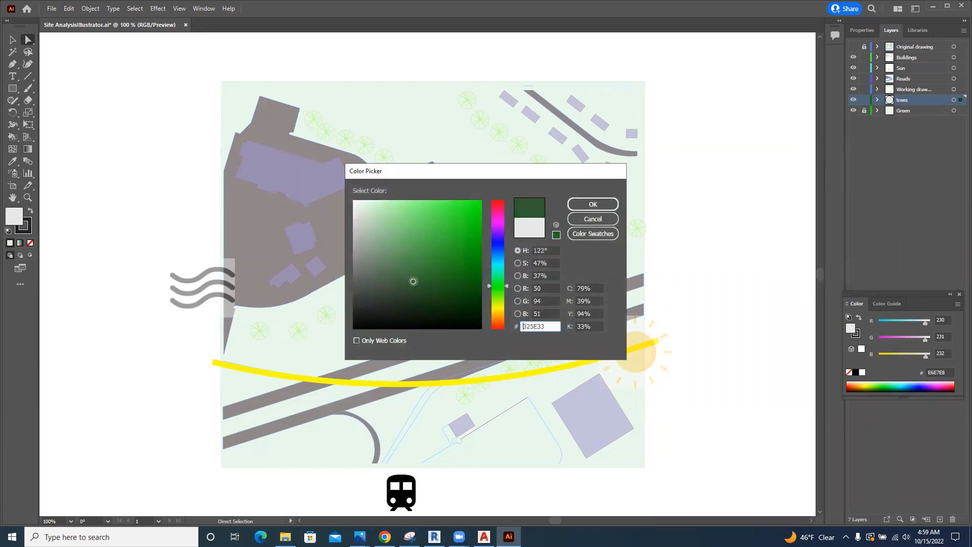
{"action": "left_click", "coordinate": [593, 203]}
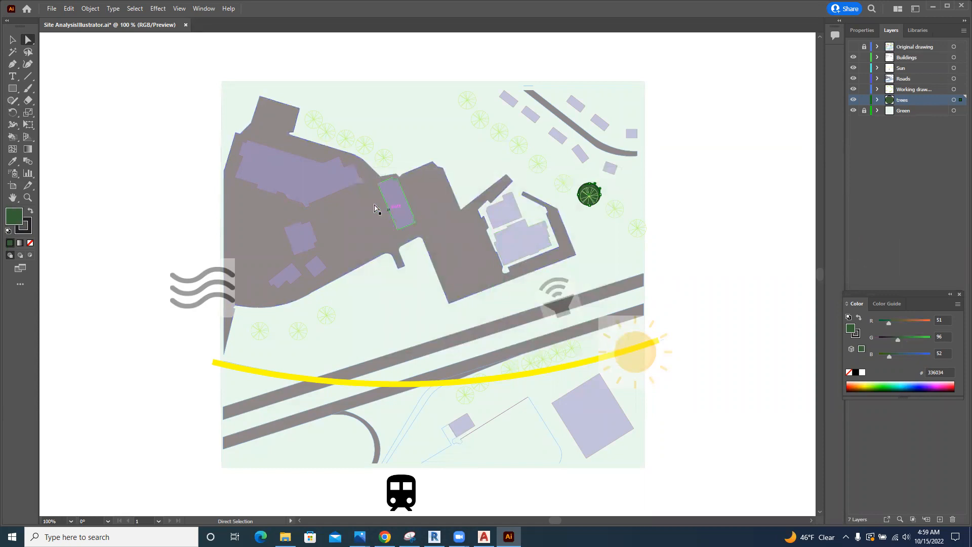
- Try the linear, radial and freeform gradient types as the tree circle's fill
{"action": "left_click", "coordinate": [29, 150]}
{"action": "left_click", "coordinate": [859, 31]}
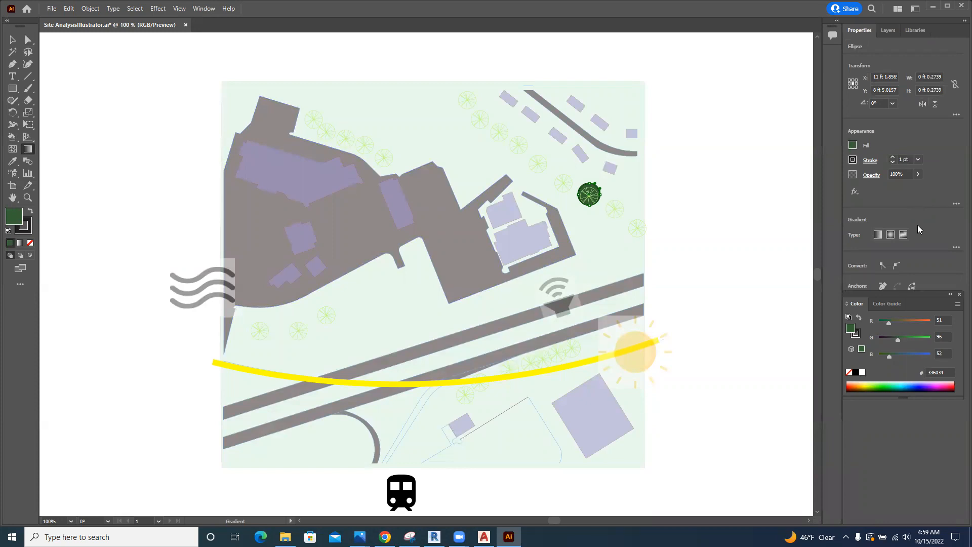
{"action": "left_click", "coordinate": [878, 236]}
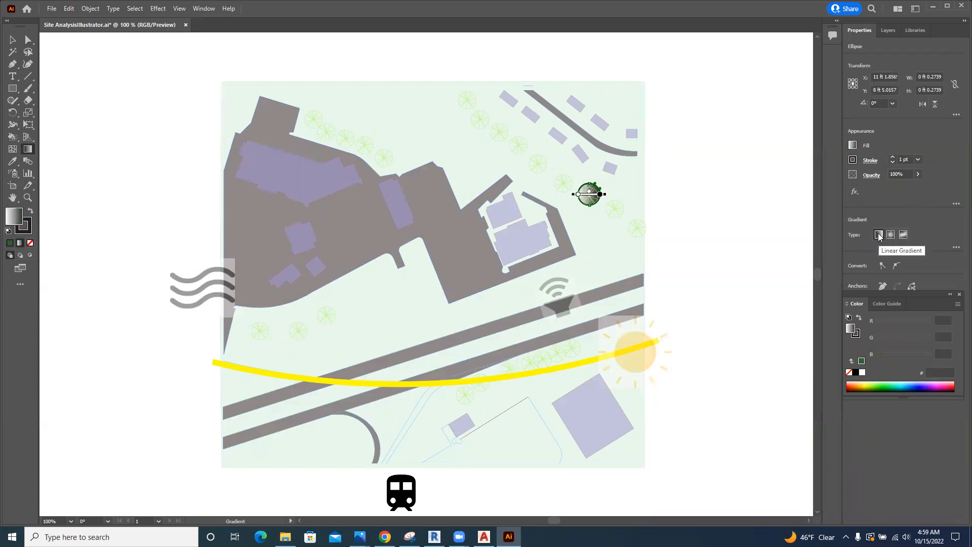
{"action": "left_click", "coordinate": [891, 236]}
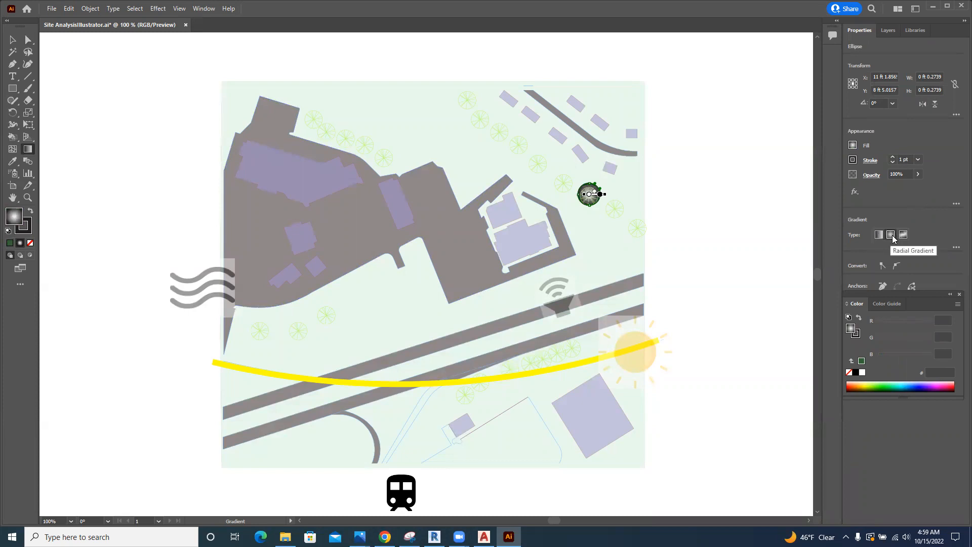
{"action": "left_click", "coordinate": [903, 236]}
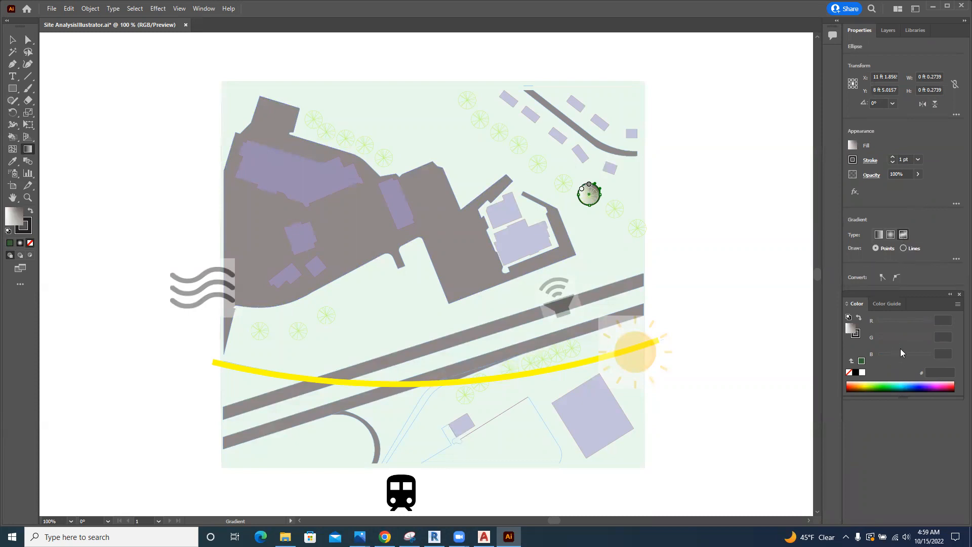
{"action": "left_click", "coordinate": [956, 258]}
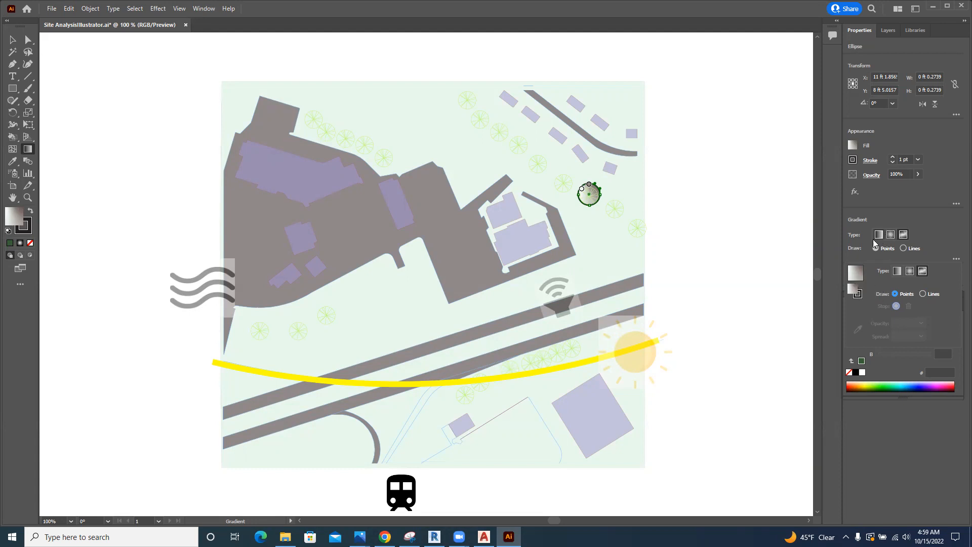
{"action": "left_click", "coordinate": [859, 219]}
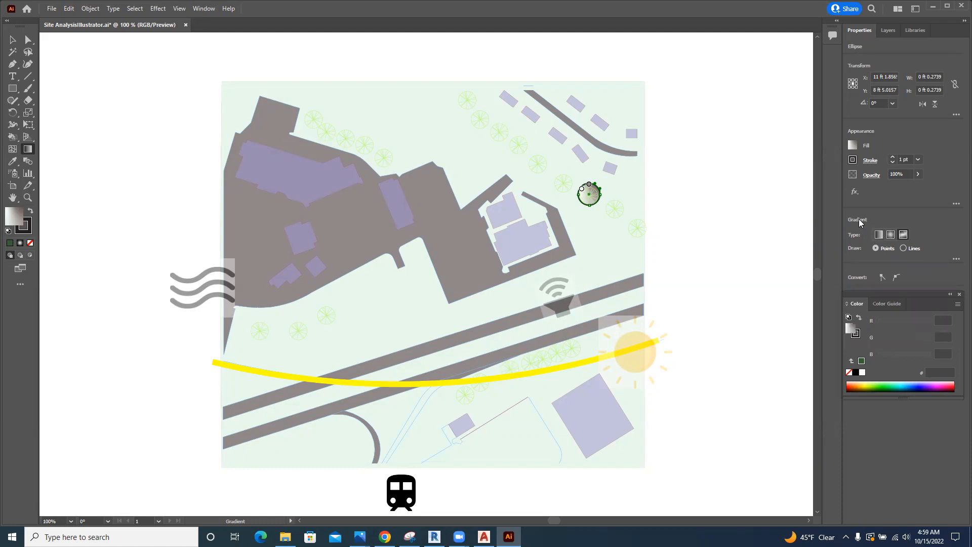
- Replace the tree circle's gradient with a solid bright green fill, 1ABA2D
{"action": "double_click", "coordinate": [851, 331]}
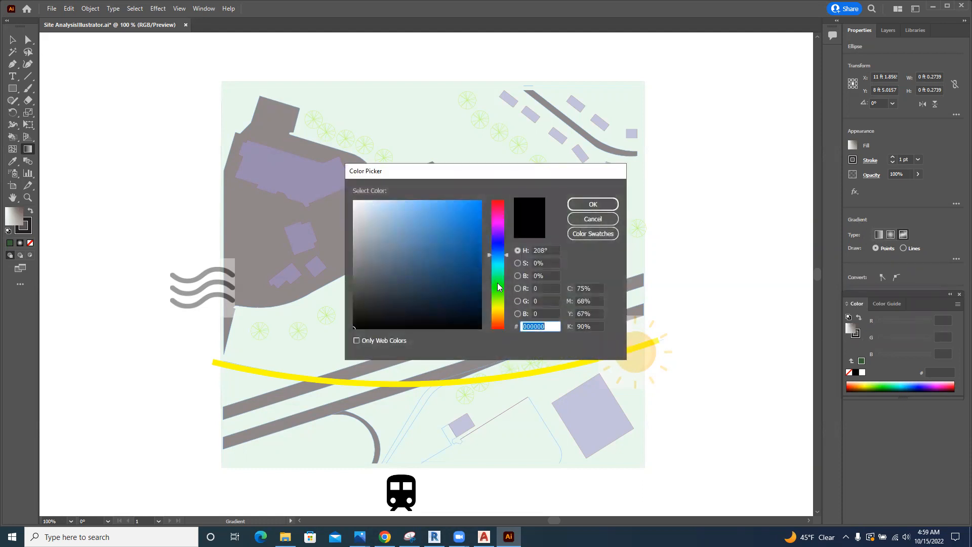
{"action": "left_click", "coordinate": [498, 287]}
{"action": "left_click", "coordinate": [464, 234]}
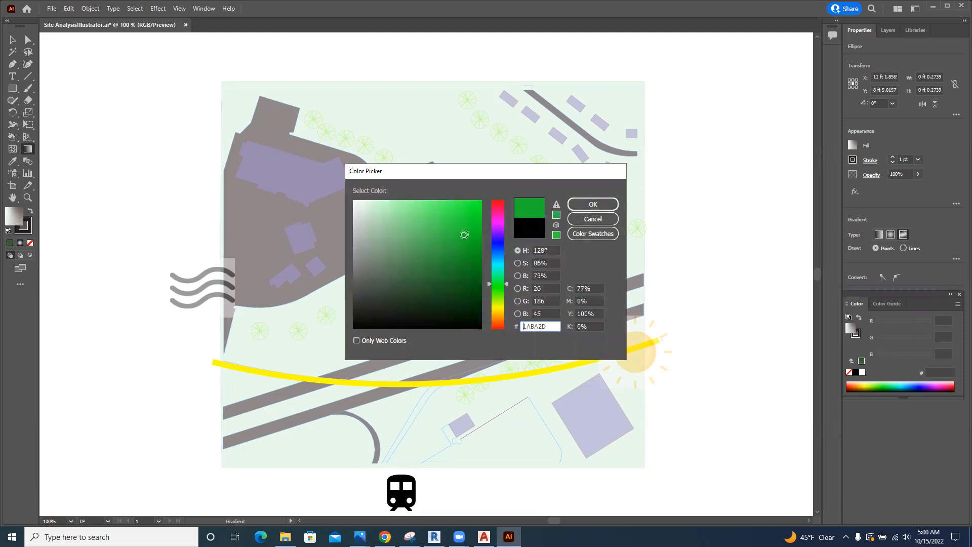
{"action": "left_click", "coordinate": [593, 204]}
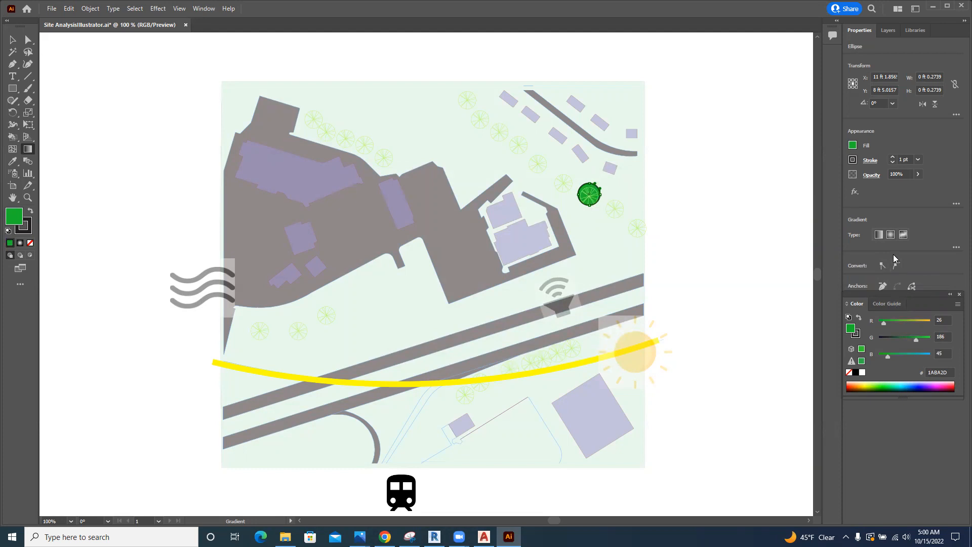
- Fill the tree circle with a linear gradient using the Fade To Center Green preset
{"action": "left_click", "coordinate": [890, 236]}
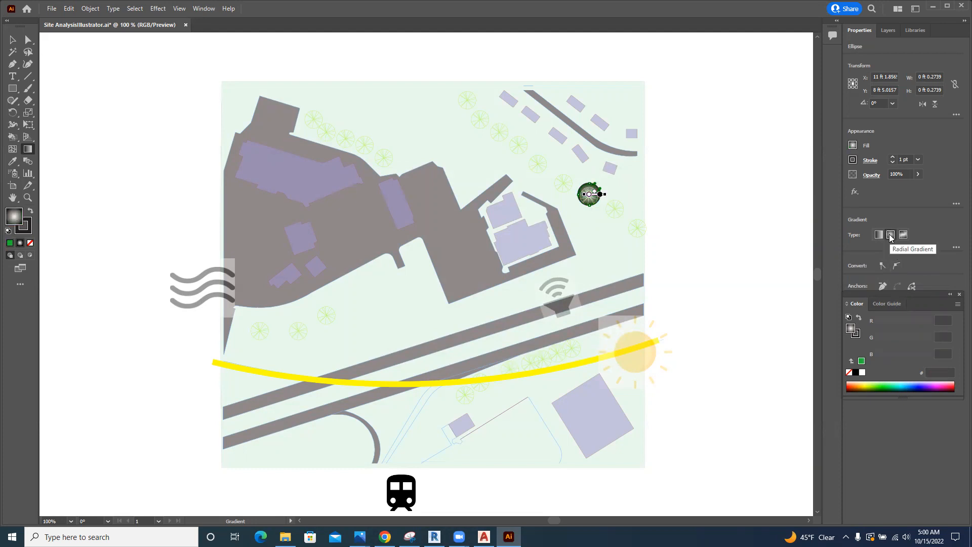
{"action": "left_click", "coordinate": [879, 234]}
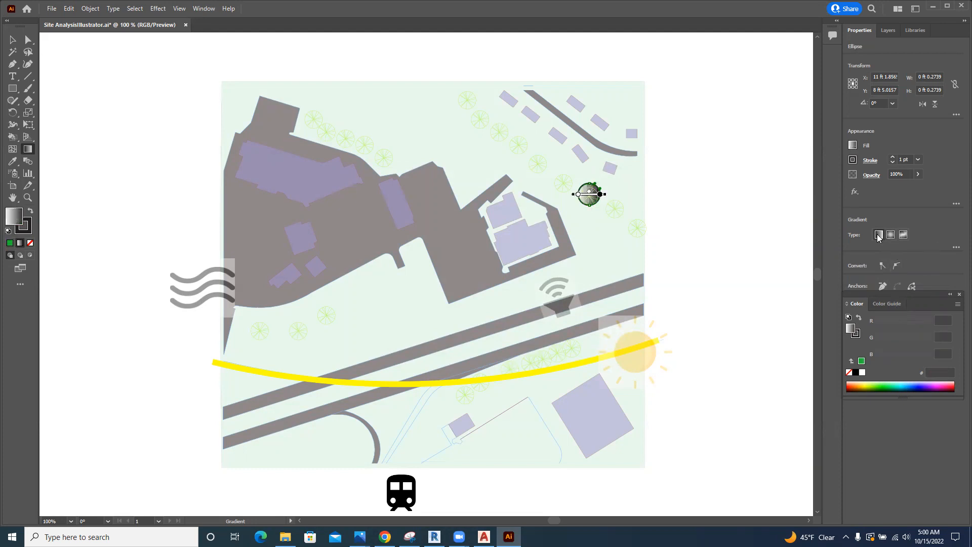
{"action": "left_click", "coordinate": [956, 247]}
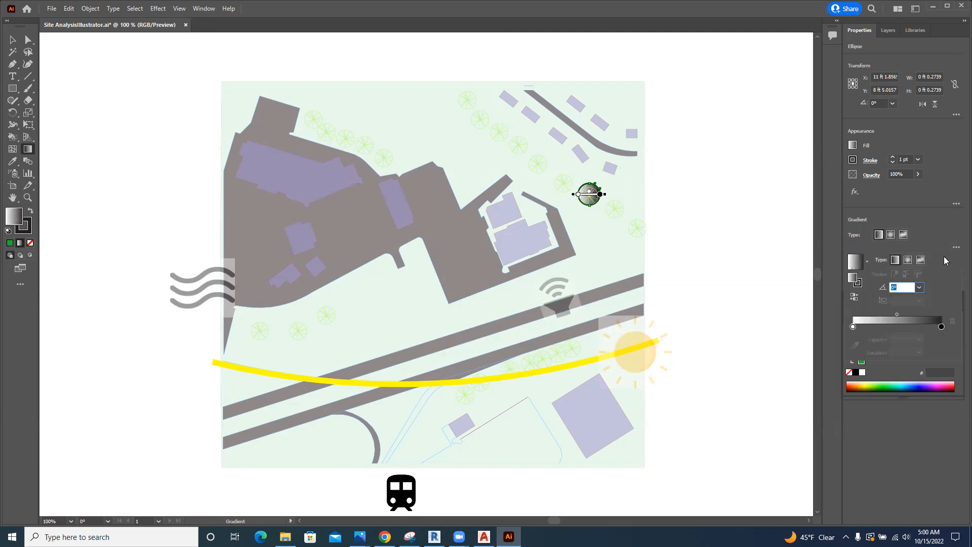
{"action": "left_click", "coordinate": [866, 262]}
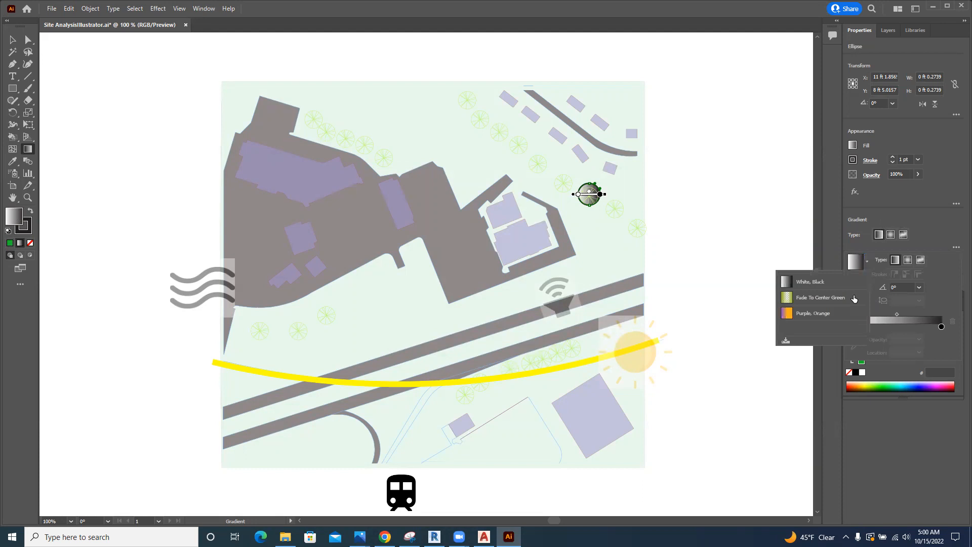
{"action": "left_click", "coordinate": [835, 297]}
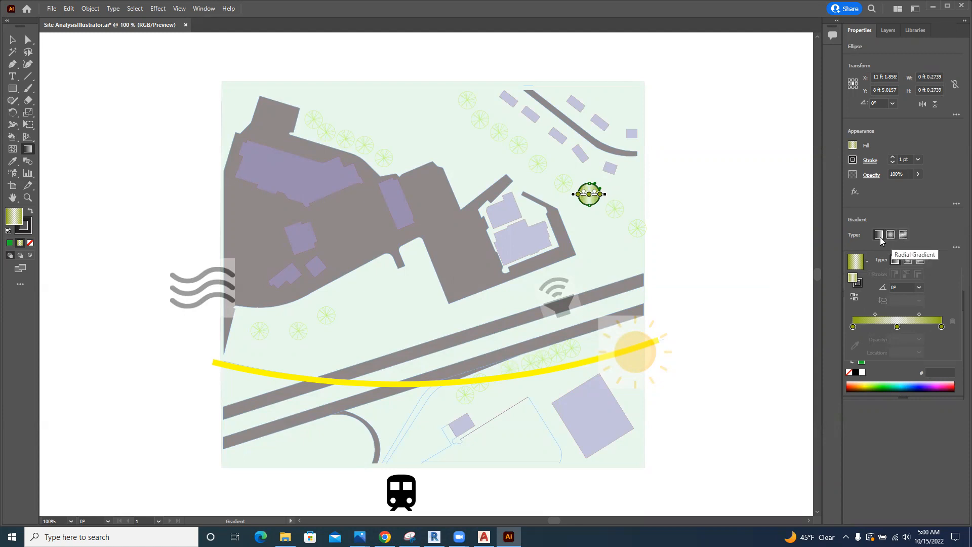
{"action": "left_click", "coordinate": [683, 199]}
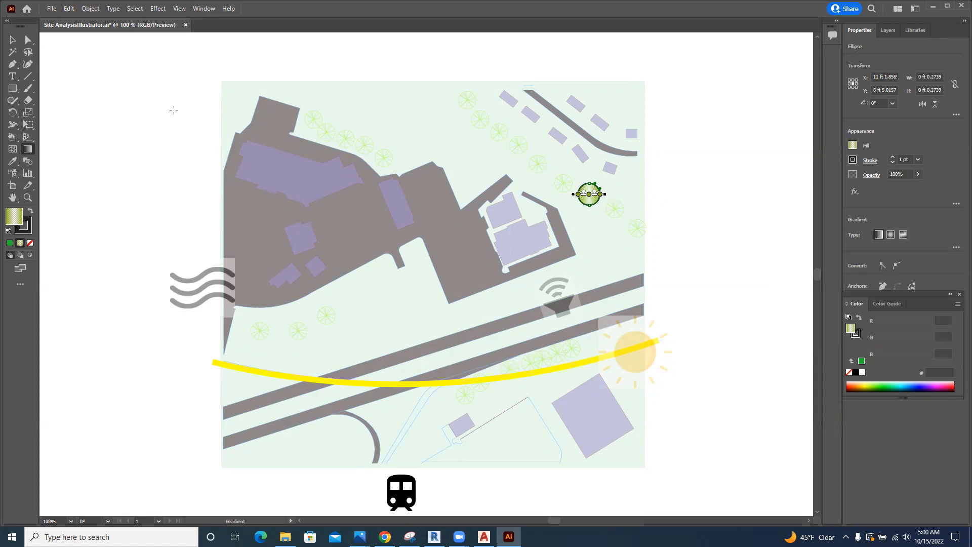
- Try to paste a copy of the tree circle, undo the paste and clear the selection
{"action": "left_click", "coordinate": [13, 40]}
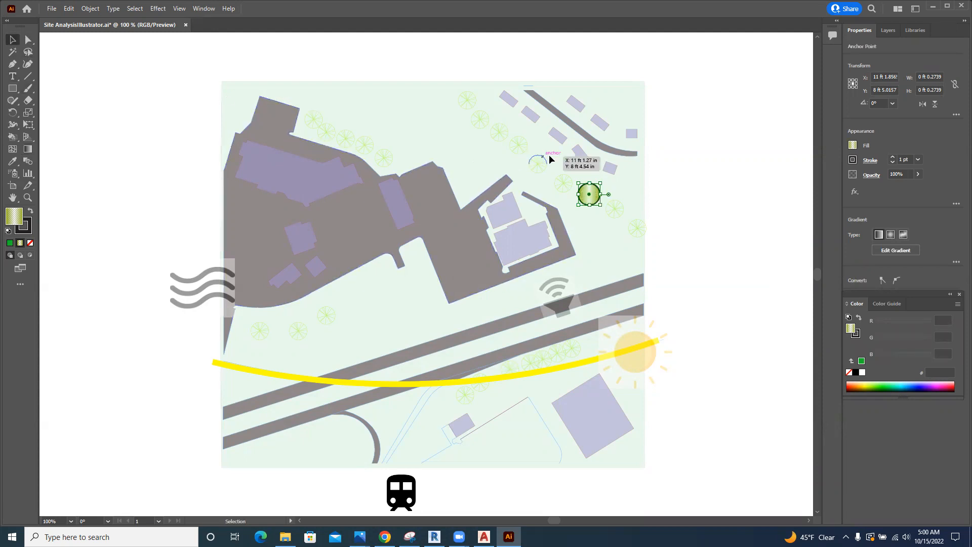
{"action": "key", "text": "a"}
{"action": "key", "text": "v"}
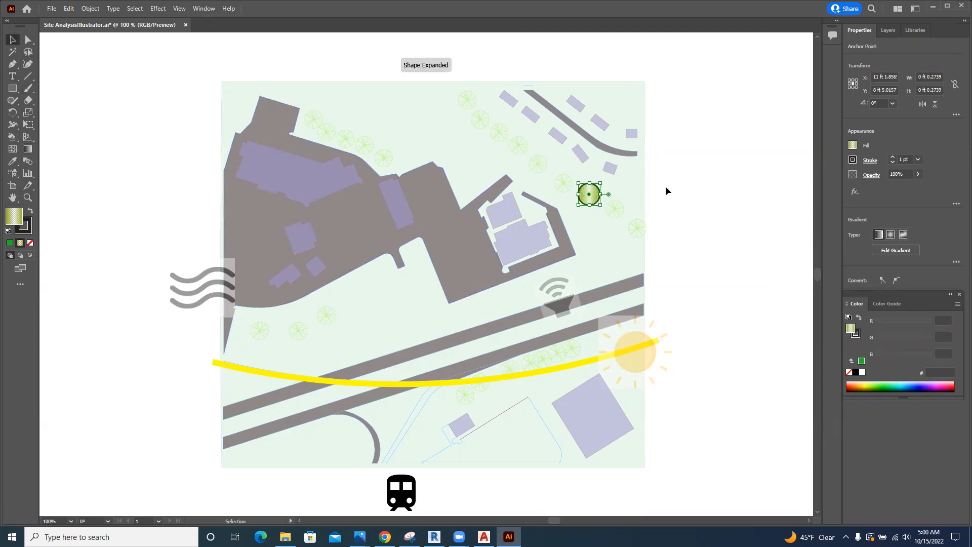
{"action": "left_click", "coordinate": [688, 198]}
{"action": "key", "text": "ctrl+v"}
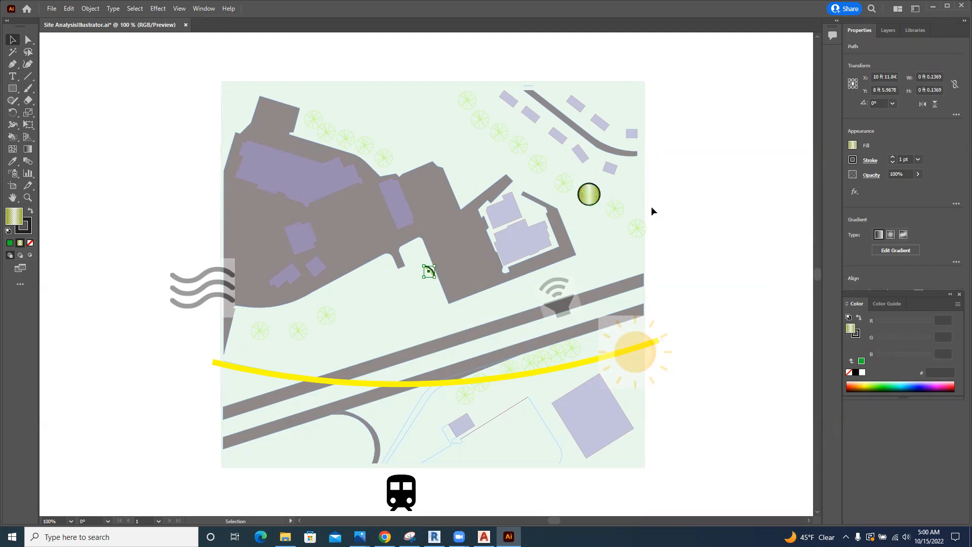
{"action": "key", "text": "ctrl+z"}
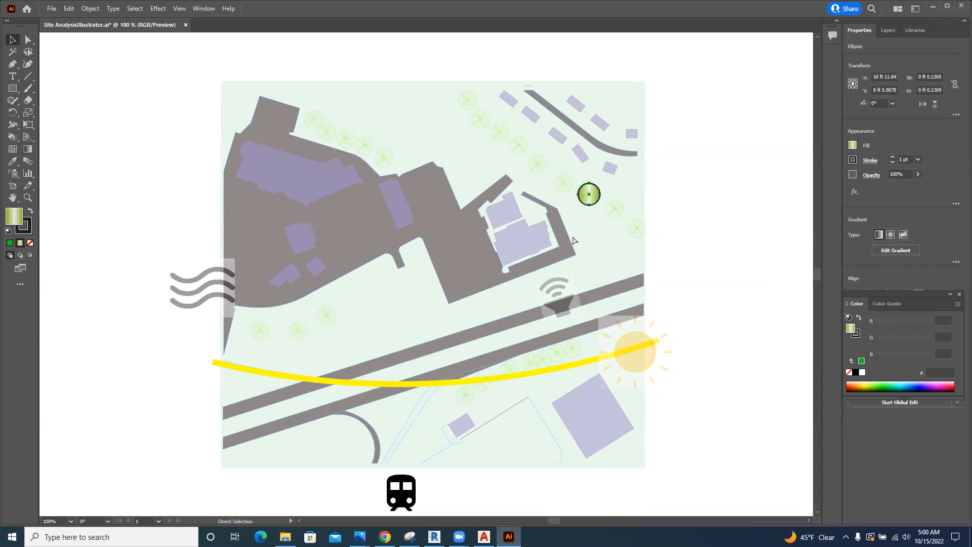
{"action": "left_click", "coordinate": [682, 199]}
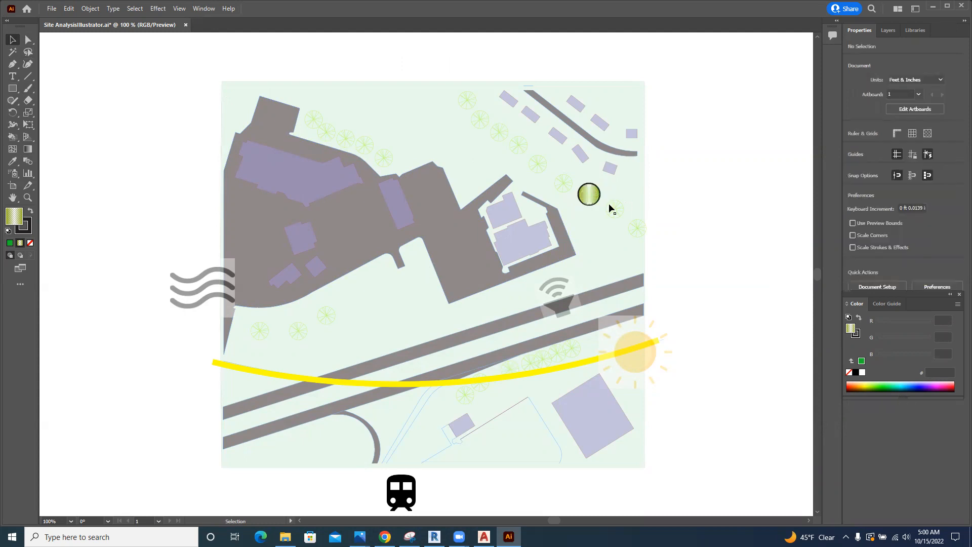
- Copy the whole gradient tree circle and place a duplicate over the neighbouring tree to its southeast
{"action": "left_click", "coordinate": [593, 191]}
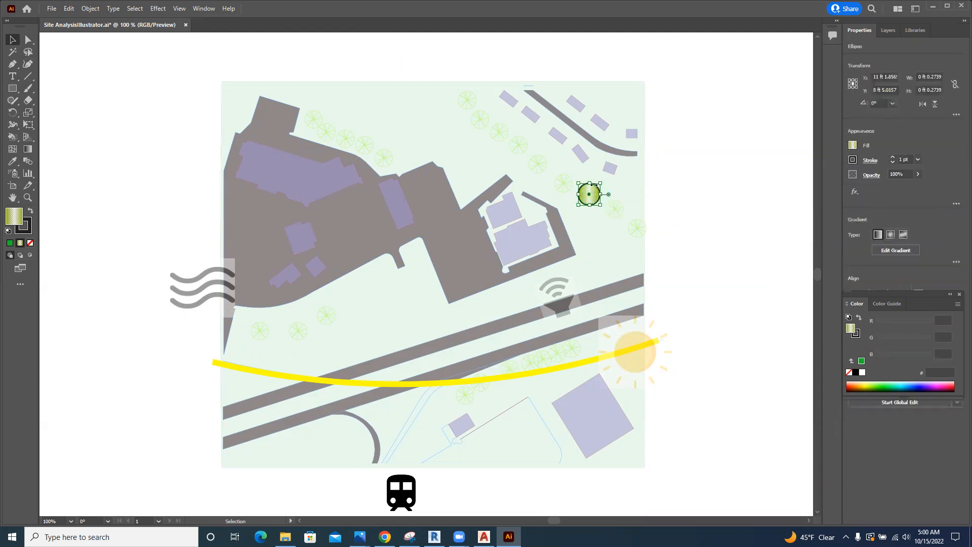
{"action": "key", "text": "a"}
{"action": "key", "text": "v"}
{"action": "key", "text": "ctrl+c"}
{"action": "key", "text": "ctrl+v"}
{"action": "left_click_drag", "start_coordinate": [431, 275], "coordinate": [615, 213]}
- Paste three more gradient circles and place them over the three successive trees northwest of the original circle
{"action": "key", "text": "a"}
{"action": "key", "text": "v"}
{"action": "key", "text": "ctrl+v"}
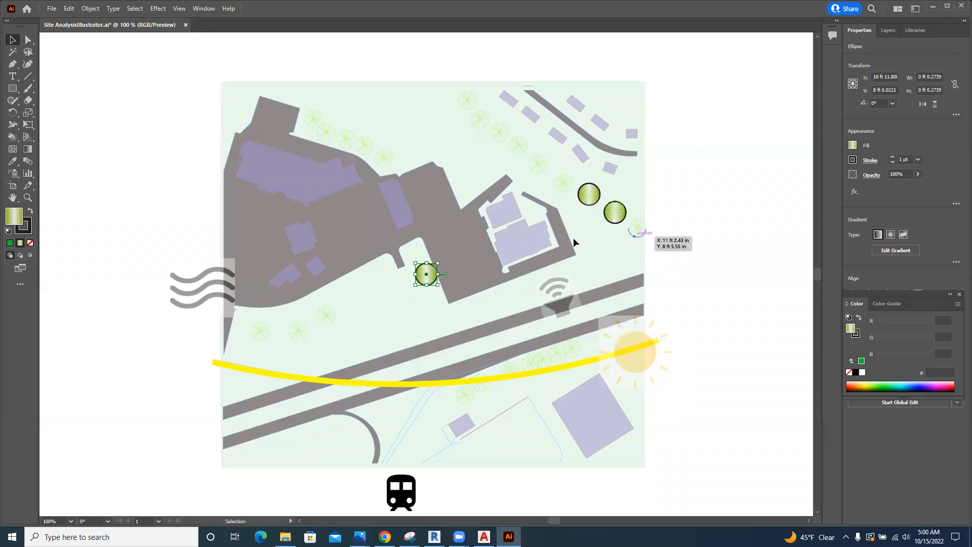
{"action": "left_click_drag", "start_coordinate": [427, 277], "coordinate": [563, 187]}
{"action": "key", "text": "a"}
{"action": "key", "text": "v"}
{"action": "key", "text": "ctrl+v"}
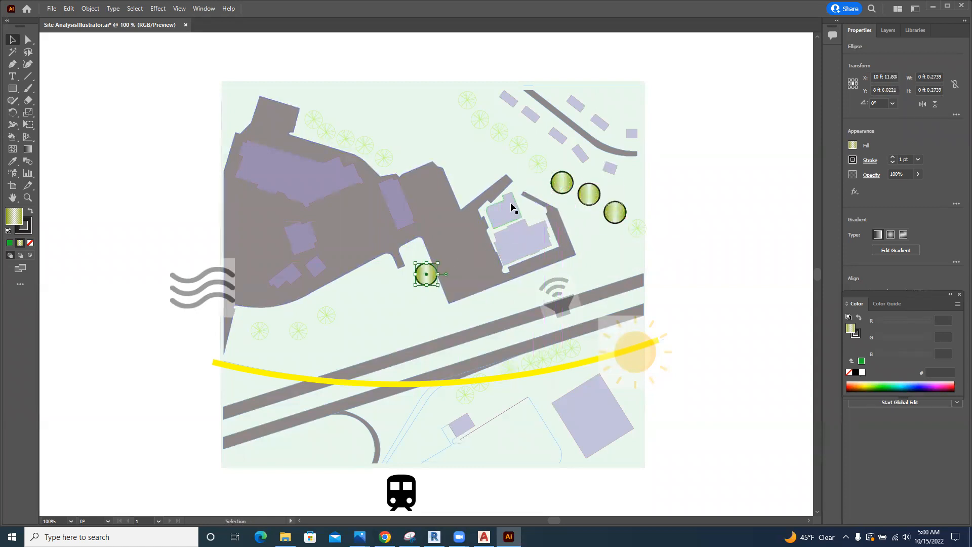
{"action": "left_click_drag", "start_coordinate": [426, 278], "coordinate": [533, 165]}
{"action": "key", "text": "a"}
{"action": "key", "text": "ctrl+v"}
{"action": "key", "text": "v"}
{"action": "left_click_drag", "start_coordinate": [427, 276], "coordinate": [514, 149]}
- Paste another copy of the gradient tree circle
{"action": "key", "text": "p"}
{"action": "key", "text": "ctrl+v"}
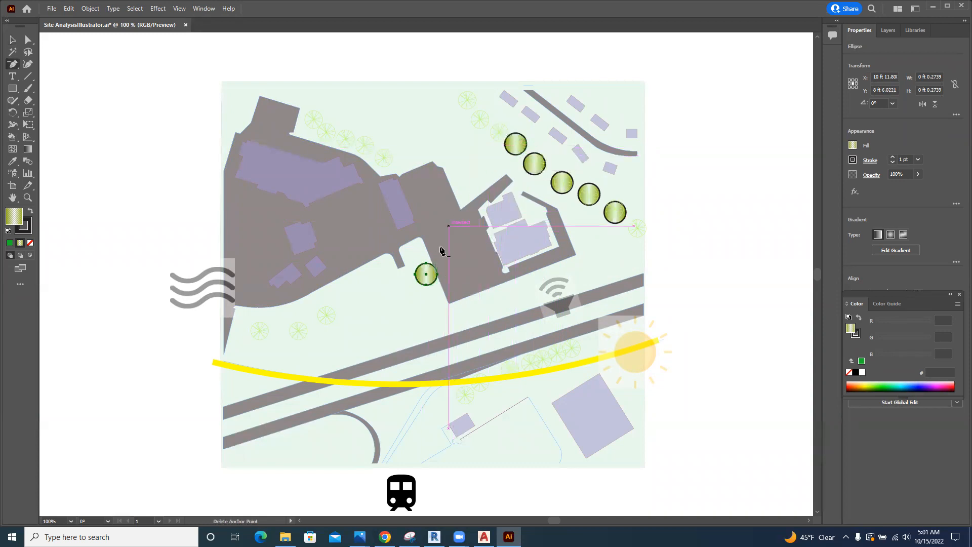
{"action": "left_click", "coordinate": [426, 275]}
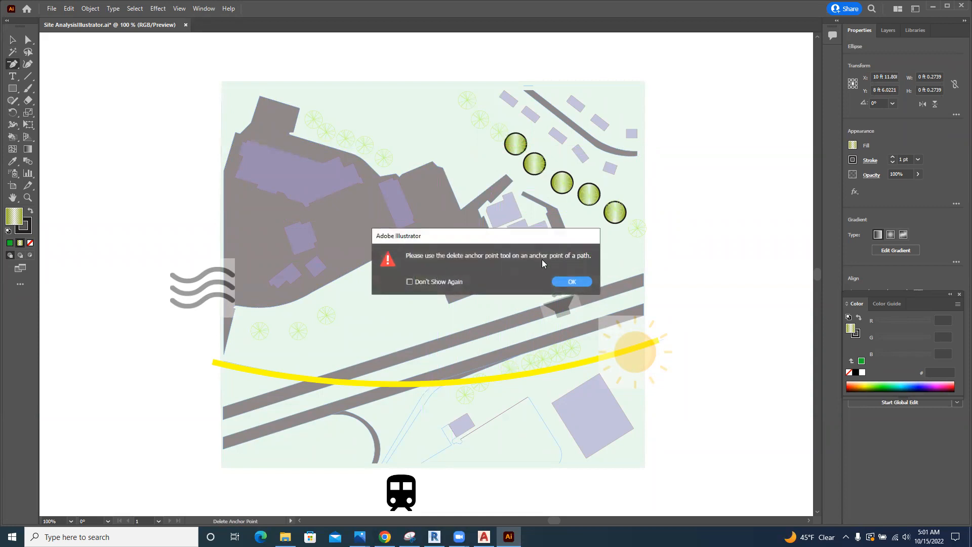
{"action": "left_click", "coordinate": [572, 282]}
{"action": "left_click", "coordinate": [426, 271]}
{"action": "left_click", "coordinate": [563, 283]}
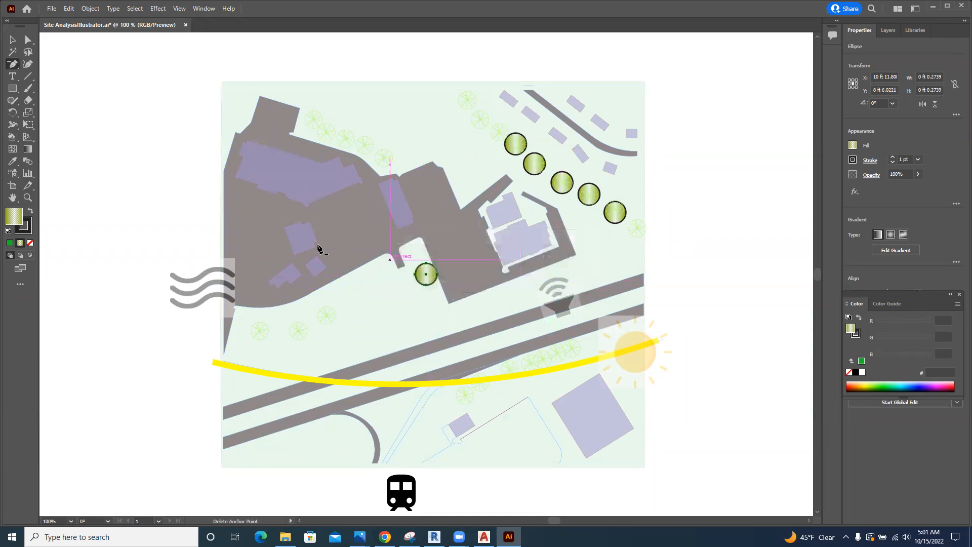
{"action": "left_click", "coordinate": [28, 40]}
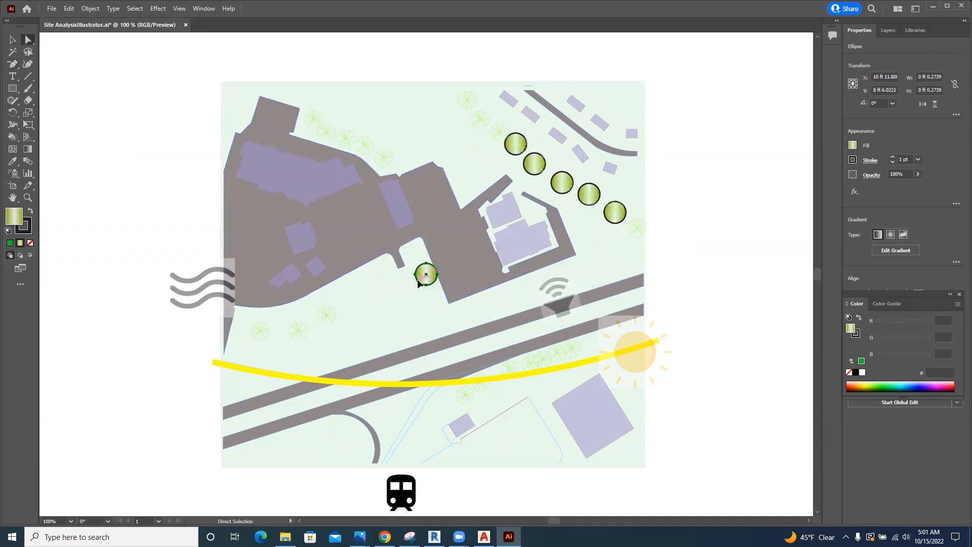
- Place the pasted gradient circle and one further copy over the last two trees at the northwest end of the northeastern row
{"action": "left_click", "coordinate": [13, 41]}
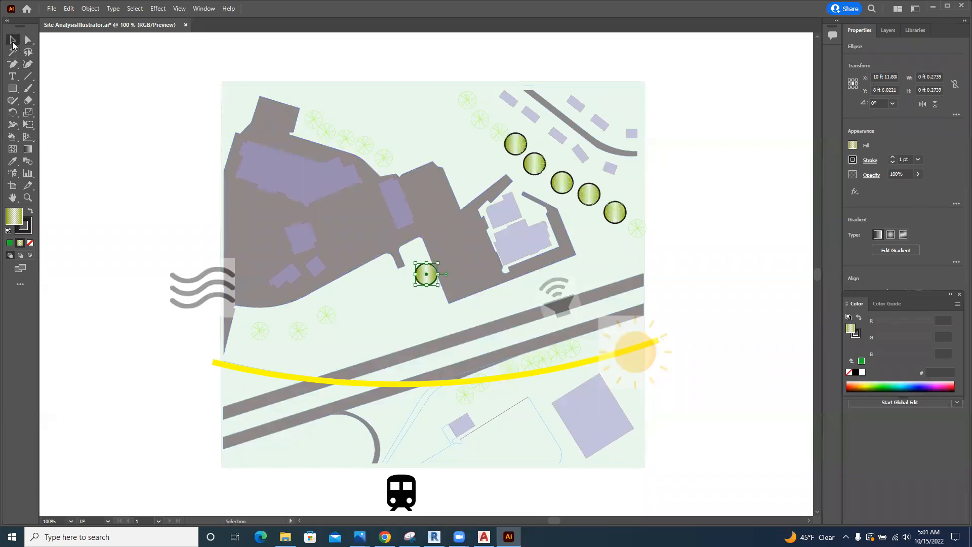
{"action": "left_click_drag", "start_coordinate": [426, 274], "coordinate": [492, 137]}
{"action": "key", "text": "a"}
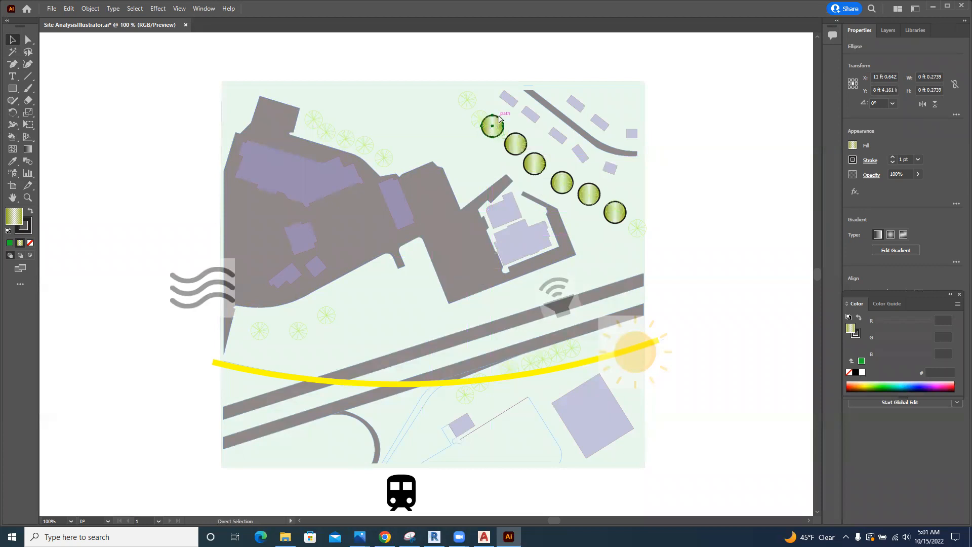
{"action": "key", "text": "ctrl+v"}
{"action": "key", "text": "v"}
{"action": "left_click_drag", "start_coordinate": [429, 277], "coordinate": [473, 106]}
{"action": "key", "text": "a"}
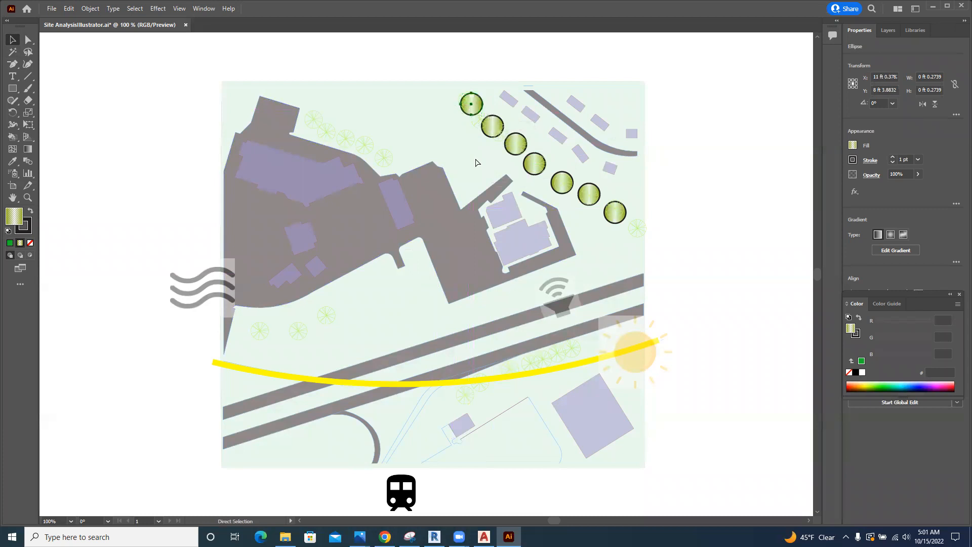
- Paste two gradient circles and place them over the first two trees, from the west, beside the large northwestern building
{"action": "key", "text": "ctrl+v"}
{"action": "key", "text": "v"}
{"action": "left_click_drag", "start_coordinate": [427, 275], "coordinate": [315, 124]}
{"action": "key", "text": "a"}
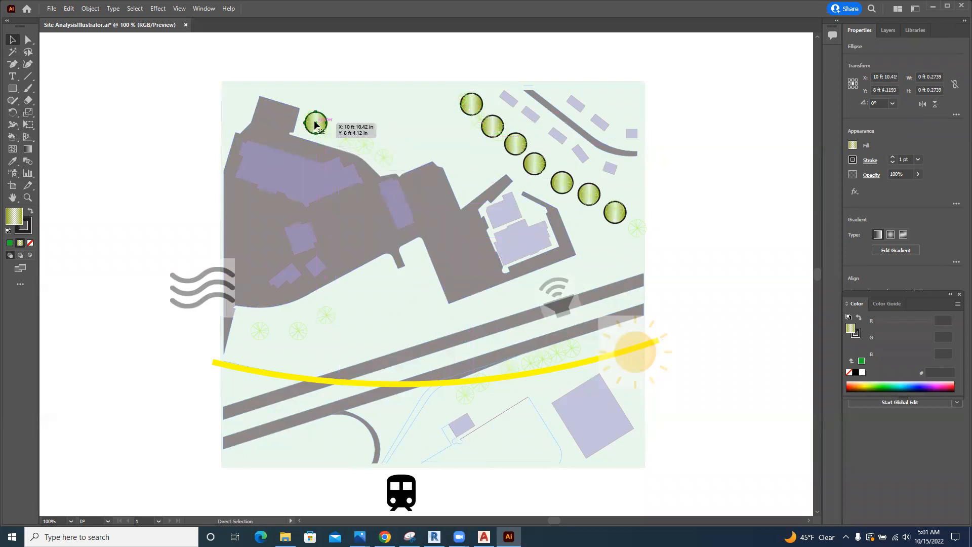
{"action": "key", "text": "ctrl+v"}
{"action": "key", "text": "v"}
{"action": "left_click_drag", "start_coordinate": [426, 273], "coordinate": [344, 135]}
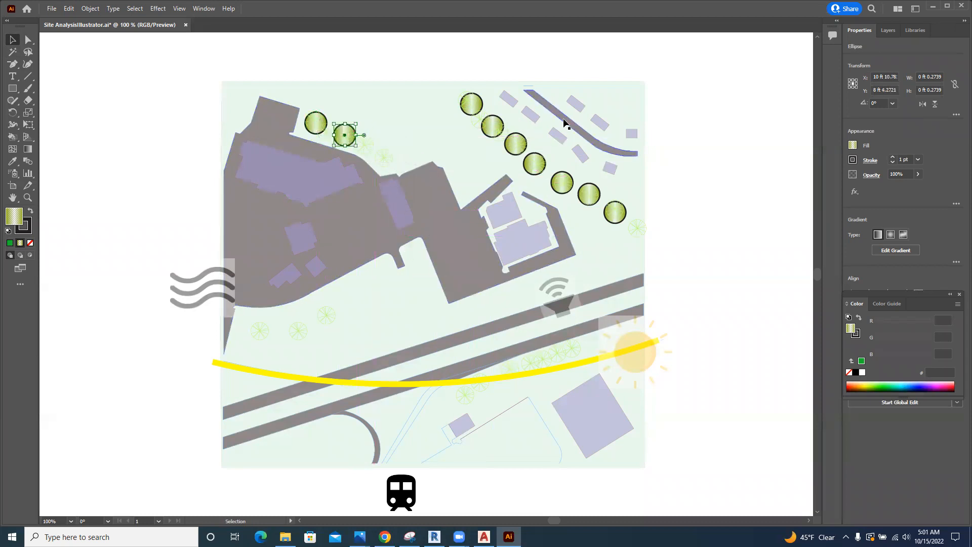
- With the trees layer active, paste two more gradient circles over the remaining trees in the row beside the large northwestern building
{"action": "left_click", "coordinate": [889, 30]}
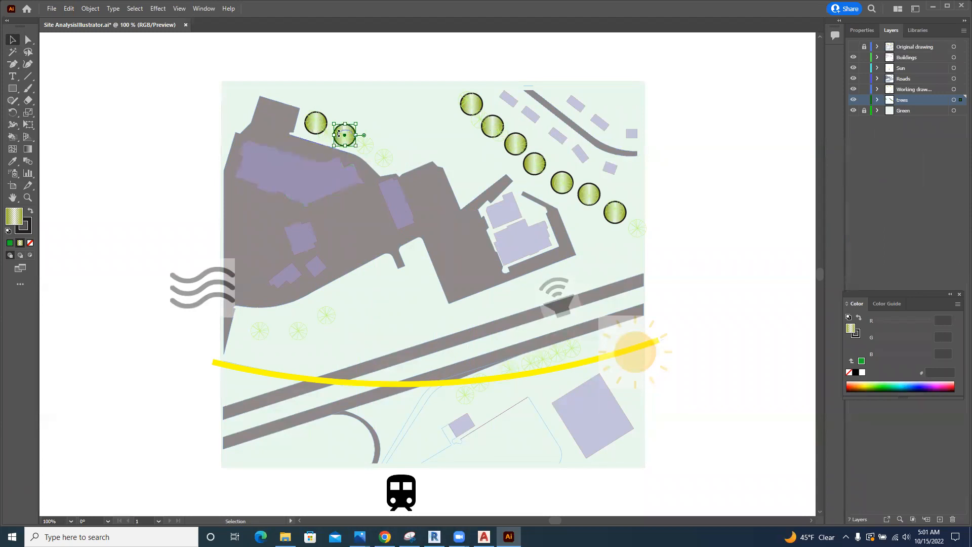
{"action": "left_click", "coordinate": [402, 152]}
{"action": "key", "text": "ctrl+v"}
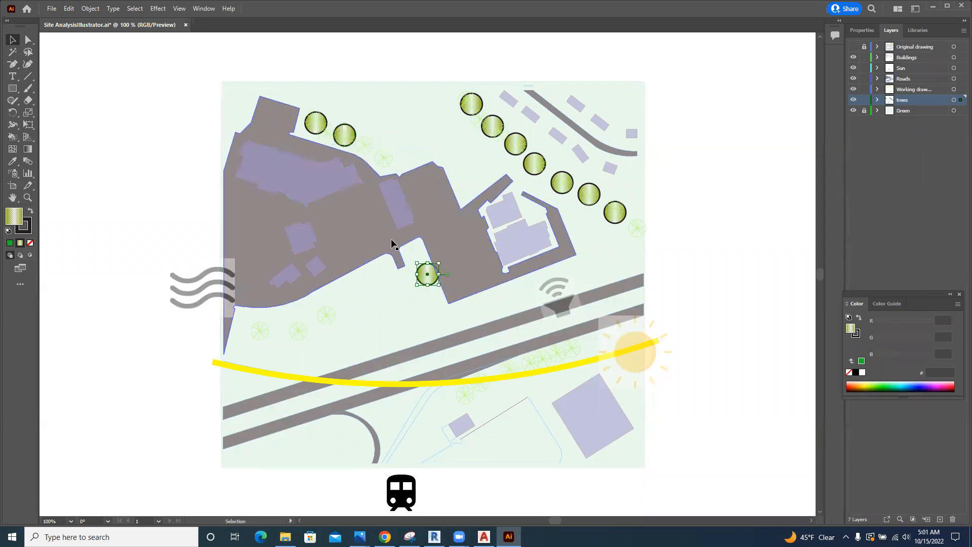
{"action": "left_click_drag", "start_coordinate": [428, 280], "coordinate": [370, 153]}
{"action": "key", "text": "ctrl+v"}
{"action": "left_click_drag", "start_coordinate": [428, 278], "coordinate": [396, 164]}
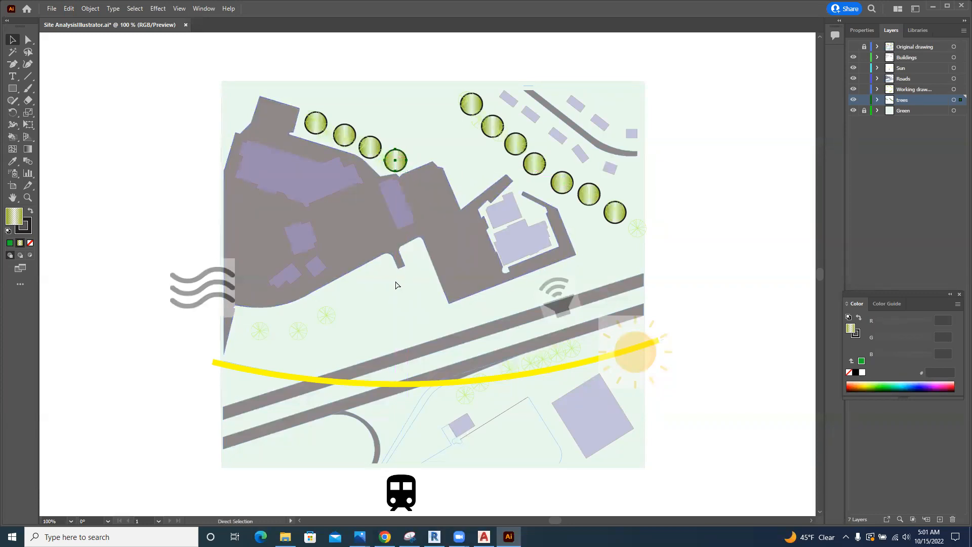
- Paste three gradient circles and place them over the three trees in the southwest, working from east to west
{"action": "key", "text": "ctrl+v"}
{"action": "left_click_drag", "start_coordinate": [430, 278], "coordinate": [327, 318]}
{"action": "key", "text": "ctrl+v"}
{"action": "left_click_drag", "start_coordinate": [429, 275], "coordinate": [297, 330]}
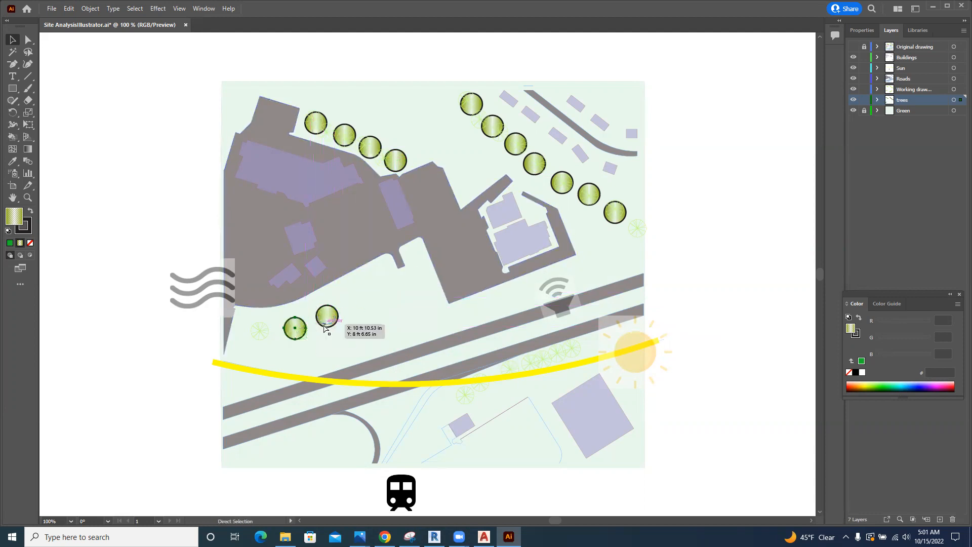
{"action": "key", "text": "ctrl+v"}
{"action": "left_click_drag", "start_coordinate": [428, 278], "coordinate": [264, 333]}
- Paste two gradient circles and place them over the two westernmost trees of the row south of the main road
{"action": "key", "text": "a"}
{"action": "key", "text": "v"}
{"action": "key", "text": "ctrl+v"}
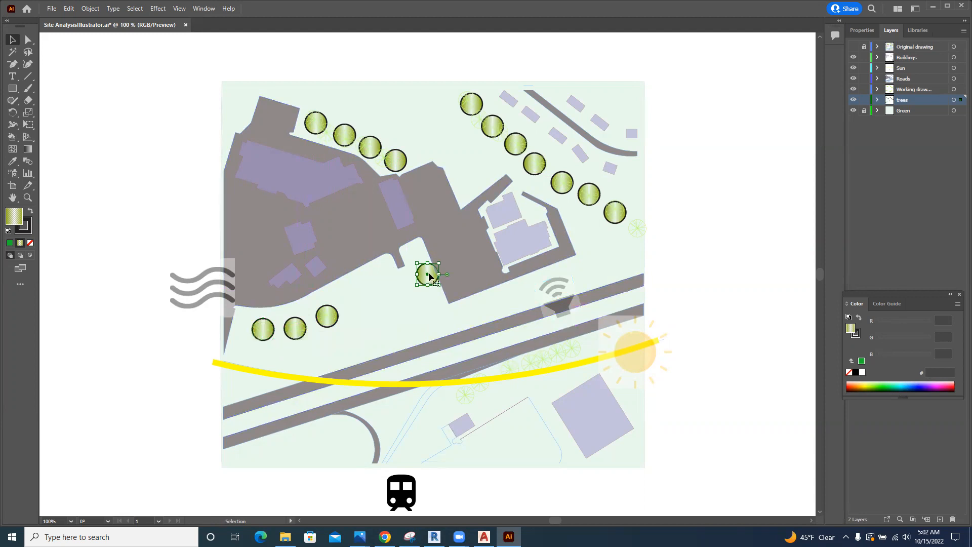
{"action": "left_click_drag", "start_coordinate": [430, 280], "coordinate": [468, 394]}
{"action": "left_click", "coordinate": [512, 352]}
{"action": "key", "text": "ctrl+v"}
{"action": "left_click_drag", "start_coordinate": [427, 277], "coordinate": [496, 380]}
{"action": "left_click", "coordinate": [501, 355]}
- Paste three more gradient circles and place them along the rest of the tree row south of the main road, ending near the sun
{"action": "key", "text": "ctrl+v"}
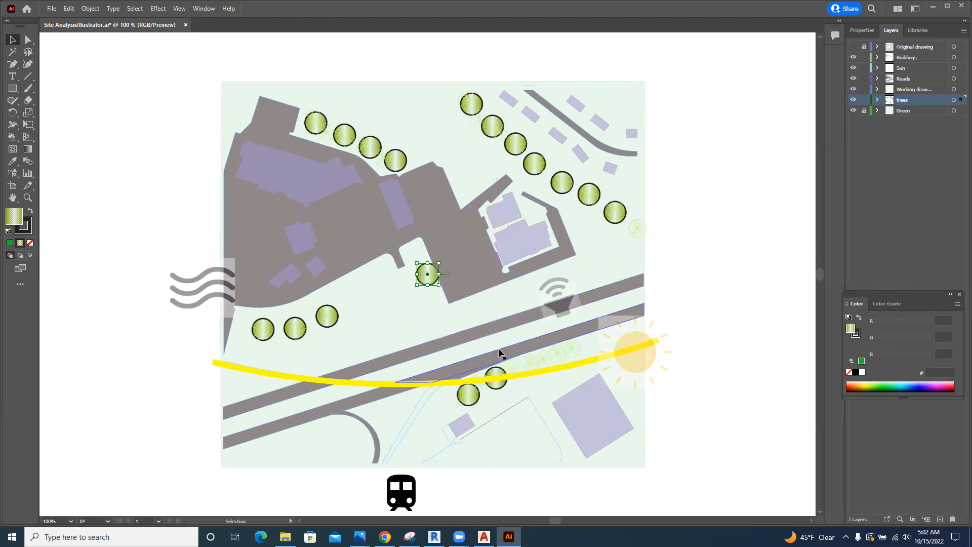
{"action": "left_click_drag", "start_coordinate": [426, 276], "coordinate": [523, 369]}
{"action": "left_click", "coordinate": [545, 338]}
{"action": "key", "text": "ctrl+v"}
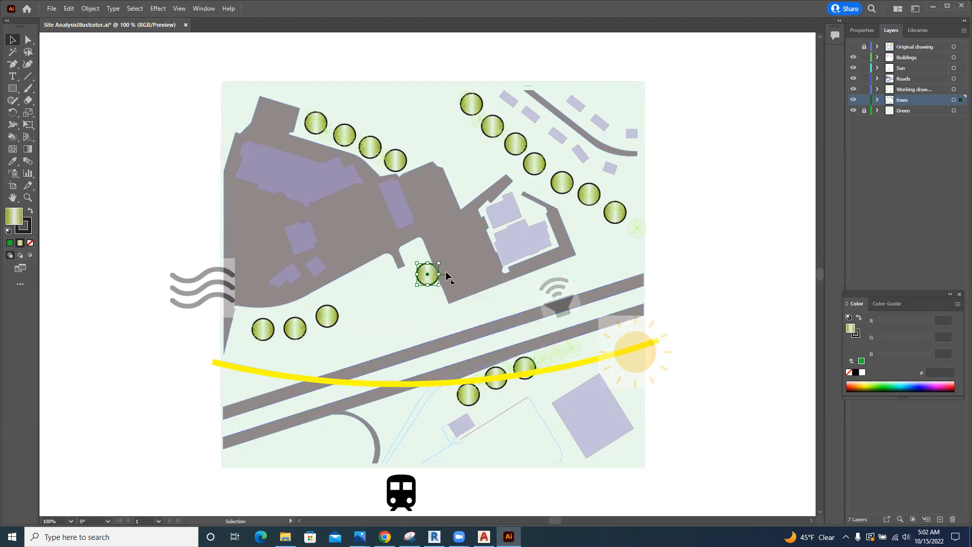
{"action": "left_click_drag", "start_coordinate": [431, 276], "coordinate": [552, 366]}
{"action": "left_click", "coordinate": [577, 340]}
{"action": "key", "text": "ctrl+v"}
{"action": "left_click_drag", "start_coordinate": [430, 276], "coordinate": [579, 348]}
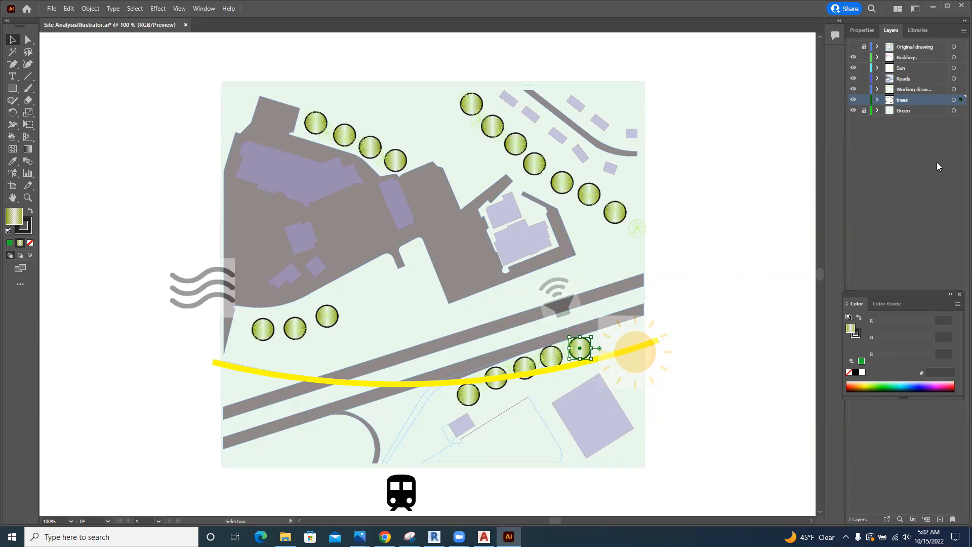
- Apply a Drop Shadow effect in Multiply mode at 75% opacity to all artwork on the trees layer and clear the selection
{"action": "left_click", "coordinate": [954, 100]}
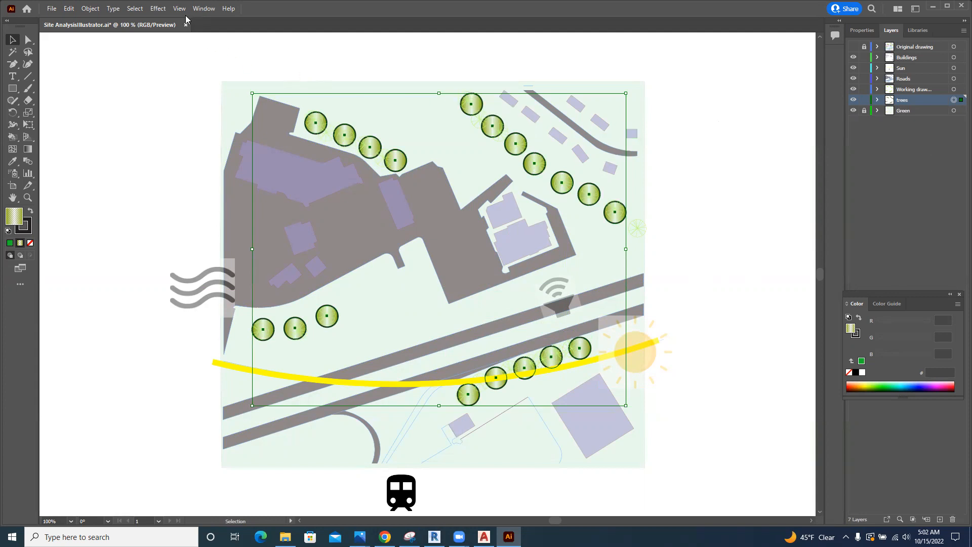
{"action": "left_click", "coordinate": [158, 9]}
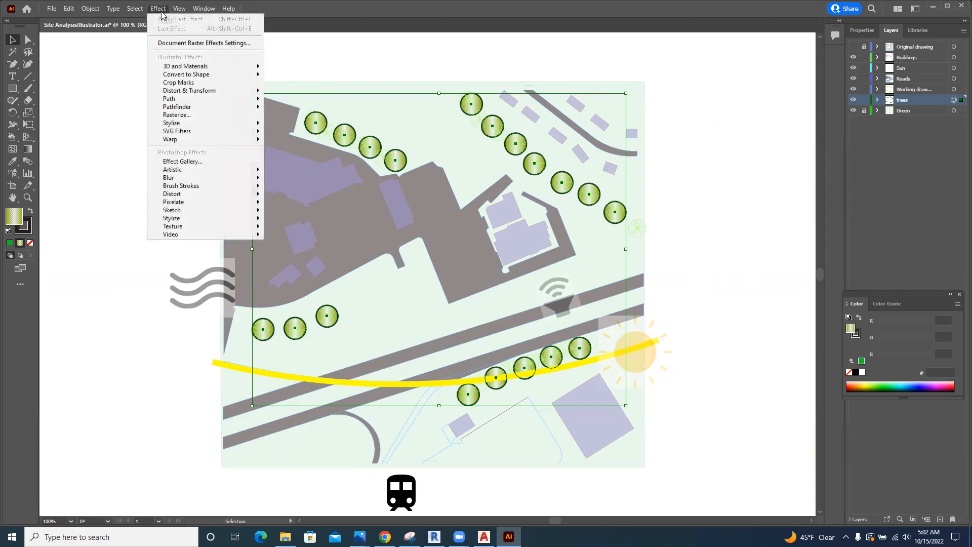
{"action": "mouse_move", "coordinate": [237, 122]}
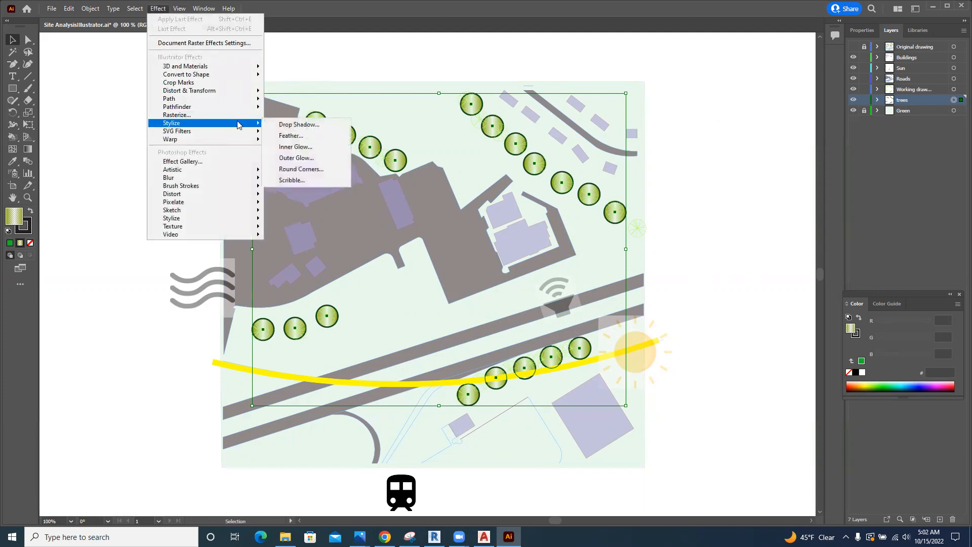
{"action": "left_click", "coordinate": [289, 124]}
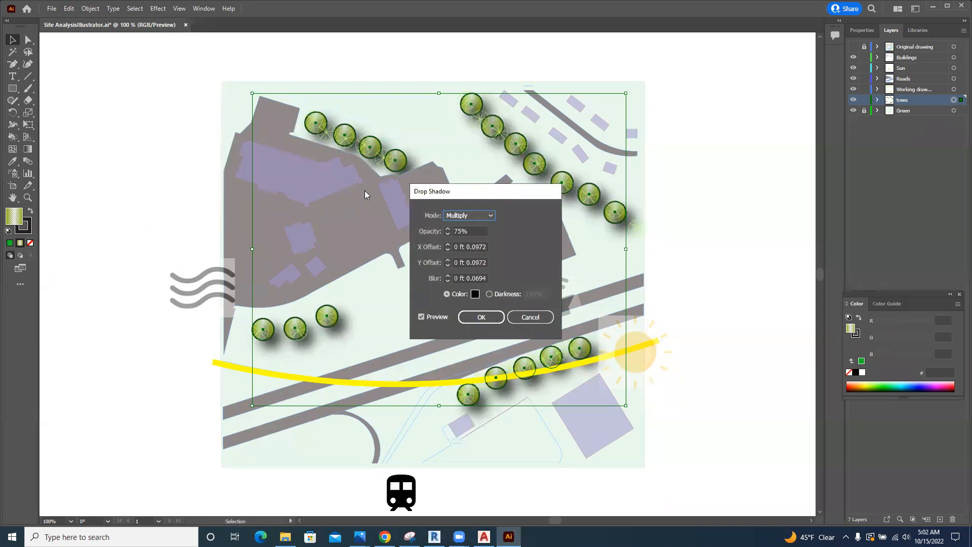
{"action": "left_click", "coordinate": [456, 247]}
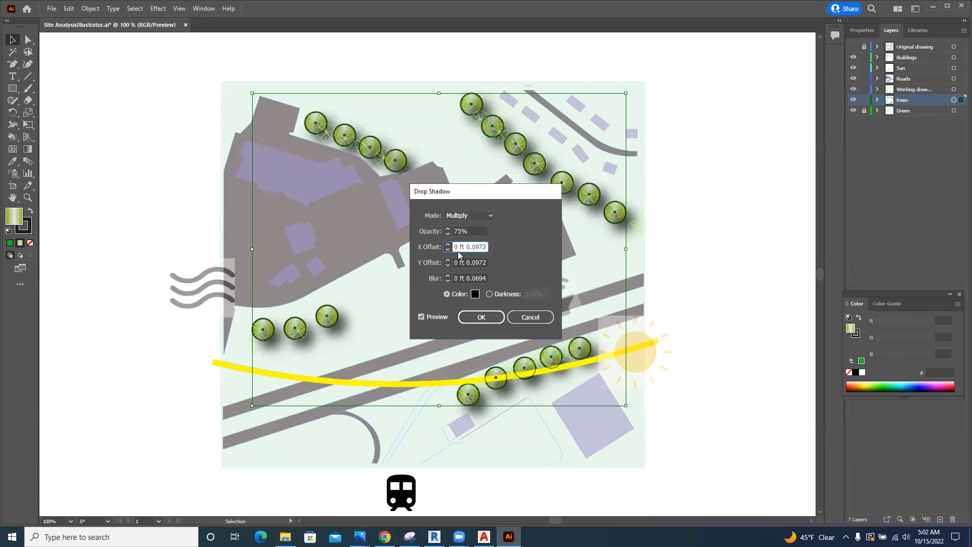
{"action": "type", "text": "-"}
{"action": "left_click", "coordinate": [483, 317]}
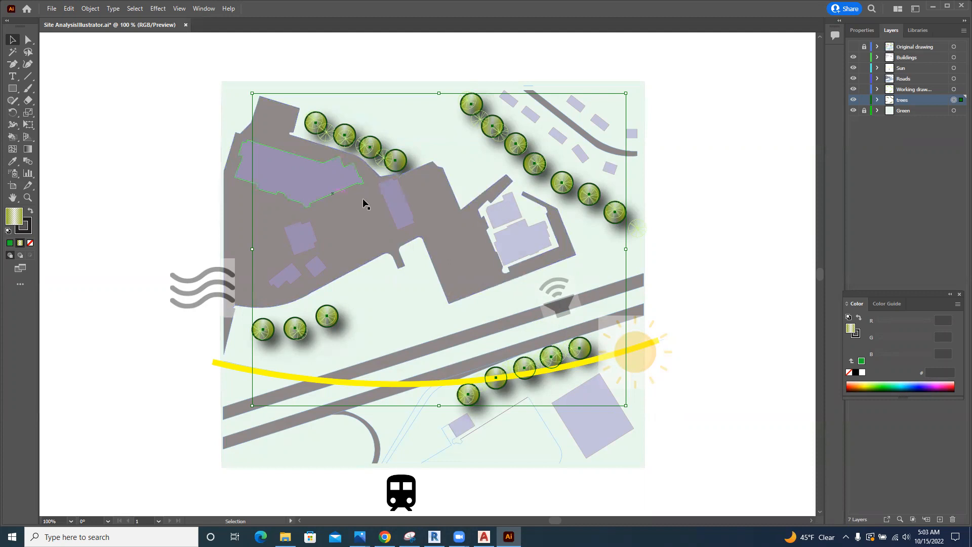
{"action": "left_click", "coordinate": [694, 185]}
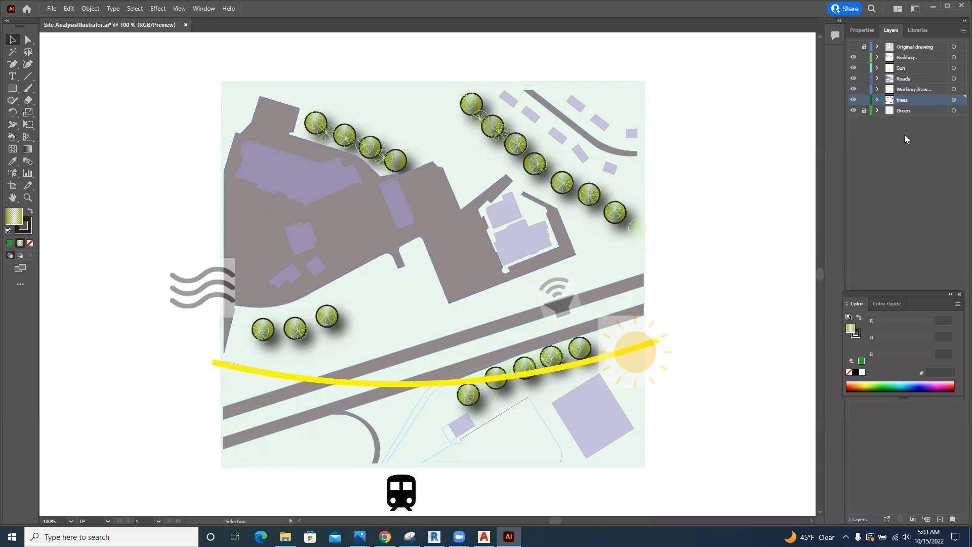
- Lower the opacity of all artwork on the Roads layer to about 33% and save the document
{"action": "left_click", "coordinate": [955, 79]}
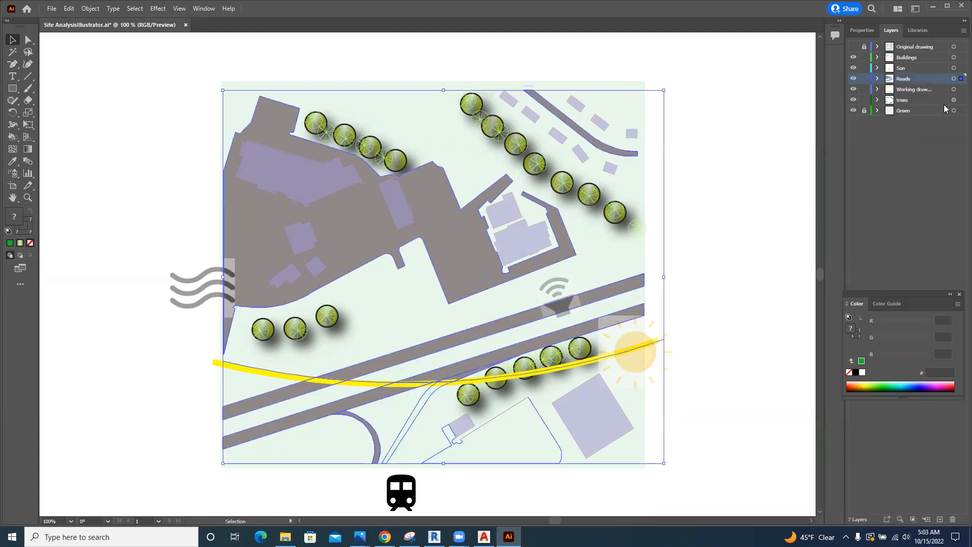
{"action": "left_click", "coordinate": [865, 30]}
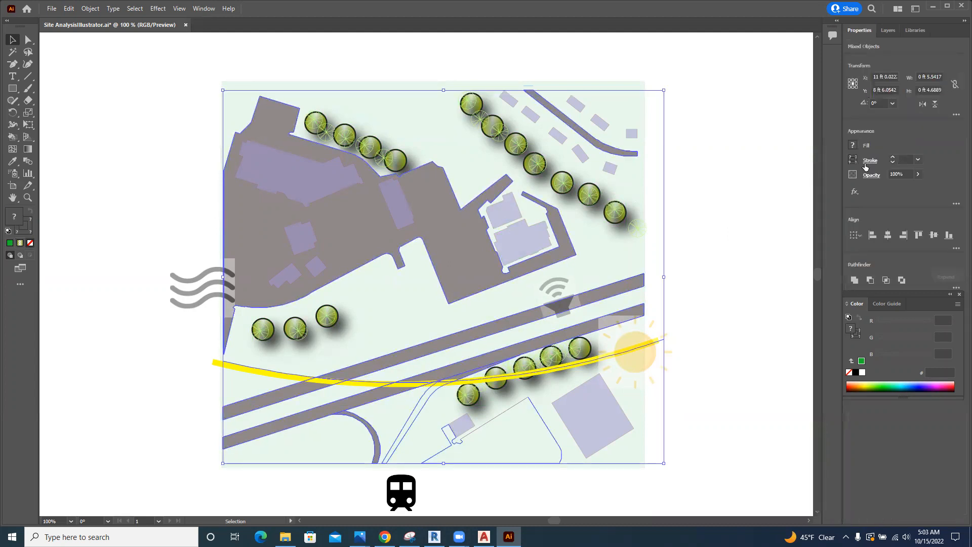
{"action": "left_click", "coordinate": [917, 174]}
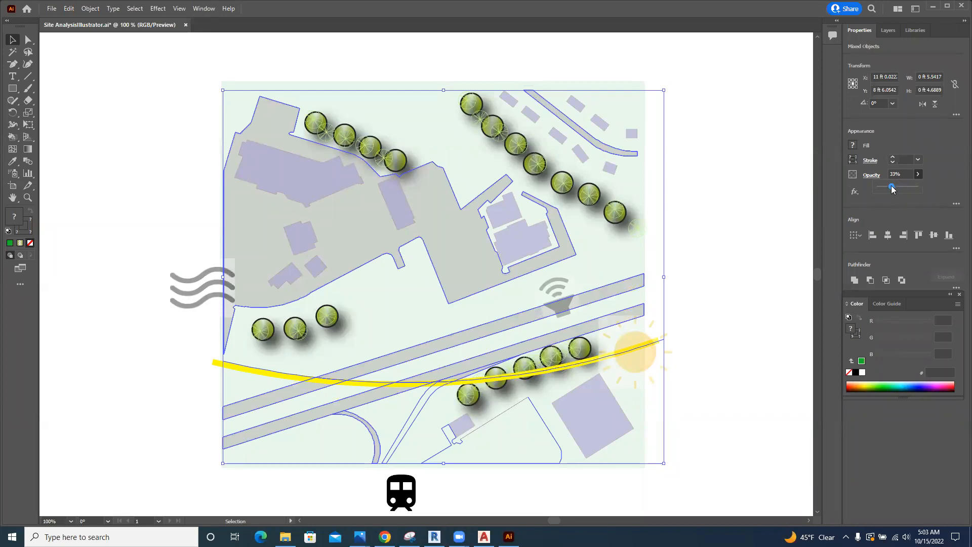
{"action": "left_click", "coordinate": [736, 195]}
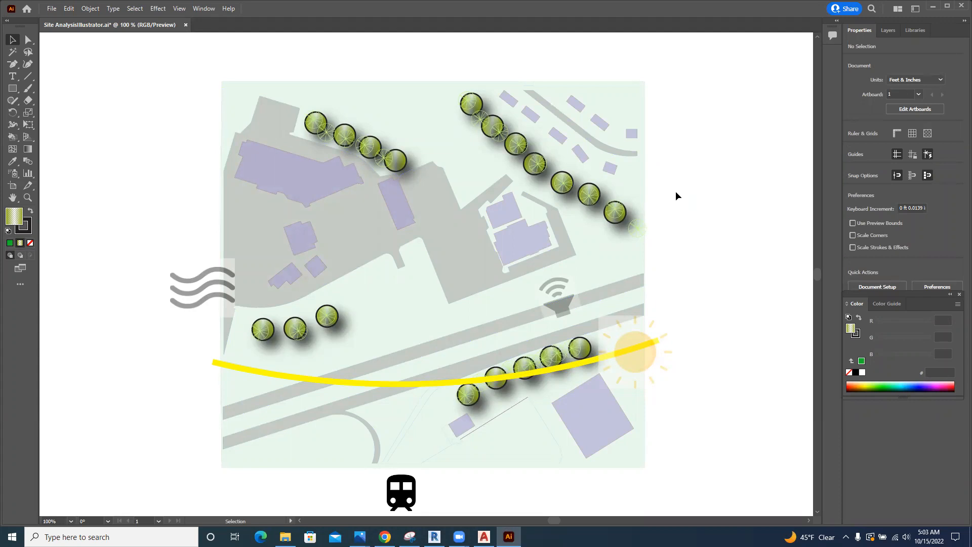
{"action": "left_click", "coordinate": [49, 9]}
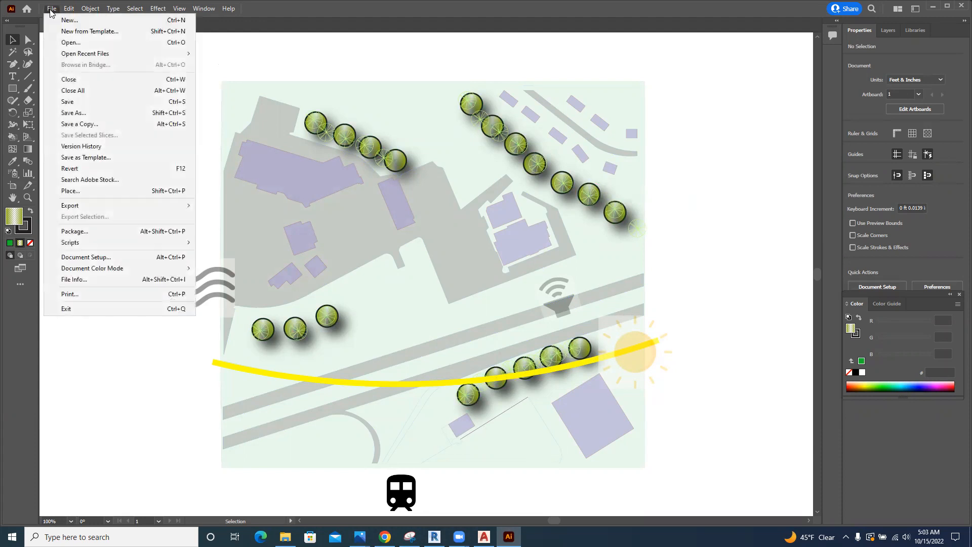
{"action": "left_click", "coordinate": [69, 102]}
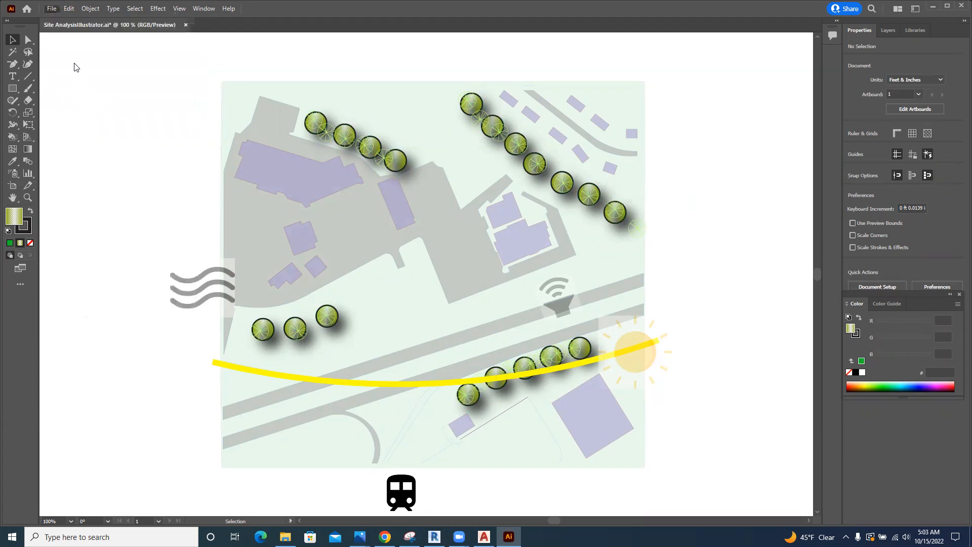
- Open the PDF "SiteAnalysisGroupwork1_Shadows - Sheet - 102f - Site Analysis" from the Revit2DLinework folder in BuildingDesign
{"action": "left_click", "coordinate": [52, 9]}
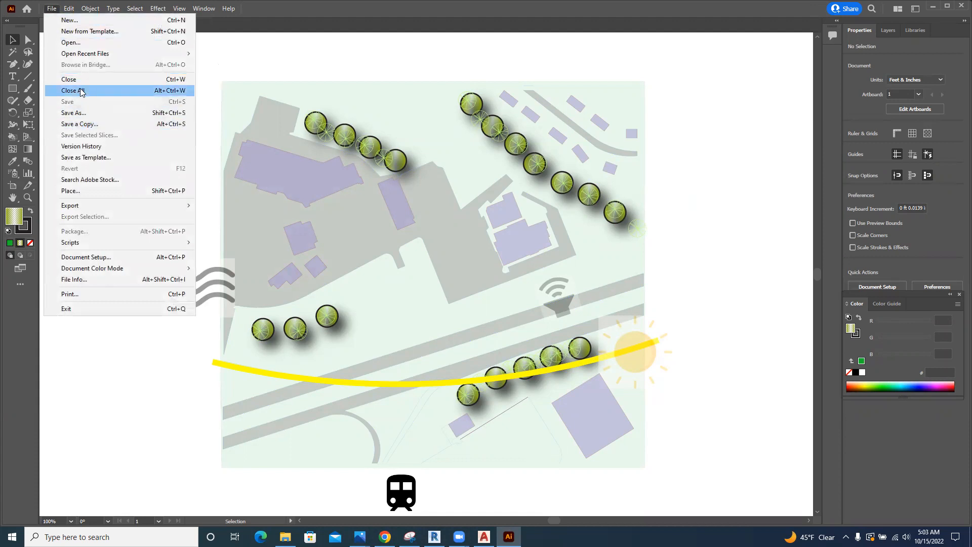
{"action": "left_click", "coordinate": [70, 42]}
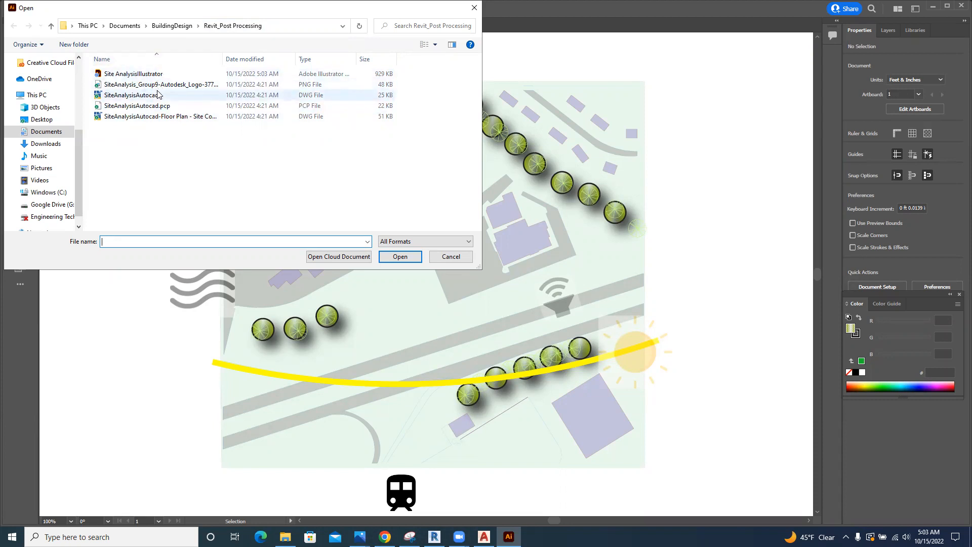
{"action": "left_click", "coordinate": [172, 26]}
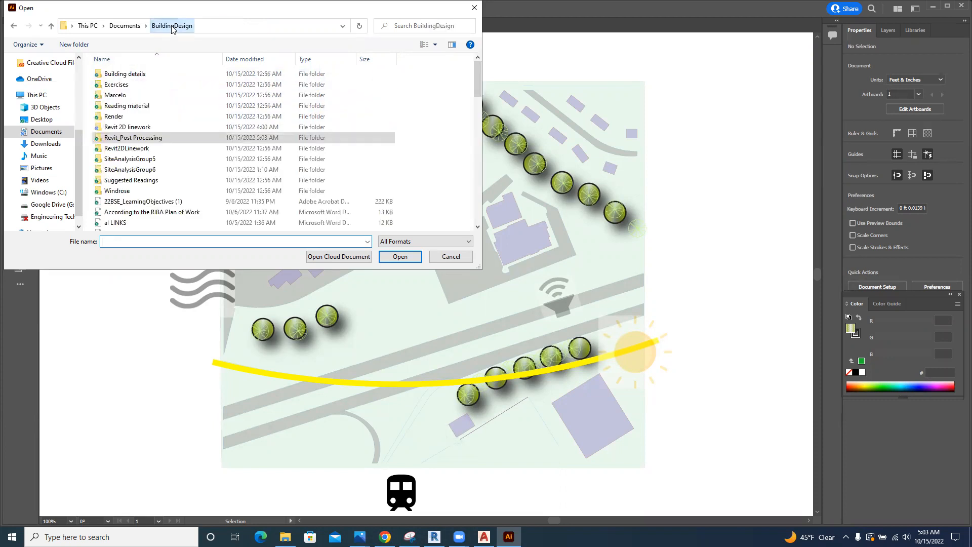
{"action": "double_click", "coordinate": [144, 148]}
{"action": "scroll", "coordinate": [177, 144], "scroll_direction": "down", "scroll_amount": 2}
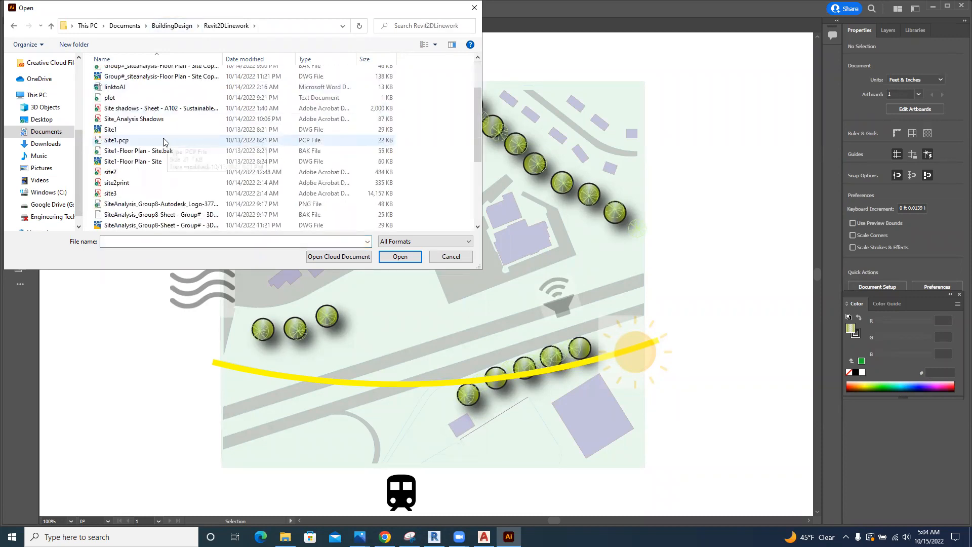
{"action": "scroll", "coordinate": [166, 209], "scroll_direction": "down", "scroll_amount": 4}
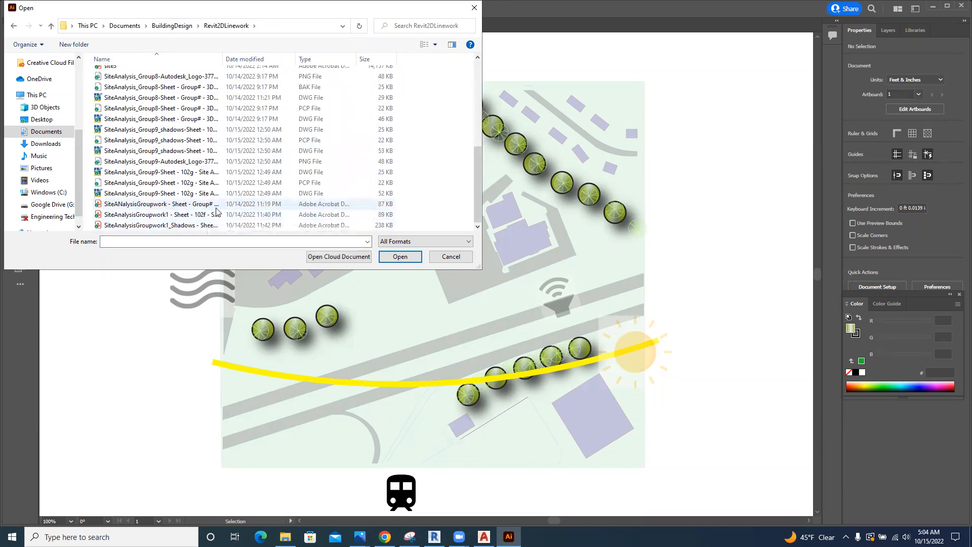
{"action": "left_click", "coordinate": [185, 225]}
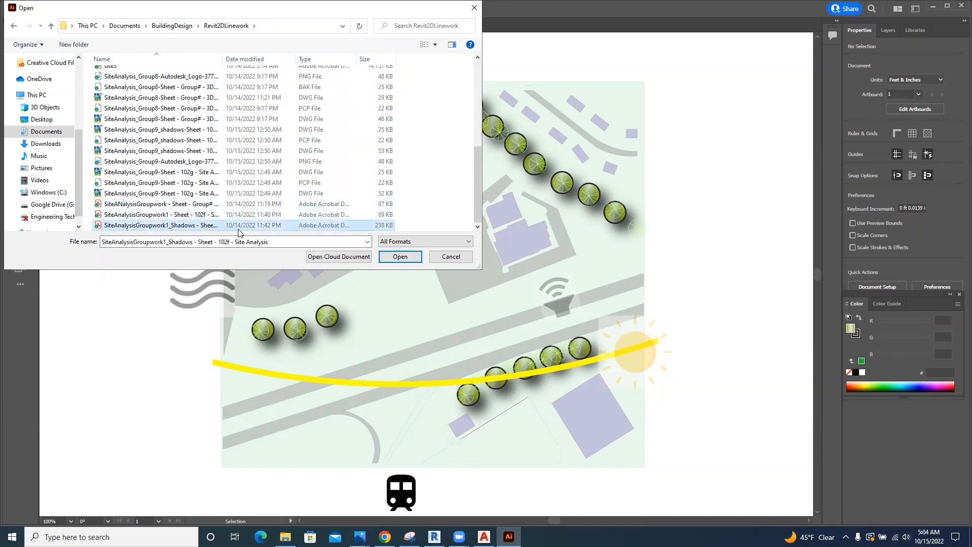
{"action": "left_click", "coordinate": [395, 256]}
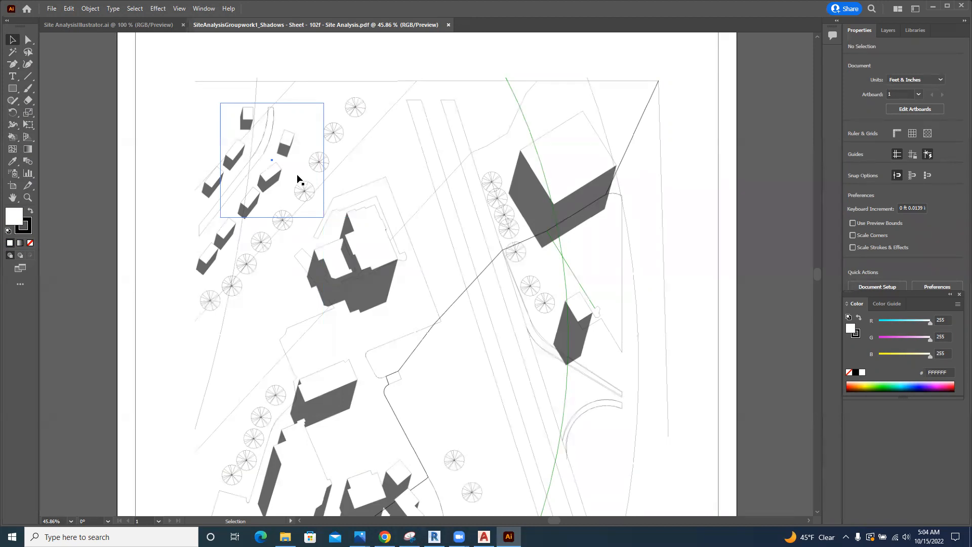
- Change the artboard of the shadows sheet to landscape orientation, 1 ft 10 in wide by 1 ft 5 in high
{"action": "left_click", "coordinate": [13, 188]}
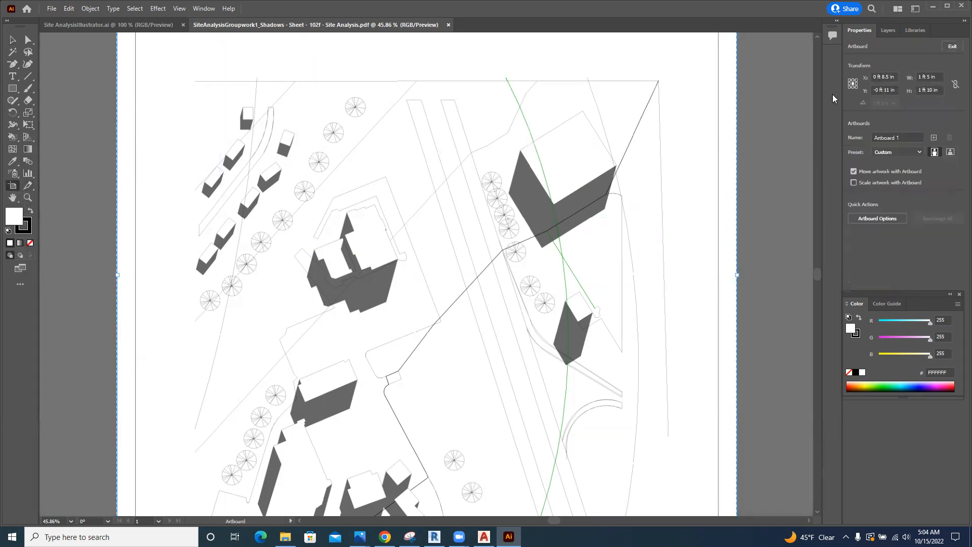
{"action": "left_click", "coordinate": [951, 152]}
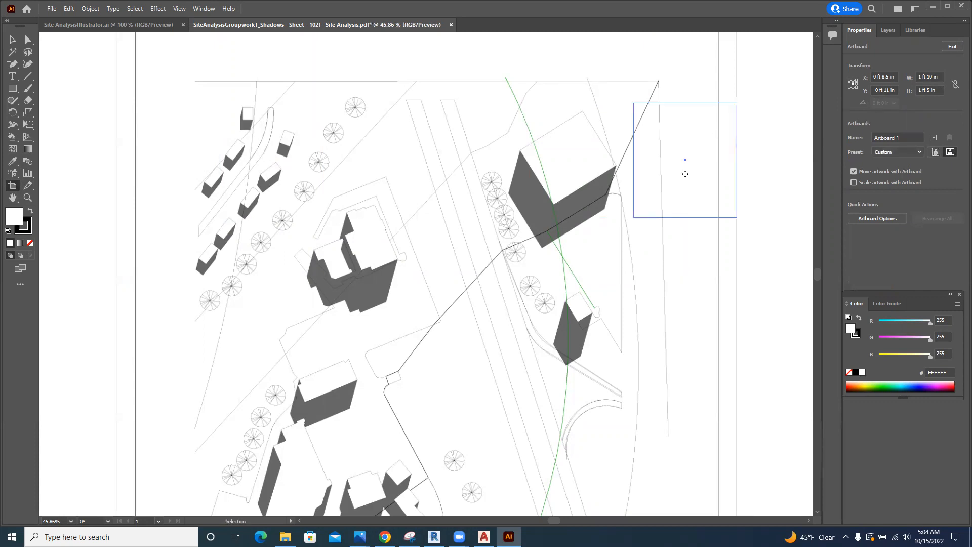
{"action": "key", "text": "ctrl+0"}
{"action": "key", "text": "v"}
{"action": "scroll", "coordinate": [609, 228], "scroll_direction": "down", "scroll_amount": 3}
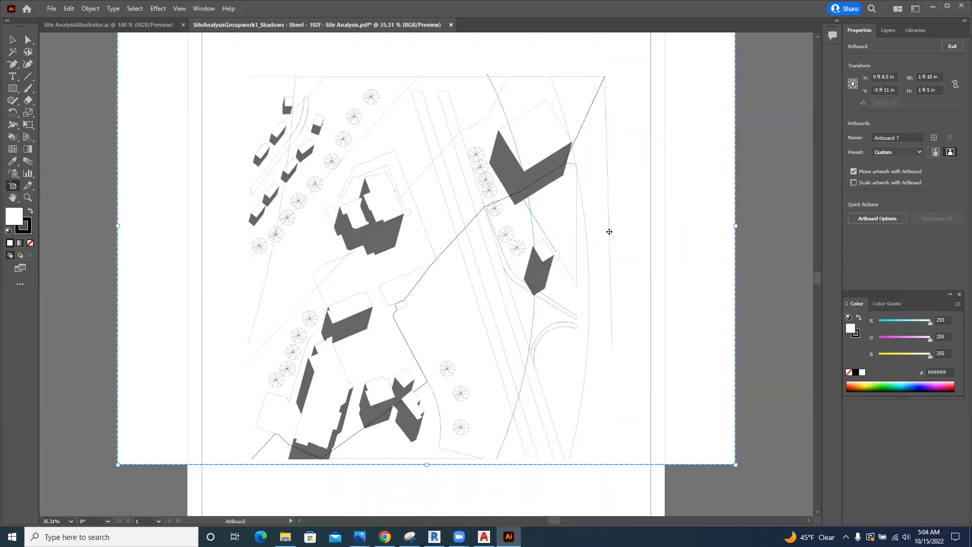
{"action": "scroll", "coordinate": [609, 232], "scroll_direction": "up", "scroll_amount": 3}
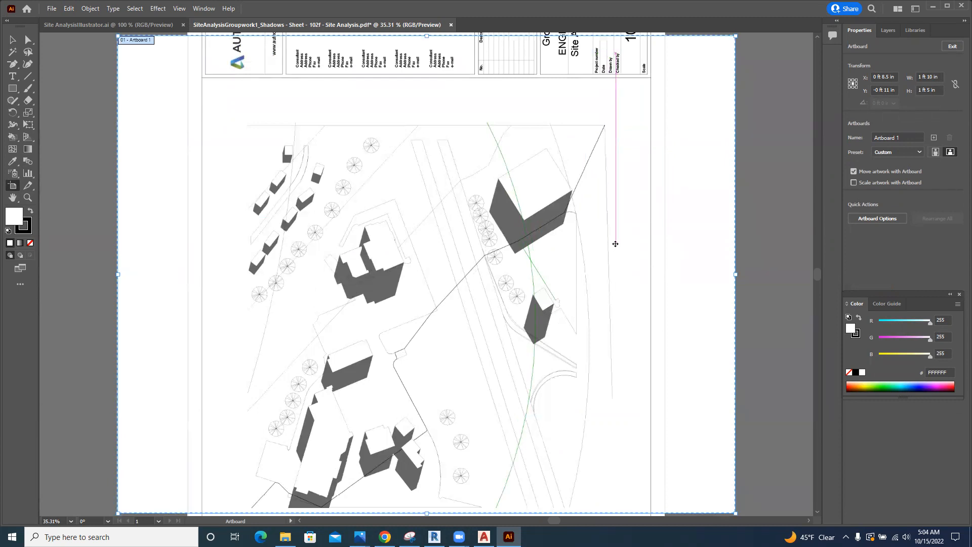
{"action": "key", "text": "ctrl+minus"}
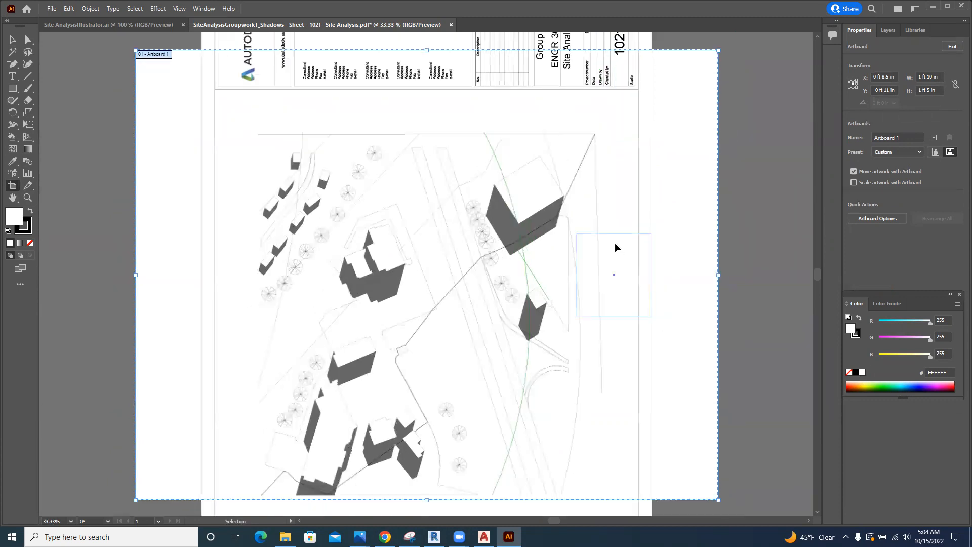
{"action": "key", "text": "ctrl+minus"}
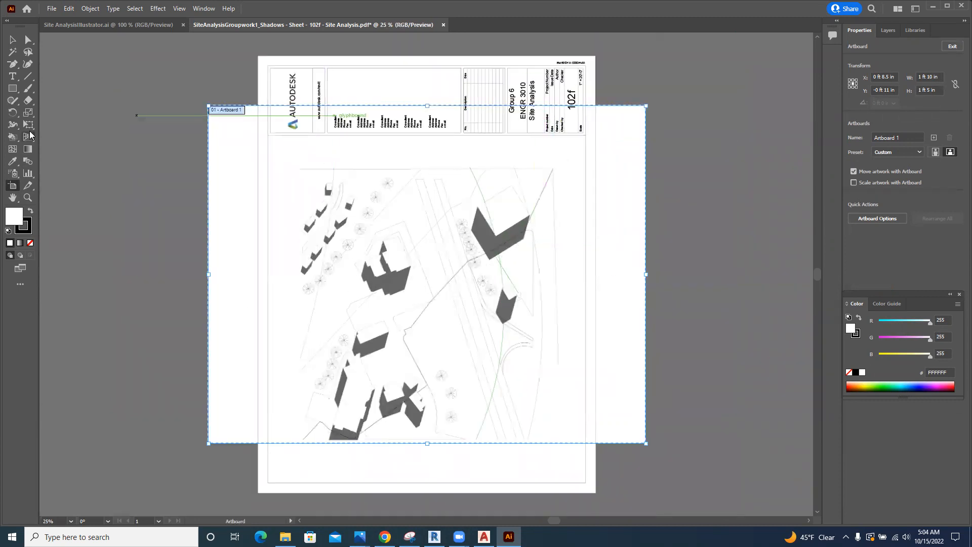
- Rotate the whole shadows sheet 90° clockwise, fit it over the landscape artboard and copy it
{"action": "left_click", "coordinate": [12, 39]}
{"action": "left_click_drag", "start_coordinate": [350, 99], "coordinate": [418, 127]}
{"action": "left_click_drag", "start_coordinate": [250, 46], "coordinate": [608, 503]}
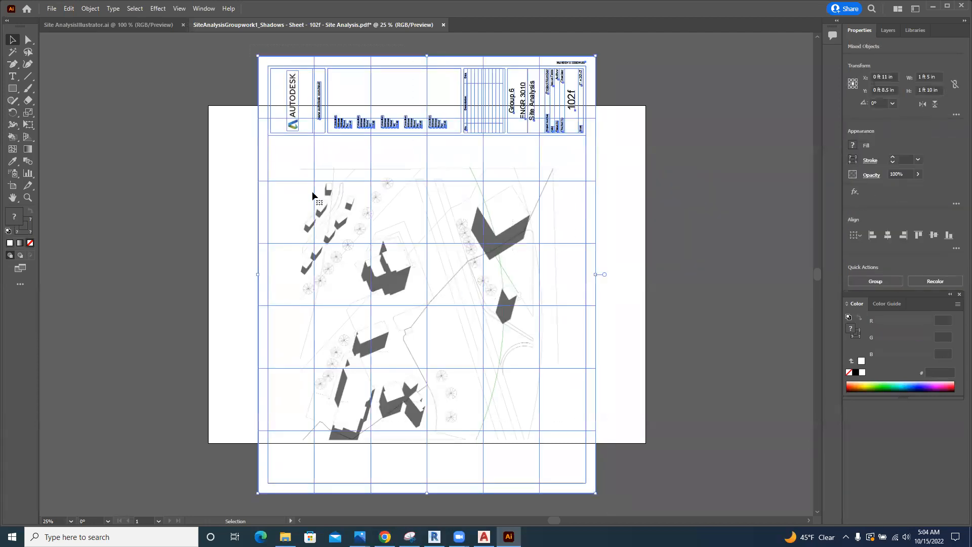
{"action": "left_click_drag", "start_coordinate": [253, 51], "coordinate": [496, 99]}
{"action": "mouse_move", "coordinate": [586, 136]}
{"action": "left_mouse_down"}
{"action": "mouse_move", "coordinate": [603, 154]}
{"action": "mouse_move", "coordinate": [597, 147]}
{"action": "left_mouse_up"}
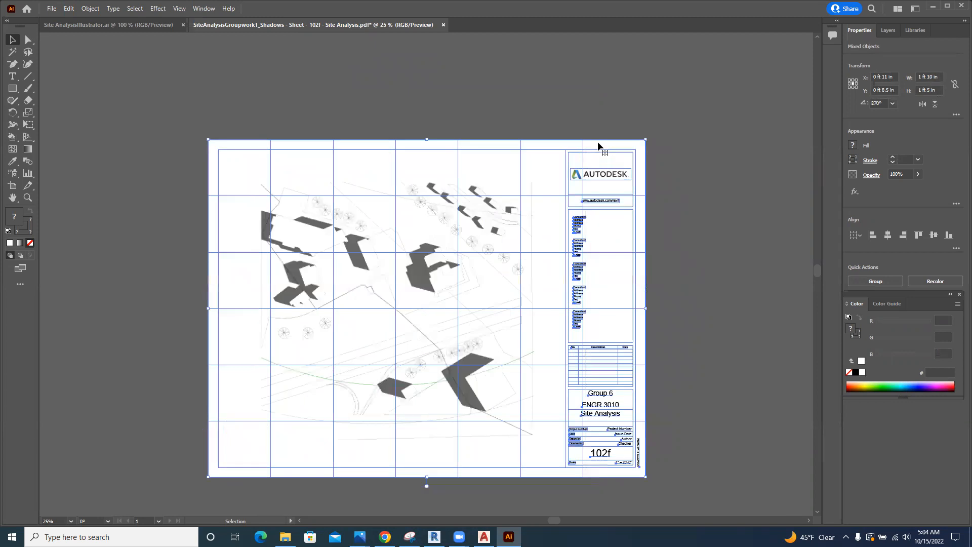
{"action": "scroll", "coordinate": [538, 128], "scroll_direction": "down", "scroll_amount": 3}
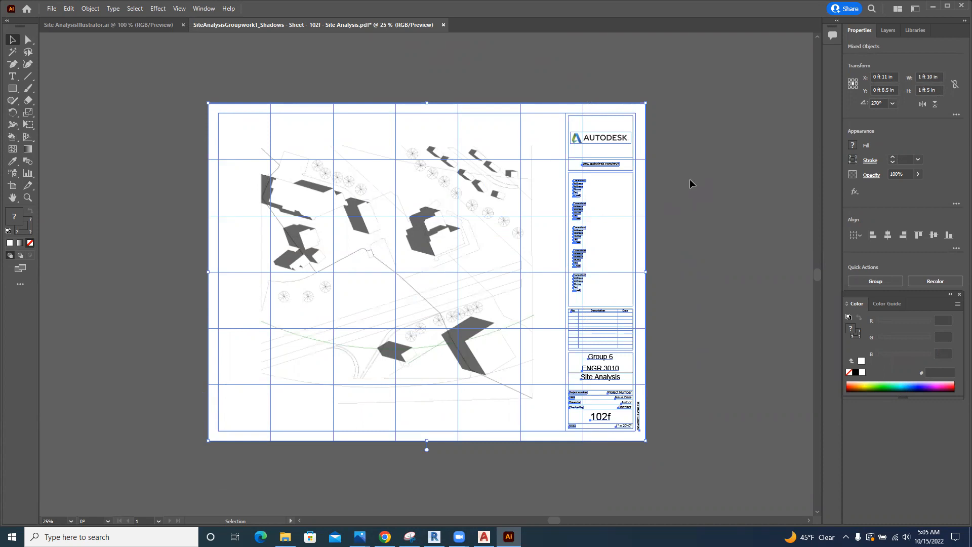
{"action": "key", "text": "a"}
{"action": "key", "text": "v"}
- In the Site AnalysisIllustrator document, add a new layer named "Shadows" directly above the Roads layer
{"action": "left_click", "coordinate": [139, 25]}
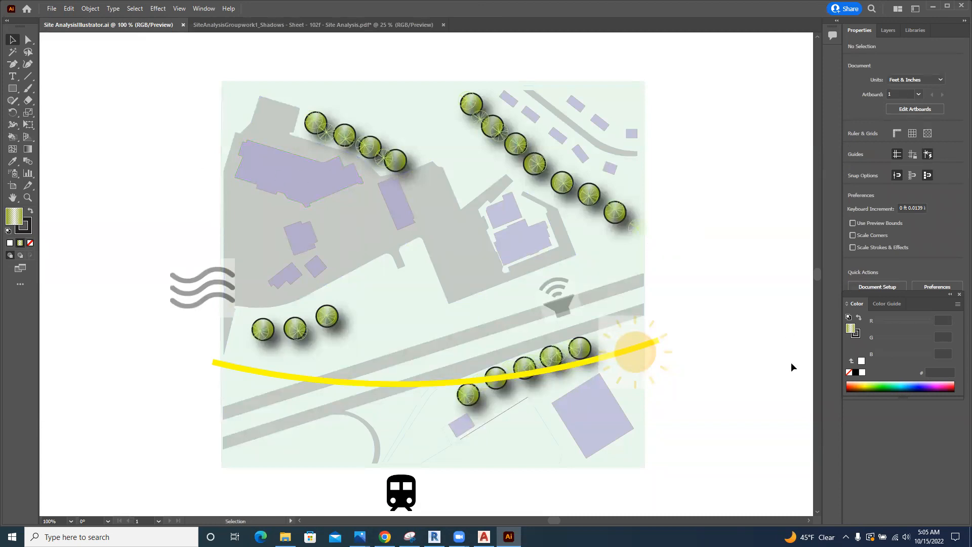
{"action": "left_click", "coordinate": [891, 30]}
{"action": "left_click", "coordinate": [898, 152]}
{"action": "left_click", "coordinate": [940, 519]}
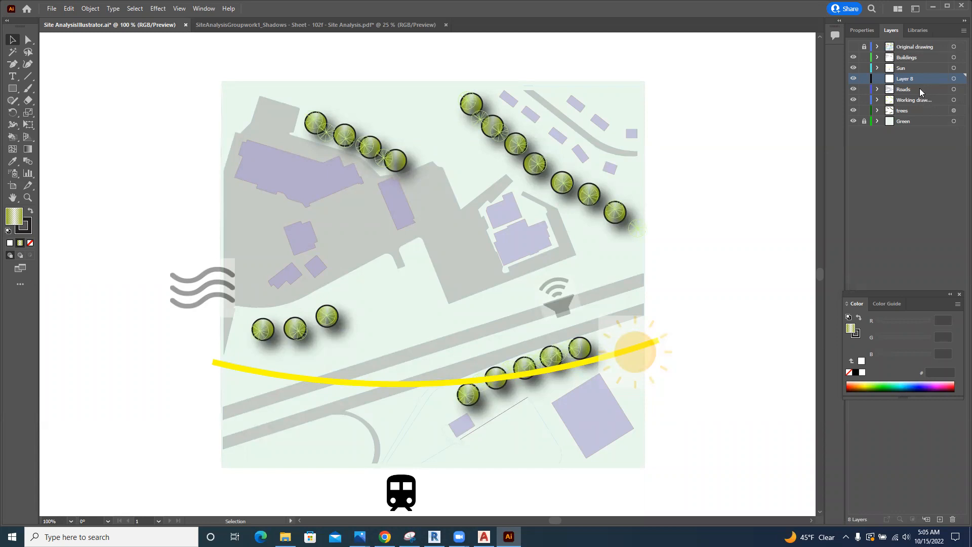
{"action": "double_click", "coordinate": [906, 79]}
{"action": "type", "text": "Shadows"}
{"action": "left_click", "coordinate": [897, 146]}
- Paste the copied sheet onto the Shadows layer and scale it down proportionally towards its lower-right corner
{"action": "left_click", "coordinate": [930, 82]}
{"action": "key", "text": "ctrl+v"}
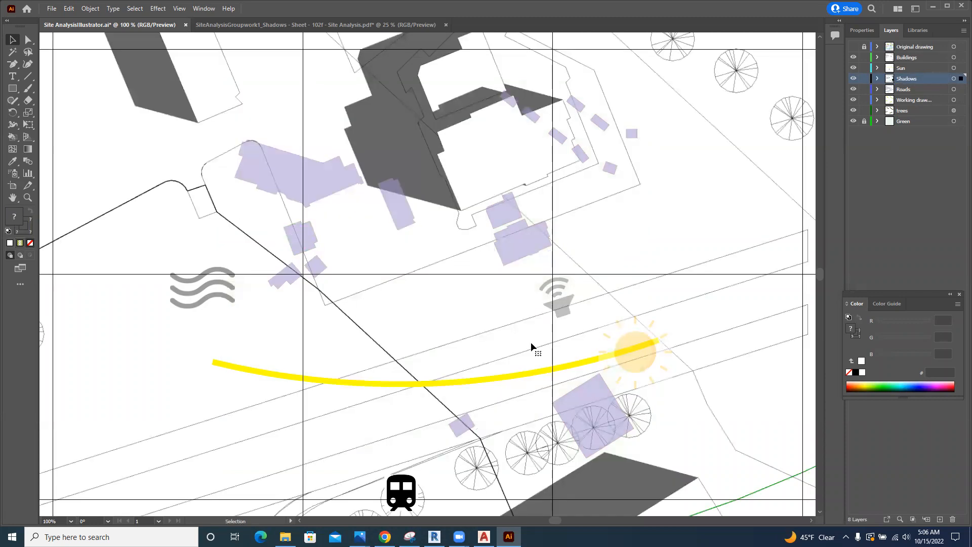
{"action": "key", "text": "a"}
{"action": "key", "text": "ctrl+minus"}
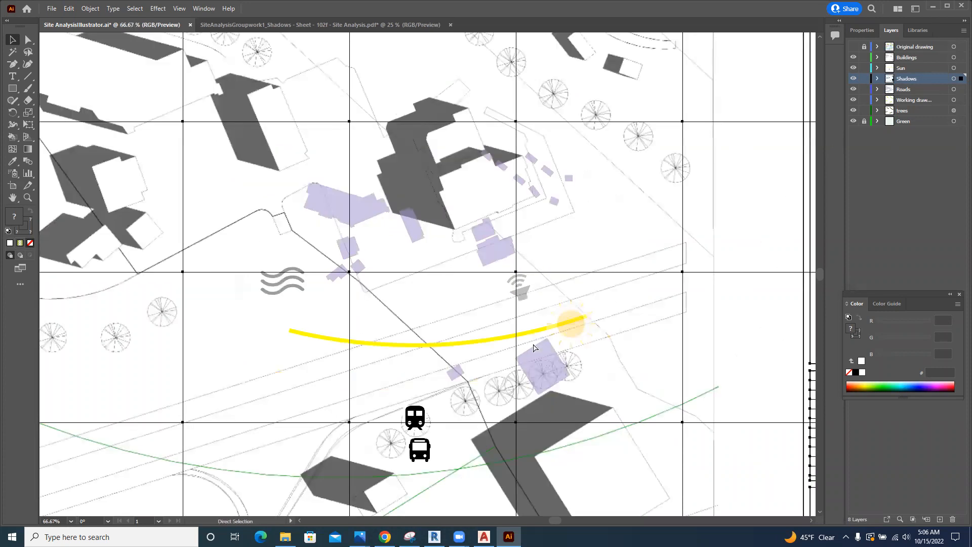
{"action": "key", "text": "ctrl+minus"}
{"action": "key", "text": "ctrl+minus"}
{"action": "key", "text": "v"}
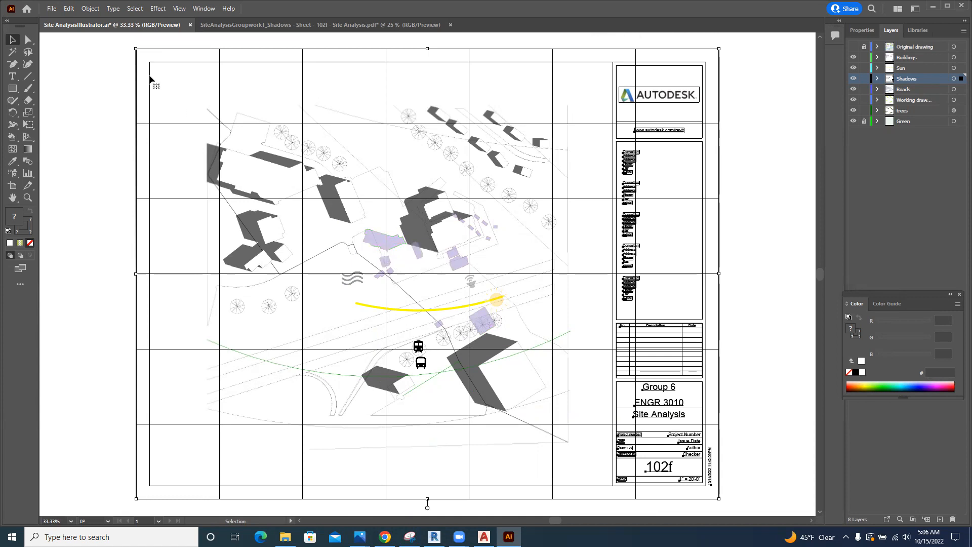
{"action": "mouse_move", "coordinate": [136, 49]}
{"action": "left_mouse_down"}
{"action": "mouse_move", "coordinate": [177, 89]}
{"action": "mouse_move", "coordinate": [298, 146]}
{"action": "left_mouse_up"}
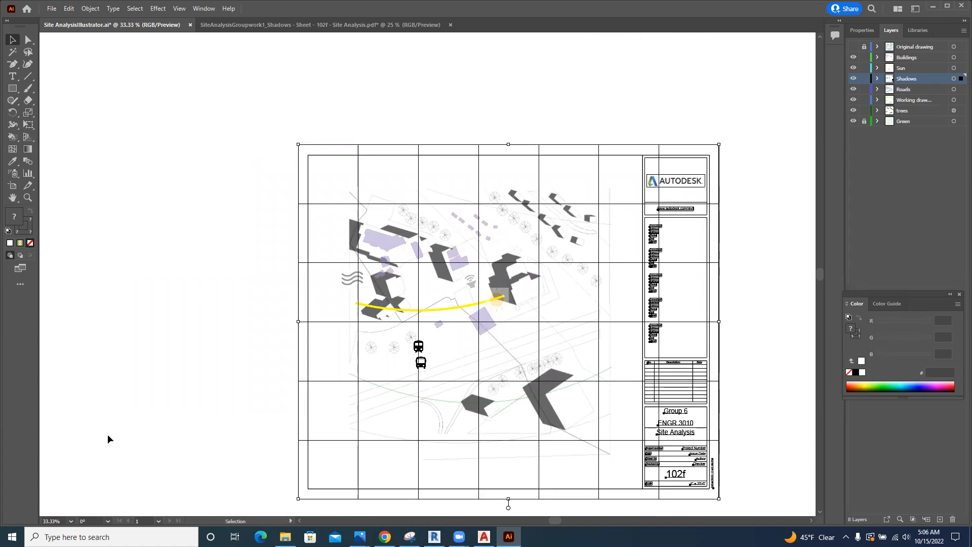
- Examine how the scaled shadows sheet compares in size and position with the purple buildings of the site diagram
{"action": "left_click", "coordinate": [71, 521]}
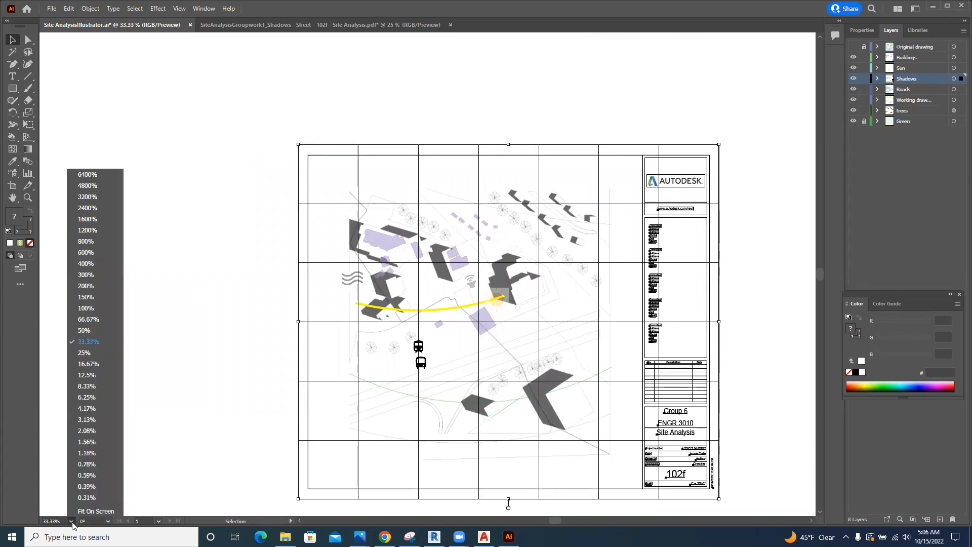
{"action": "left_click", "coordinate": [88, 364]}
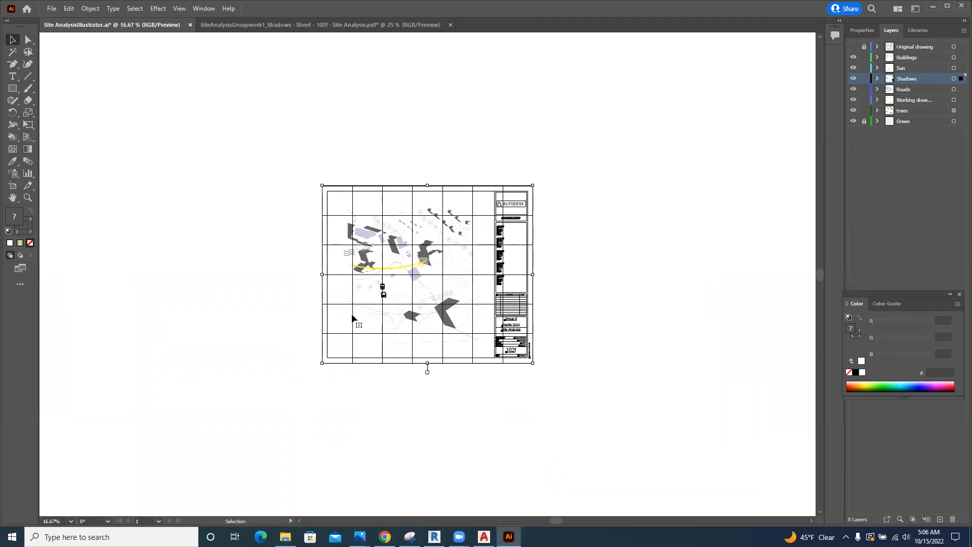
{"action": "scroll", "coordinate": [384, 297], "scroll_direction": "up", "scroll_amount": 1}
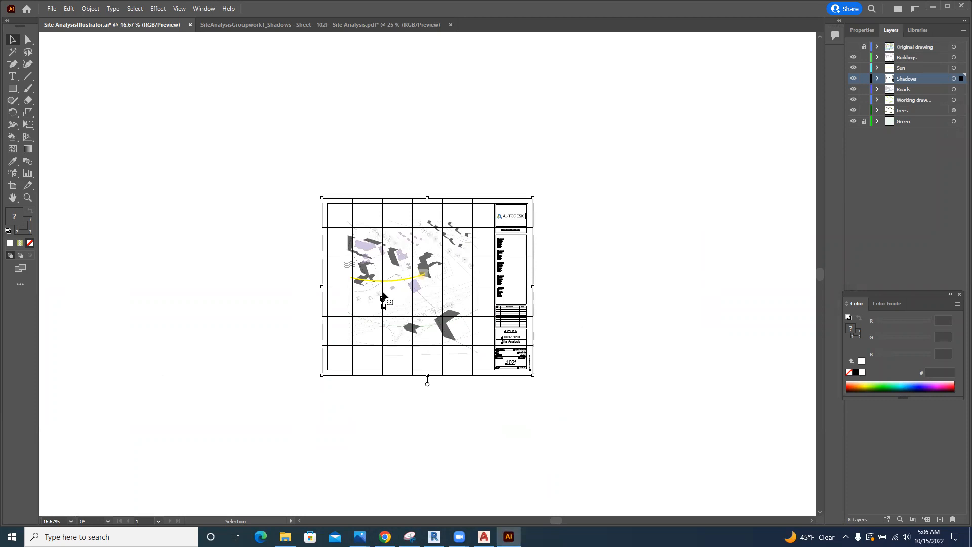
{"action": "key", "text": "ctrl+plus"}
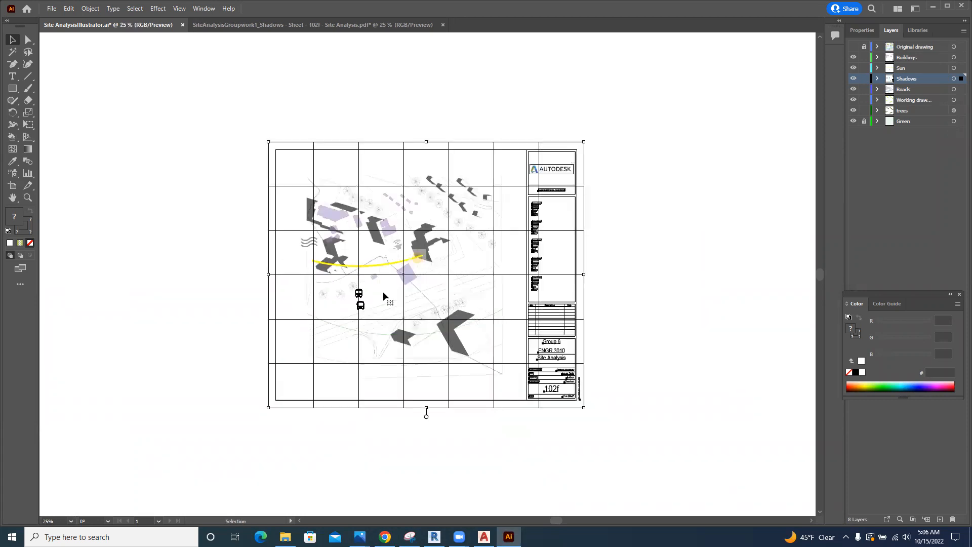
{"action": "key", "text": "ctrl+plus"}
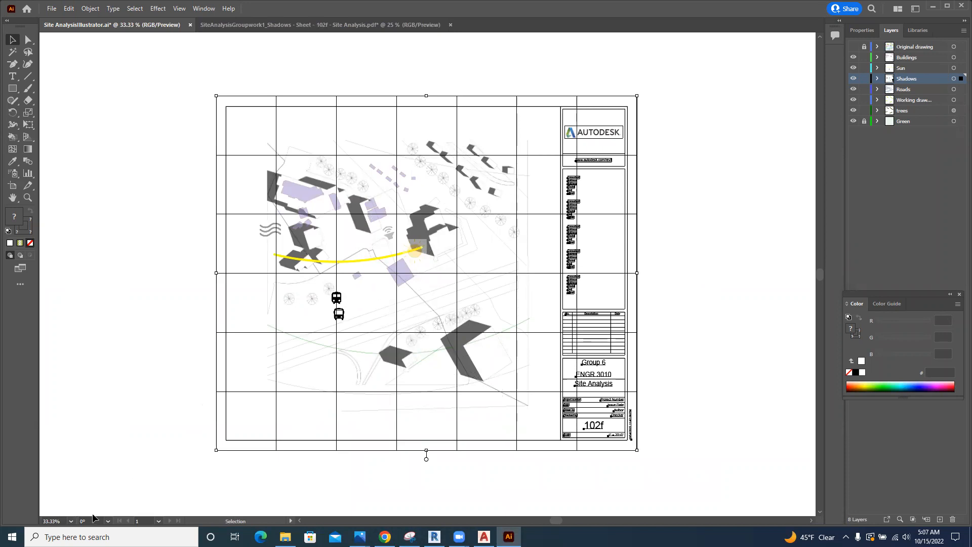
{"action": "left_click", "coordinate": [72, 521]}
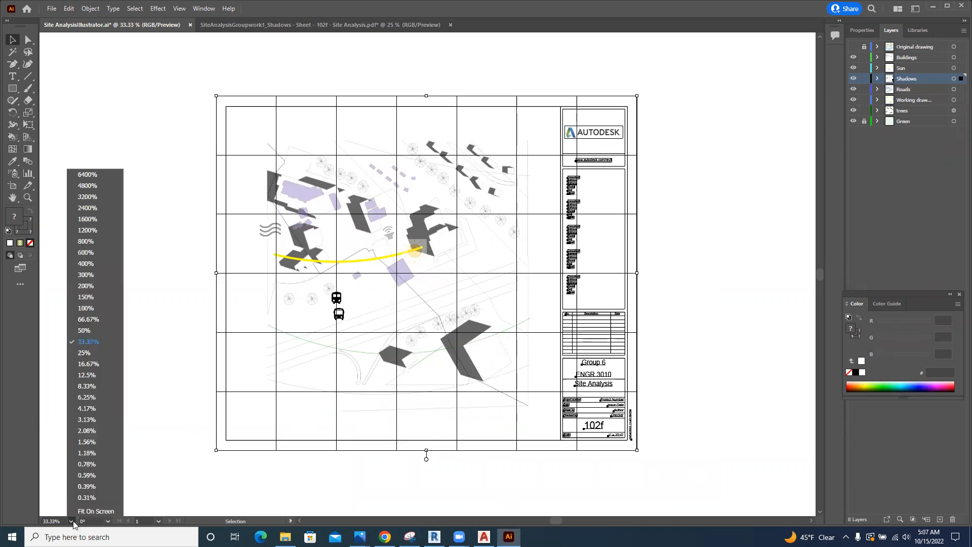
{"action": "left_click", "coordinate": [87, 364]}
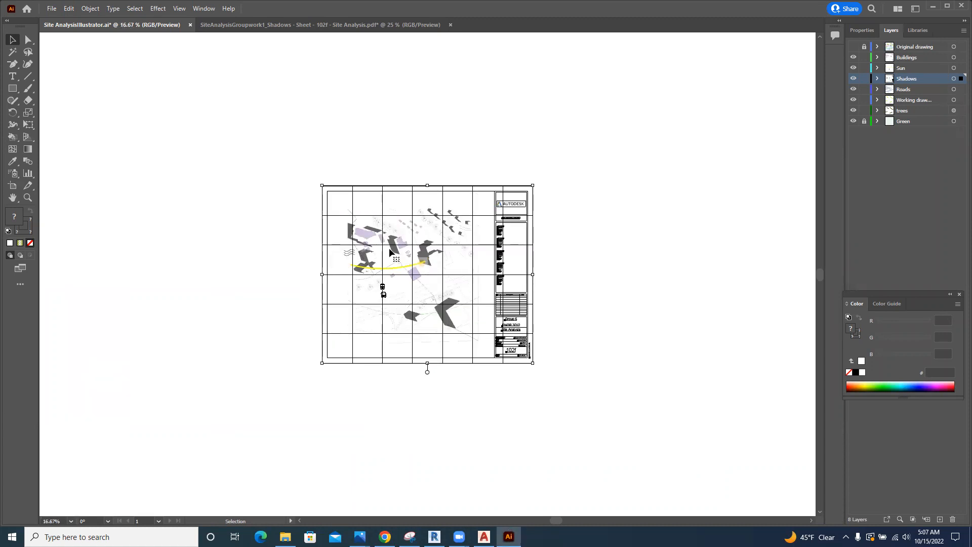
{"action": "scroll", "coordinate": [389, 247], "scroll_direction": "up", "scroll_amount": 2}
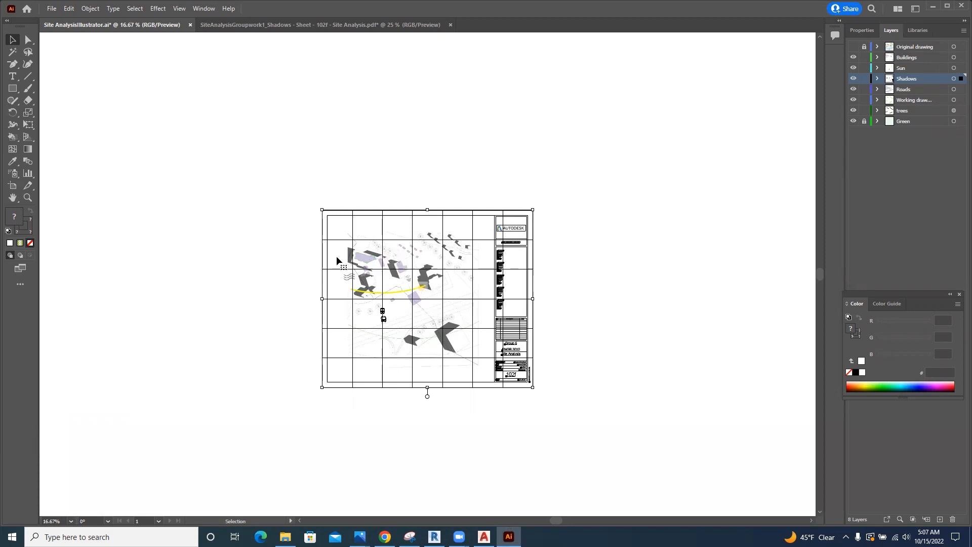
{"action": "key", "text": "ctrl+equal"}
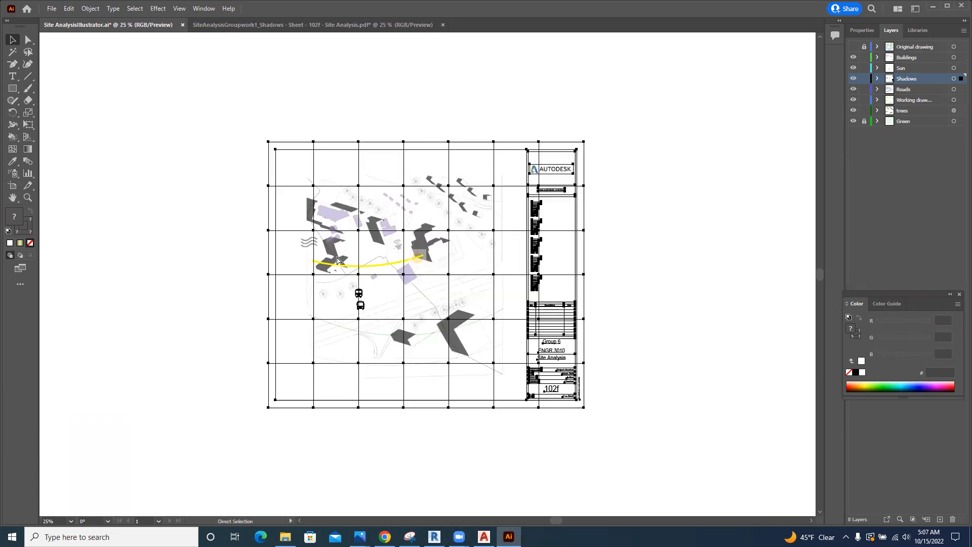
{"action": "key", "text": "ctrl+equal"}
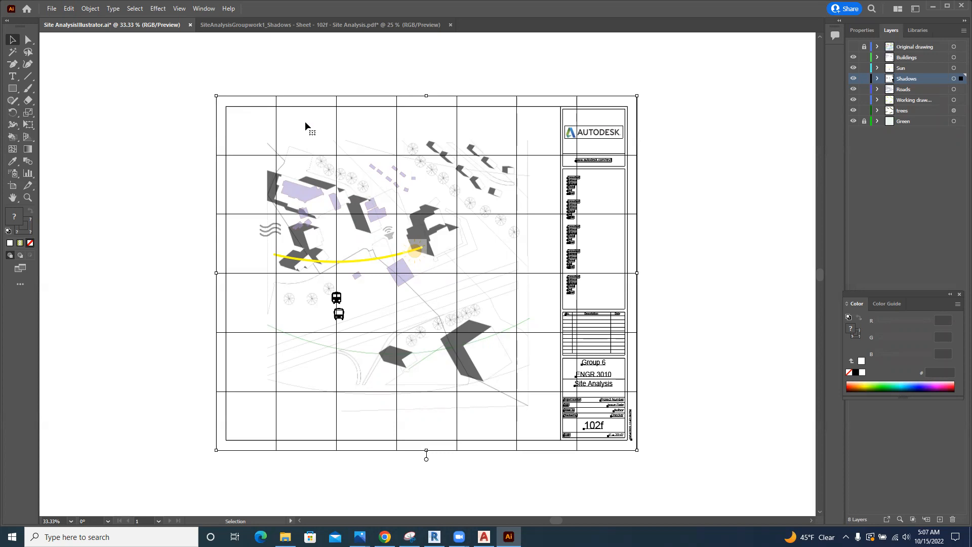
- Set the pasted shadows sheet's blending mode to Multiply so the site diagram beneath shows through
{"action": "left_click", "coordinate": [204, 8]}
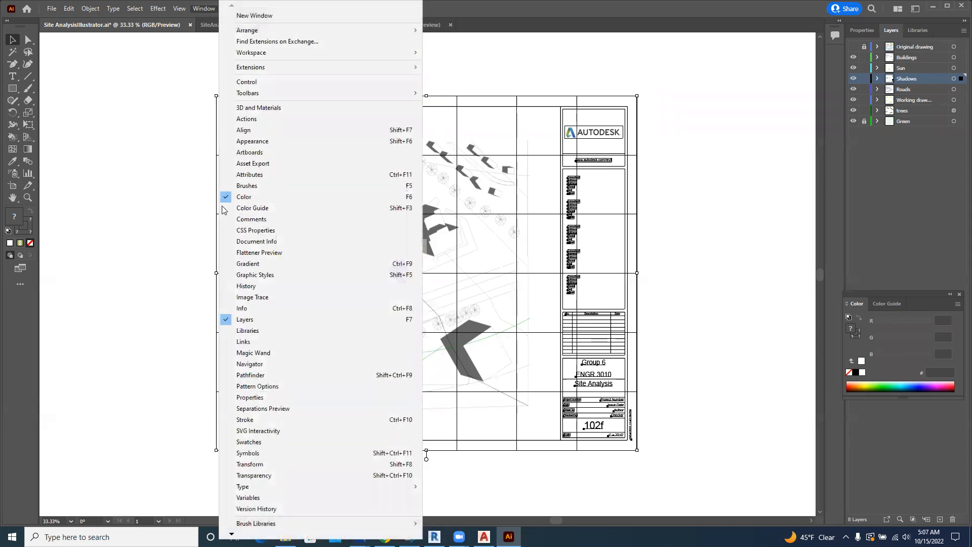
{"action": "left_click", "coordinate": [258, 474]}
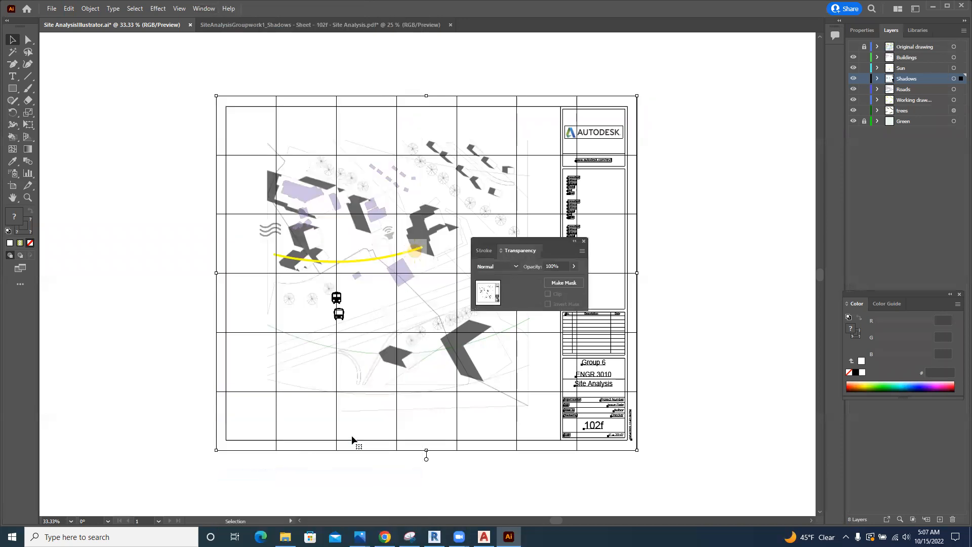
{"action": "left_click", "coordinate": [515, 266]}
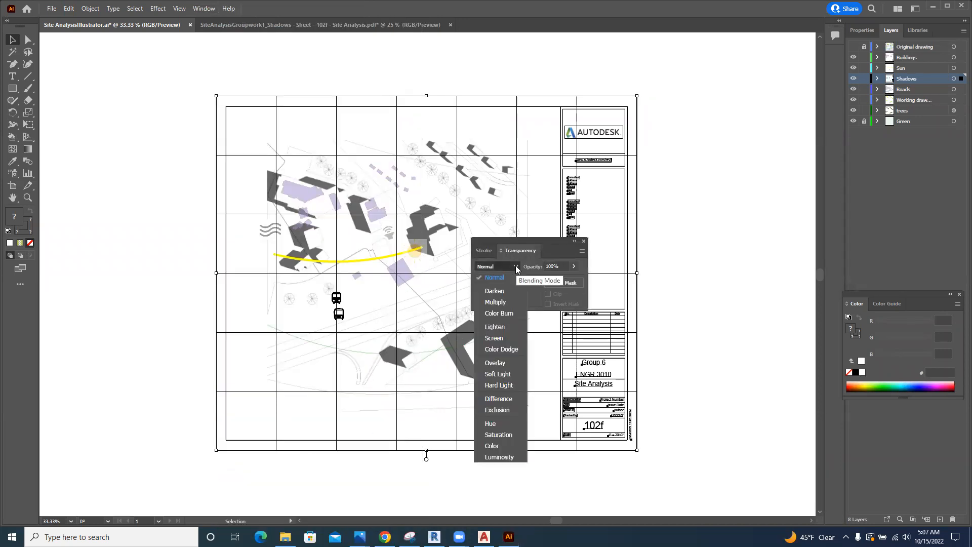
{"action": "left_click", "coordinate": [497, 302]}
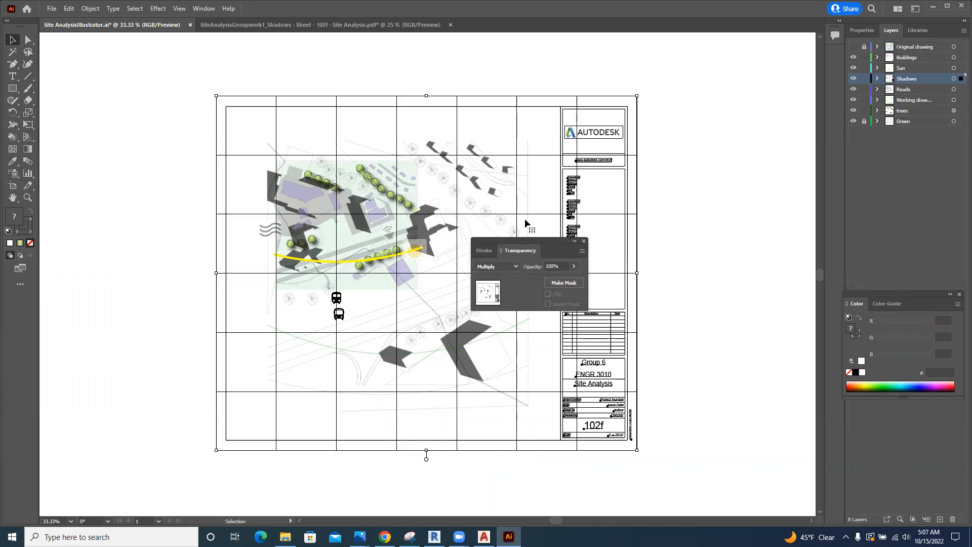
{"action": "left_click", "coordinate": [584, 242]}
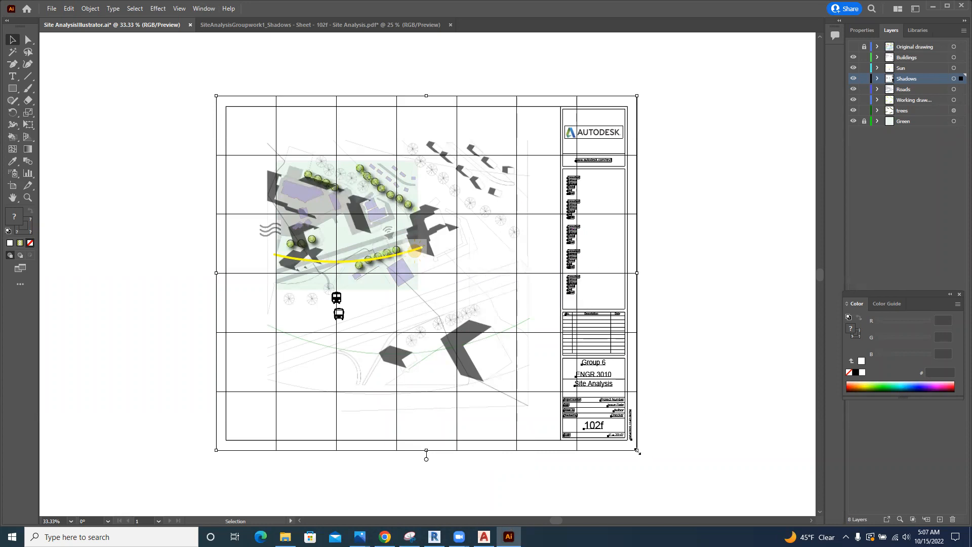
- Scale the shadows sheet down from opposite corners and nudge it left and up to roughly align its shadows with the purple buildings
{"action": "left_click_drag", "start_coordinate": [637, 449], "coordinate": [506, 354]}
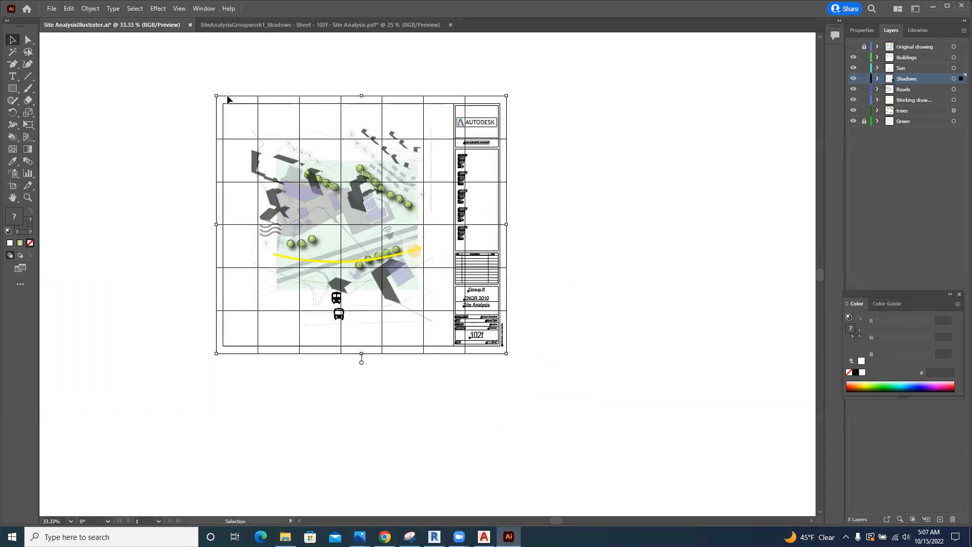
{"action": "left_click_drag", "start_coordinate": [217, 95], "coordinate": [251, 133]}
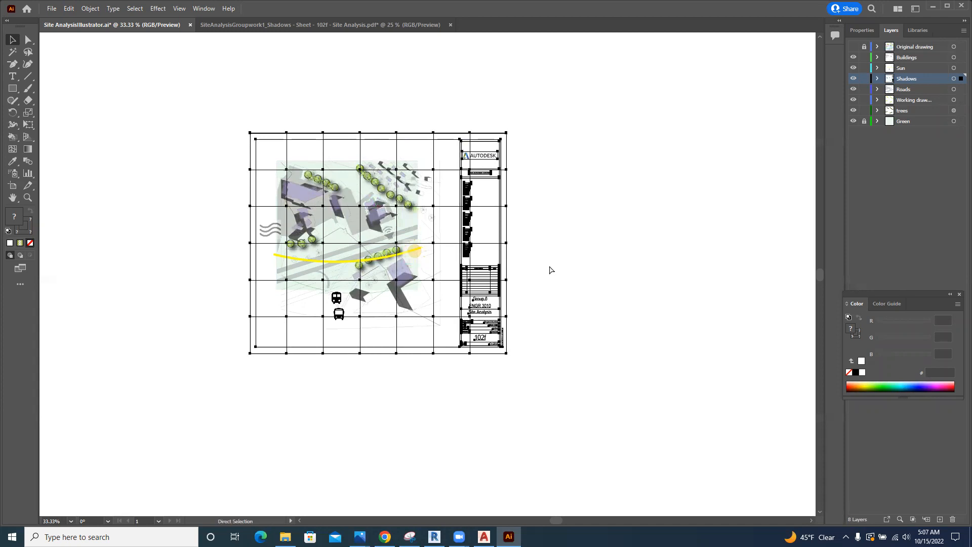
{"action": "key", "text": "ctrl+equal"}
{"action": "key", "text": "a"}
{"action": "key", "text": "ctrl+equal"}
{"action": "key", "text": "v"}
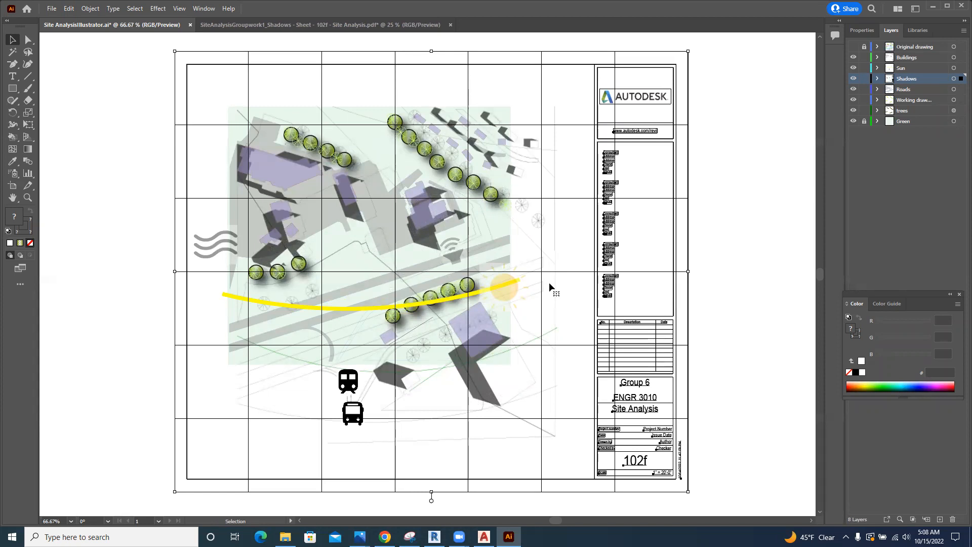
{"action": "key", "text": "shift+Left"}
{"action": "key", "text": "shift+Left"}
{"action": "key", "text": "shift+Left"}
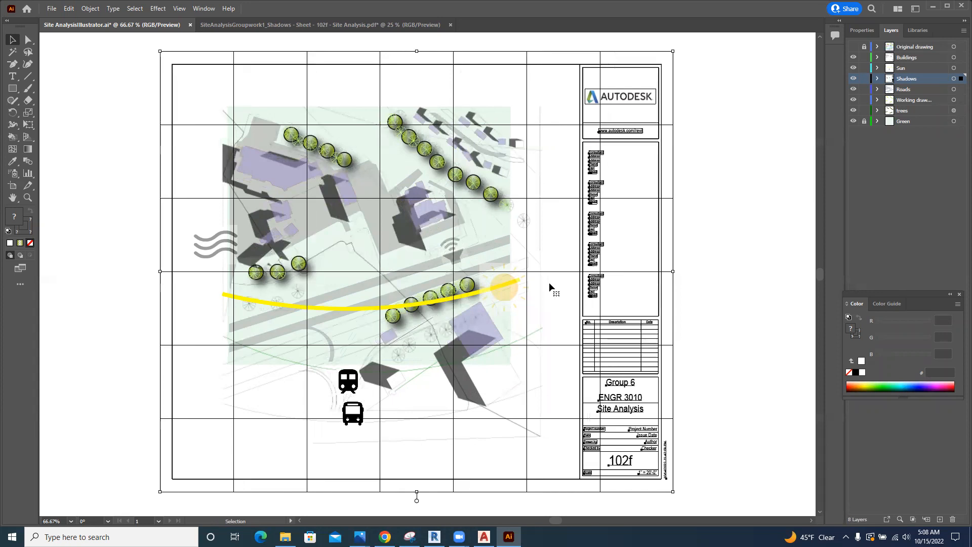
{"action": "key", "text": "shift+Up"}
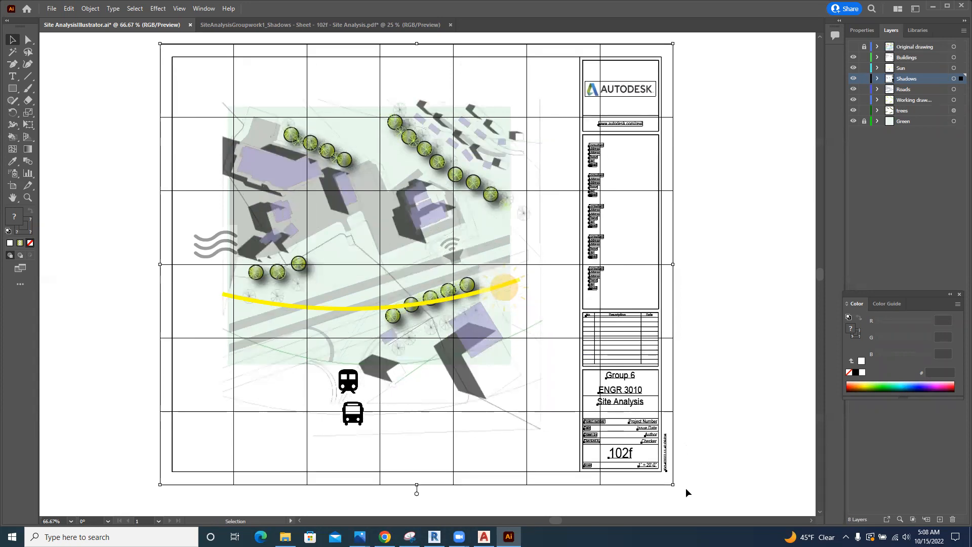
- Fine-tune the shadows sheet's size and position from its corners until each shadow meets its purple building, then deselect the sheet
{"action": "left_click_drag", "start_coordinate": [672, 484], "coordinate": [650, 437]}
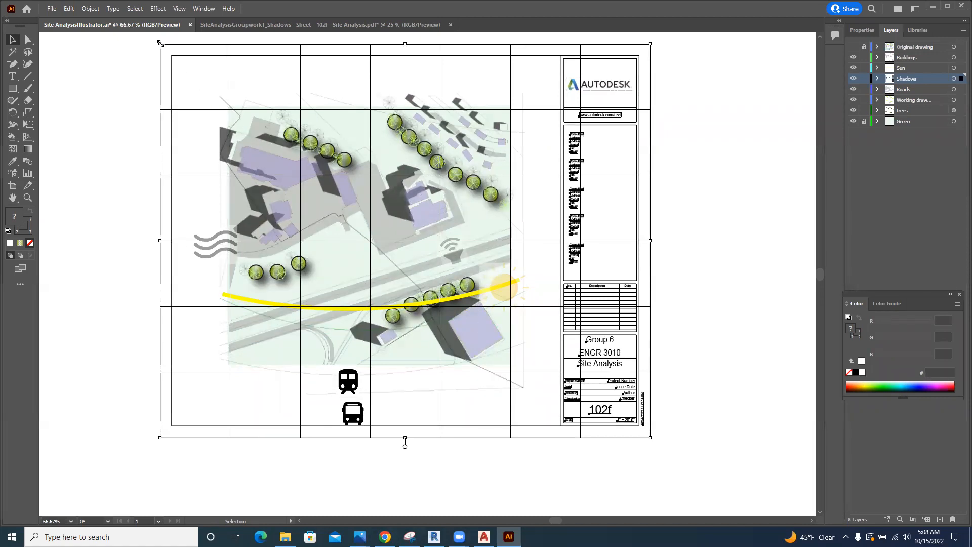
{"action": "left_click_drag", "start_coordinate": [160, 43], "coordinate": [170, 61]}
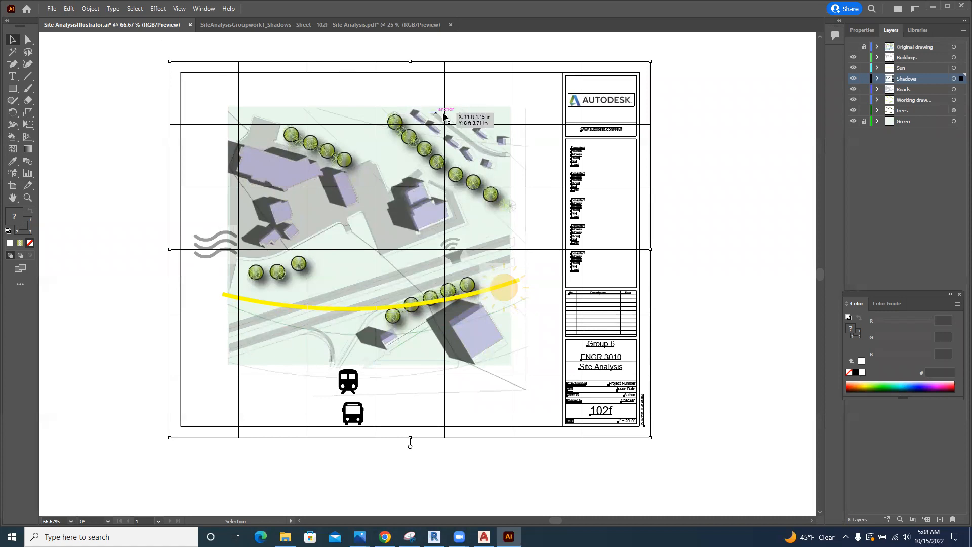
{"action": "left_click_drag", "start_coordinate": [651, 62], "coordinate": [645, 63]}
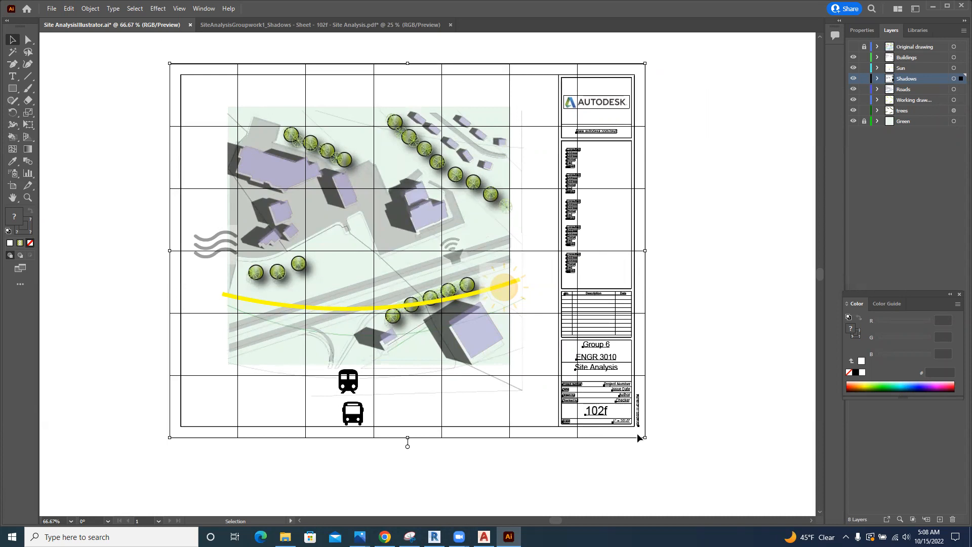
{"action": "left_click_drag", "start_coordinate": [645, 437], "coordinate": [647, 431]}
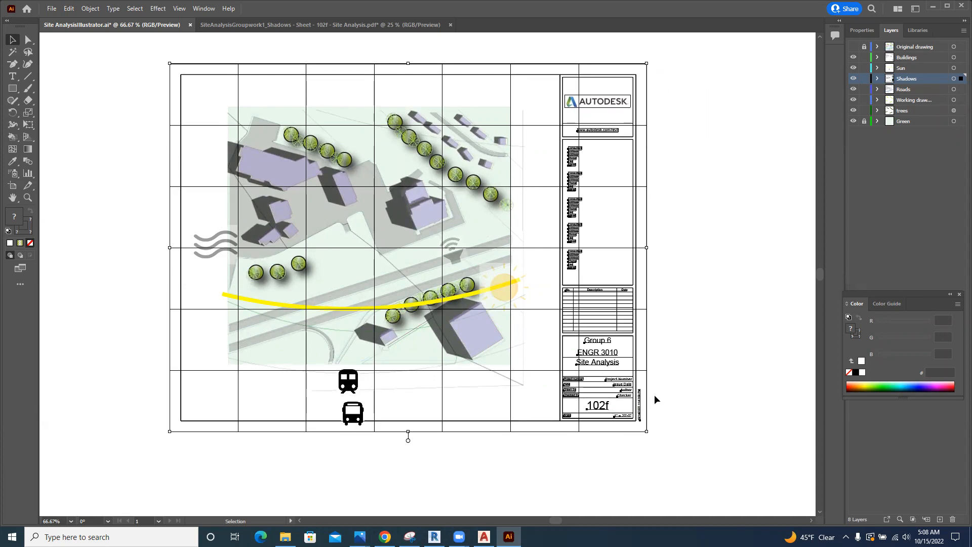
{"action": "key", "text": "shift+Up"}
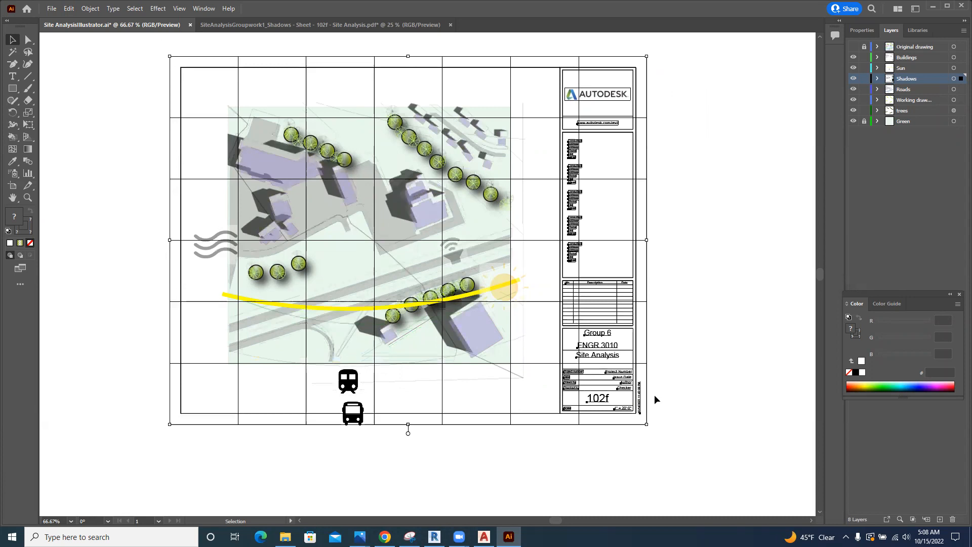
{"action": "key", "text": "shift+Down"}
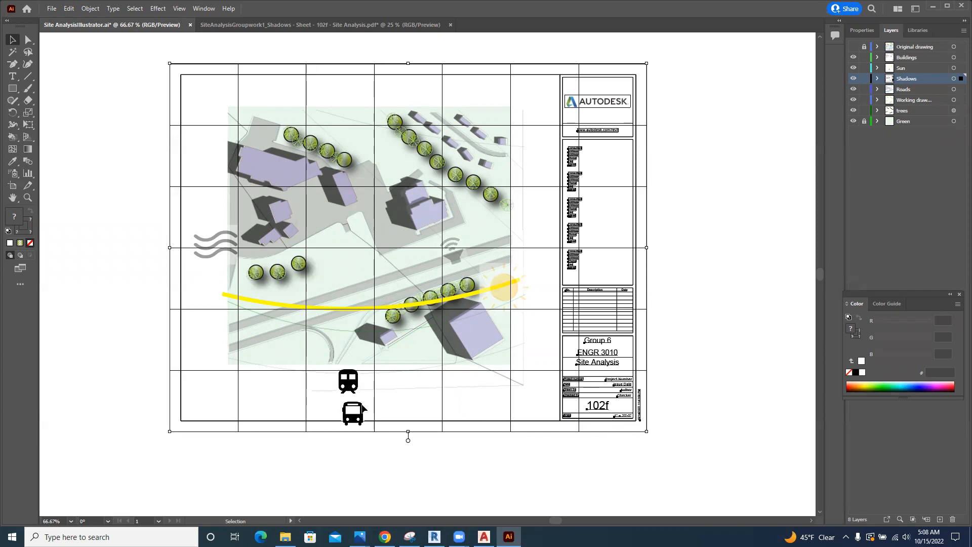
{"action": "left_click_drag", "start_coordinate": [169, 431], "coordinate": [170, 433]}
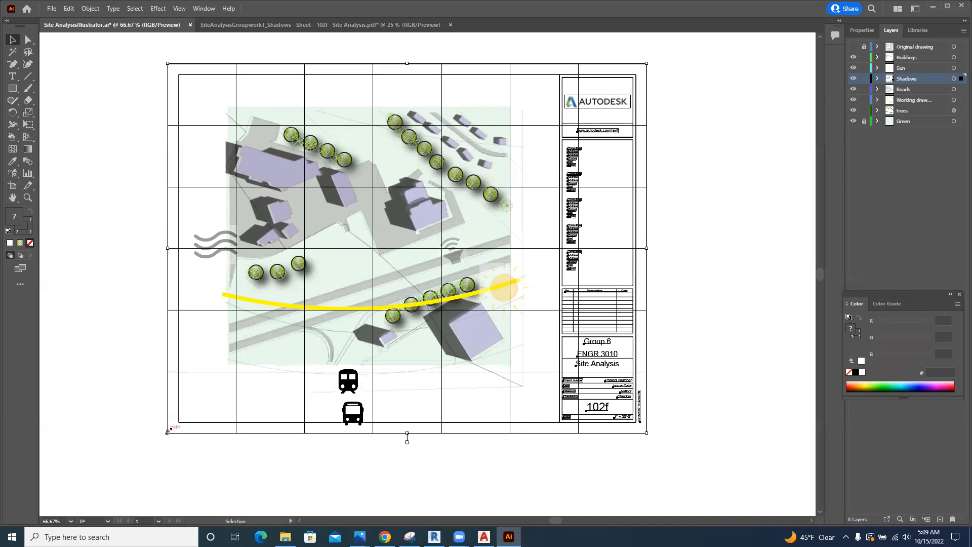
{"action": "left_click_drag", "start_coordinate": [168, 431], "coordinate": [168, 432]}
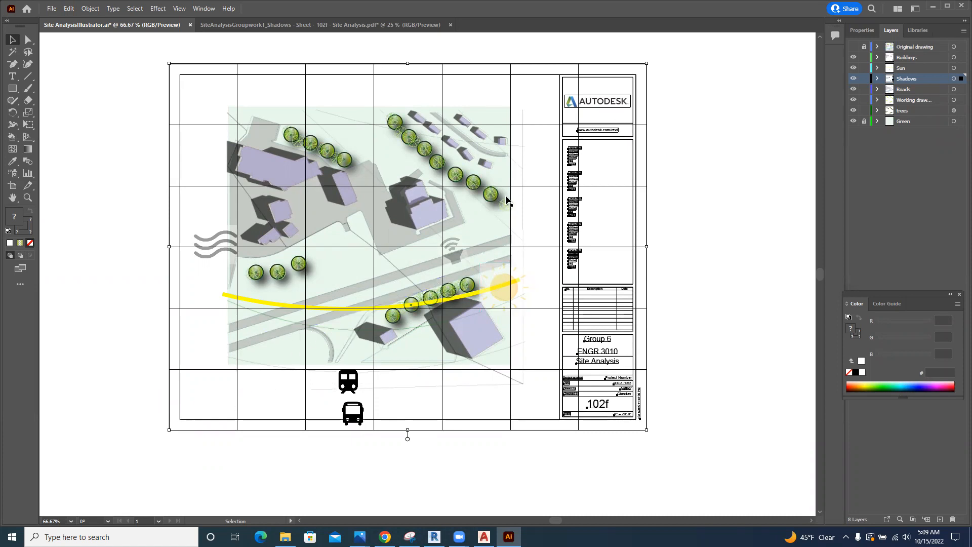
{"action": "left_click", "coordinate": [674, 186]}
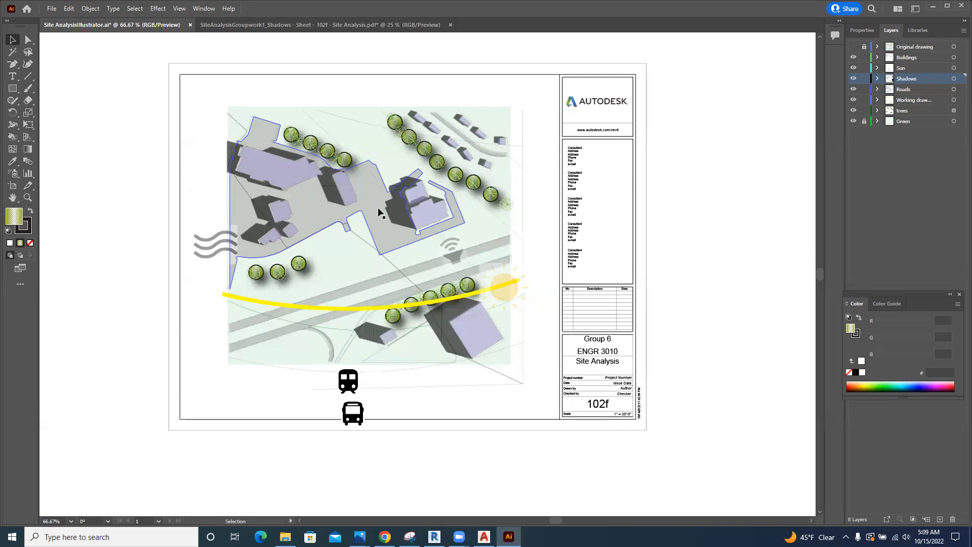
{"action": "left_click", "coordinate": [202, 238]}
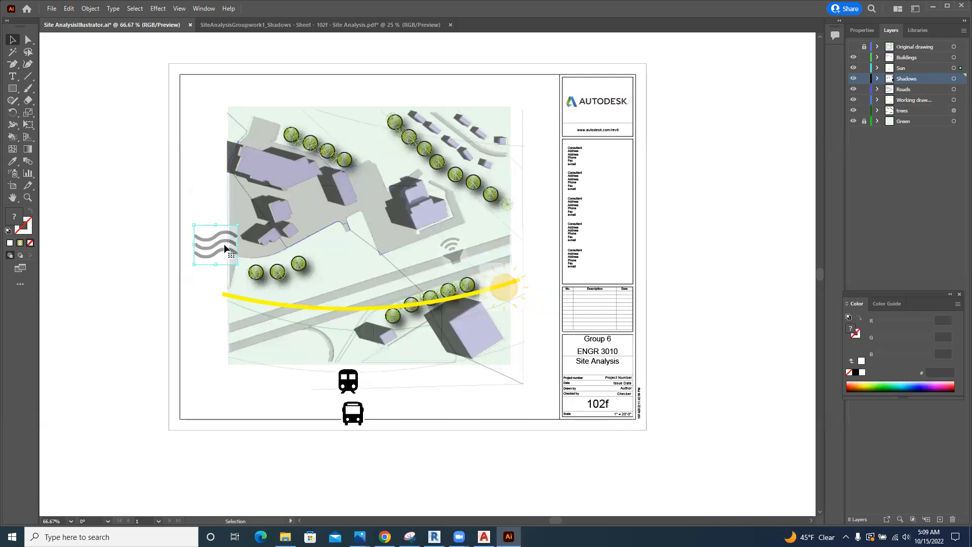
{"action": "left_click", "coordinate": [145, 240]}
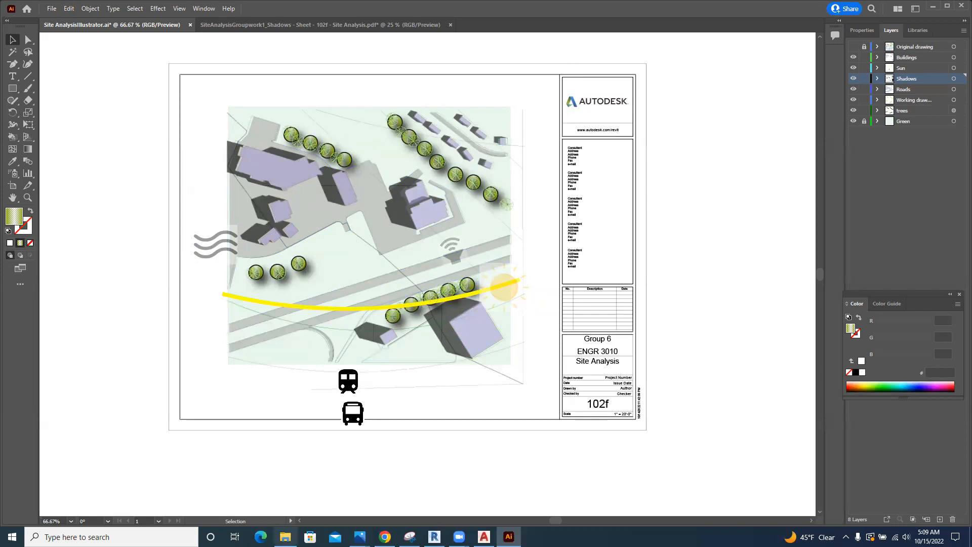
- Open the north PNG from the Downloads folder, copy the image to the clipboard, and return to Illustrator
{"action": "left_click", "coordinate": [285, 537]}
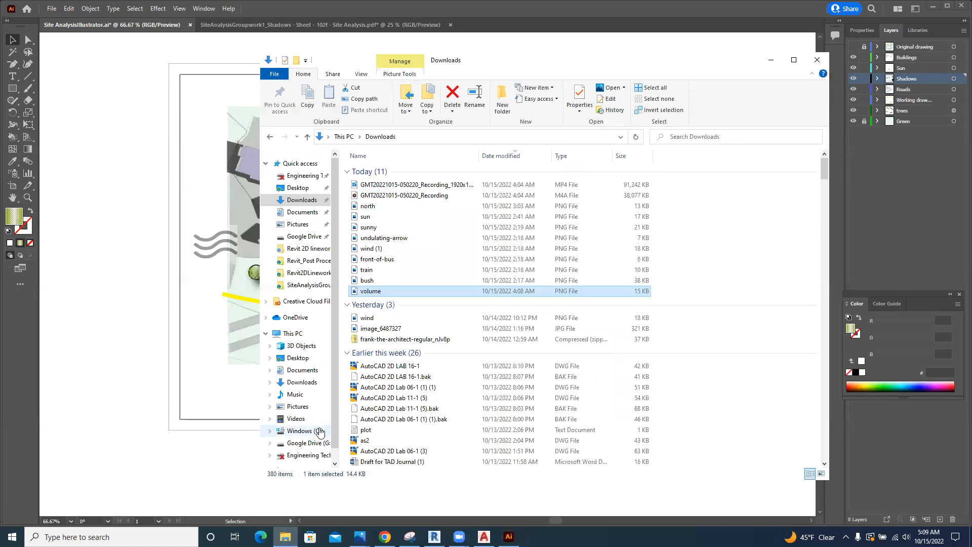
{"action": "left_click", "coordinate": [372, 206]}
{"action": "double_click", "coordinate": [372, 206]}
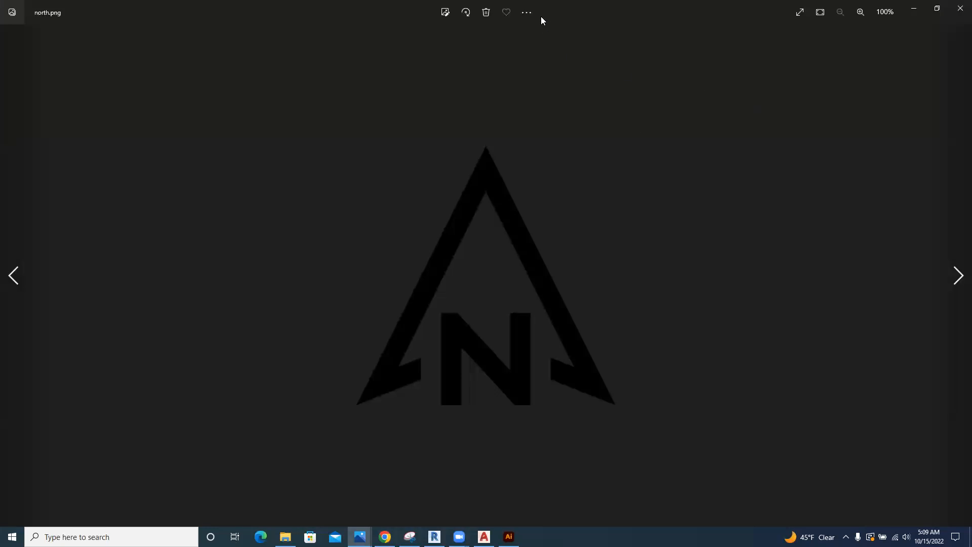
{"action": "left_click", "coordinate": [531, 13]}
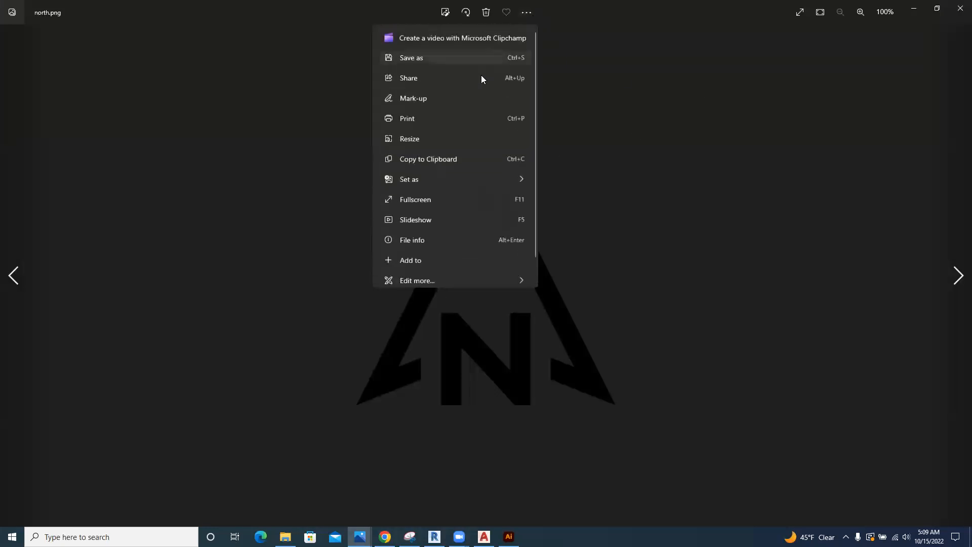
{"action": "left_click", "coordinate": [440, 158]}
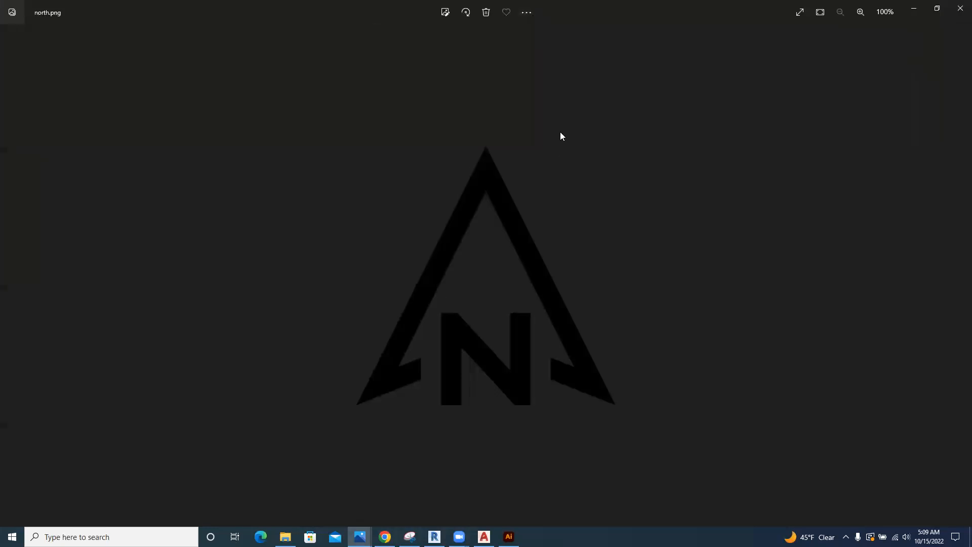
{"action": "left_click", "coordinate": [957, 10]}
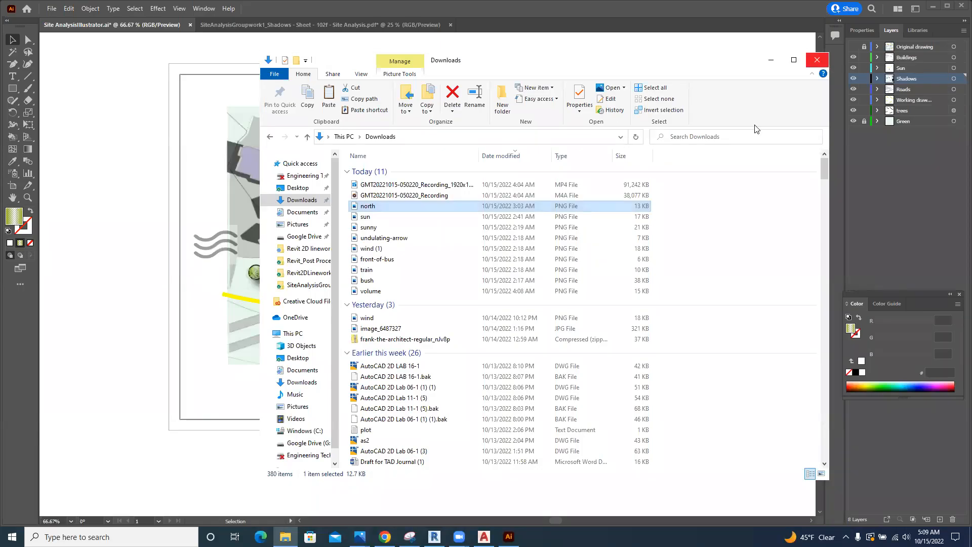
{"action": "left_click", "coordinate": [816, 60]}
- Paste the north arrow onto the Shadows layer, scale it down and place it beside the title block near the sheet's upper edge
{"action": "key", "text": "ctrl"}
{"action": "key", "text": "ctrl+v"}
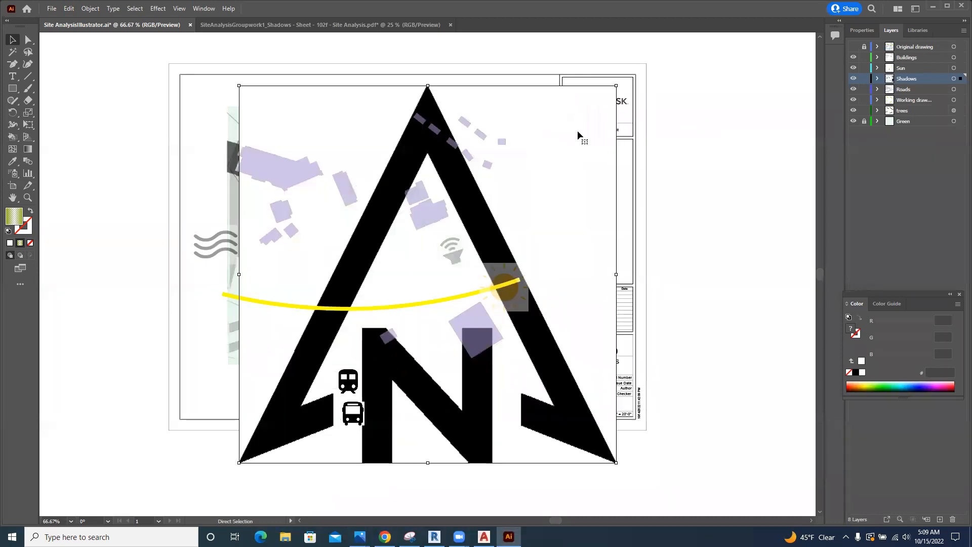
{"action": "left_click_drag", "start_coordinate": [239, 86], "coordinate": [522, 102]}
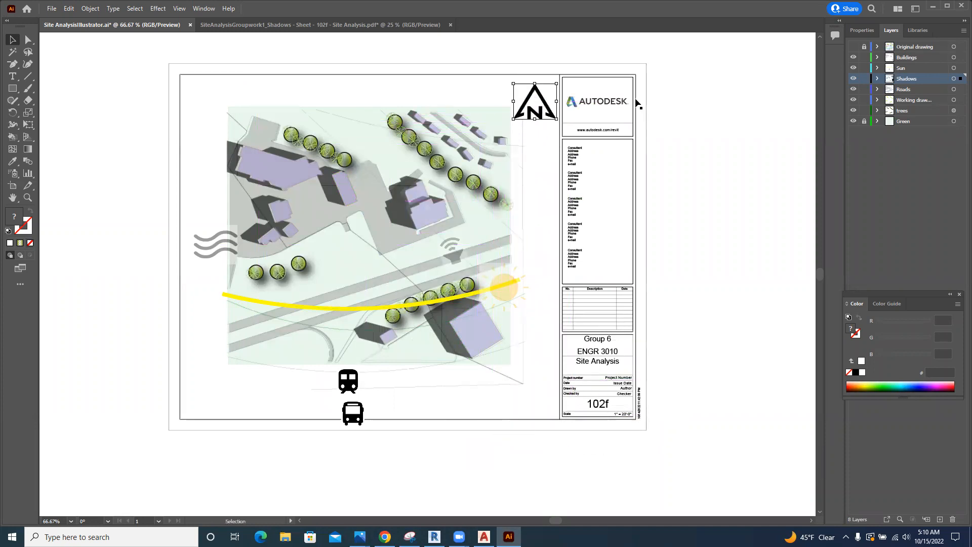
{"action": "left_click", "coordinate": [690, 120]}
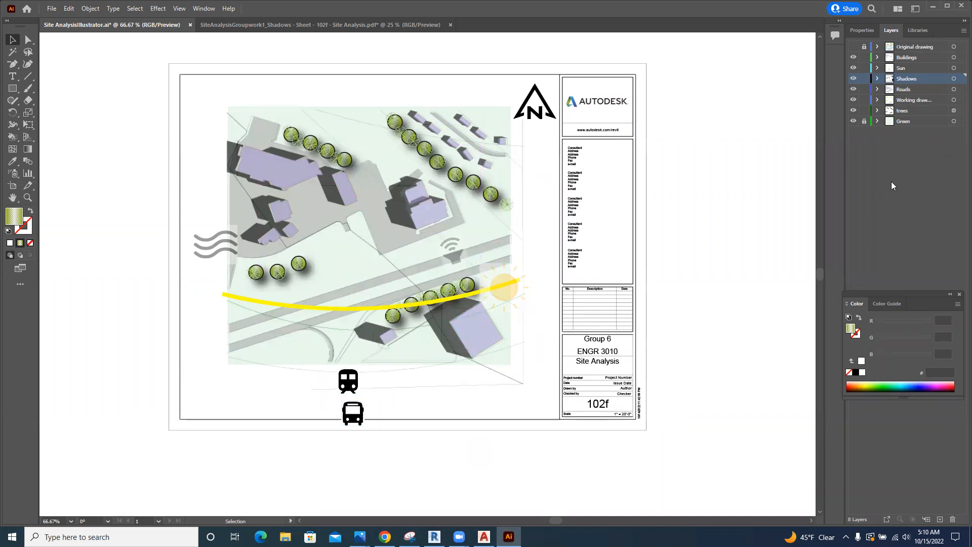
- Nudge the bus icon up below the train icon so it sits inside the sheet's border
{"action": "left_click", "coordinate": [911, 109]}
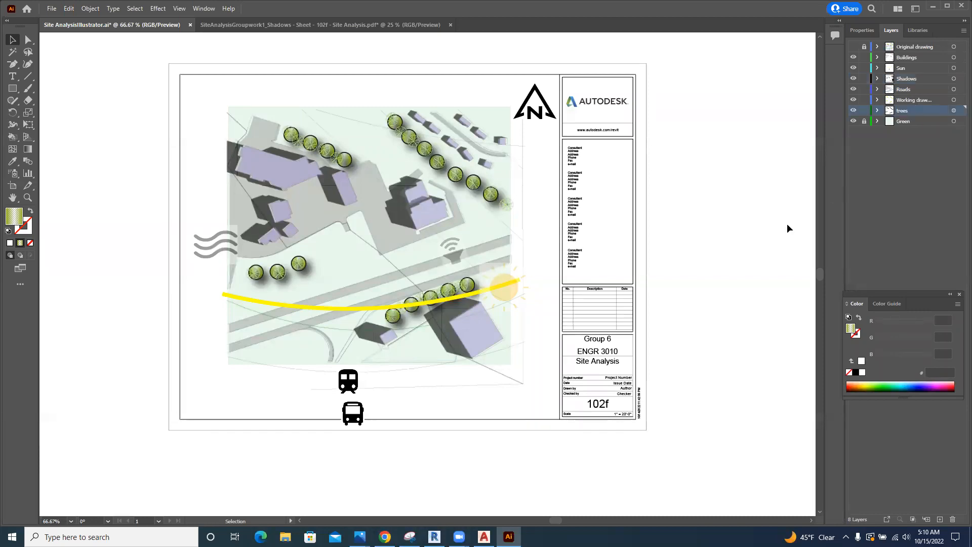
{"action": "left_click", "coordinate": [353, 409]}
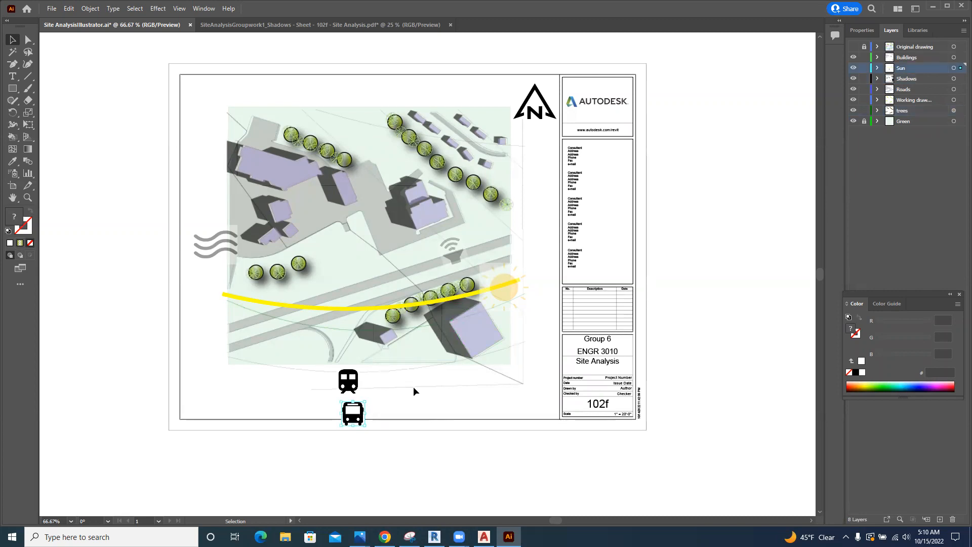
{"action": "key", "text": "shift+Up"}
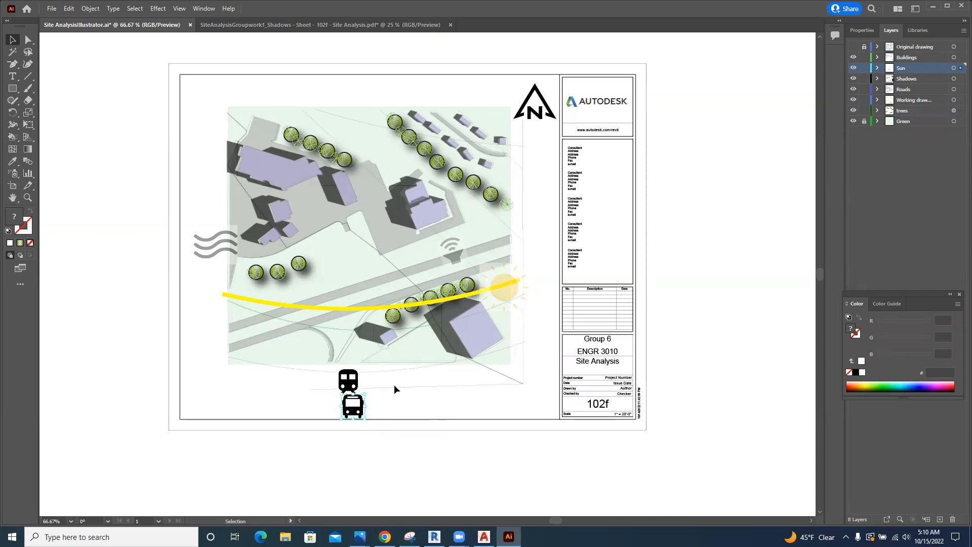
{"action": "left_click", "coordinate": [389, 369]}
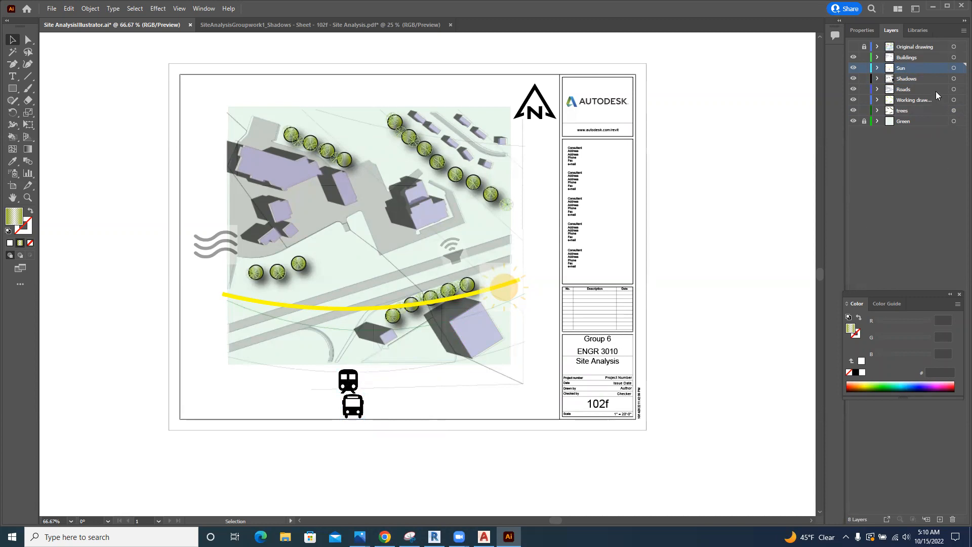
{"action": "left_click", "coordinate": [906, 112]}
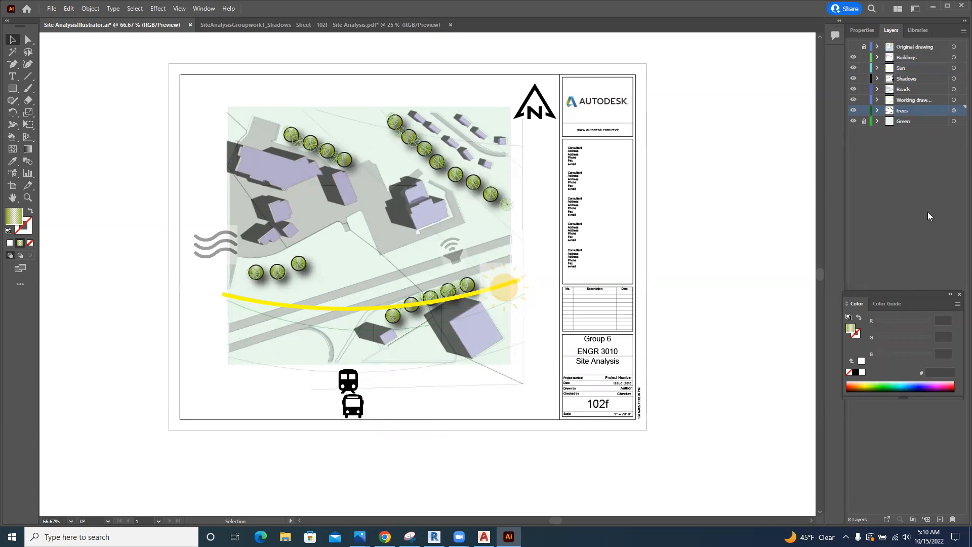
{"action": "left_click", "coordinate": [909, 122]}
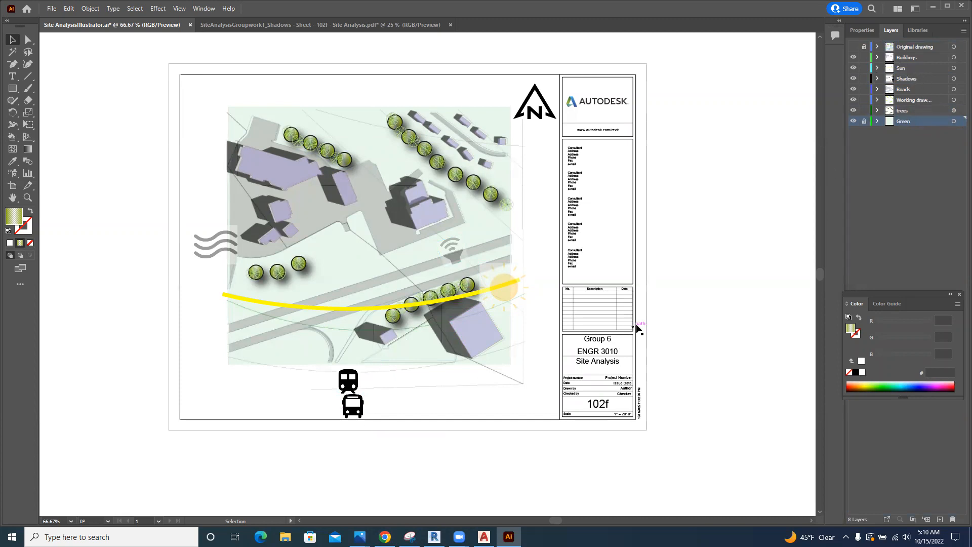
- Make the Sun layer active and scale the bus icon down slightly below the train icon
{"action": "left_click", "coordinate": [904, 70]}
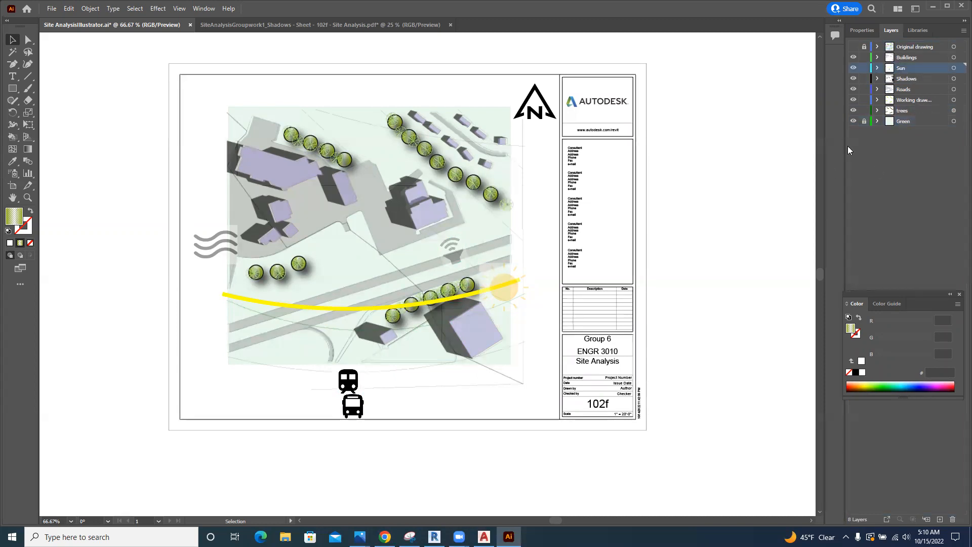
{"action": "left_click_drag", "start_coordinate": [443, 369], "coordinate": [373, 419]}
{"action": "left_click", "coordinate": [365, 395]}
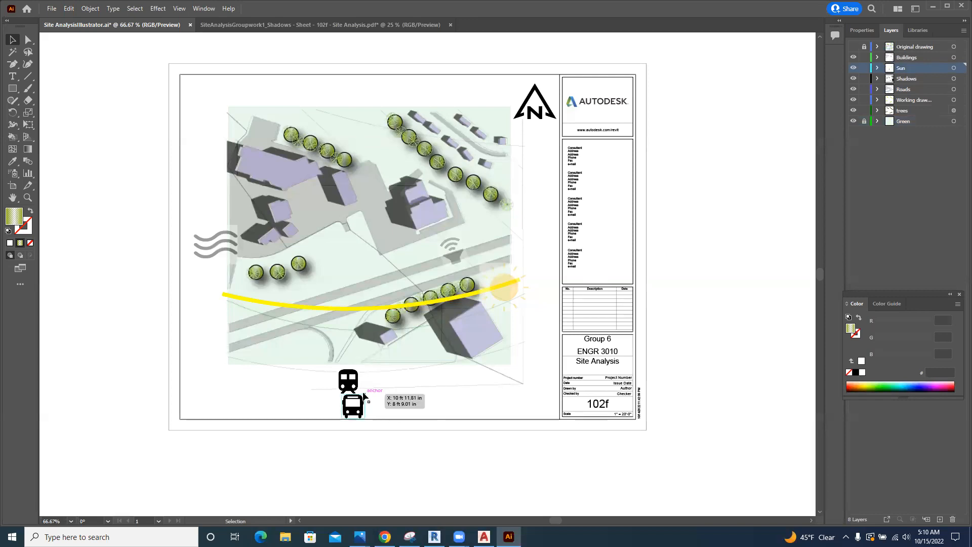
{"action": "left_click_drag", "start_coordinate": [364, 393], "coordinate": [360, 398]}
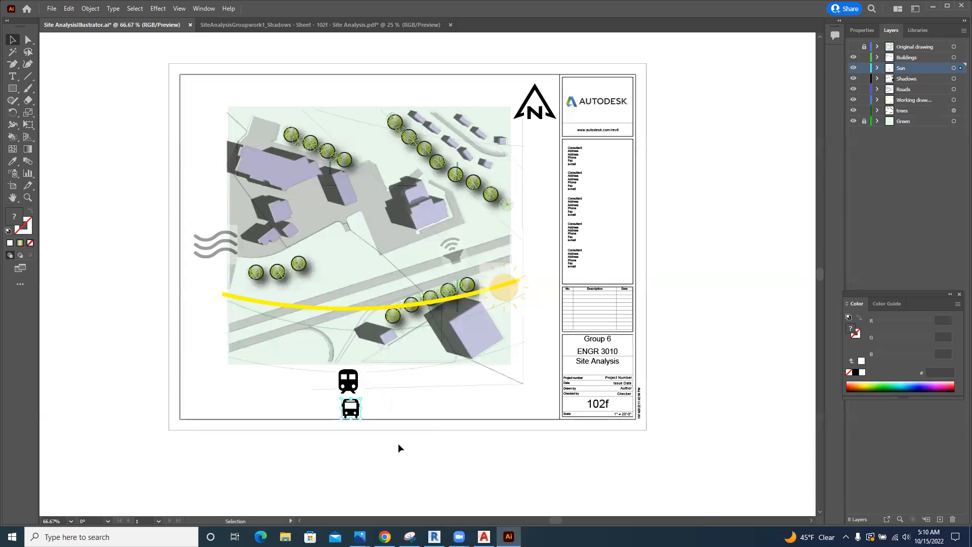
- Nudge the bus icon diagonally down and to the right of the train icon, inside the sheet border, and deselect it
{"action": "key", "text": "shift+Up"}
{"action": "key", "text": "shift+Up"}
{"action": "key", "text": "shift+Down"}
{"action": "key", "text": "shift+Down"}
{"action": "key", "text": "shift+Right"}
{"action": "key", "text": "shift+Right"}
{"action": "key", "text": "shift+Right"}
{"action": "key", "text": "shift+Right"}
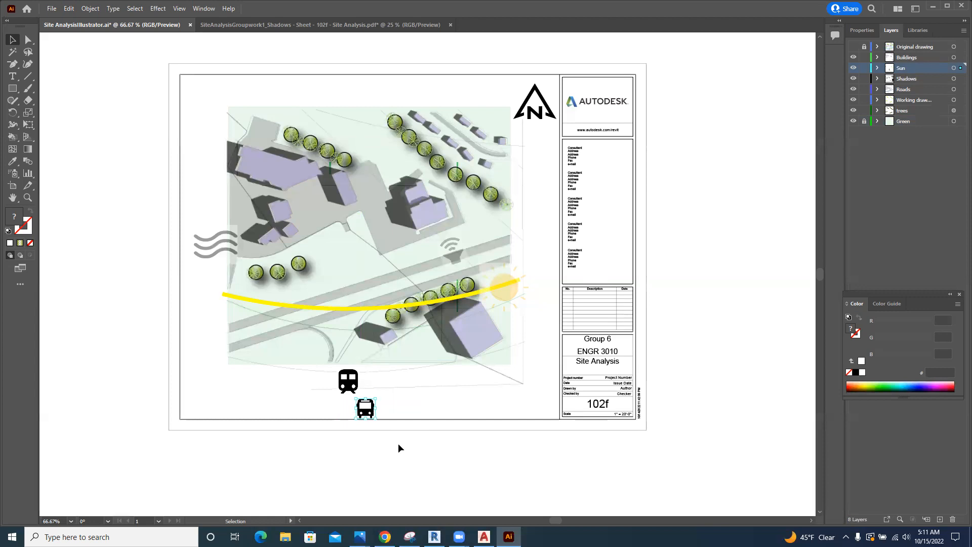
{"action": "key", "text": "shift+Up"}
{"action": "key", "text": "shift+Up"}
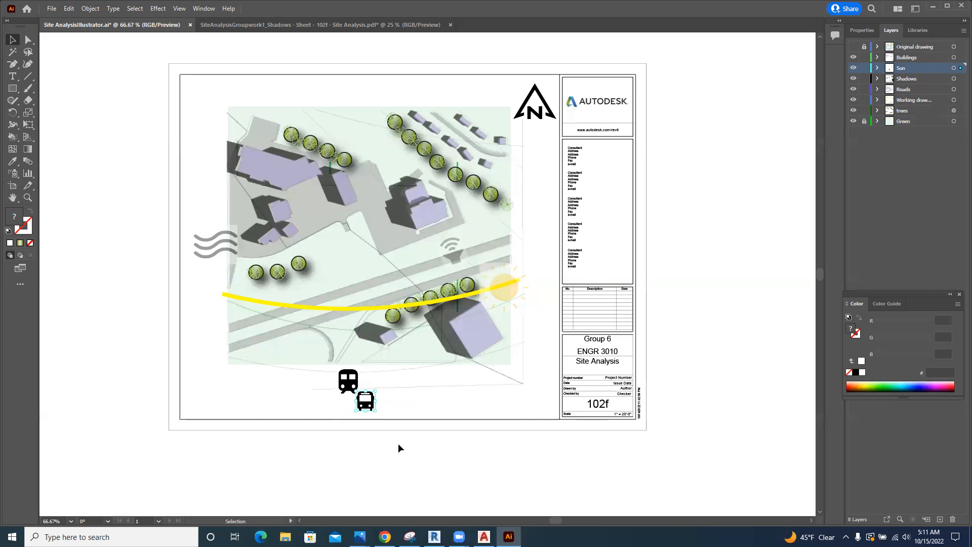
{"action": "key", "text": "shift+Right"}
{"action": "key", "text": "shift+Right"}
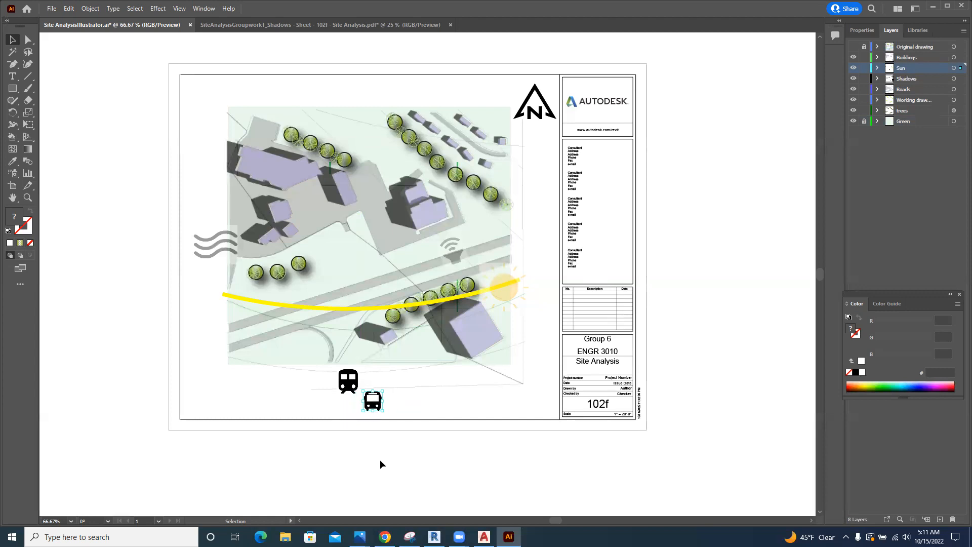
{"action": "left_click", "coordinate": [382, 458]}
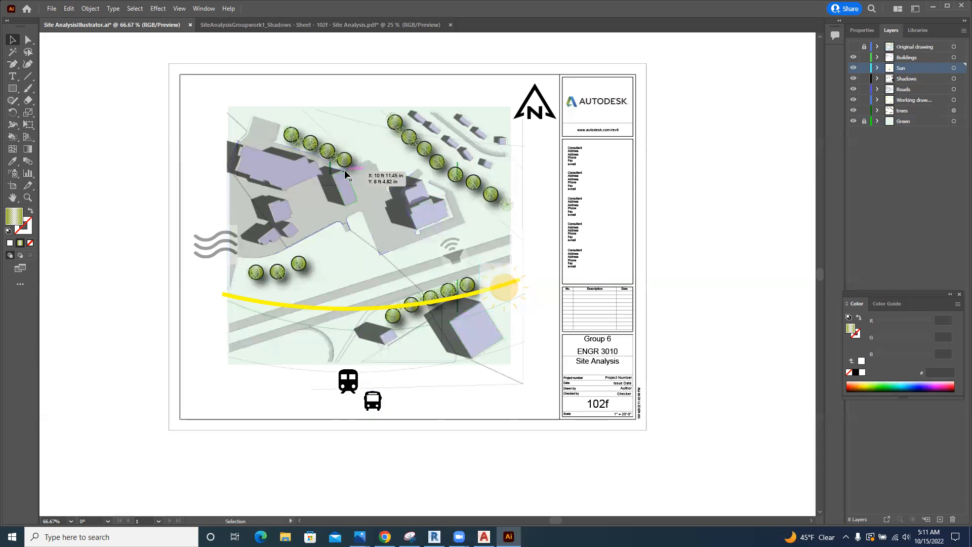
- Add a new layer above the Sun layer and name it Text, with the Type tool active
{"action": "left_click", "coordinate": [12, 77]}
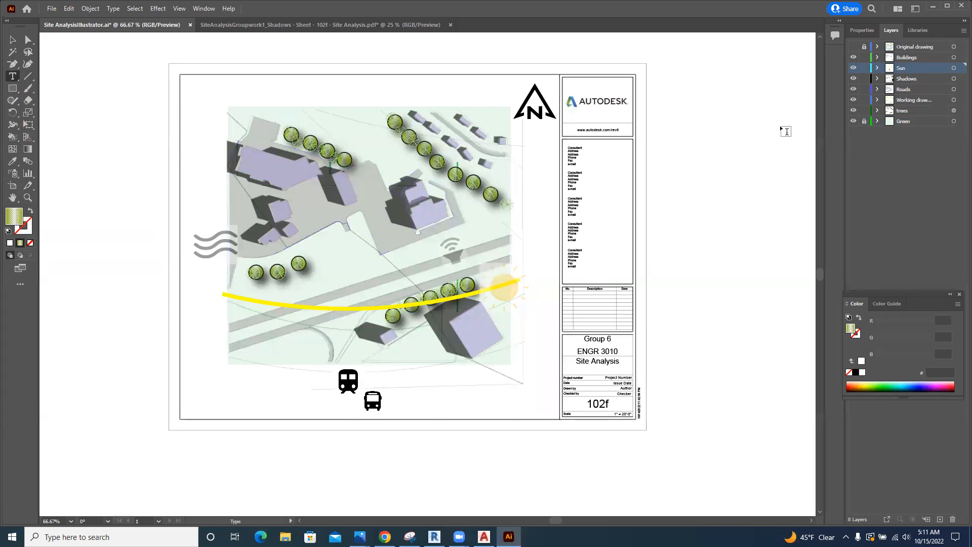
{"action": "left_click", "coordinate": [898, 204]}
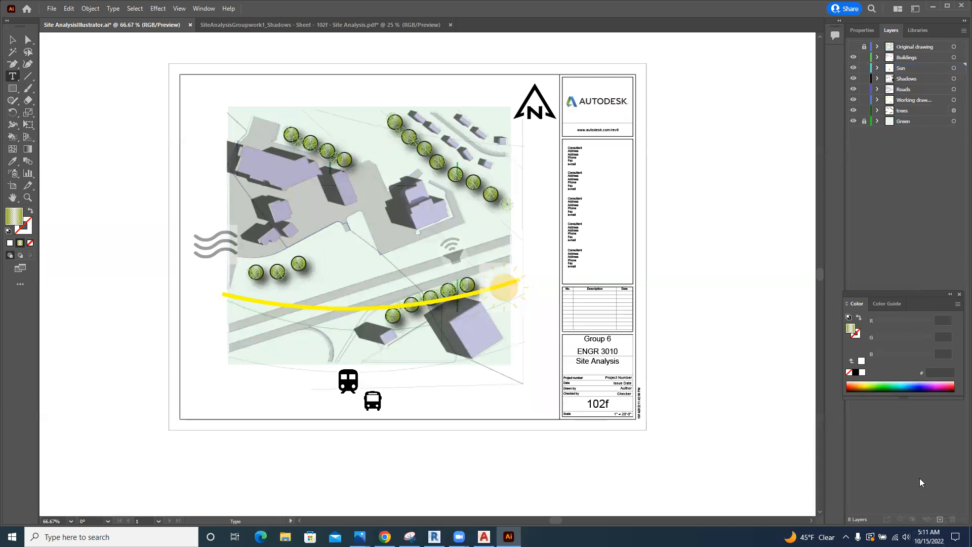
{"action": "left_click", "coordinate": [939, 519]}
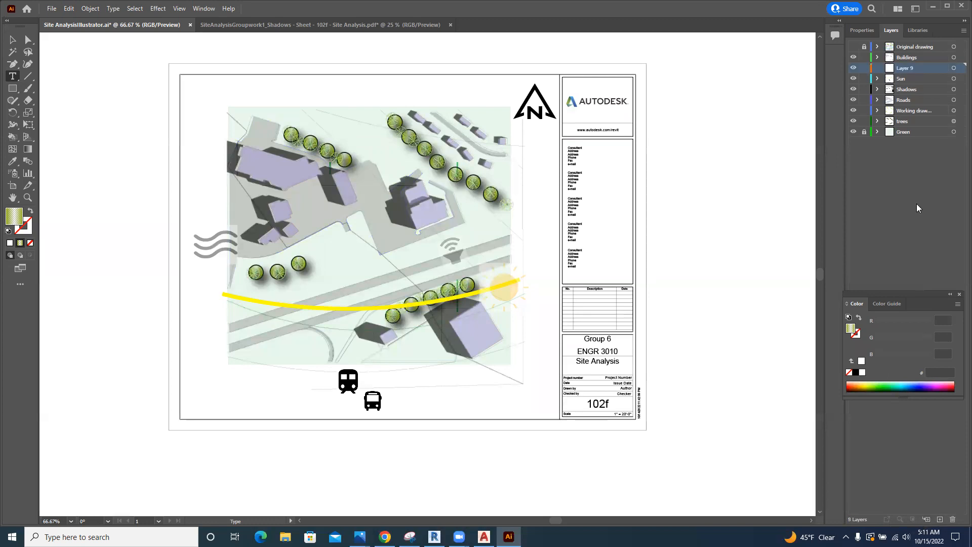
{"action": "double_click", "coordinate": [906, 68]}
{"action": "type", "text": "Text"}
{"action": "left_click", "coordinate": [930, 166]}
- Set the font to Source Sans Variable and start a text object just right of the bus icon
{"action": "left_click", "coordinate": [861, 31]}
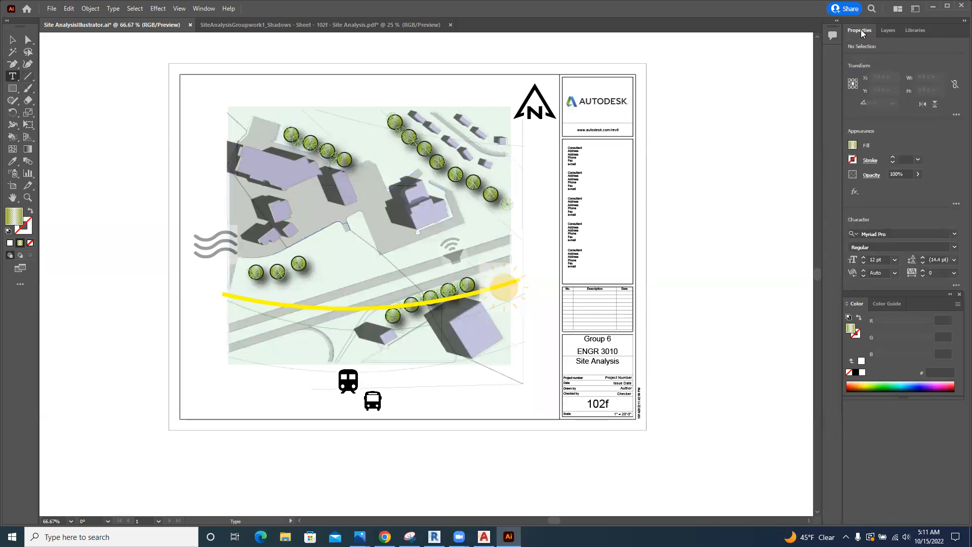
{"action": "left_click", "coordinate": [954, 234]}
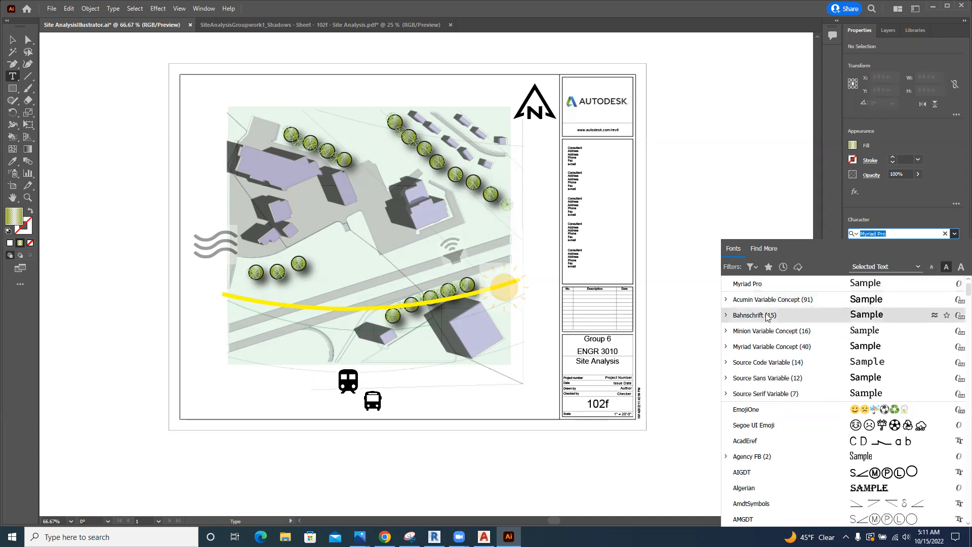
{"action": "left_click", "coordinate": [770, 378]}
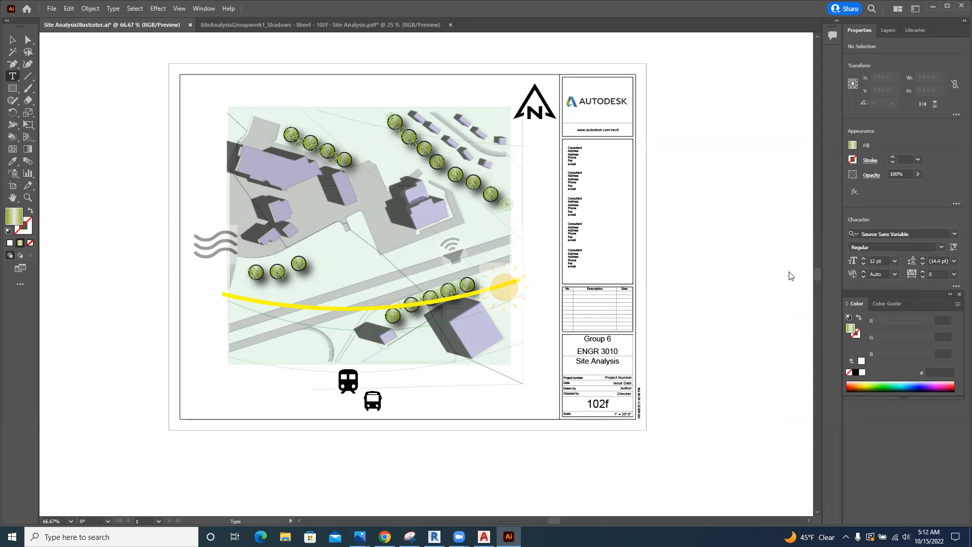
{"action": "left_click", "coordinate": [393, 403]}
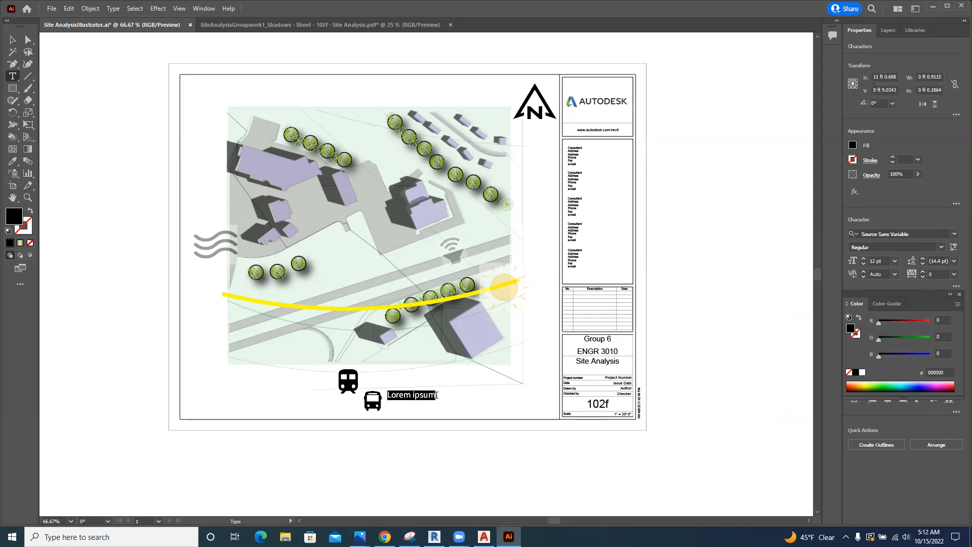
- Switch to Revit, open the Site floor plan, save the project, and locate the transit distance note below the site
{"action": "left_click", "coordinate": [434, 536]}
{"action": "scroll", "coordinate": [68, 390], "scroll_direction": "up", "scroll_amount": 3}
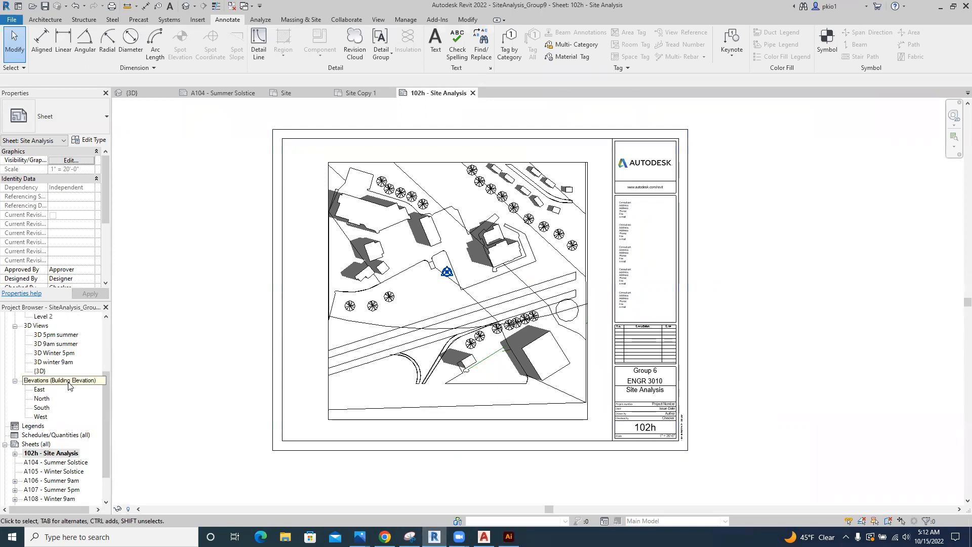
{"action": "scroll", "coordinate": [69, 387], "scroll_direction": "up", "scroll_amount": 3}
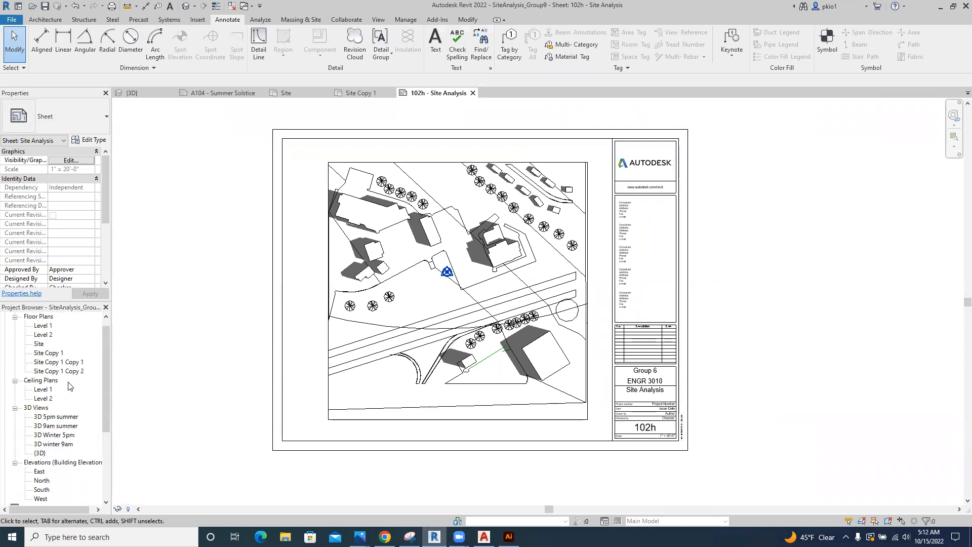
{"action": "double_click", "coordinate": [38, 344]}
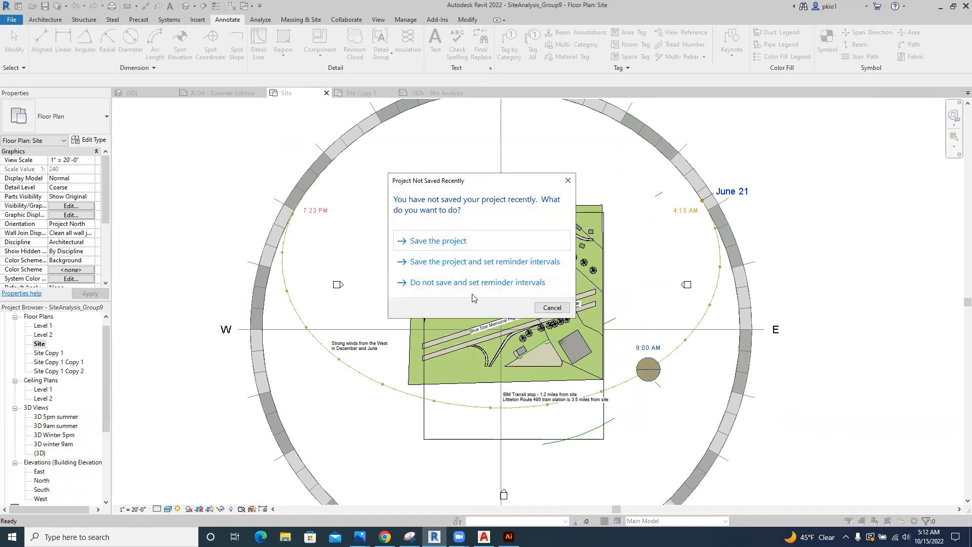
{"action": "left_click", "coordinate": [454, 240]}
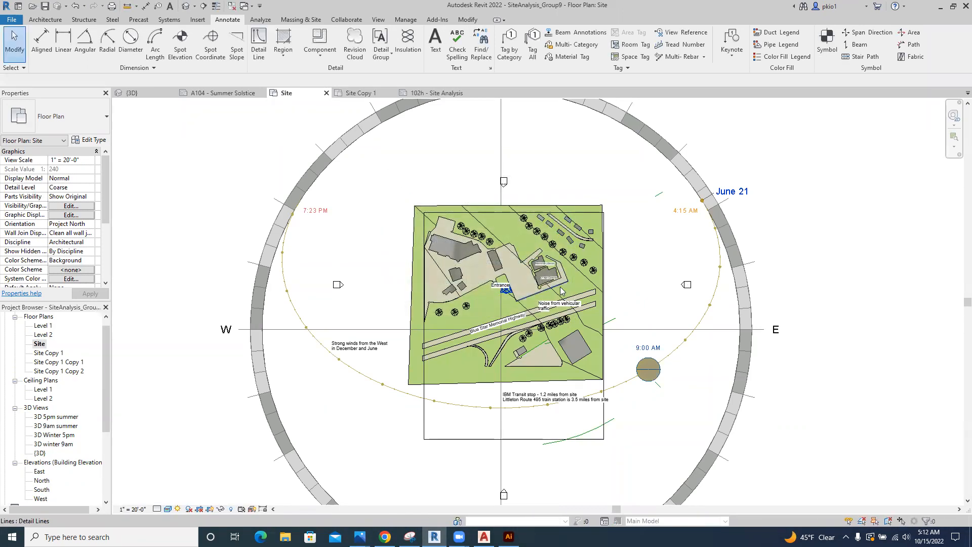
{"action": "scroll", "coordinate": [540, 390], "scroll_direction": "up", "scroll_amount": 4}
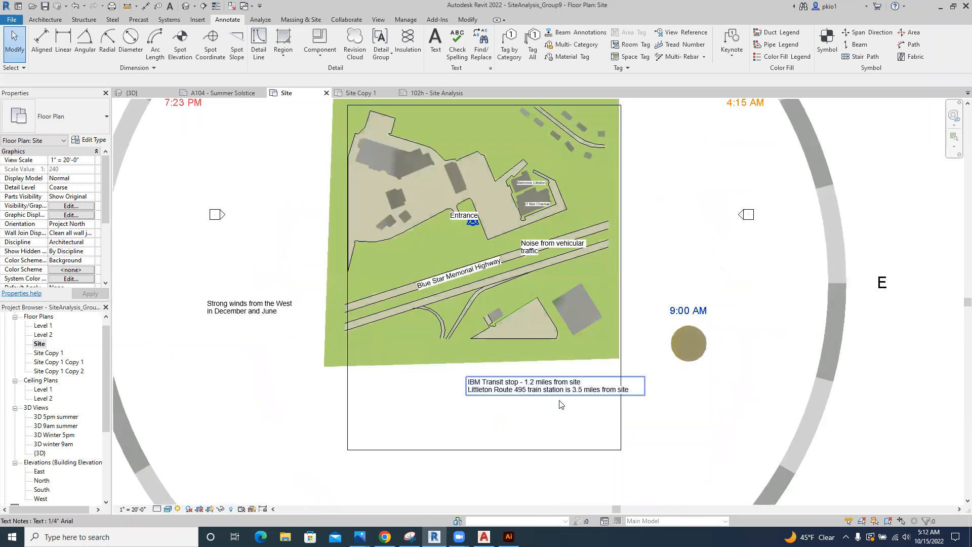
{"action": "scroll", "coordinate": [560, 405], "scroll_direction": "up", "scroll_amount": 2}
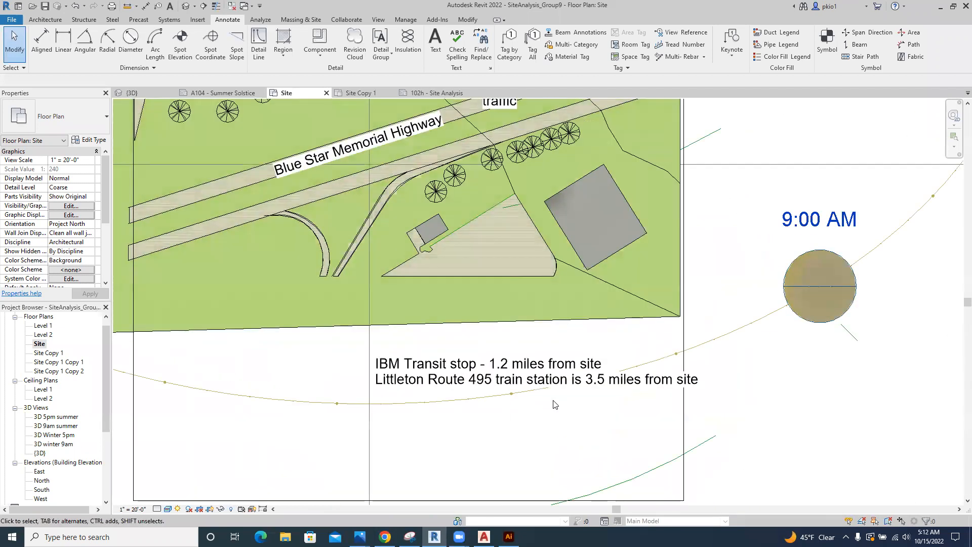
- Copy both lines of the IBM Transit stop and Littleton Route 495 train station text note
{"action": "left_click", "coordinate": [556, 374]}
{"action": "left_click", "coordinate": [699, 381]}
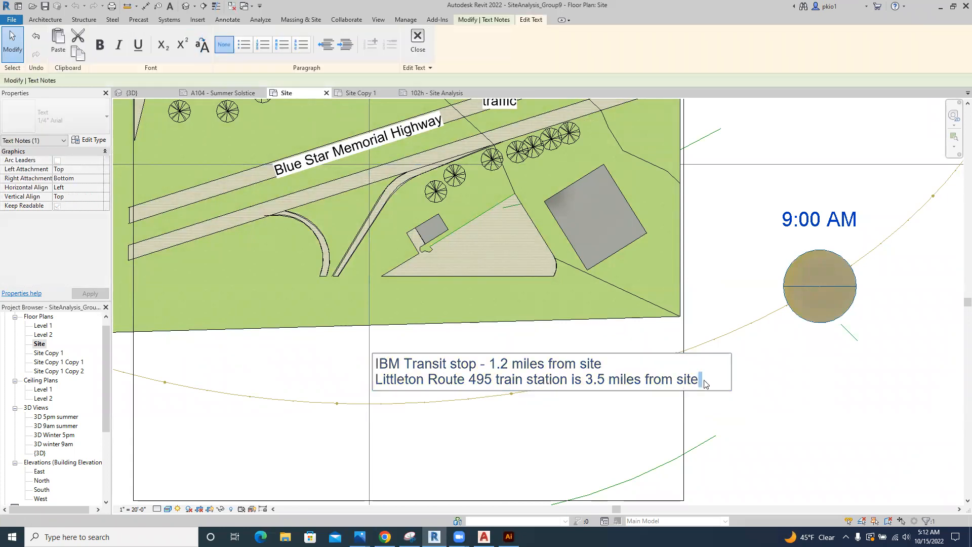
{"action": "left_click_drag", "start_coordinate": [701, 382], "coordinate": [371, 364]}
{"action": "key", "text": "ctrl+c"}
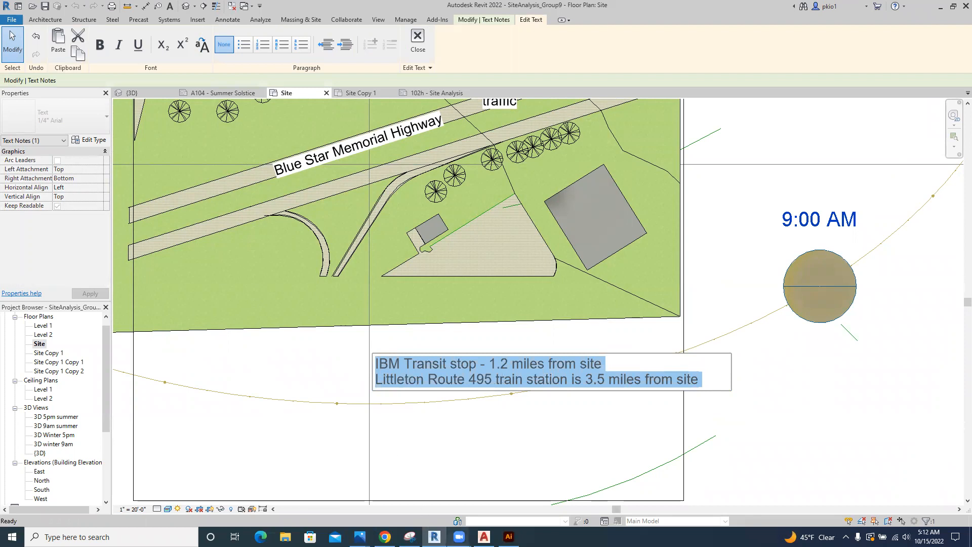
- Return to Illustrator and replace the placeholder text beside the bus icon with the copied transit note
{"action": "left_click", "coordinate": [509, 536]}
{"action": "double_click", "coordinate": [420, 394]}
{"action": "left_click_drag", "start_coordinate": [436, 395], "coordinate": [389, 394]}
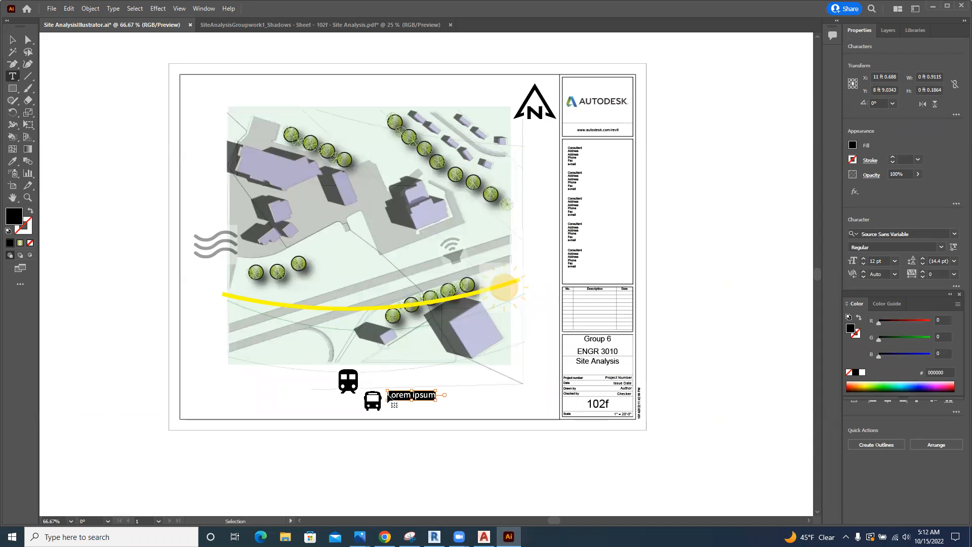
{"action": "key", "text": "ctrl+v"}
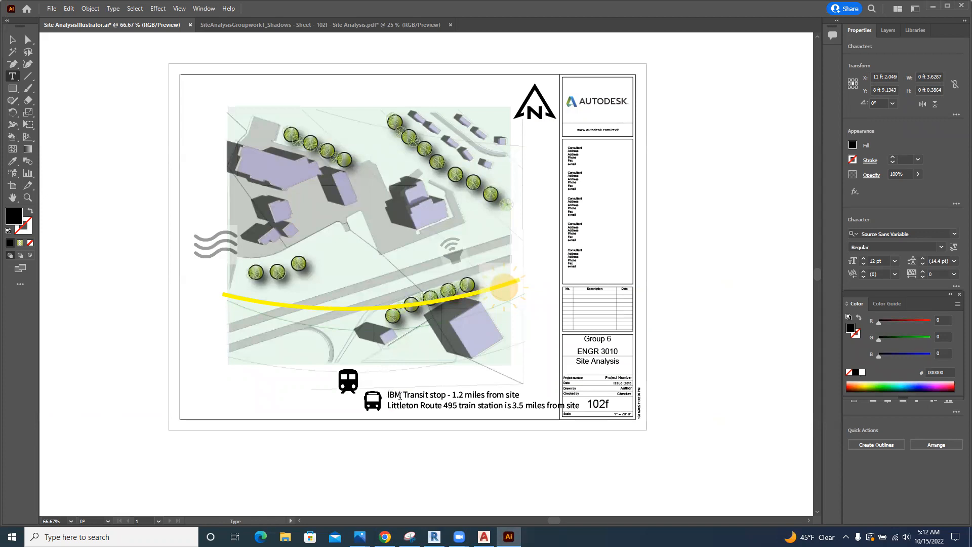
- Set both lines of the transit text to 10 pt so they fit inside the title block, and deselect the text
{"action": "left_click_drag", "start_coordinate": [579, 405], "coordinate": [383, 398]}
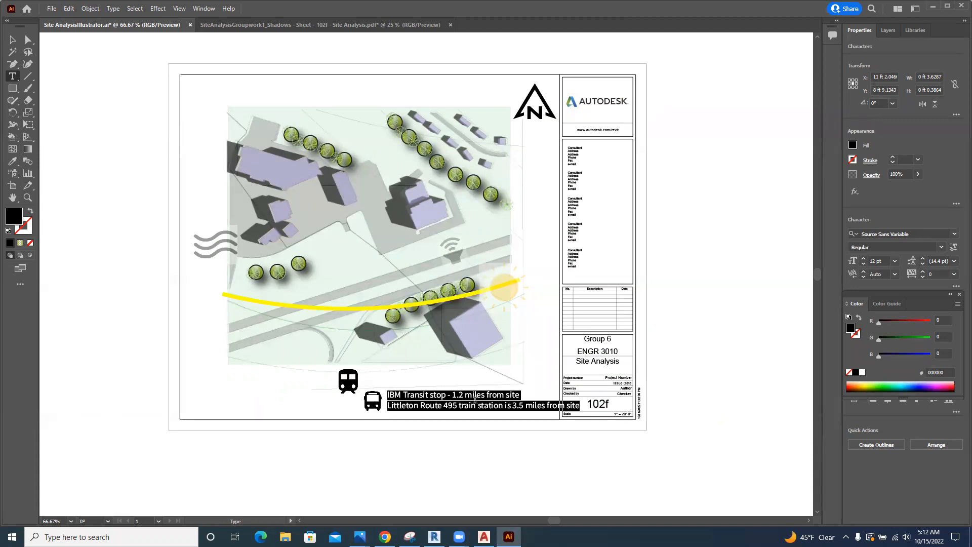
{"action": "left_click", "coordinate": [894, 261]}
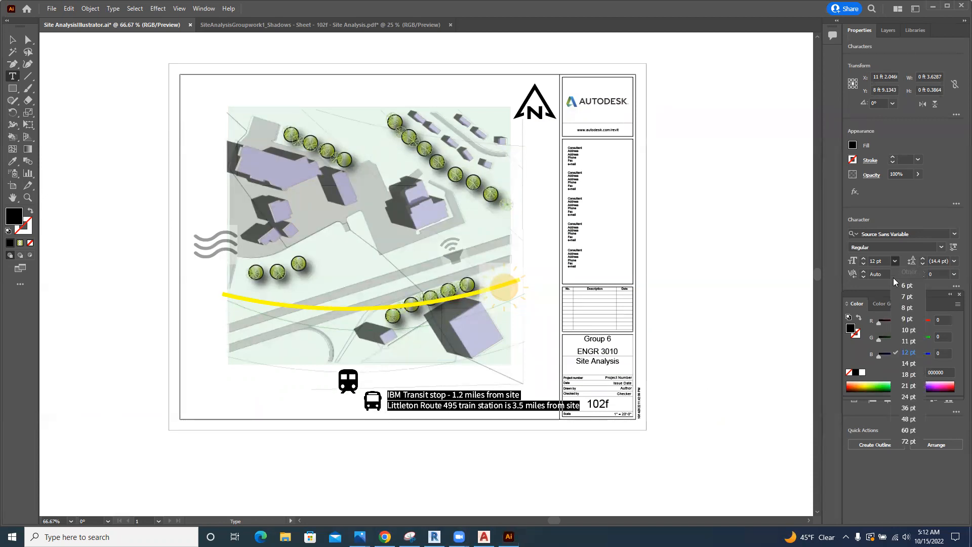
{"action": "left_click", "coordinate": [905, 330]}
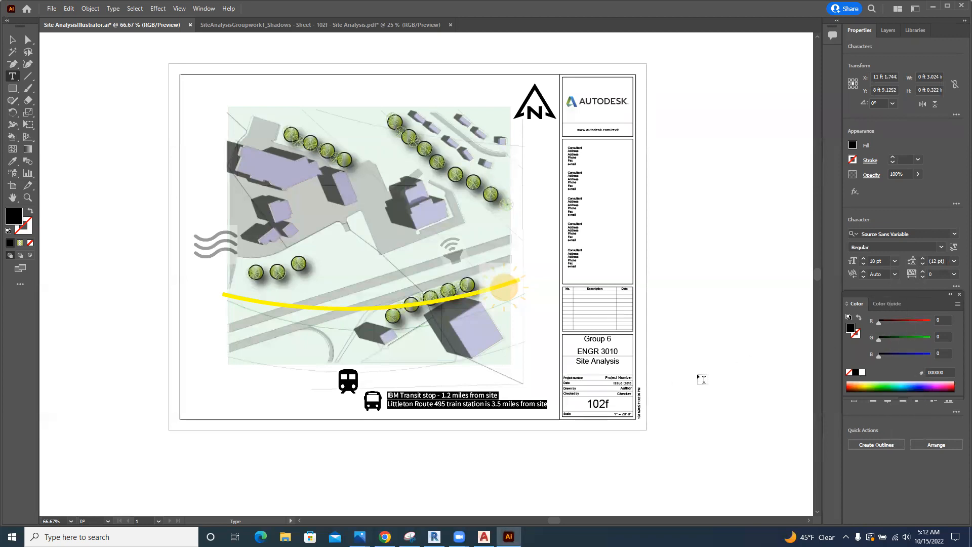
{"action": "left_click", "coordinate": [701, 379]}
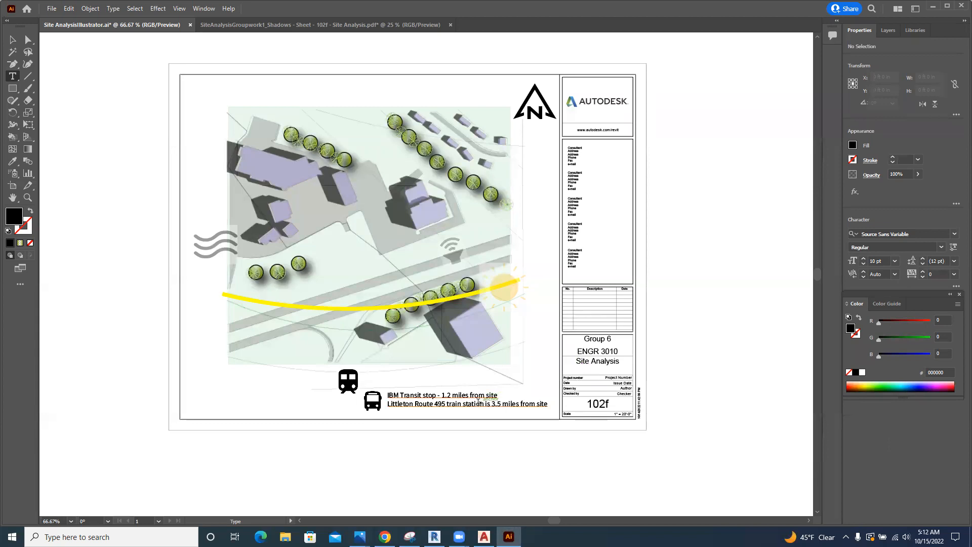
{"action": "left_click", "coordinate": [338, 386]}
{"action": "key", "text": "Escape"}
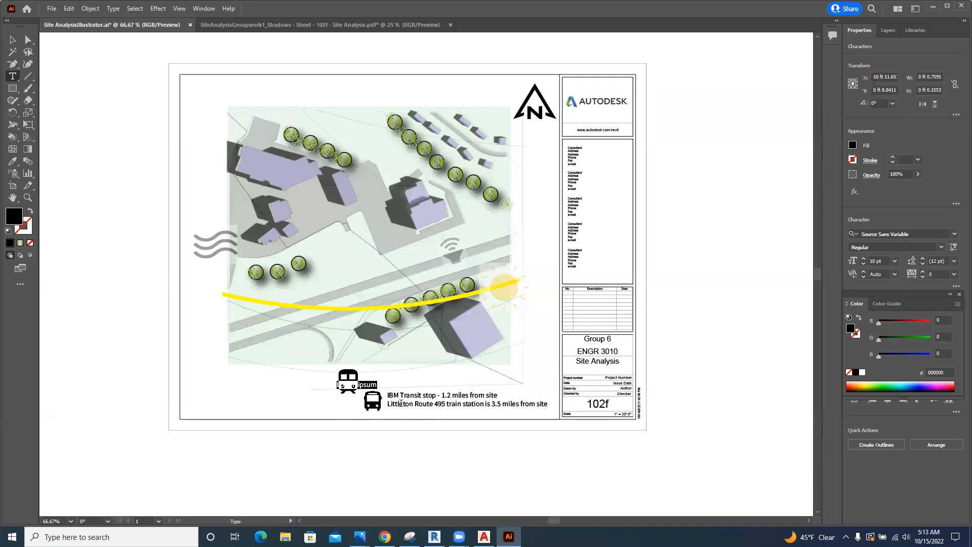
{"action": "key", "text": "Delete"}
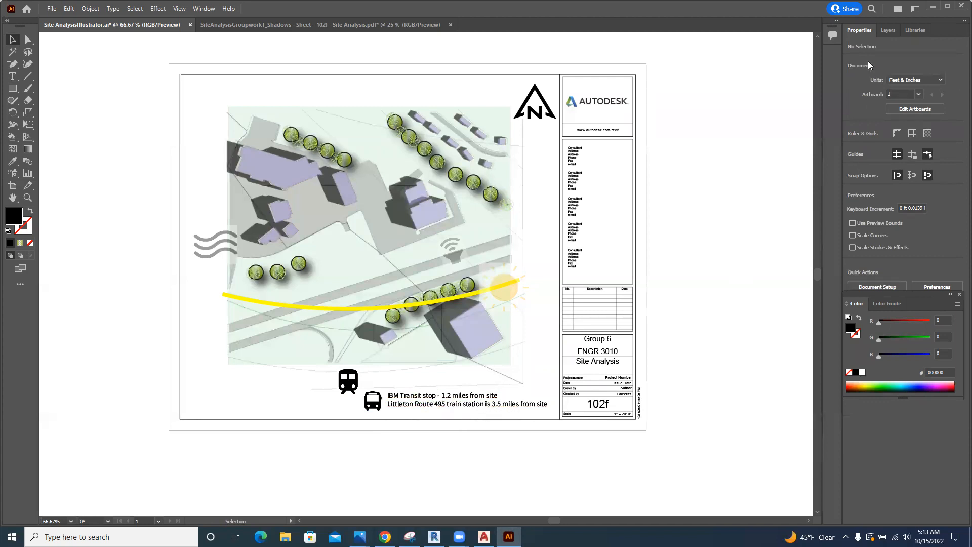
- Make the Sun layer active and nudge the bus icon up so it sits directly beside the train icon
{"action": "left_click", "coordinate": [888, 32]}
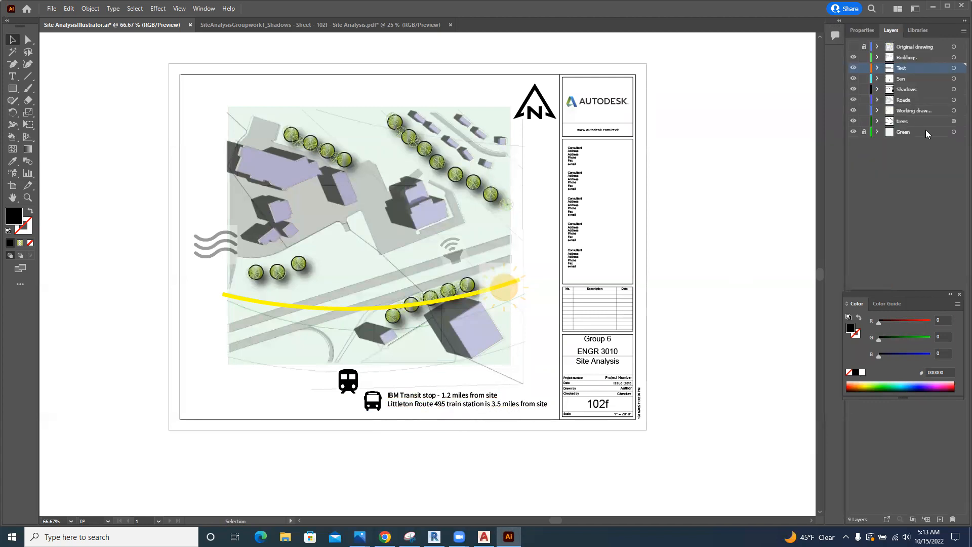
{"action": "left_click", "coordinate": [903, 78]}
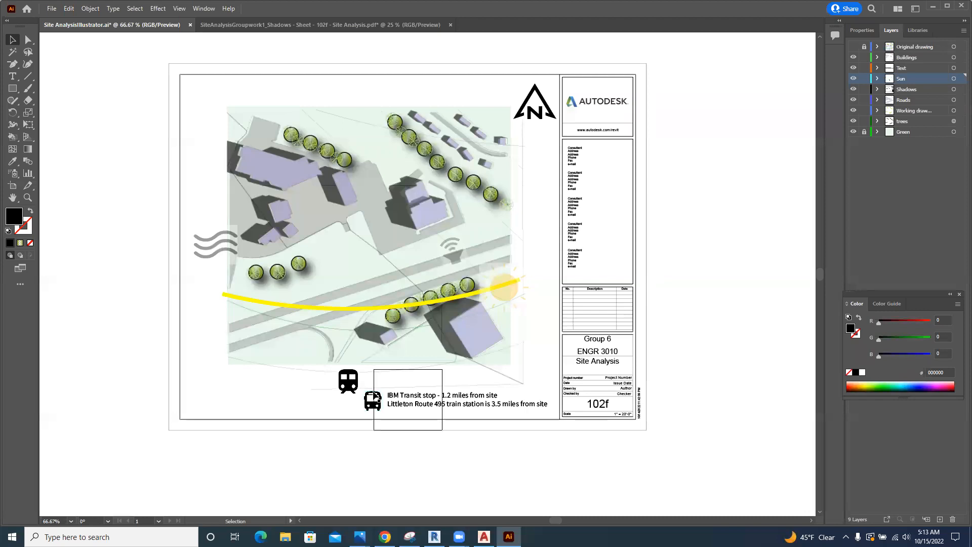
{"action": "left_click", "coordinate": [373, 400]}
{"action": "key", "text": "Up"}
{"action": "key", "text": "Up"}
{"action": "key", "text": "Up"}
{"action": "key", "text": "Up"}
{"action": "key", "text": "Up"}
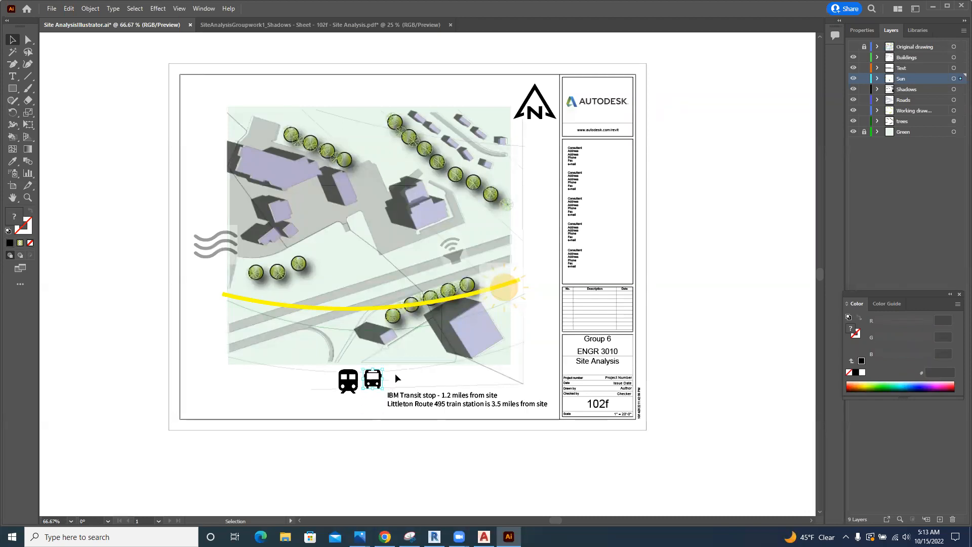
{"action": "key", "text": "Down"}
{"action": "key", "text": "Down"}
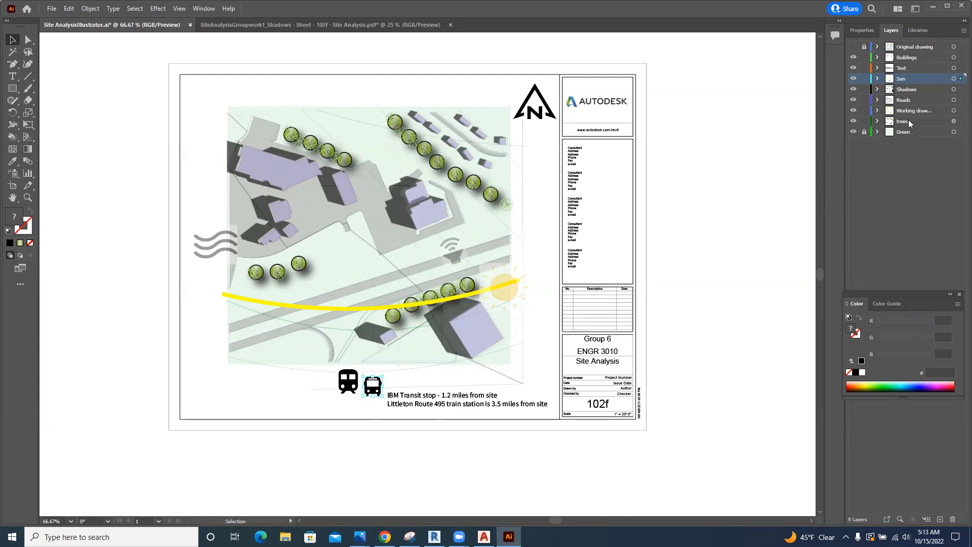
- Make the Text layer active and nudge the two-line transit note up beside the bus icon, leaving it deselected
{"action": "left_click", "coordinate": [903, 70]}
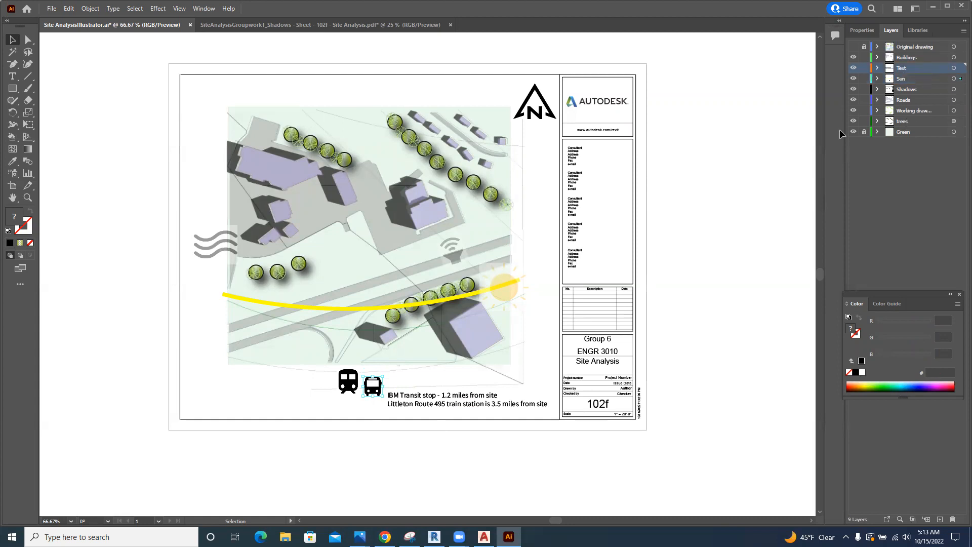
{"action": "left_click", "coordinate": [473, 400]}
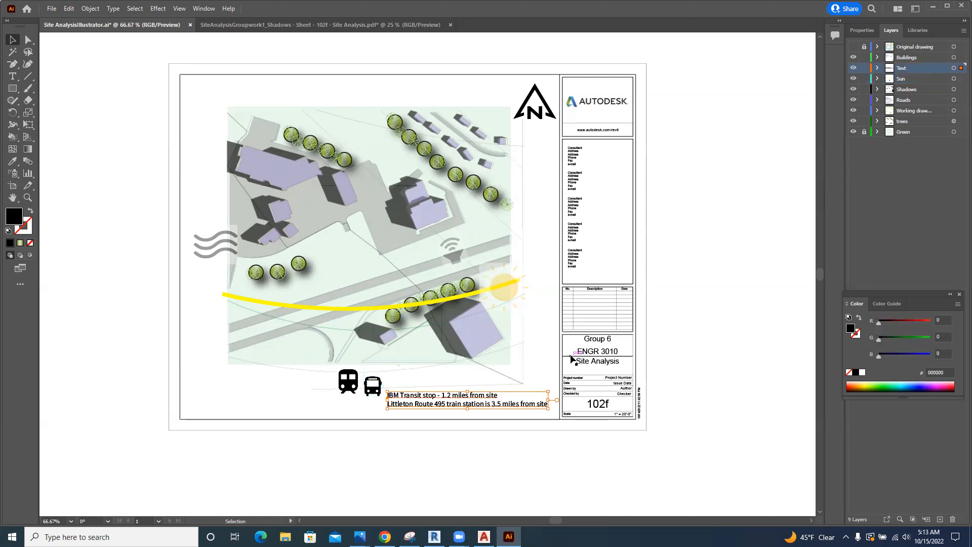
{"action": "key", "text": "shift+Up"}
{"action": "key", "text": "shift+Up"}
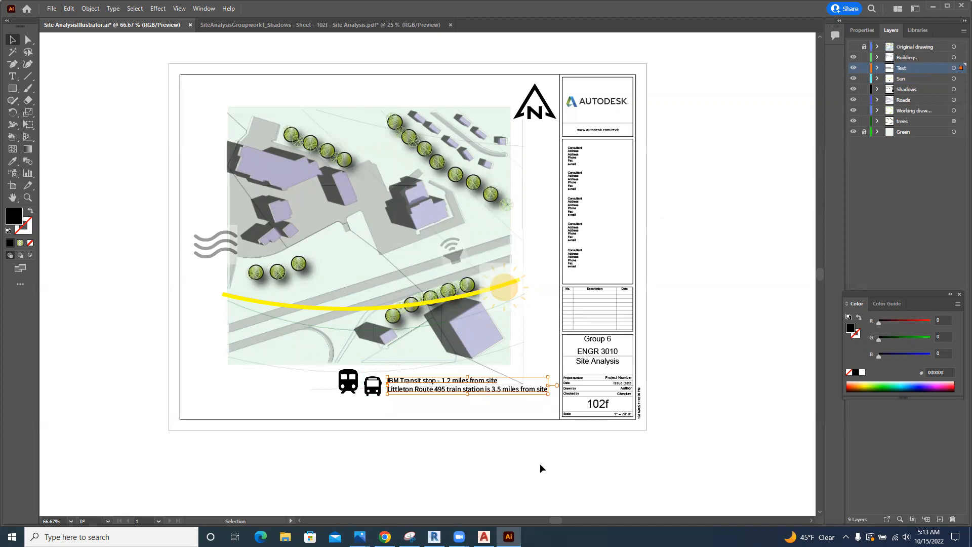
{"action": "left_click", "coordinate": [539, 466]}
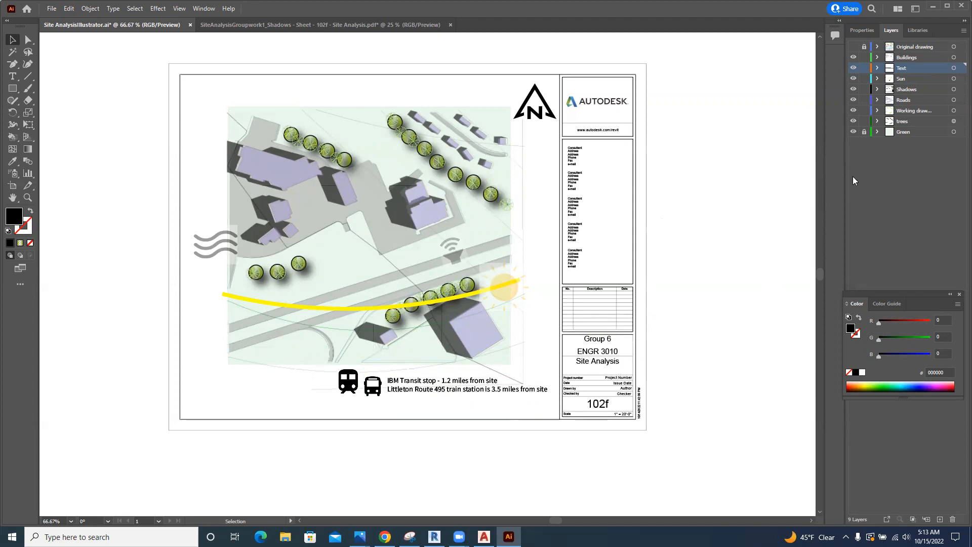
{"action": "left_click", "coordinate": [11, 78]}
{"action": "left_click_drag", "start_coordinate": [184, 265], "coordinate": [221, 286]}
{"action": "type", "text": "strong"}
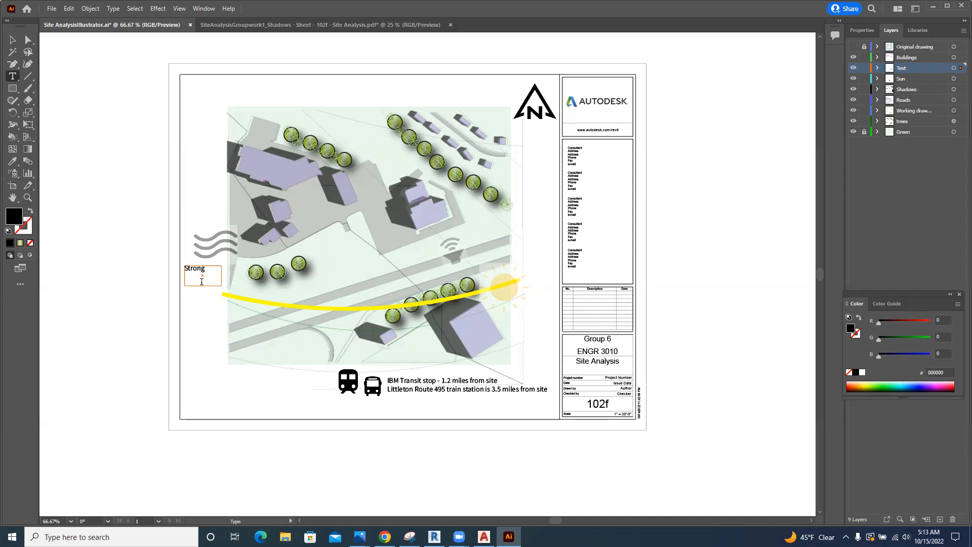
{"action": "type", "text": " winds from"}
{"action": "key", "text": "ctrl+z"}
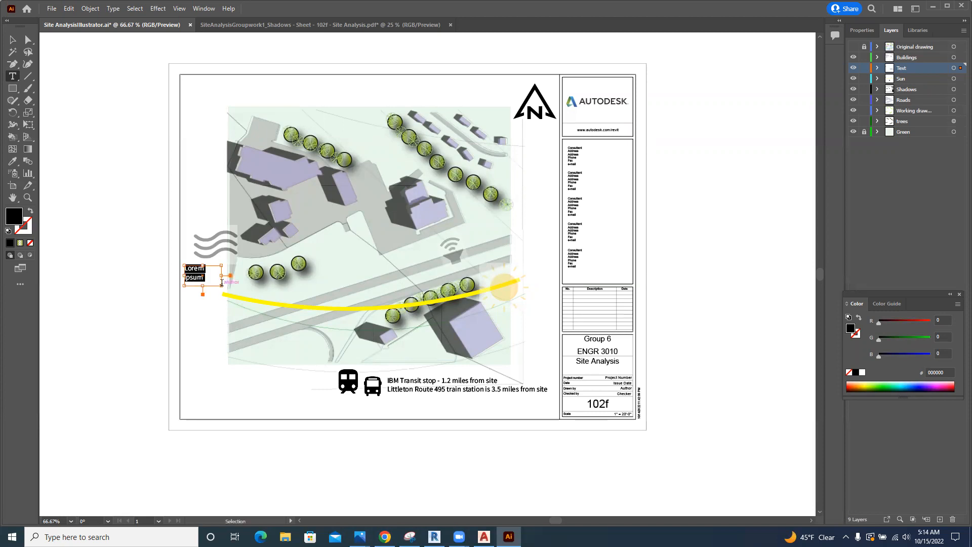
{"action": "key", "text": "ctrl+z"}
{"action": "key", "text": "ctrl+z"}
- Add a text note below the wind icon reading "Strong winds from the West in June and December"
{"action": "left_click_drag", "start_coordinate": [186, 263], "coordinate": [252, 302]}
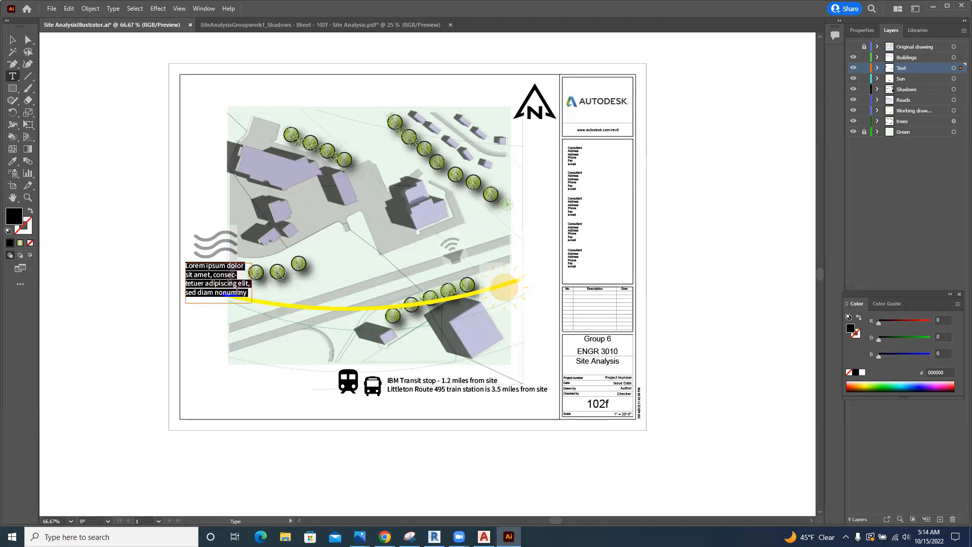
{"action": "type", "text": "strong"}
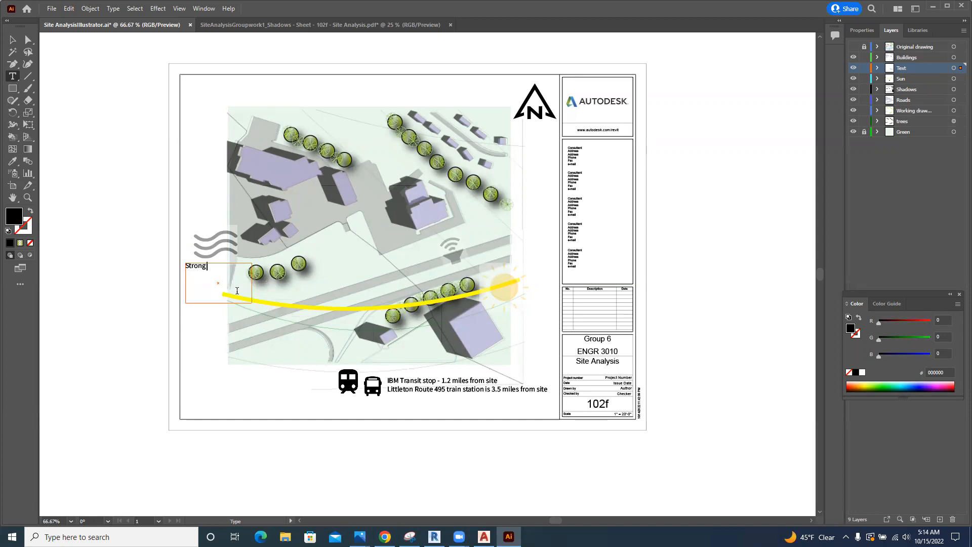
{"action": "type", "text": " winds from the West in June and December"}
{"action": "left_click", "coordinate": [238, 395]}
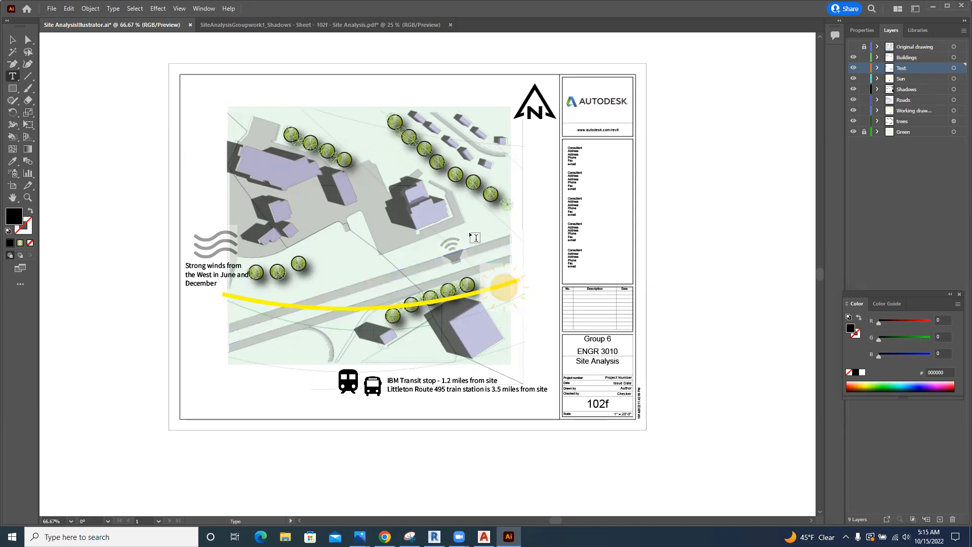
- Add a text note beside the sound icon reading "Vehicular sounds from traffic"
{"action": "left_click_drag", "start_coordinate": [469, 233], "coordinate": [533, 245]}
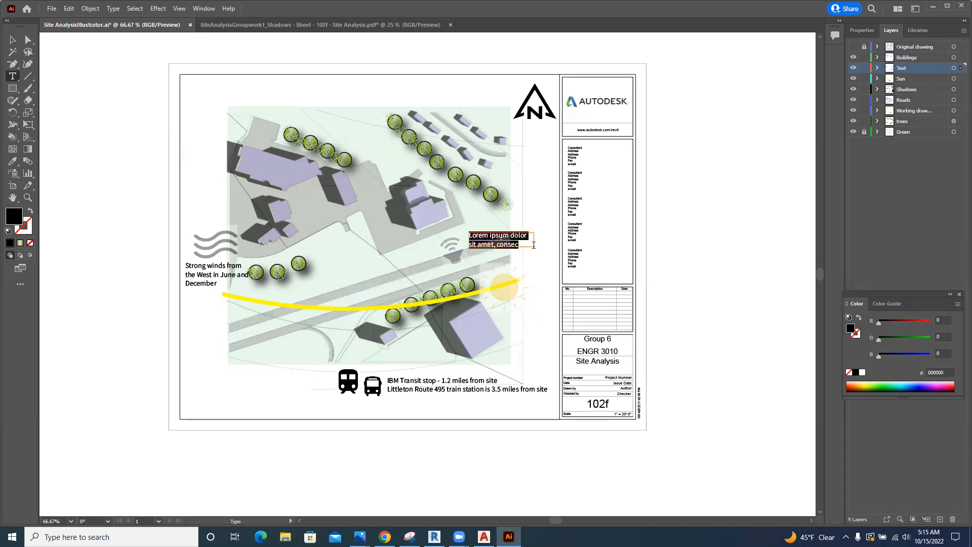
{"action": "type", "text": "Ve"}
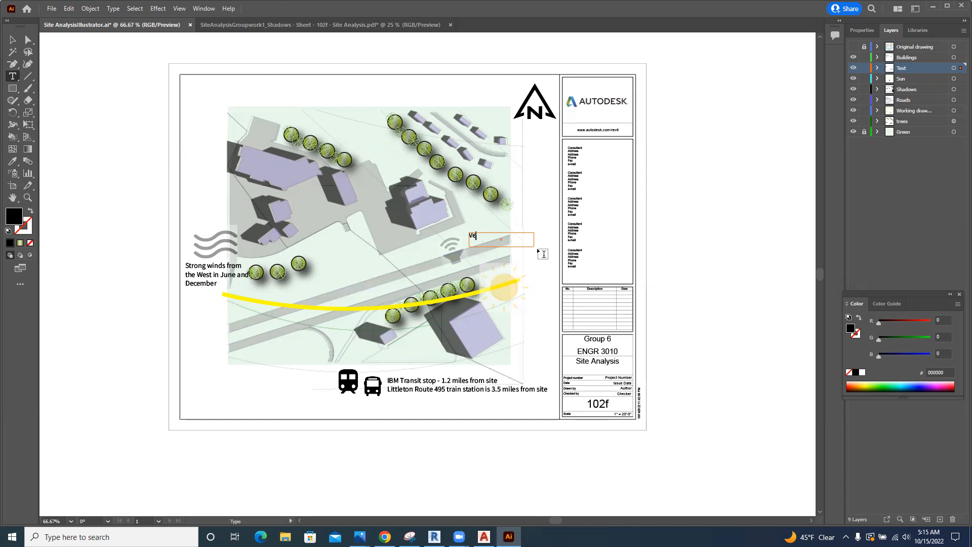
{"action": "type", "text": "hicular sounds from traffic"}
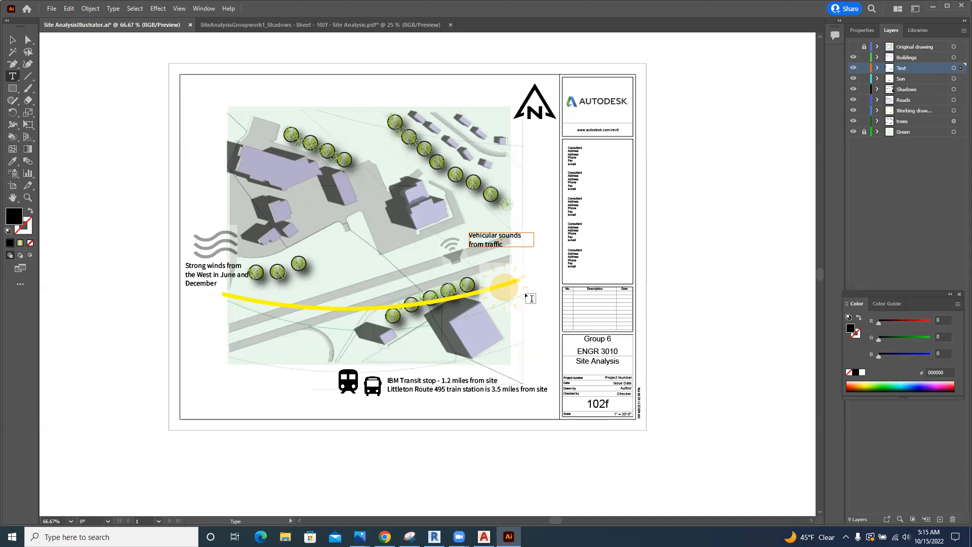
{"action": "left_click_drag", "start_coordinate": [524, 303], "coordinate": [558, 323]}
{"action": "type", "text": "Sun at mid day in J"}
{"action": "key", "text": "ctrl+z"}
{"action": "key", "text": "ctrl+z"}
- Add a text note below the sun icon reading "Sun at midday in June" and finish editing it
{"action": "left_click_drag", "start_coordinate": [497, 312], "coordinate": [556, 336]}
{"action": "type", "text": "Sun at midda"}
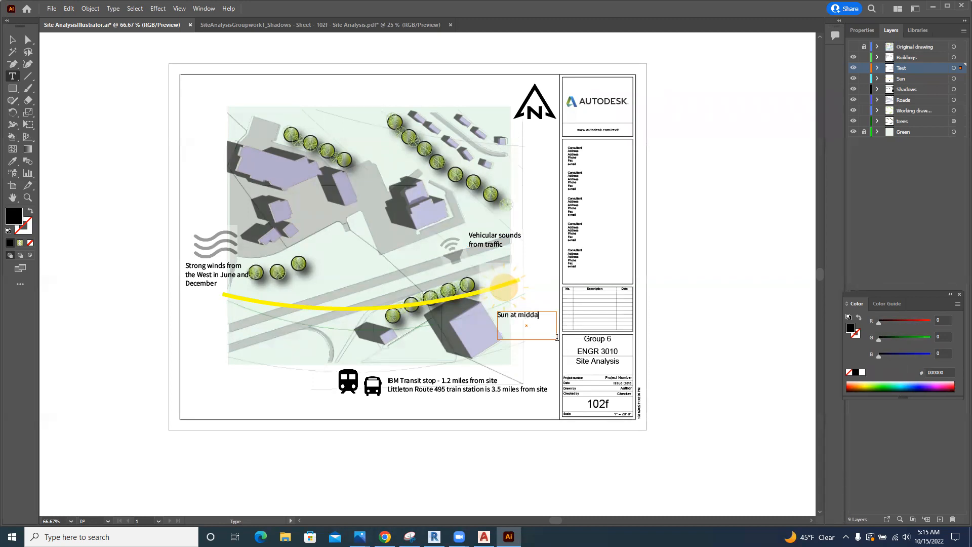
{"action": "type", "text": "y in June"}
{"action": "left_click", "coordinate": [699, 325], "text": "ctrl"}
- Select all artwork on the Shadows layer and lower its opacity to 39%
{"action": "left_click", "coordinate": [960, 91]}
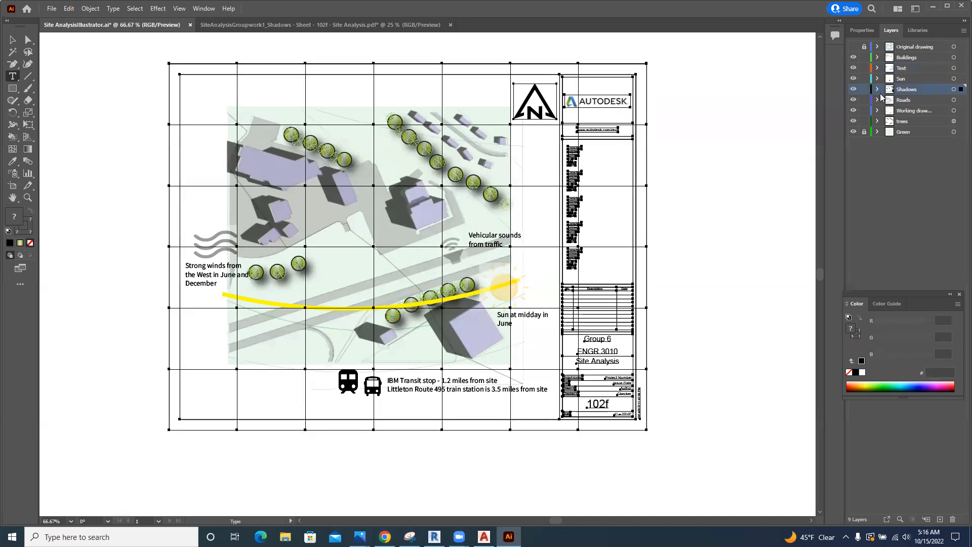
{"action": "left_click", "coordinate": [860, 31]}
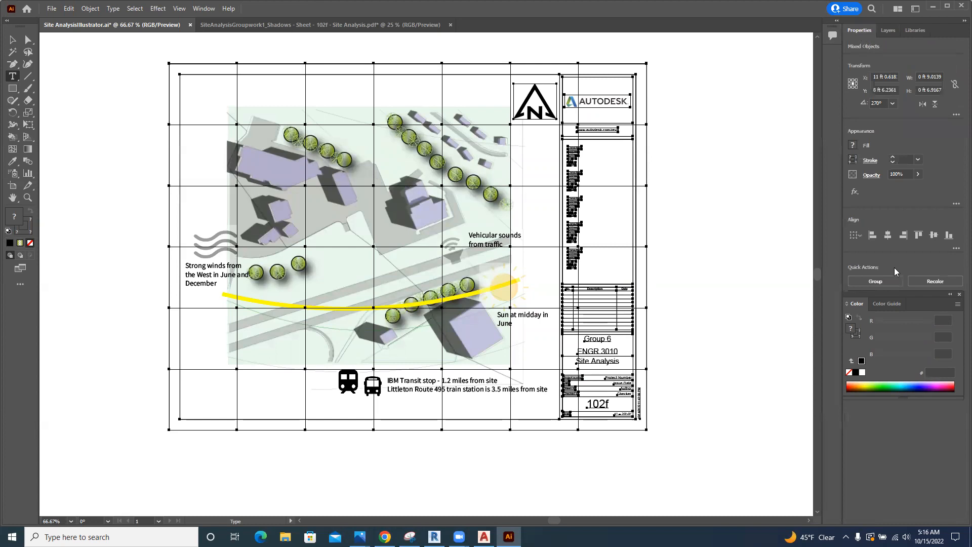
{"action": "left_click", "coordinate": [917, 175]}
{"action": "left_click_drag", "start_coordinate": [918, 188], "coordinate": [894, 190]}
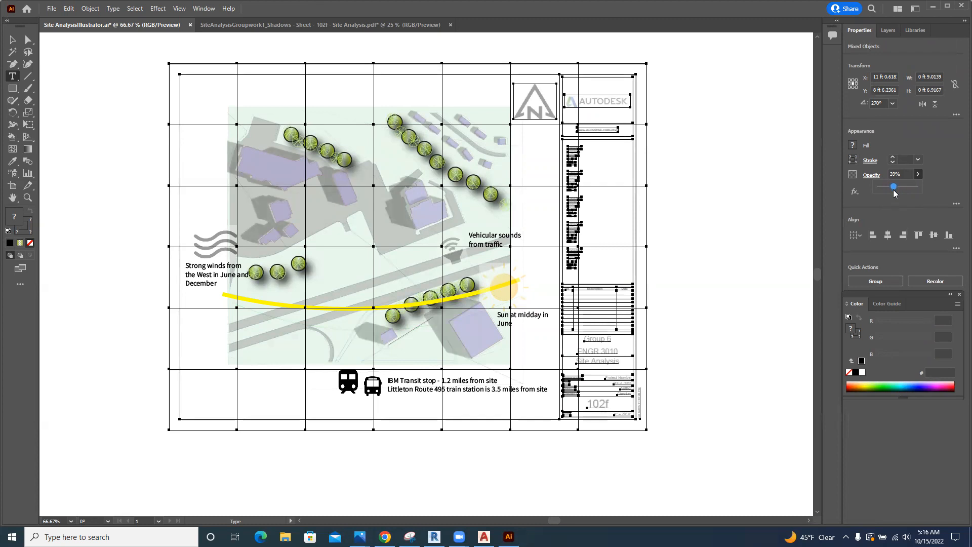
{"action": "left_click", "coordinate": [791, 216]}
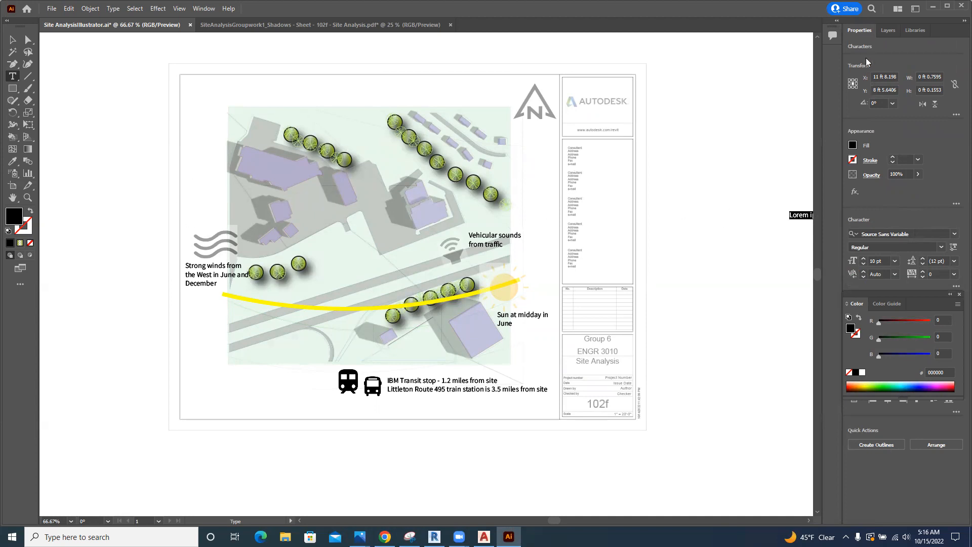
- Select the wind icon on the Sun layer, reduce its opacity to 24%, and deselect it
{"action": "left_click", "coordinate": [887, 31]}
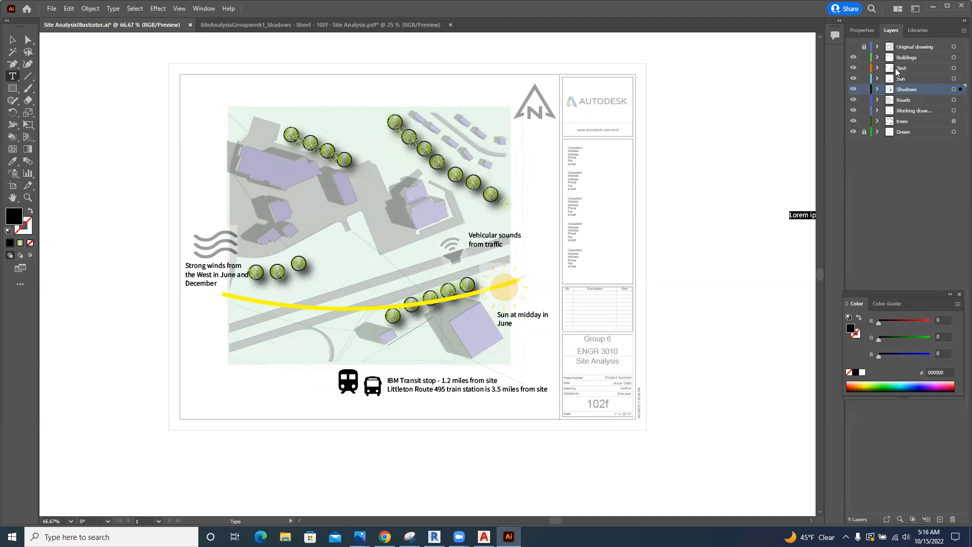
{"action": "left_click", "coordinate": [901, 79]}
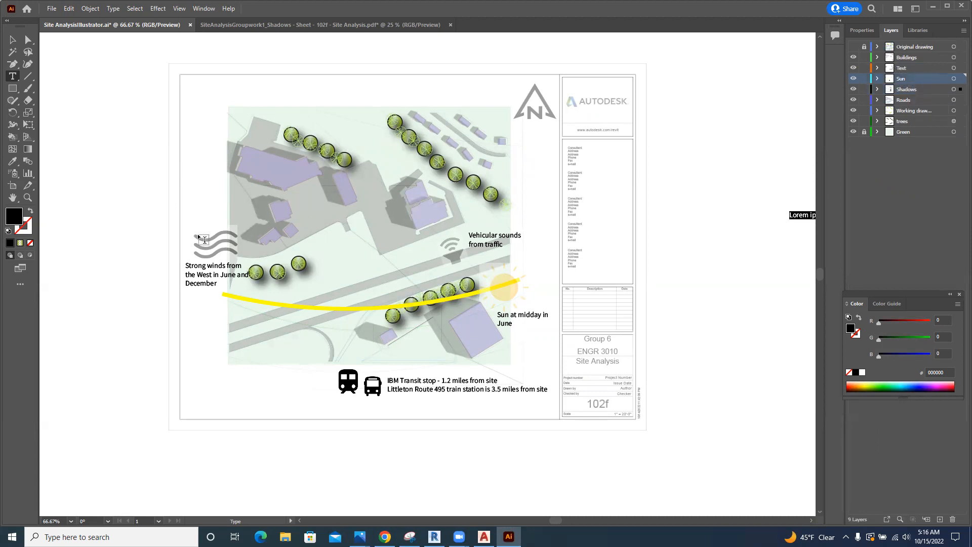
{"action": "left_click", "coordinate": [12, 39]}
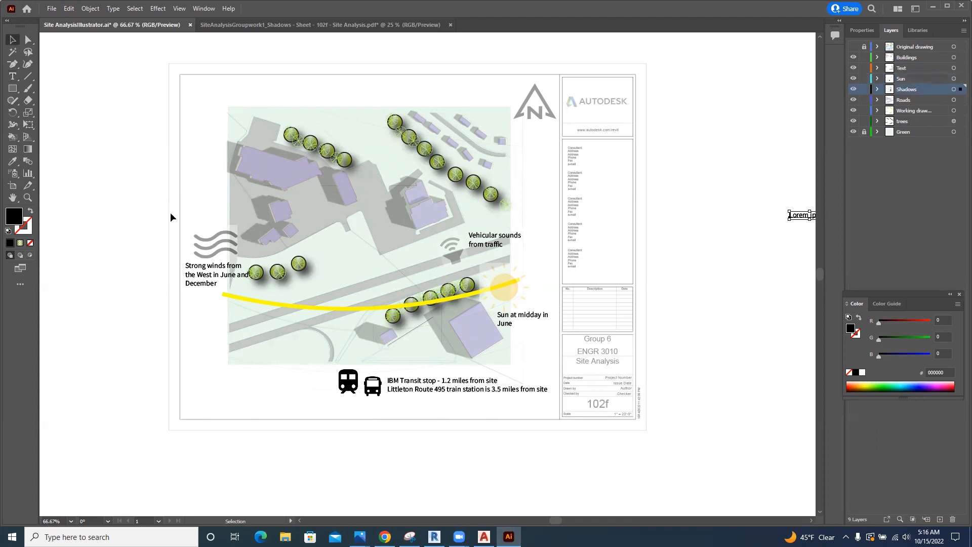
{"action": "left_click", "coordinate": [209, 234]}
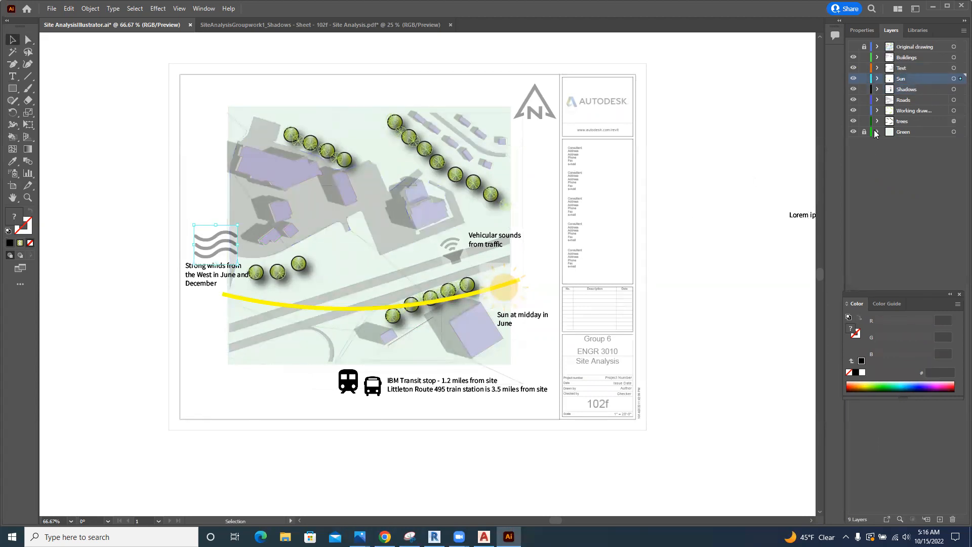
{"action": "left_click", "coordinate": [862, 30]}
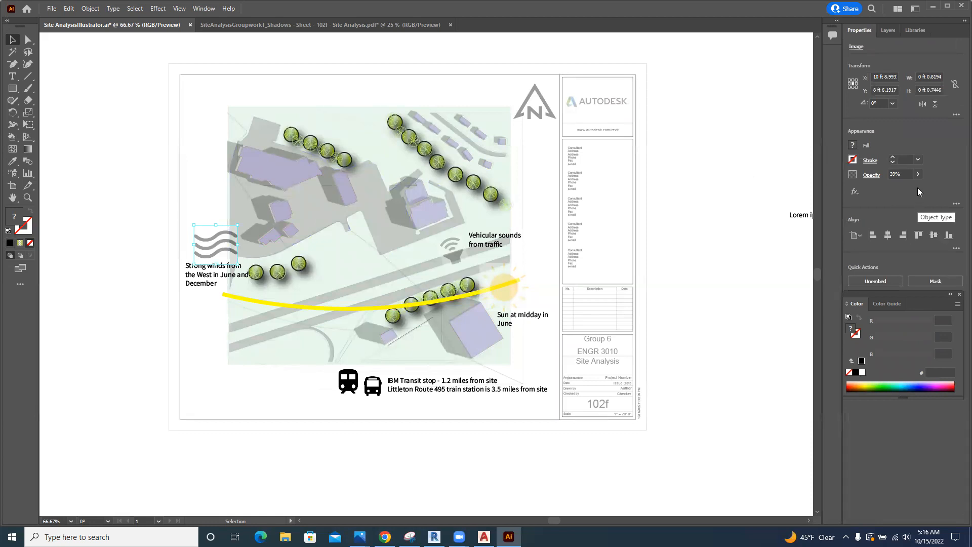
{"action": "left_click", "coordinate": [917, 174]}
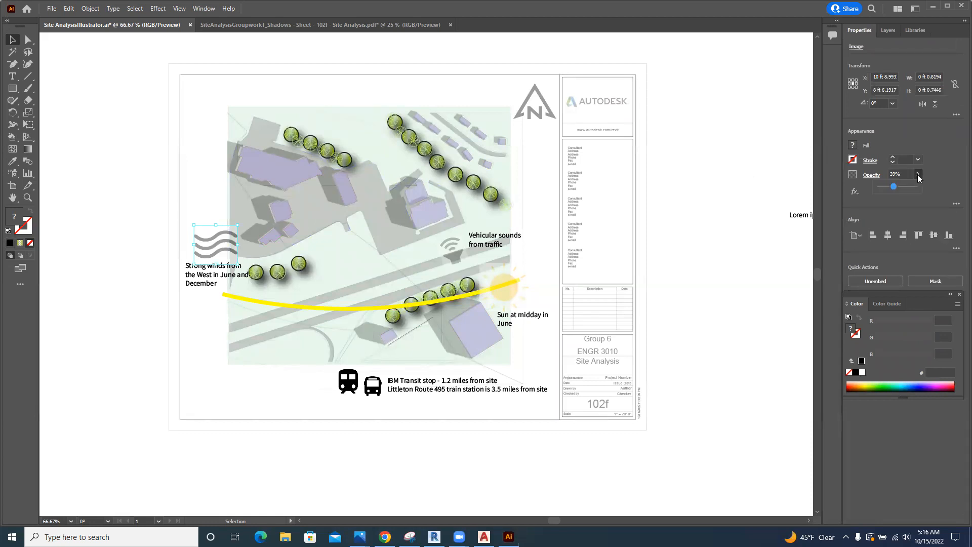
{"action": "left_click_drag", "start_coordinate": [895, 189], "coordinate": [887, 189]}
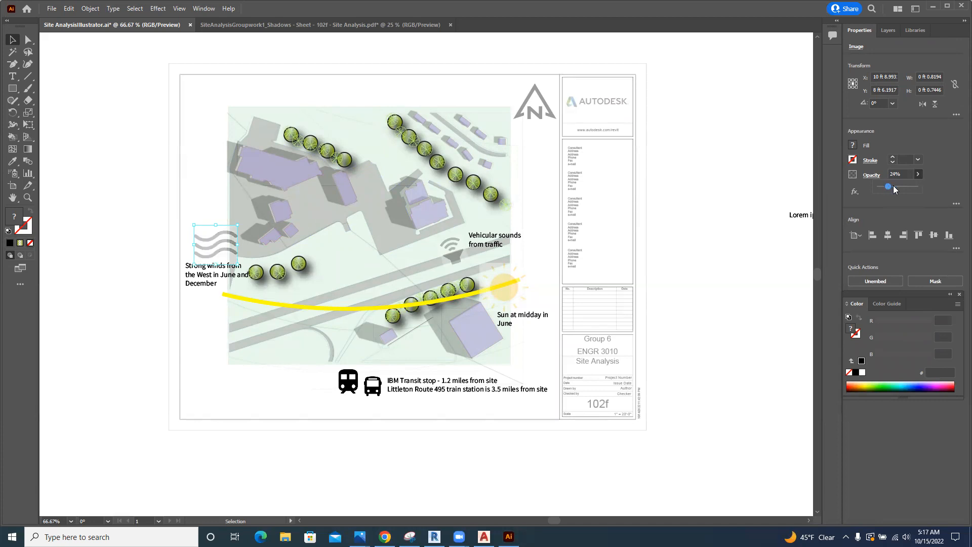
{"action": "left_click", "coordinate": [766, 254]}
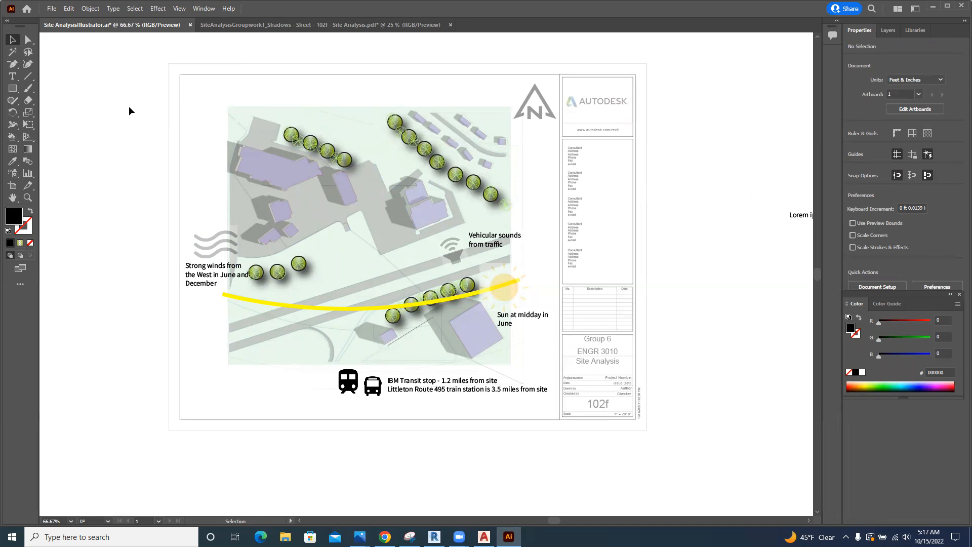
- Make the Shadows layer active and try opacity values of 38% and 55% for it without selecting its artwork
{"action": "left_click", "coordinate": [29, 41]}
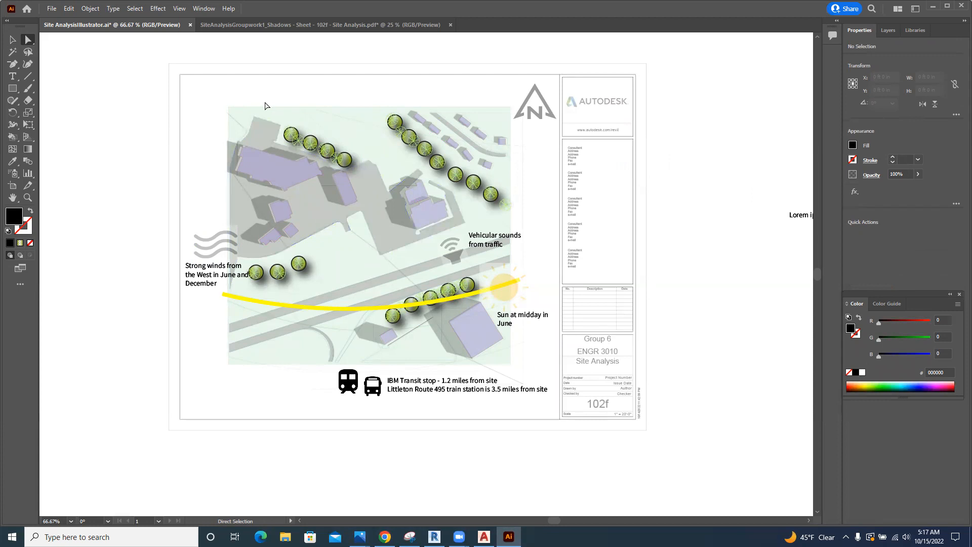
{"action": "left_click", "coordinate": [893, 34]}
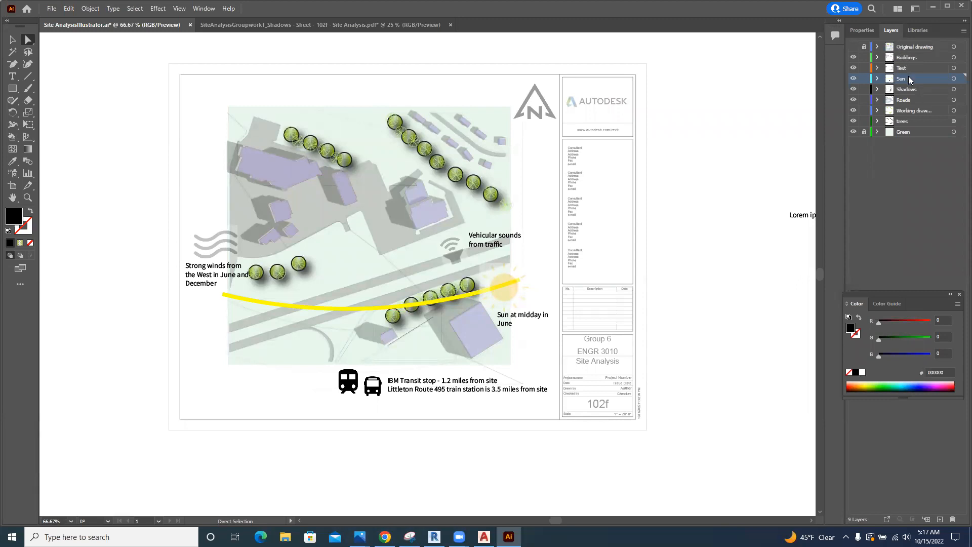
{"action": "left_click", "coordinate": [909, 91]}
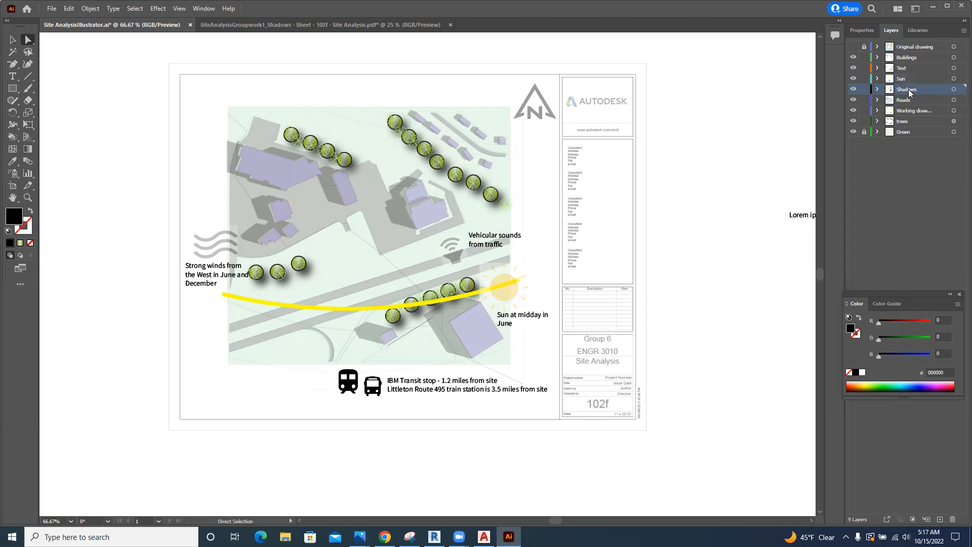
{"action": "left_click", "coordinate": [860, 32]}
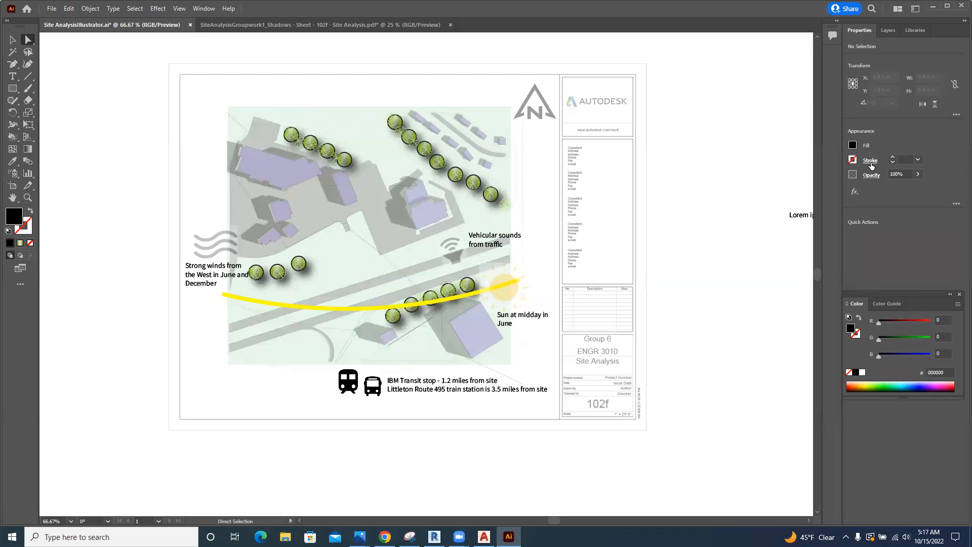
{"action": "left_click", "coordinate": [917, 174]}
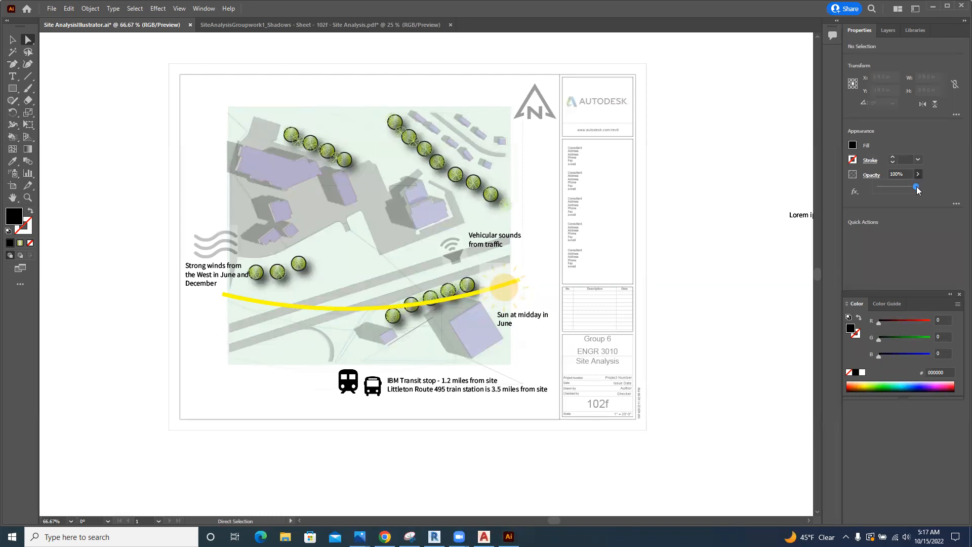
{"action": "left_click_drag", "start_coordinate": [917, 189], "coordinate": [892, 187]}
{"action": "left_click", "coordinate": [785, 191]}
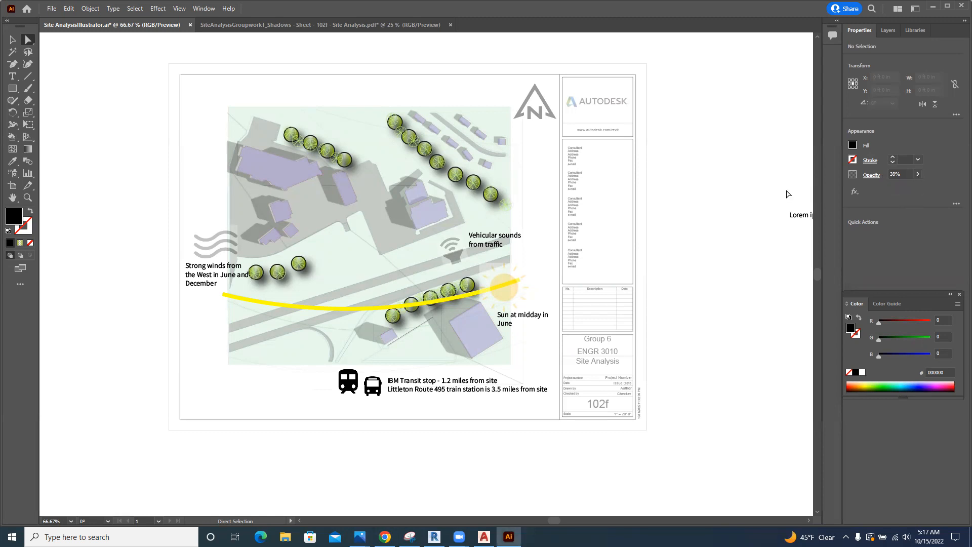
{"action": "left_click", "coordinate": [917, 174]}
{"action": "left_click_drag", "start_coordinate": [893, 188], "coordinate": [899, 188]}
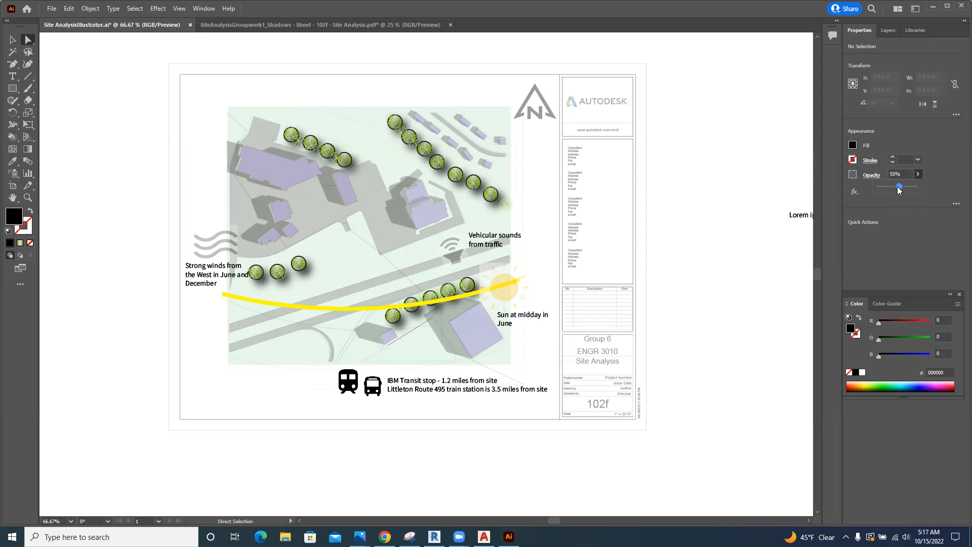
{"action": "left_click", "coordinate": [754, 196]}
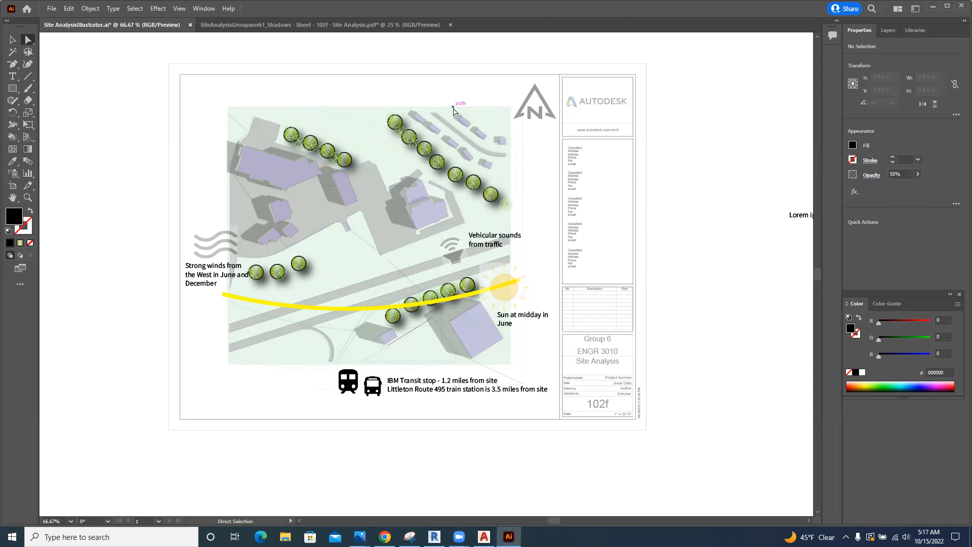
- Select all artwork on the Shadows layer, lower its opacity to 32%, and deselect it
{"action": "left_click", "coordinate": [890, 32]}
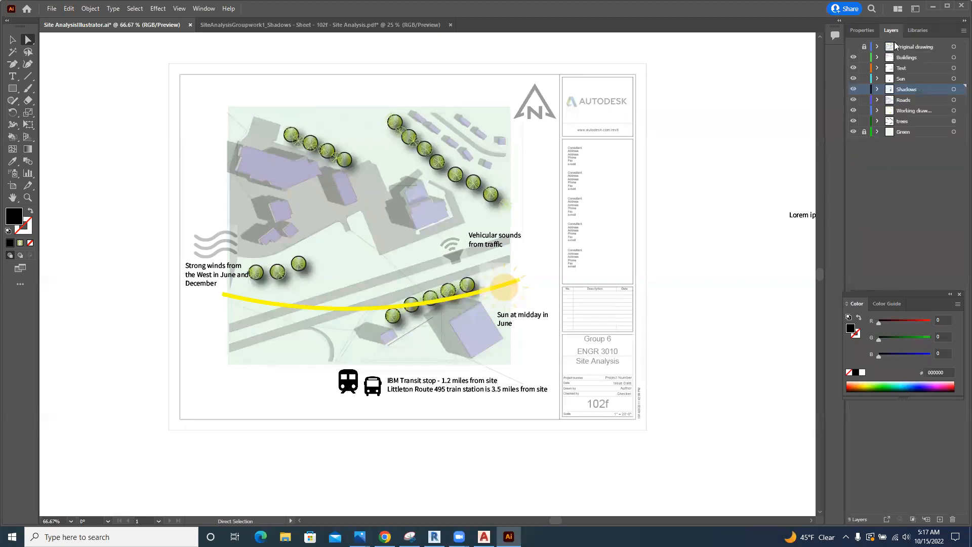
{"action": "left_click", "coordinate": [960, 90]}
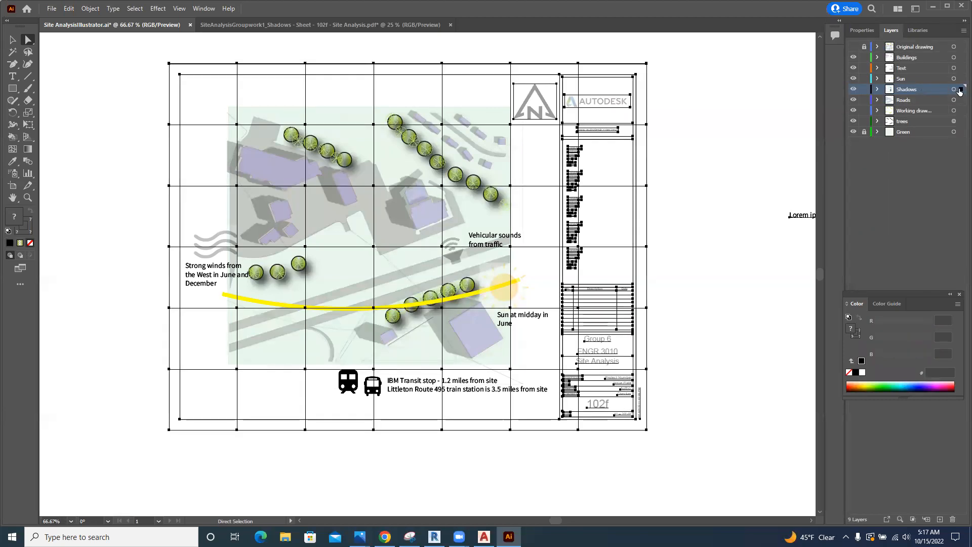
{"action": "left_click", "coordinate": [862, 31]}
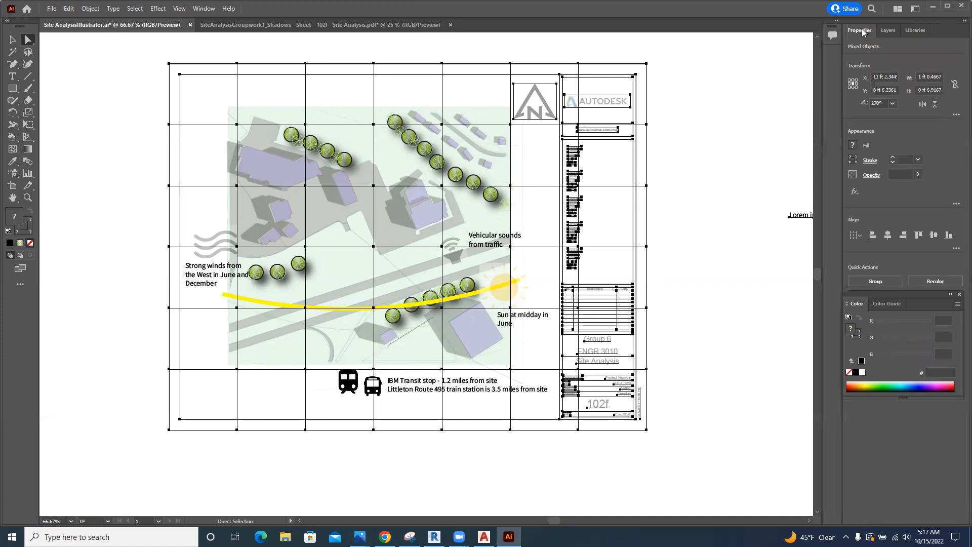
{"action": "left_click", "coordinate": [917, 174]}
{"action": "left_click_drag", "start_coordinate": [880, 190], "coordinate": [892, 191]}
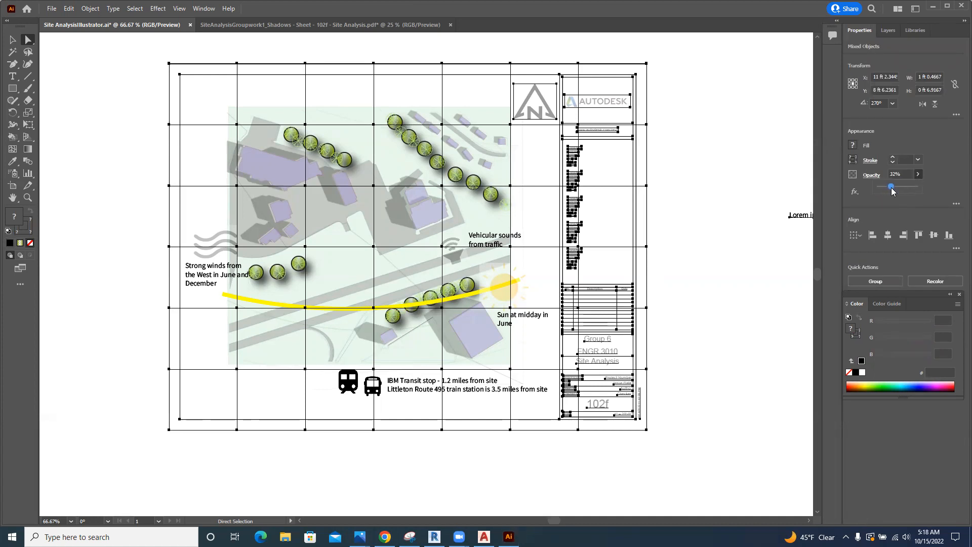
{"action": "left_click", "coordinate": [774, 199]}
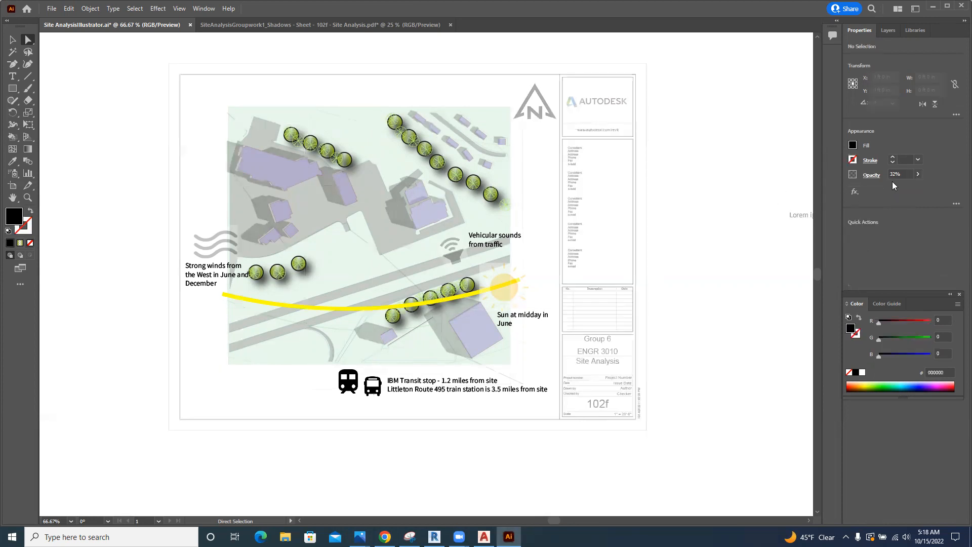
- Try a higher opacity setting with no artwork selected
{"action": "left_click", "coordinate": [917, 175]}
{"action": "left_click_drag", "start_coordinate": [891, 188], "coordinate": [902, 188]}
{"action": "left_click", "coordinate": [773, 193]}
- Try an opacity of 54% on the entire Shadows layer, undo that change, and clear the selection
{"action": "left_click", "coordinate": [893, 30]}
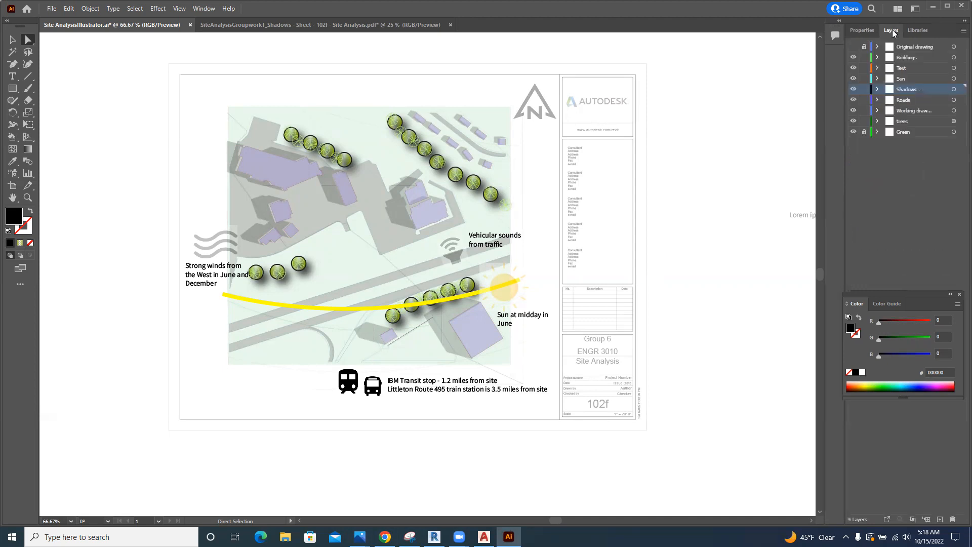
{"action": "left_click", "coordinate": [954, 89]}
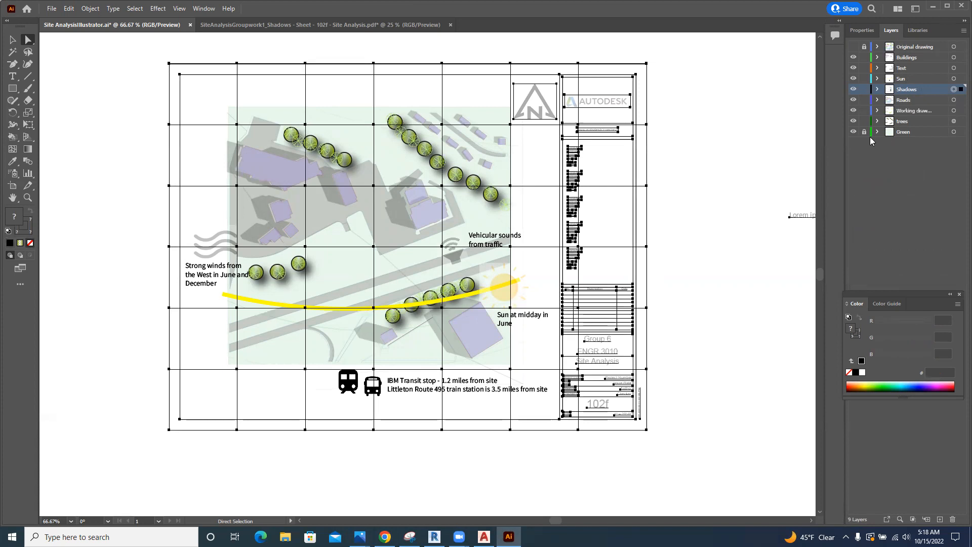
{"action": "left_click", "coordinate": [862, 29]}
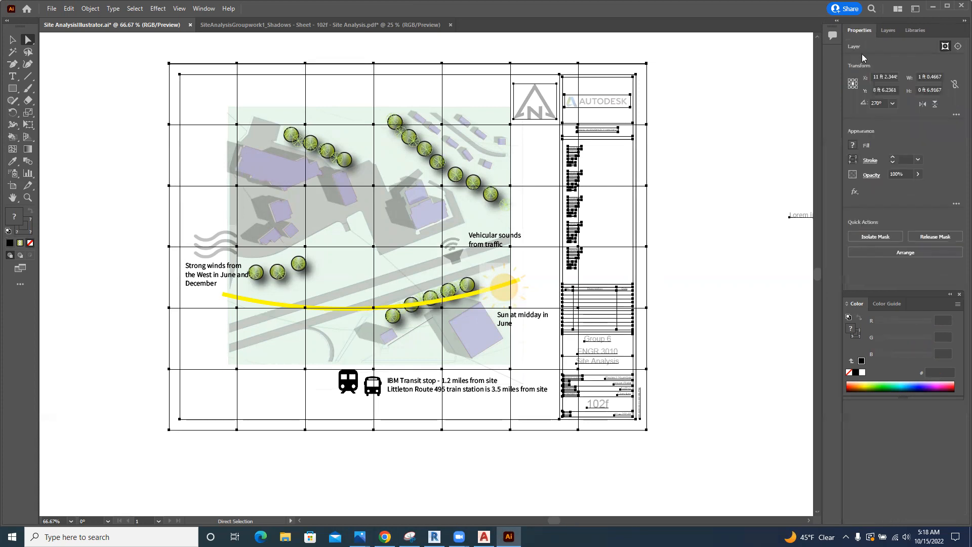
{"action": "left_click", "coordinate": [917, 174]}
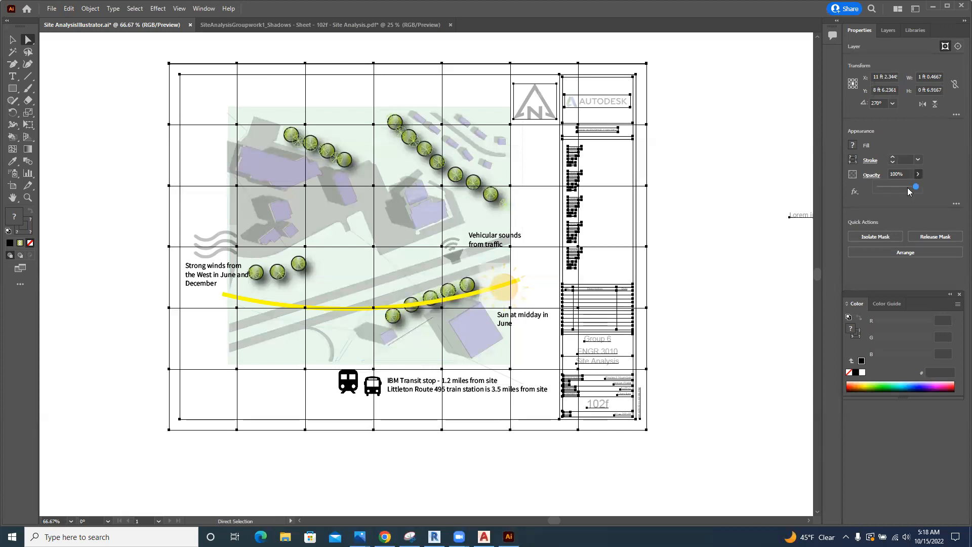
{"action": "left_click_drag", "start_coordinate": [917, 187], "coordinate": [899, 188]}
{"action": "left_click", "coordinate": [754, 189]}
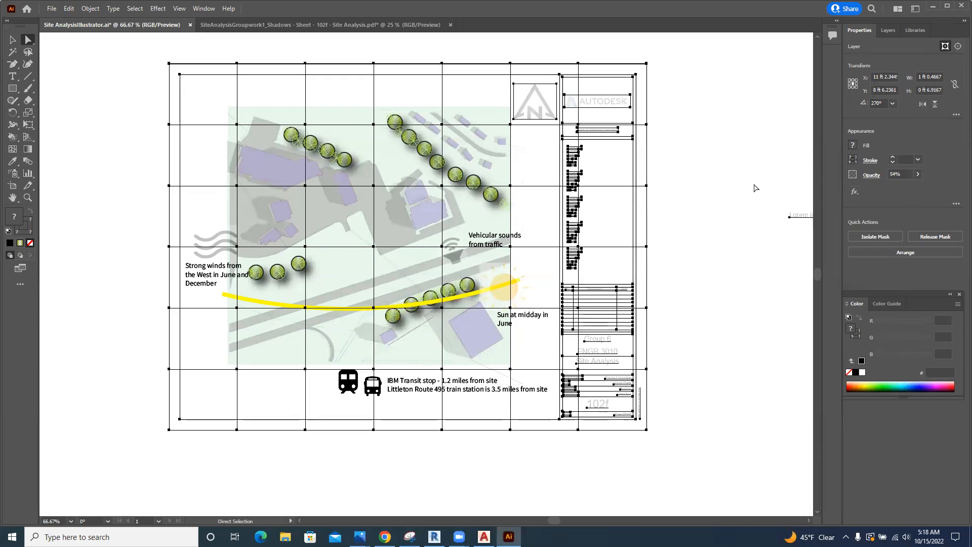
{"action": "left_click", "coordinate": [755, 189]}
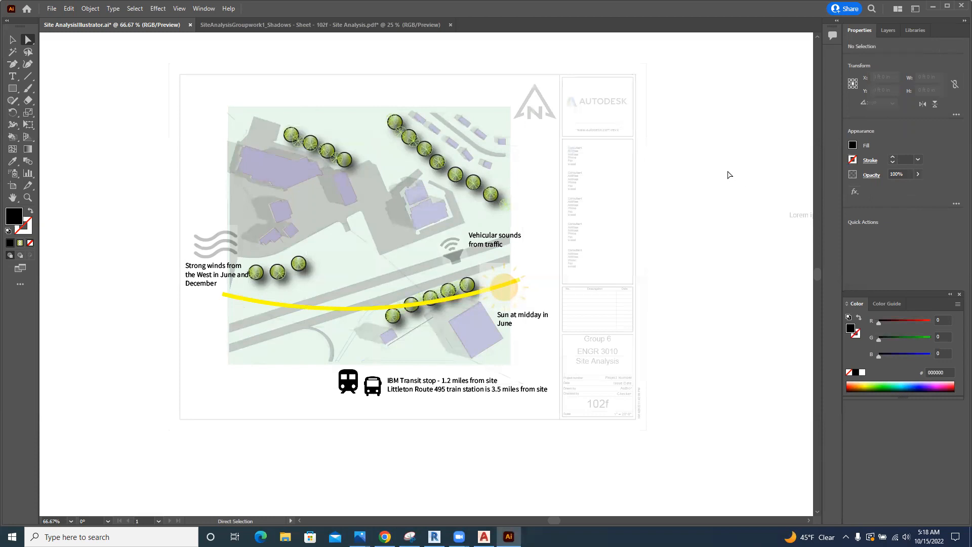
{"action": "key", "text": "ctrl+a"}
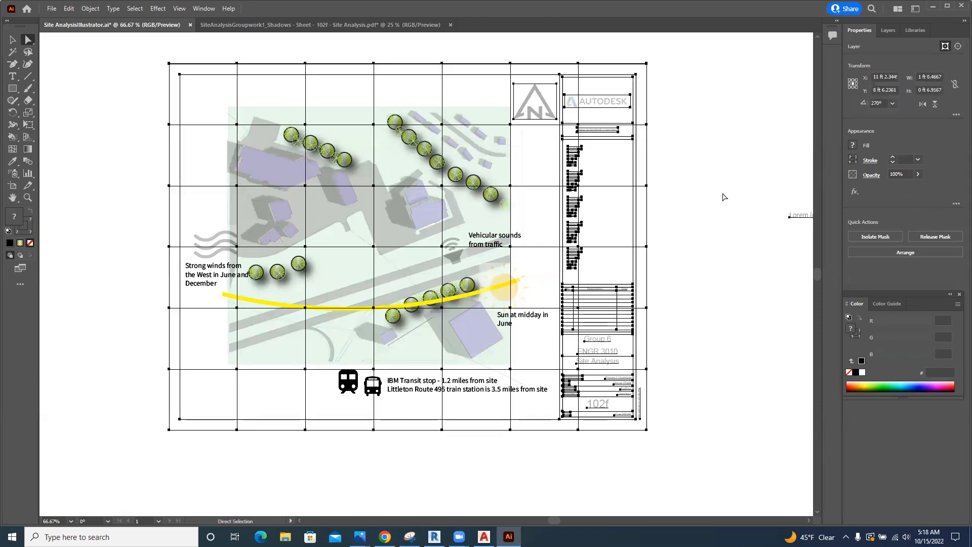
{"action": "left_click", "coordinate": [724, 197]}
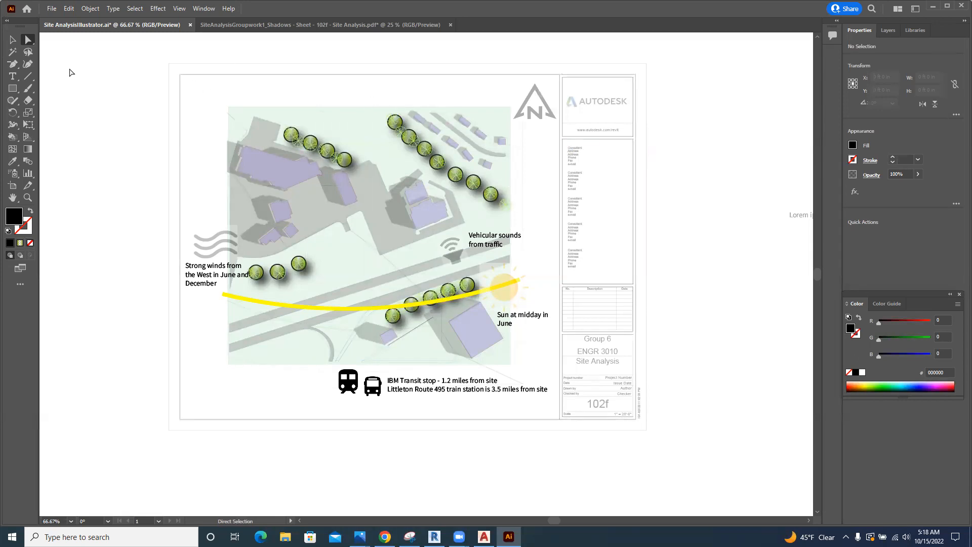
- Export the diagram as the JPEG Site AnalysisIllustrator in the Revit_Post Processing folder, using RGB, maximum quality 8 and 72 ppi resolution
{"action": "left_click", "coordinate": [52, 10]}
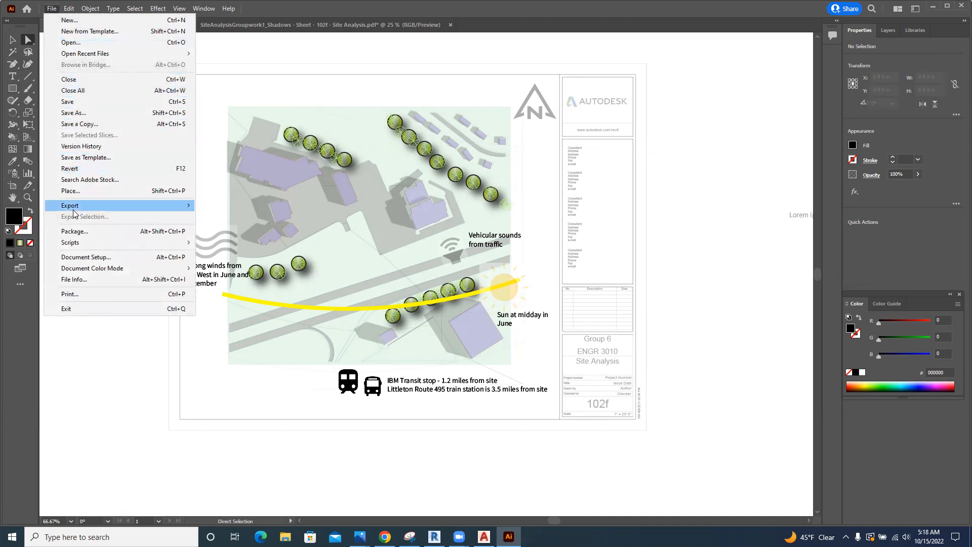
{"action": "mouse_move", "coordinate": [74, 213]}
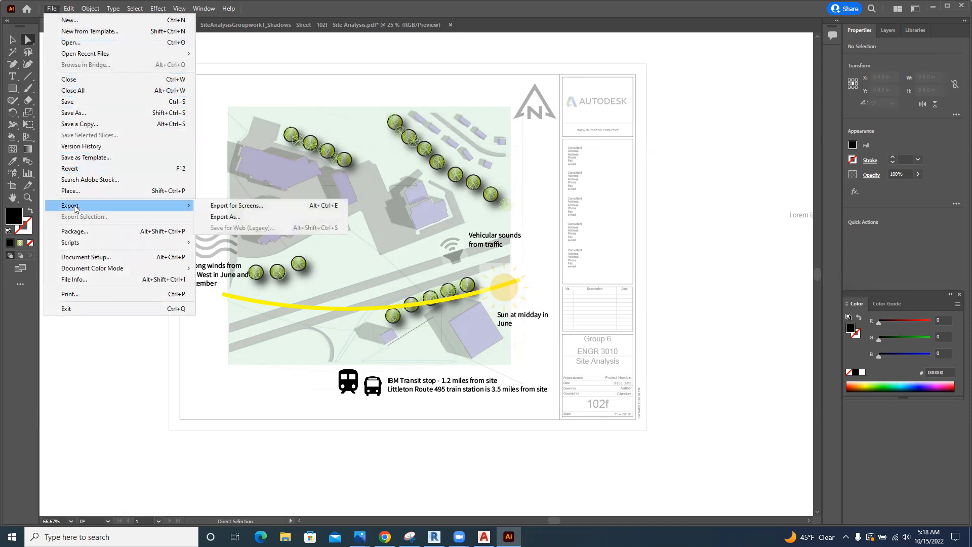
{"action": "left_click", "coordinate": [218, 217]}
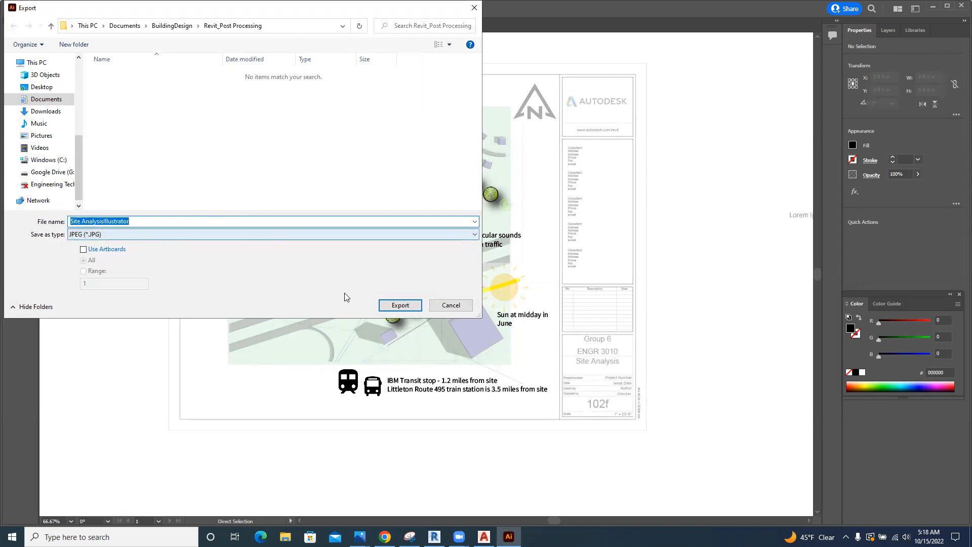
{"action": "left_click", "coordinate": [391, 305]}
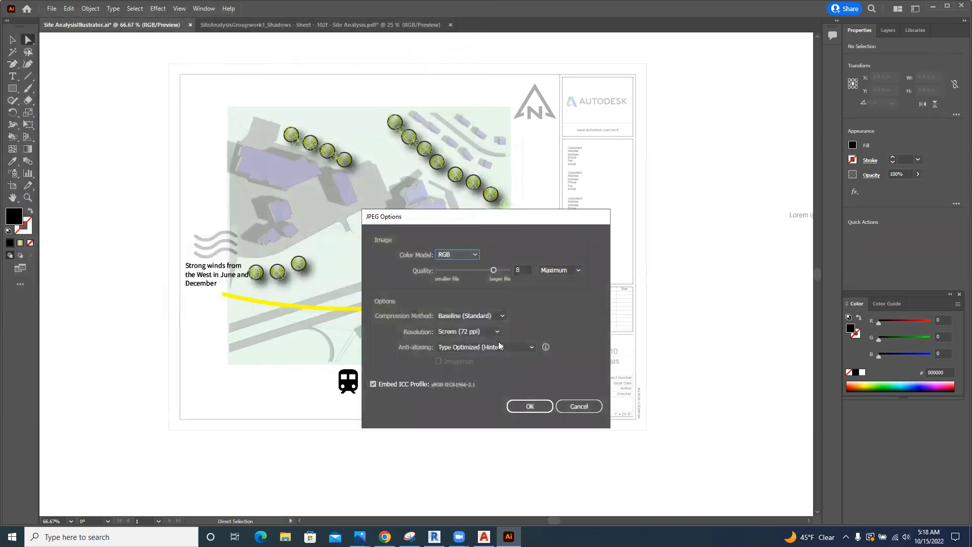
{"action": "left_click", "coordinate": [530, 405]}
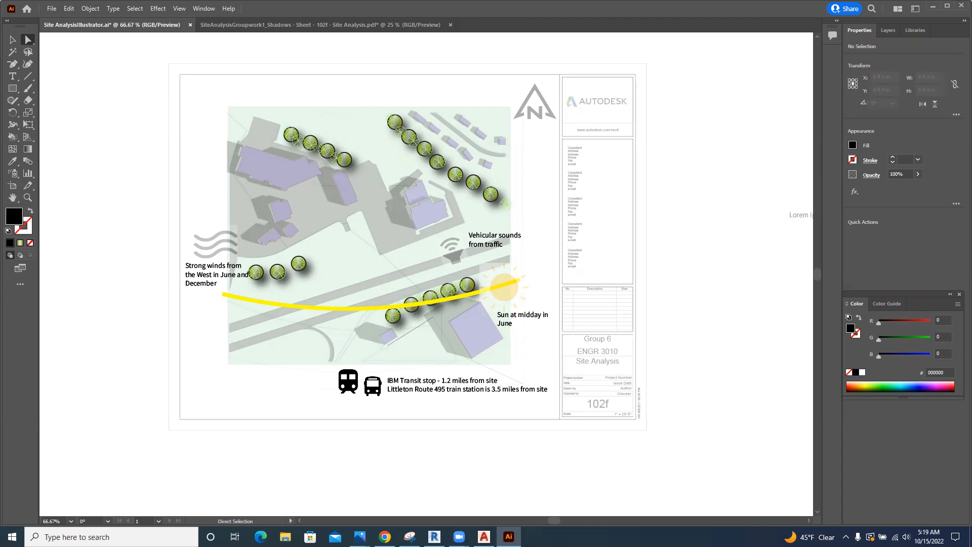
- Switch to File Explorer and open the exported Site AnalysisIllustrator JPG from the Revit_Post Processing folder
{"action": "left_click", "coordinate": [285, 536]}
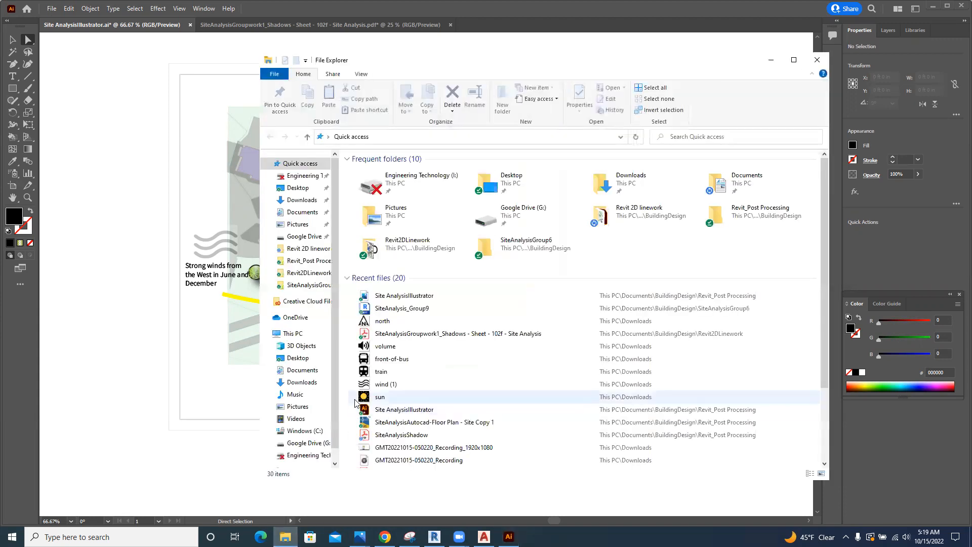
{"action": "left_click", "coordinate": [309, 261]}
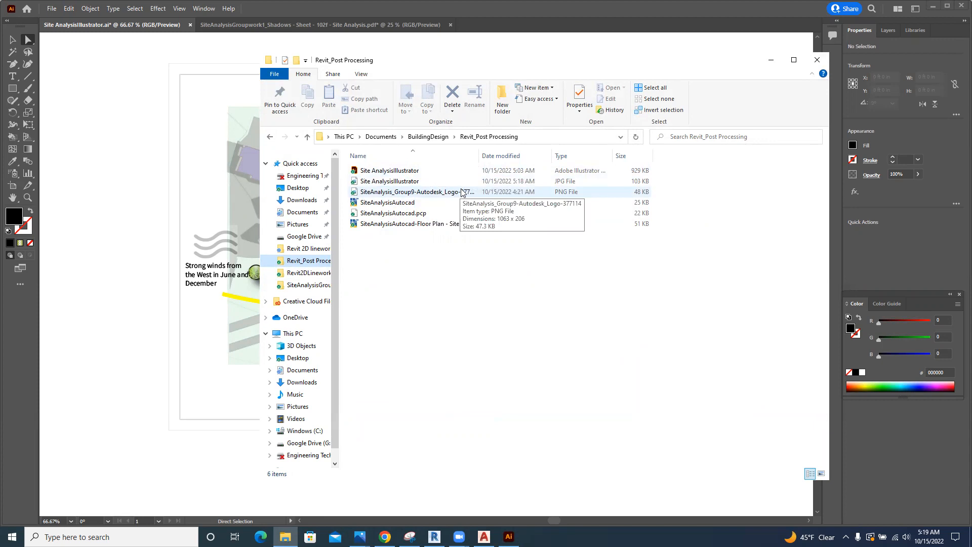
{"action": "double_click", "coordinate": [400, 181]}
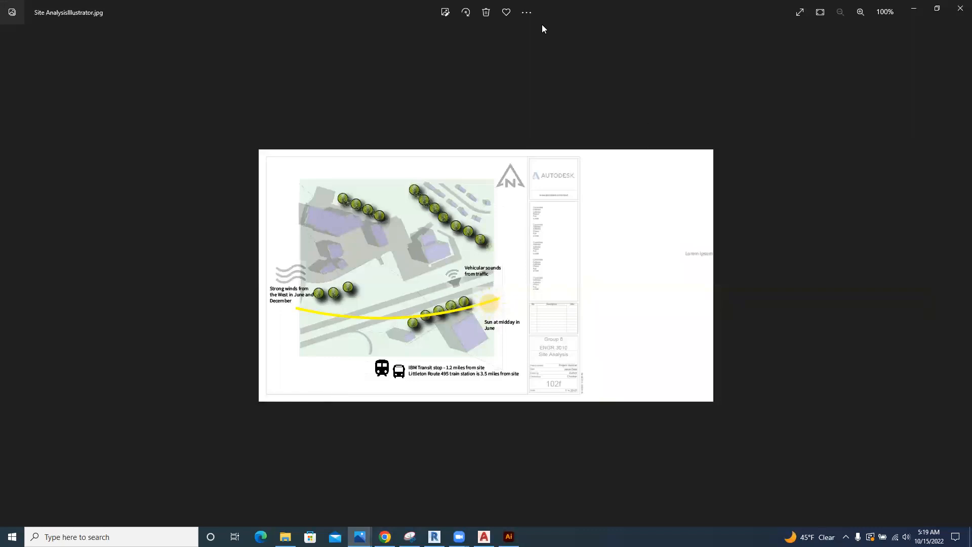
- Copy the exported site analysis image to the clipboard and launch another installed program
{"action": "left_click", "coordinate": [526, 12]}
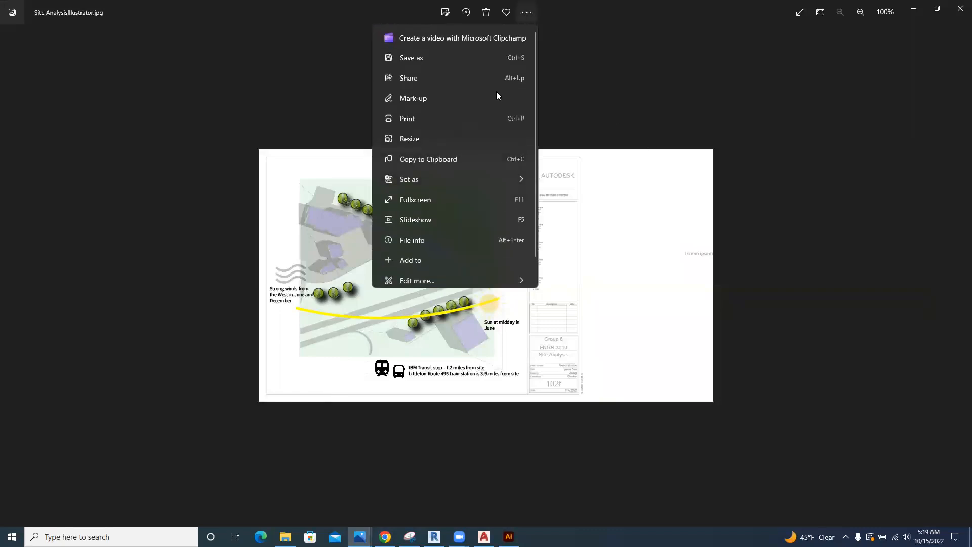
{"action": "left_click", "coordinate": [437, 159]}
{"action": "left_click", "coordinate": [12, 537]}
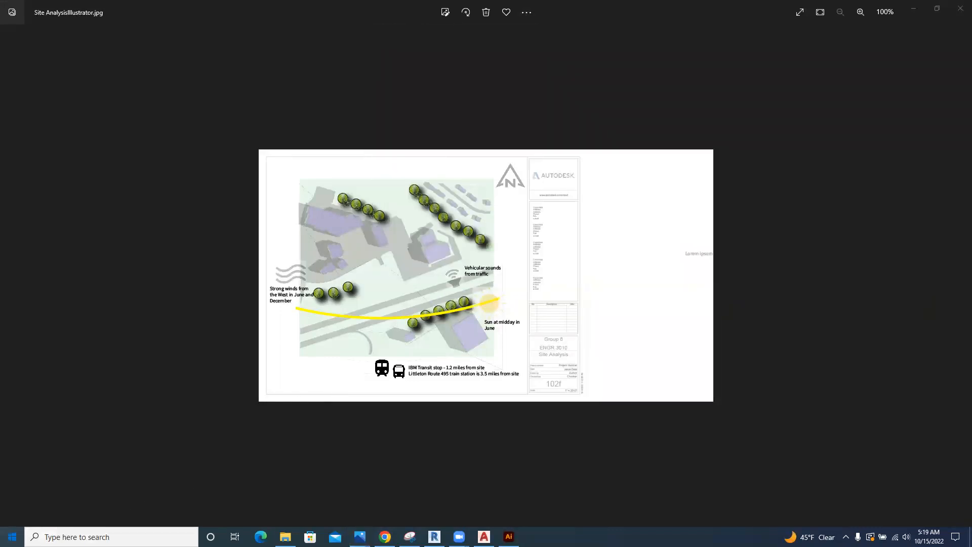
{"action": "left_click", "coordinate": [231, 317]}
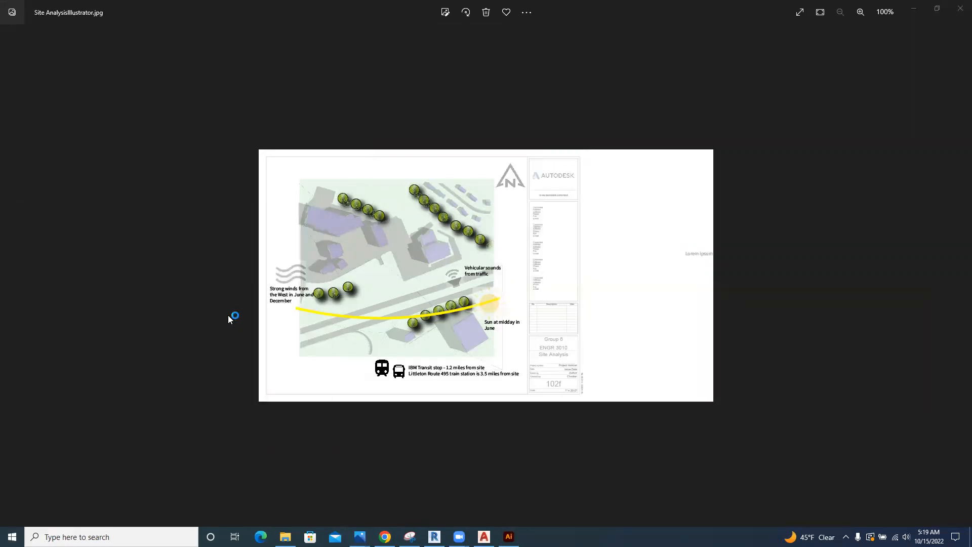